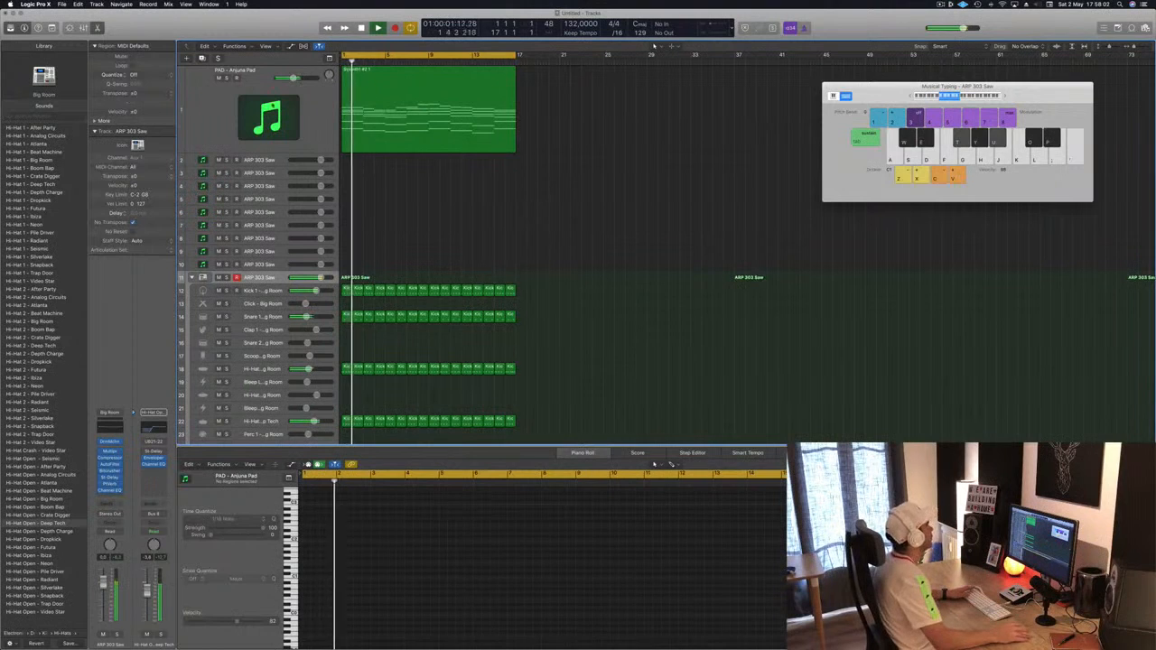
Split the region on the PAD - Anjuna Pad track at bar 9 and move its second half to about bar 27
click(226, 120)
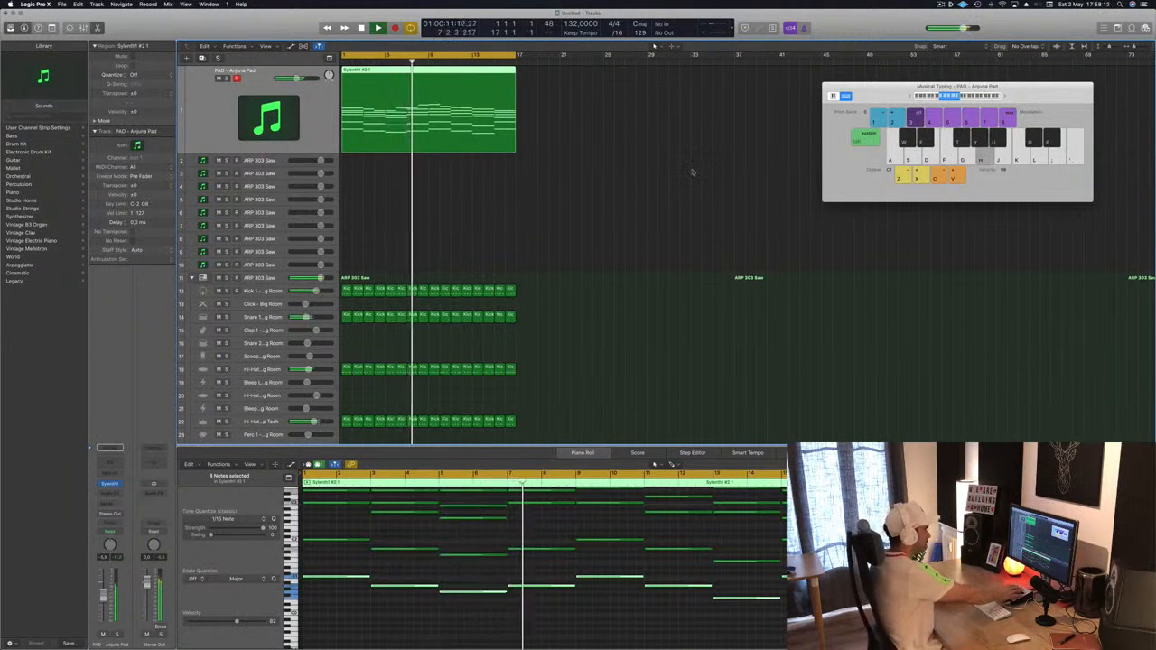
click(657, 206)
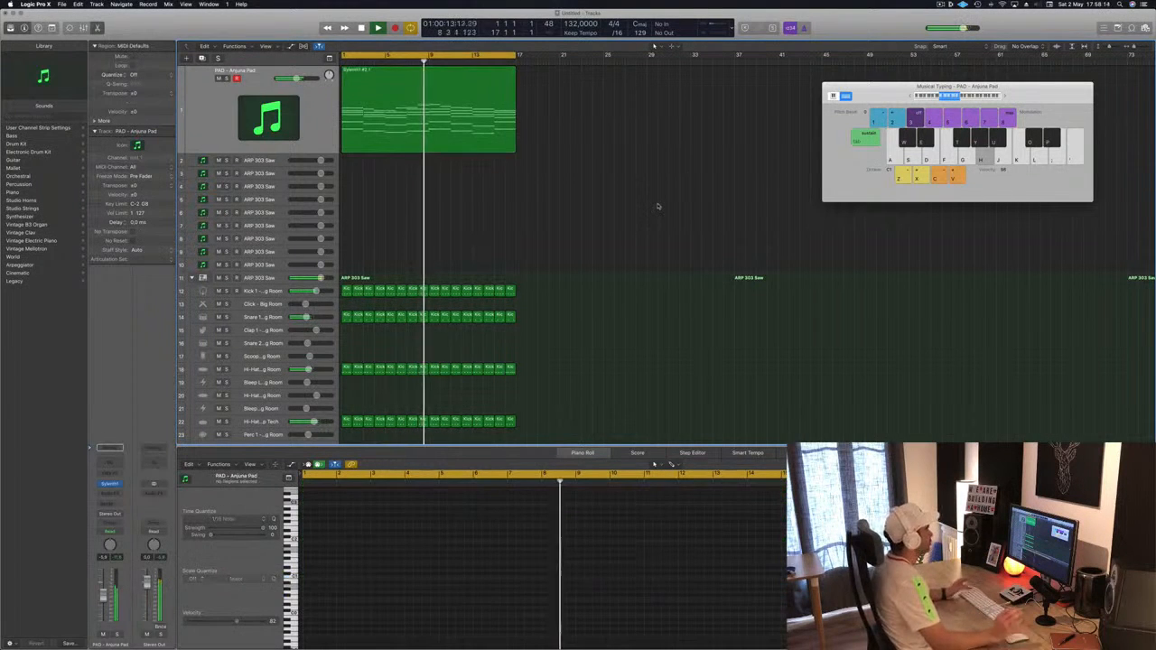
click(435, 125)
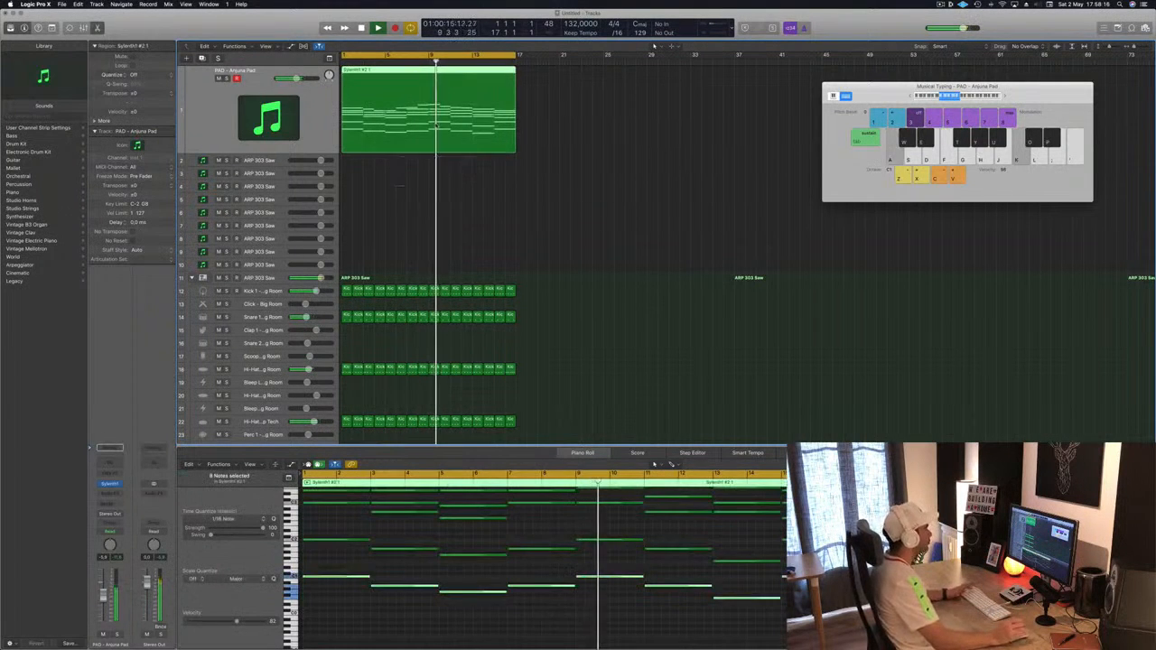
click(429, 122)
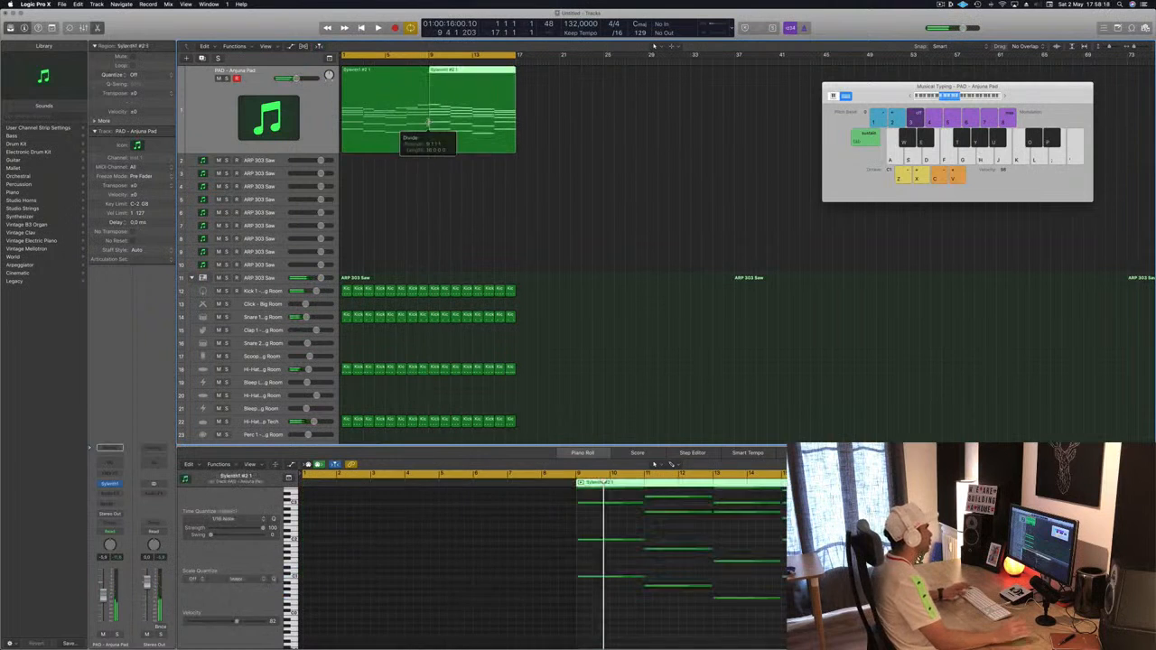
drag(483, 76, 685, 76)
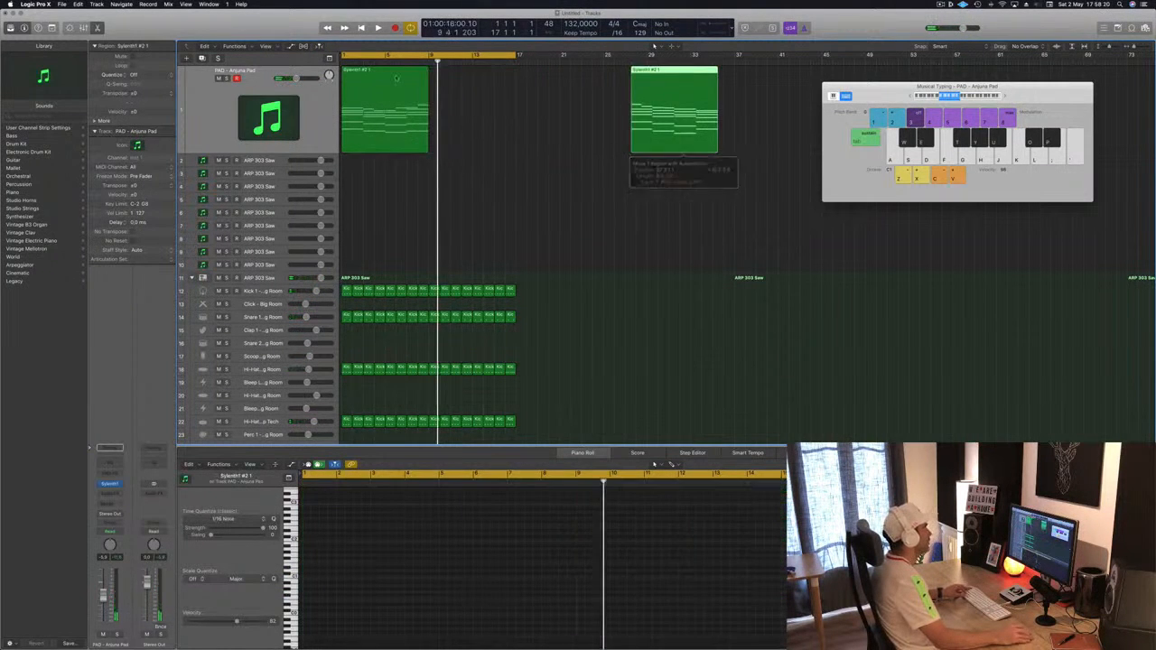
Copy the first pad region to bar 9 and play the arrangement from the start
click(363, 82)
key(Return)
key(space)
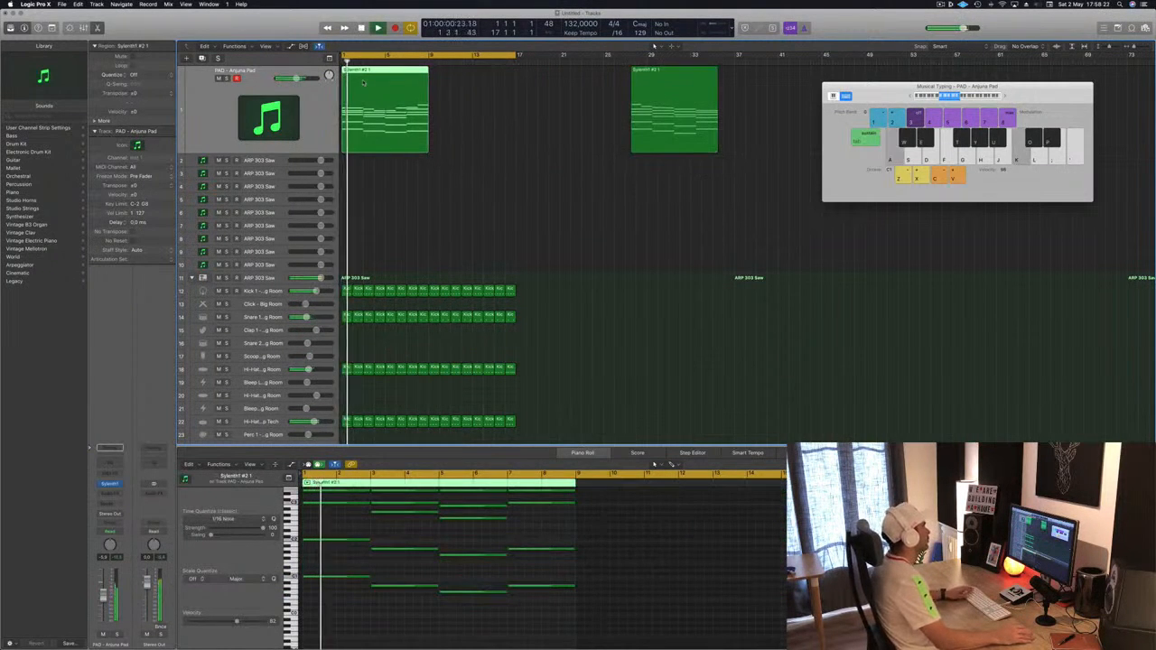
drag(363, 83, 462, 81)
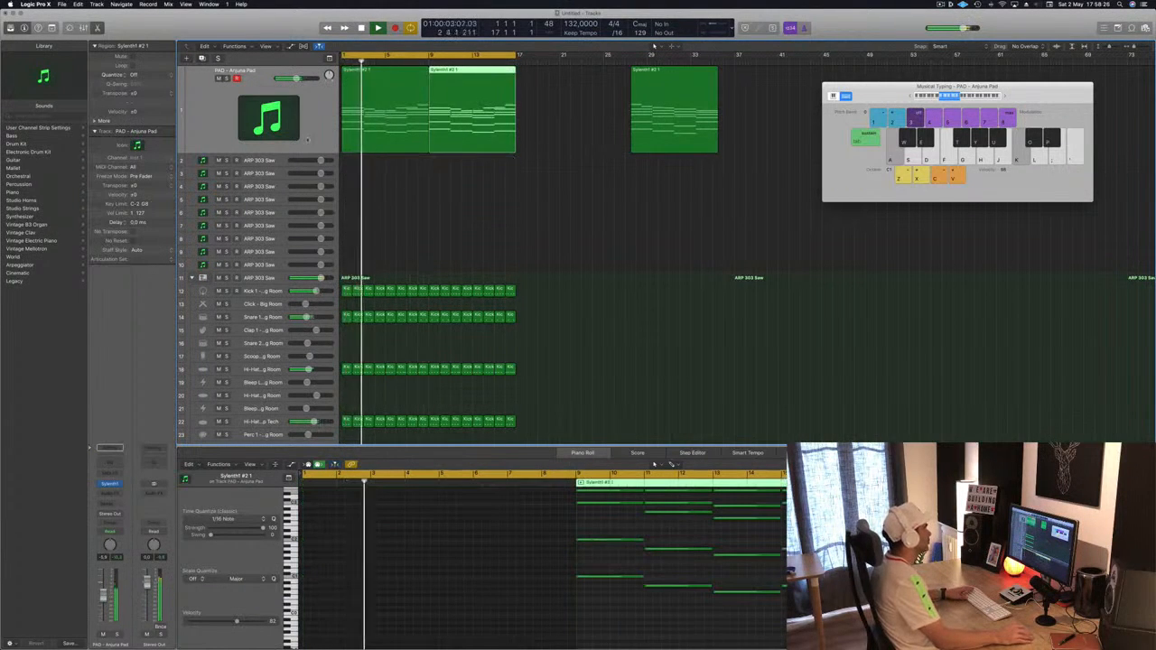
click(206, 113)
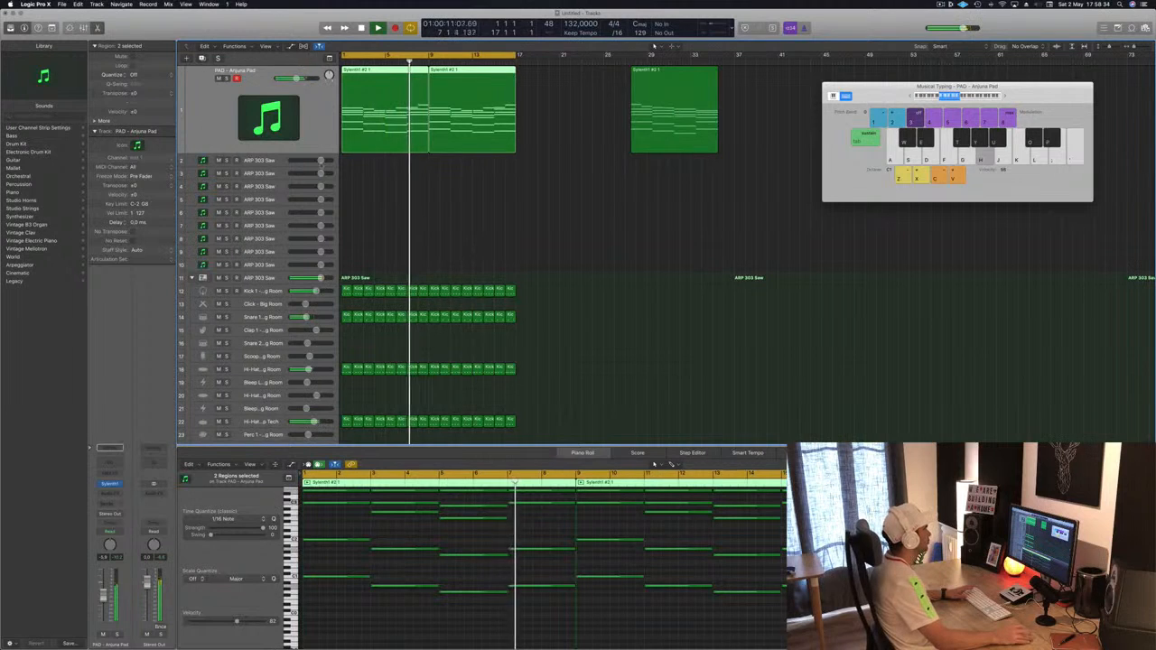
key(Return)
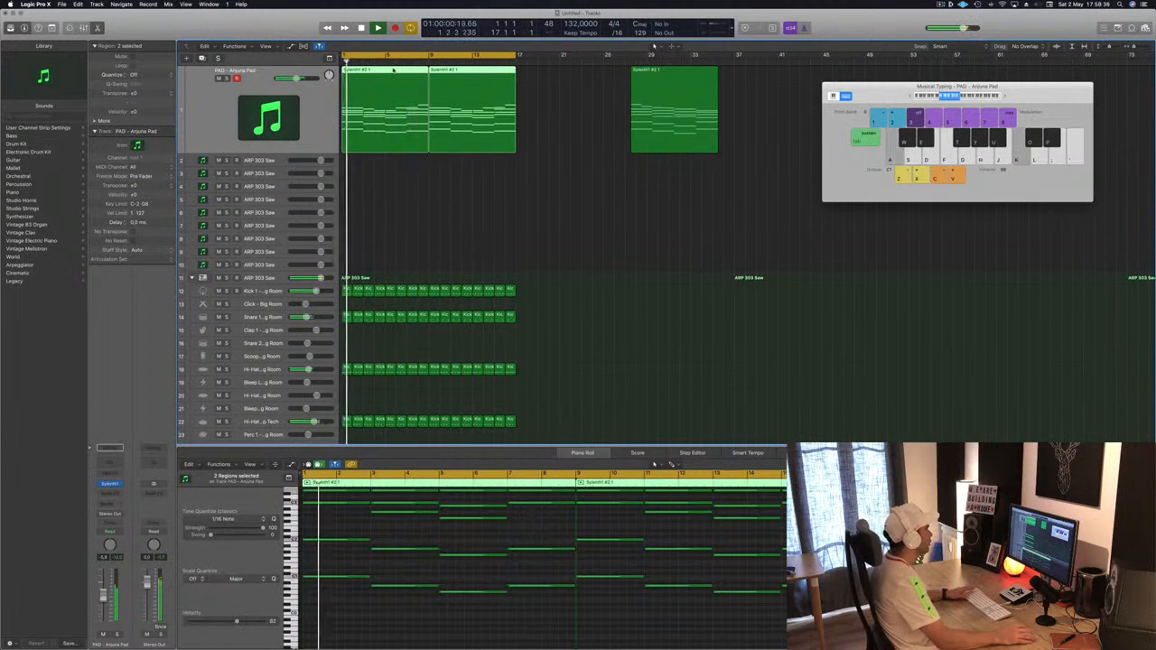
Open the first pad region's notes, repitch the top line so both notes over each chord match, and play it from the start
double_click(396, 73)
click(367, 180)
click(374, 74)
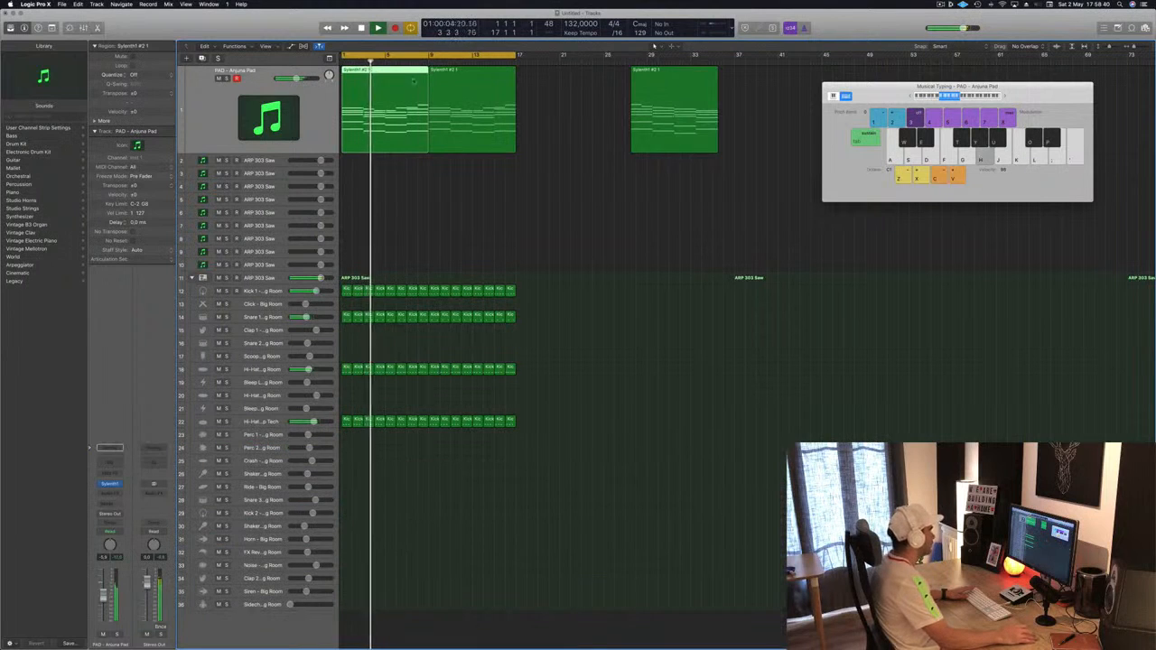
double_click(394, 77)
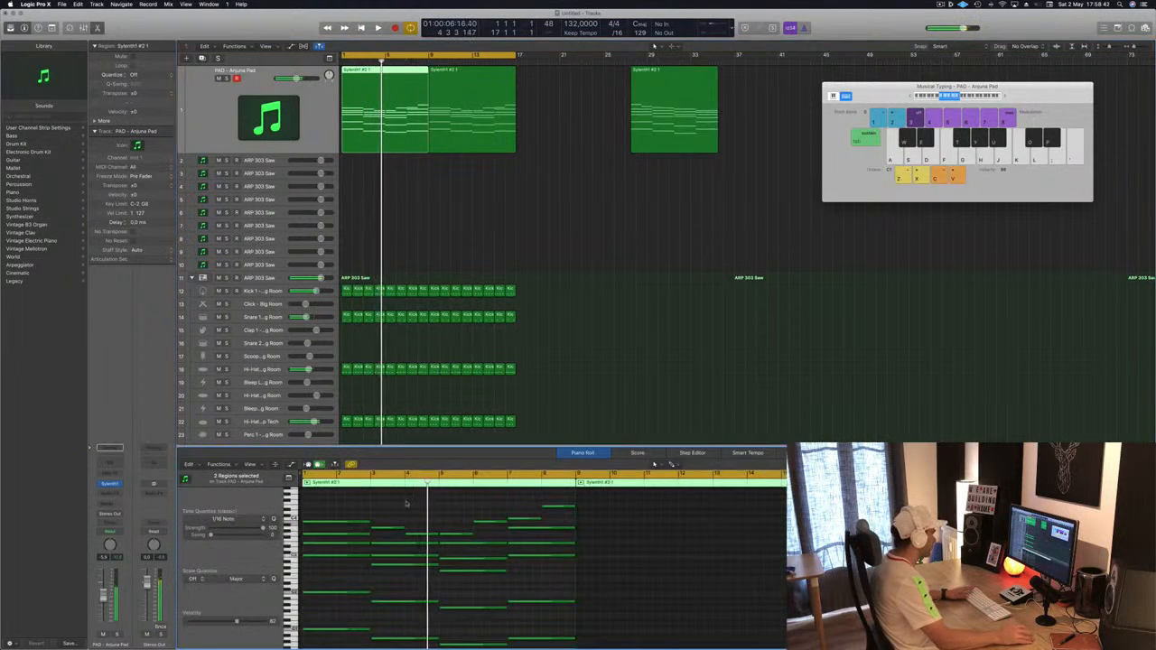
click(419, 536)
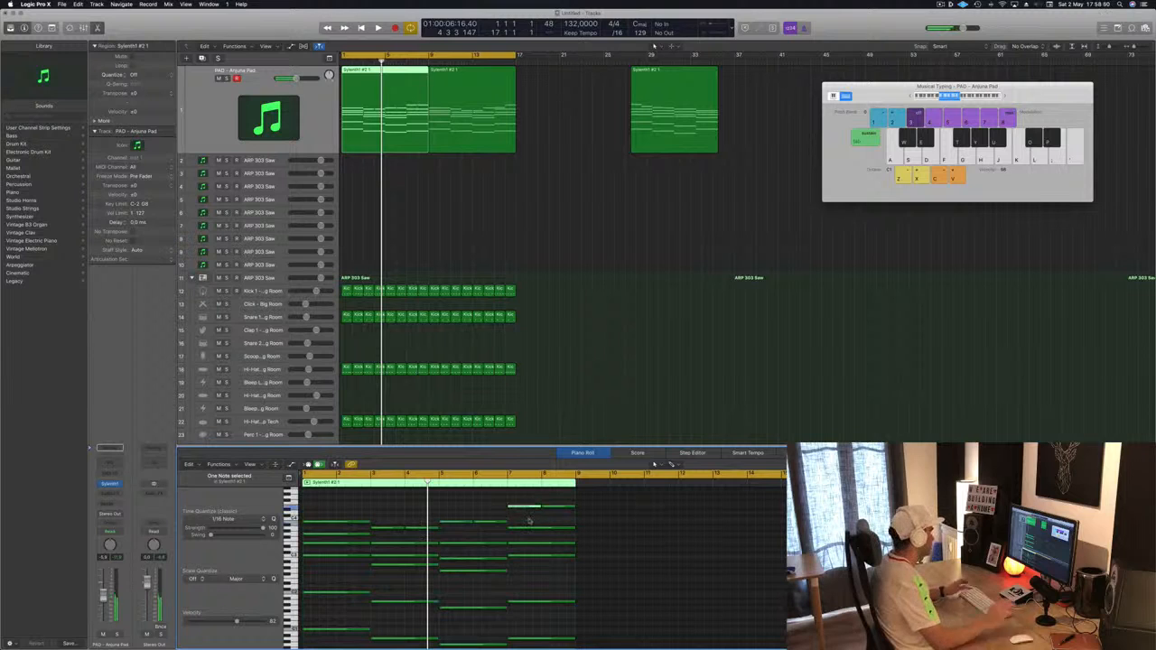
key(Return)
key(space)
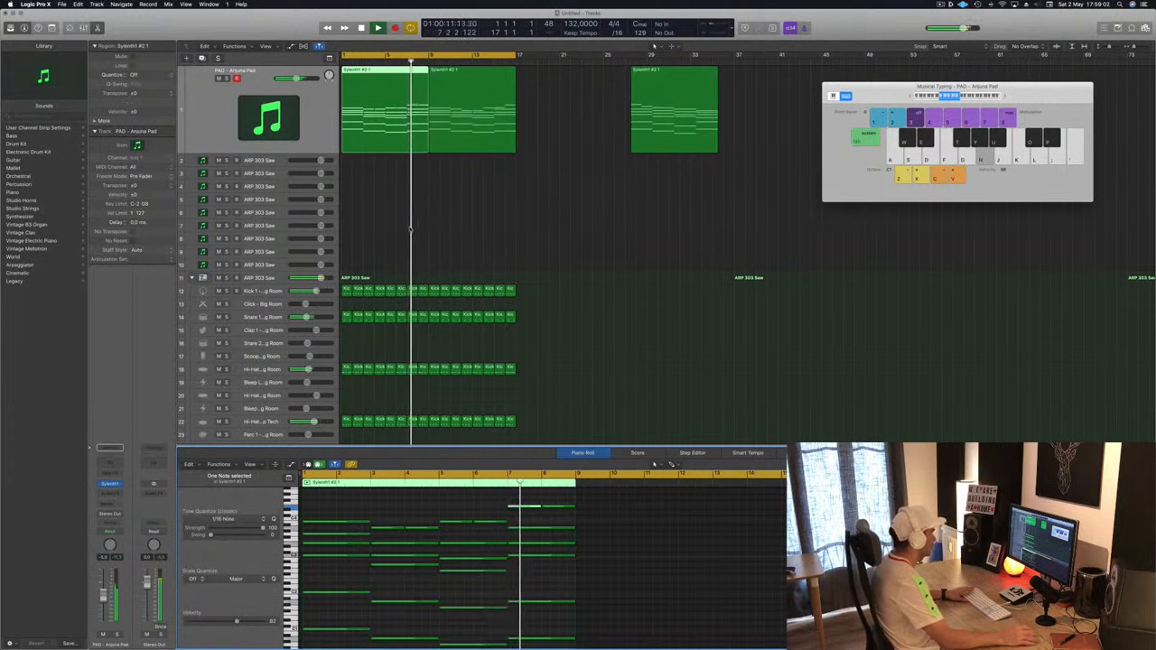
key(space)
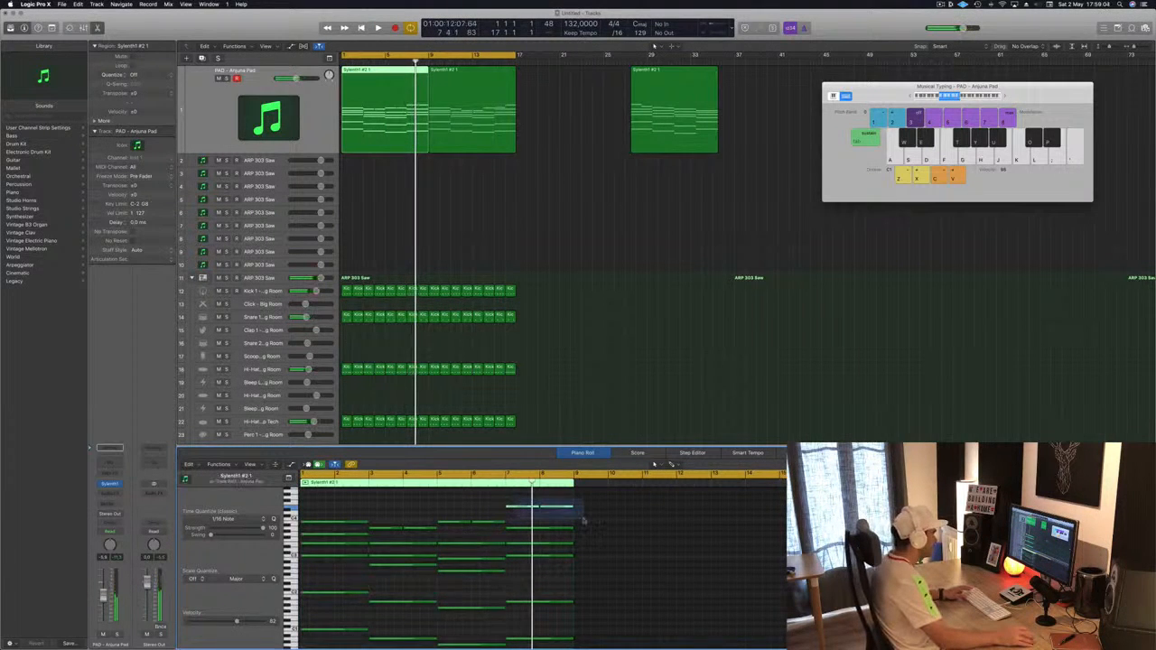
Lower the two top-line notes over the last chord to the same pitch and play the result
drag(582, 521, 583, 522)
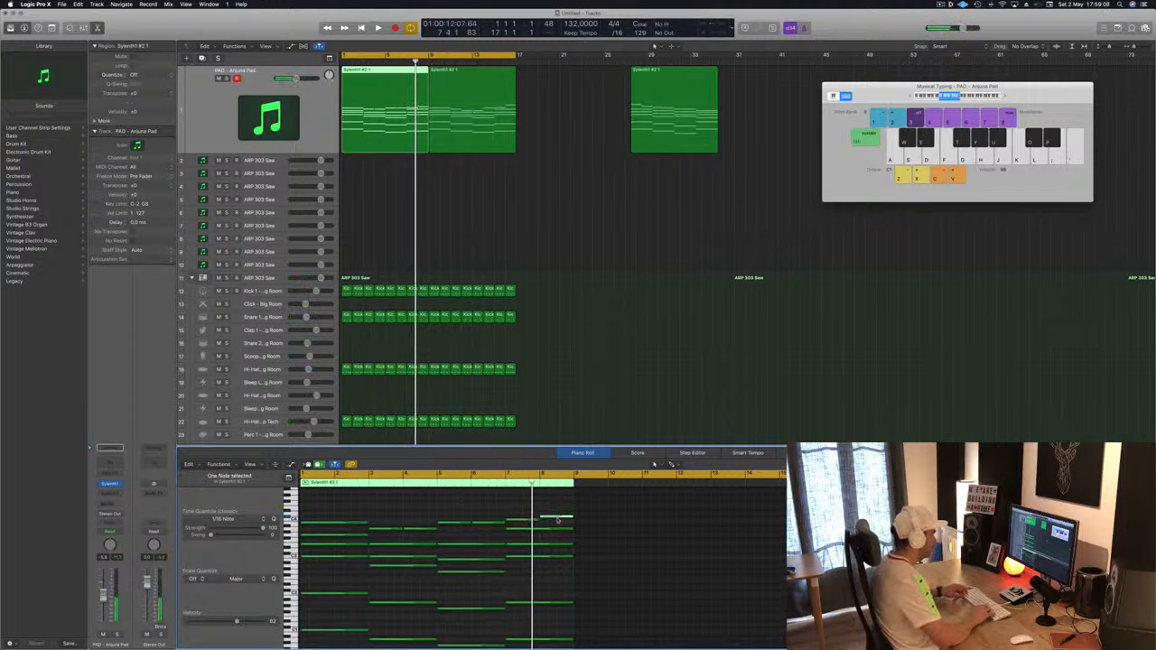
key(alt+Down)
key(space)
click(542, 241)
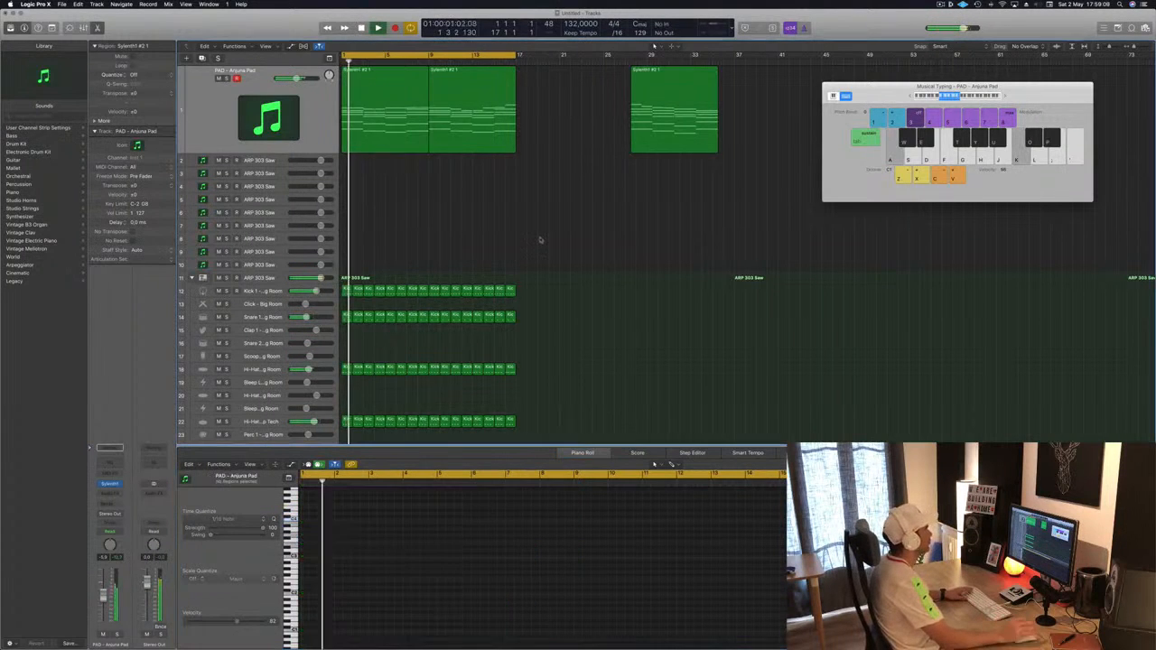
Delete the pad region at bar 9 and copy the edited first region to bar 17
click(477, 131)
key(Delete)
click(402, 98)
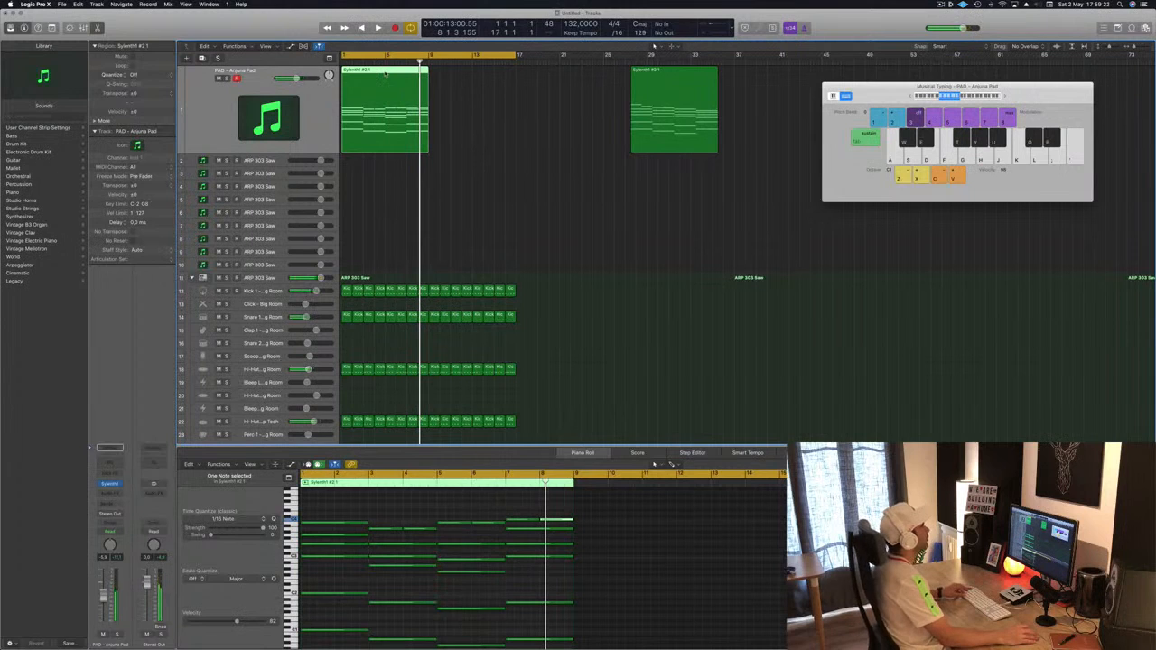
drag(386, 75, 561, 76)
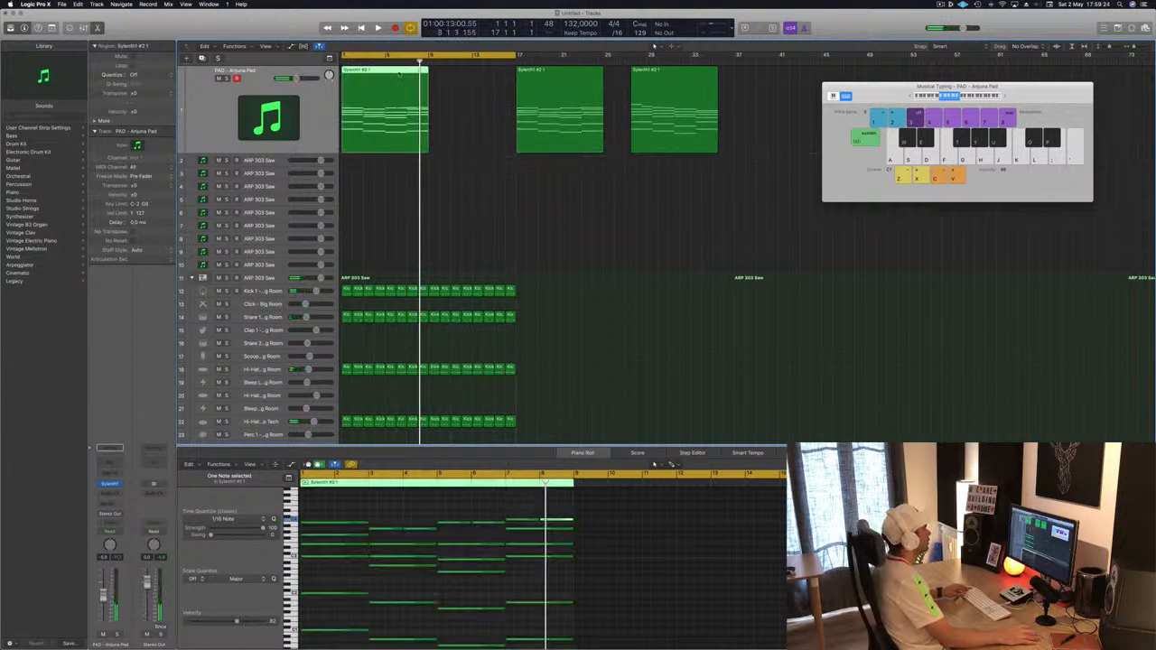
Delete the top line of notes from the first pad region and listen to the chords from the start
drag(323, 510, 584, 532)
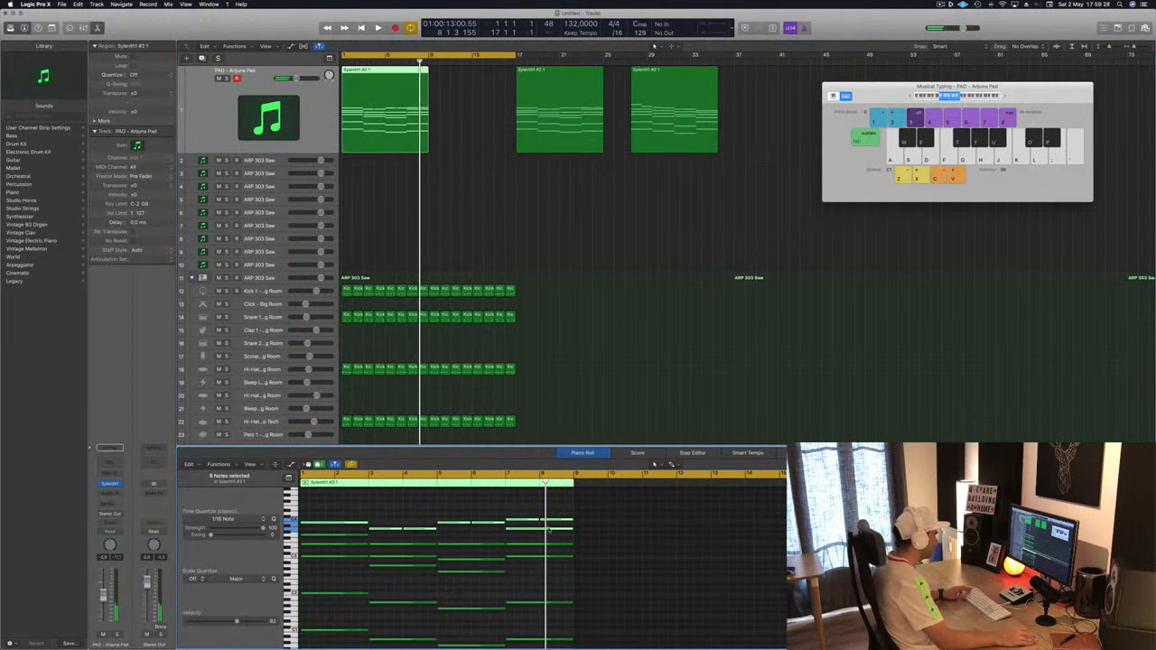
click(465, 486)
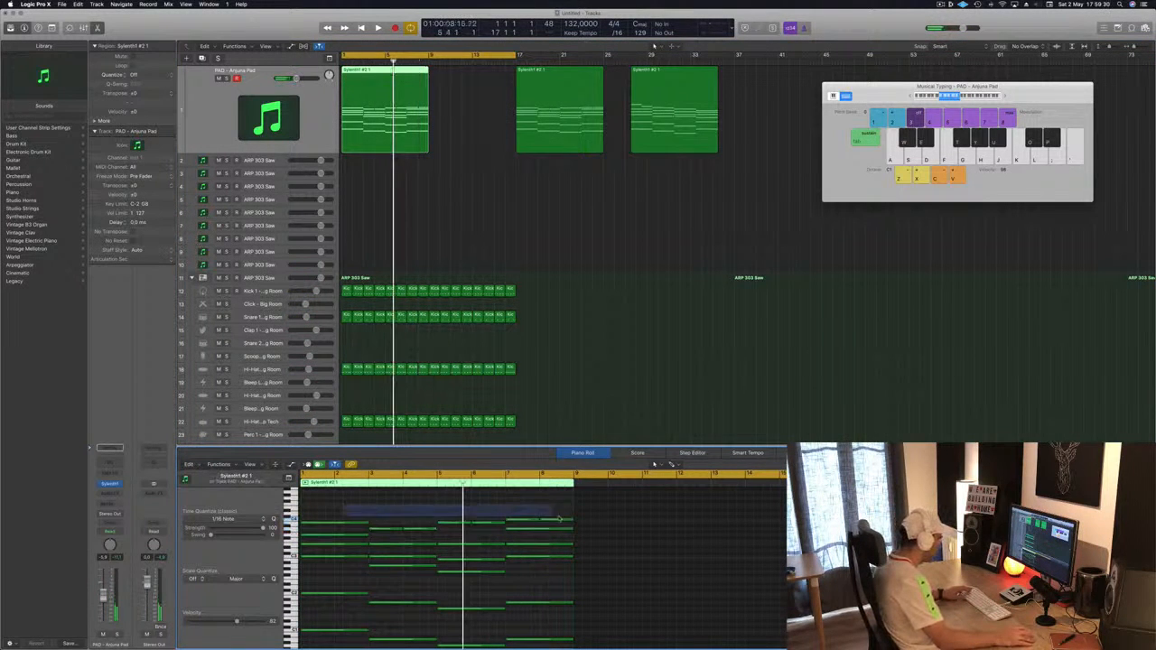
drag(578, 524, 578, 524)
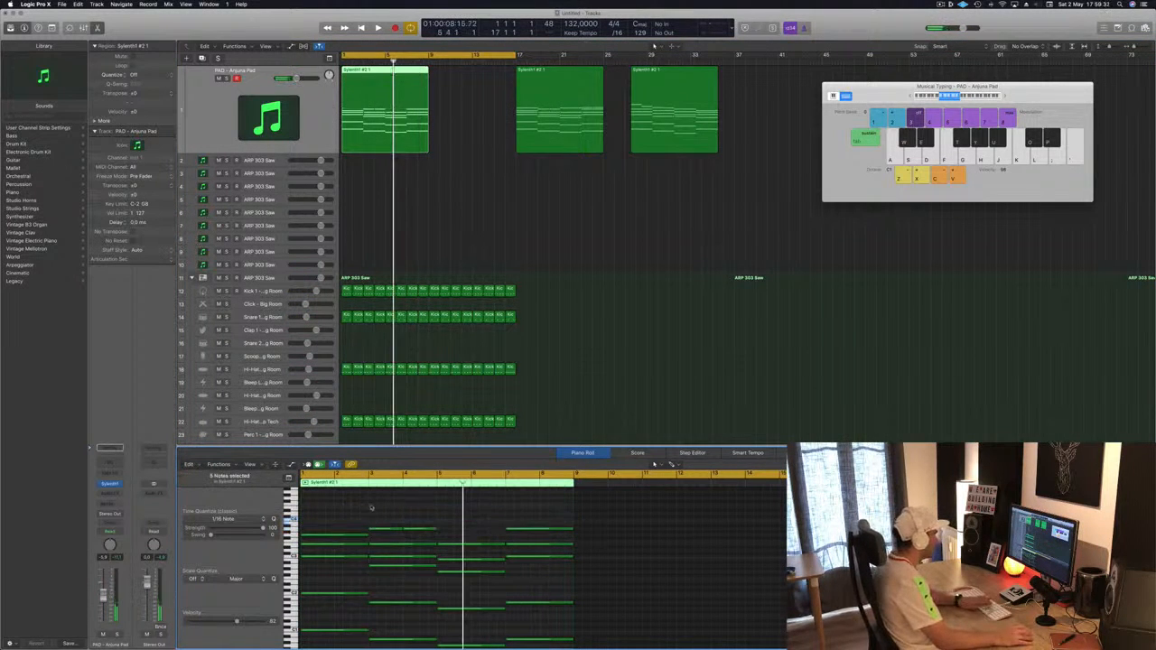
key(Return)
key(space)
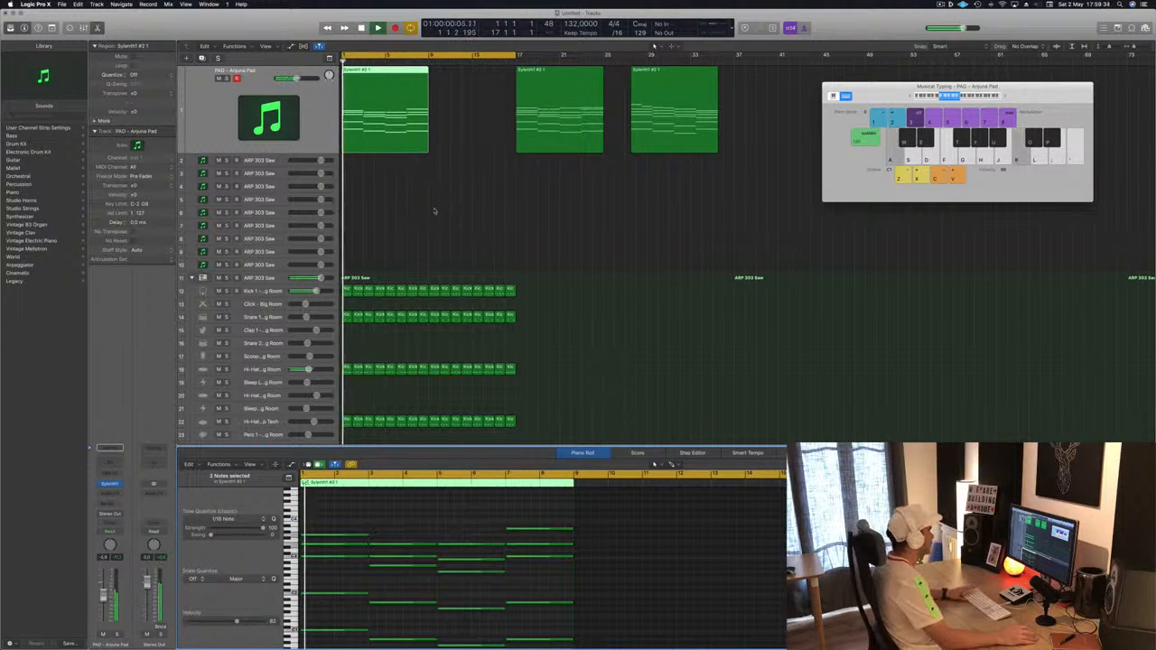
click(372, 185)
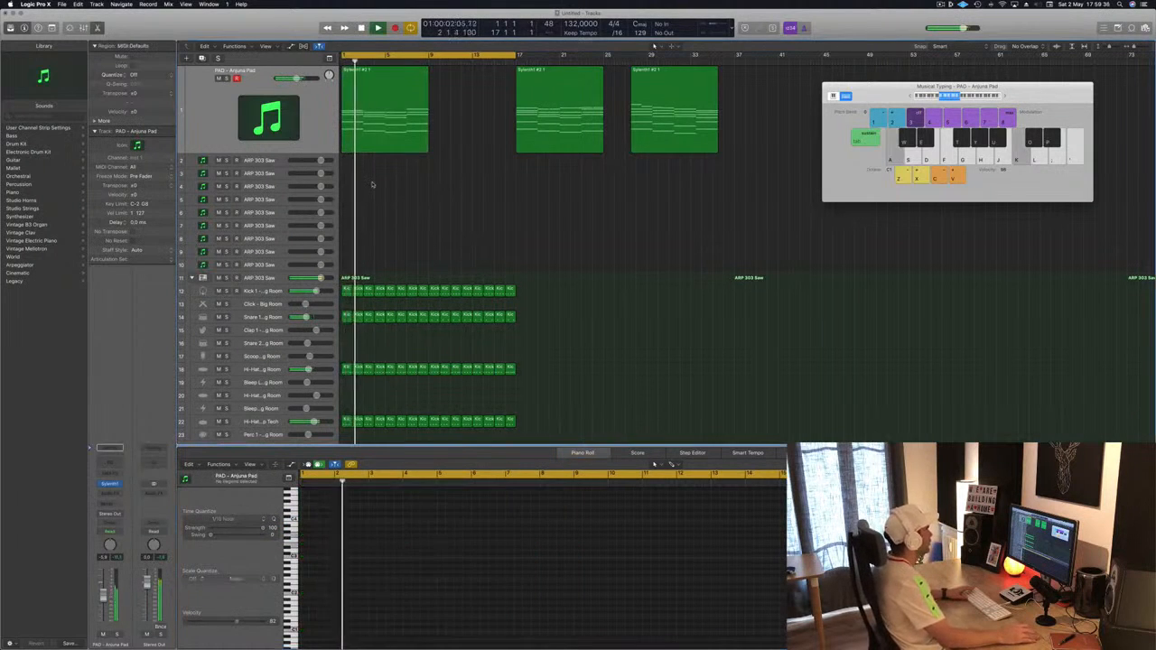
click(385, 118)
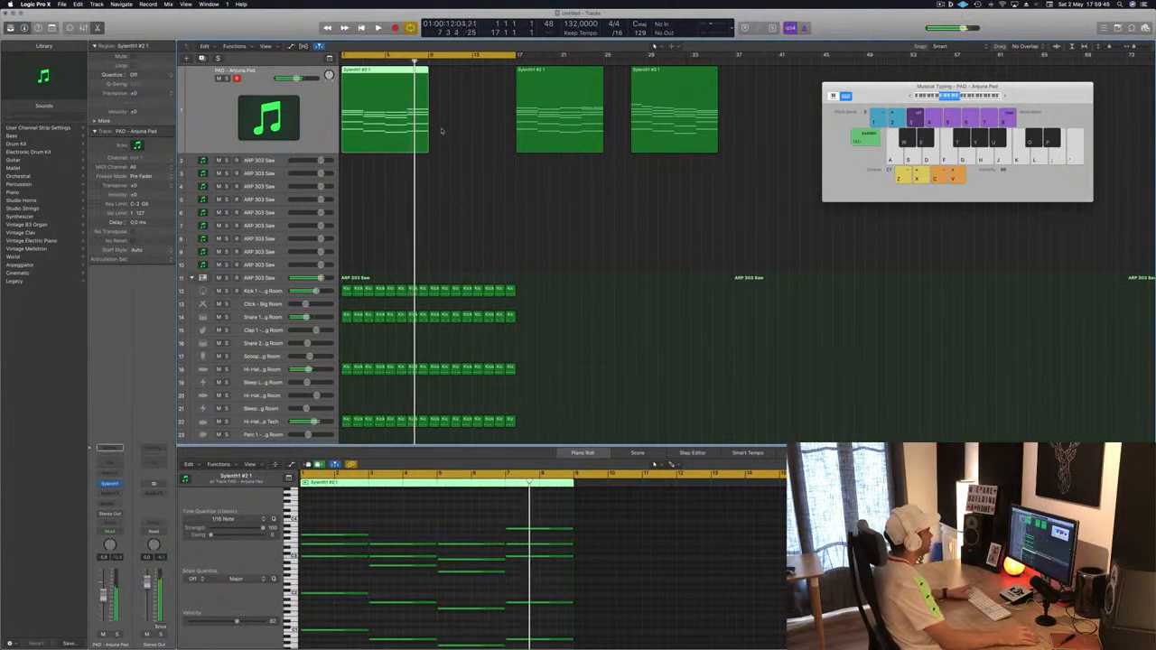
key(Return)
Copy the first pad region to bar 9 and move the region at bar 17 directly against the one near bar 27
click(532, 71)
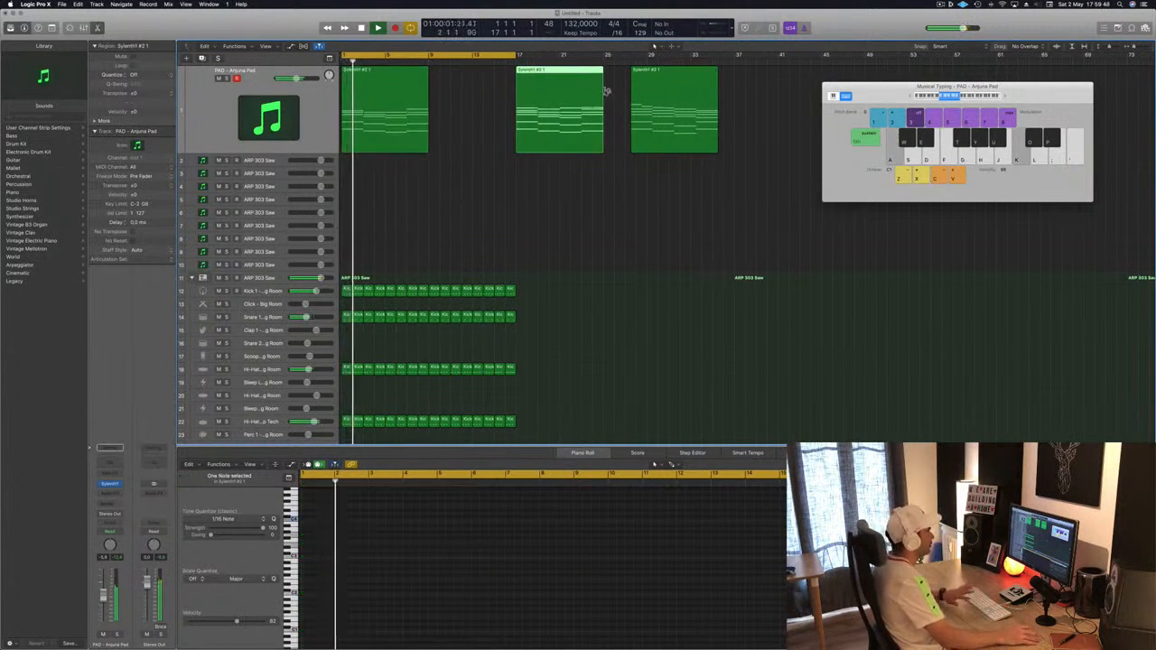
click(378, 76)
drag(376, 74, 461, 81)
drag(559, 77, 586, 78)
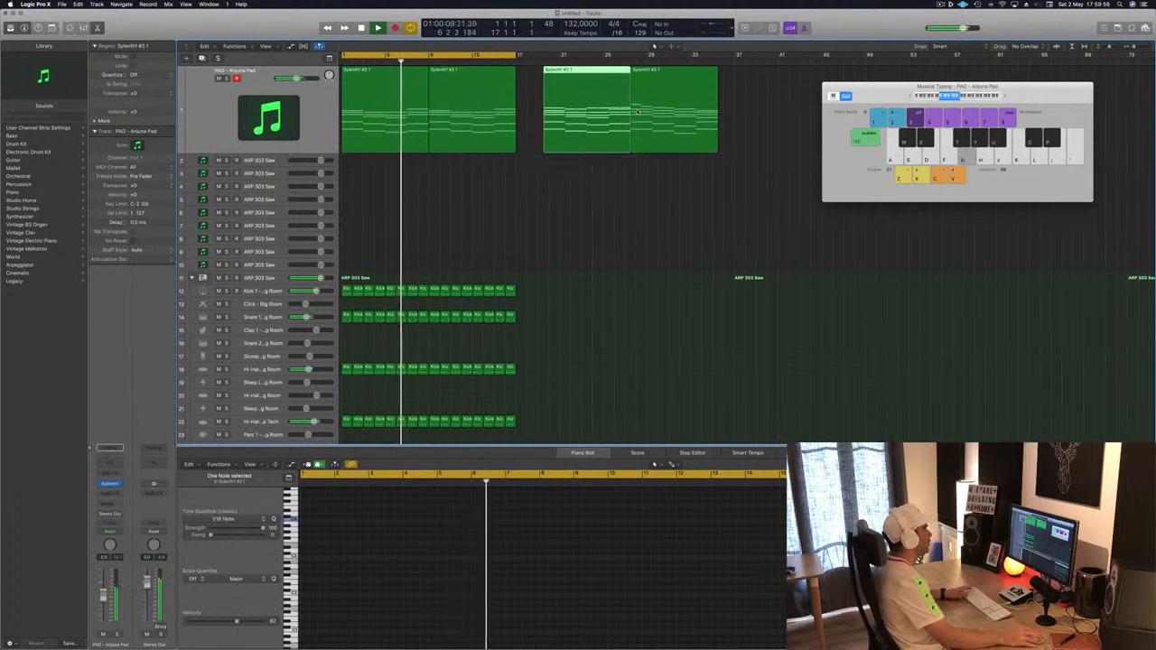
Move the Musical Typing window down slightly, open the pad track's Sylenth1 instrument and reposition its window clear of the first pad regions
drag(880, 87, 892, 124)
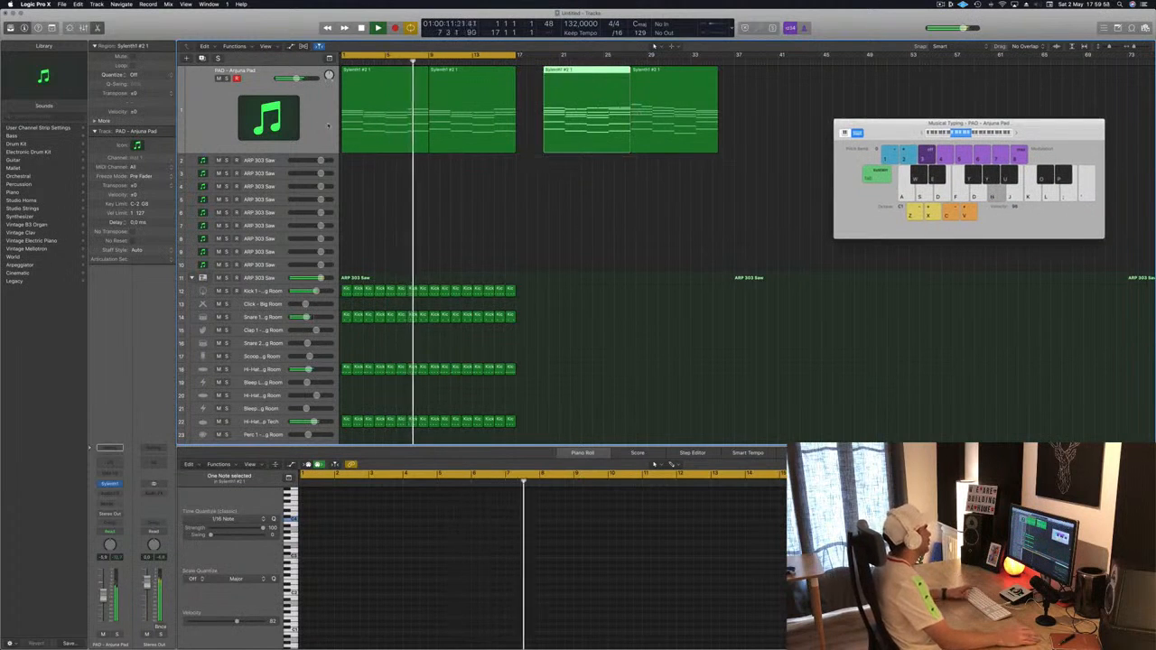
click(314, 120)
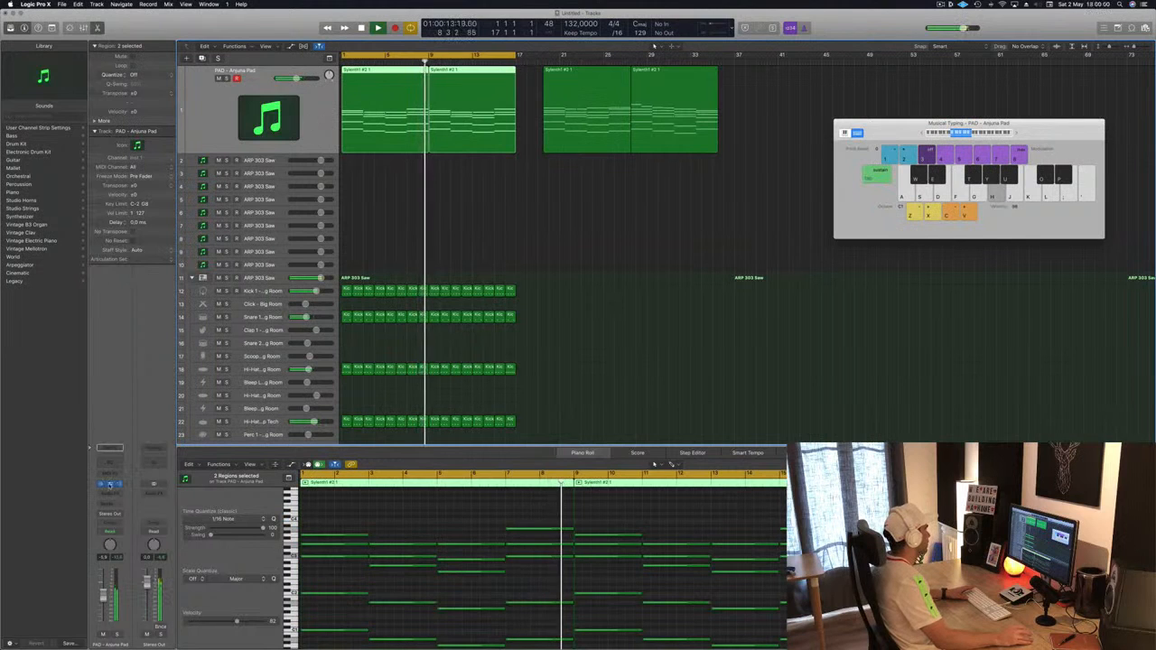
click(108, 485)
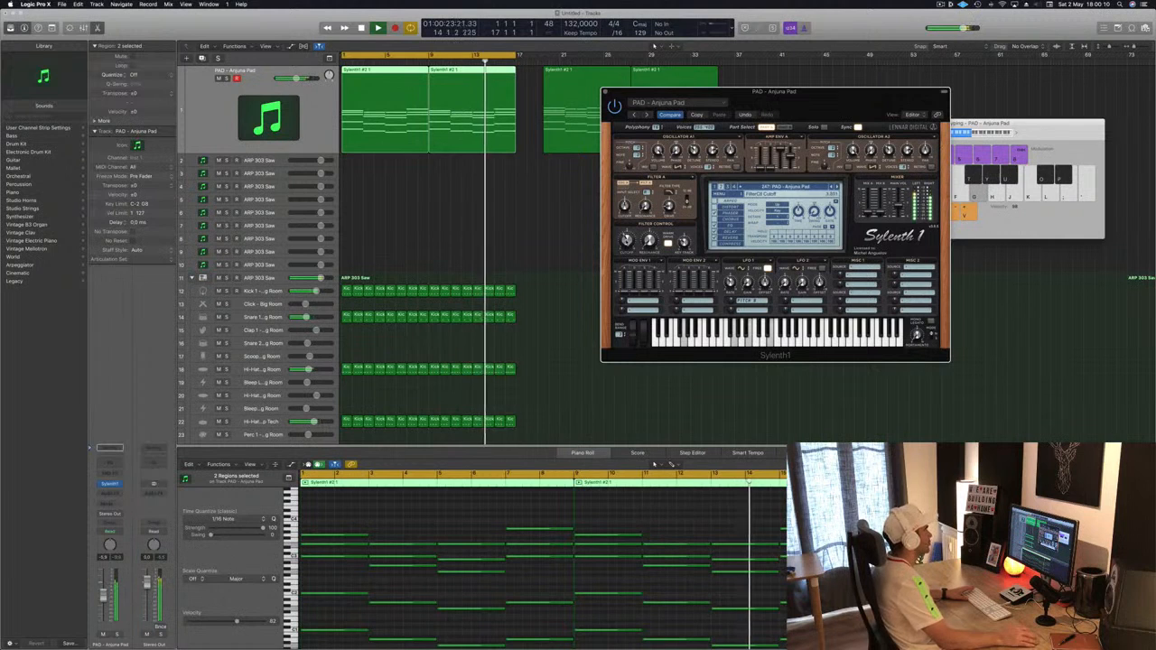
drag(831, 111, 890, 122)
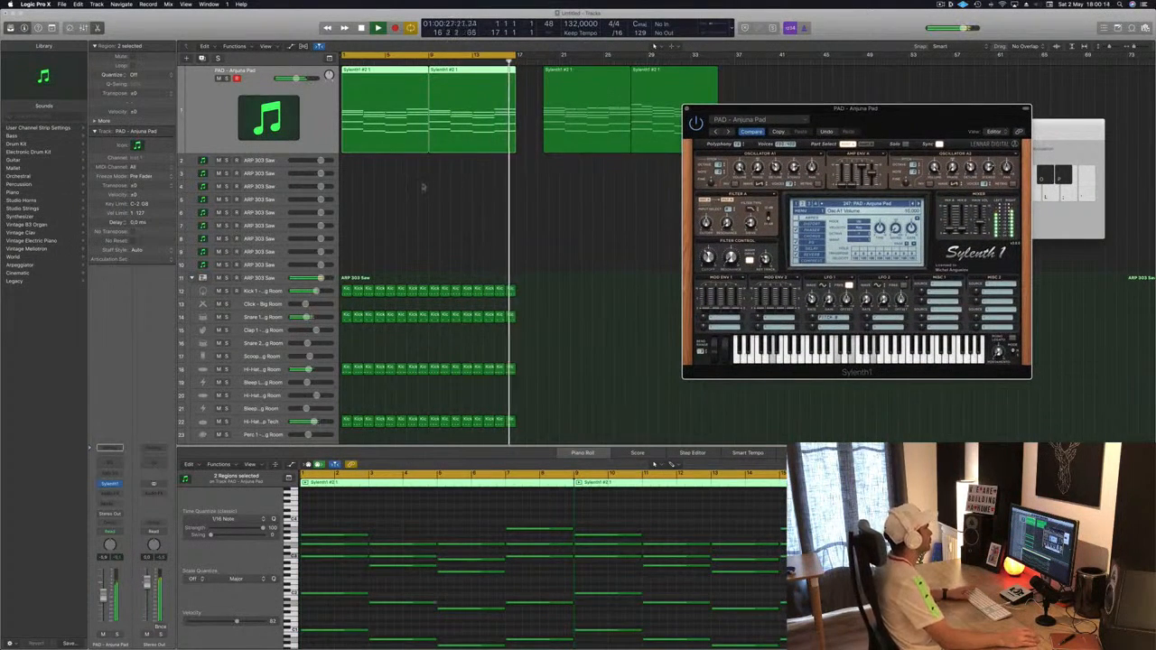
Select the first pad region, adjust the filter control cutoff in Sylenth1 and play from the start
scroll(449, 556, down, 3)
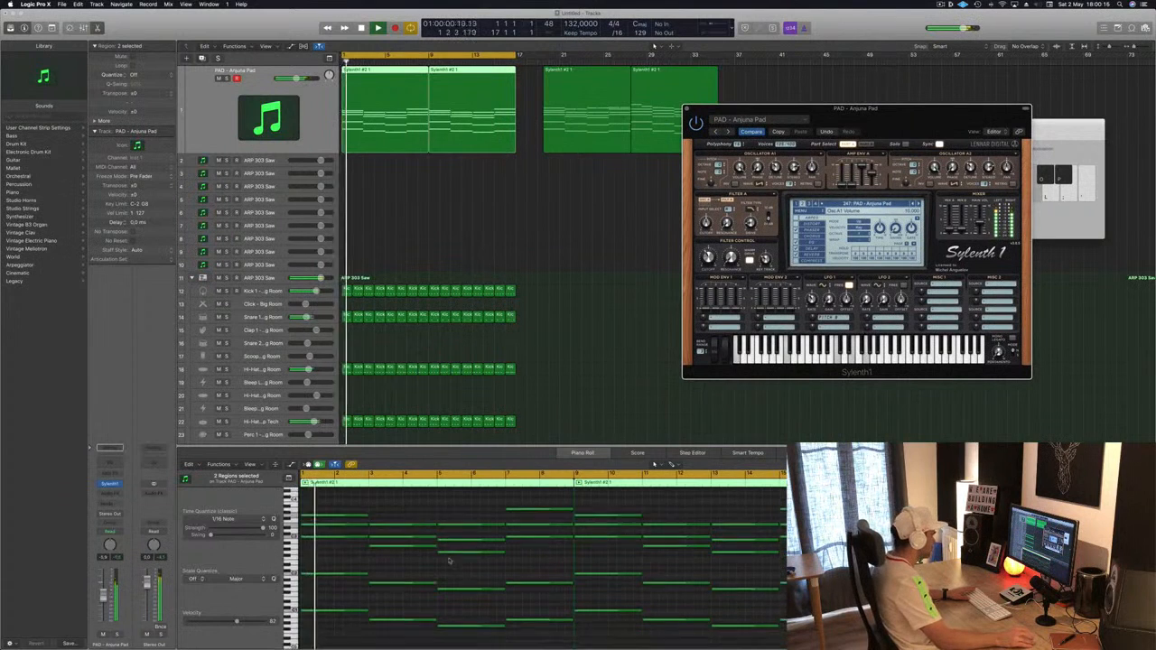
scroll(449, 560, up, 2)
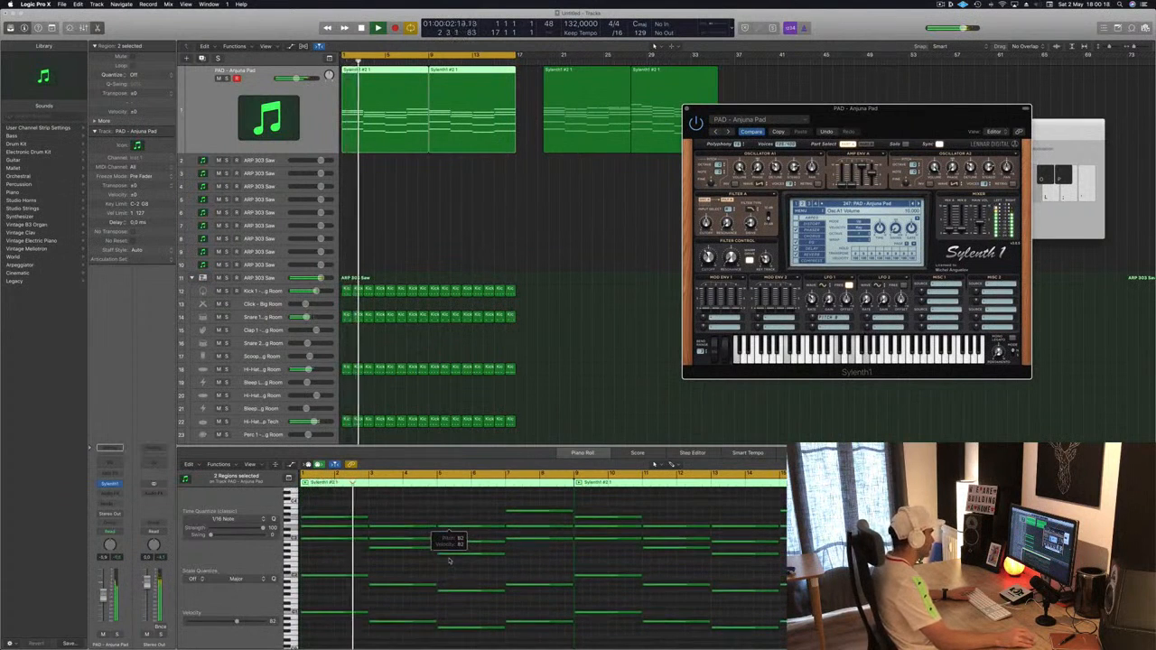
scroll(449, 560, up, 1)
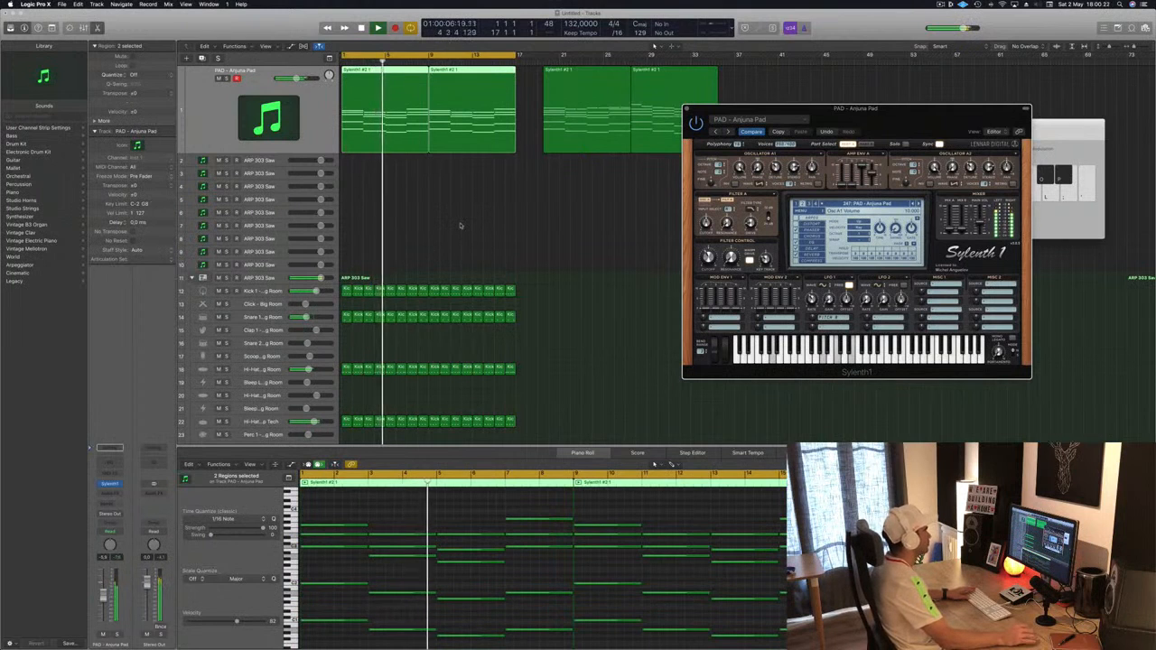
click(379, 79)
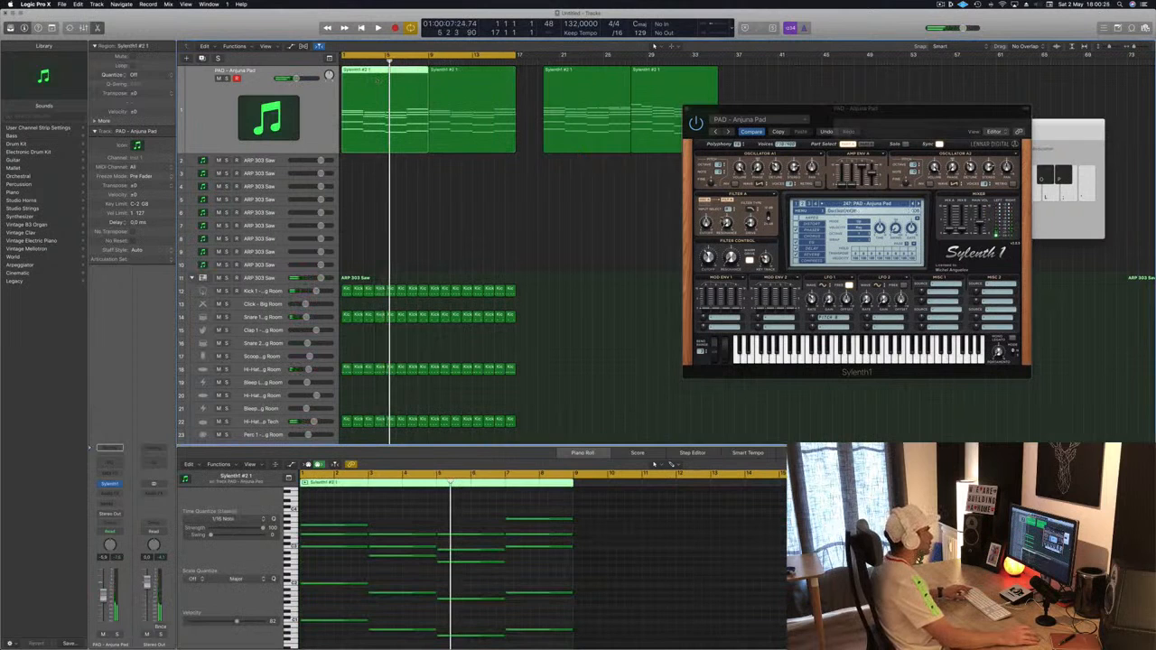
click(704, 256)
key(space)
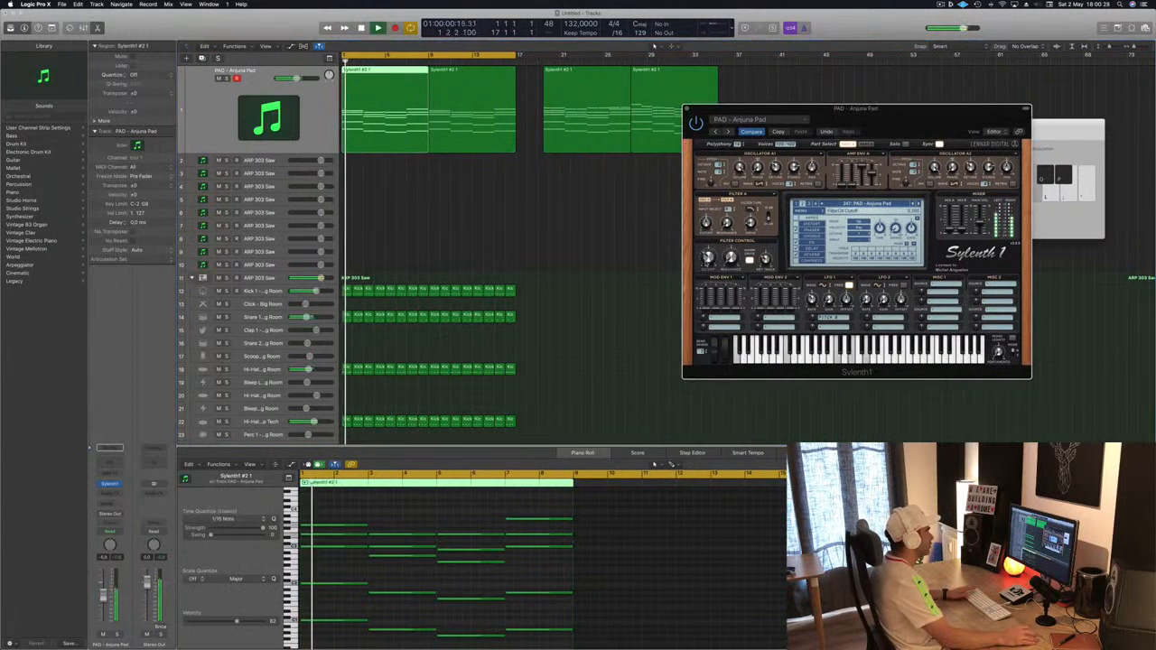
Select the pad track with its first two regions, restart playback and insert a Compressor in its audio effect slot
click(311, 111)
key(space)
key(space)
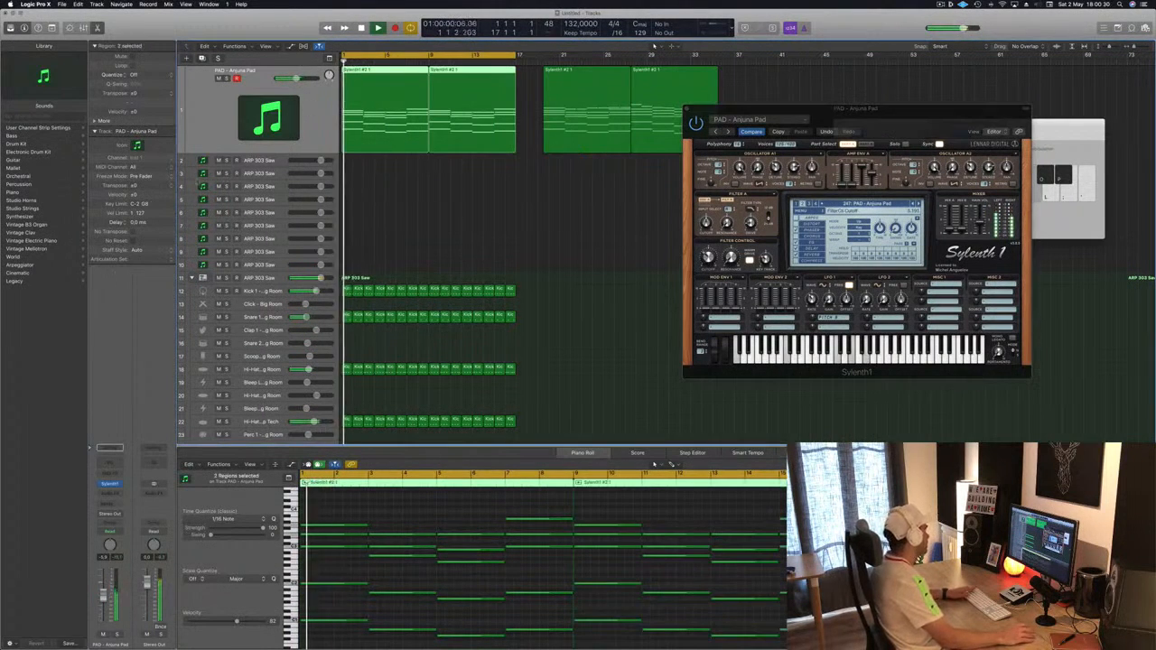
click(109, 493)
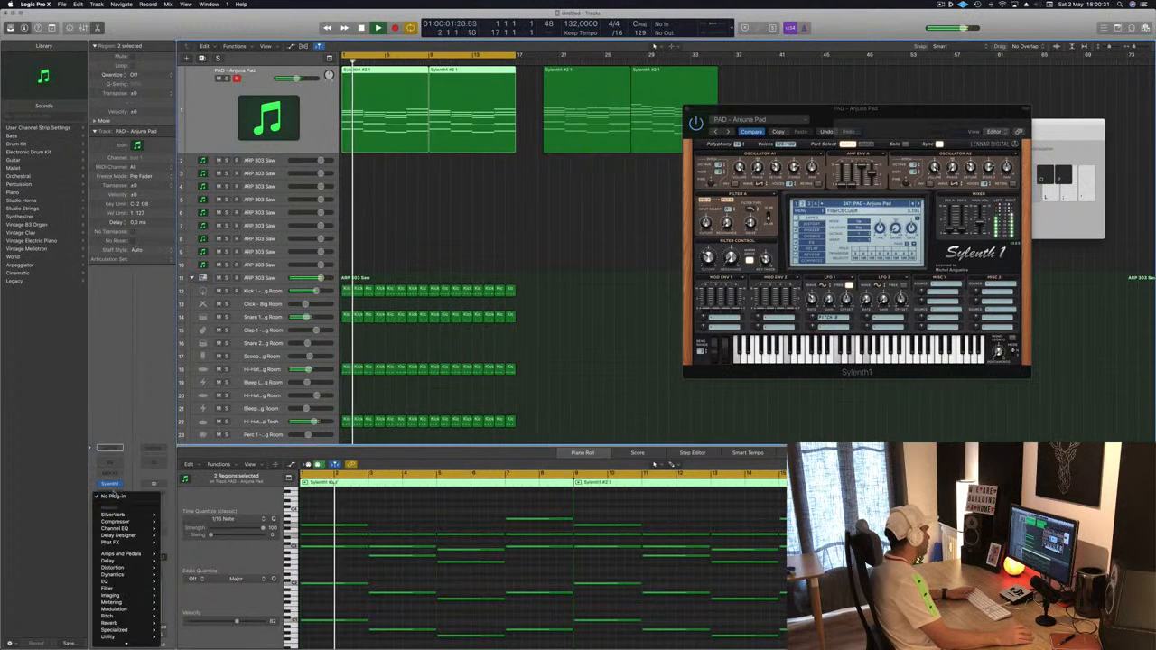
mouse_move(136, 522)
click(177, 522)
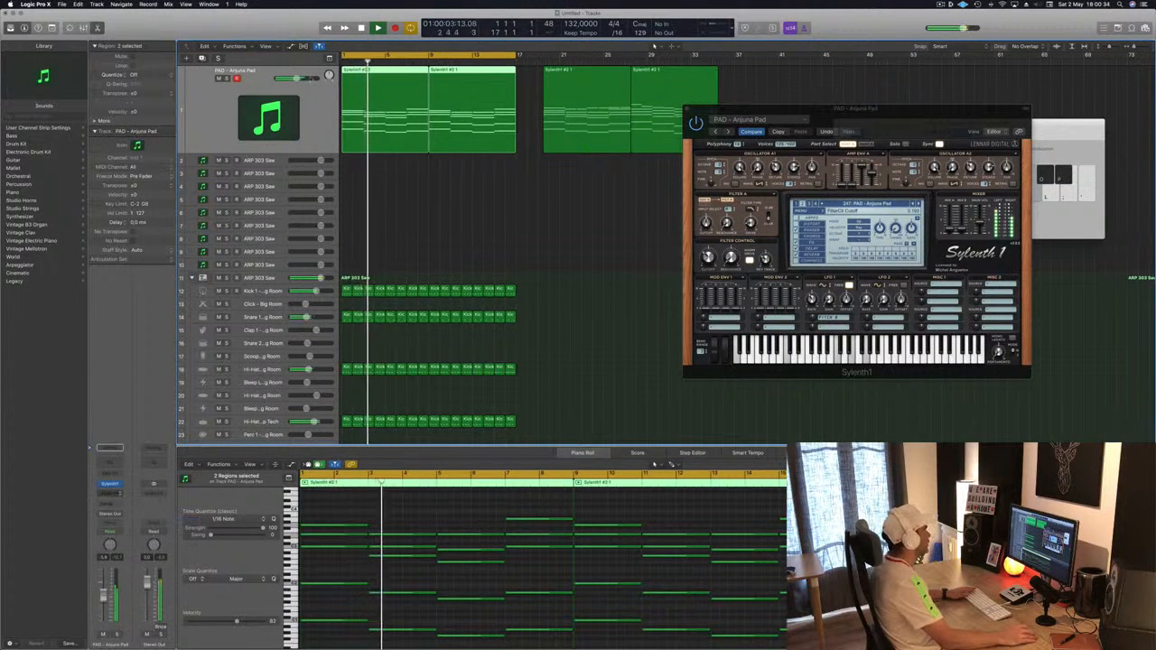
Reposition the Compressor window and set its side chain source to Bus 6, Sidechain Trigger - Big Room
drag(460, 116, 644, 144)
click(798, 153)
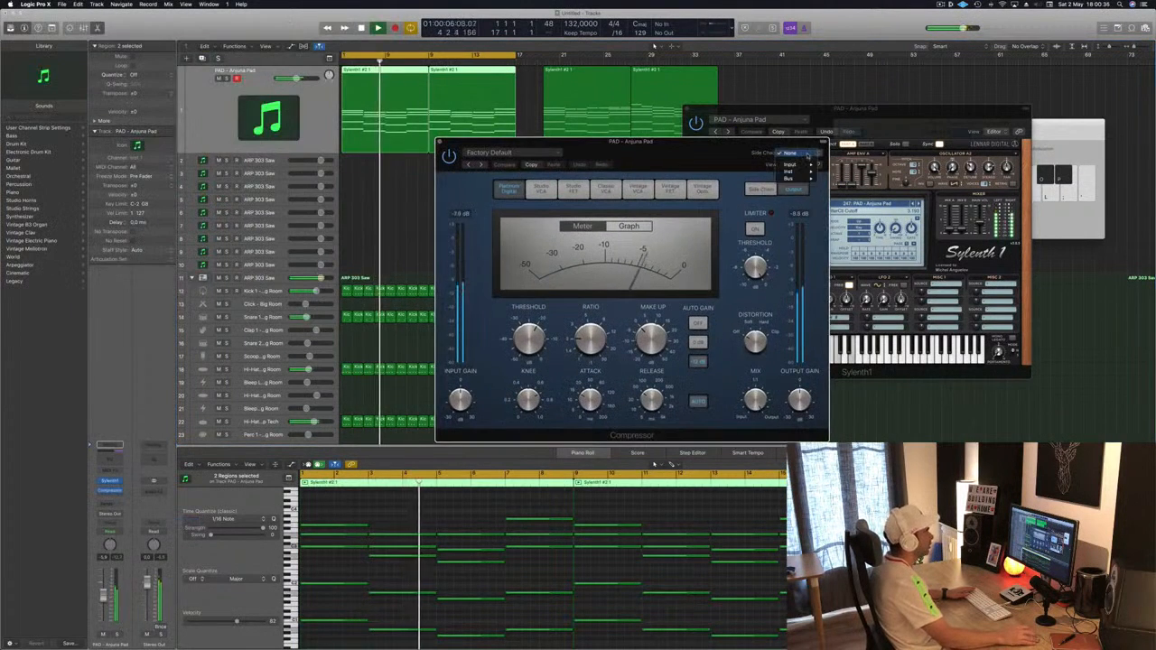
mouse_move(799, 179)
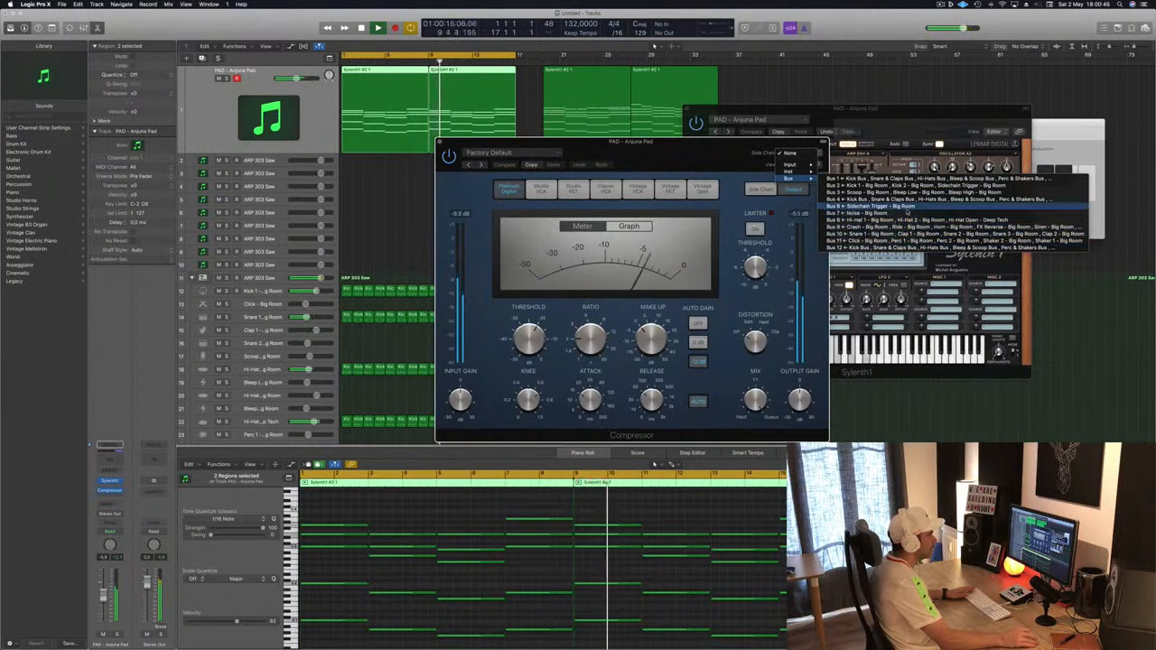
click(874, 206)
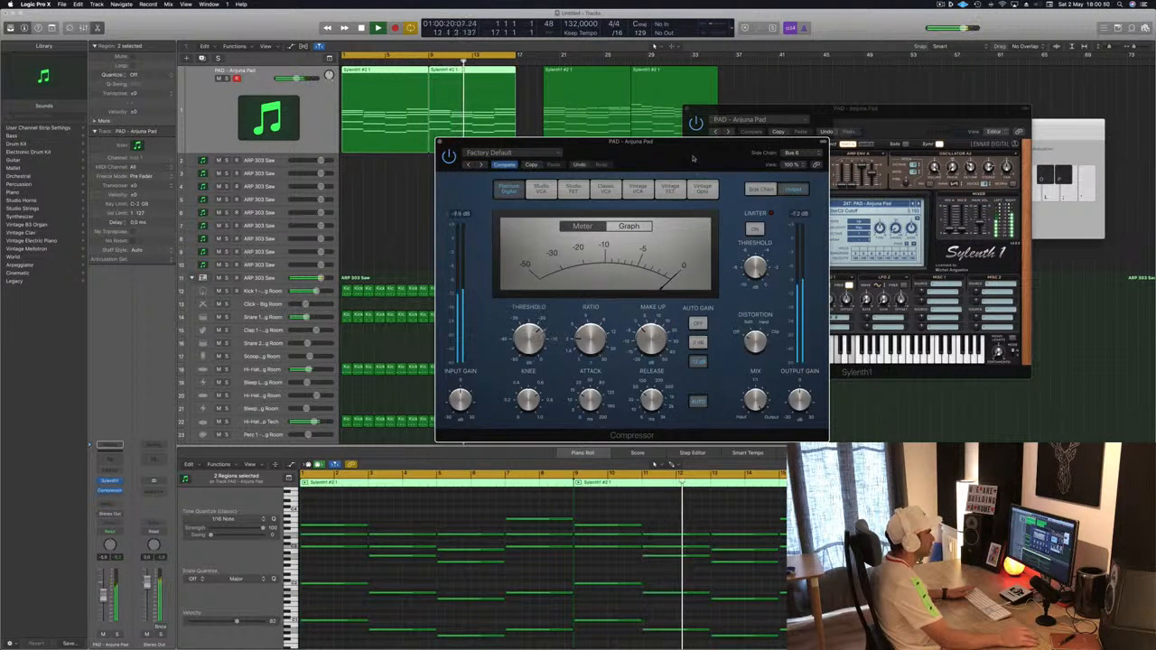
Move the Compressor window clear of the regions and copy all the kick regions onto the Sidechain Trigger track
drag(561, 142, 797, 123)
scroll(478, 297, down, 5)
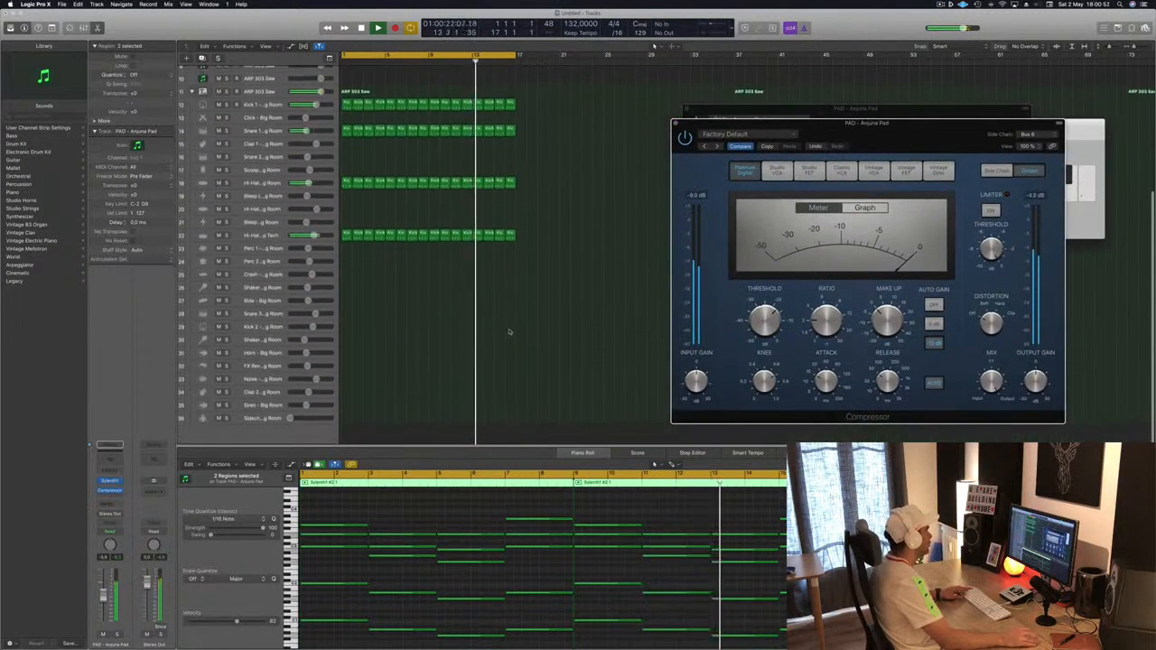
click(336, 111)
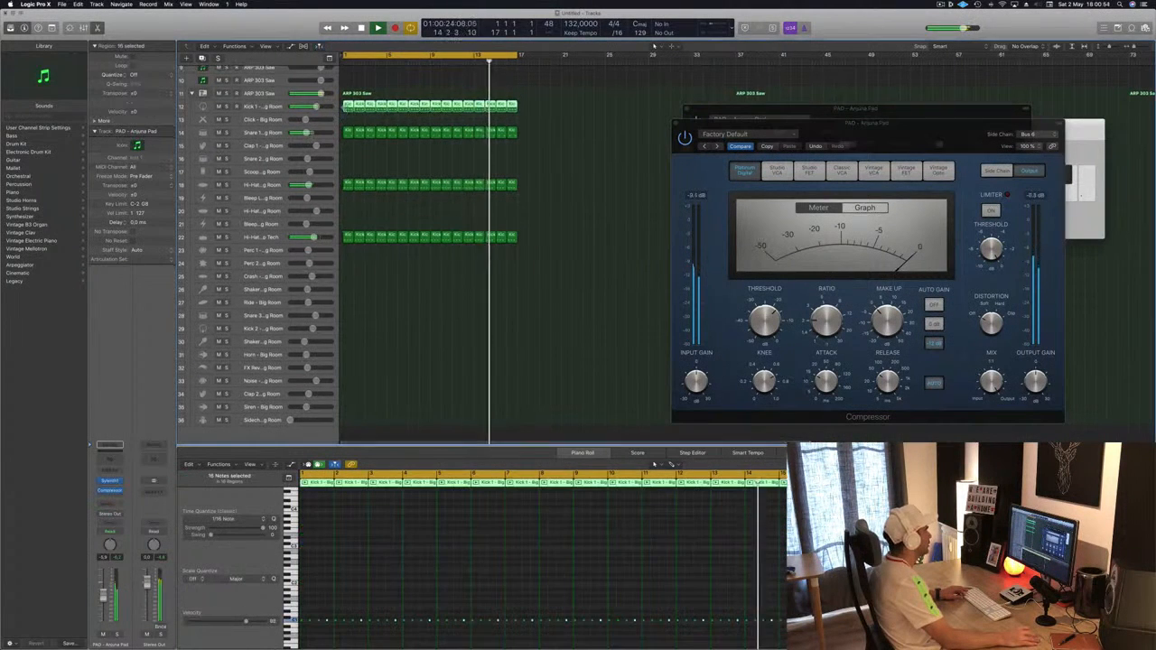
drag(346, 106, 347, 421)
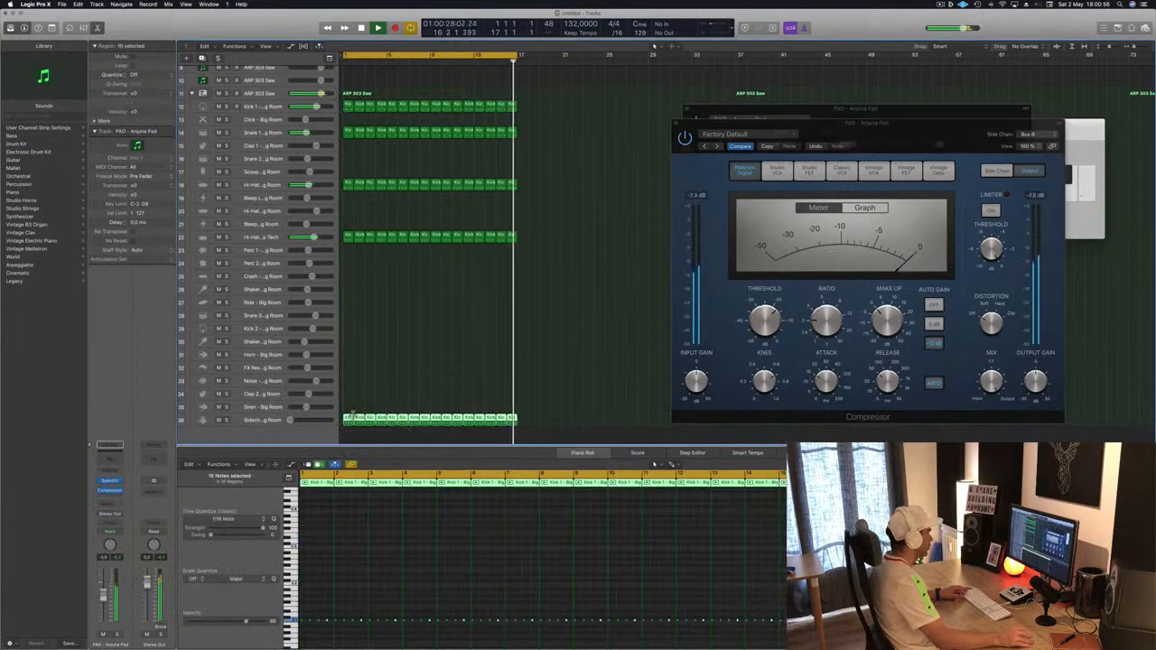
Transpose all notes in the copied Sidechain Trigger regions up about two octaves
click(392, 572)
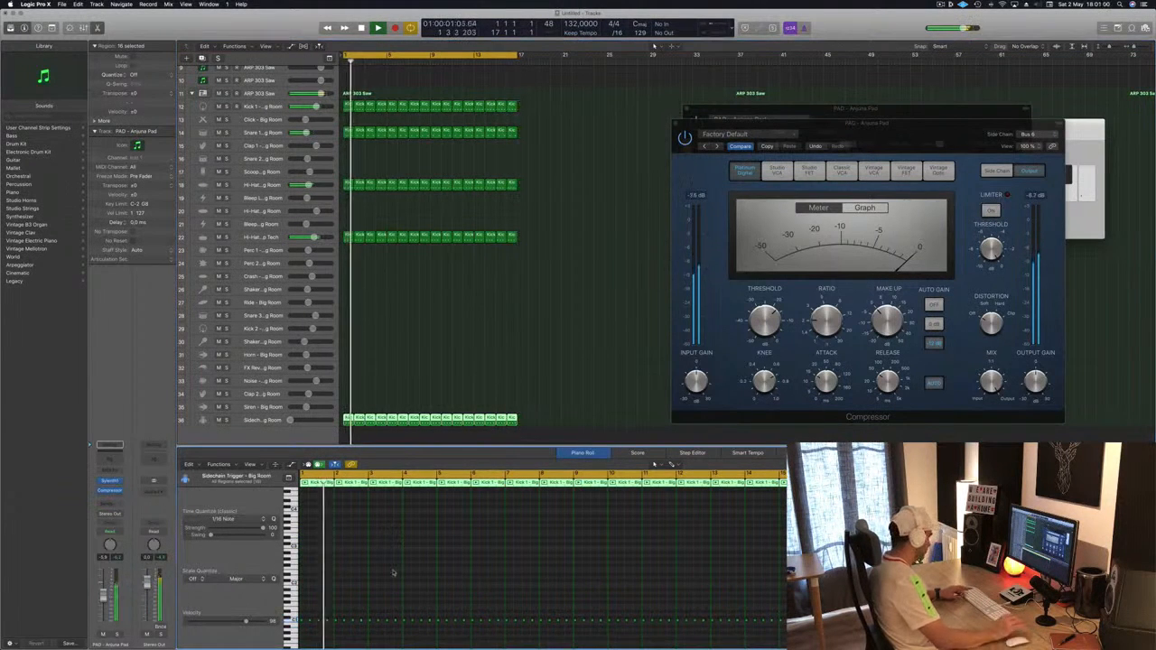
key(super+a)
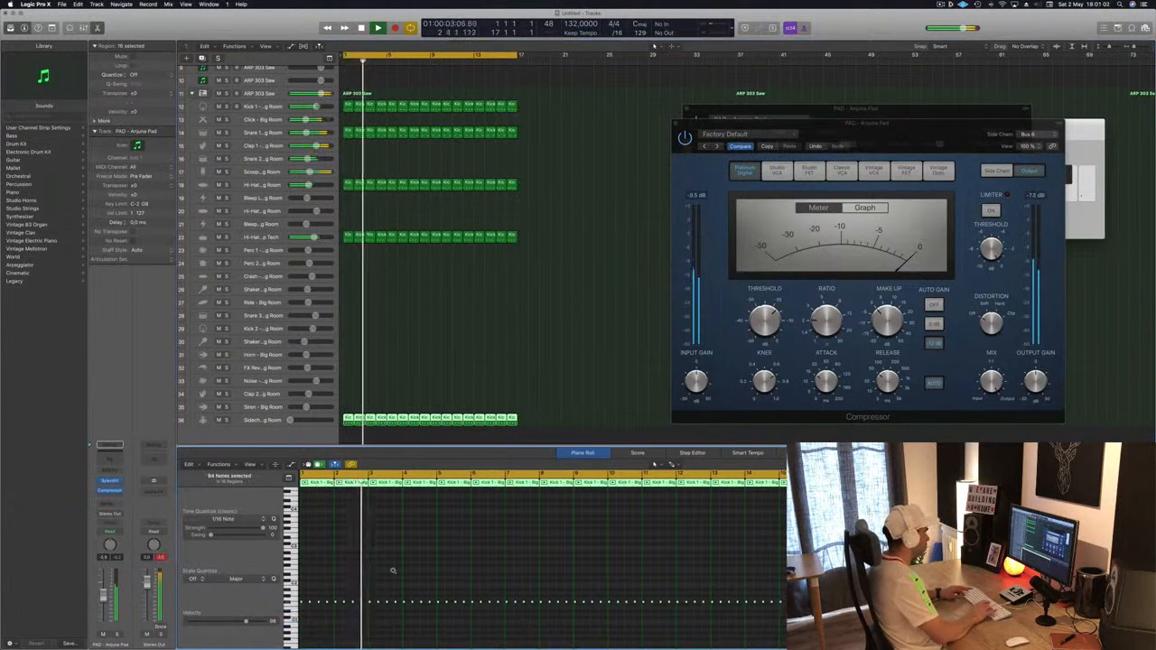
key(alt+Up)
key(alt+Up)
key(alt+Up)
key(alt+Up)
key(alt+Up)
key(alt+Up)
key(alt+Up)
key(alt+Up)
key(alt+Up)
key(alt+Up)
key(alt+Up)
key(alt+Up)
key(alt+Up)
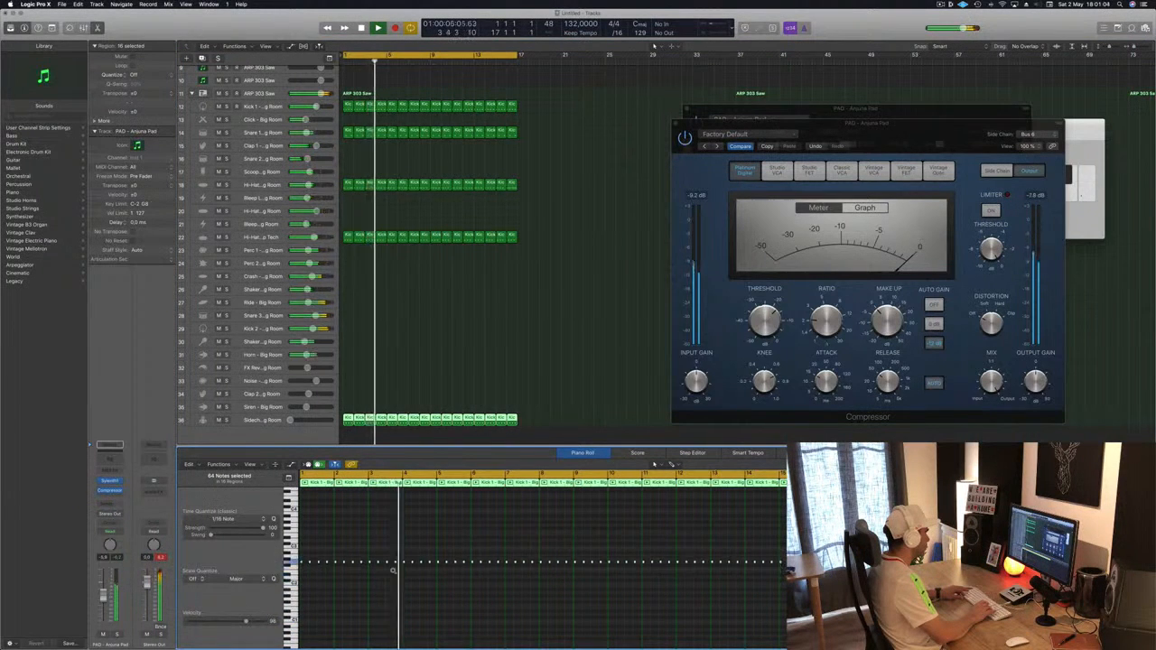
key(alt+Up)
key(alt+Up)
key(alt+Up)
key(alt+Up)
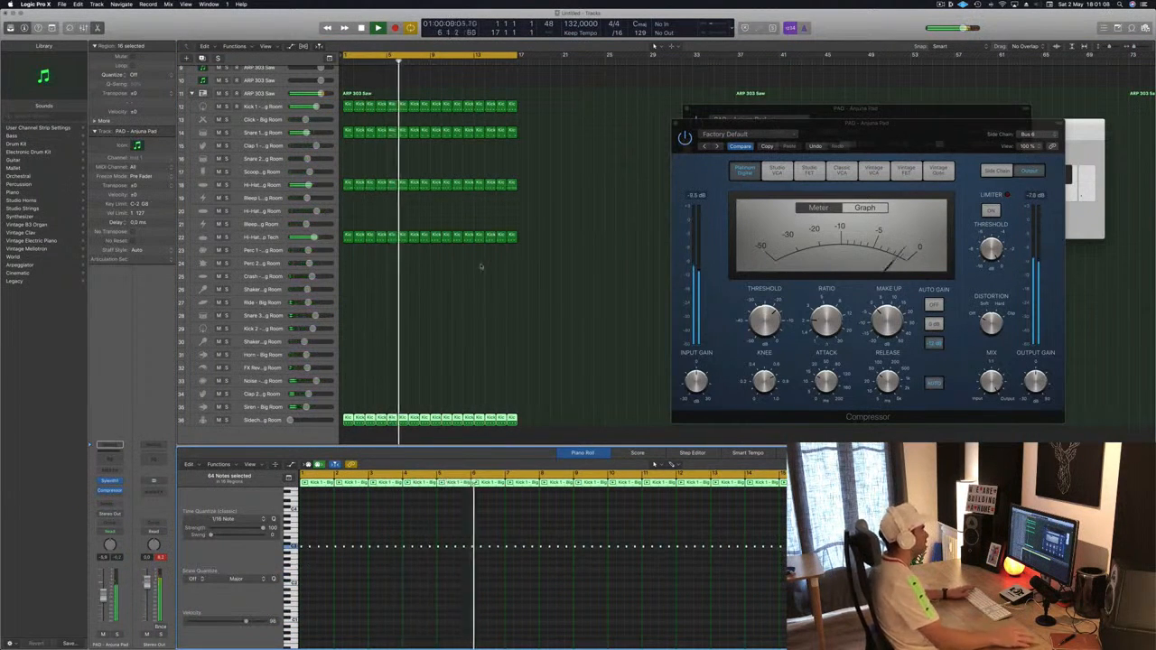
Lower the threshold of the pad's Compressor while the loop plays and close the Compressor window
drag(877, 139, 817, 147)
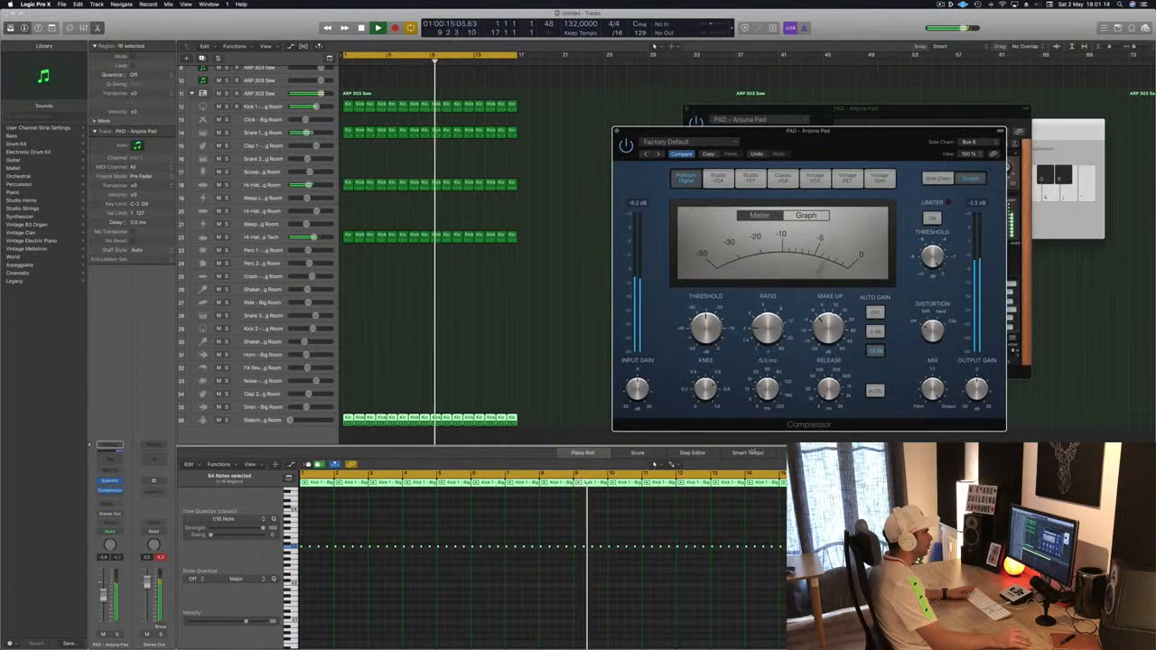
drag(708, 323, 709, 327)
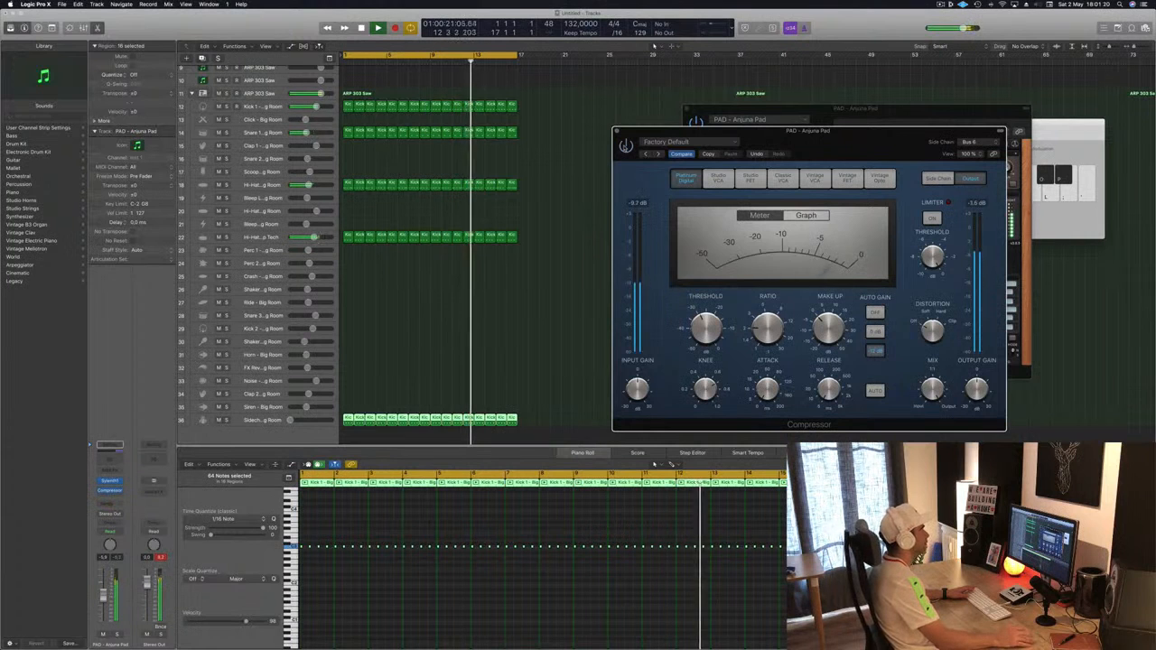
drag(846, 147, 839, 153)
click(610, 136)
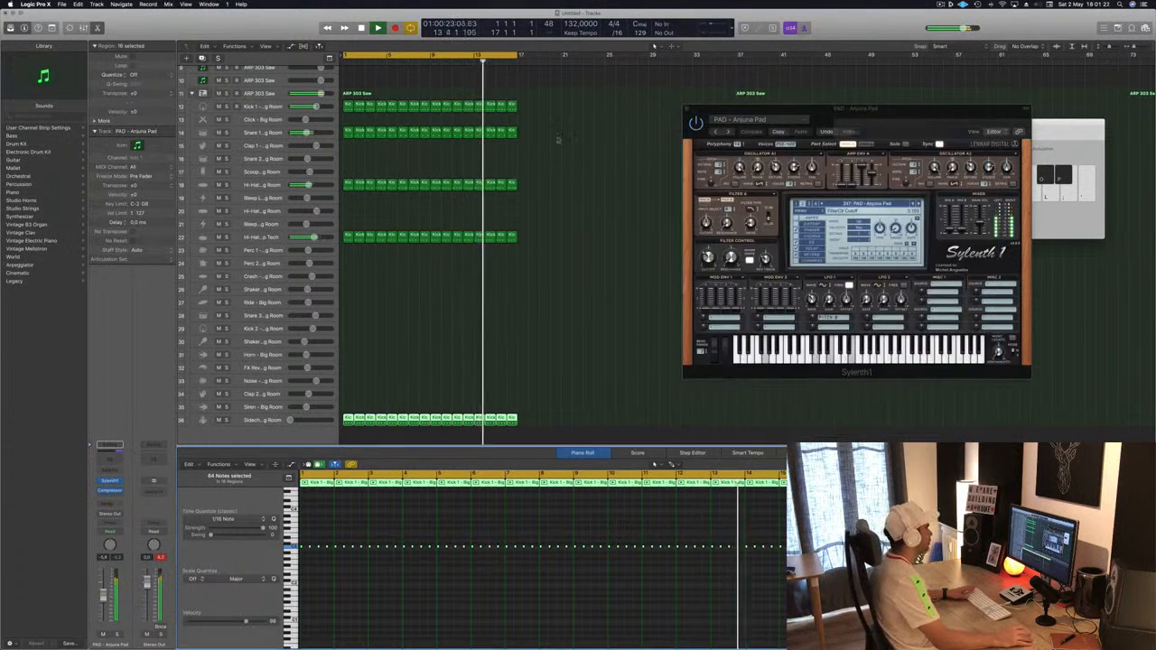
Rebalance the mix by lowering the pad and Hi-Hat Tech volumes and slightly raising the hi-hat track below Scoop
scroll(316, 122, up, 8)
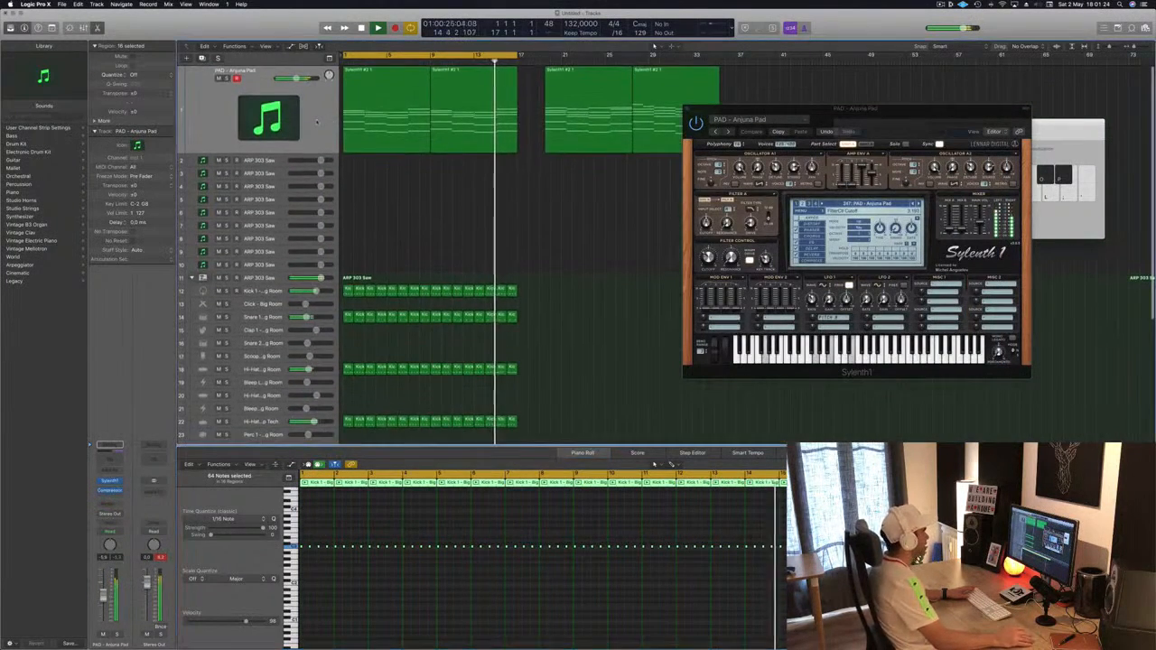
click(316, 121)
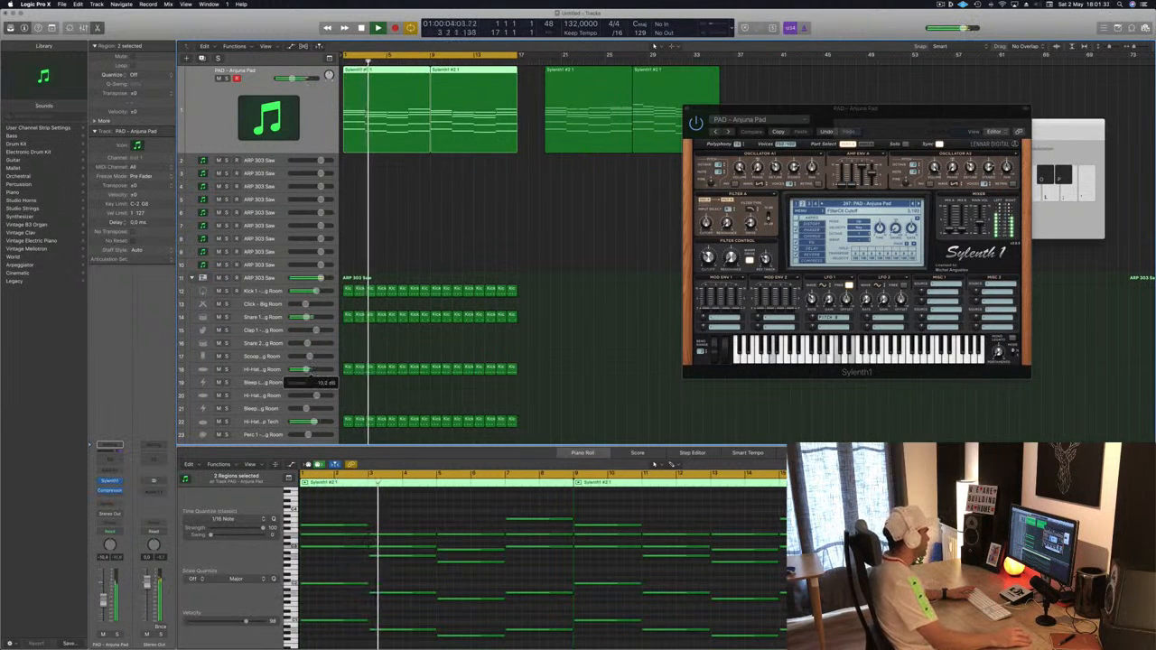
drag(310, 370, 310, 371)
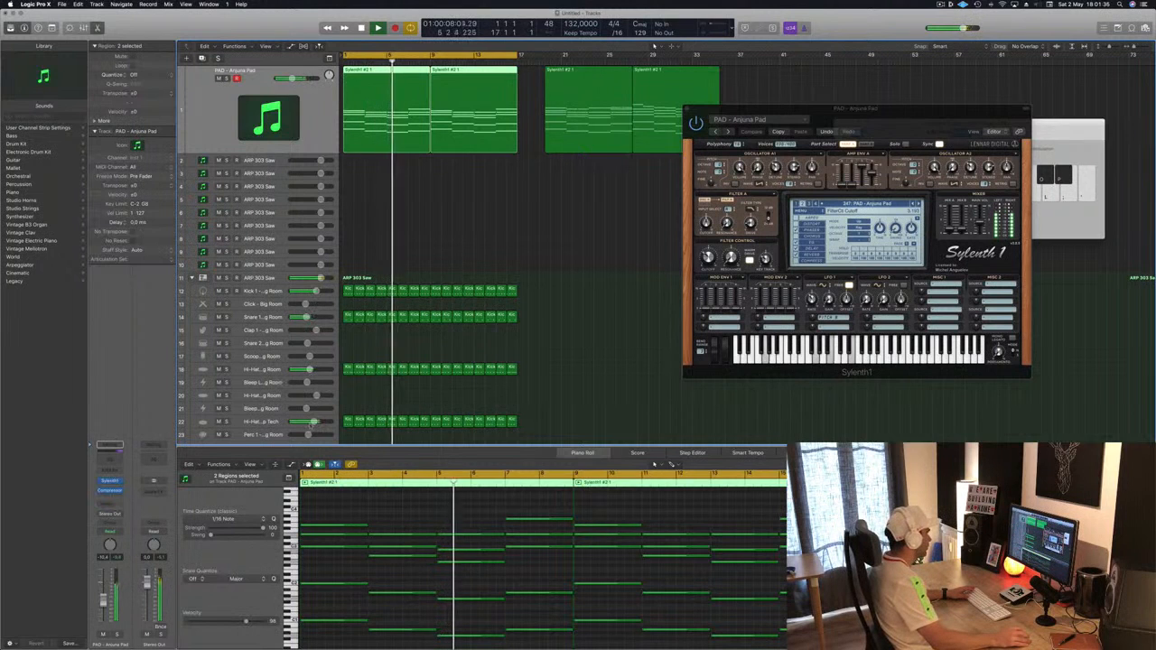
drag(314, 423, 306, 423)
mouse_move(310, 370)
mouse_down()
mouse_move(323, 370)
mouse_move(312, 371)
mouse_up()
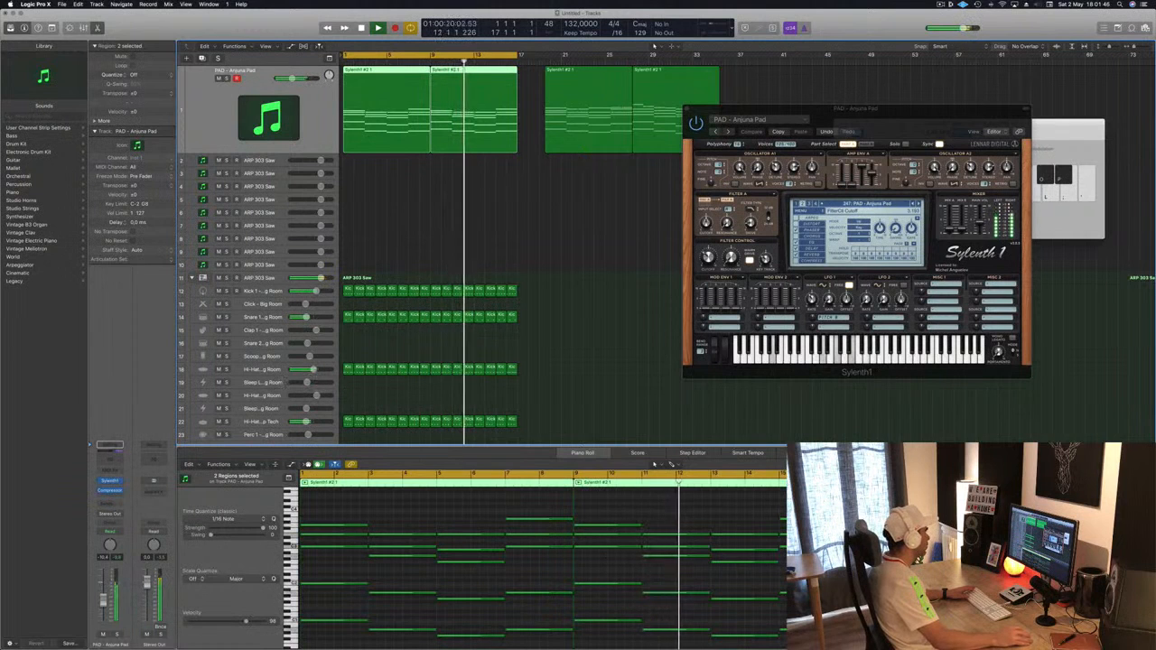
Stop playback and copy the first pad region onto the ARP 303 Saw track directly below at bar 1, with that track selected
click(432, 204)
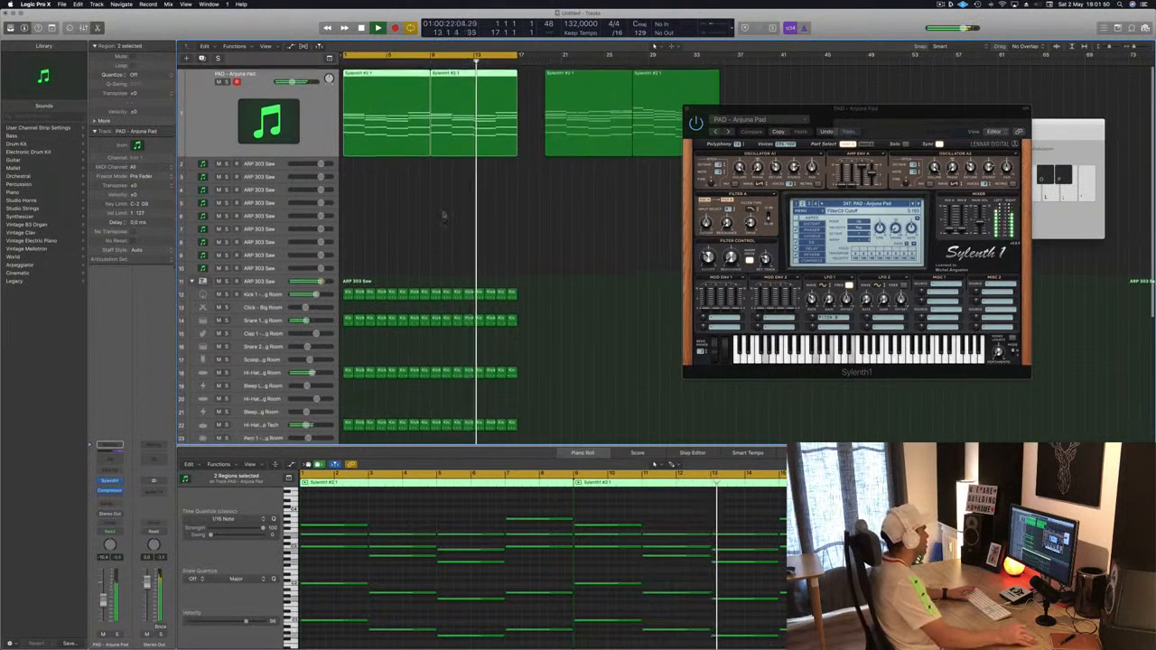
drag(389, 107, 381, 155)
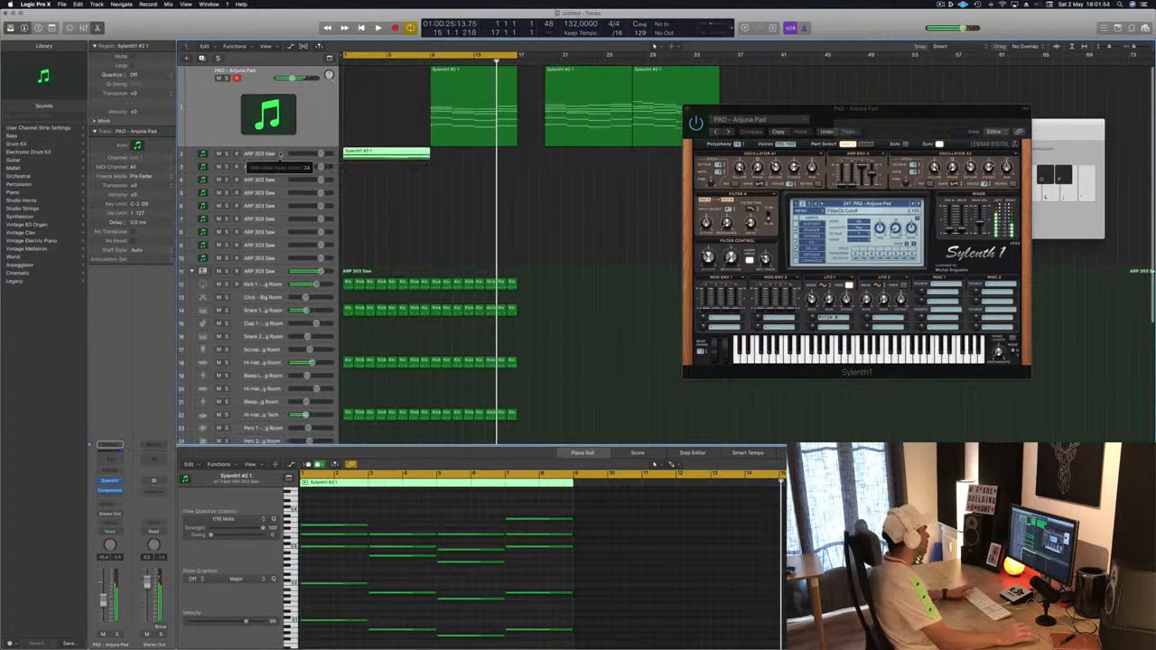
click(279, 154)
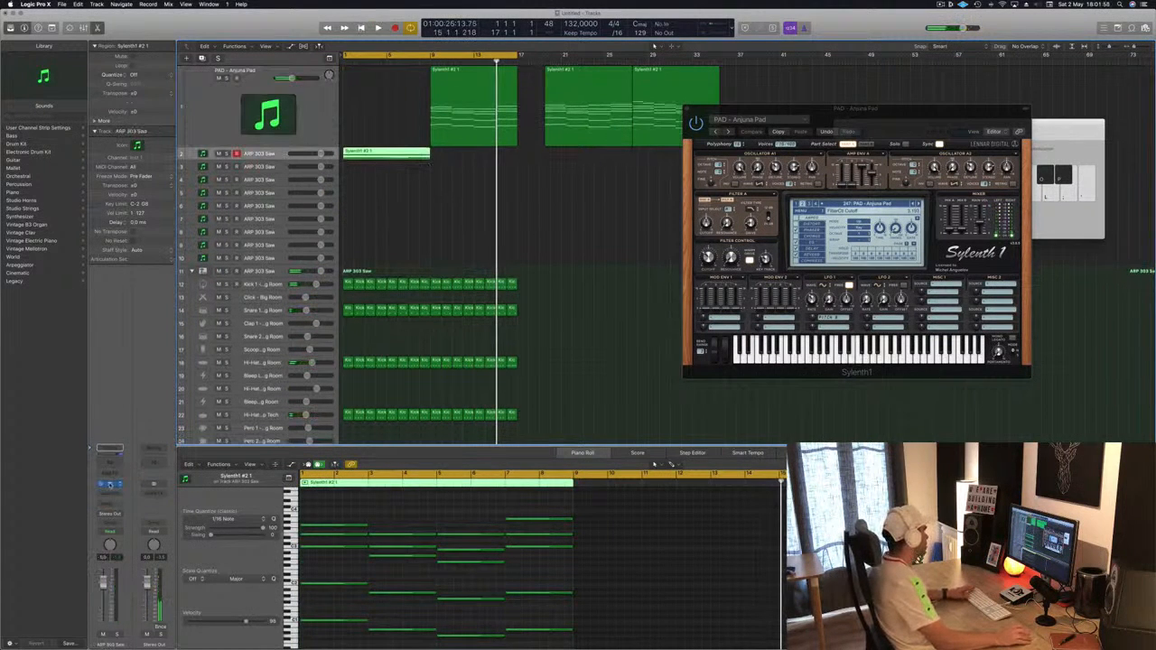
click(380, 109)
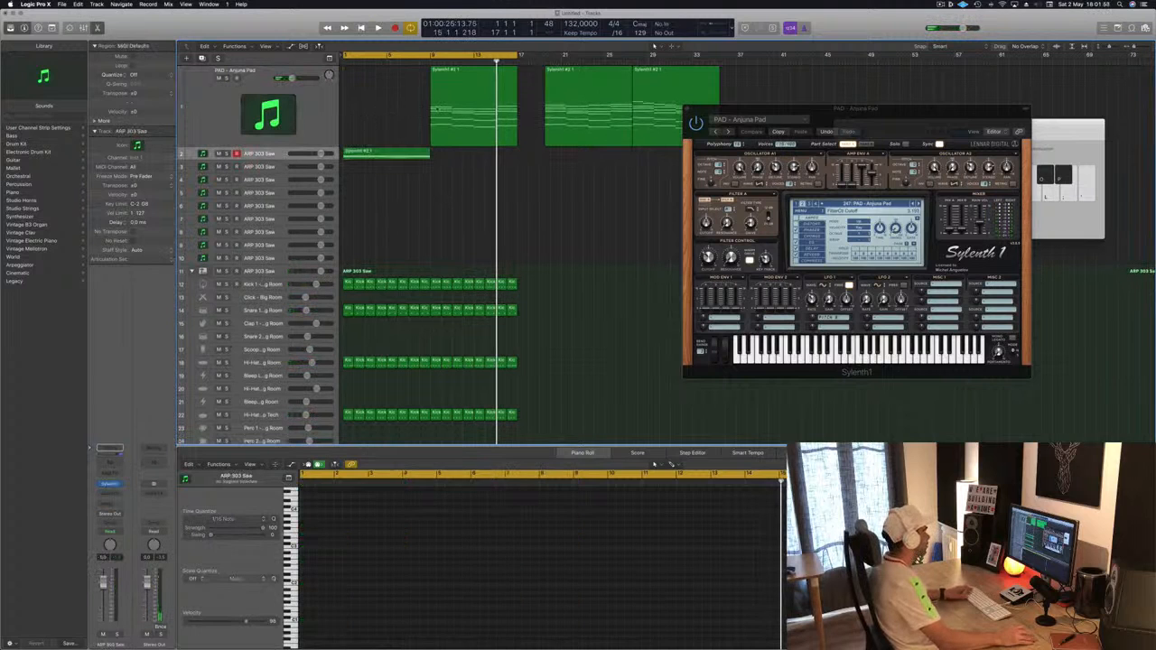
drag(445, 89, 359, 152)
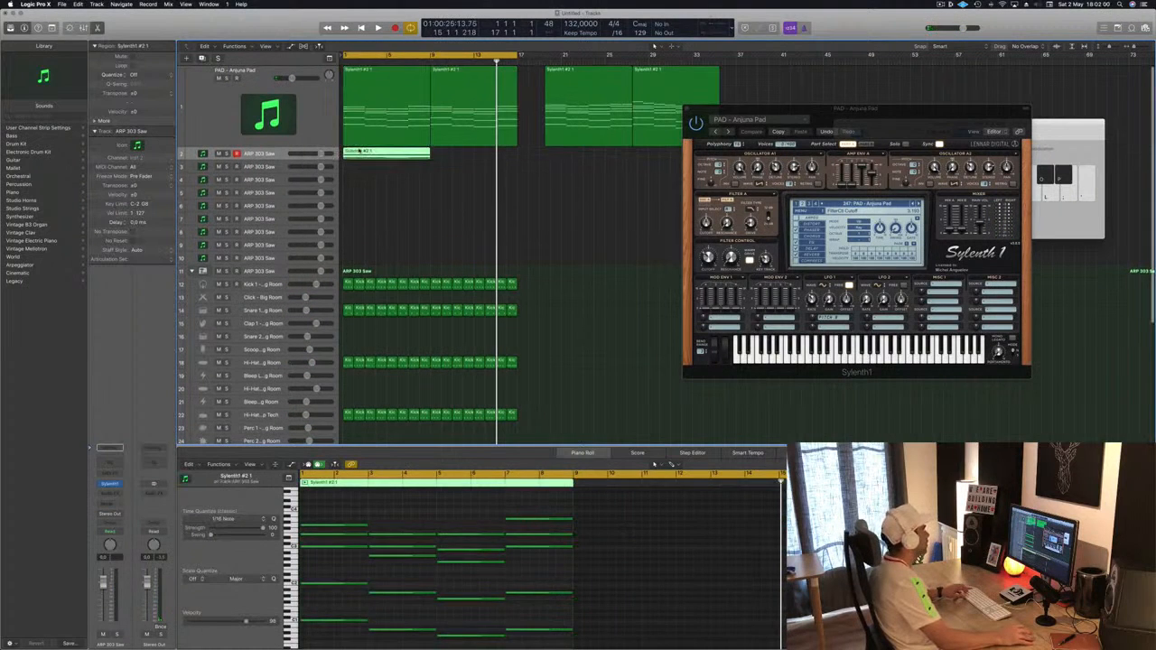
Delete the 12 upper chord notes from the region on the ARP 303 Saw track
scroll(367, 594, down, 2)
click(344, 515)
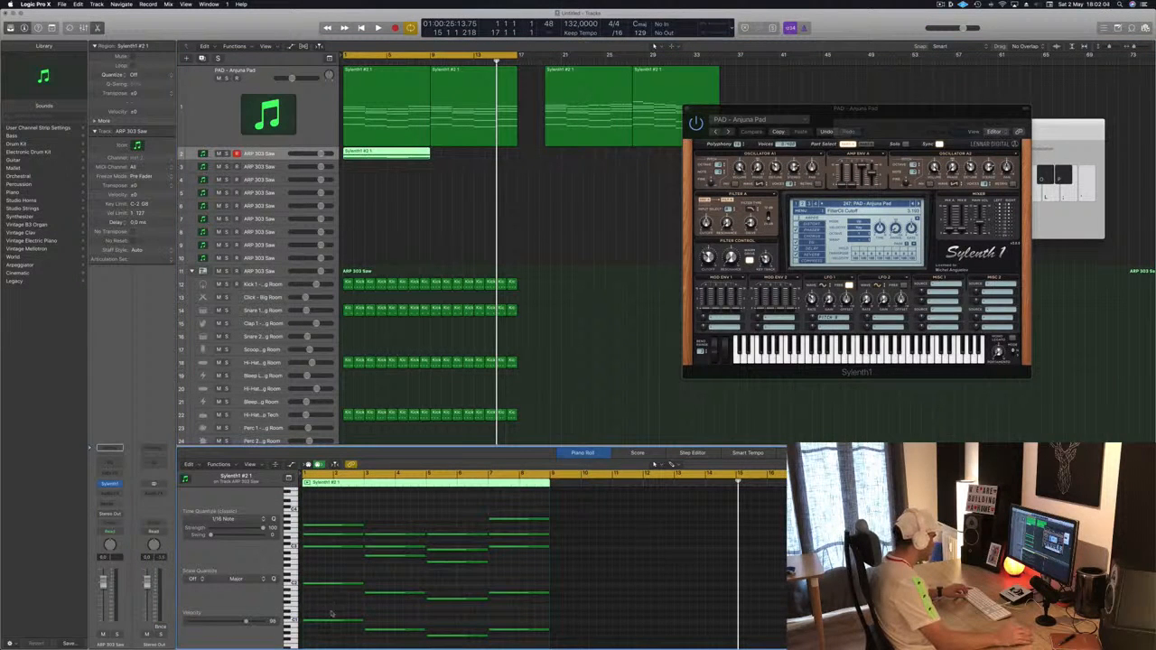
drag(353, 516, 549, 577)
key(BackSpace)
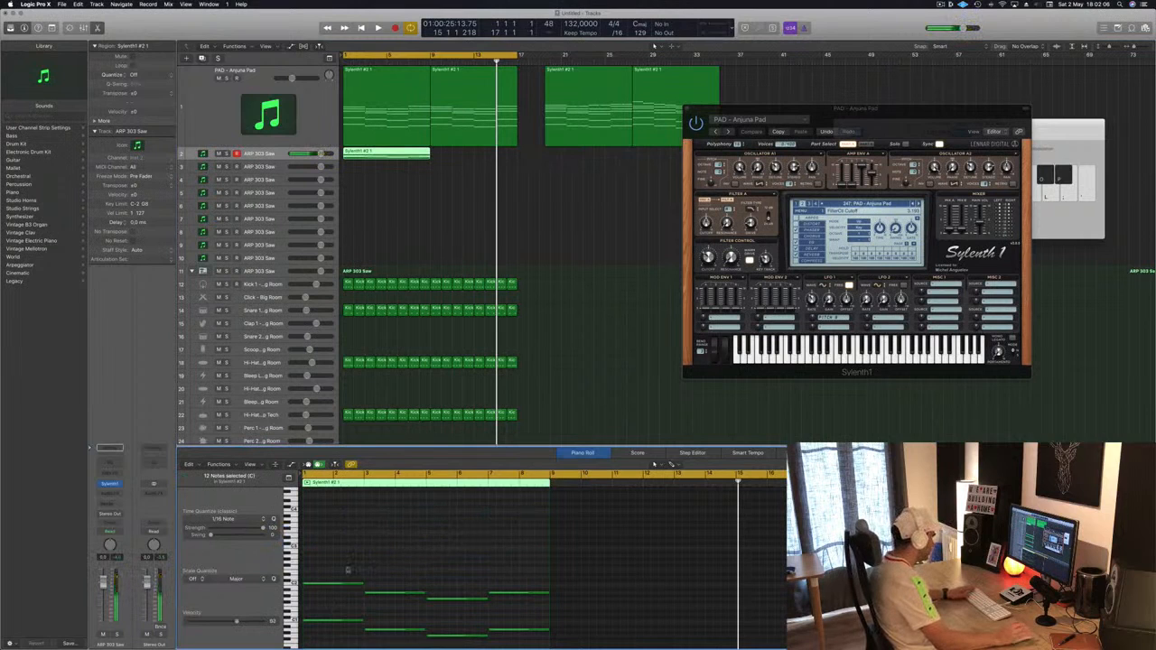
drag(346, 570, 505, 623)
key(BackSpace)
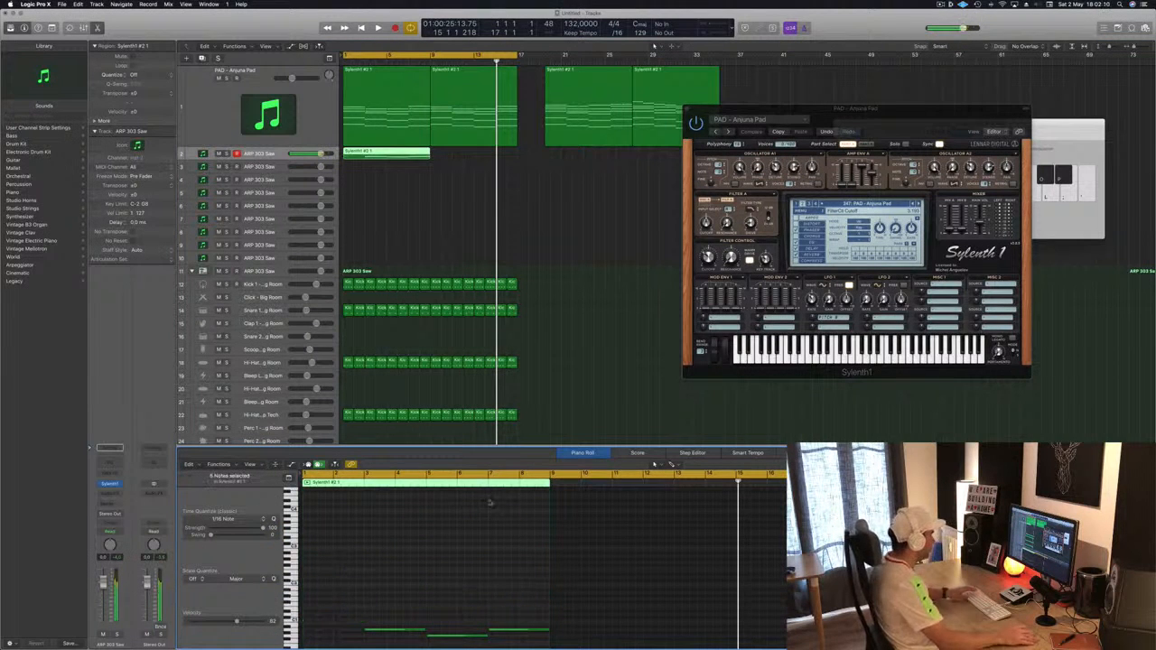
key(super+z)
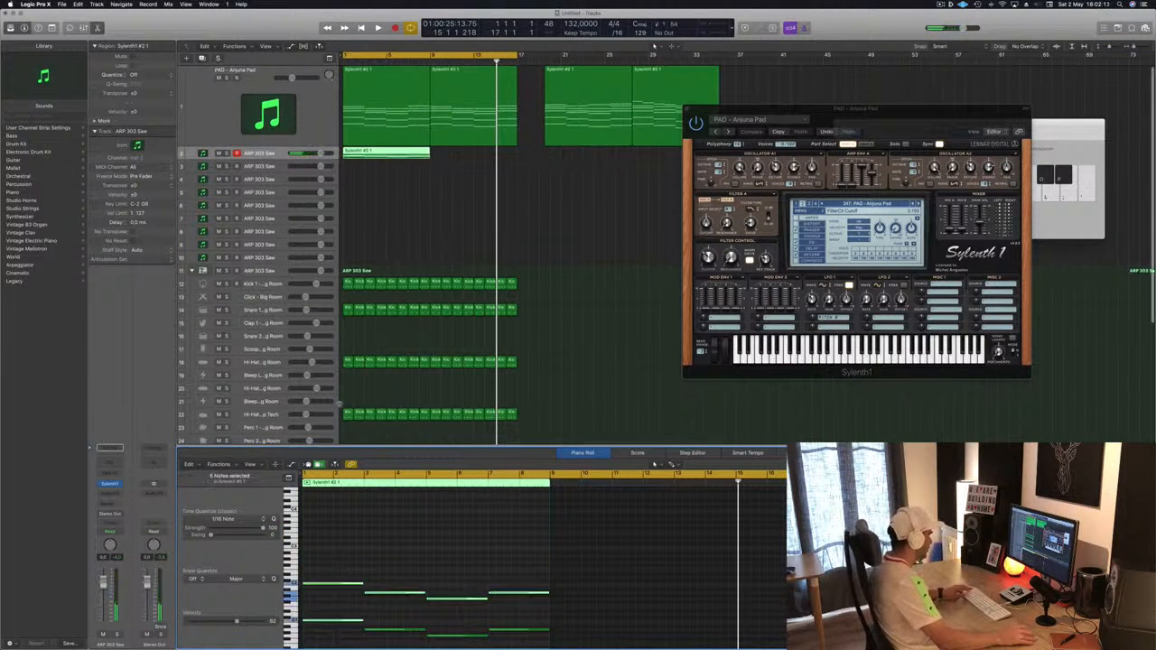
Delete the higher of the two remaining note lines so only the four lowest notes stay in the region
drag(323, 546, 542, 604)
key(BackSpace)
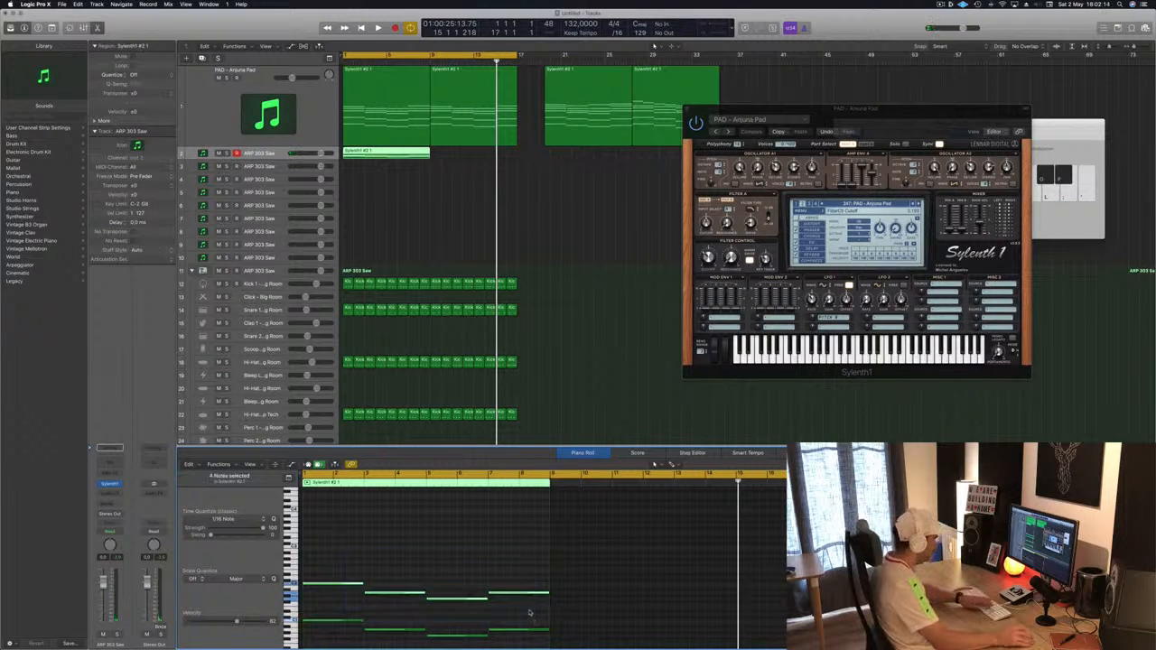
Shorten the four bass notes and copy them repeatedly along each chord to form a rhythmic pattern across the region
scroll(402, 167, right, 1)
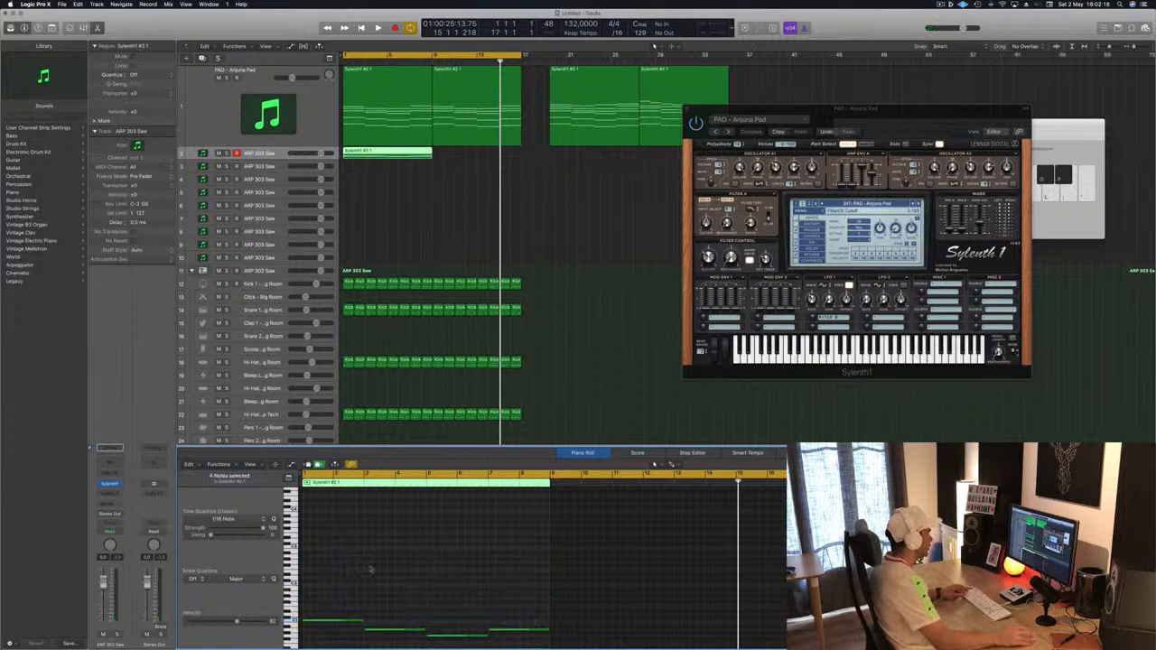
scroll(371, 567, right, 5)
scroll(371, 567, right, 1)
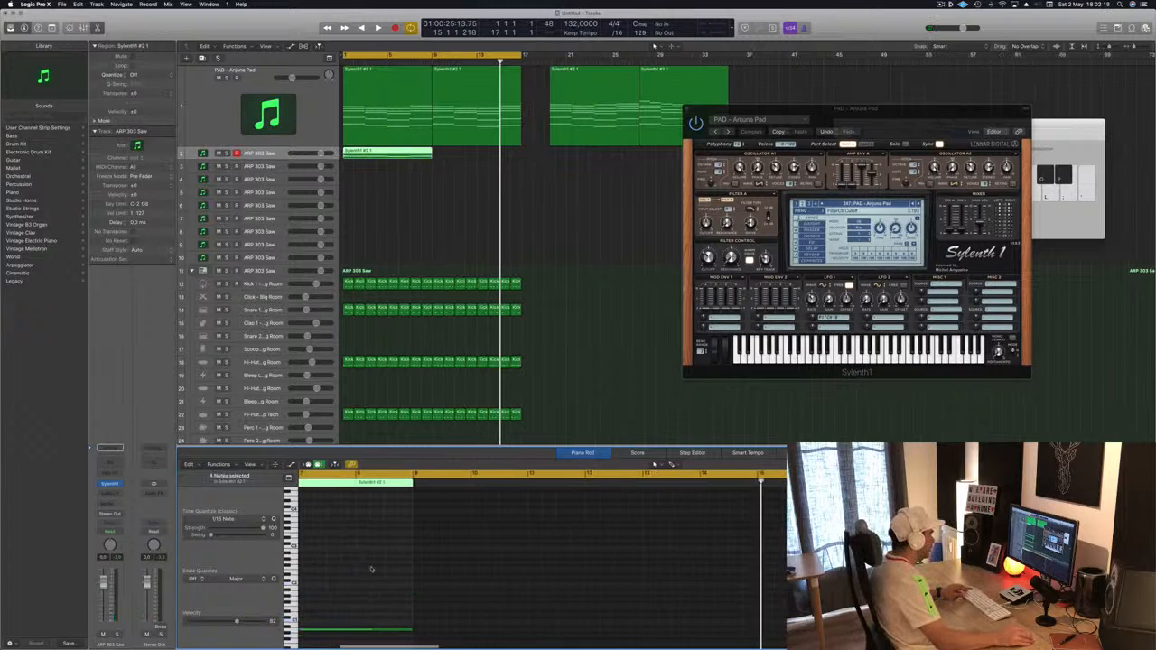
scroll(375, 568, left, 5)
scroll(366, 601, up, 3)
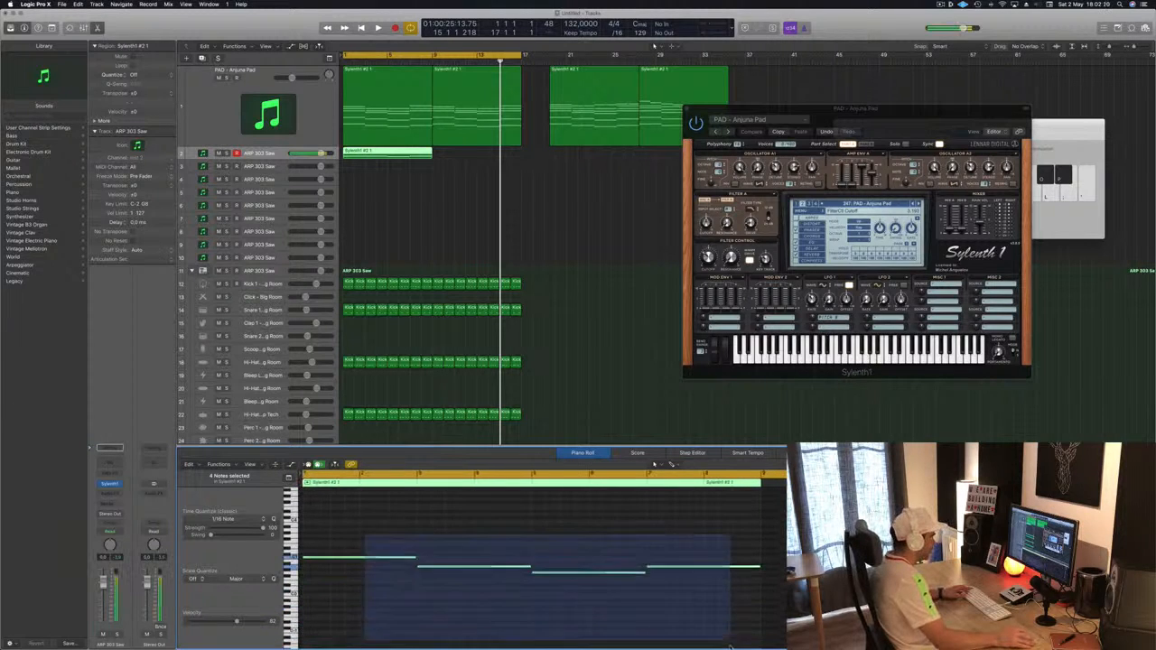
drag(416, 556, 310, 560)
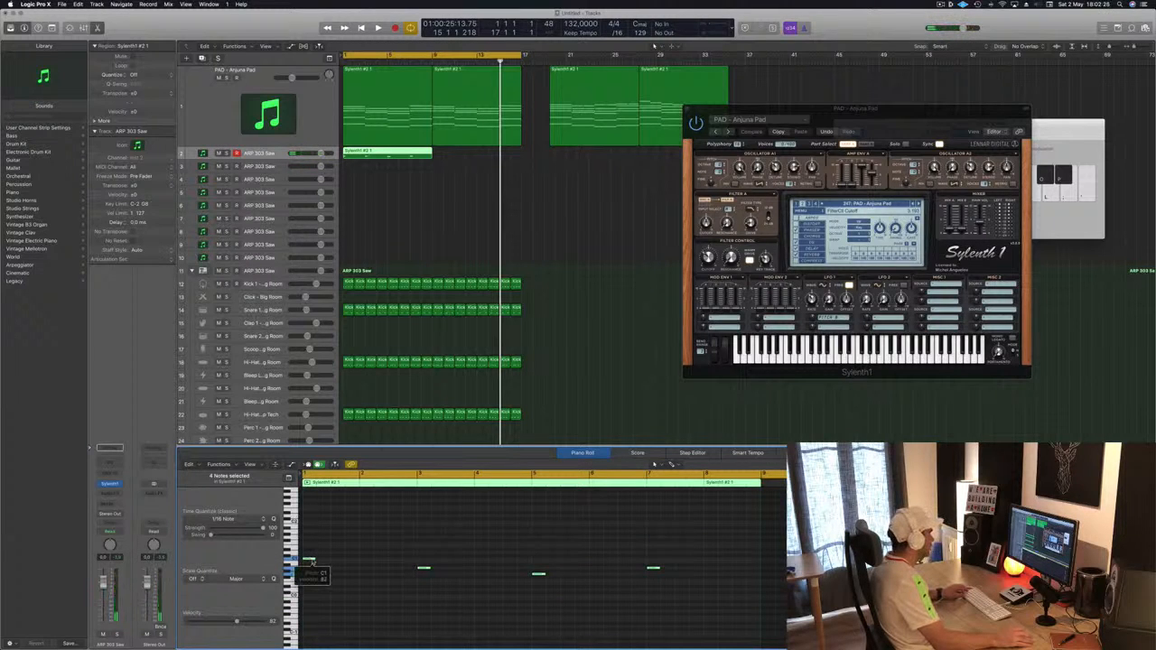
drag(310, 562, 411, 563)
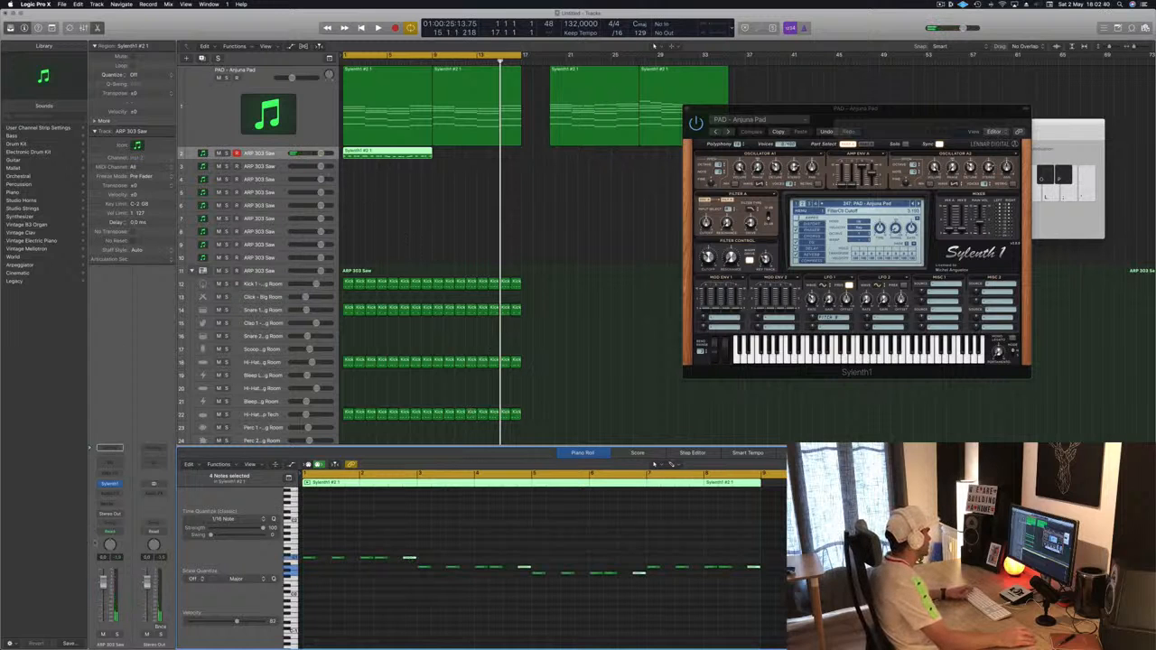
Open the ARP 303 Saw track's Sylenth1 and copy the bass region so it directly follows the original at bar 9
click(109, 484)
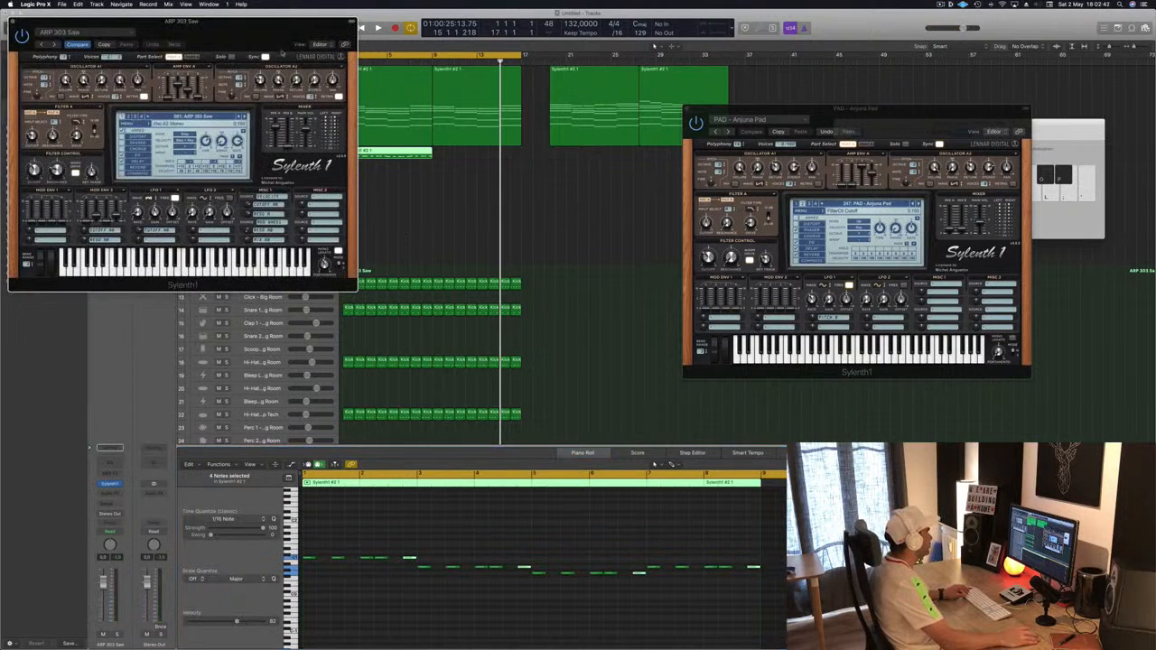
drag(281, 53, 851, 244)
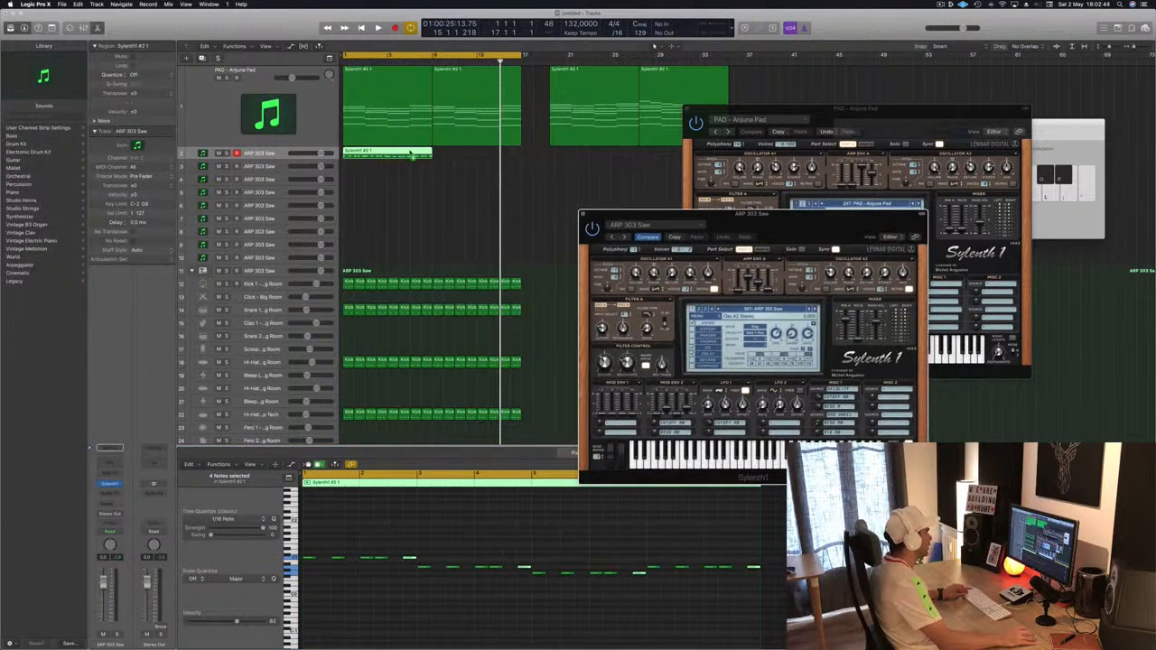
drag(411, 154, 501, 155)
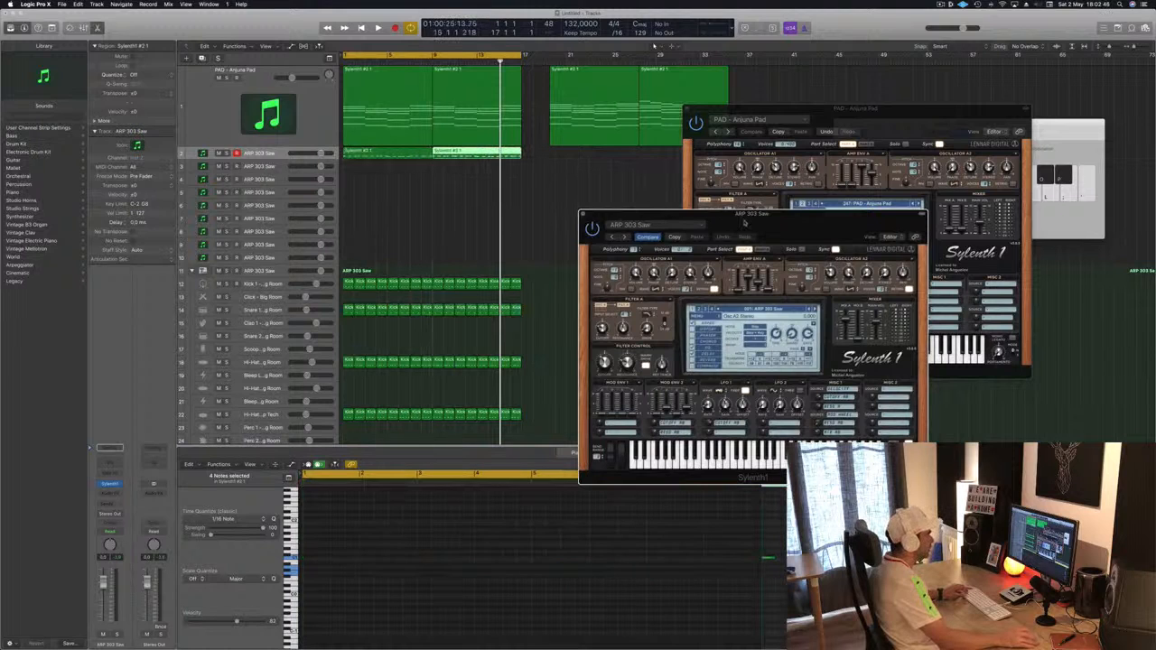
drag(744, 223, 663, 219)
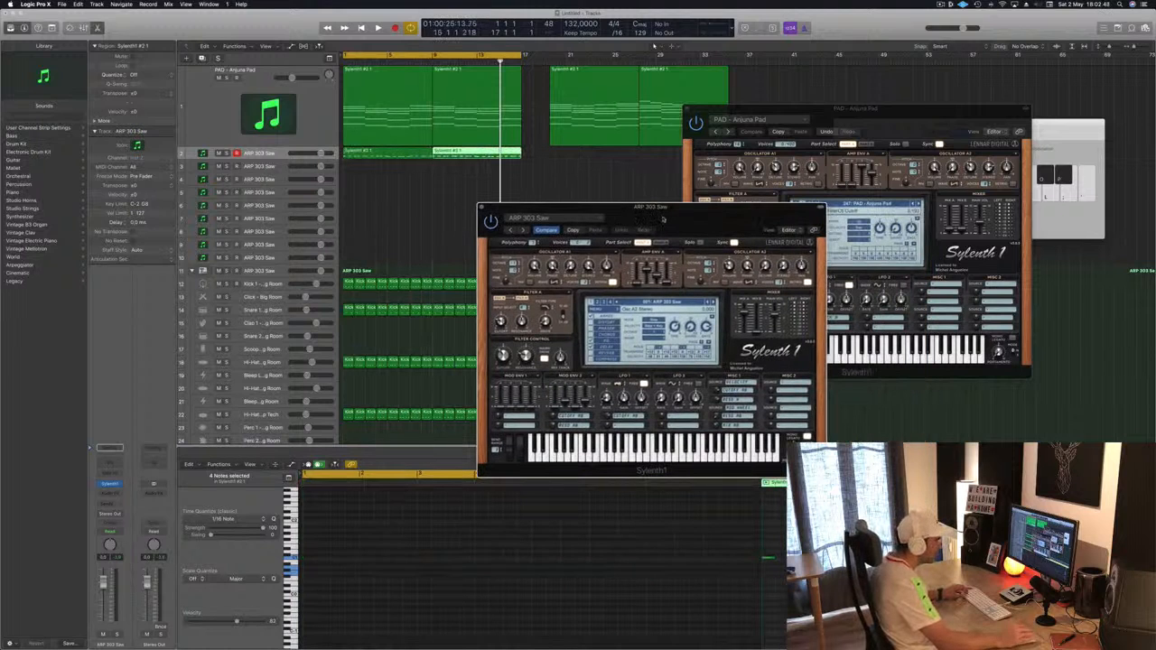
drag(663, 219, 767, 186)
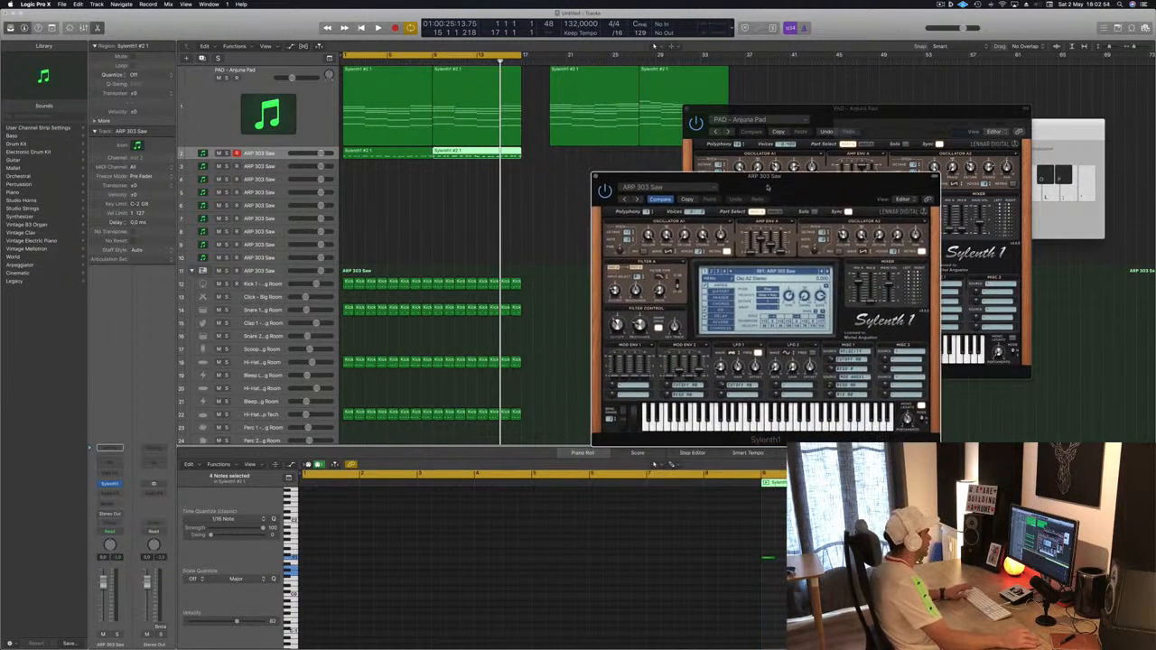
Enlarge the ARP 303 Saw track to the height of the pad track and select both of its bass regions
click(277, 159)
drag(278, 158, 278, 235)
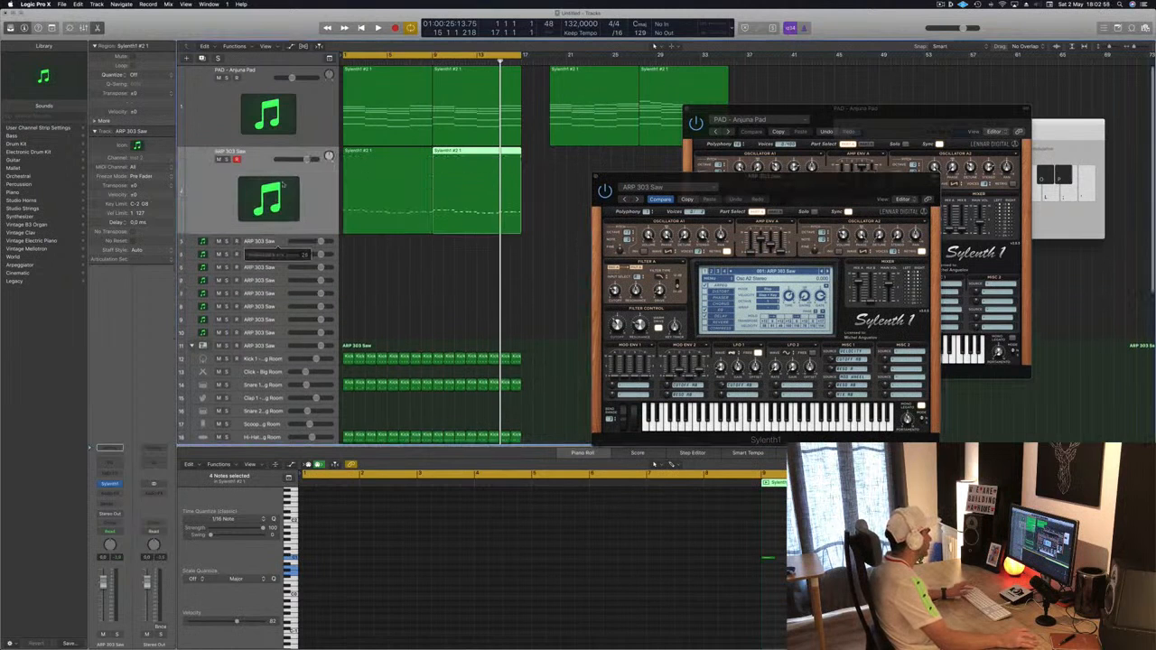
click(226, 193)
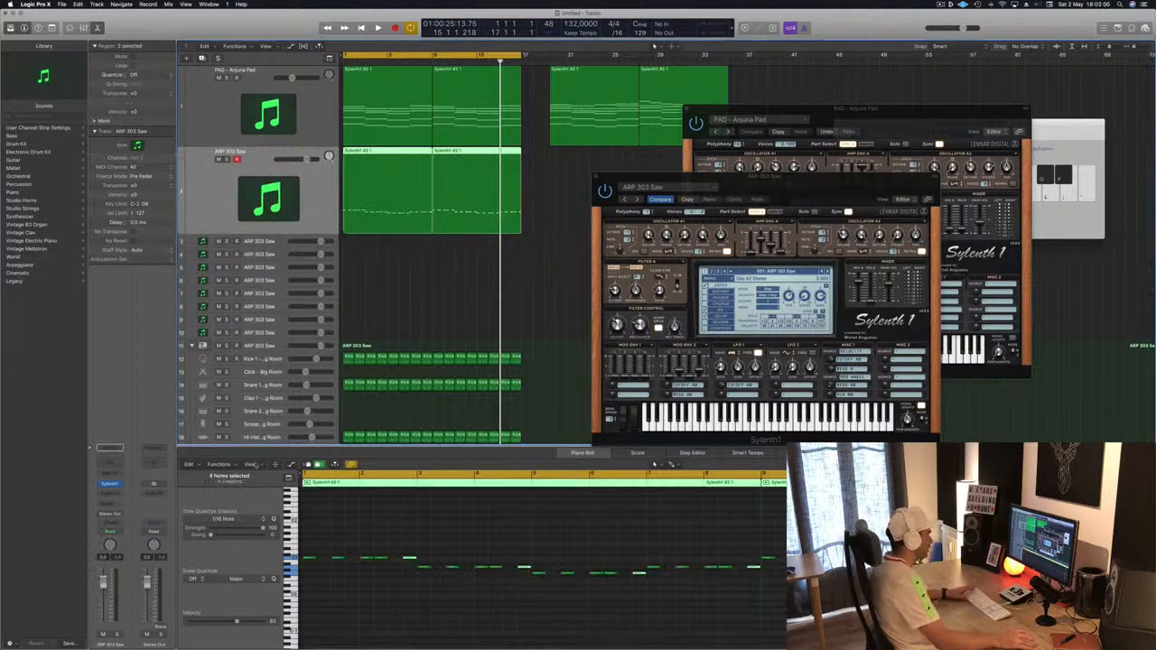
Load the BS Big Bass preset in the bass track's Sylenth1 and place its window over the pad's Sylenth1
click(712, 271)
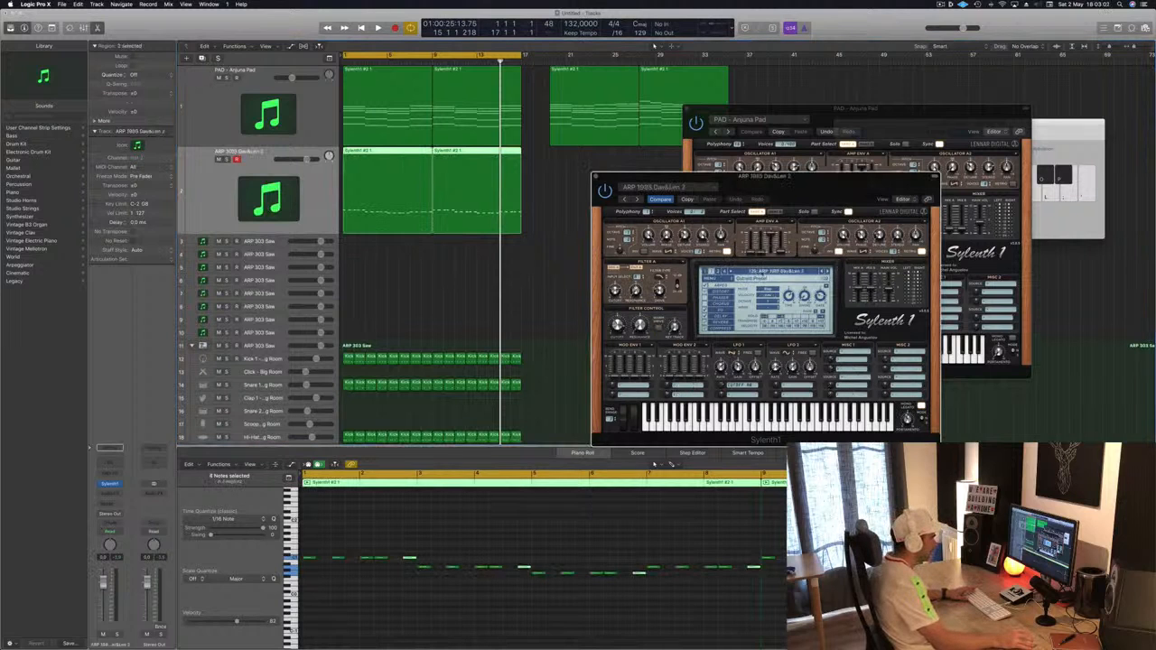
click(707, 271)
click(760, 273)
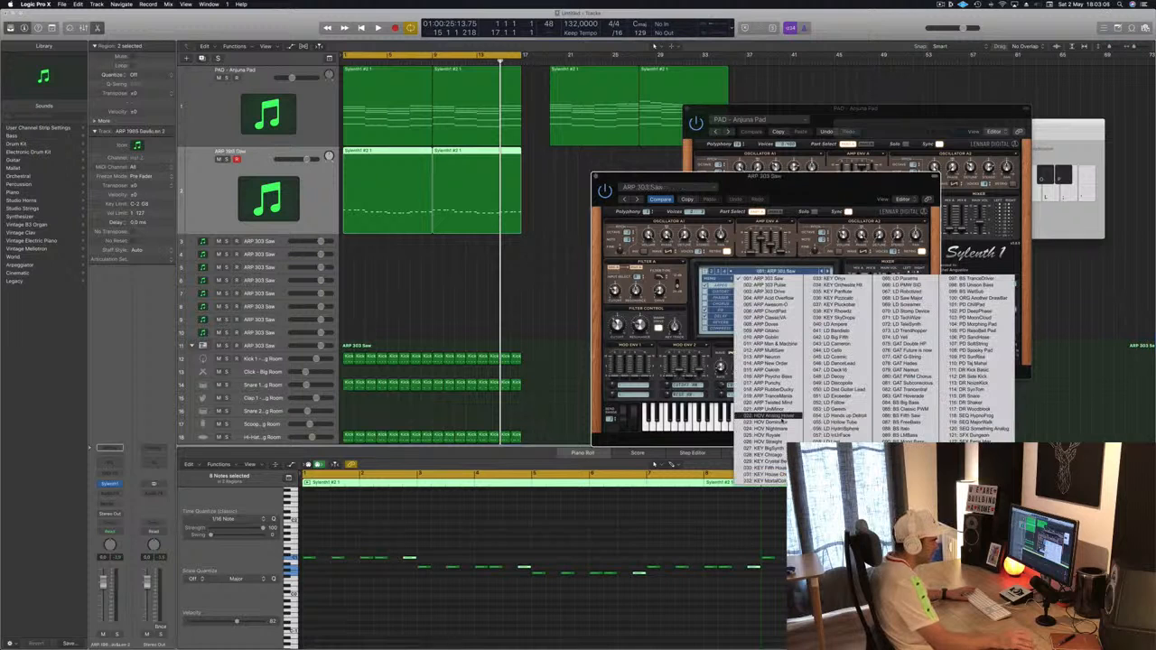
click(907, 403)
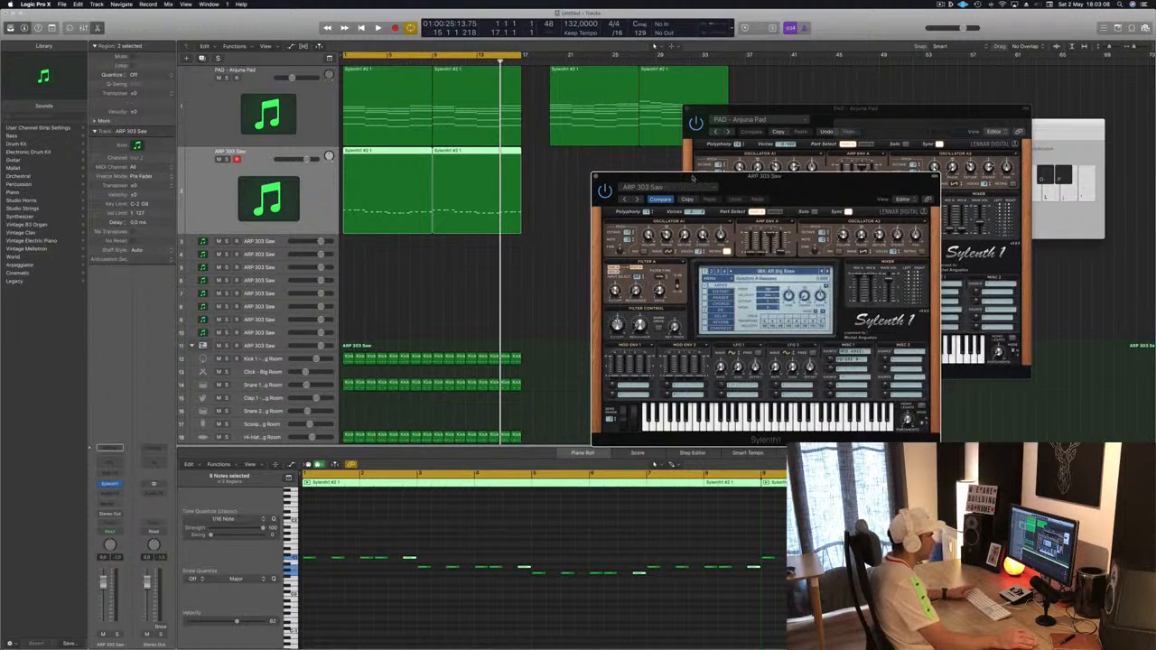
drag(767, 178, 831, 84)
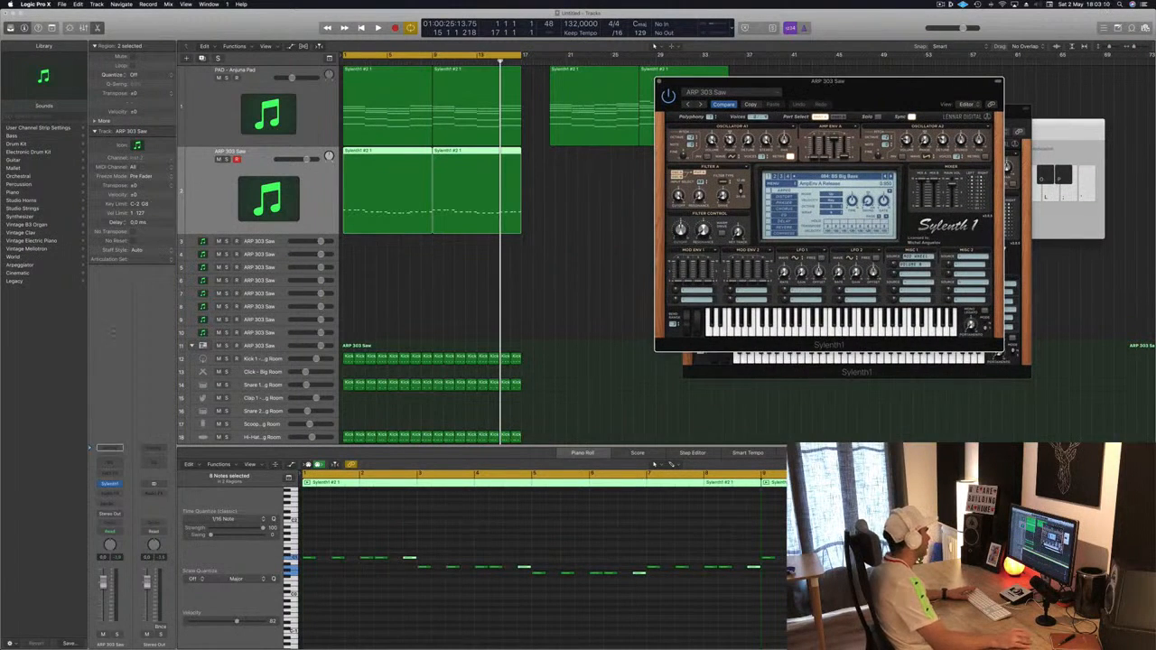
Lower the bass track's volume to about -4.5 dB and play the loop
click(113, 331)
drag(100, 612, 100, 617)
key(space)
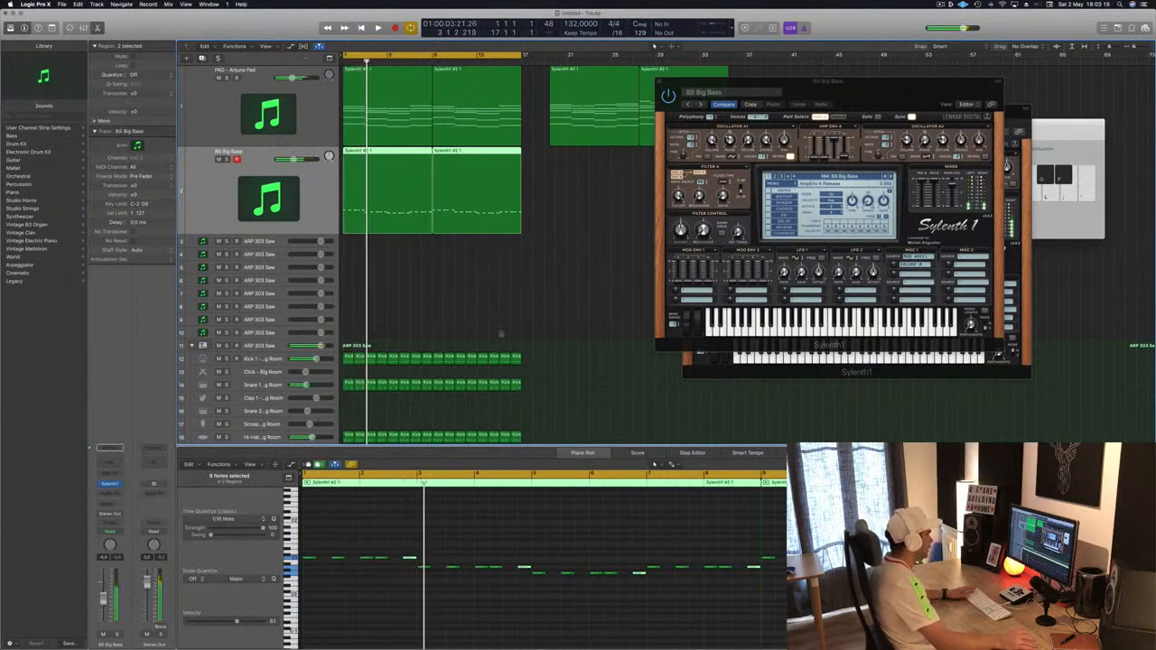
Transpose all bass notes in both regions up one octave and play the loop with the bass synth window clear of the pad's controls
click(539, 533)
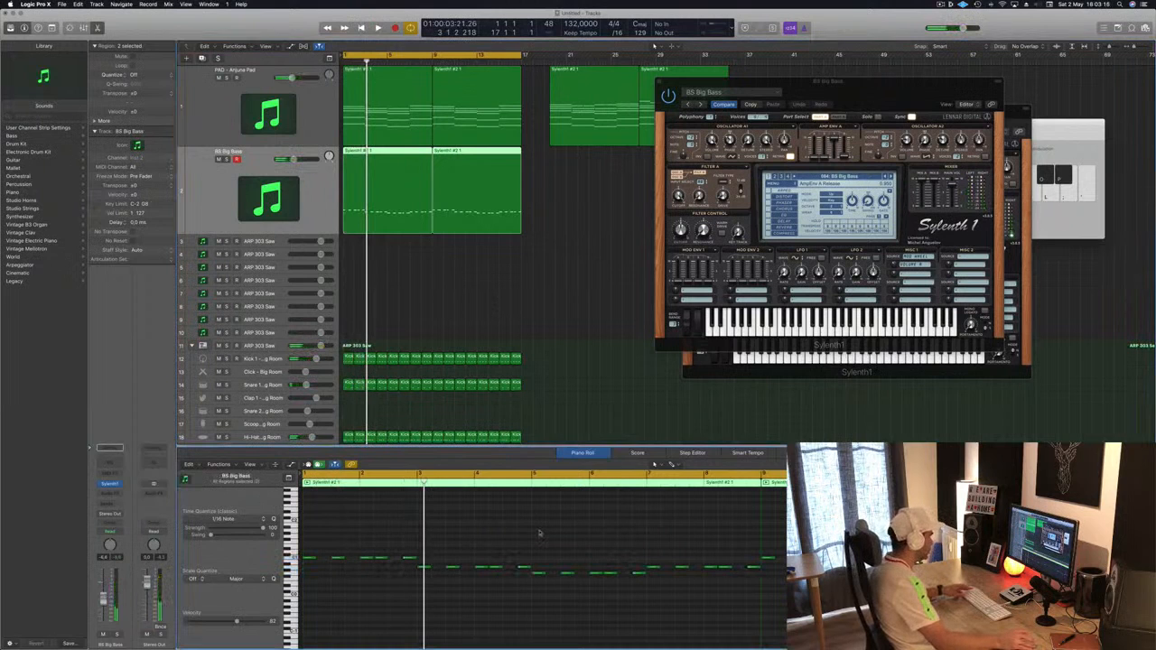
key(super+a)
key(alt+shift+Up)
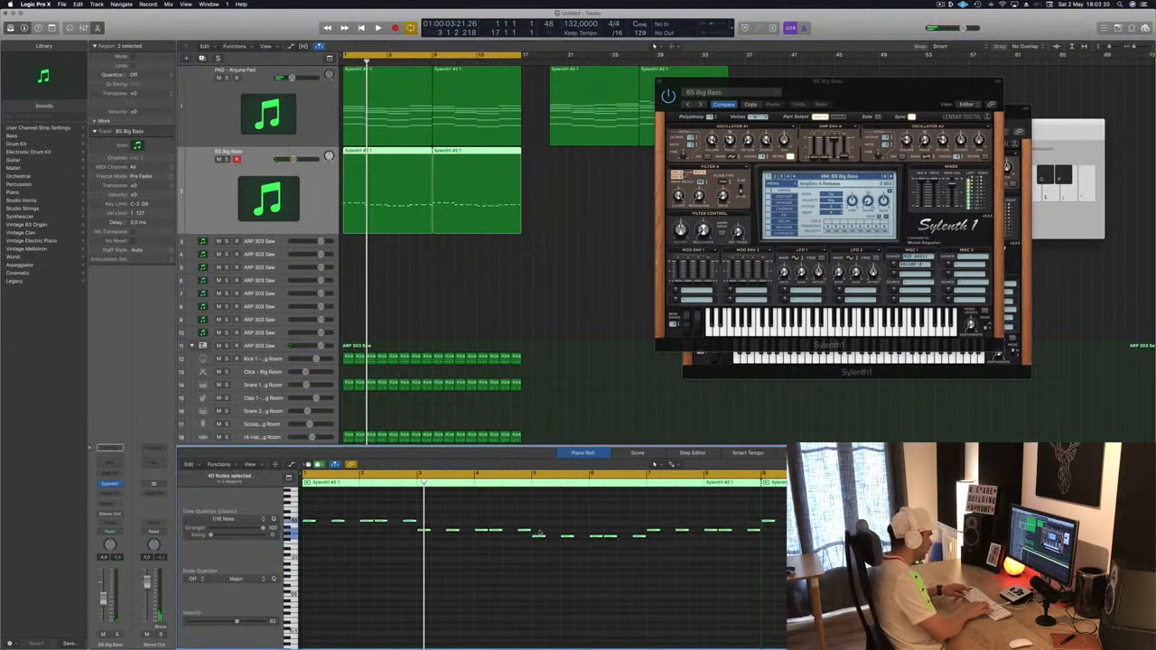
key(space)
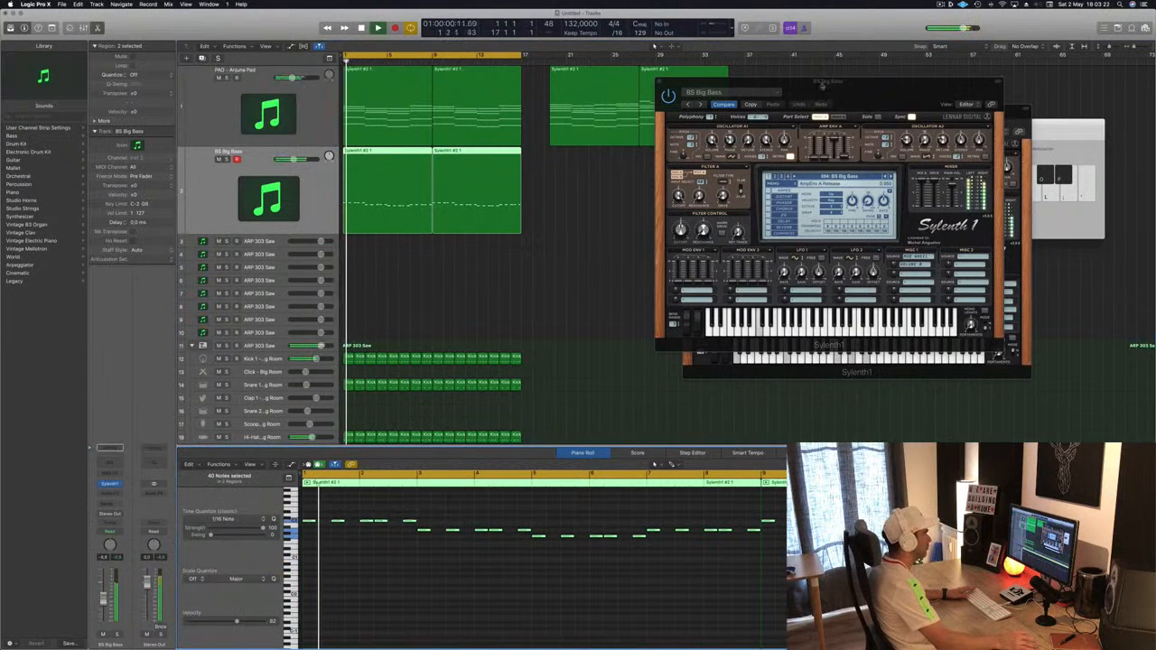
drag(817, 82, 698, 148)
key(space)
key(space)
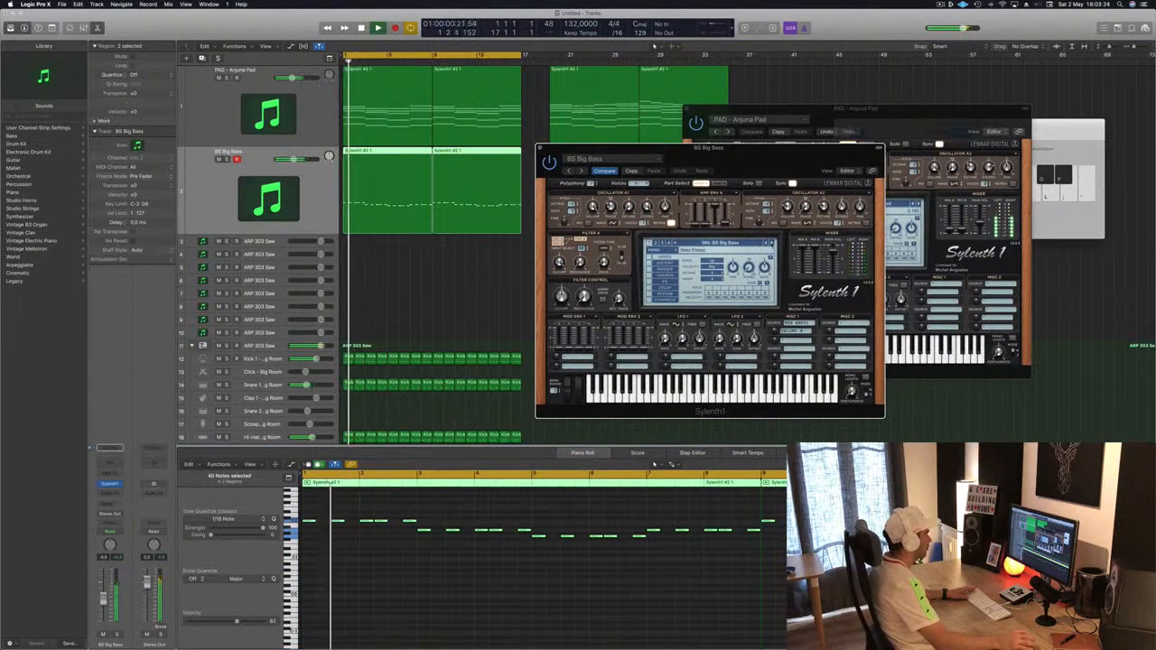
Shorten all bass notes and copy them into the gaps between the existing ones for a denser rhythm, checking it in playback
scroll(406, 531, up, 3)
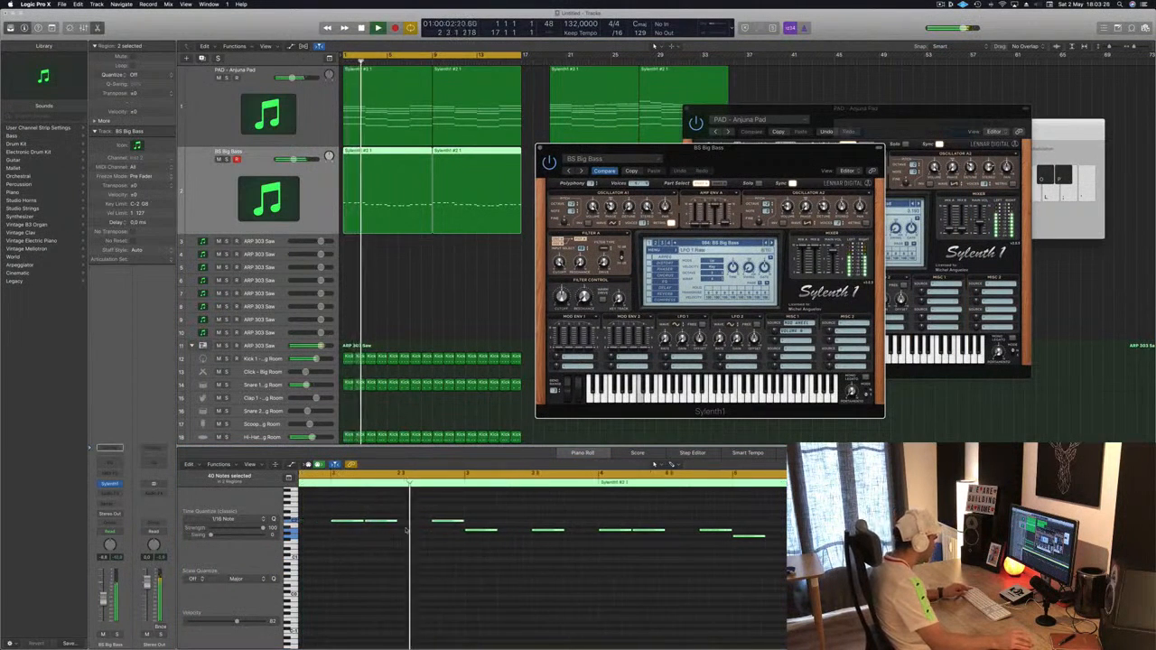
key(space)
scroll(385, 550, left, 3)
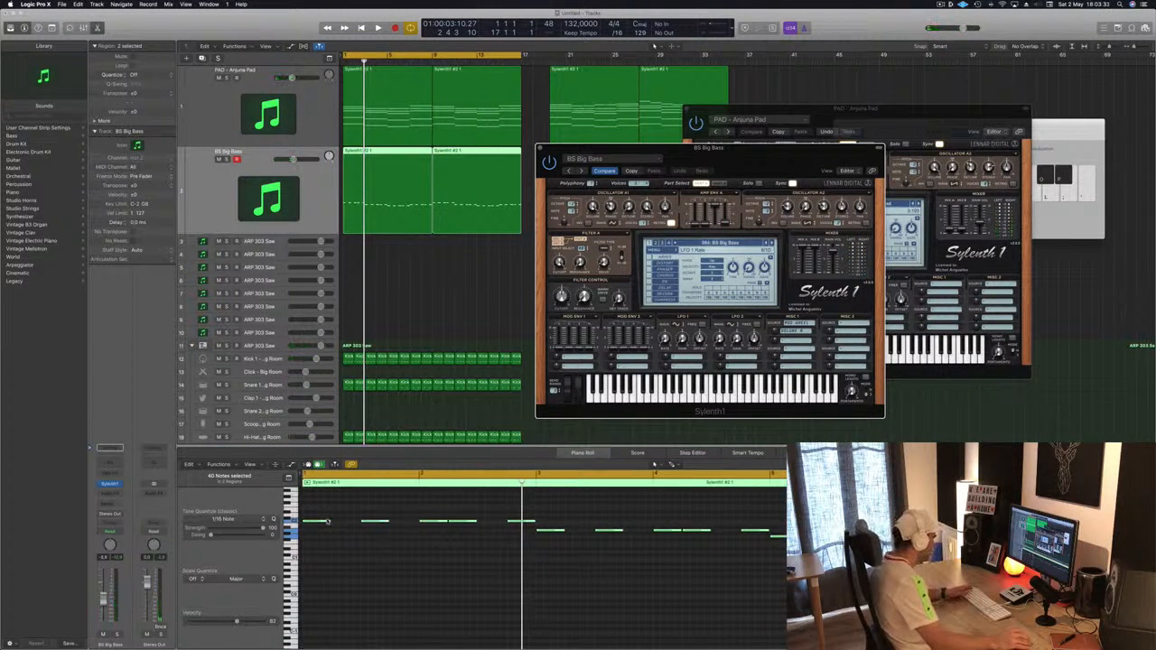
mouse_move(329, 523)
mouse_down()
mouse_move(311, 521)
mouse_move(352, 527)
mouse_up()
key(space)
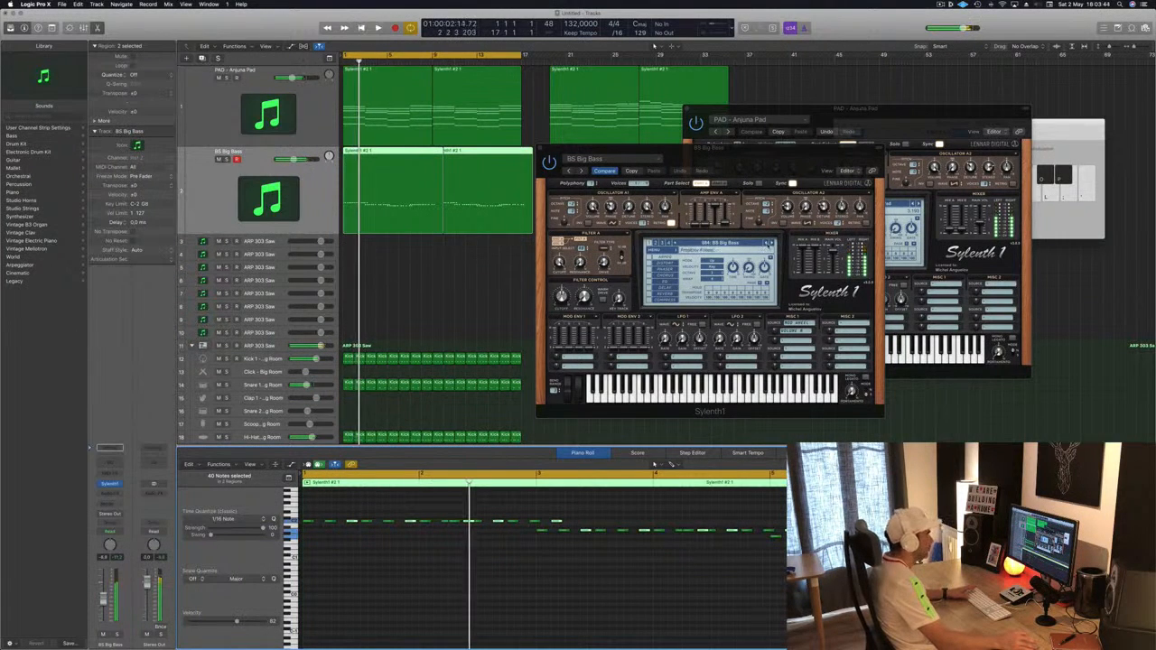
Audition the Sylenth1 bass presets from BS Big Bass through BS Classic PWM to BS Italo during playback
key(space)
click(772, 243)
click(772, 243)
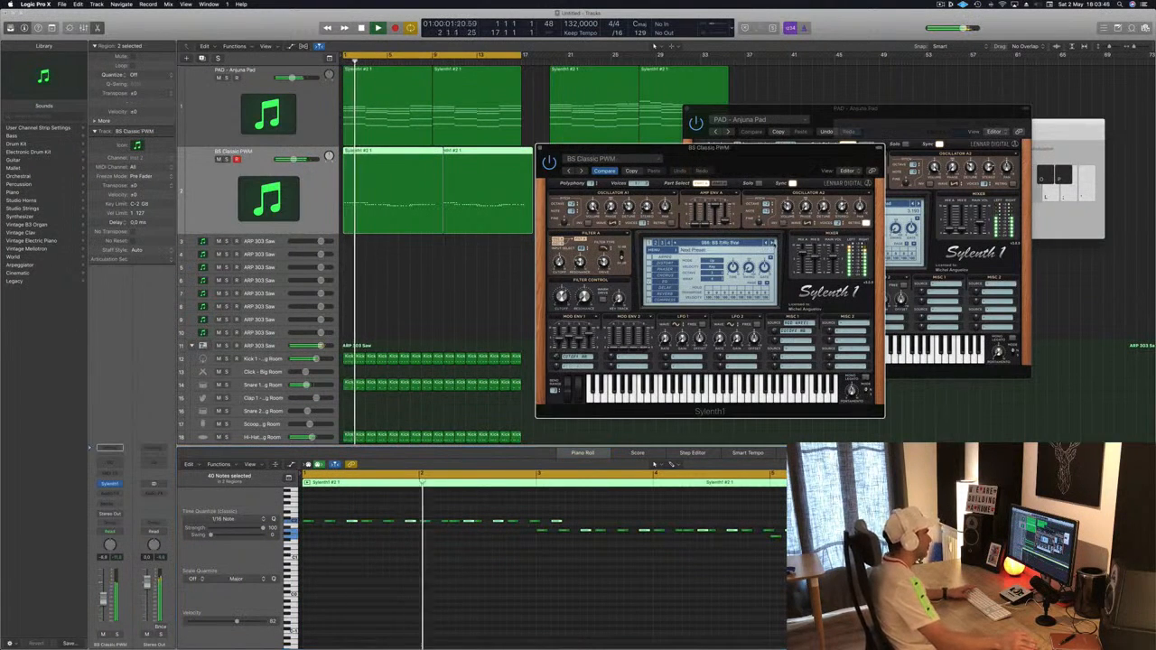
click(772, 242)
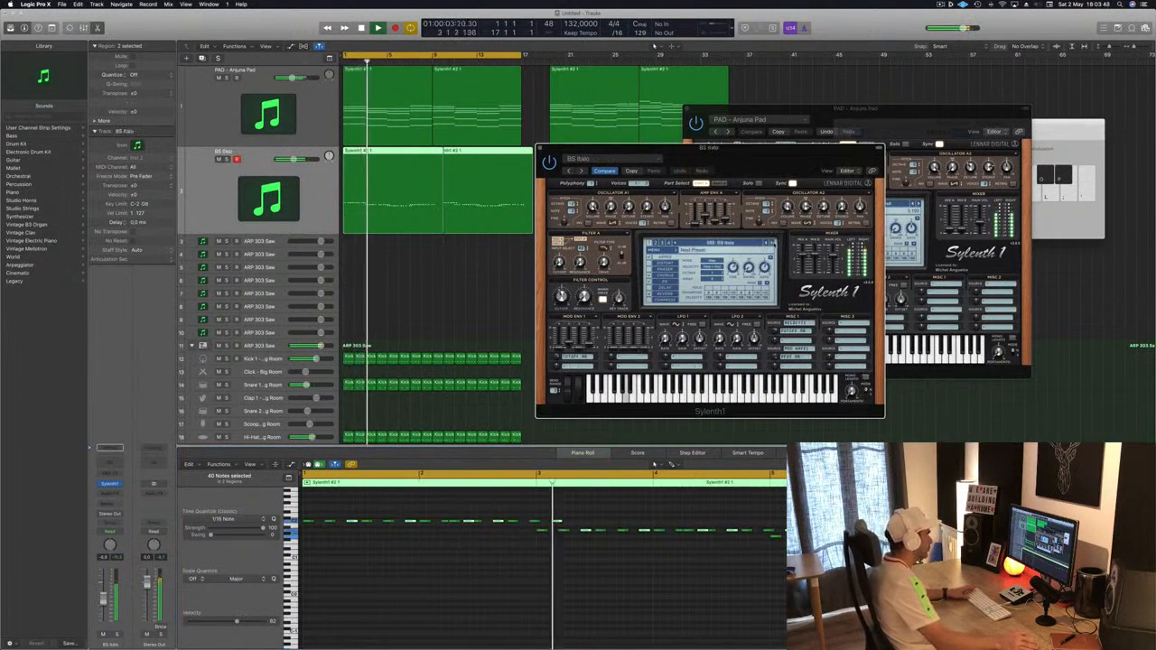
Delete the first-chord bass notes that overlap bar 3 and clear the notes in bar 2, listening to the result
click(567, 518)
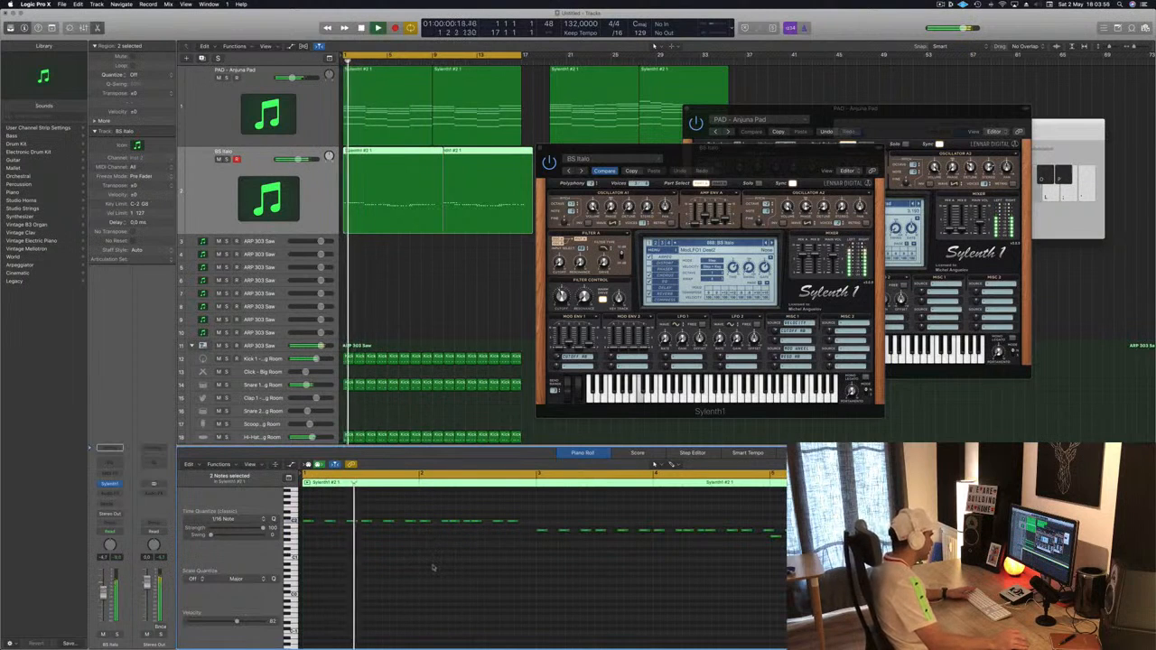
drag(502, 524, 424, 532)
key(BackSpace)
key(space)
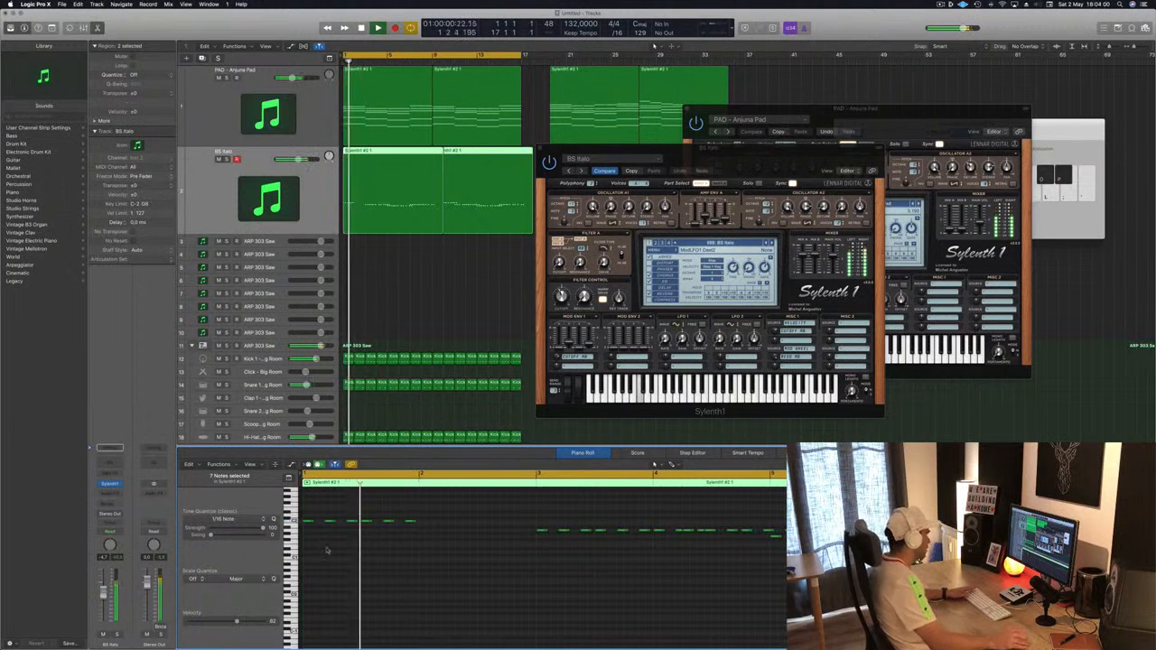
Audition the following Sylenth1 presets one by one, from BS LMBass past BS TranceBass and BS Unison Bass to PD Morphing Pad
click(772, 243)
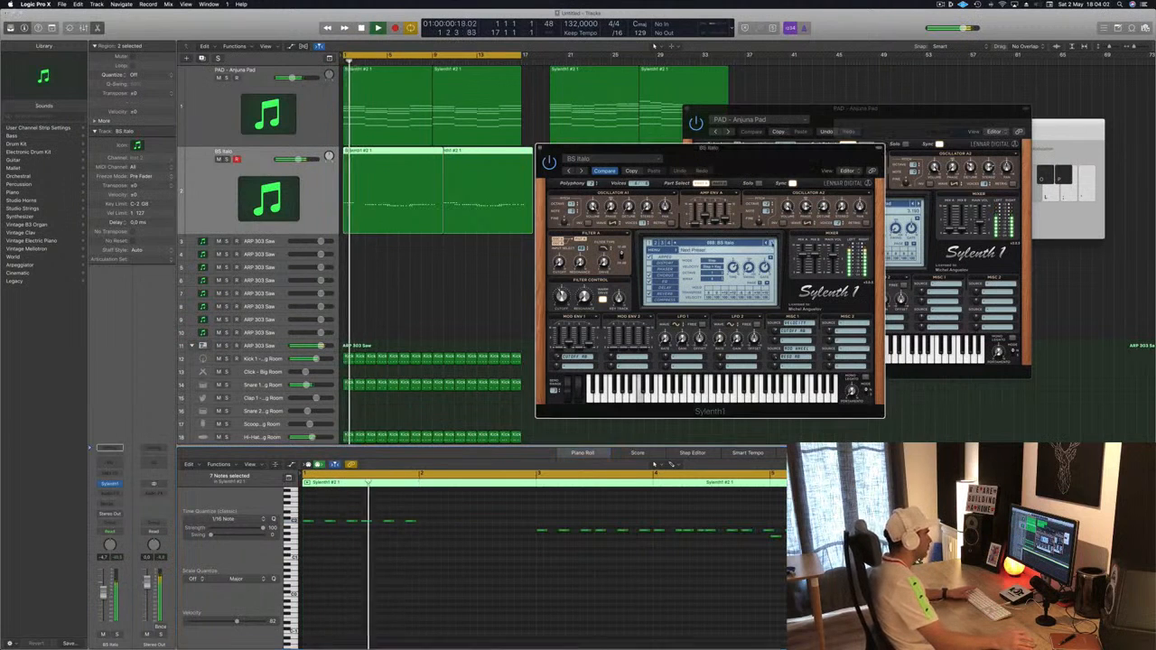
key(space)
key(space)
click(772, 243)
key(space)
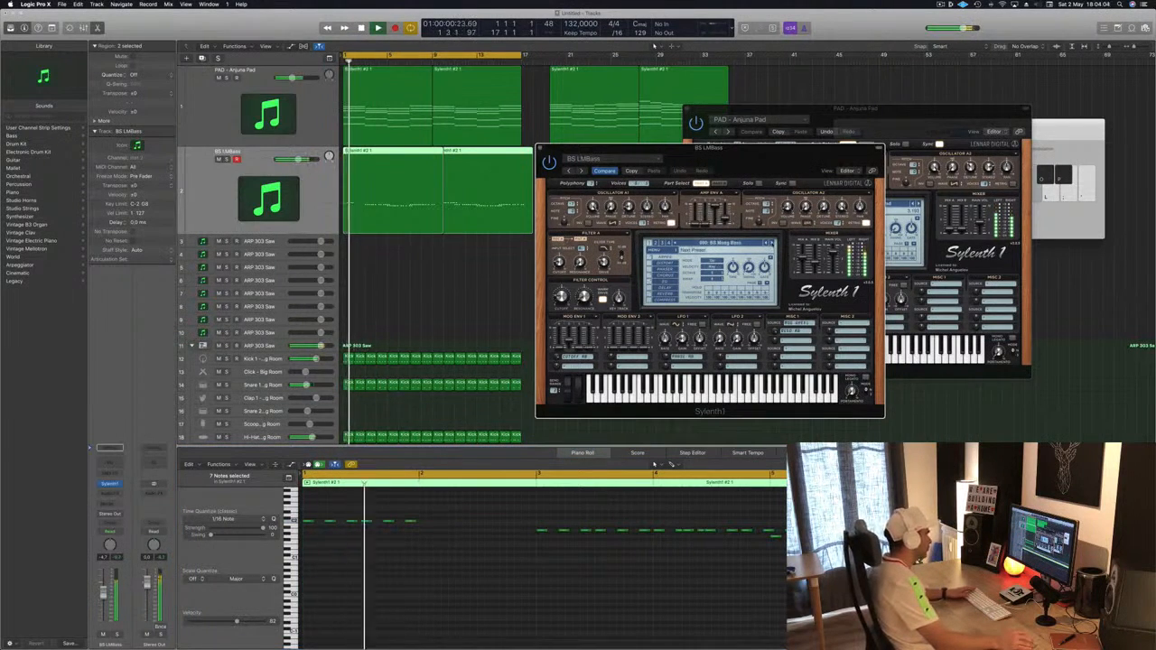
click(772, 243)
click(772, 243)
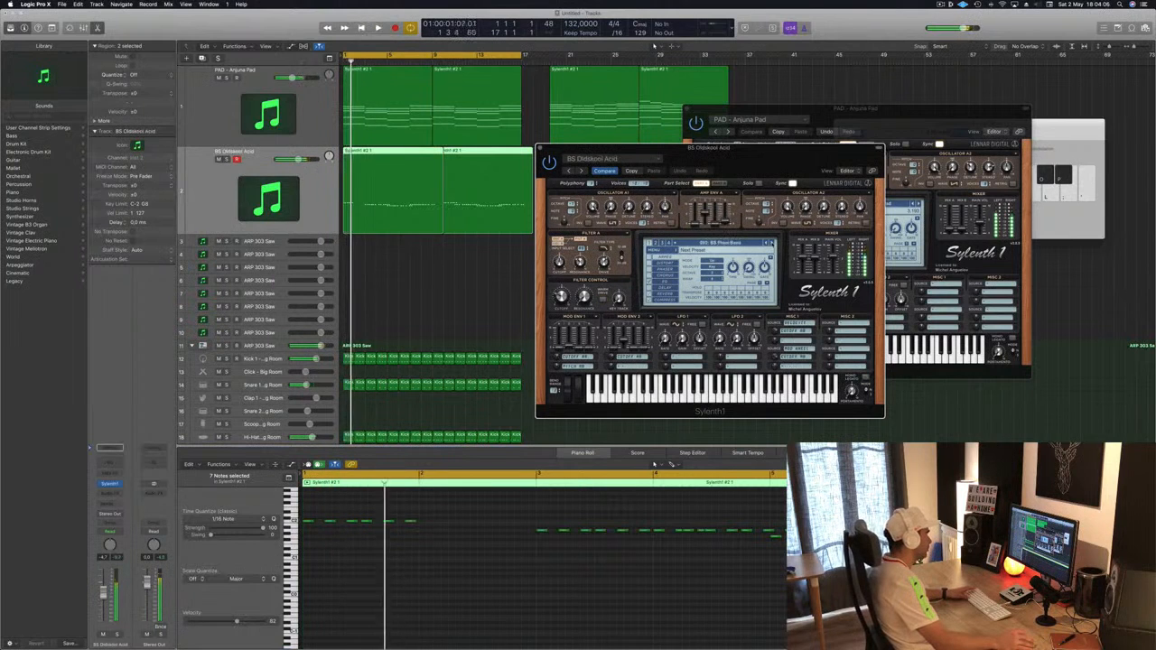
key(space)
key(space)
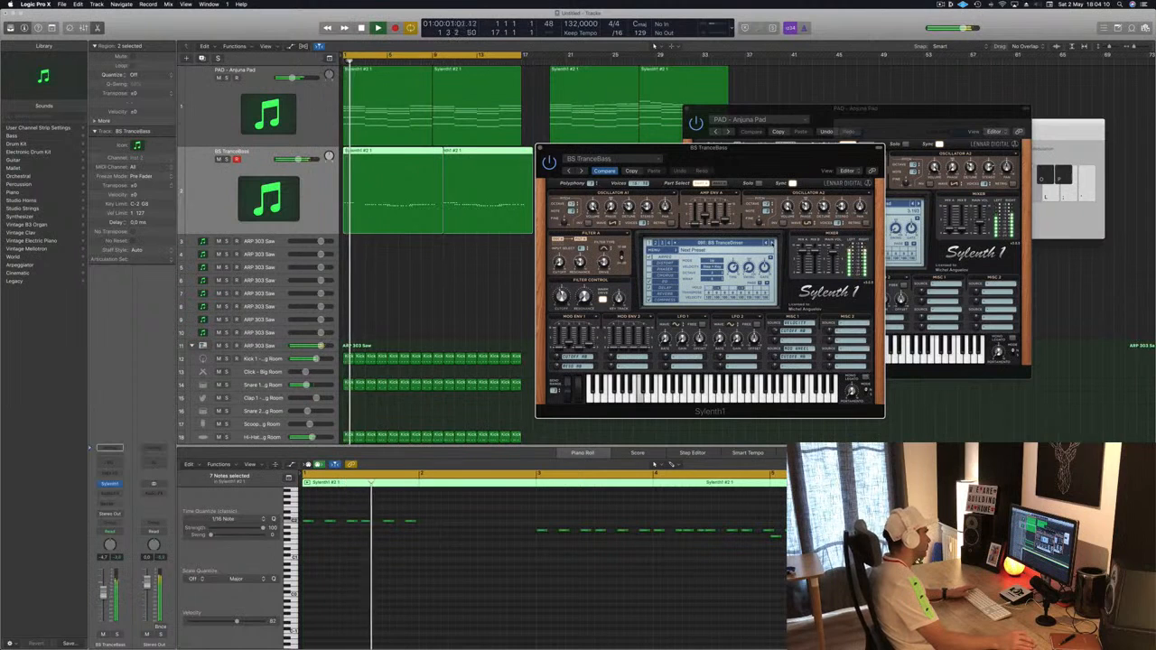
click(772, 243)
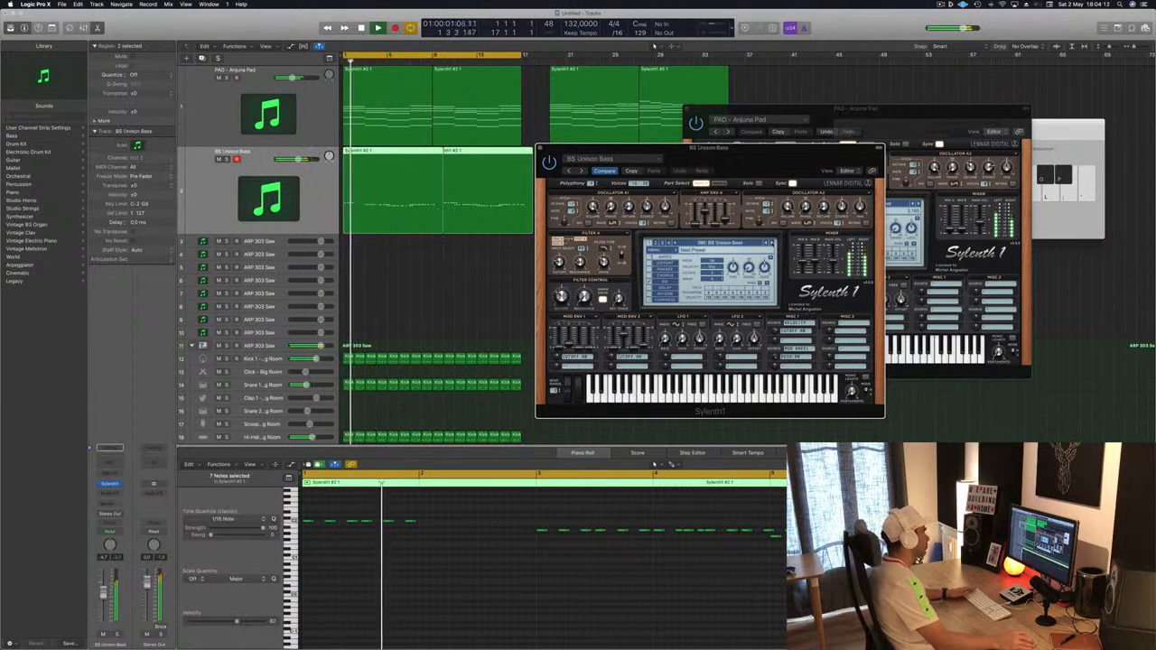
key(space)
click(772, 242)
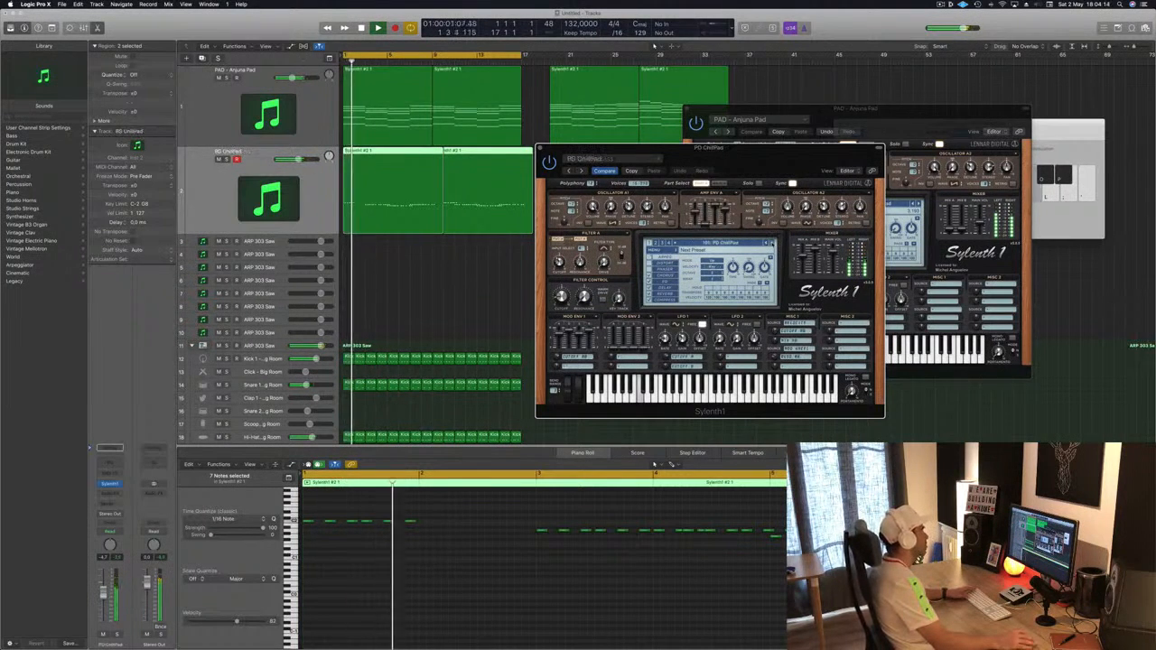
click(772, 243)
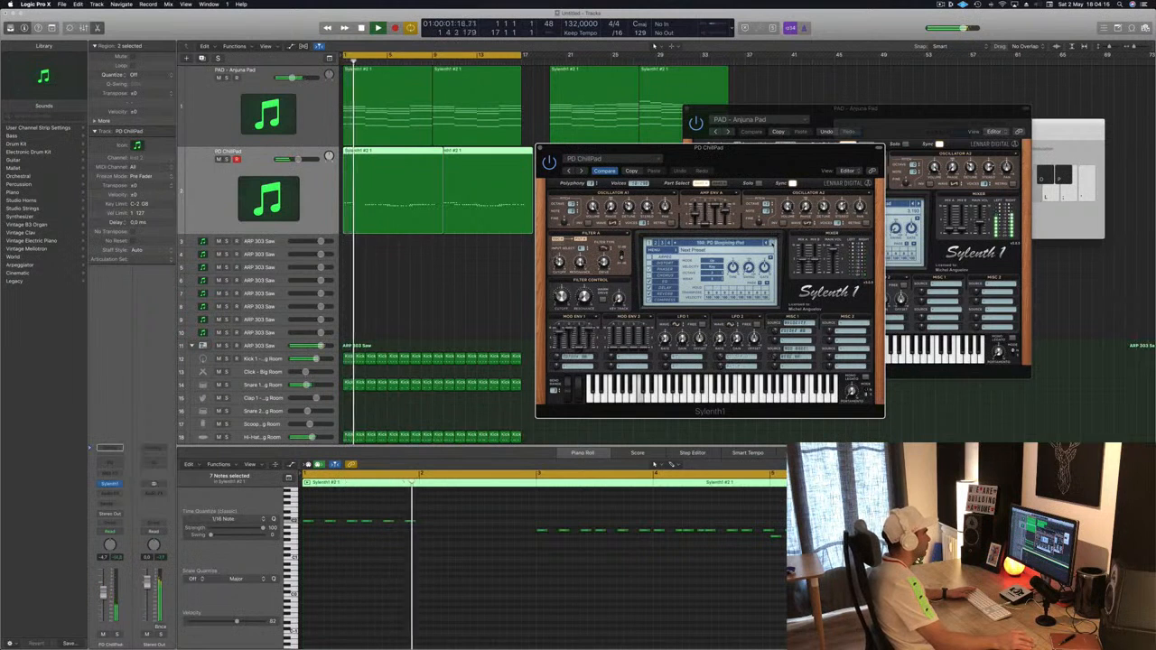
Switch the bass Sylenth1 to its second preset bank and go from BS Aggressor to the BS Booka preset
click(727, 243)
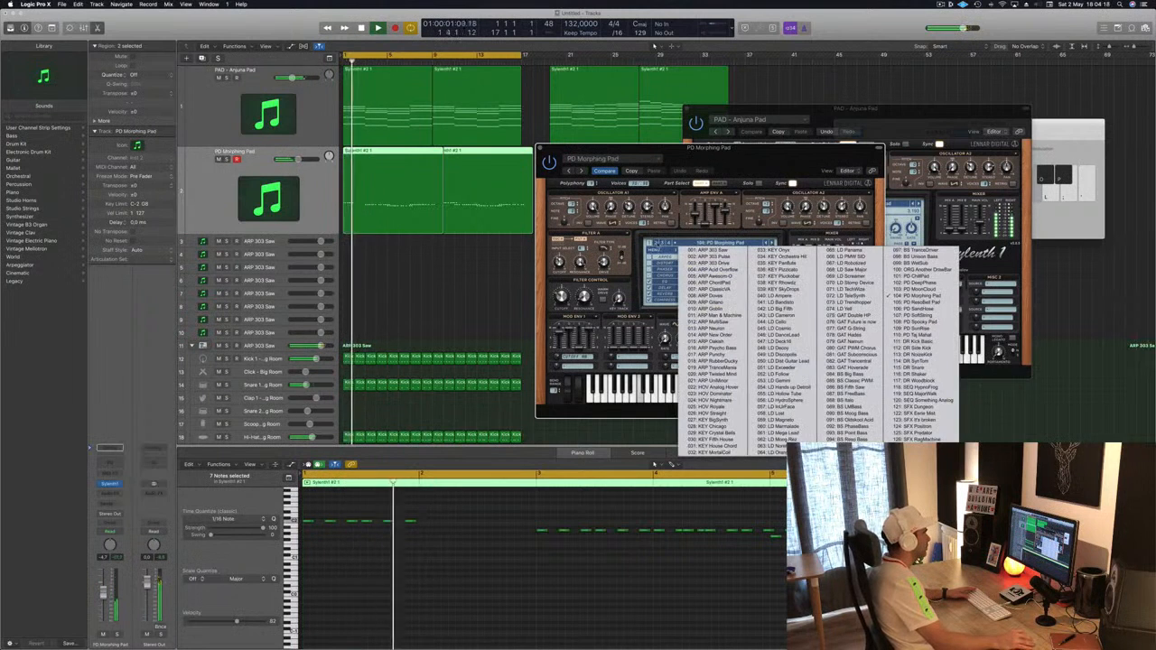
click(656, 243)
click(697, 243)
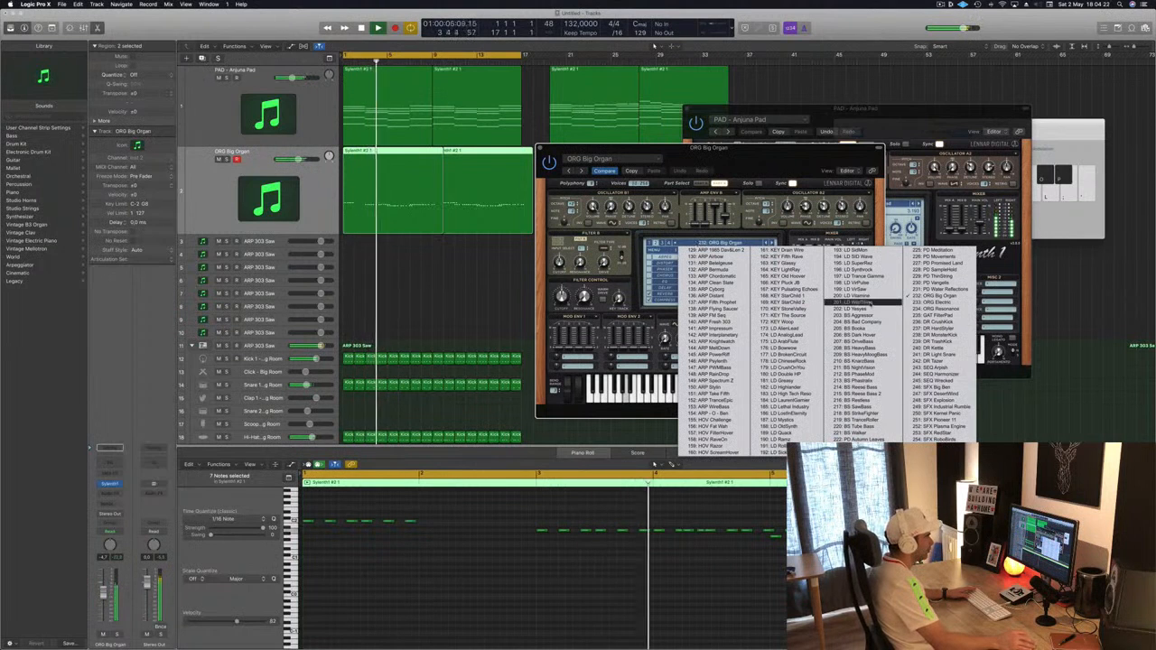
click(865, 316)
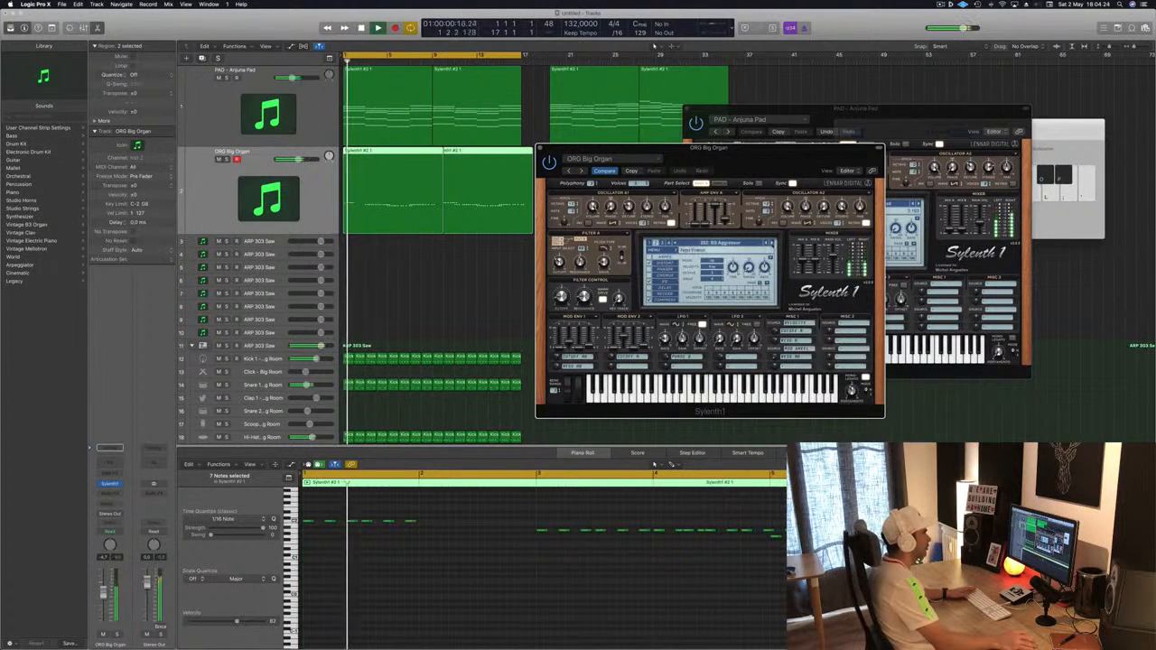
click(773, 243)
click(772, 243)
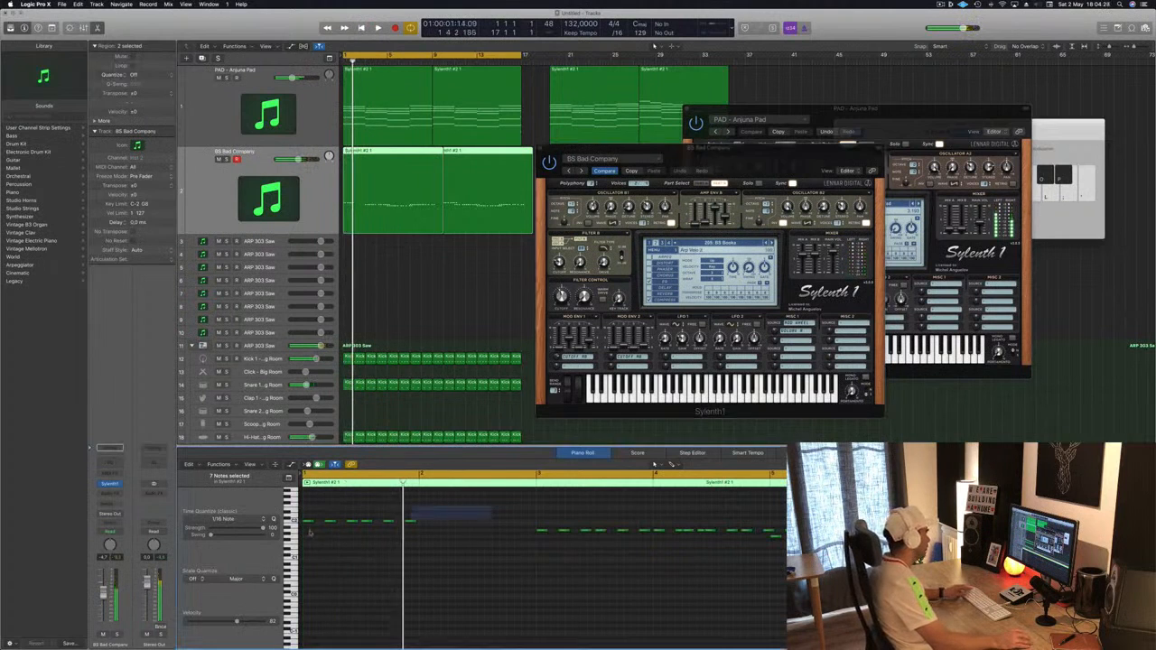
Fill bars 2 and 4 of the bass line with copies of the one-bar note patterns before them
drag(491, 511, 426, 526)
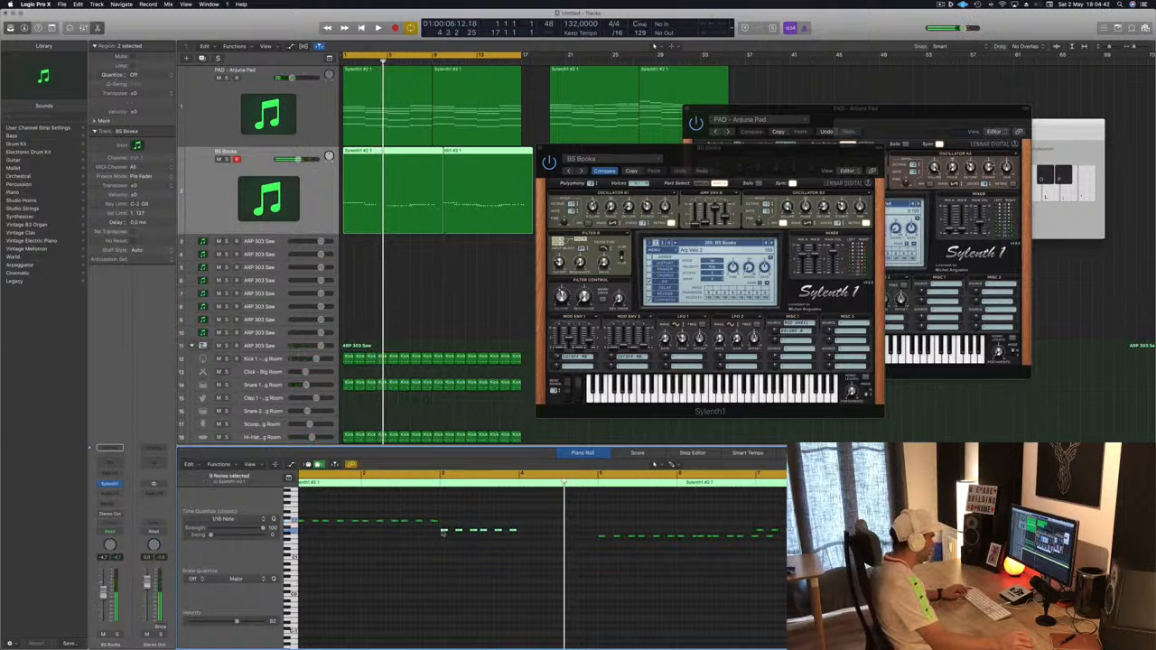
drag(443, 532, 524, 534)
key(space)
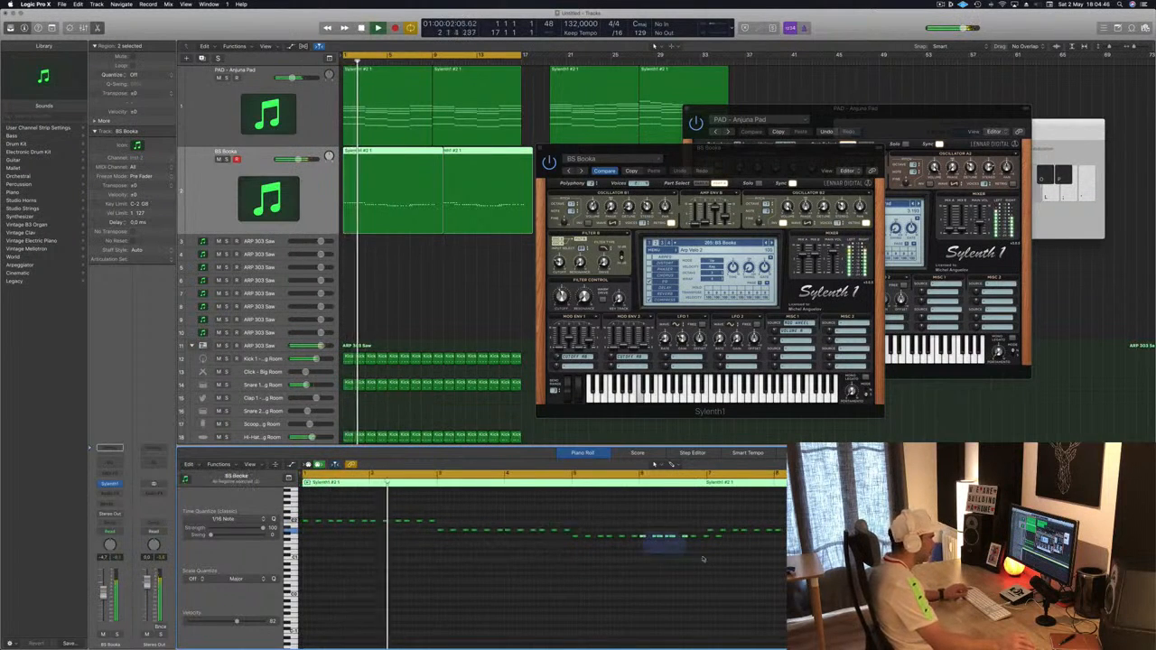
Replace the bass notes in bars 6 and 8 with copies of the patterns from bars 5 and 7, listening to the result
mouse_move(642, 533)
mouse_down()
mouse_move(721, 561)
mouse_move(575, 544)
mouse_move(643, 542)
mouse_up()
key(Delete)
key(super+Left)
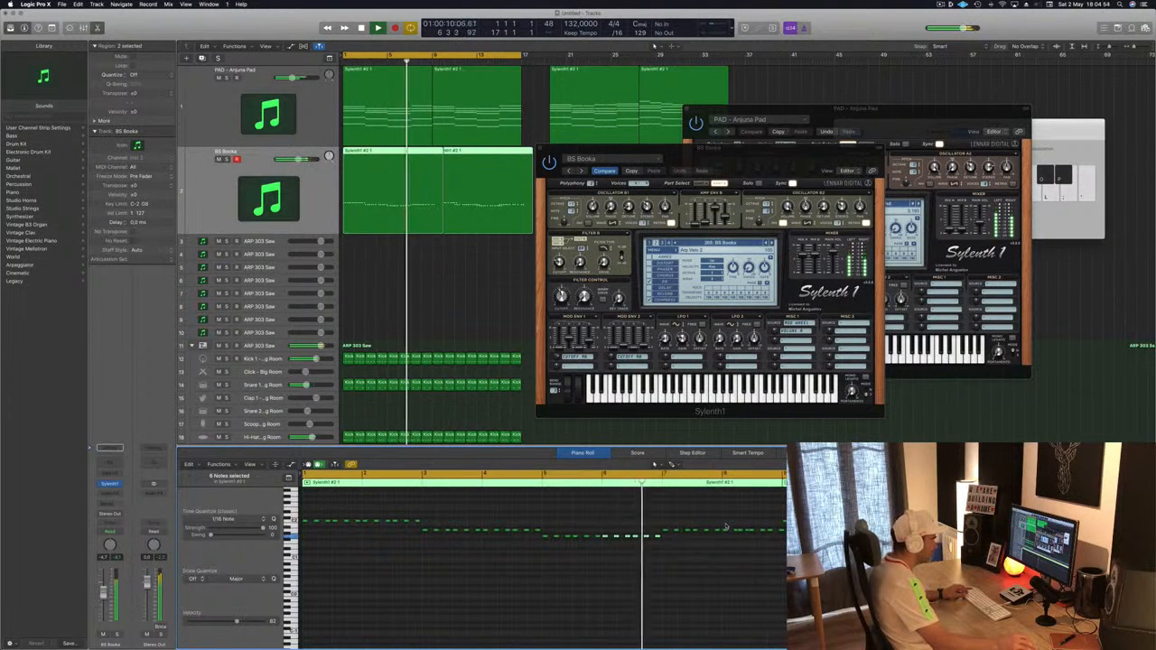
mouse_move(724, 524)
mouse_down()
mouse_move(783, 542)
mouse_move(664, 531)
mouse_move(725, 534)
mouse_up()
key(Delete)
key(Return)
scroll(413, 268, down, 2)
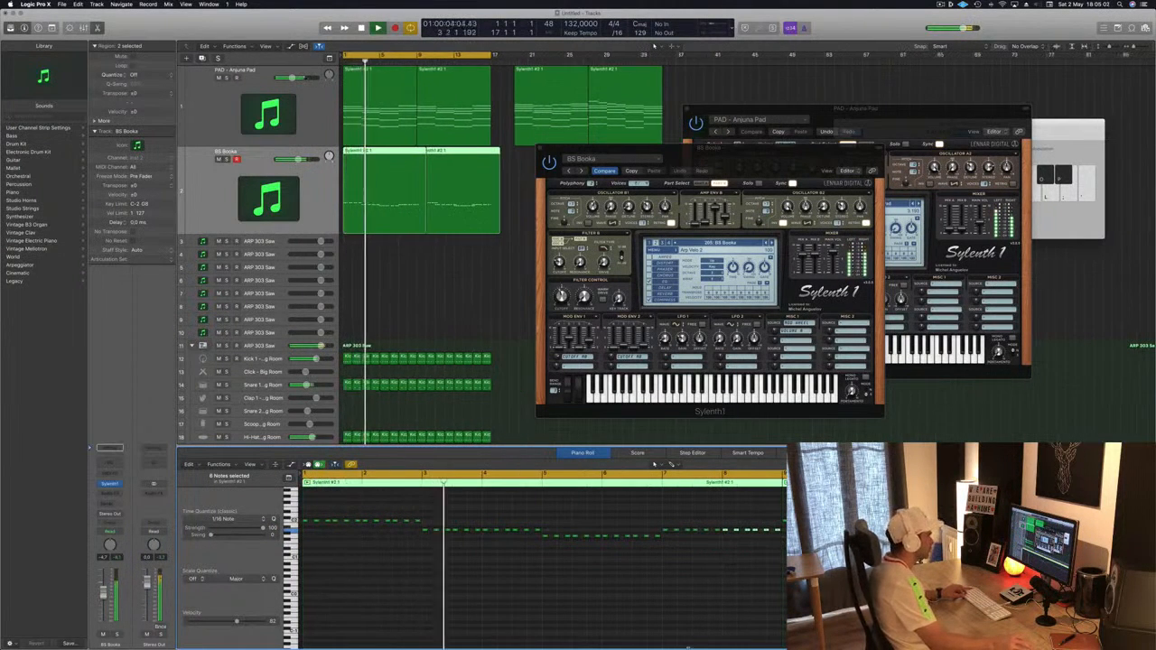
Delete the second bass region and put a copy of the edited first region in its place at bar 9
click(419, 153)
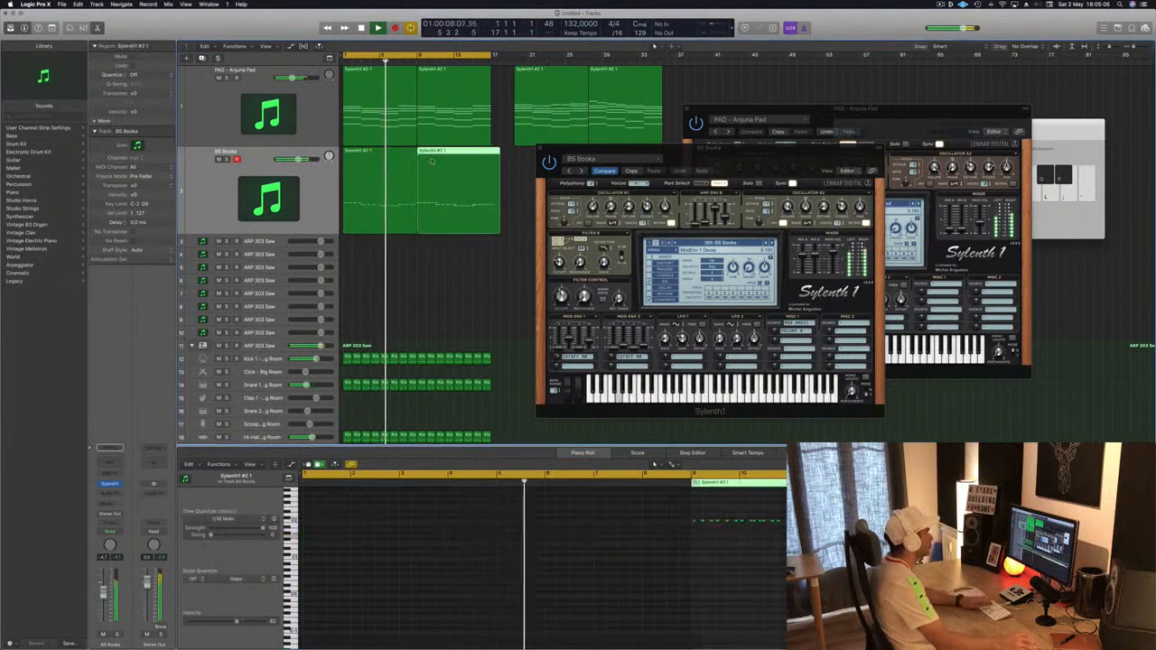
key(Delete)
click(388, 163)
drag(375, 151, 449, 155)
key(space)
click(385, 223)
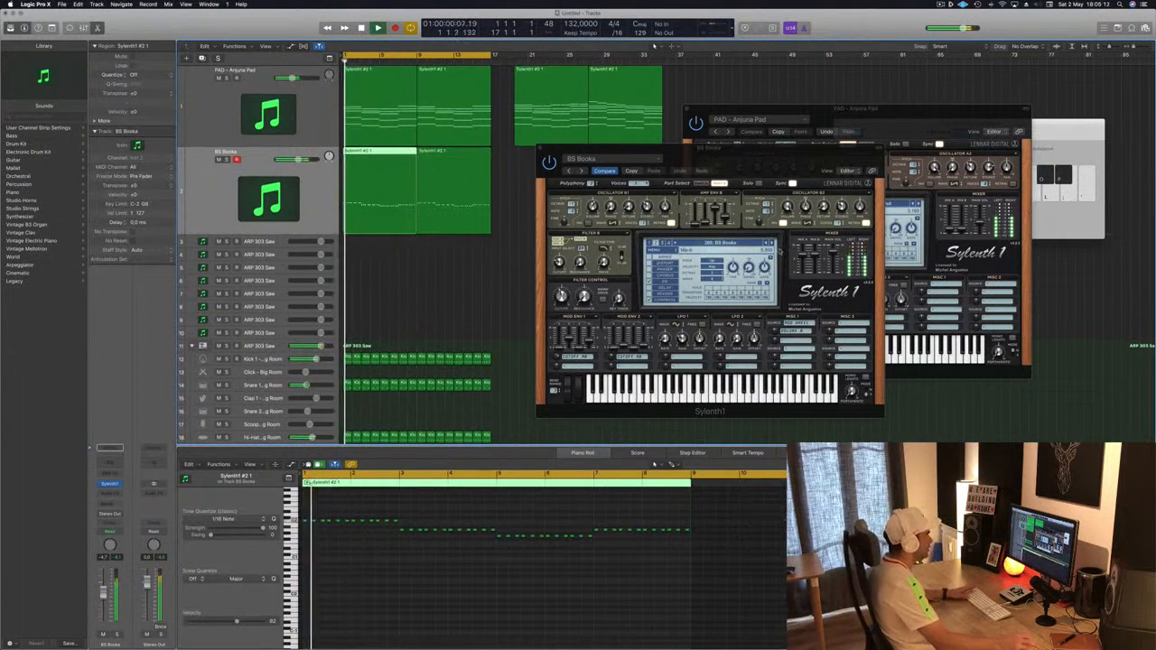
Audition the bass Sylenth1 presets past BS Dark Hover to BS HeavyBass and move the plug-in window aside
click(772, 243)
click(772, 243)
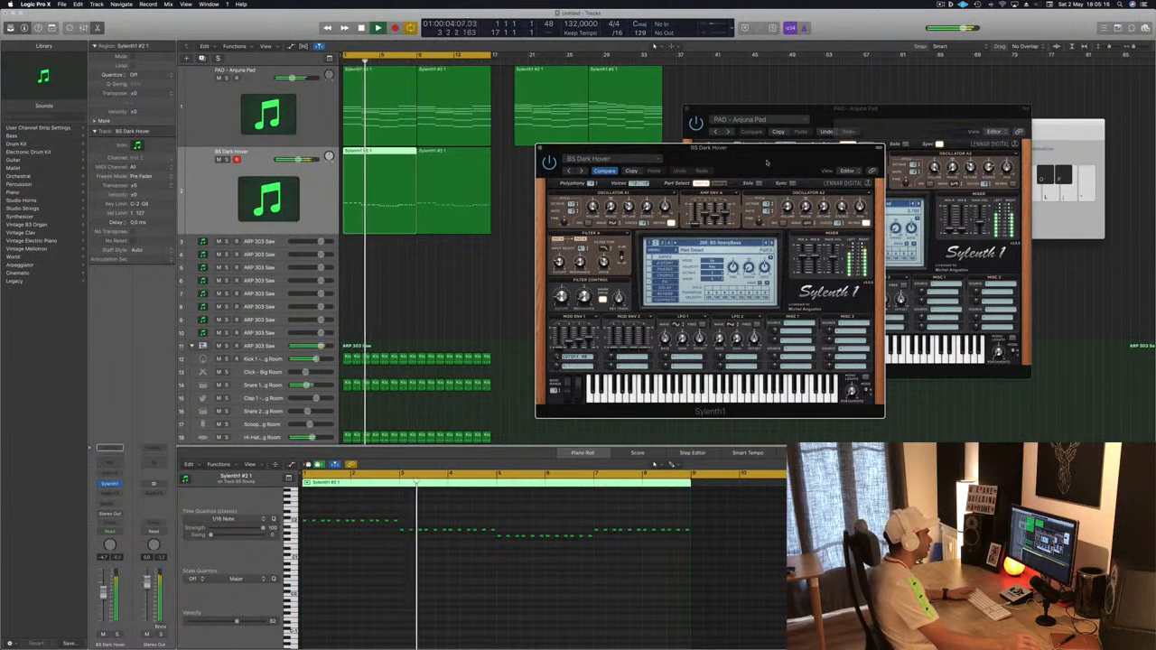
drag(766, 163, 782, 198)
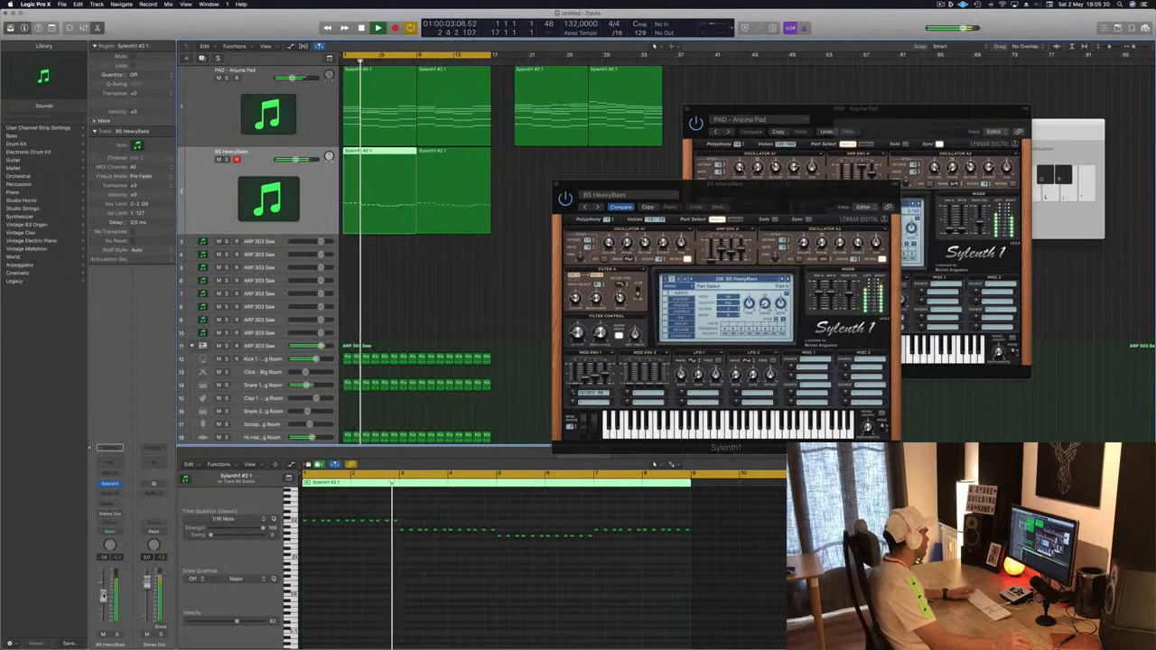
Insert a stereo Compressor on the bass channel, side-chain it to Bus 6 and lower its threshold
click(116, 494)
mouse_move(136, 515)
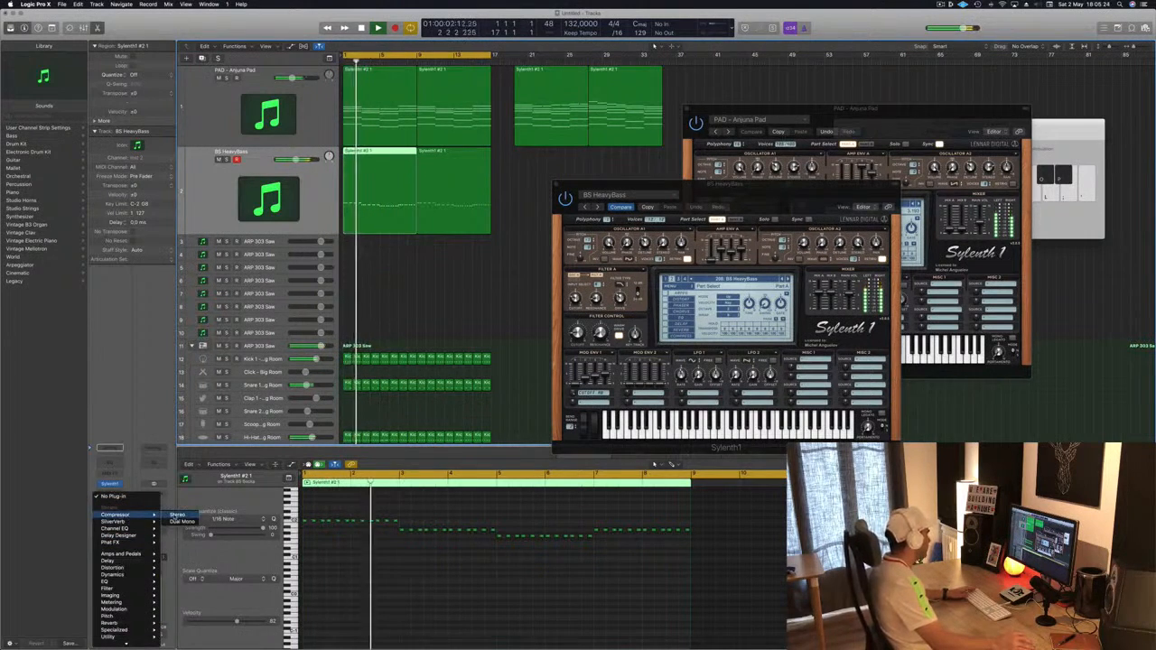
click(177, 514)
drag(340, 27, 695, 153)
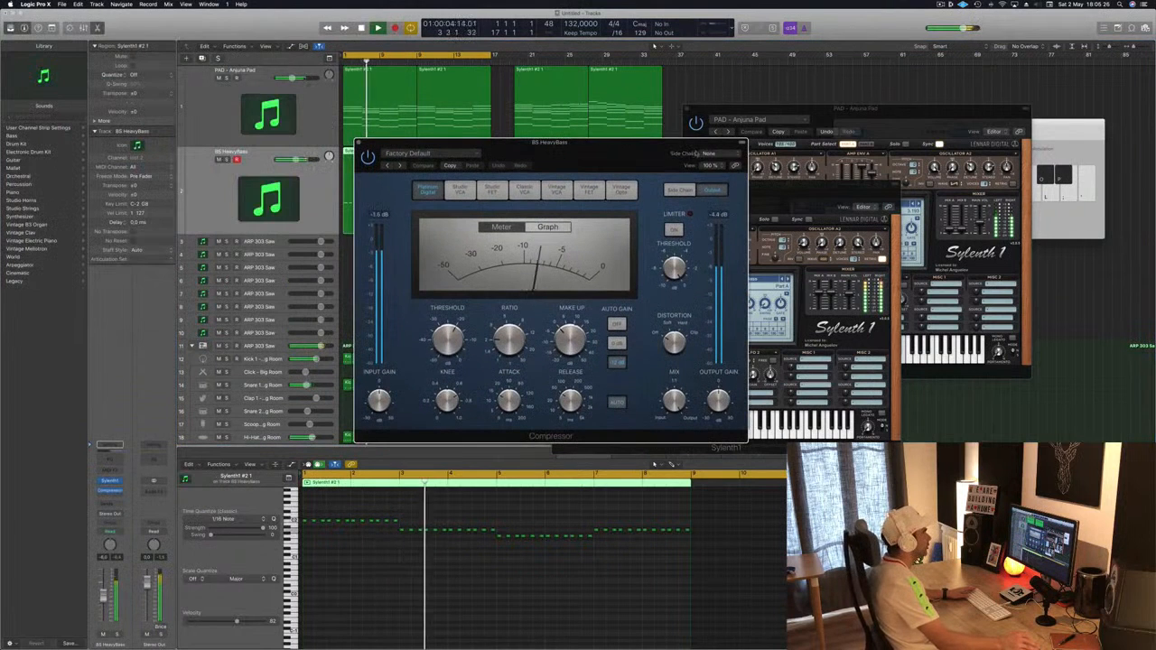
click(697, 154)
mouse_move(707, 180)
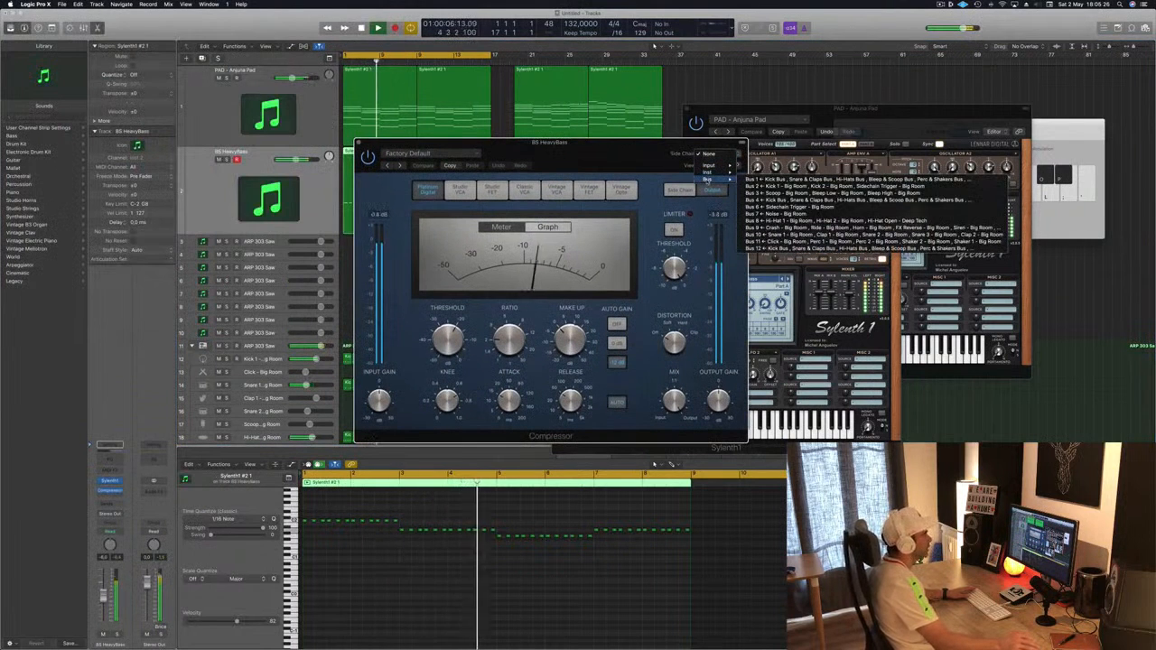
click(786, 207)
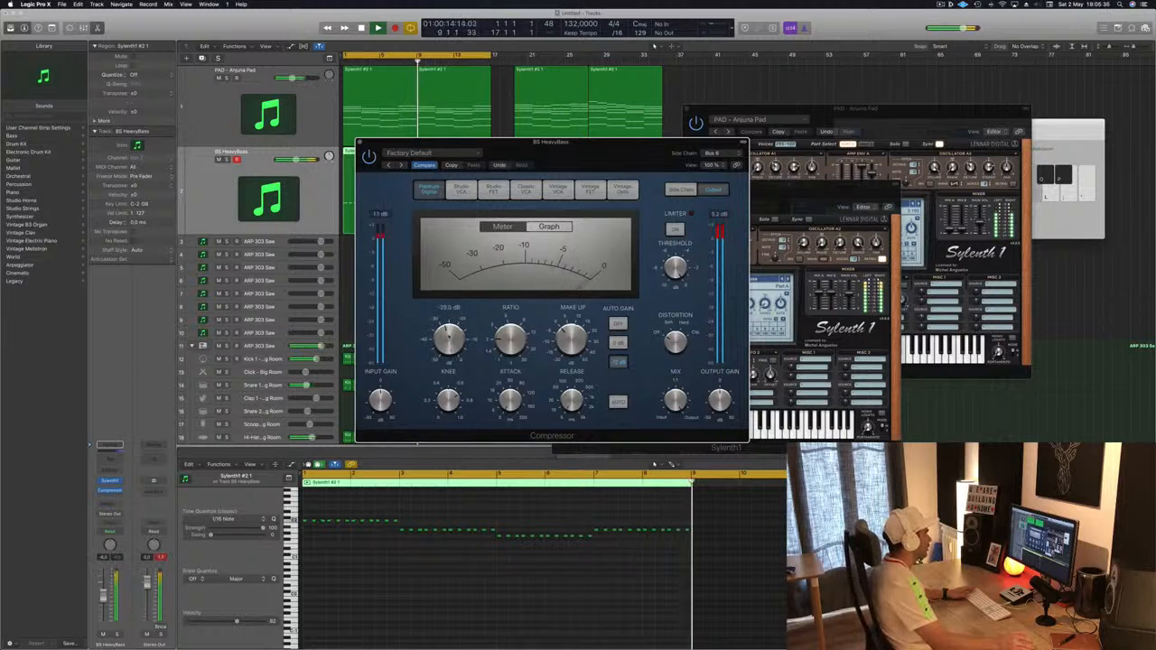
key(space)
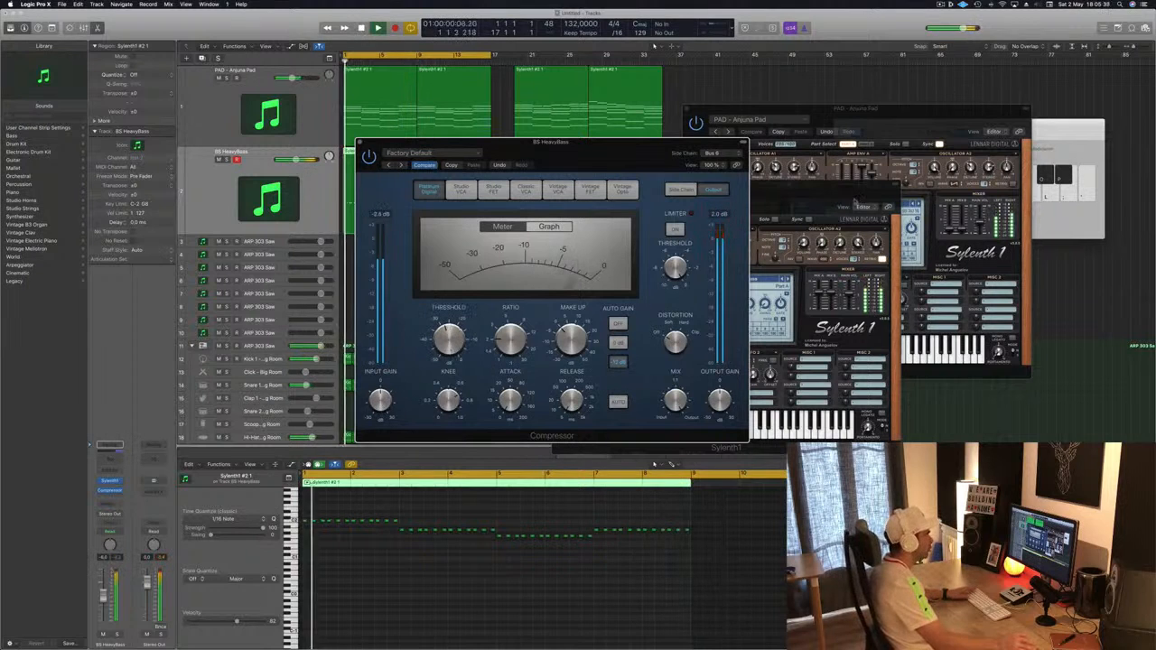
Lower the bass Sylenth1's main volume and turn off the Compressor's auto gain while listening to playback
click(849, 300)
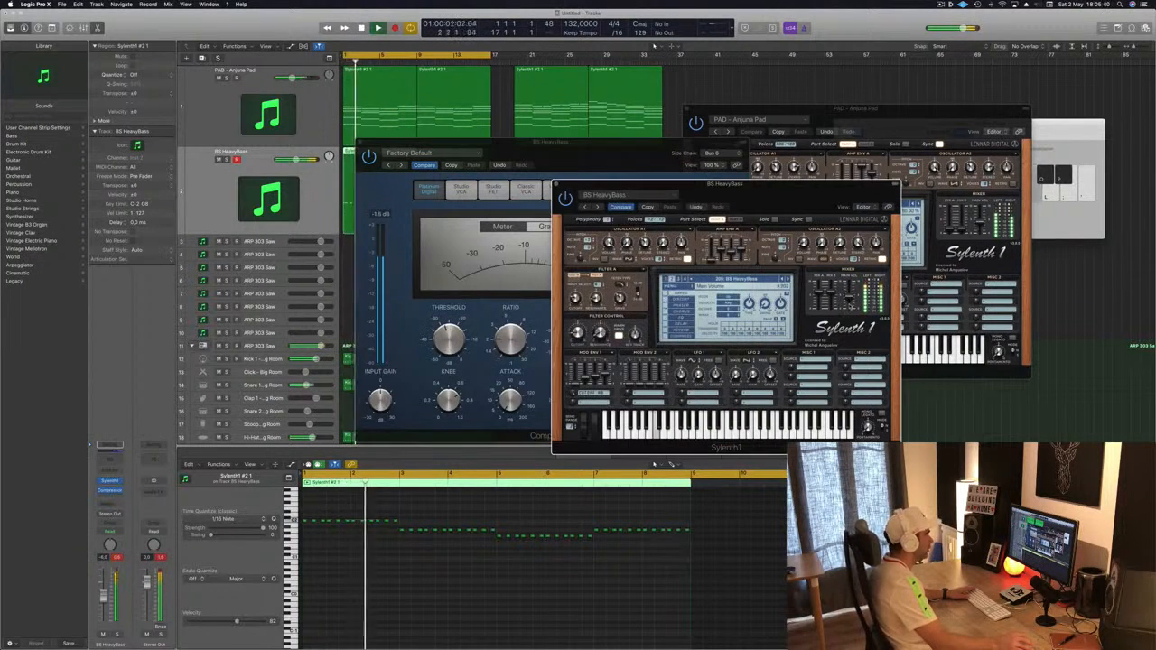
drag(800, 197, 1044, 183)
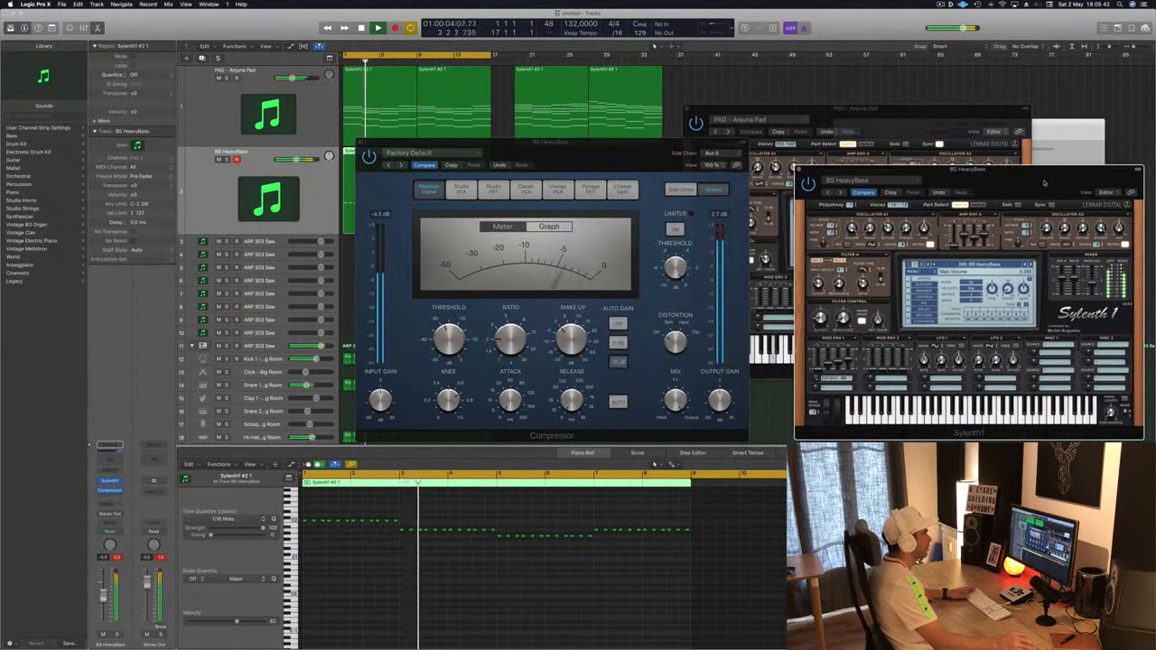
key(space)
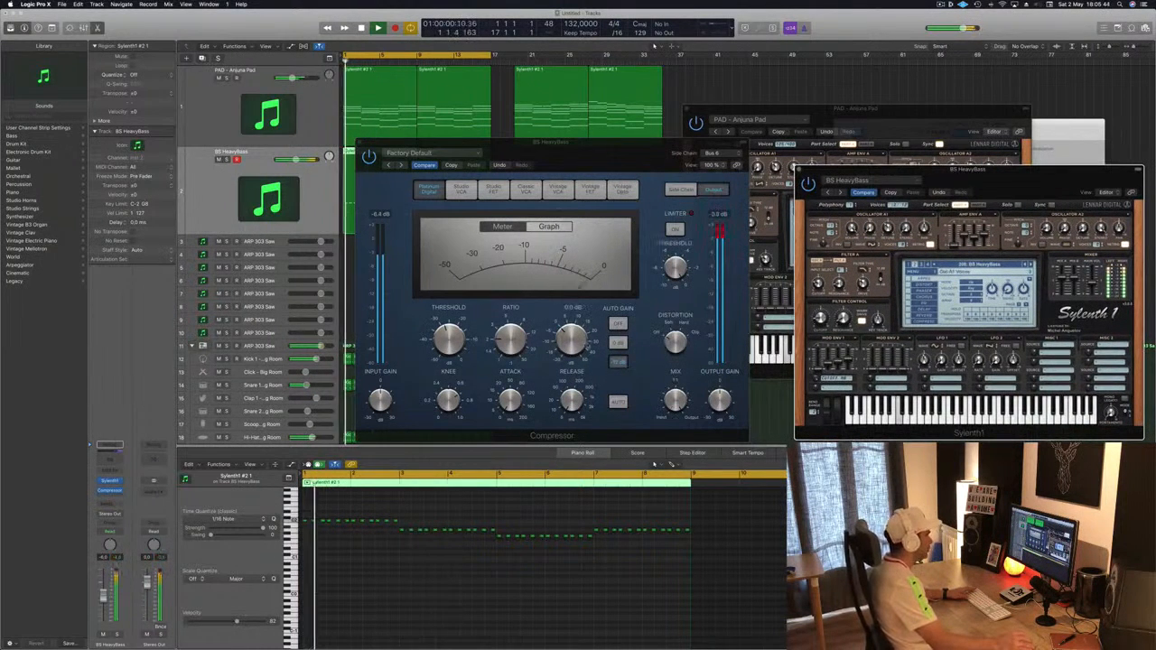
click(623, 330)
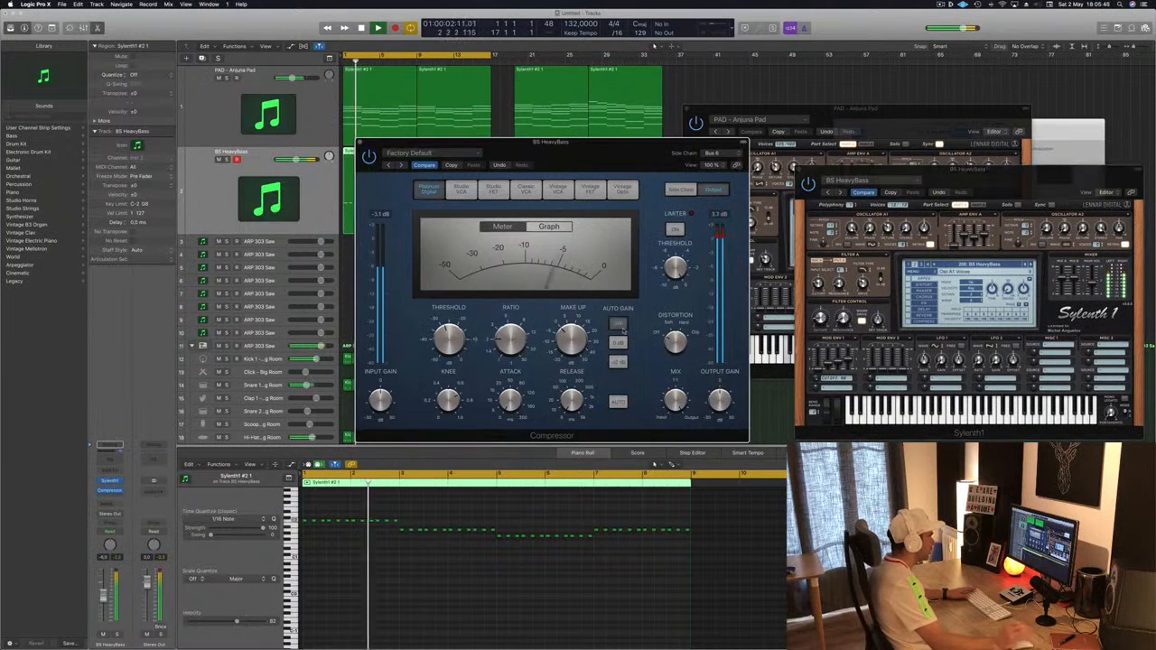
key(space)
Raise the bass channel's fader to about -4.1 dB and raise the bass Sylenth1's main volume
drag(657, 162, 638, 164)
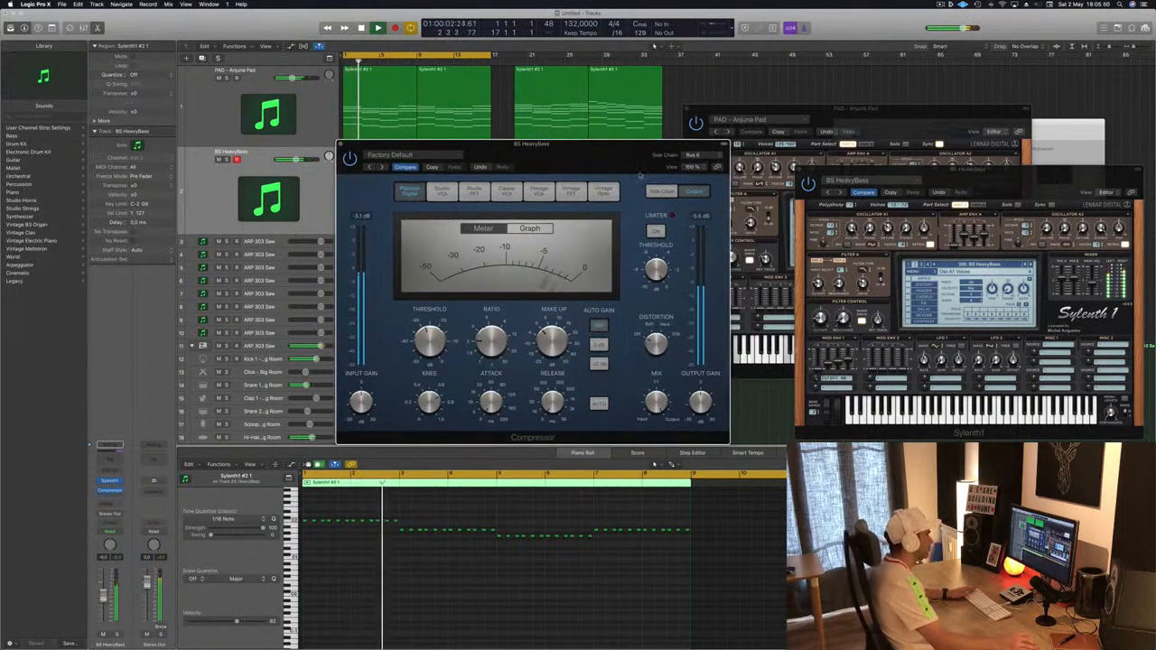
drag(628, 161, 802, 117)
key(space)
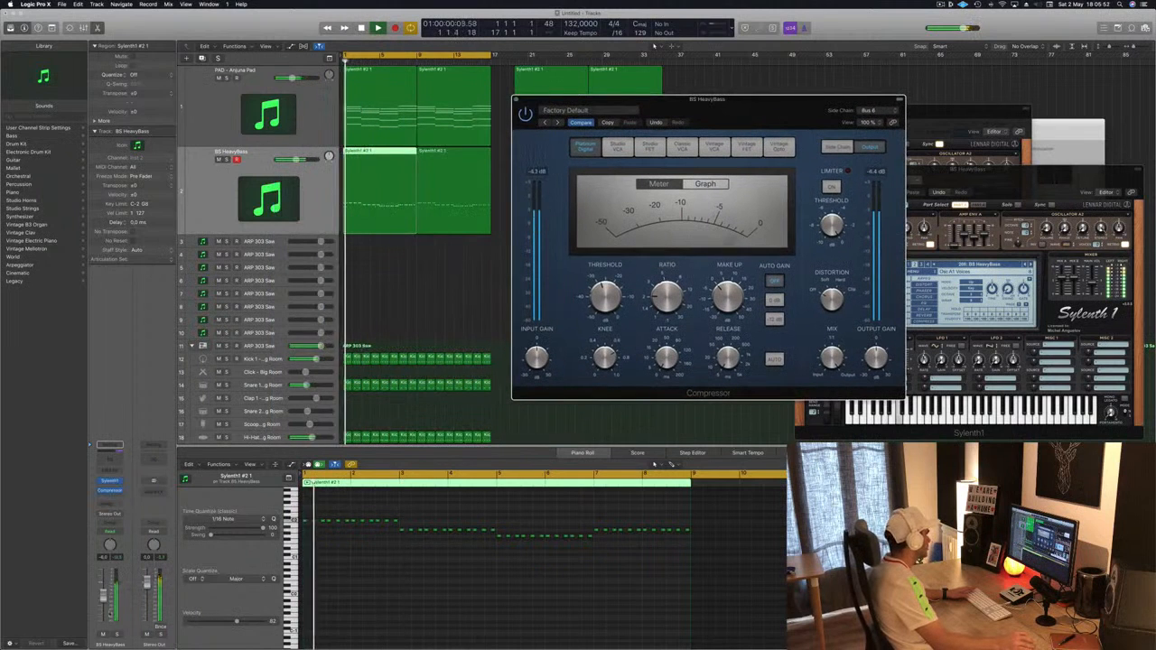
drag(103, 597, 103, 593)
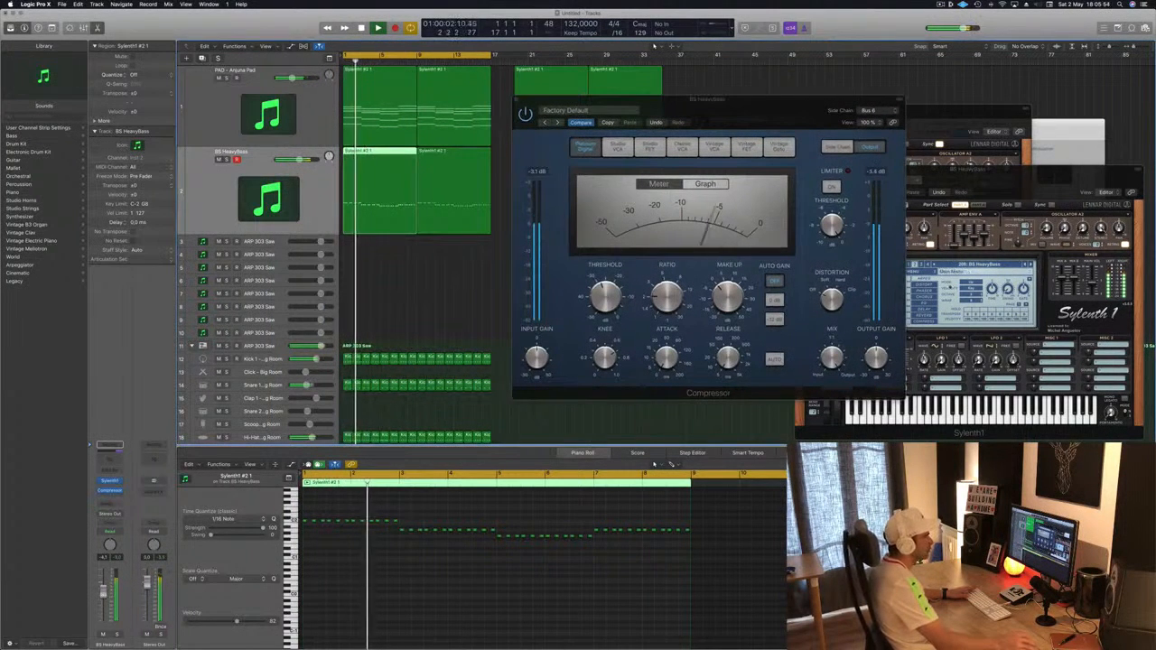
click(1093, 284)
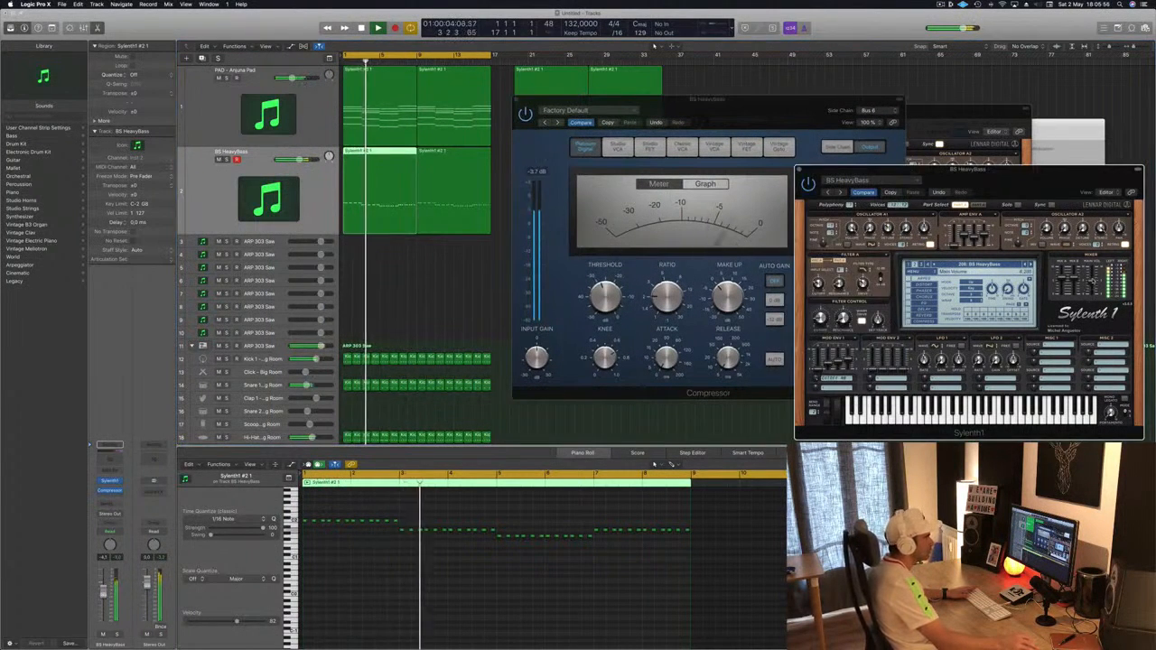
Close the Compressor window and rearrange the pad and bass Sylenth1 windows so both are accessible
drag(766, 113, 907, 59)
click(612, 130)
drag(1088, 180, 886, 187)
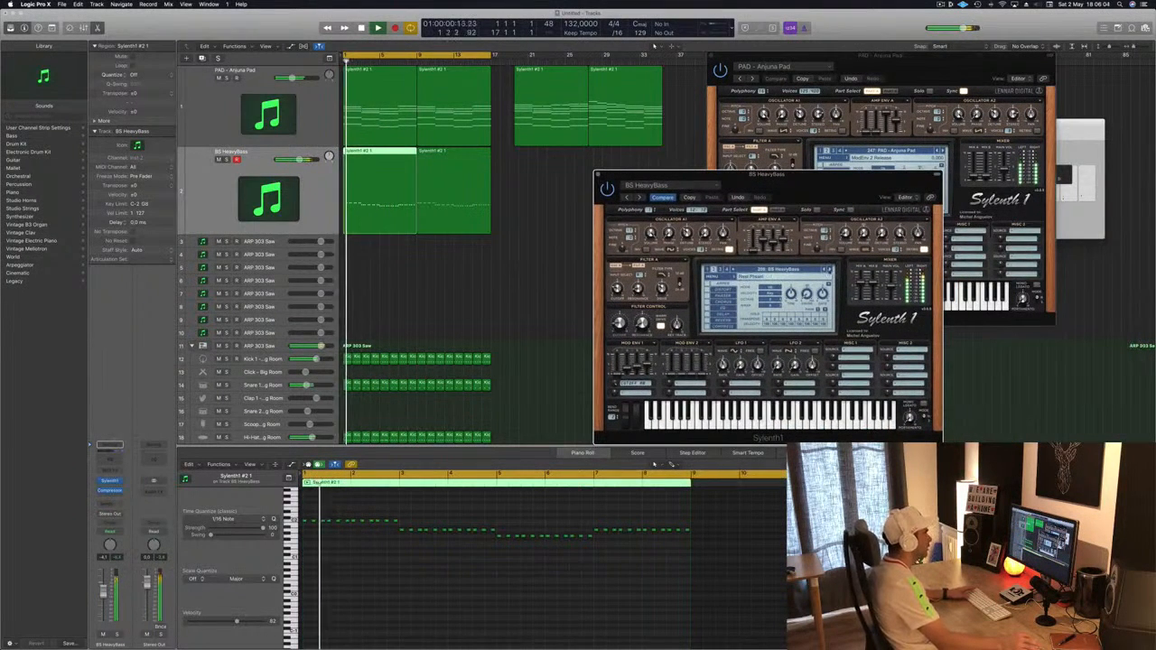
Audition the bass Sylenth1 presets from BS HeavyMoogBass past BS PhaseMod, BS Reese Bass 2 and BS Tube Bass to PD Chord me or Distort J
click(828, 270)
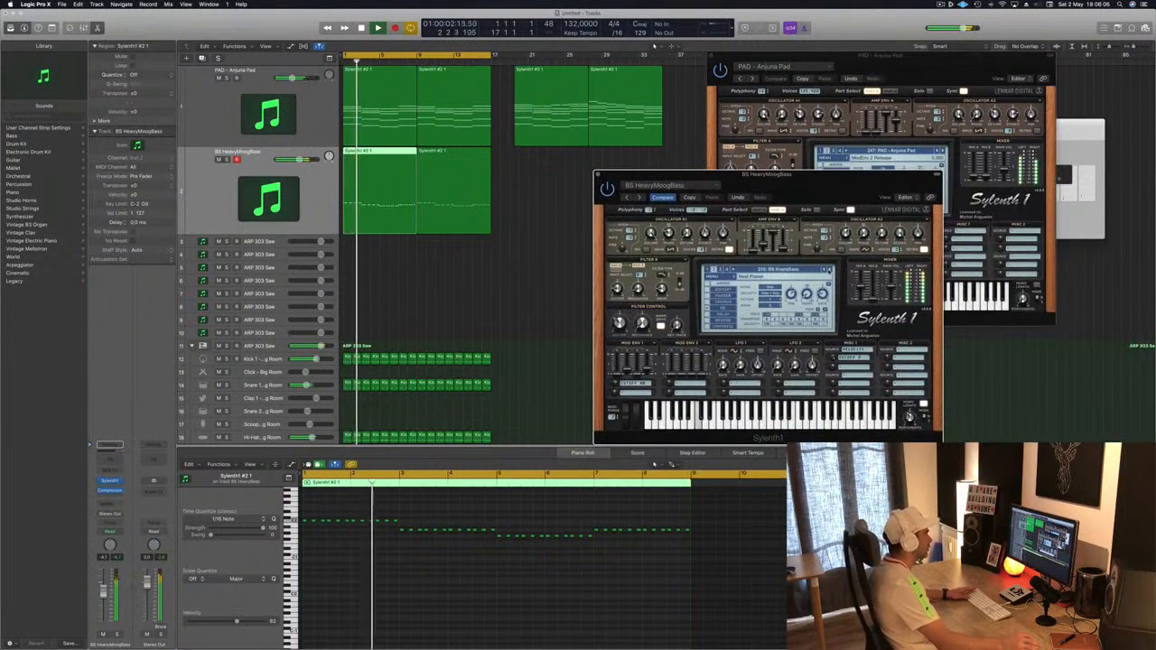
click(828, 270)
click(829, 270)
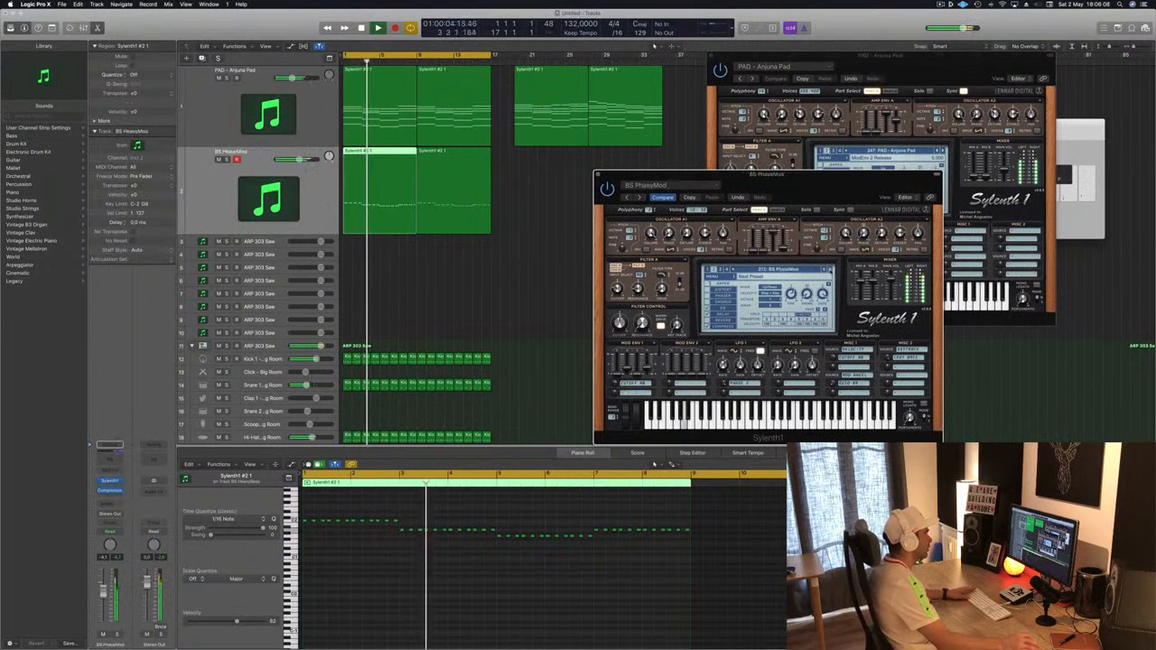
click(829, 270)
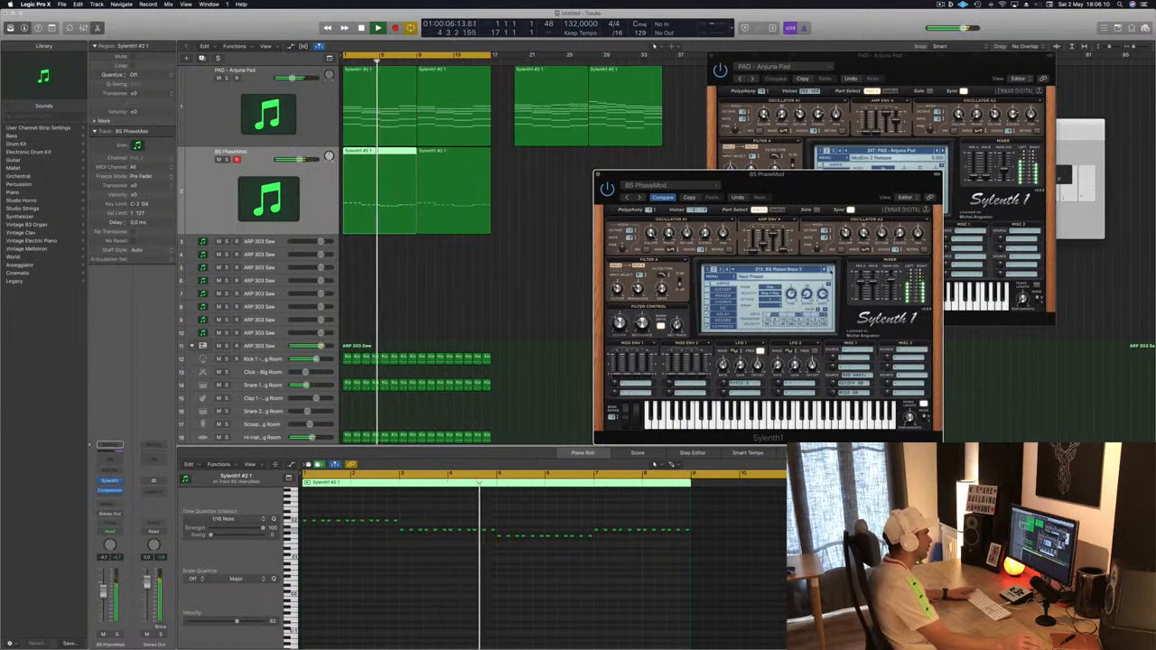
click(829, 270)
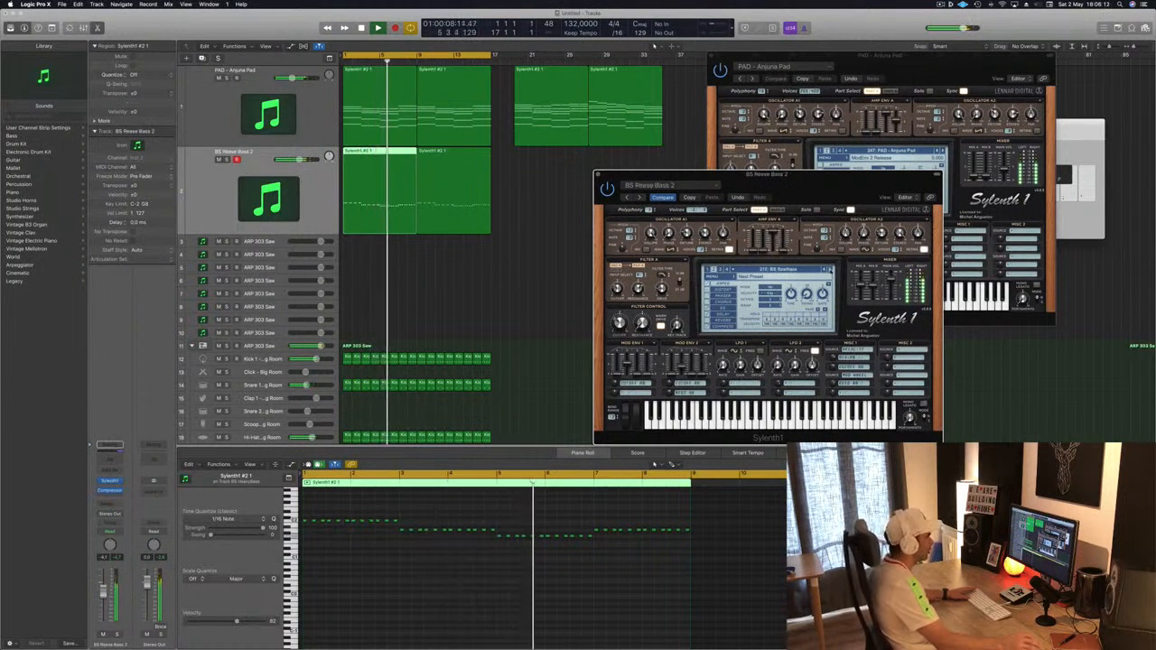
click(829, 270)
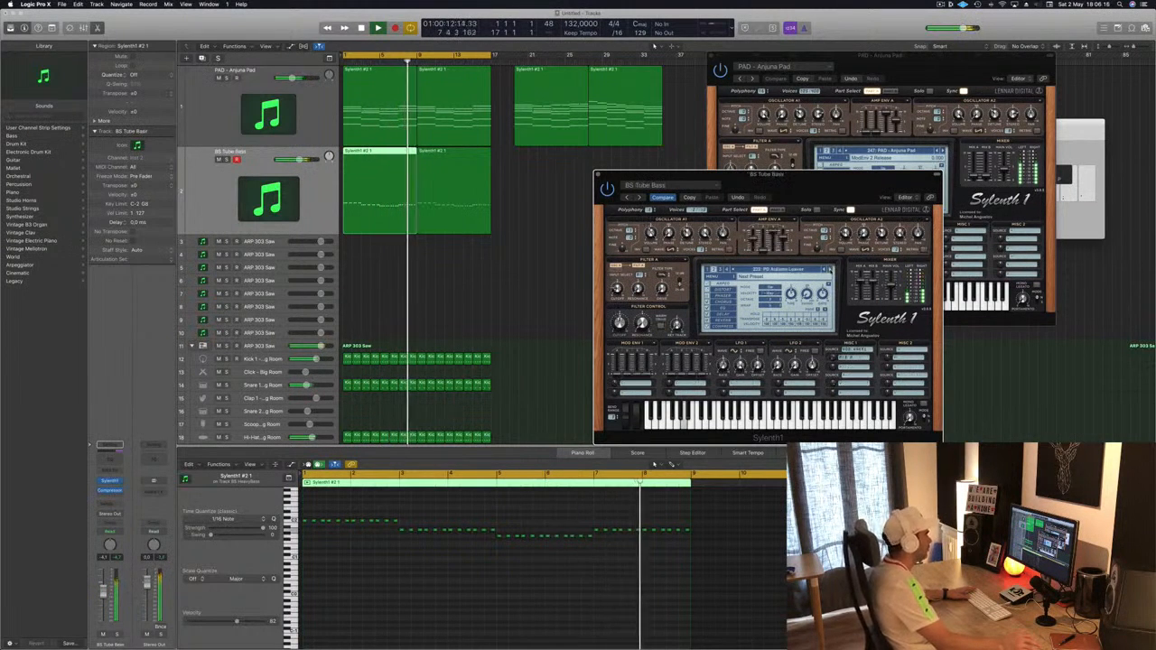
click(829, 270)
click(829, 270)
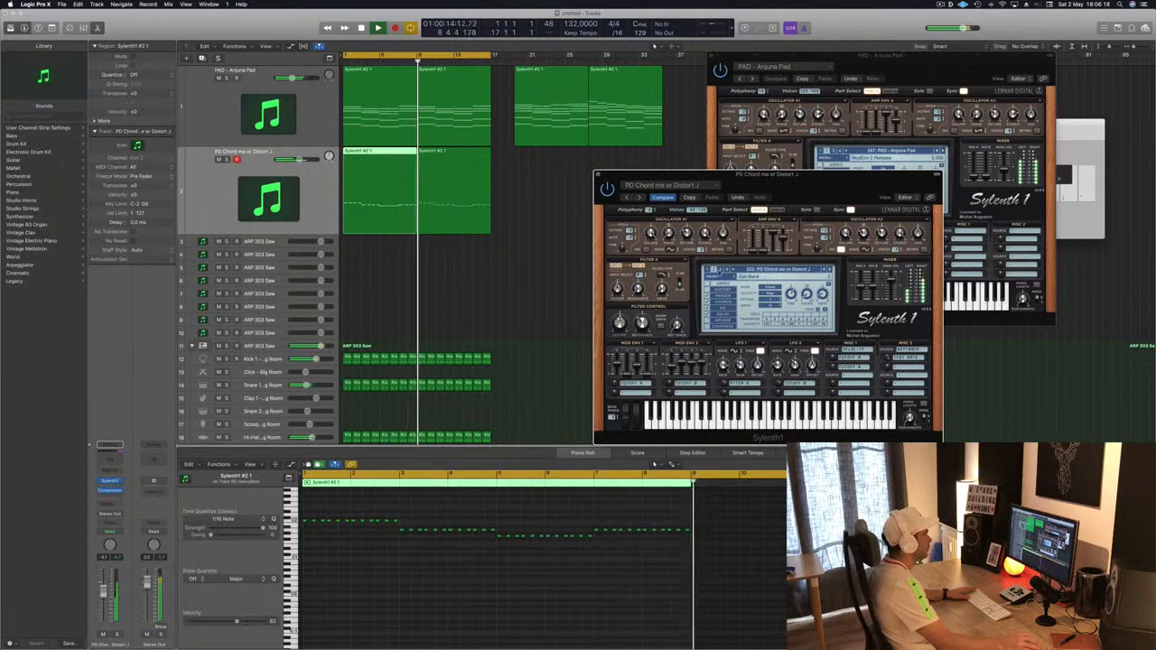
Switch the bass Sylenth1 to its fourth preset bank and load the BS Another Moog preset
click(772, 270)
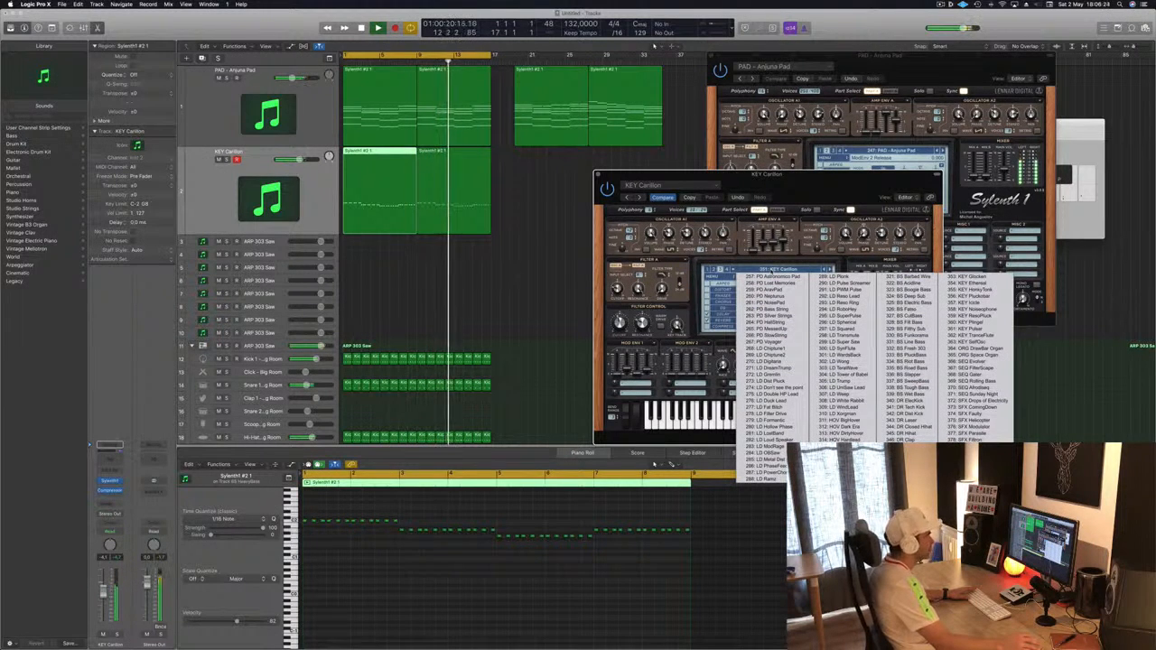
click(726, 270)
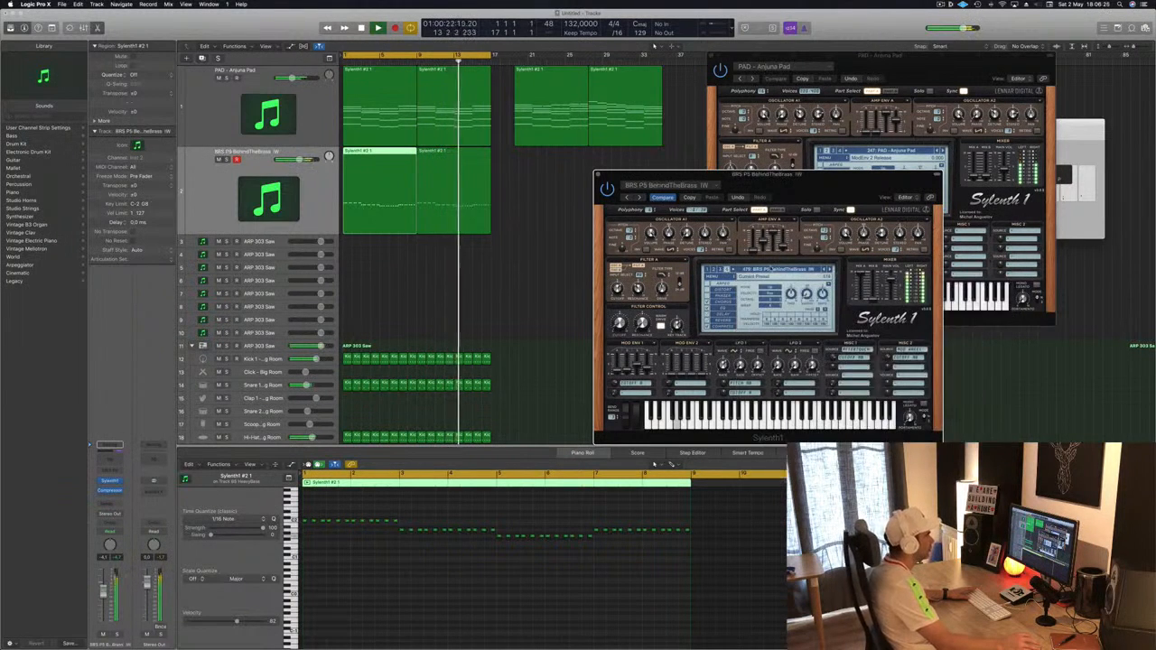
click(771, 270)
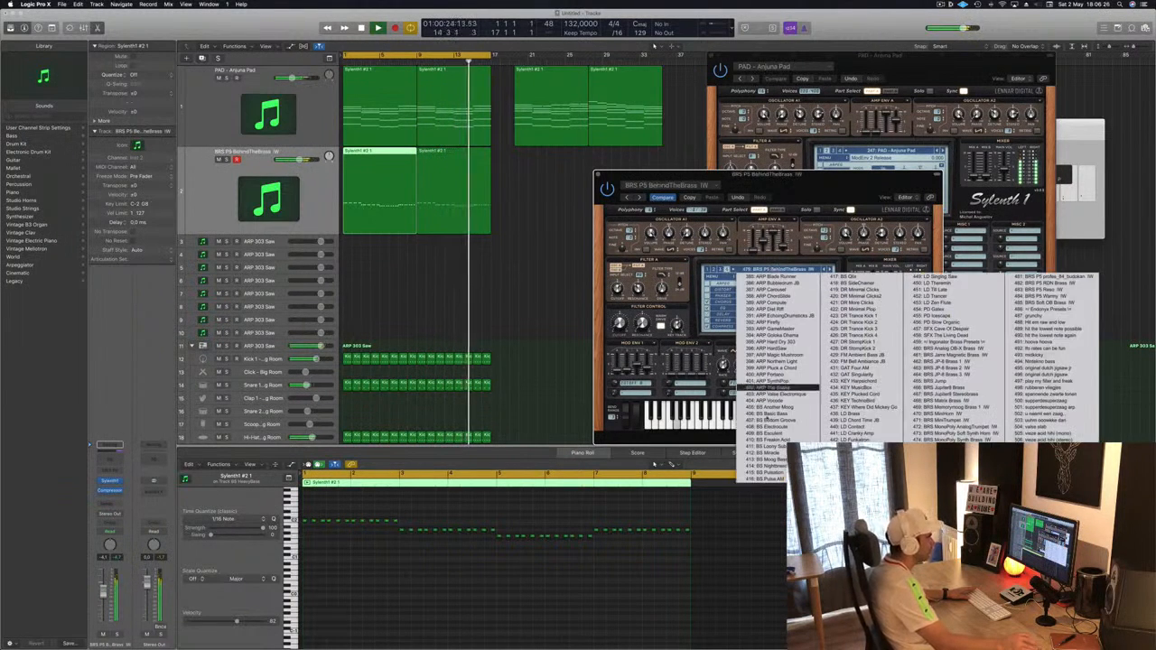
click(772, 408)
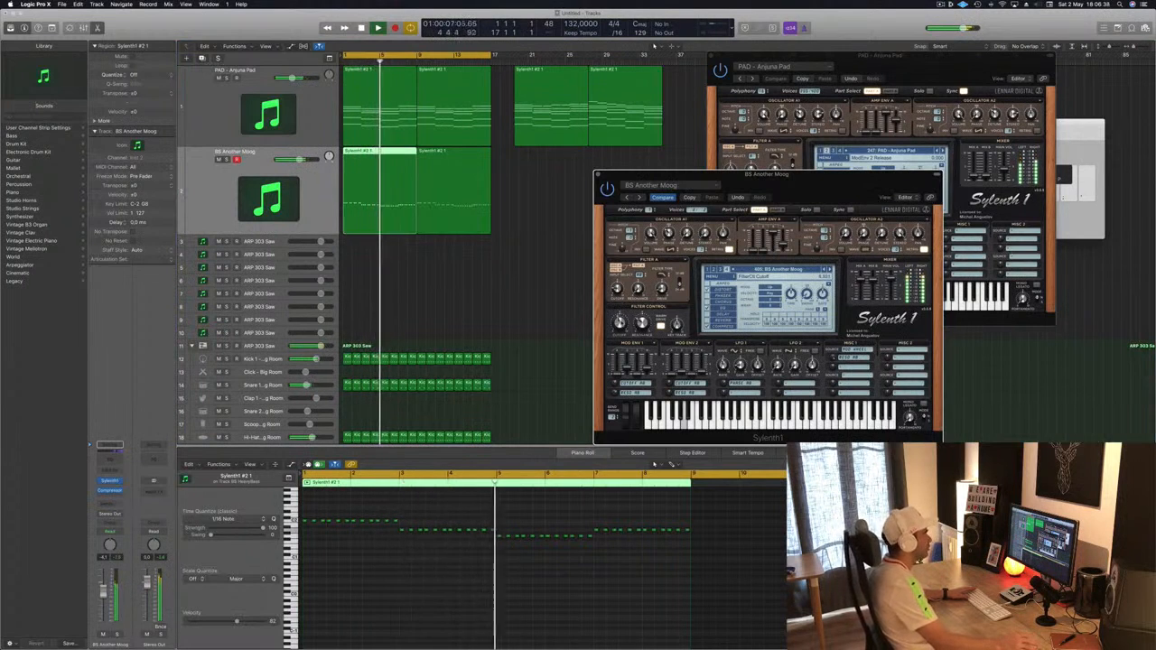
Audition the bass Sylenth1 presets after BS Another Moog, from BS Basic Bass past BS Bottom Groove, BS Esculent and BS Miracle to BS Qlix
click(830, 269)
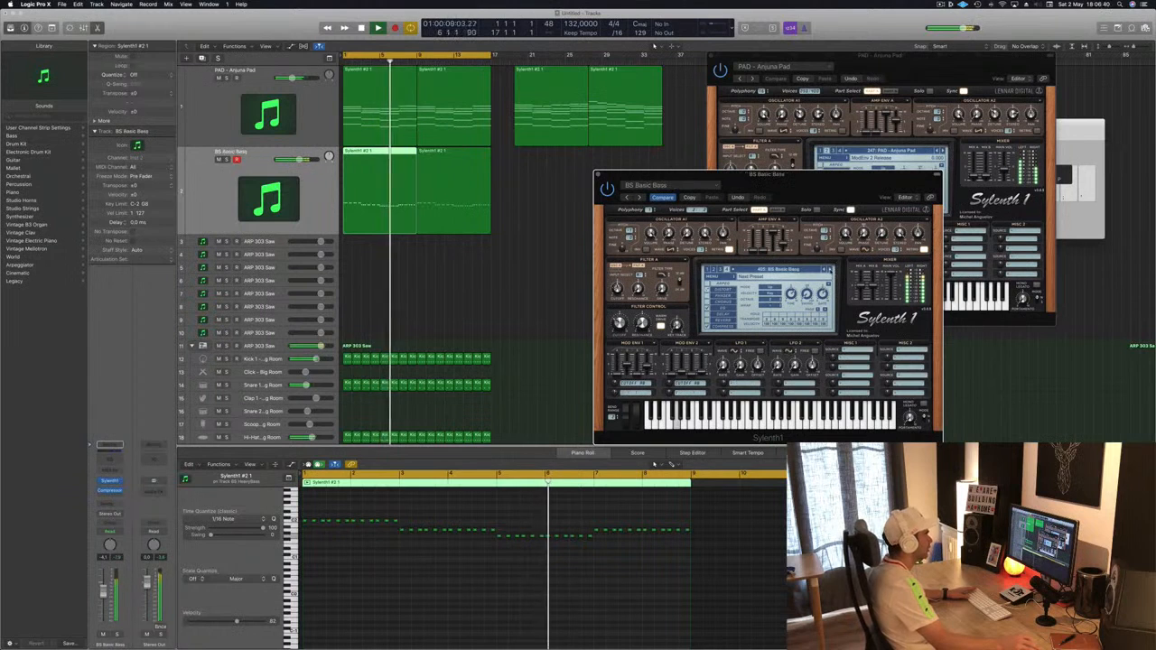
click(830, 269)
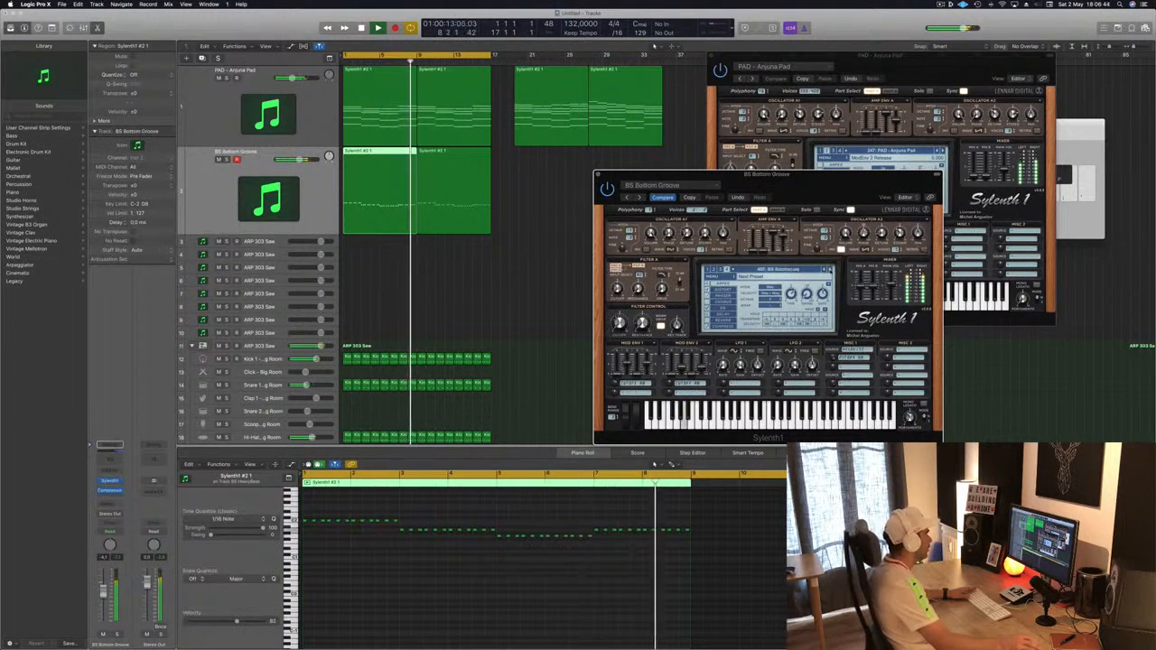
click(830, 269)
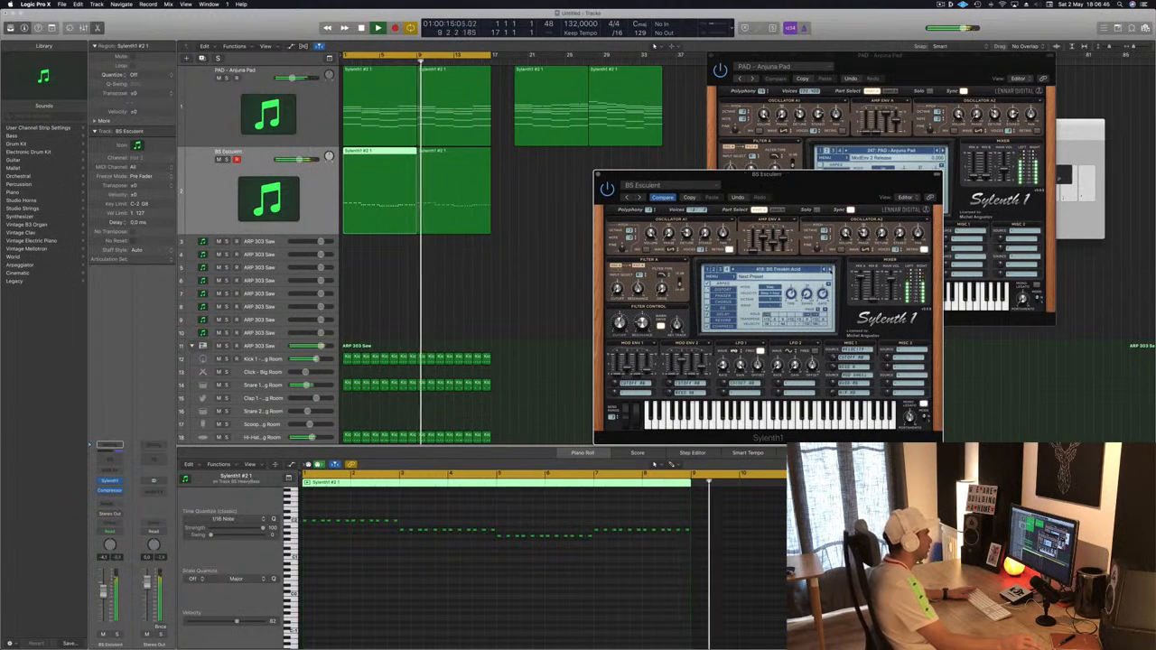
click(830, 269)
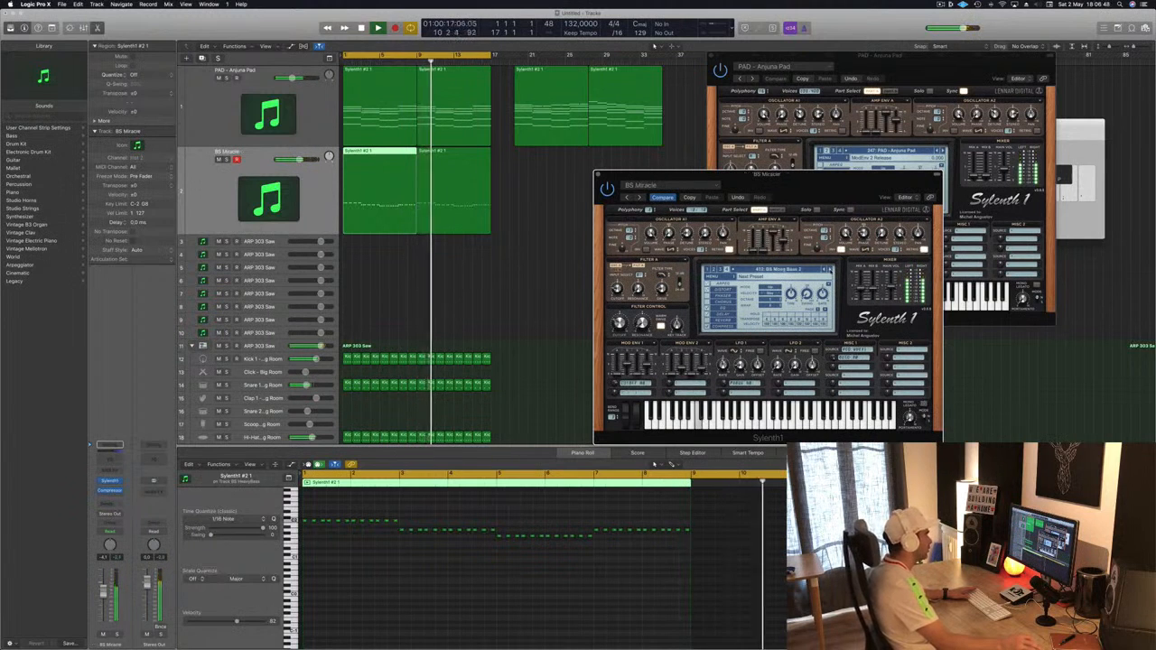
click(830, 269)
click(830, 269)
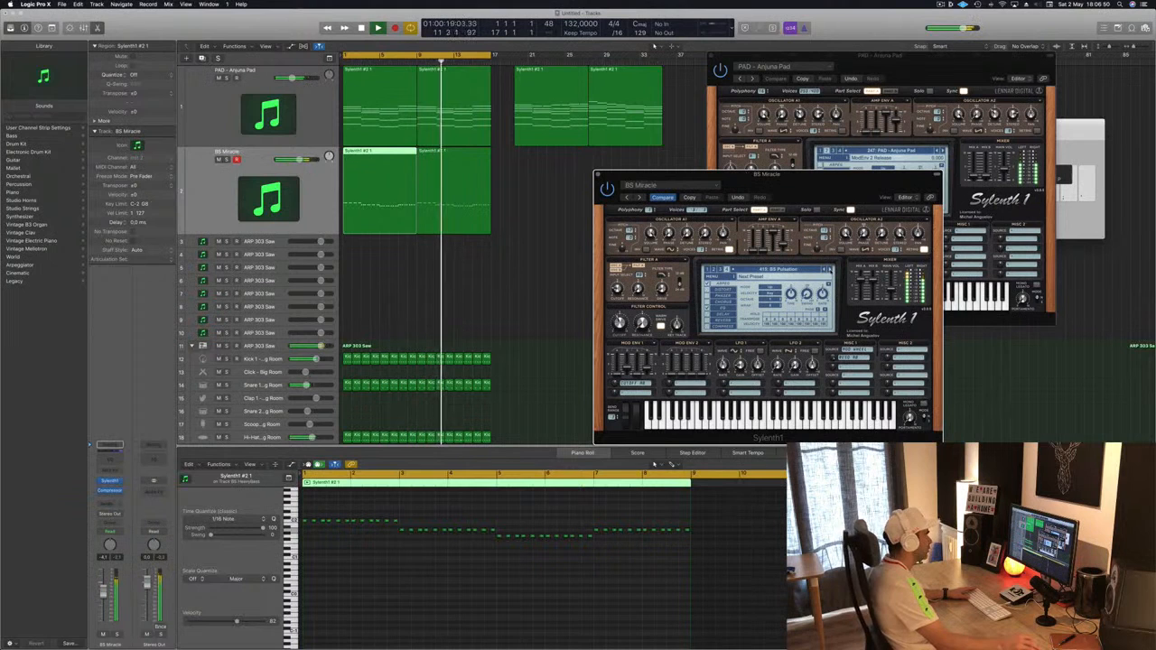
click(830, 269)
click(830, 269)
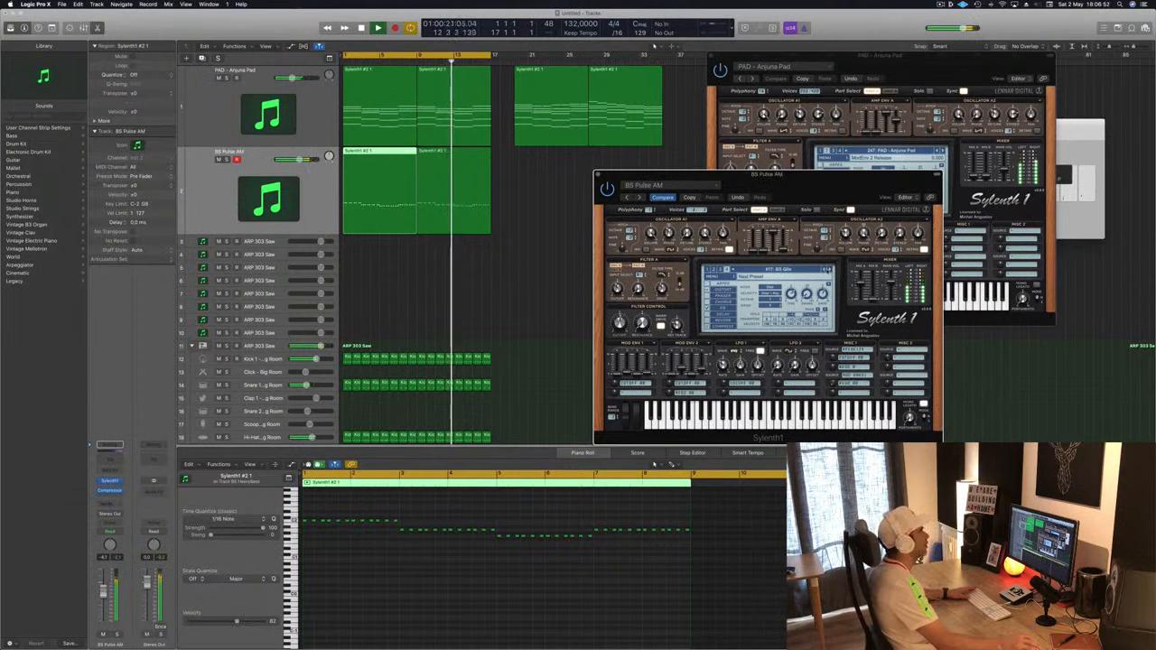
Load the BS Another Moog preset again in the bass Sylenth1 and close its window
click(768, 269)
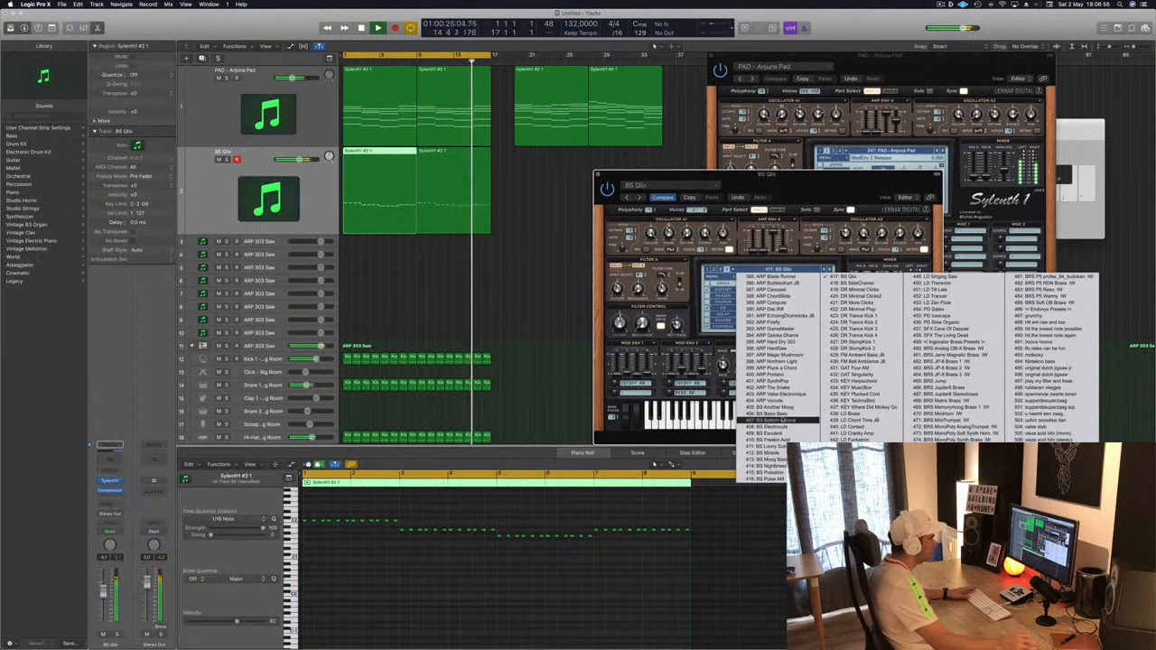
click(788, 409)
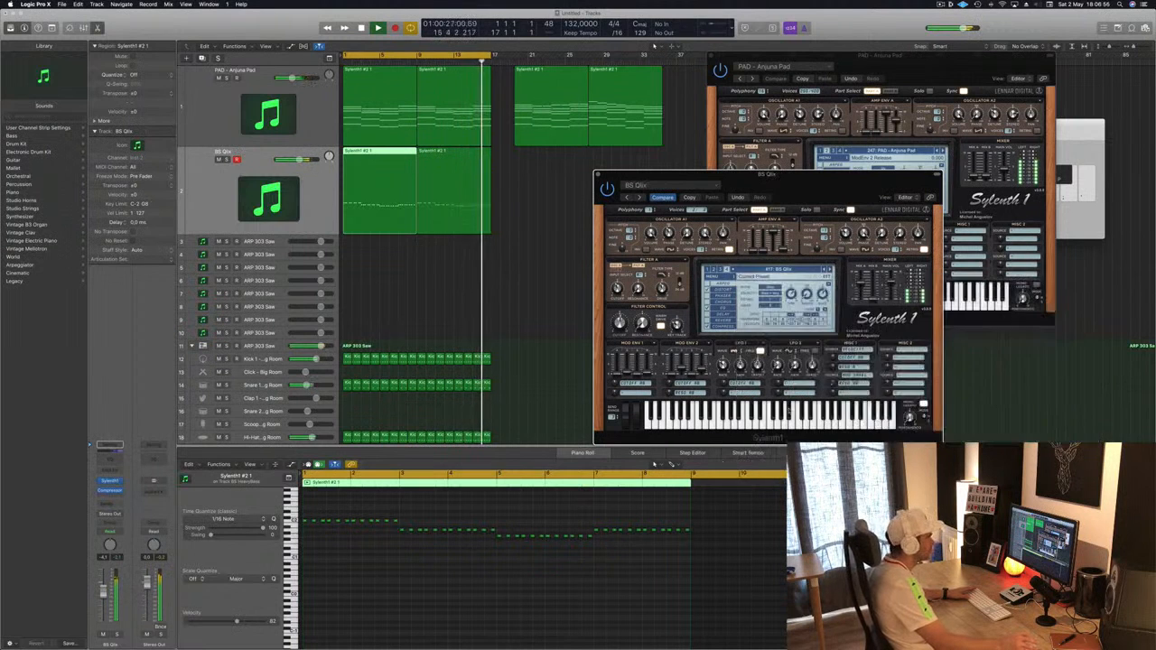
drag(841, 183, 781, 200)
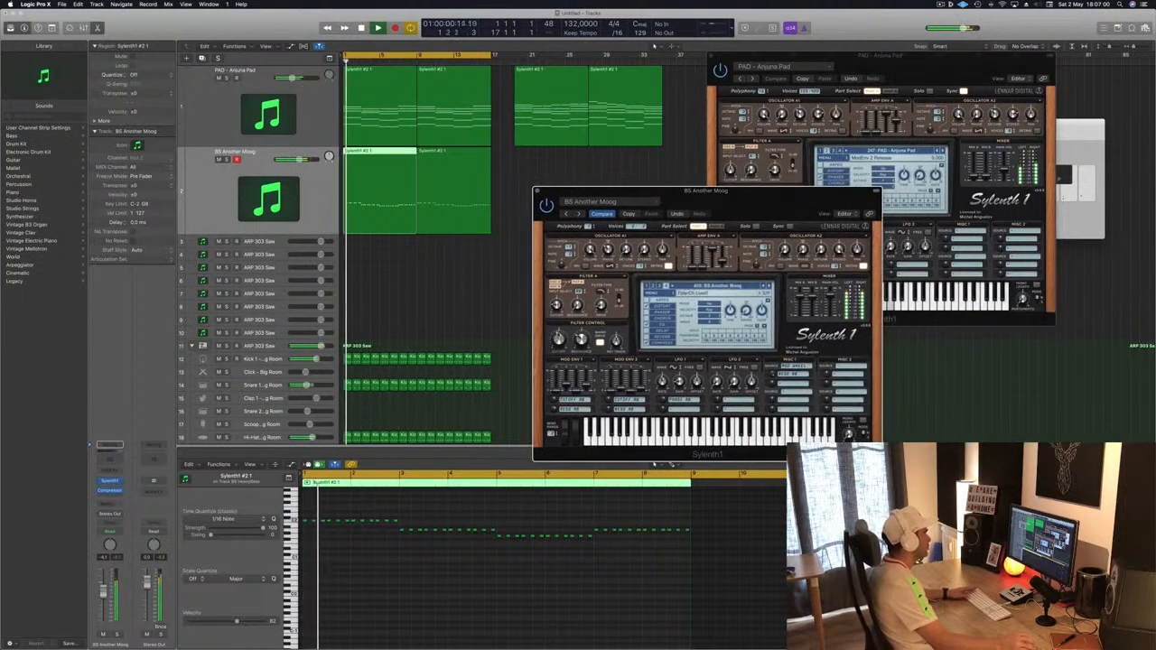
drag(705, 192, 747, 193)
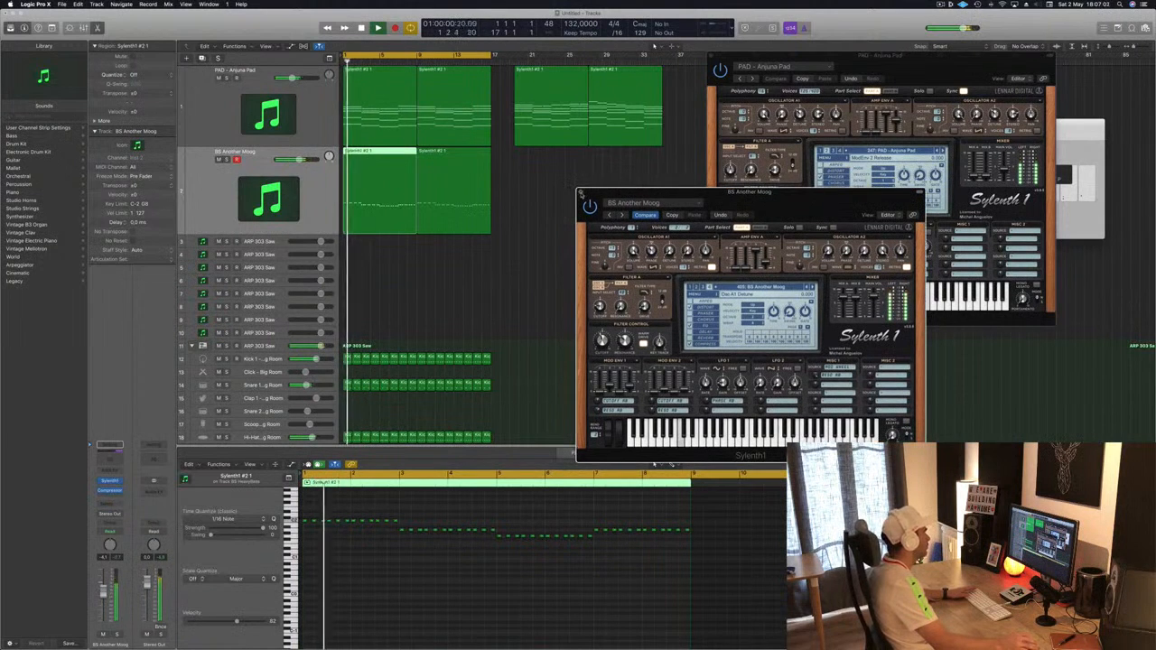
click(580, 193)
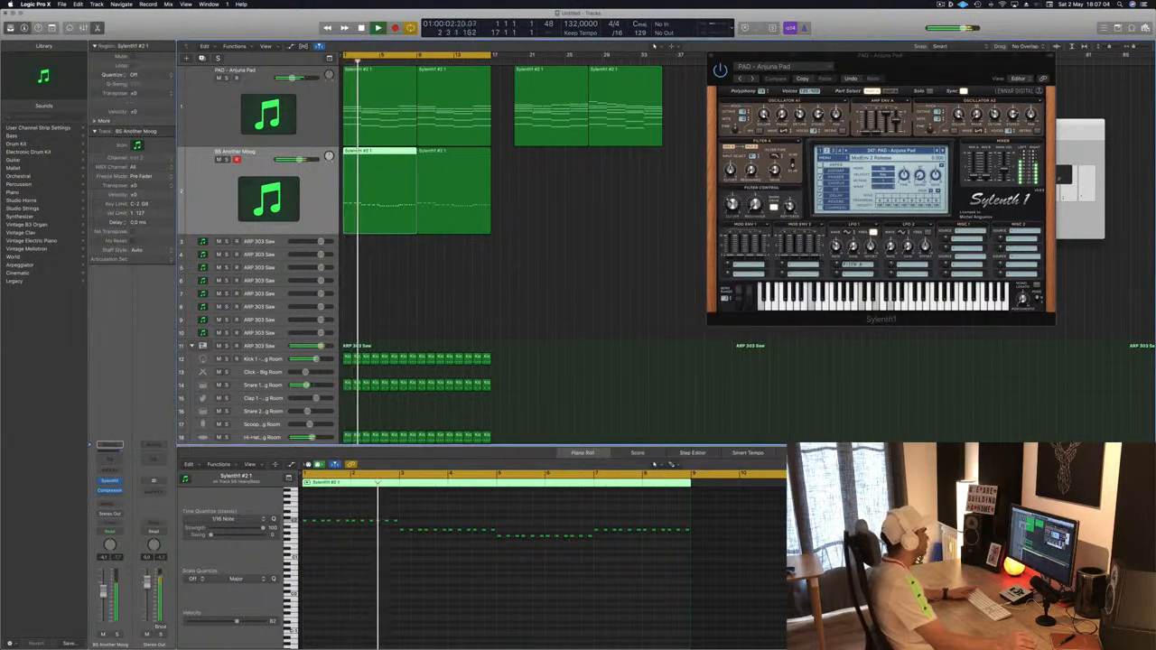
click(618, 319)
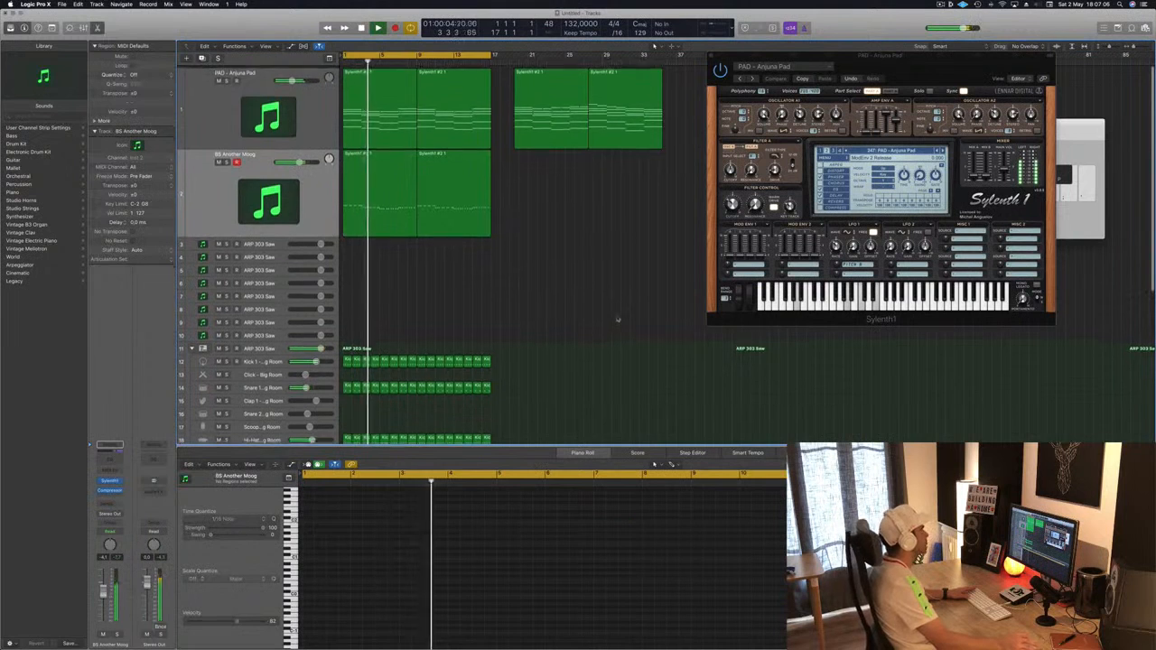
Stop playback, move the first pad region to the third track and copy the second pad region into the gap it leaves
click(366, 118)
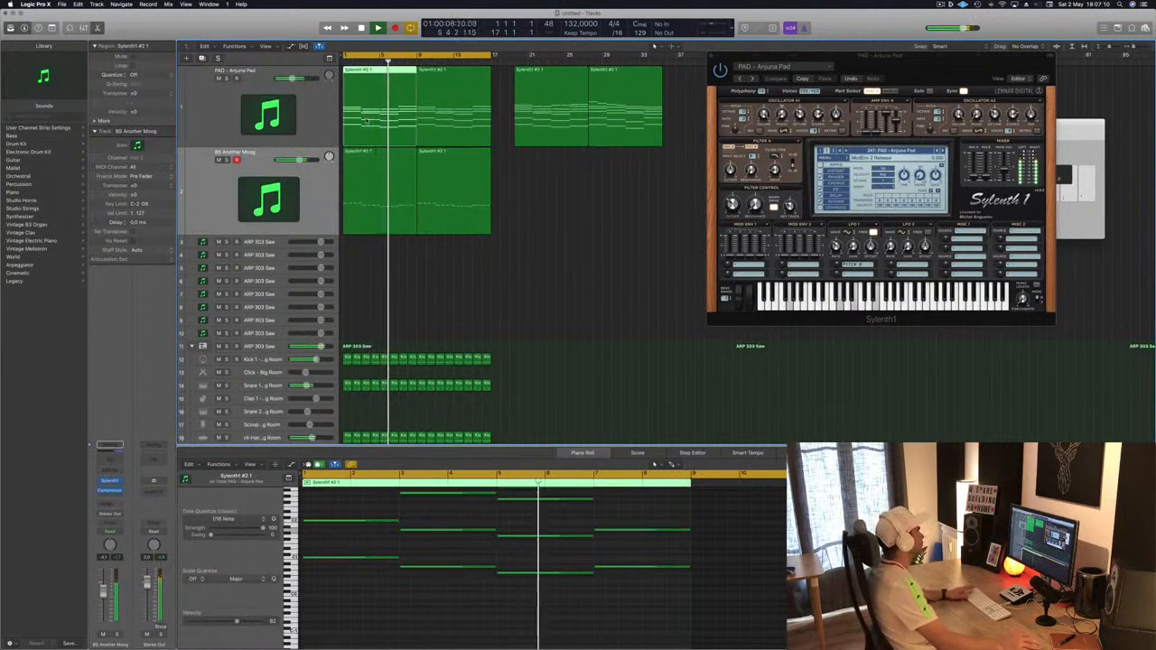
key(space)
drag(366, 118, 278, 243)
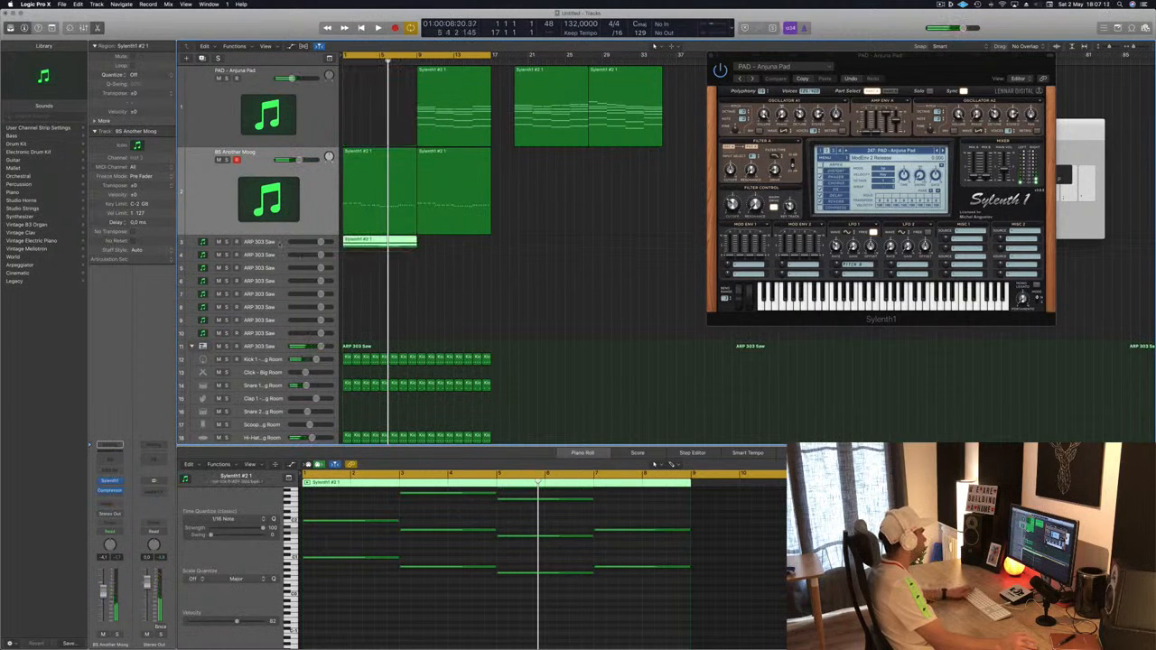
click(279, 244)
drag(431, 109, 356, 111)
Enlarge the third track's height and open its Sylenth1 window beside the arrangement
drag(278, 247, 278, 293)
click(366, 262)
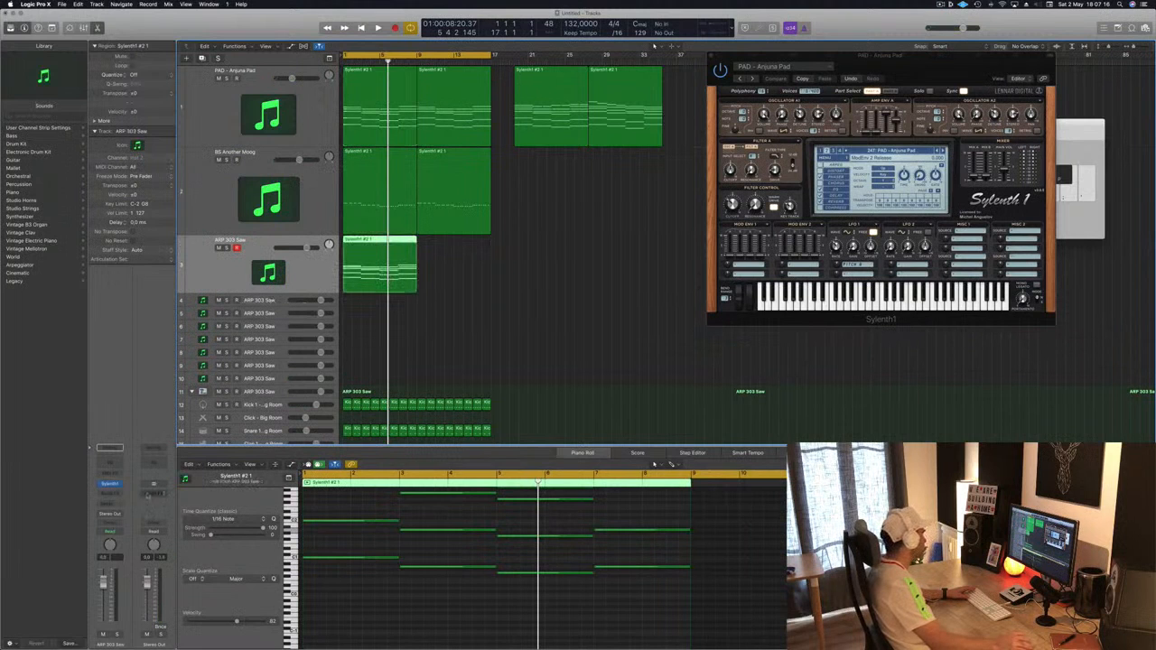
click(109, 484)
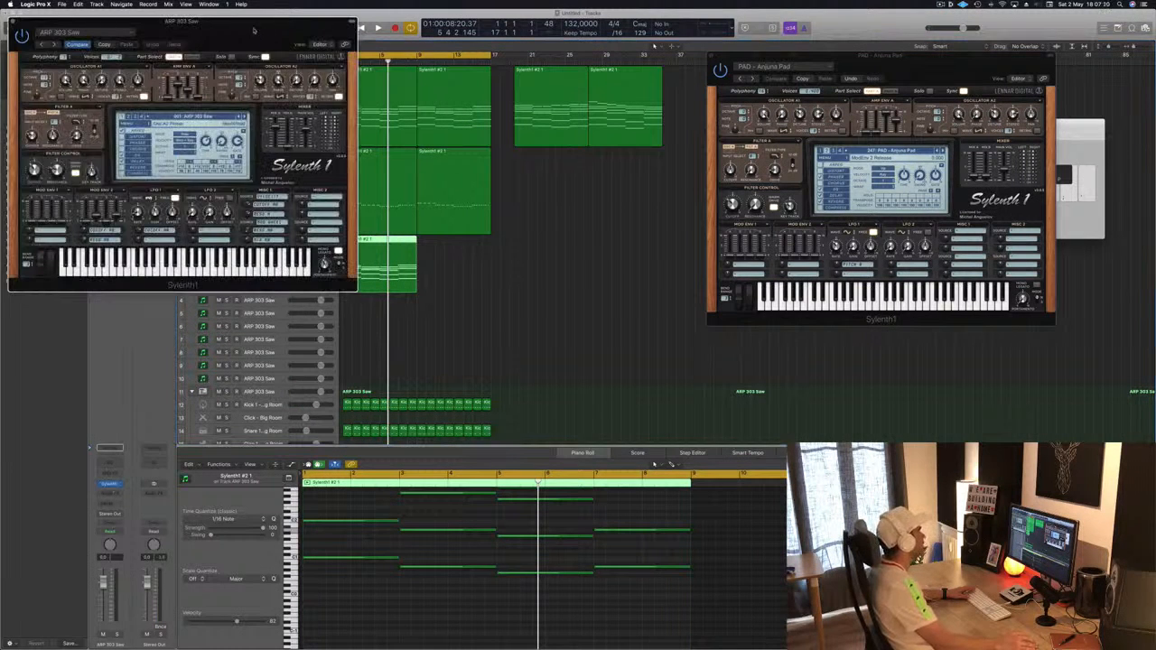
drag(254, 31, 908, 133)
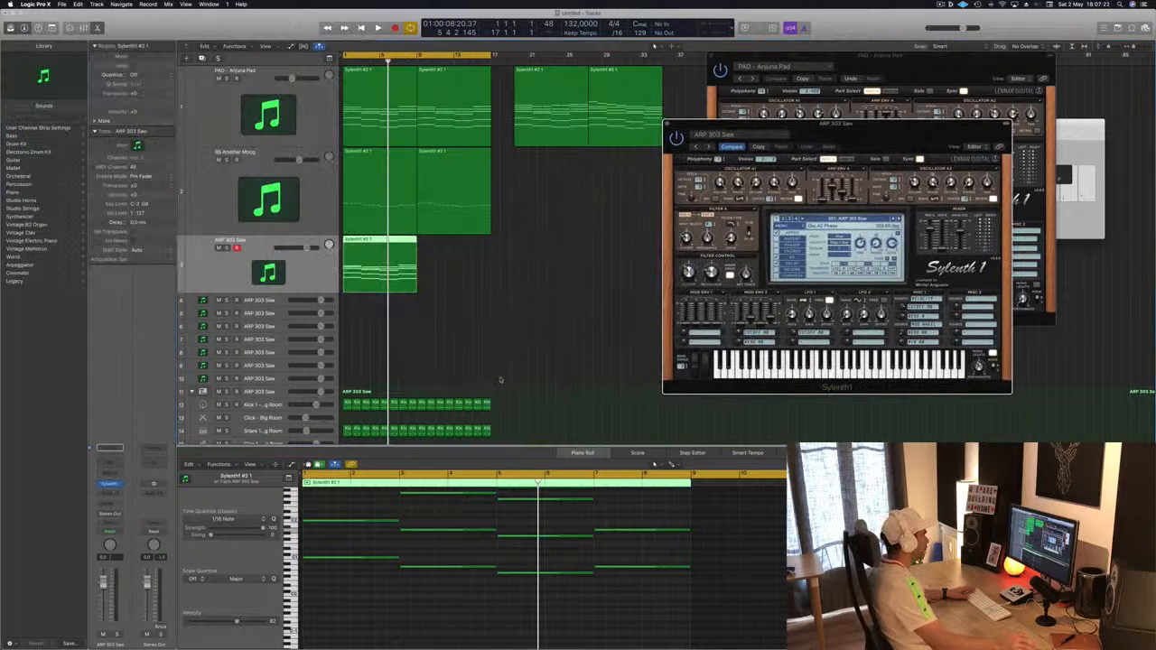
Shorten all notes in the third track's region to one beat and copy them one bar later
scroll(432, 527, up, 5)
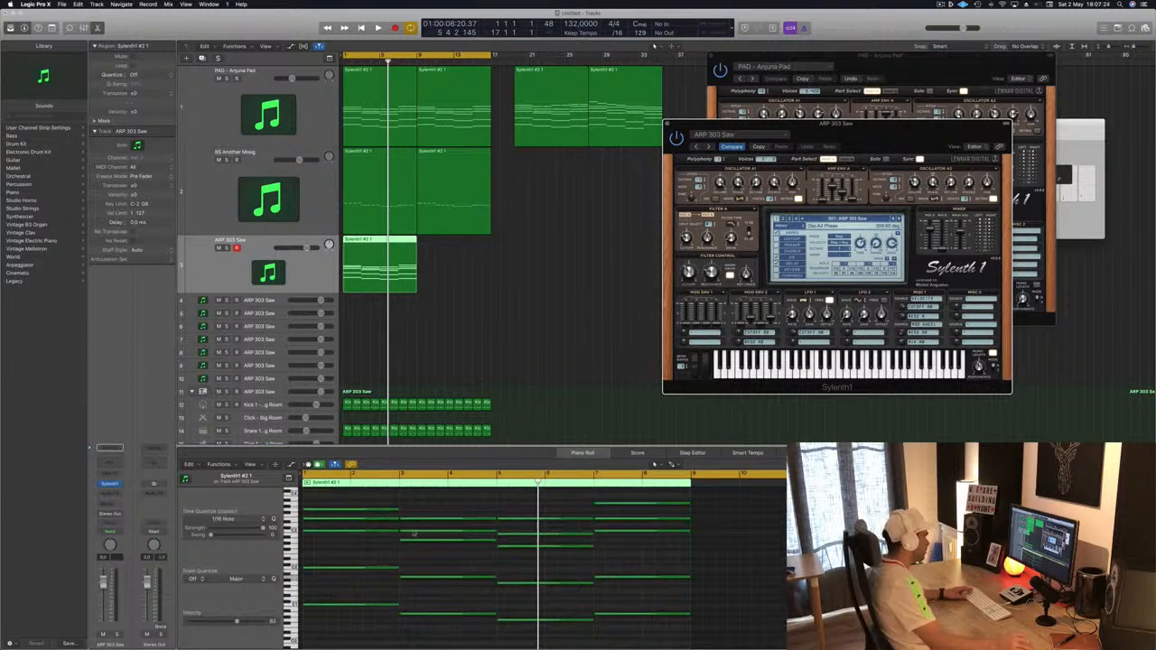
key(super+a)
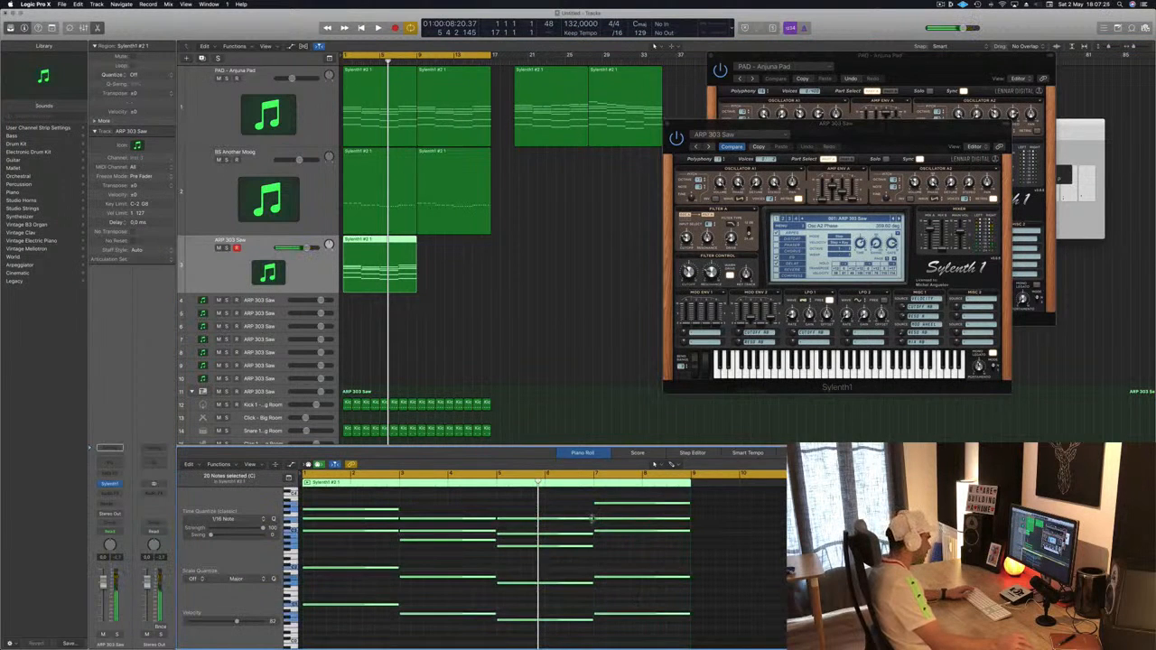
drag(592, 518, 505, 521)
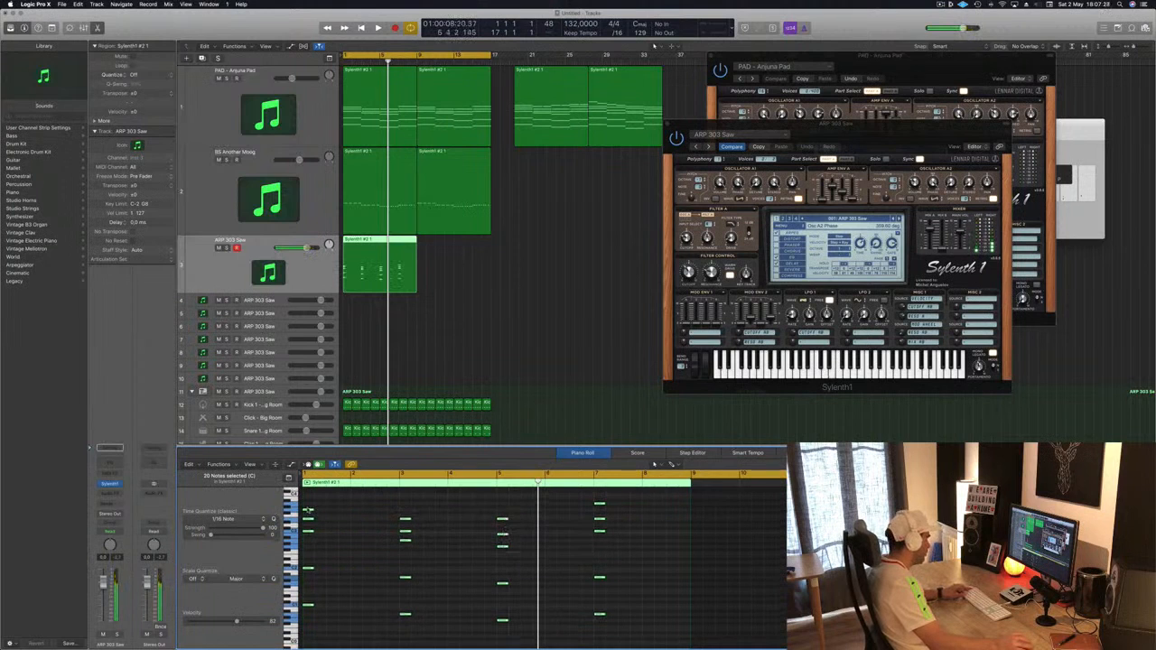
drag(307, 512, 362, 515)
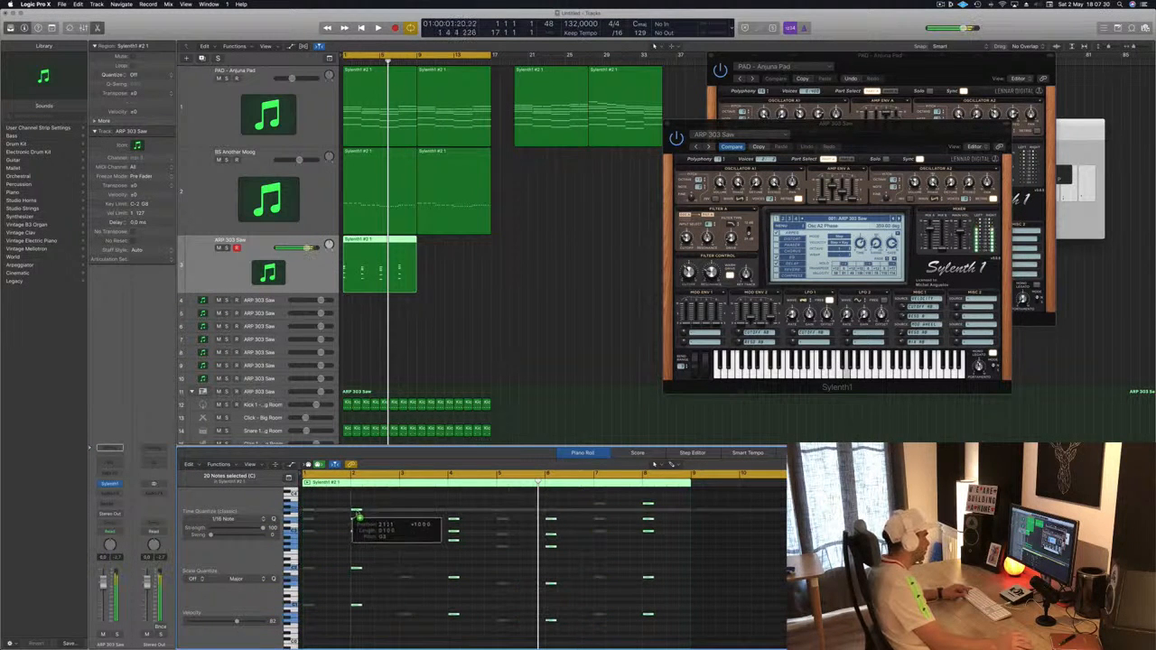
drag(356, 514, 358, 514)
Load the CHRIS G preset bank in the third track's Sylenth1 and move the window clear of the pad's Sylenth1 controls
click(782, 225)
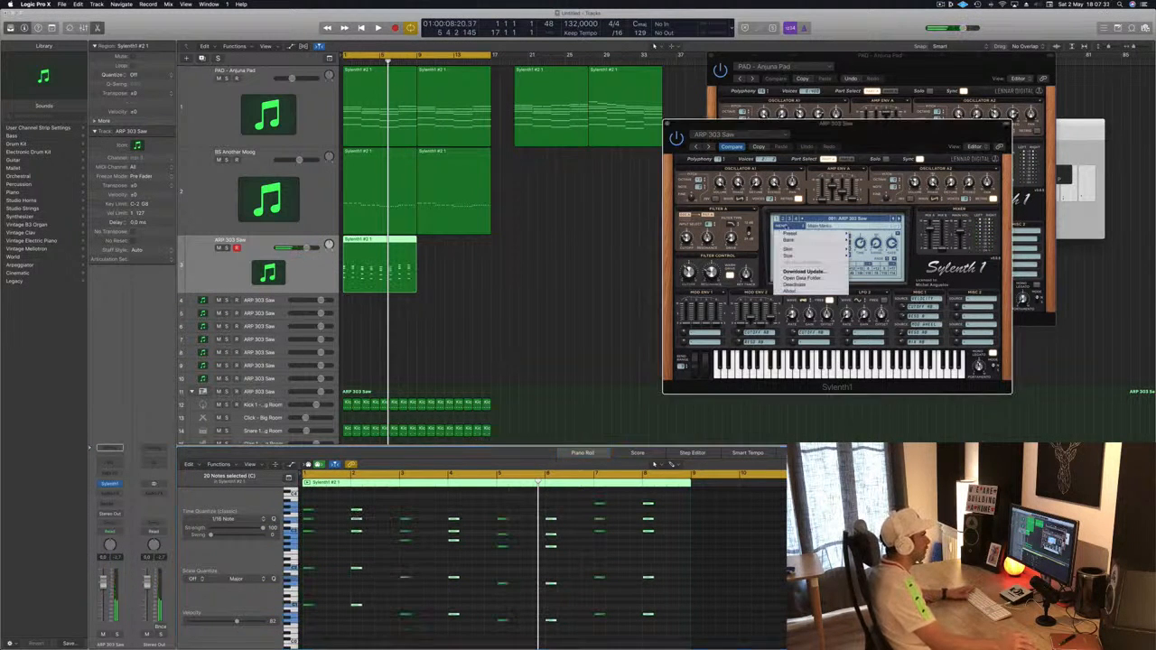
mouse_move(789, 240)
mouse_move(865, 241)
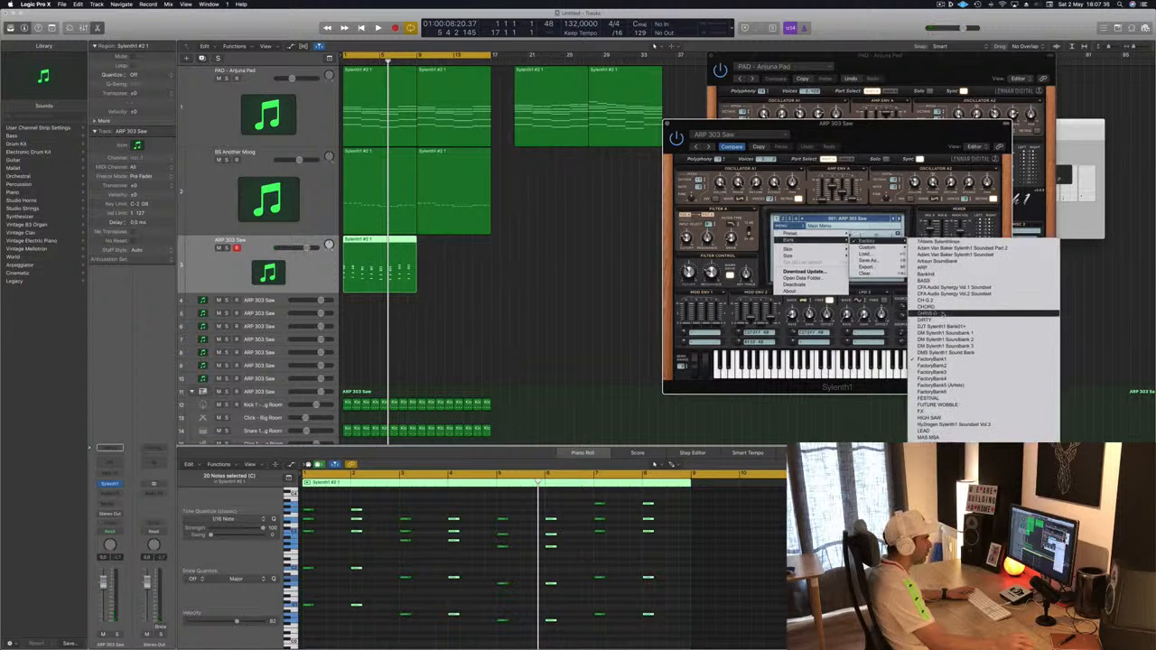
click(943, 314)
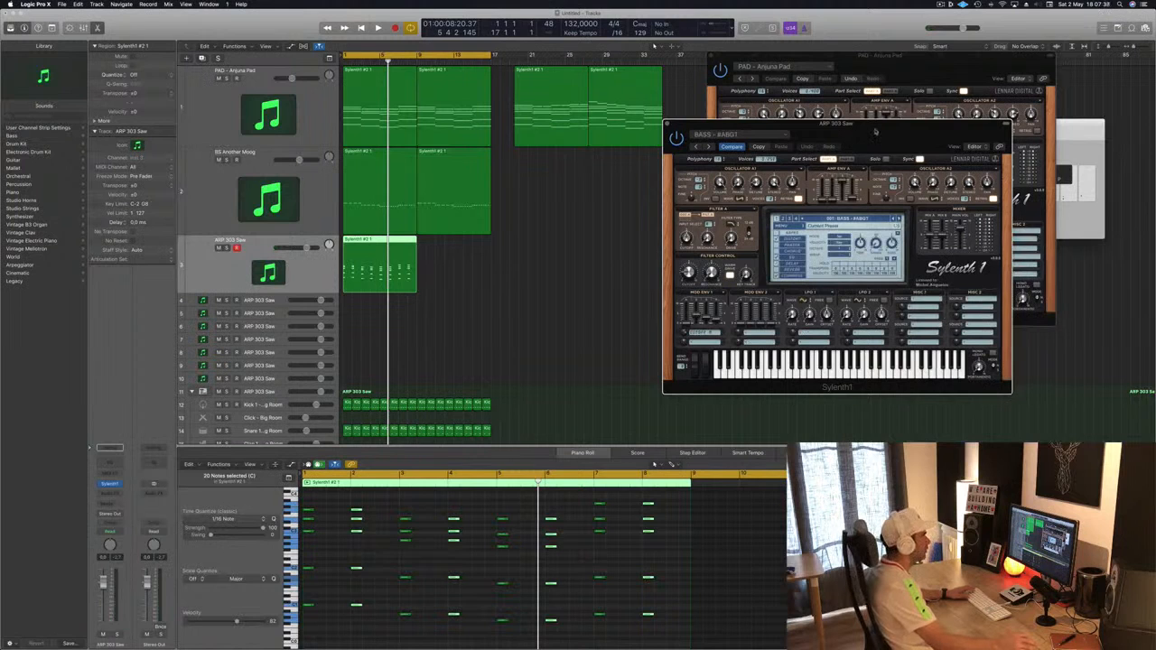
drag(874, 131, 788, 158)
Copy the third track's region directly after itself and play from the start with the track's fader lowered to about -14.0 dB
drag(412, 244, 470, 248)
click(217, 260)
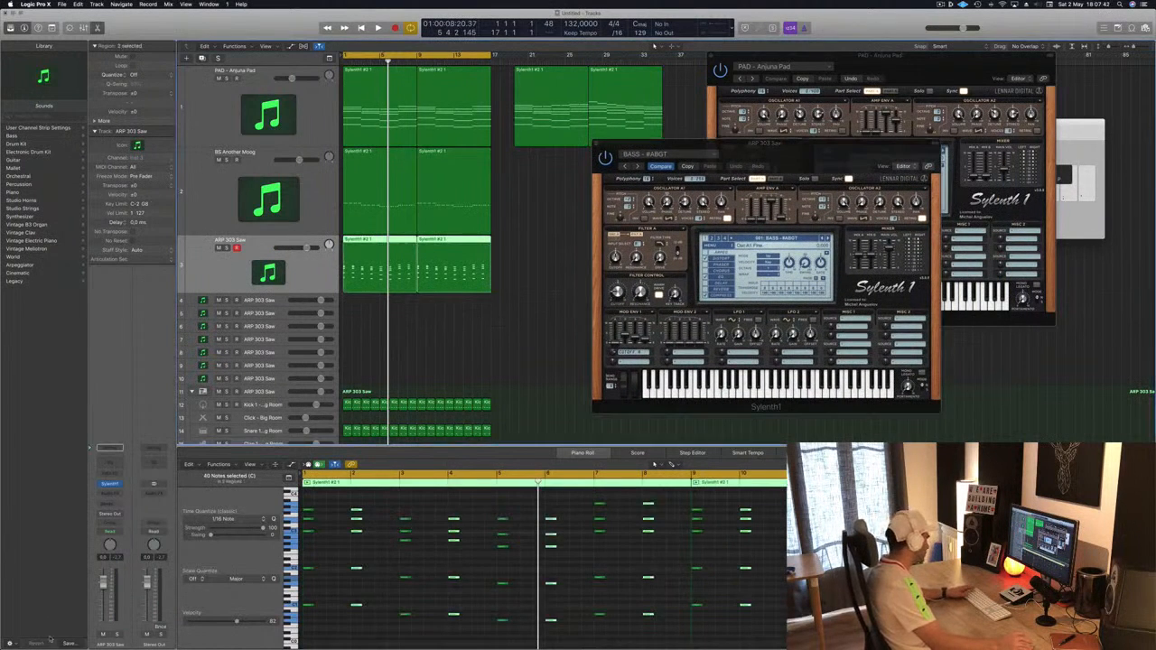
key(Return)
key(space)
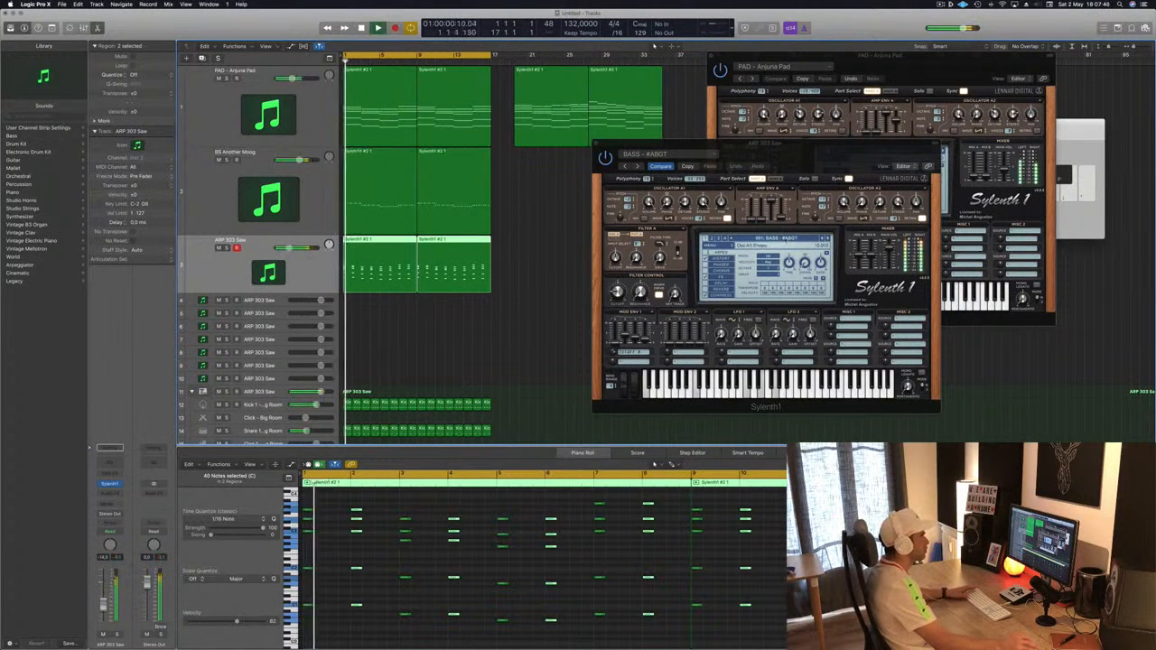
Load the LEAD - Aquamarine preset in the third track's Sylenth1 and raise the track's fader
click(798, 240)
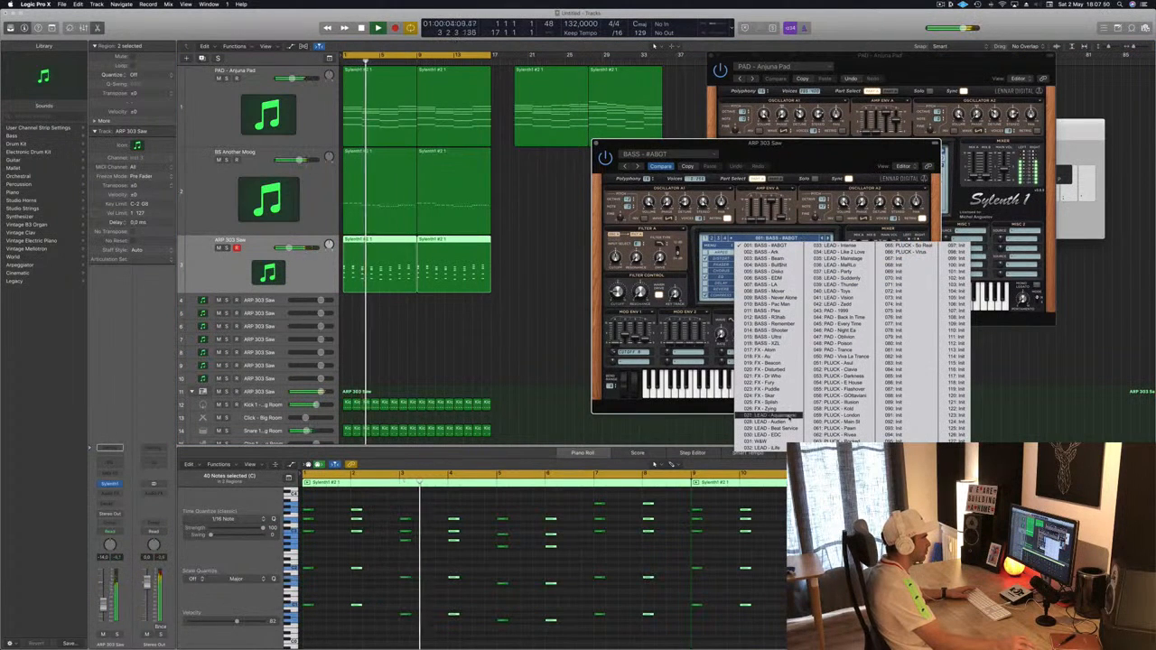
click(764, 416)
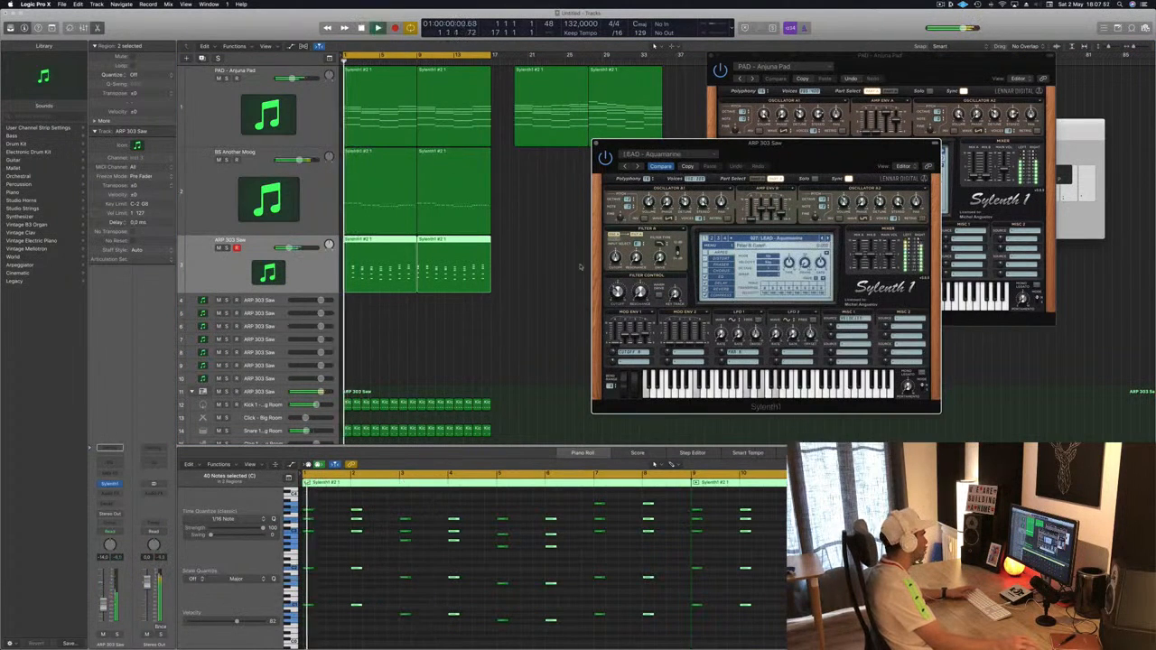
click(104, 604)
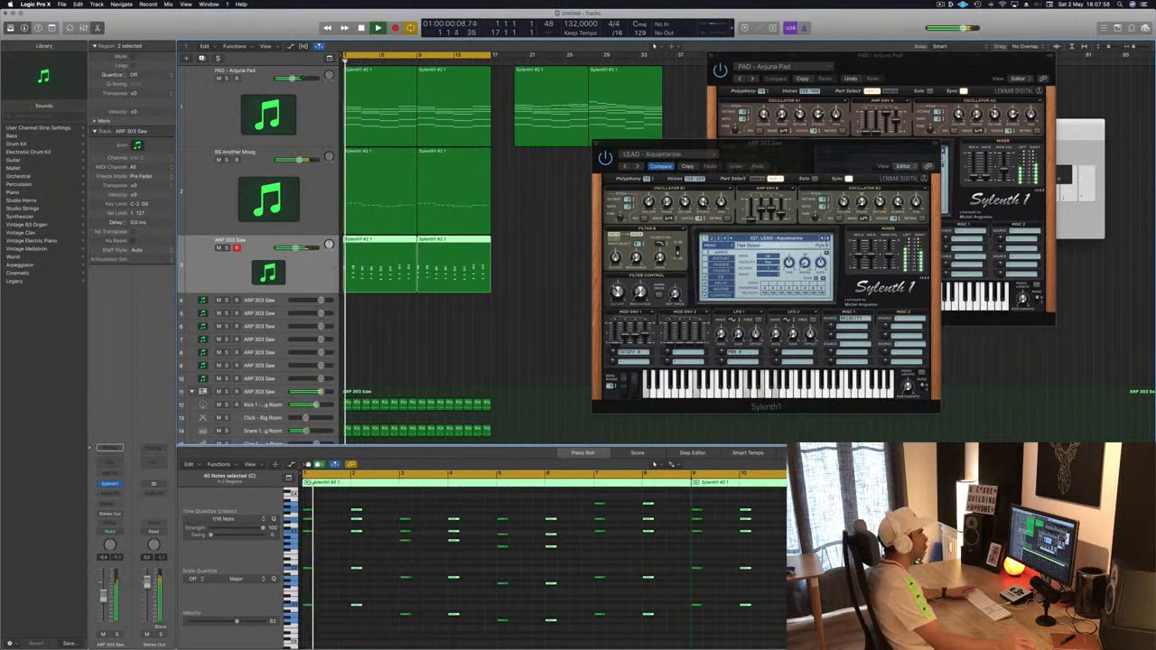
Audition the LEAD - Beat Service and LEAD - iLife presets in the third track's Sylenth1 while lowering the track's fader to about -12.4 dB
click(829, 238)
key(space)
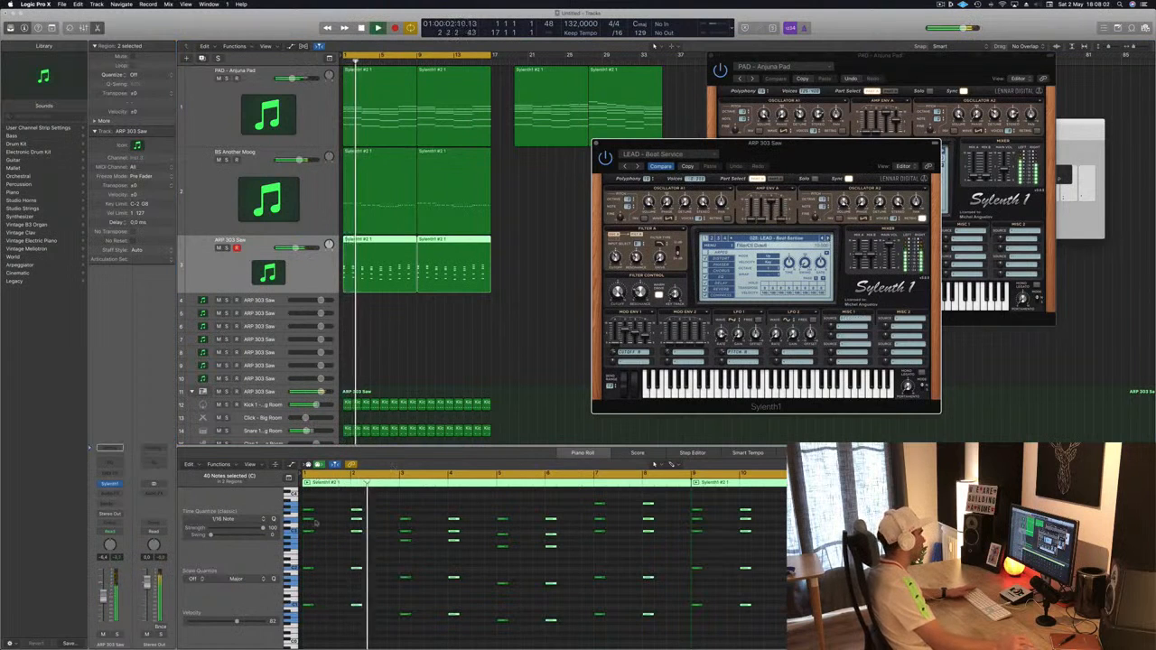
drag(103, 597, 104, 602)
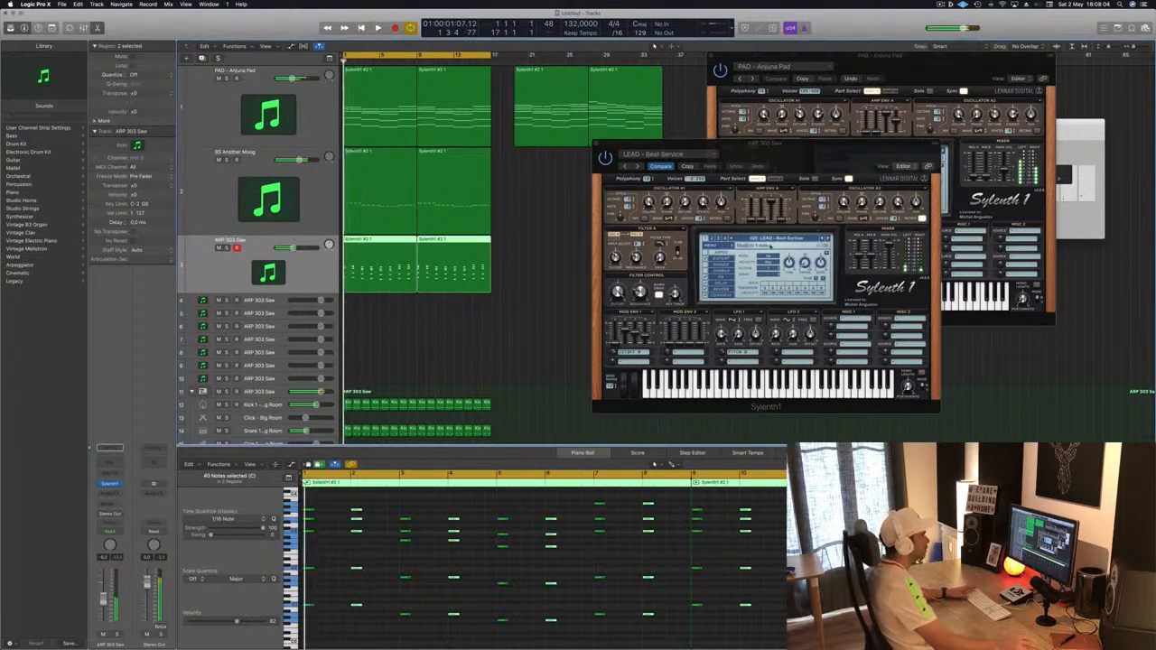
click(829, 238)
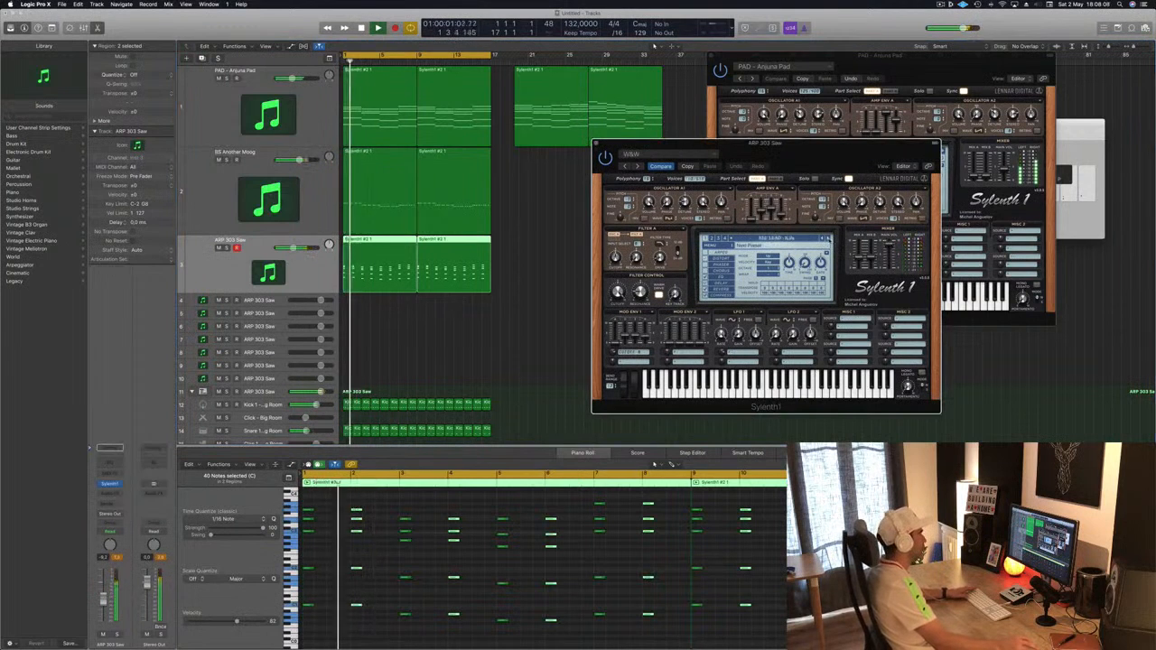
click(103, 600)
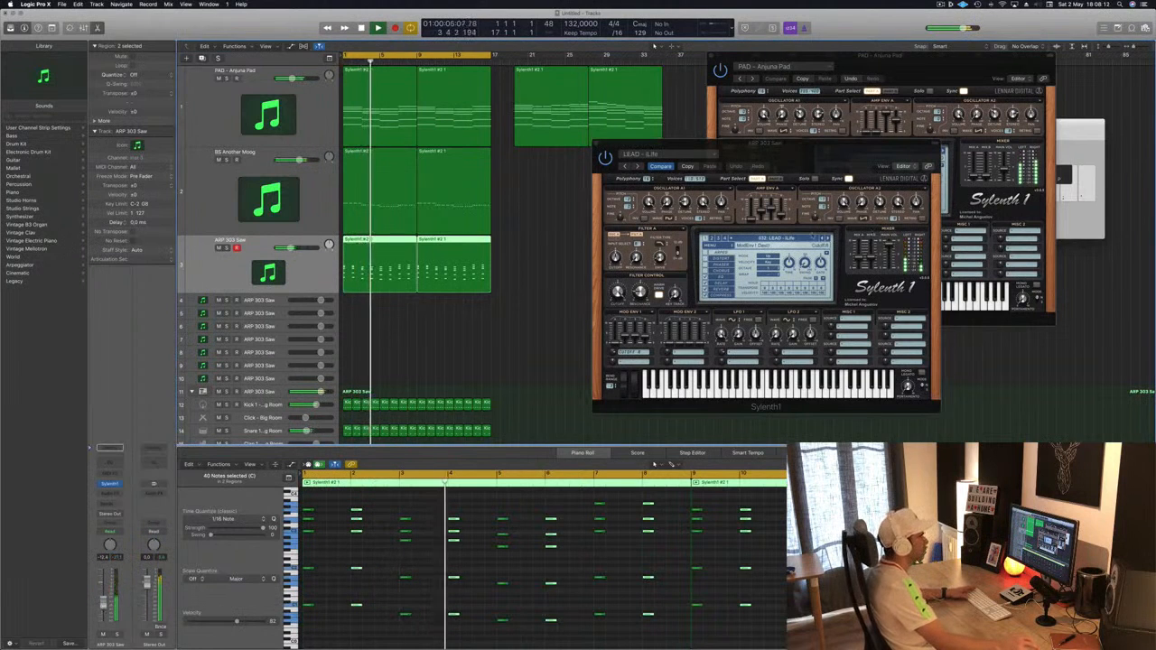
Audition the presets from LEAD - Intense through PAD - 1999 in the third track's Sylenth1, restarting playback between them
click(826, 238)
key(Return)
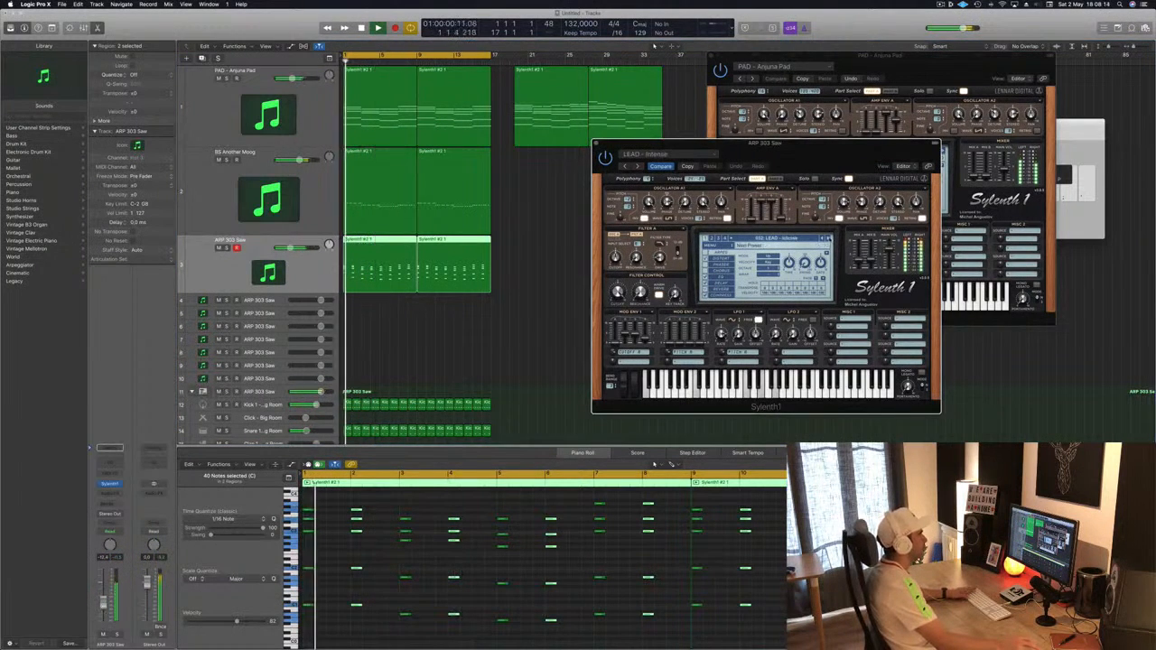
click(826, 238)
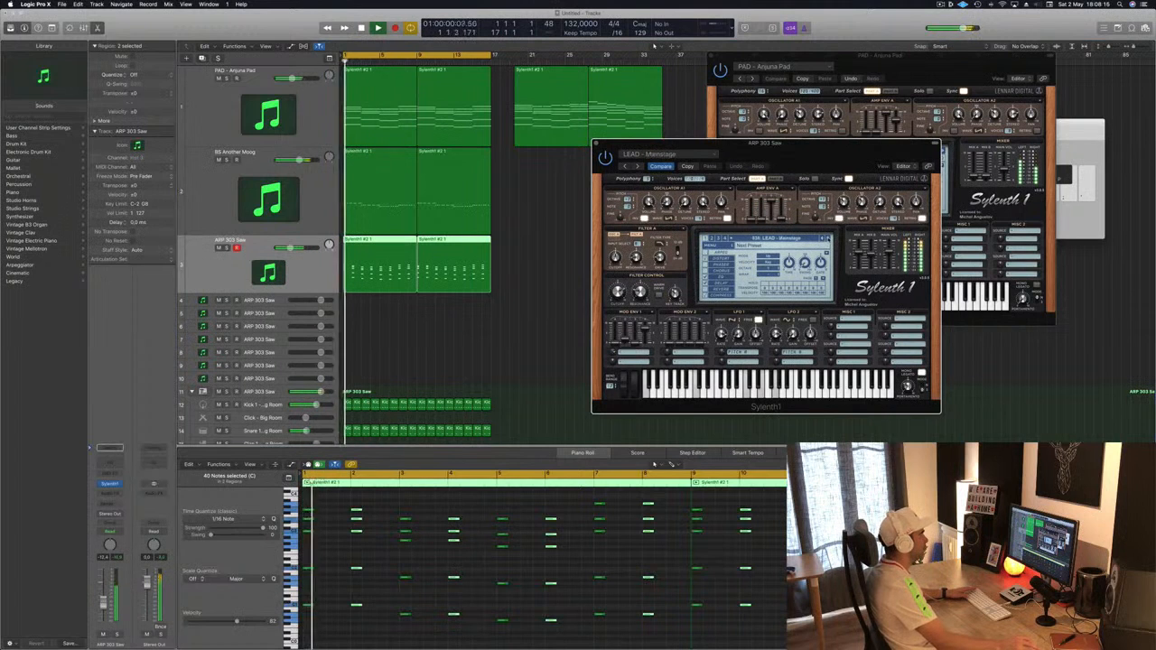
click(828, 239)
key(Return)
click(827, 239)
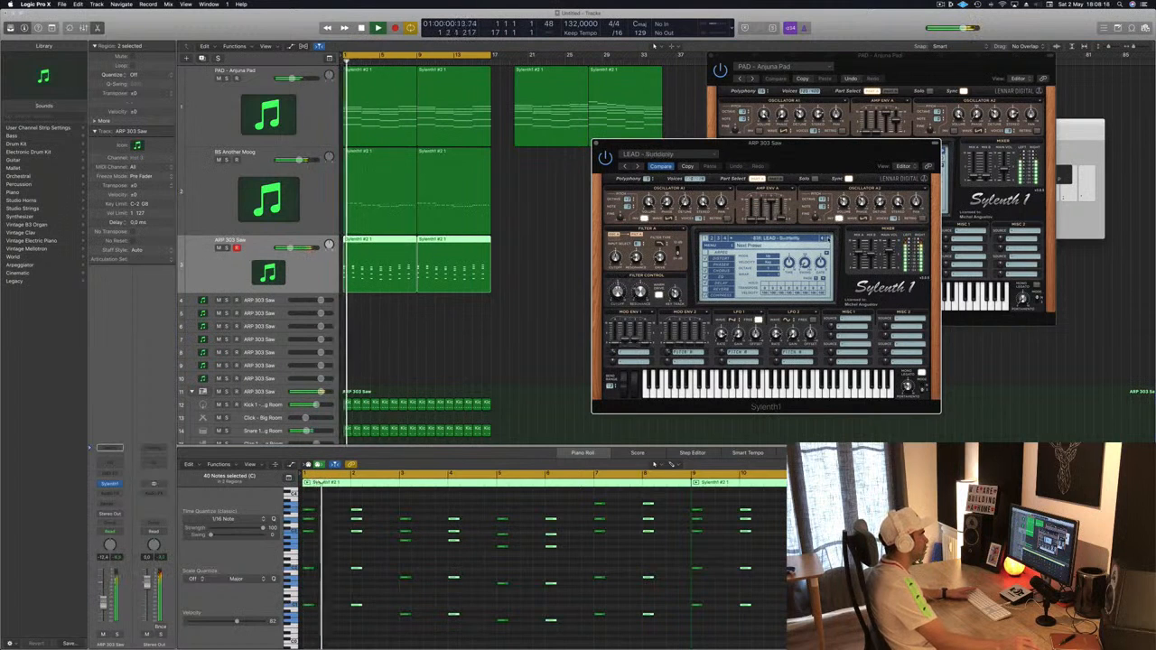
key(Return)
click(827, 239)
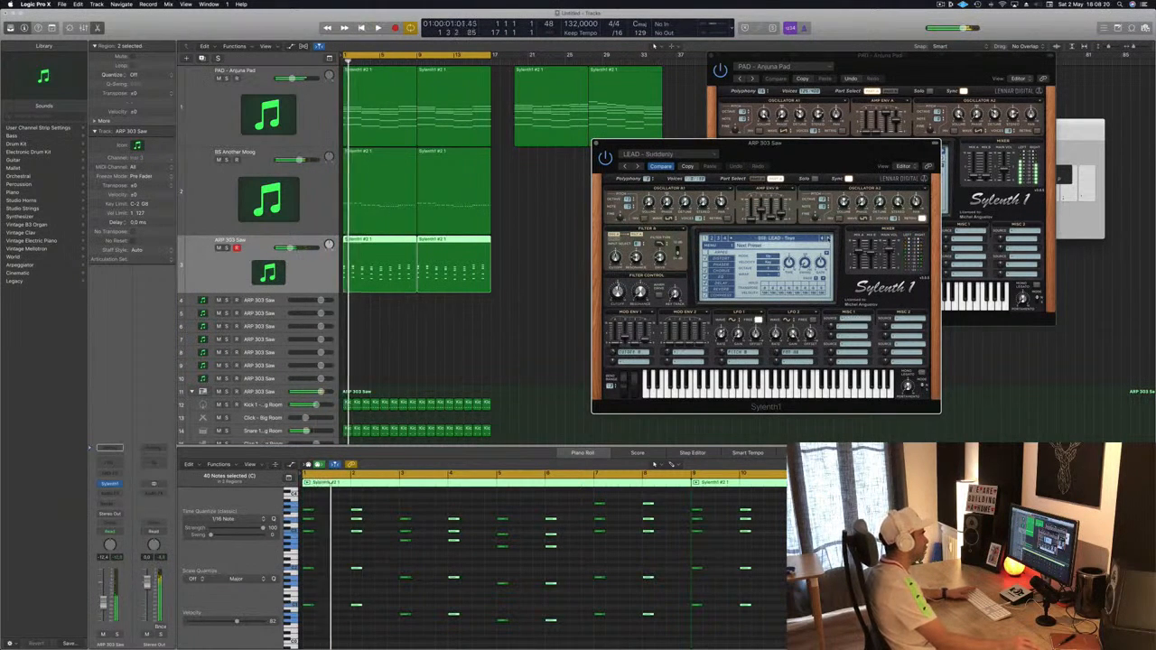
click(827, 239)
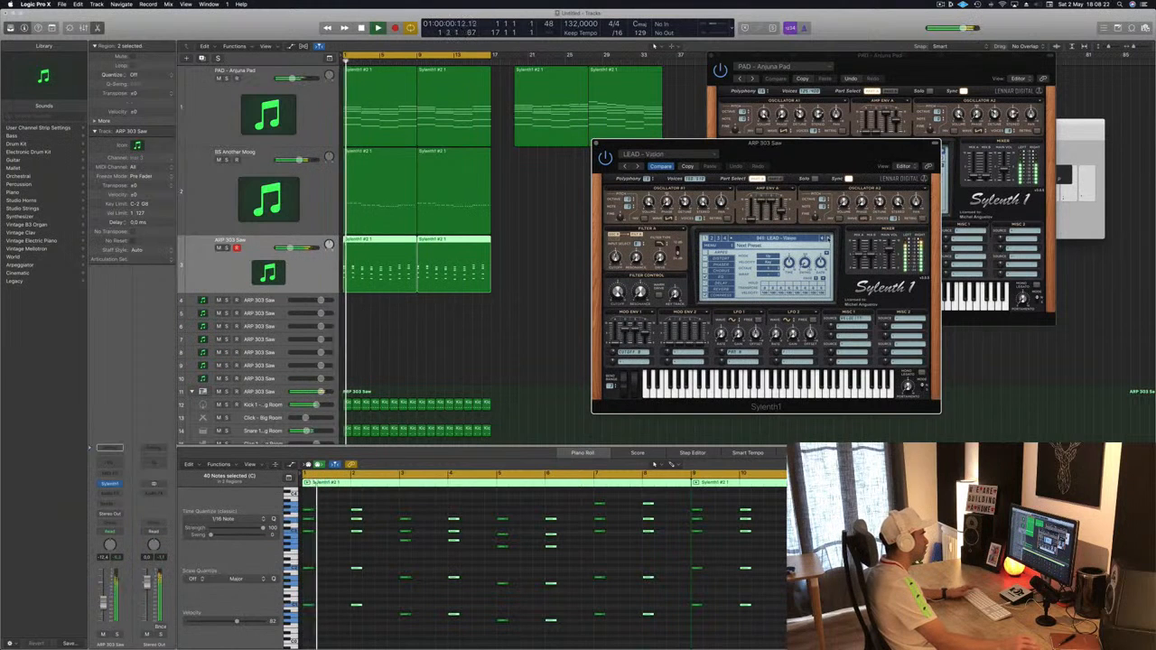
key(Return)
click(824, 239)
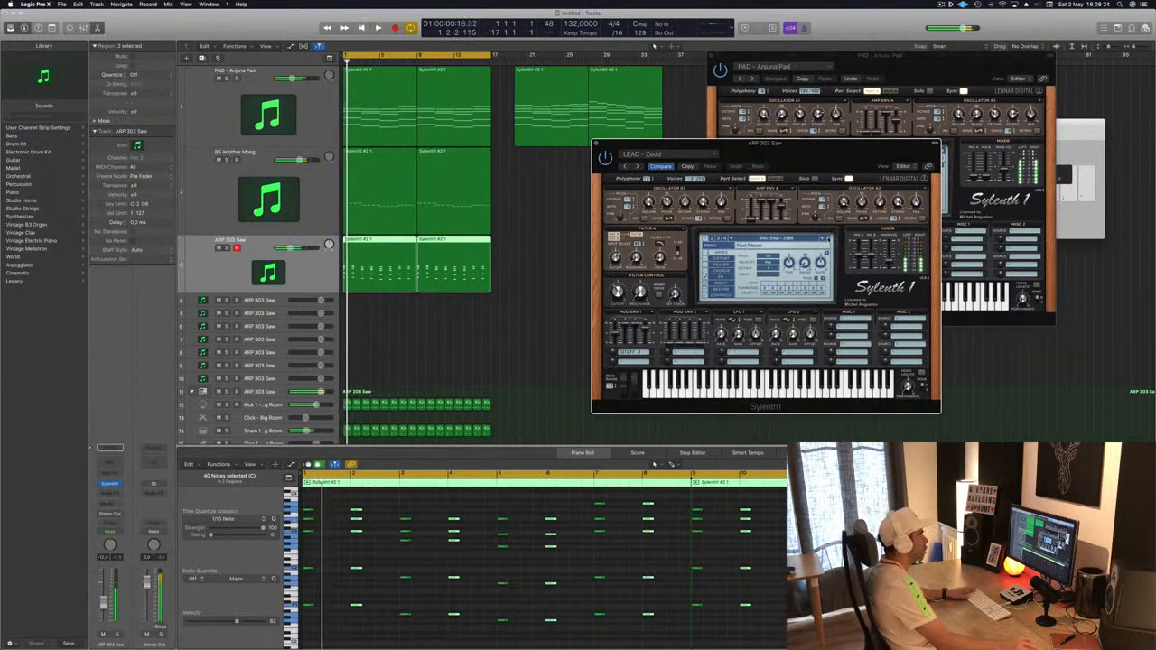
click(824, 238)
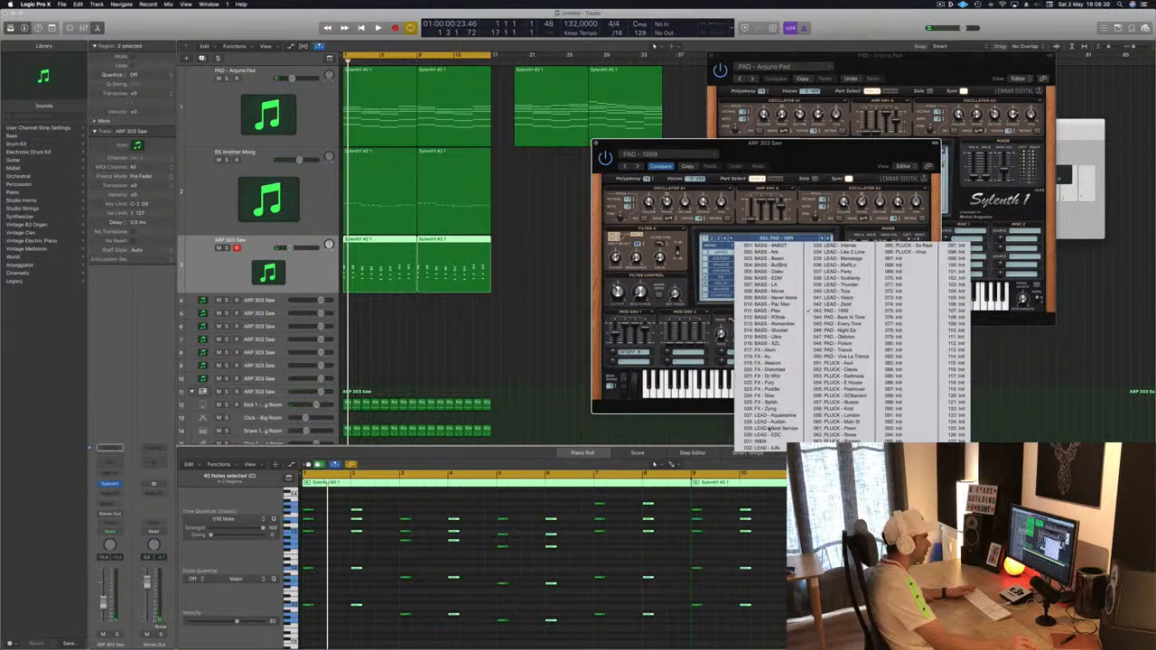
Load the LEAD - Aquamarine preset in the third track's Sylenth1 again, raise the track's fader and play from the start
click(770, 415)
key(space)
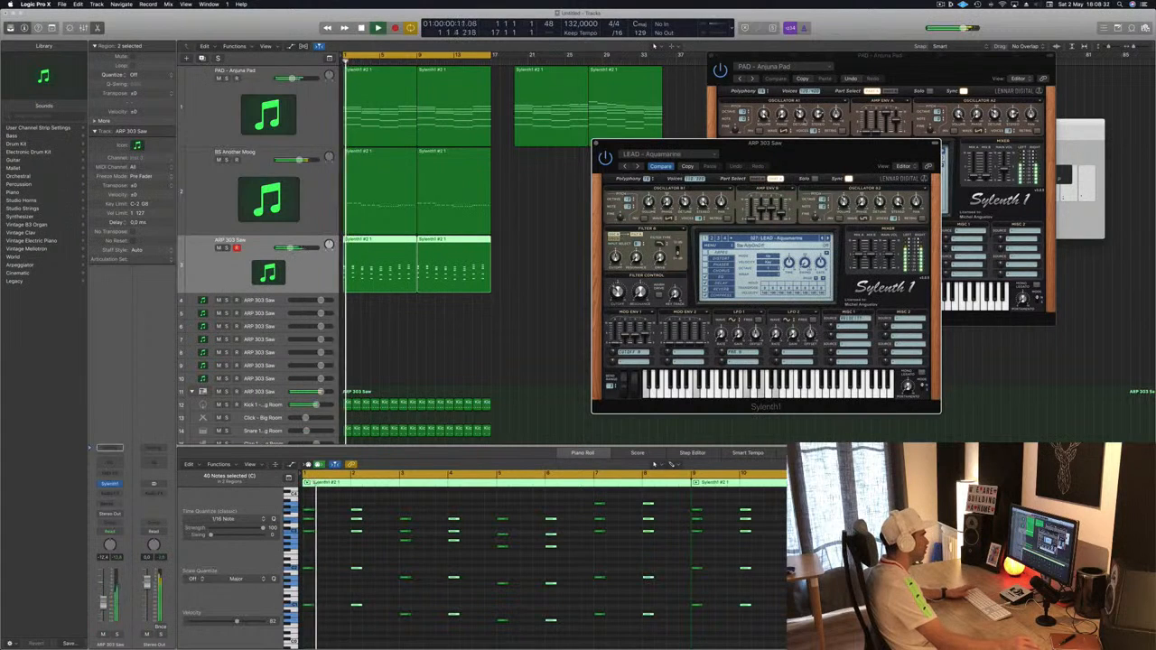
drag(103, 605, 104, 594)
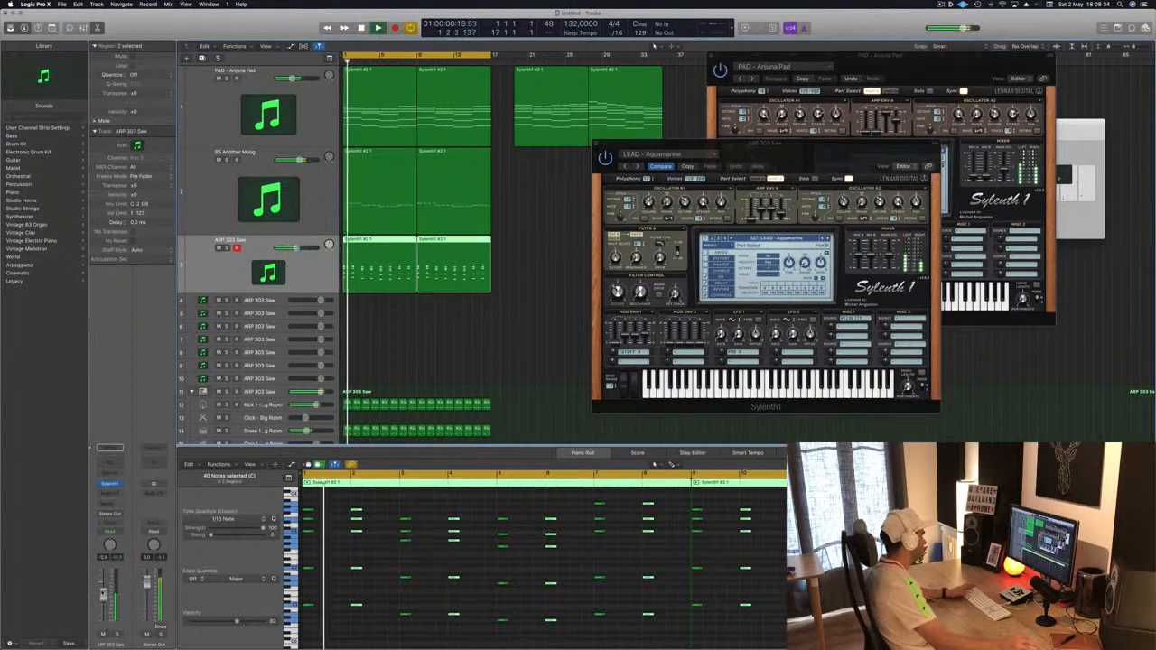
key(space)
key(space)
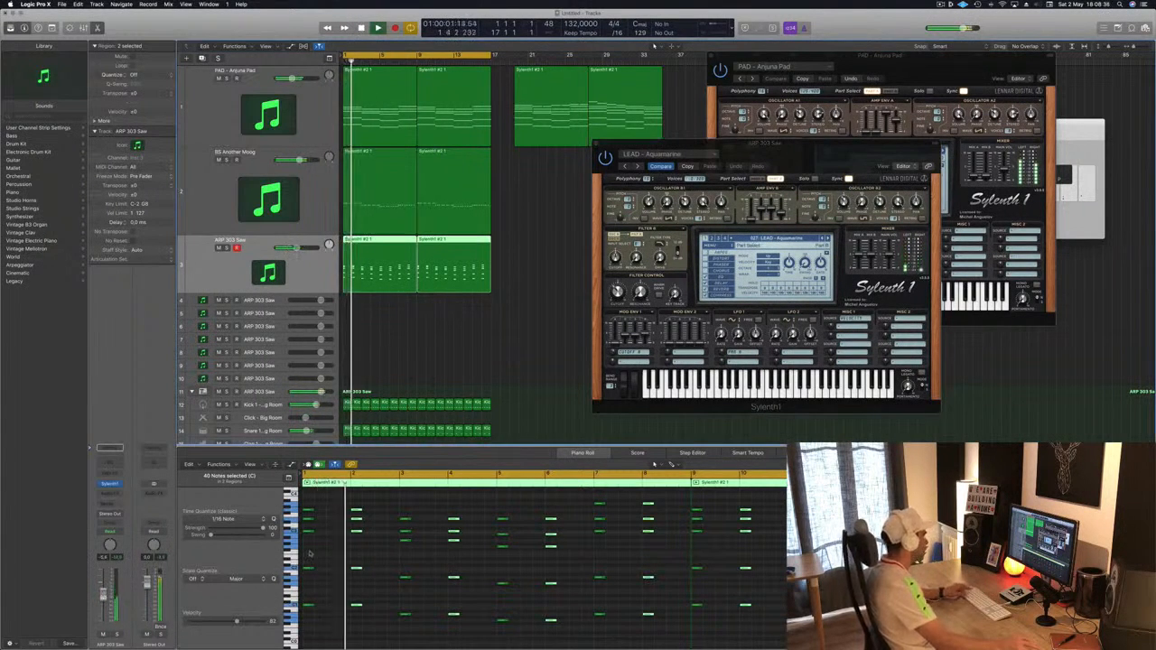
Select all notes in both of the third track's regions and place a copy of each chord shortly after the original
key(super+a)
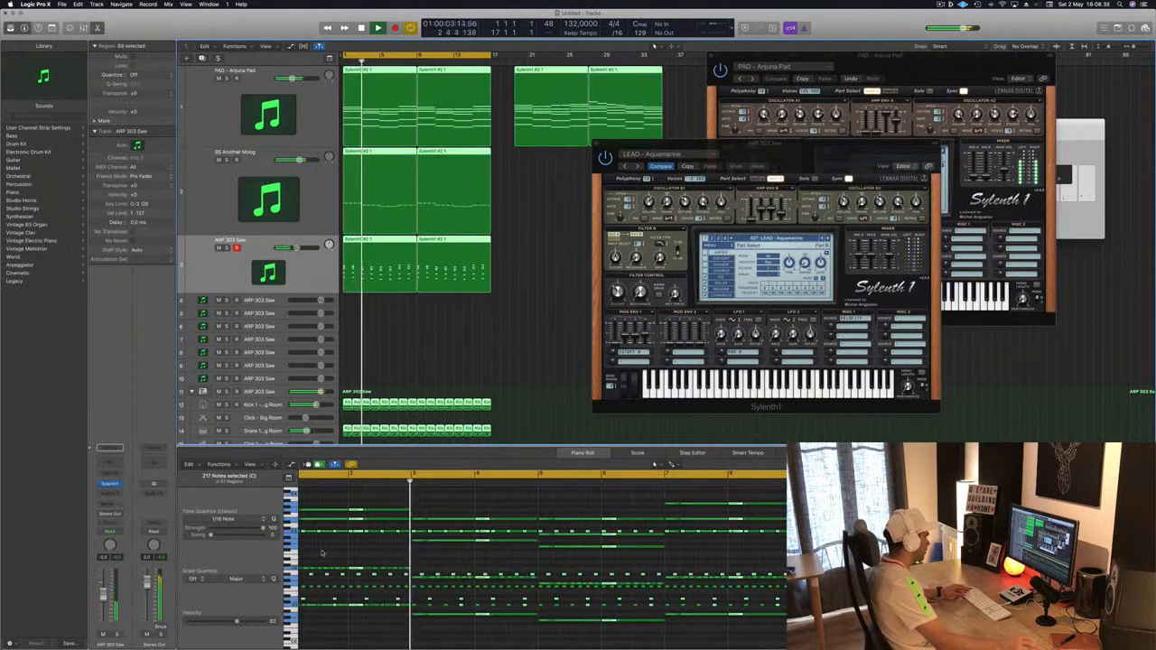
drag(540, 264, 340, 279)
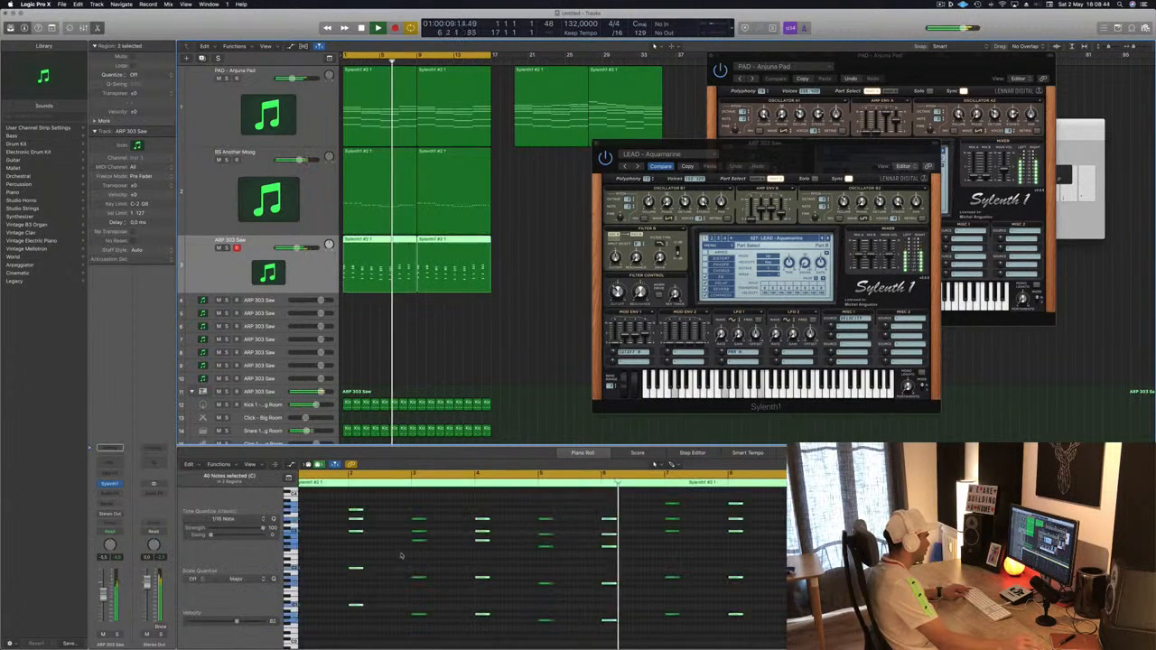
scroll(400, 555, down, 3)
click(439, 551)
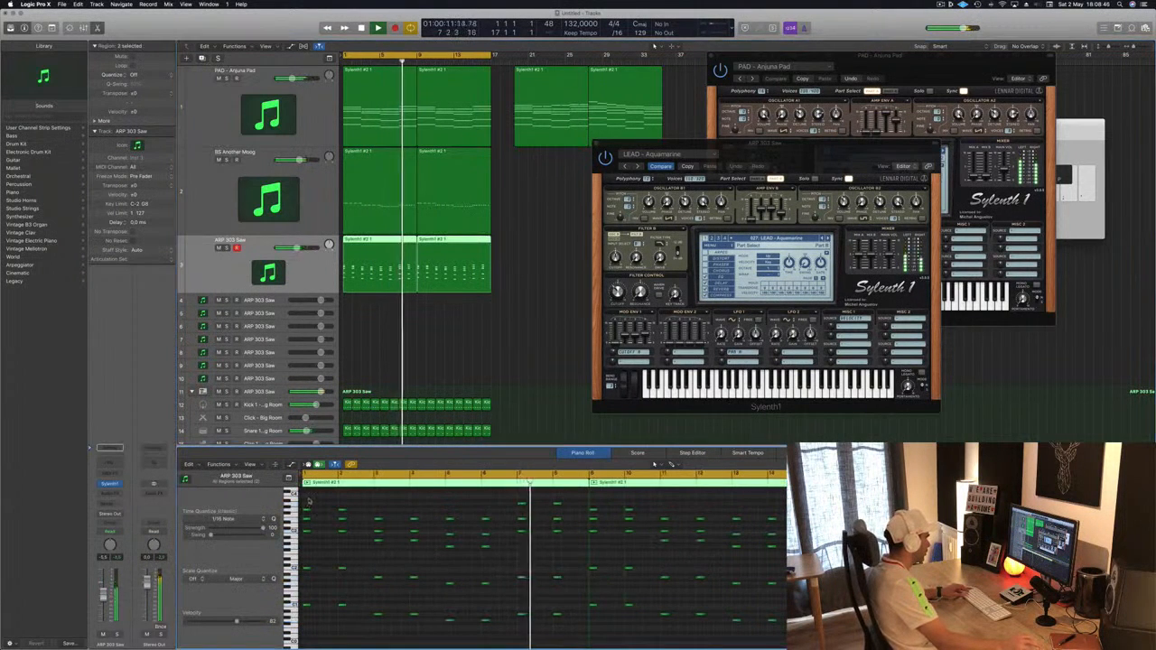
drag(305, 497, 903, 647)
scroll(352, 578, up, 3)
scroll(334, 555, up, 2)
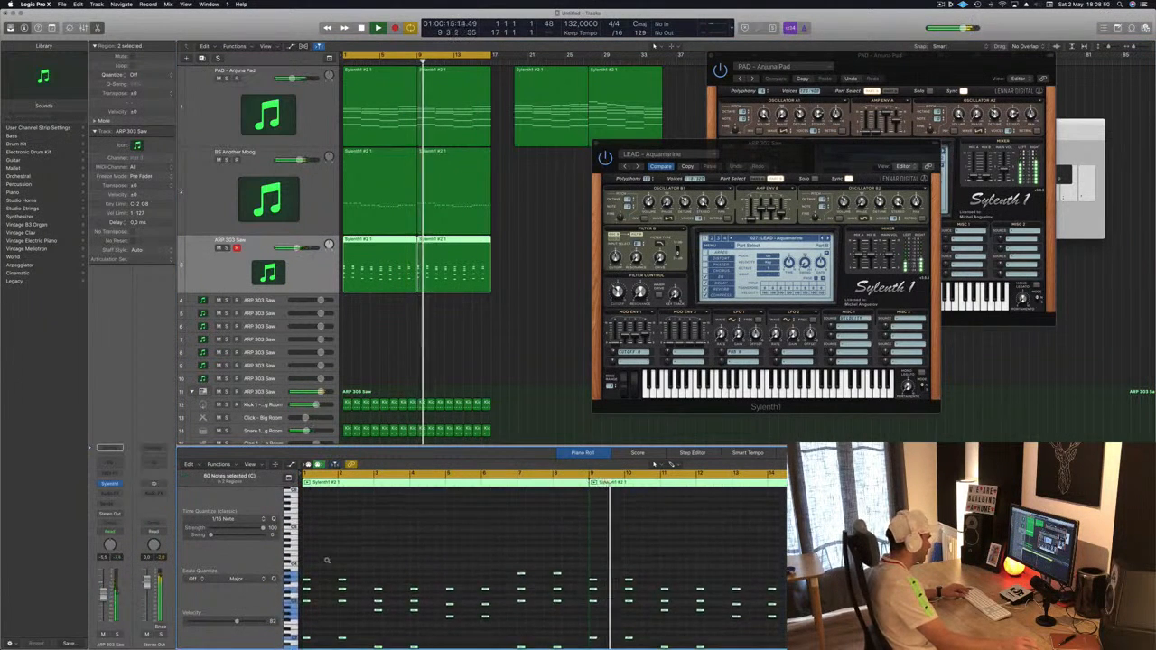
scroll(330, 571, up, 3)
scroll(323, 580, right, 1)
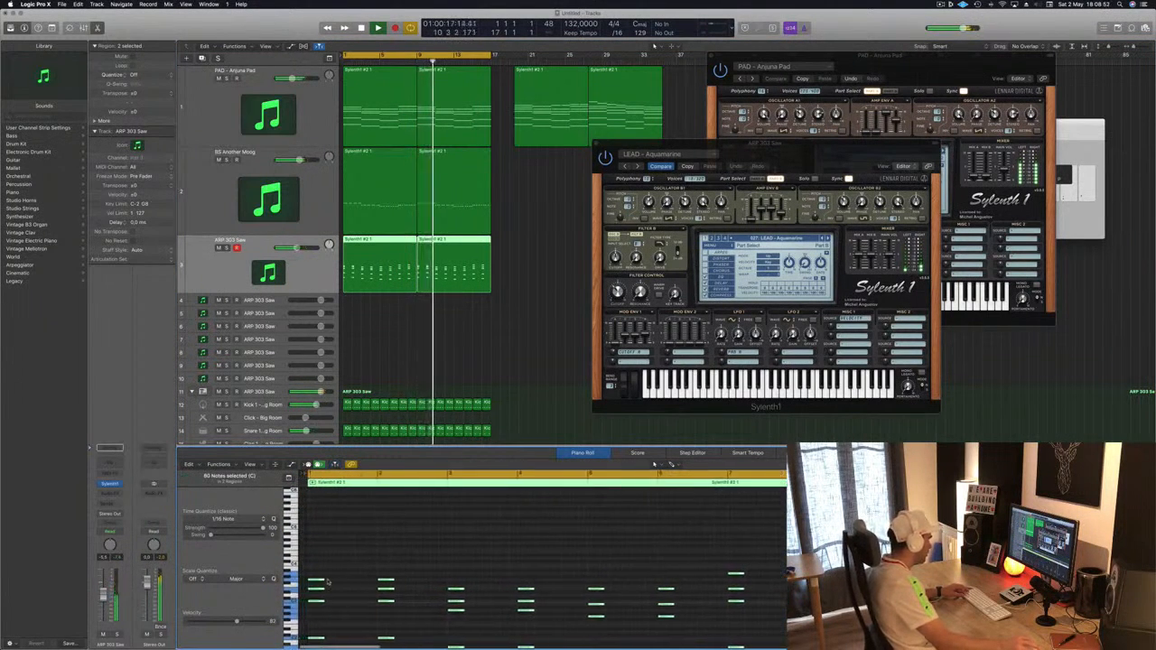
drag(317, 582, 336, 585)
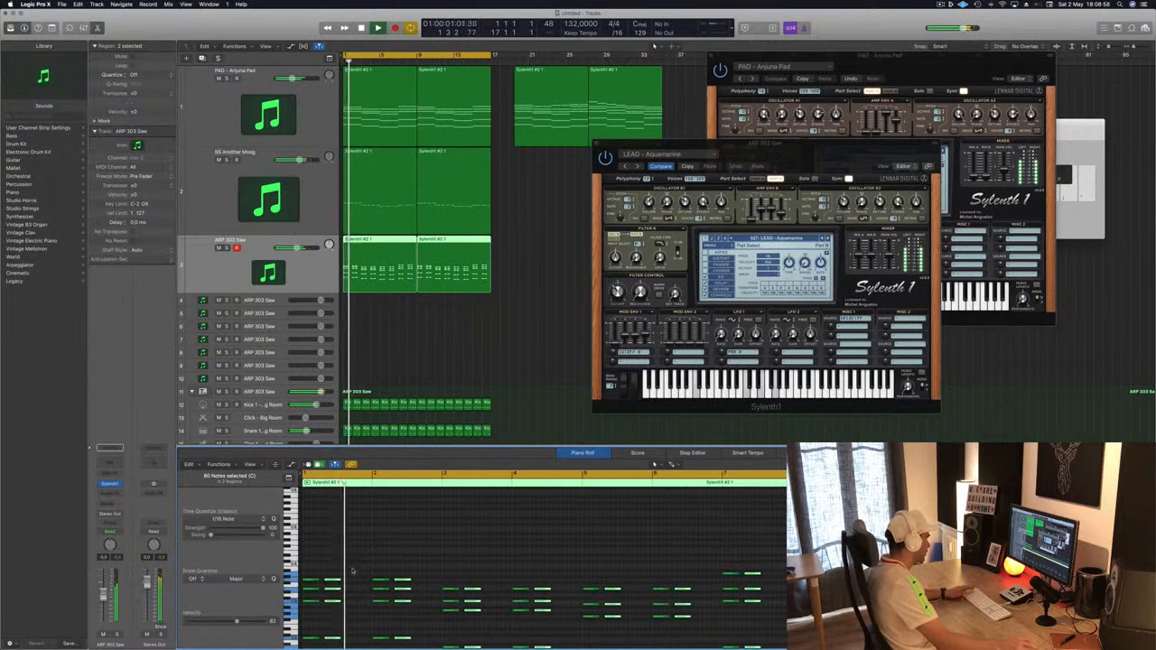
Try different timings for the copied chords during playback and place them directly after the original chords
key(super+Right)
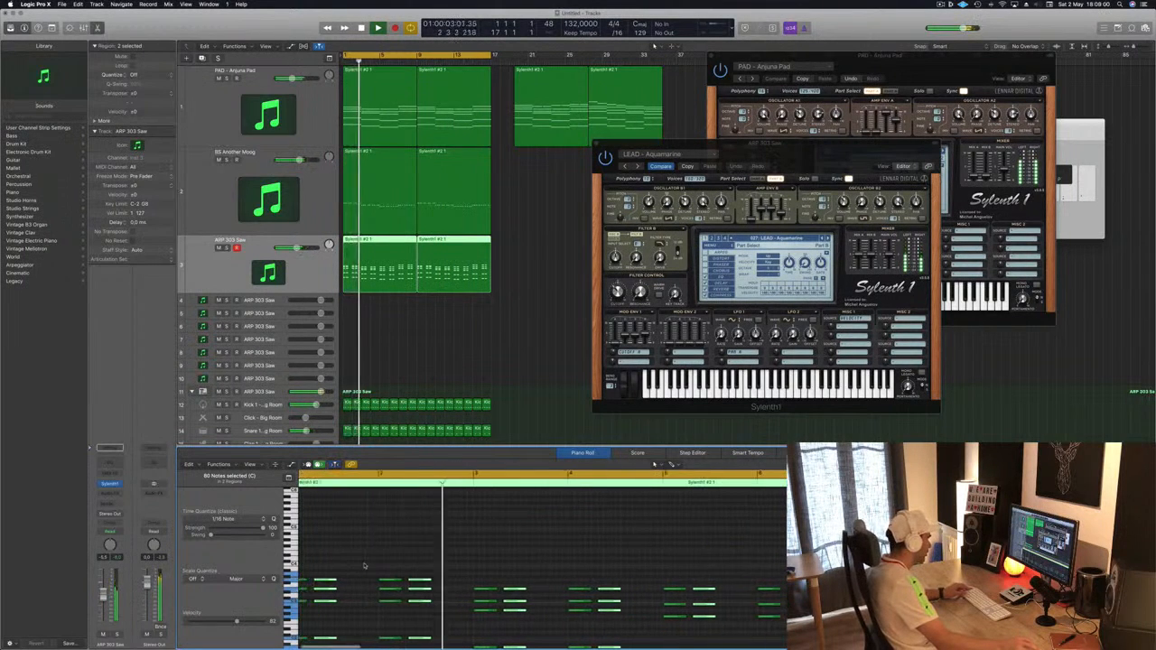
key(space)
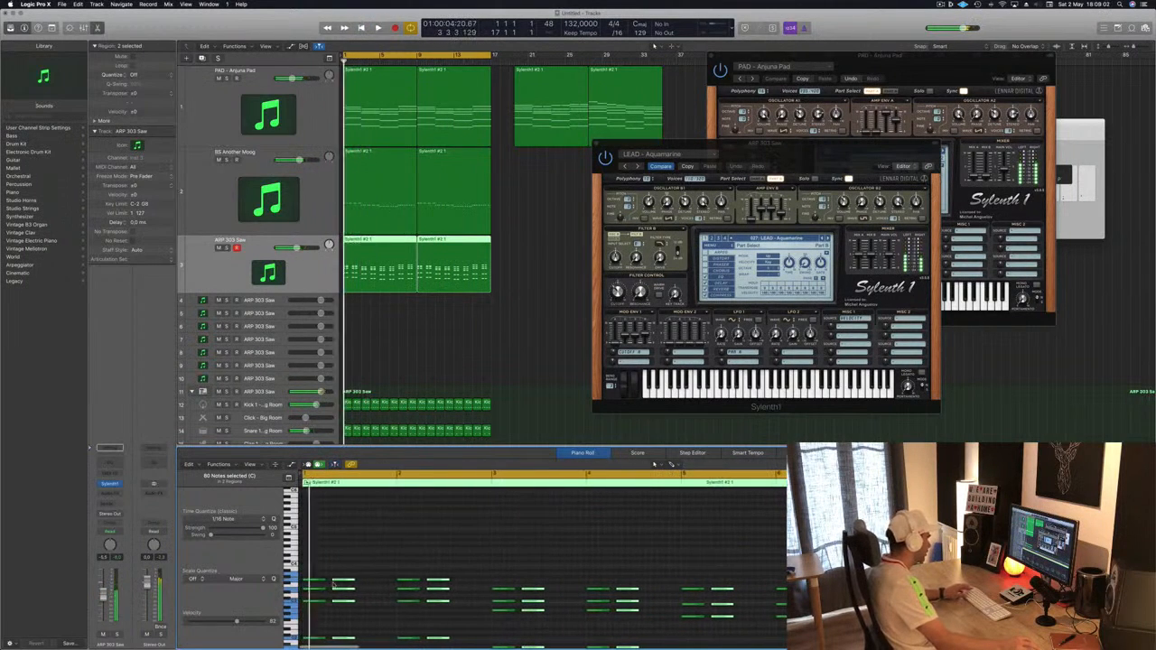
click(339, 581)
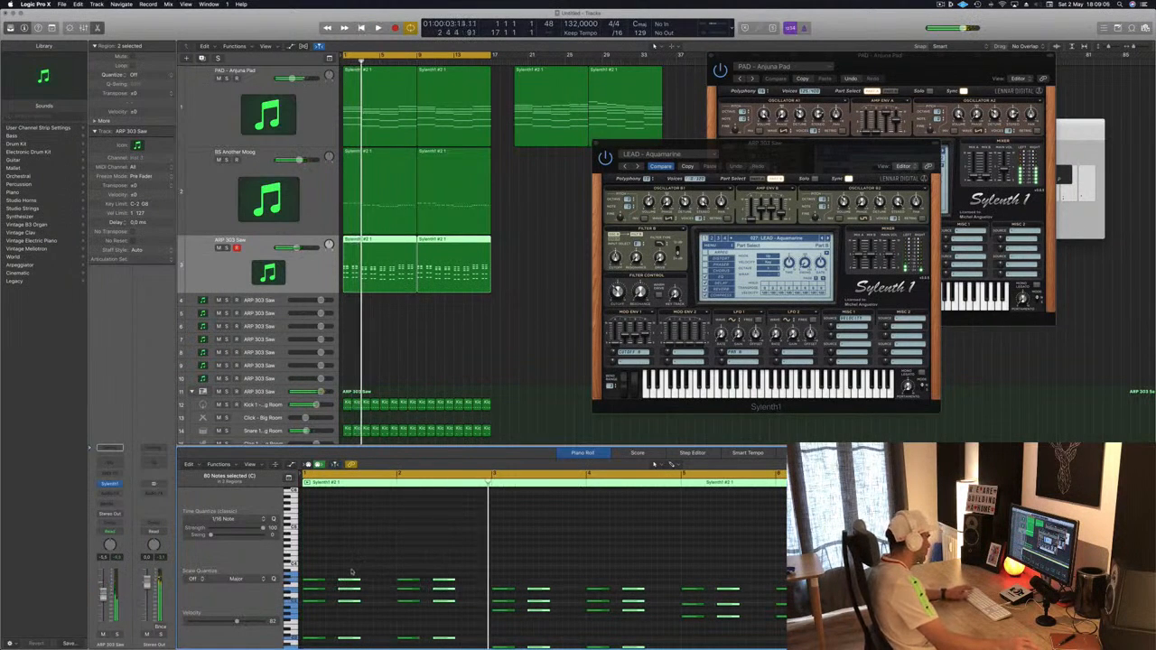
key(space)
drag(347, 582, 329, 583)
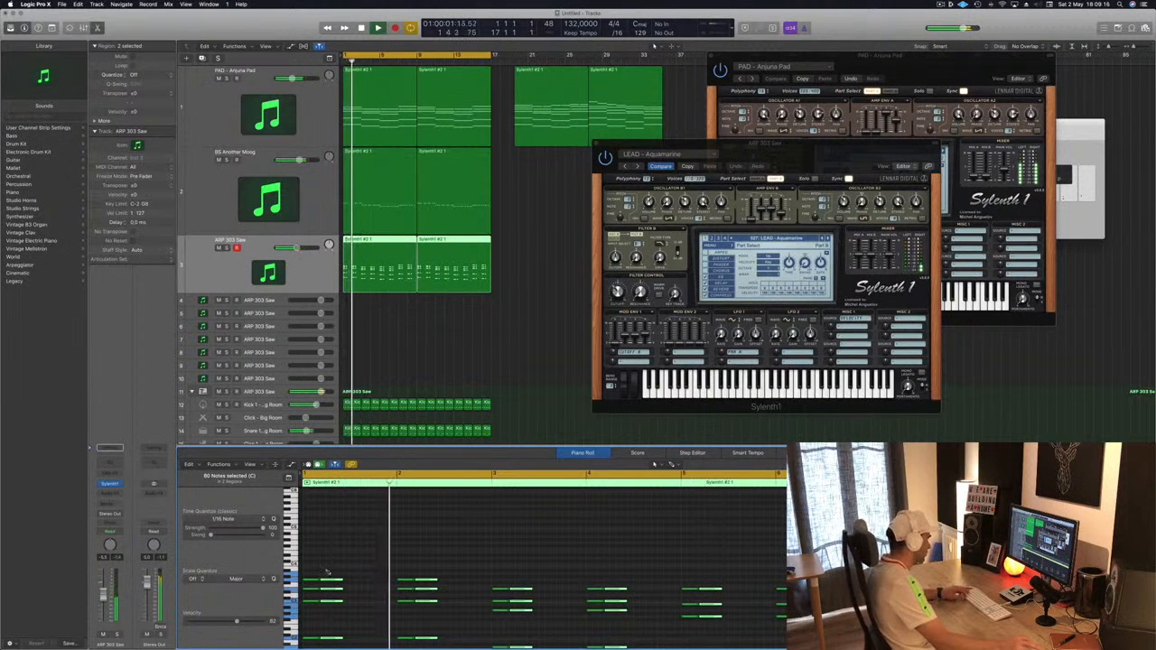
Duplicate the chord pairs so each bar holds four short chords, play them back and close the third track's Sylenth1 window
mouse_move(340, 580)
mouse_down()
mouse_move(327, 587)
mouse_move(349, 584)
mouse_up()
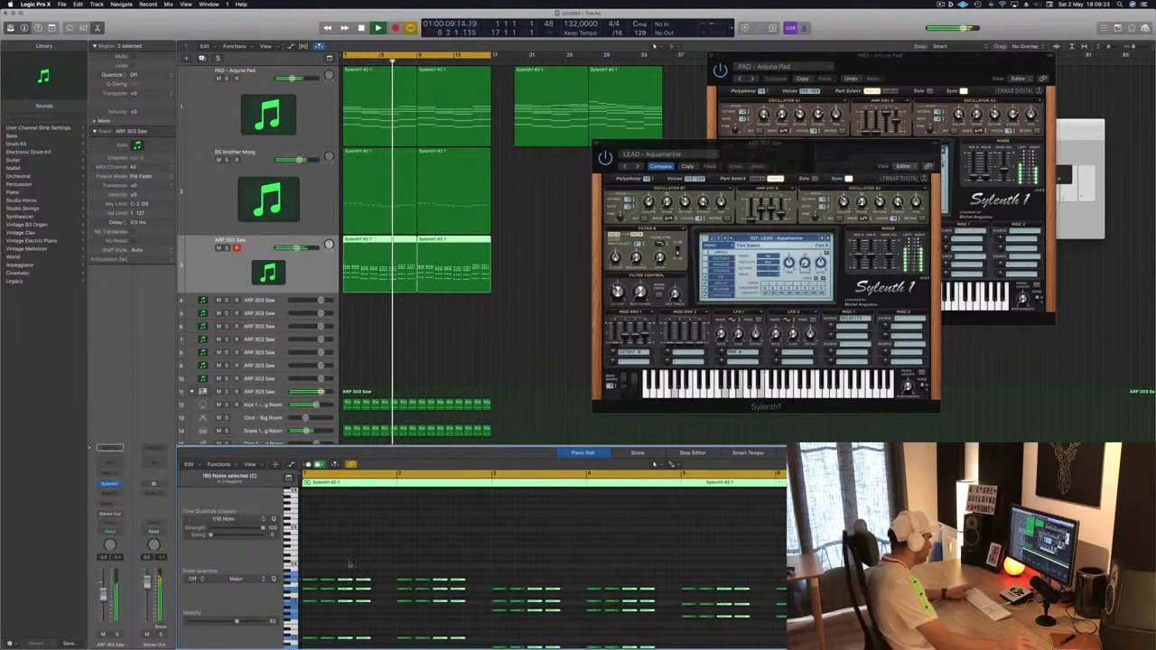
key(space)
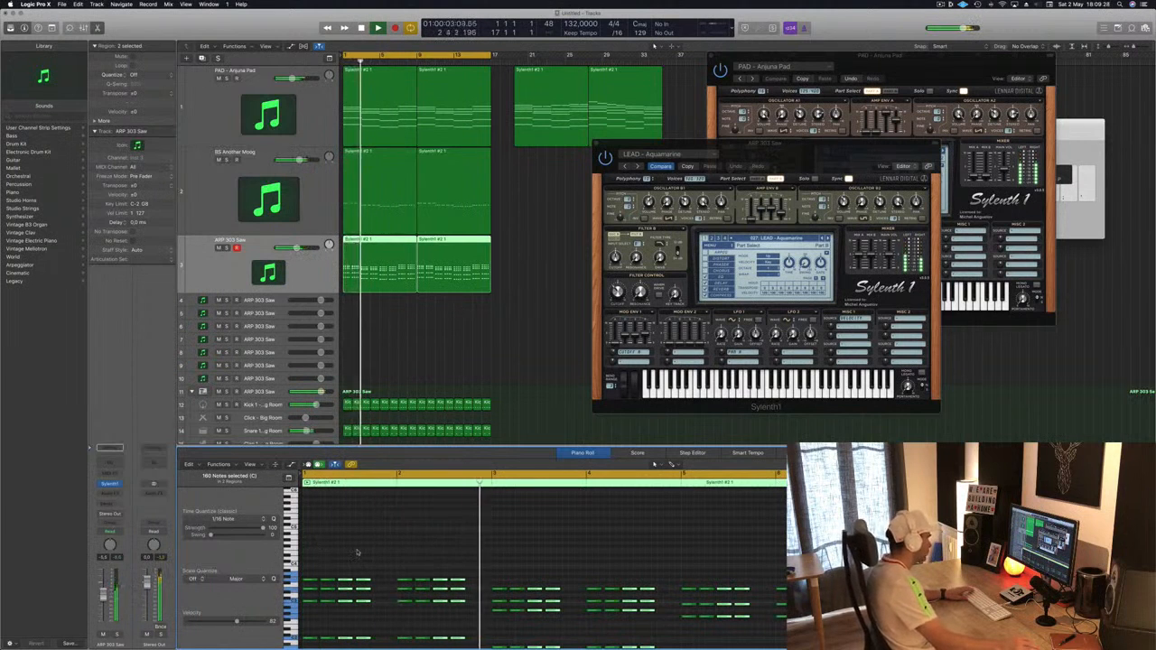
click(468, 372)
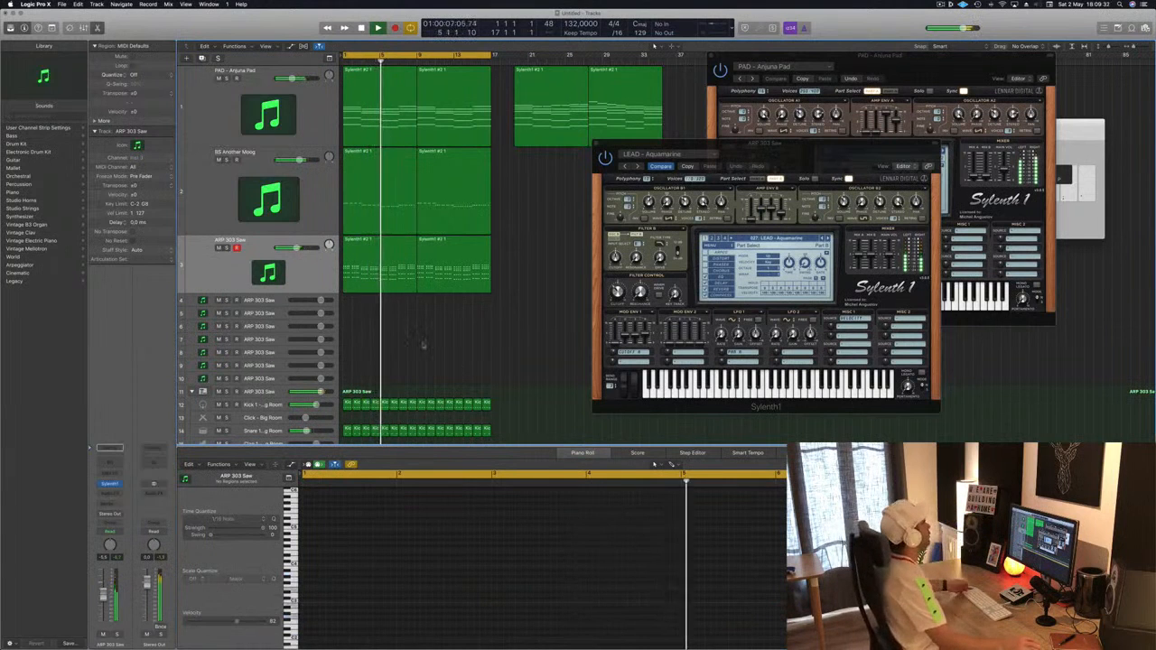
click(402, 275)
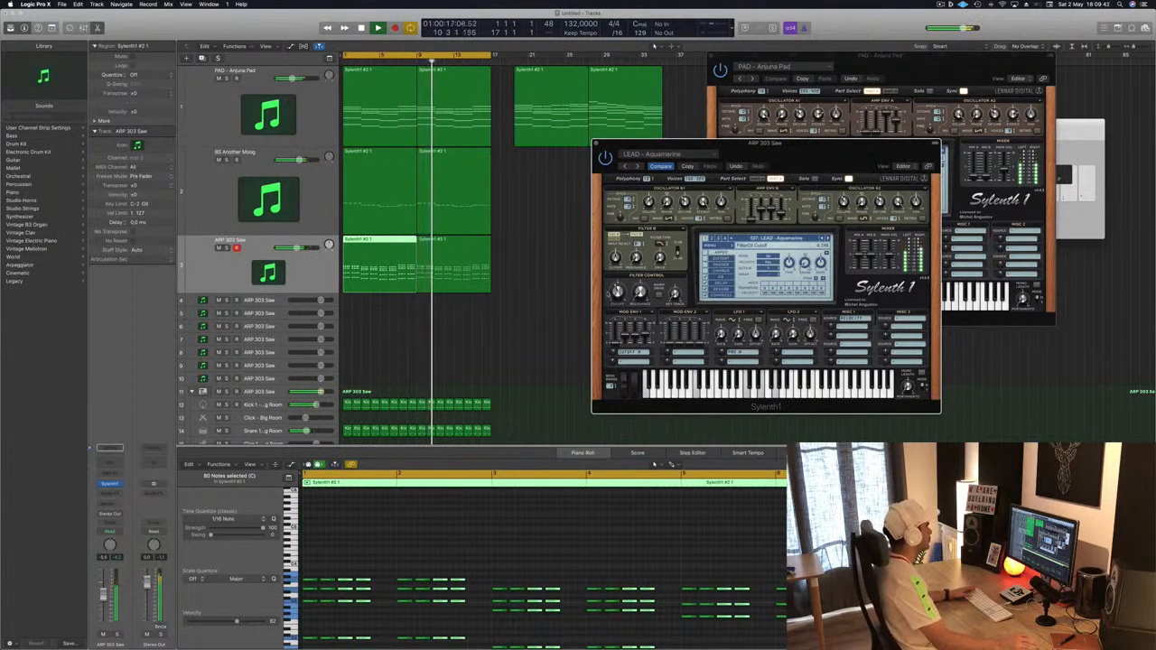
drag(781, 149, 860, 133)
click(673, 127)
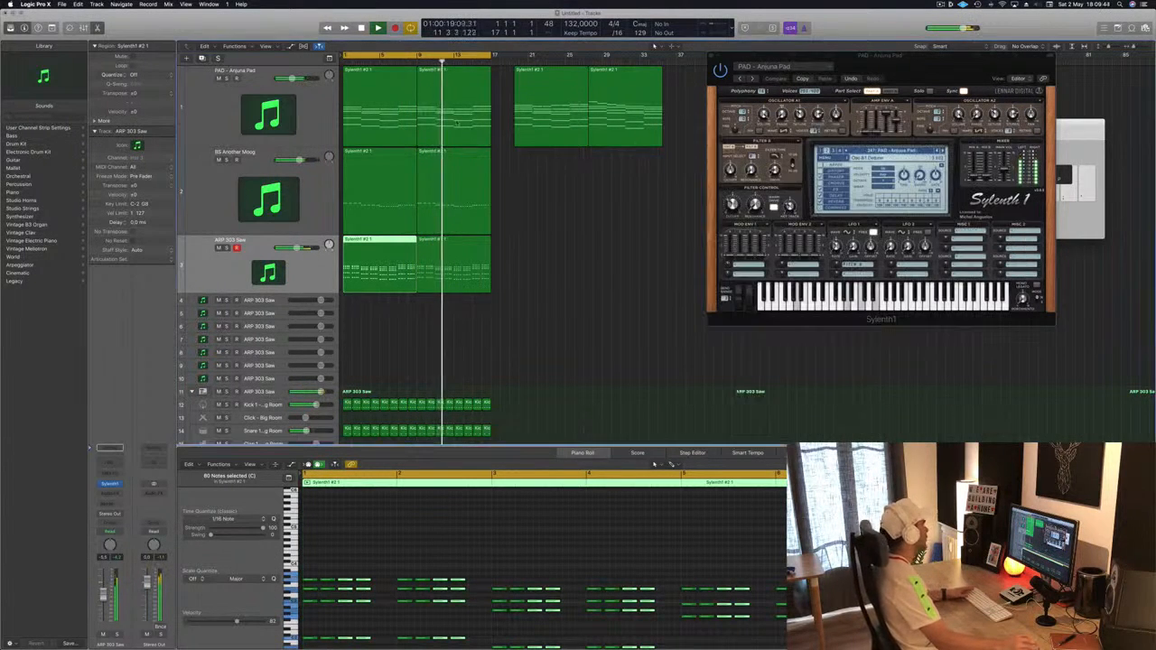
Duplicate the PAD - Anjuna Pad track with its settings and copy its first two regions onto the new track
click(201, 83)
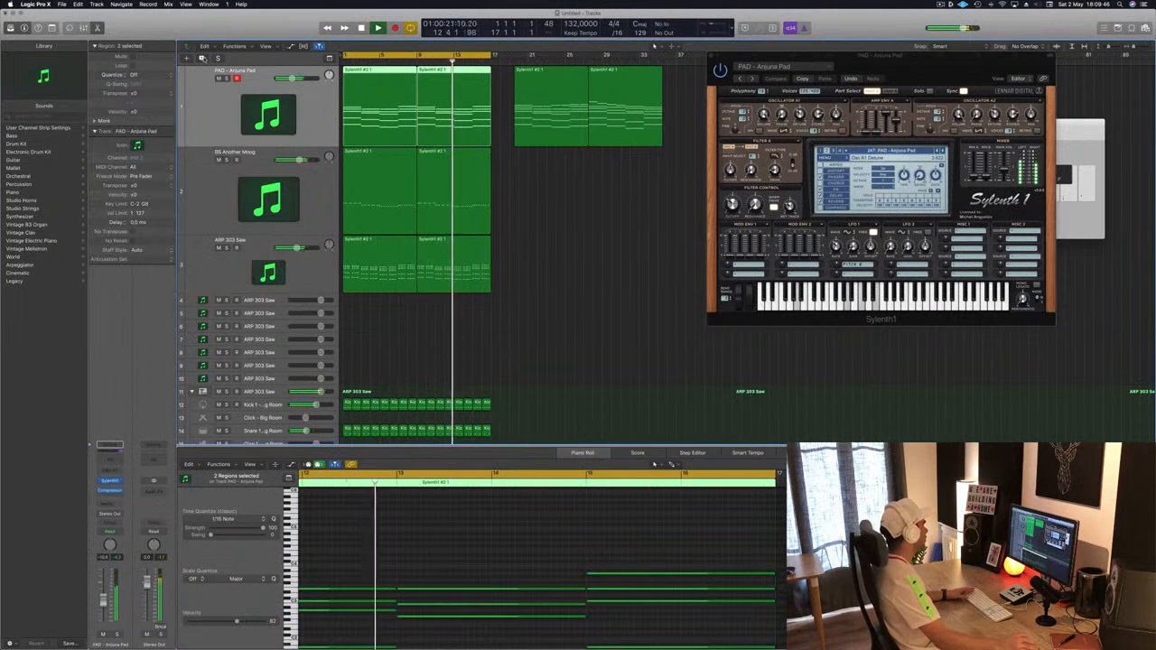
key(super+d)
click(311, 95)
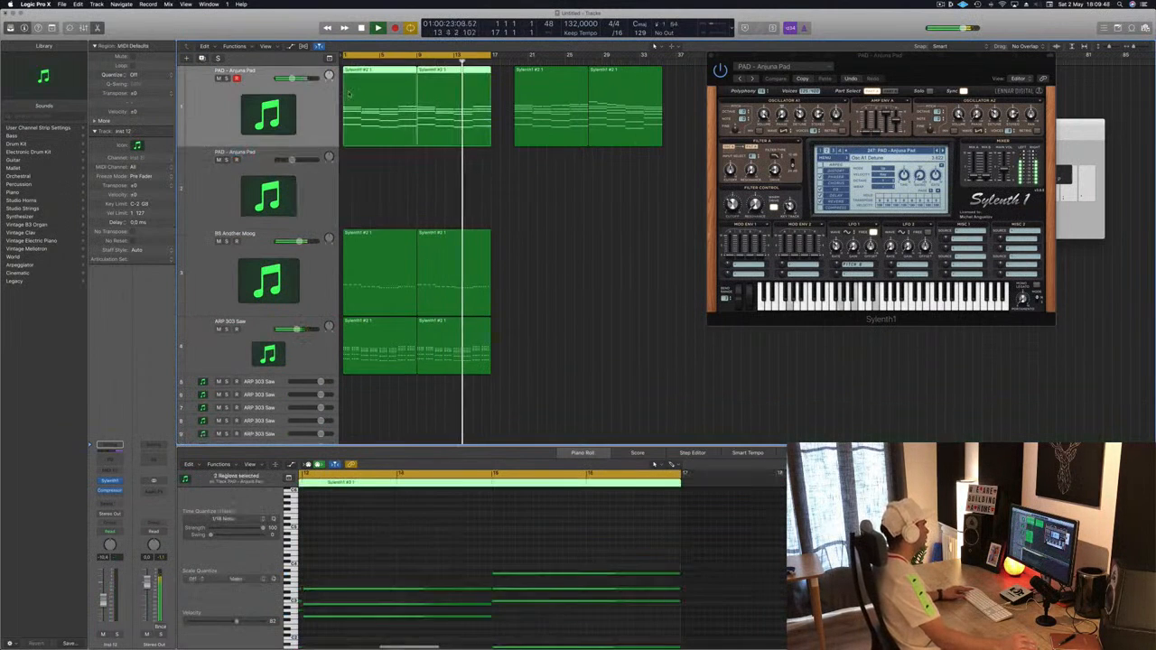
drag(359, 95, 358, 180)
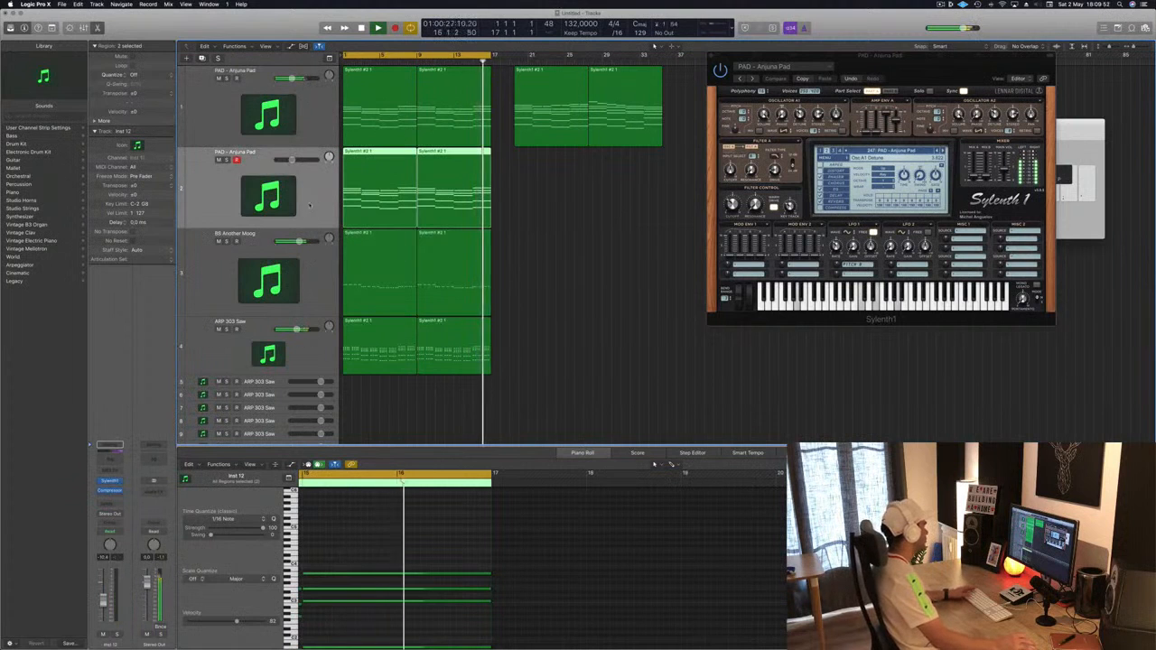
Insert an Arpeggiator MIDI effect on the duplicated pad track, move its window aside and open the track's Sylenth1
click(109, 473)
click(115, 485)
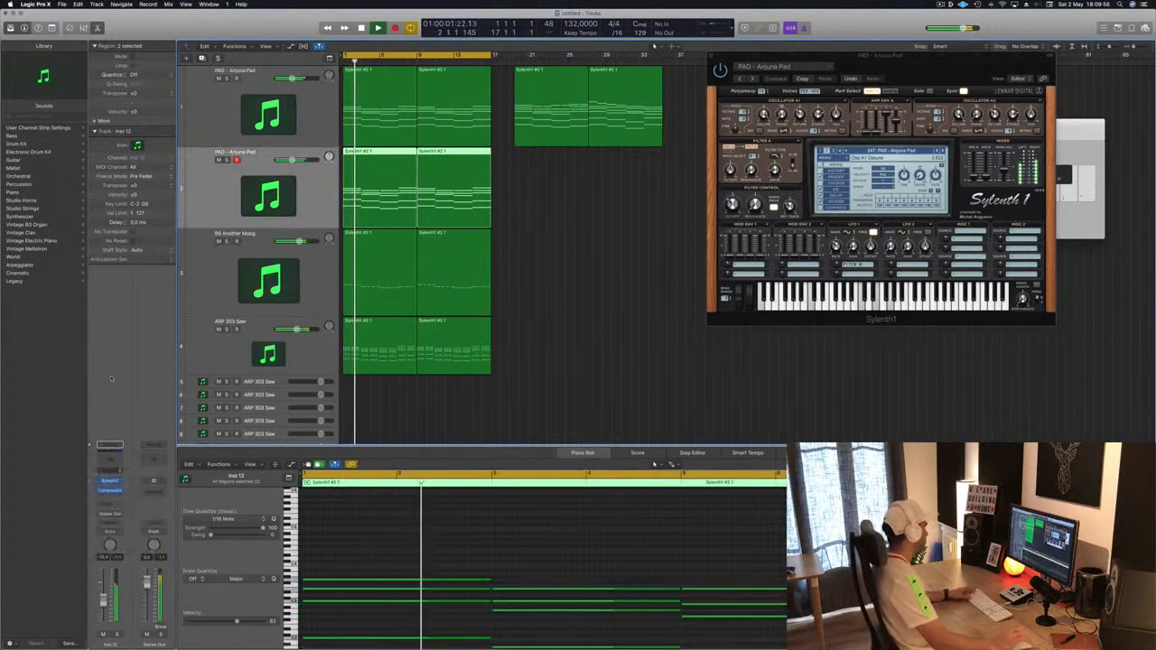
drag(221, 34, 1128, 143)
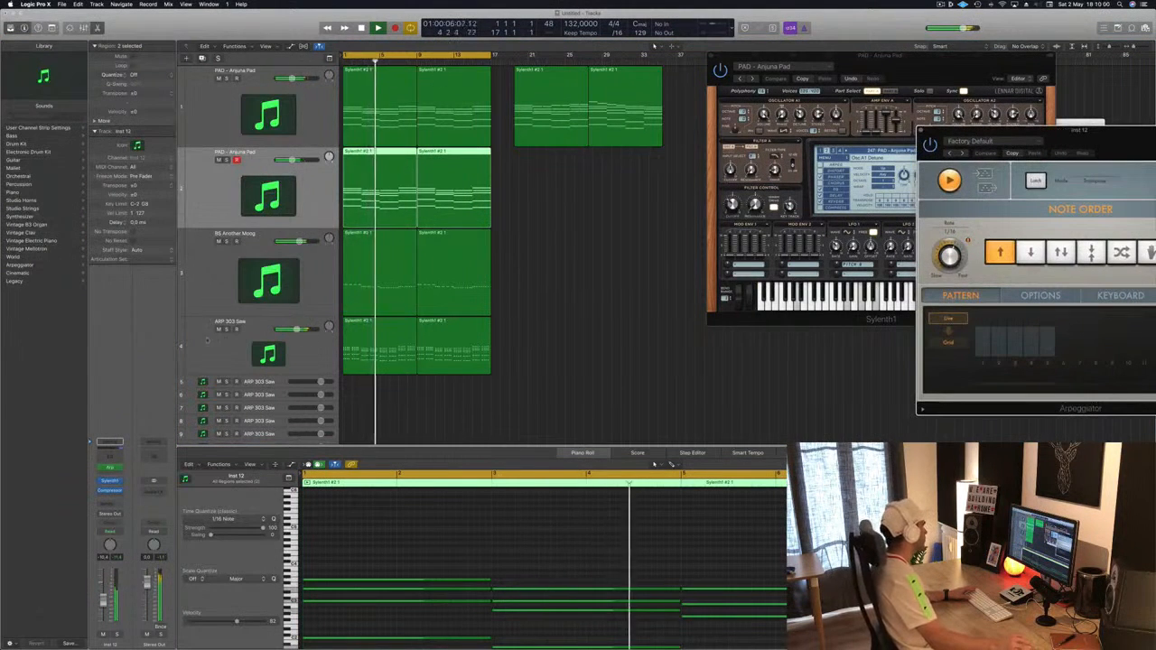
click(109, 480)
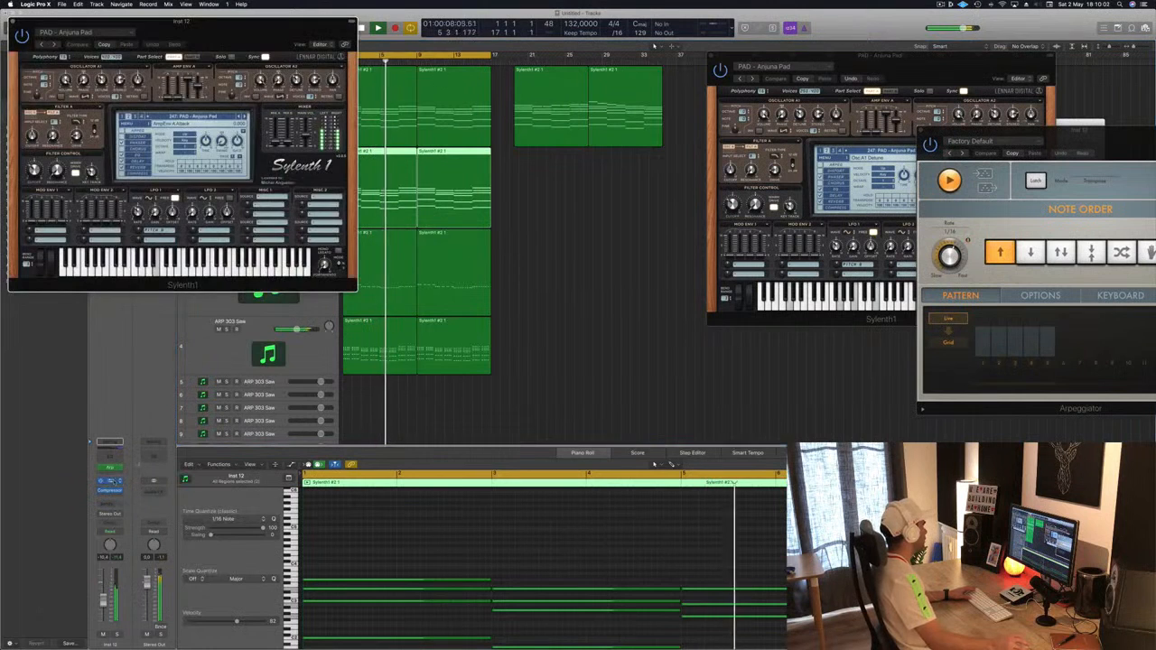
Move the duplicated pad's Sylenth1 window off the tracks and adjust the track's volume and Filter A cutoff during playback
drag(274, 43, 783, 112)
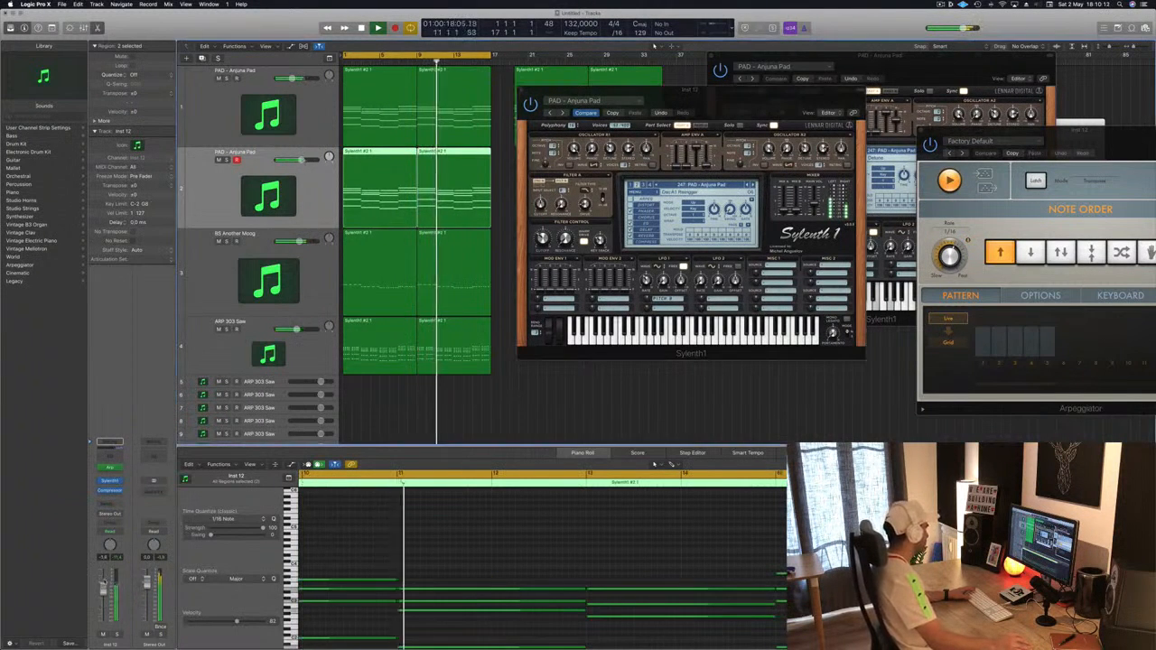
drag(104, 583, 104, 590)
drag(542, 238, 542, 235)
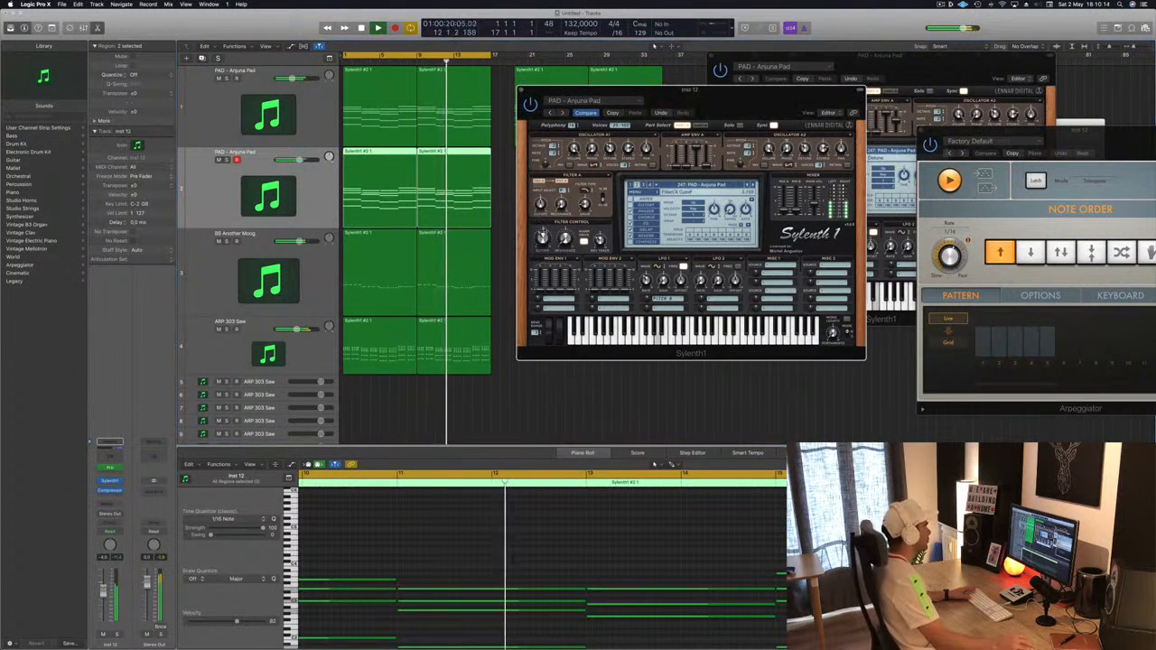
drag(732, 91, 744, 146)
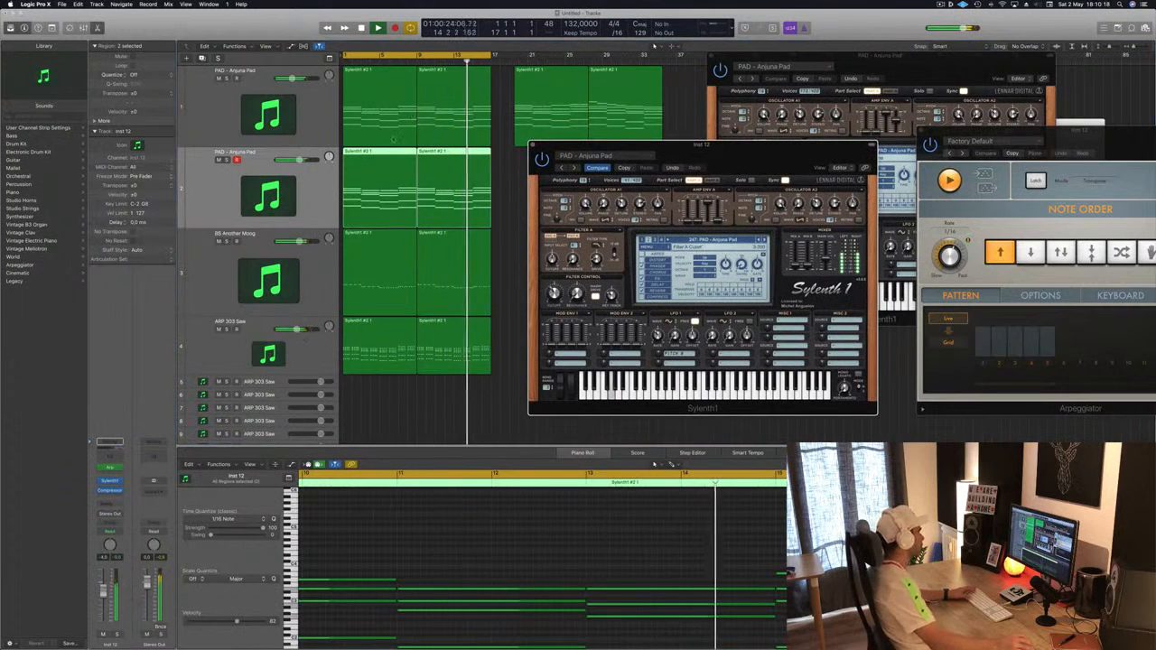
click(446, 160)
key(space)
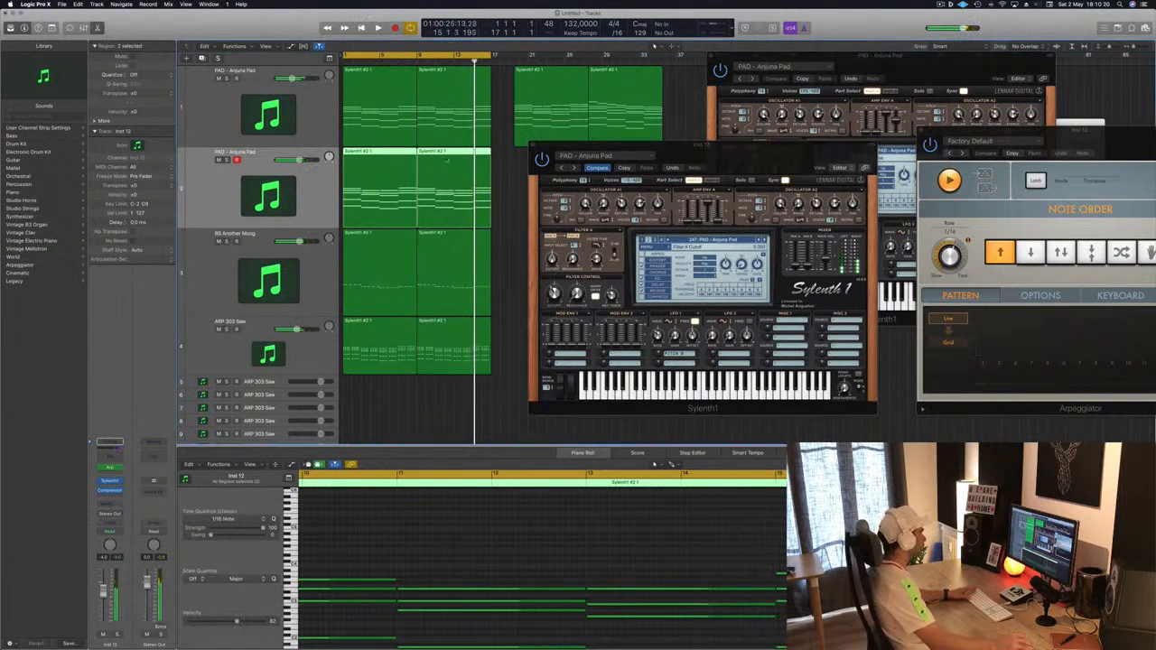
Delete the lowest line of notes from both regions on the arpeggiated second track
click(501, 166)
click(389, 187)
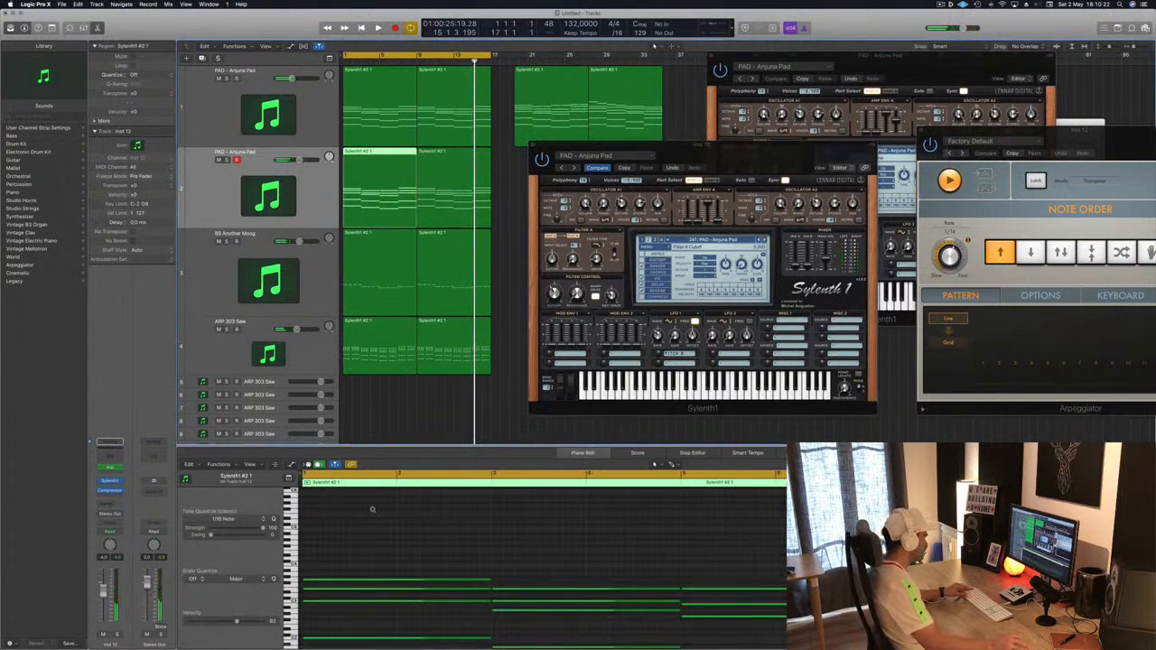
click(397, 554)
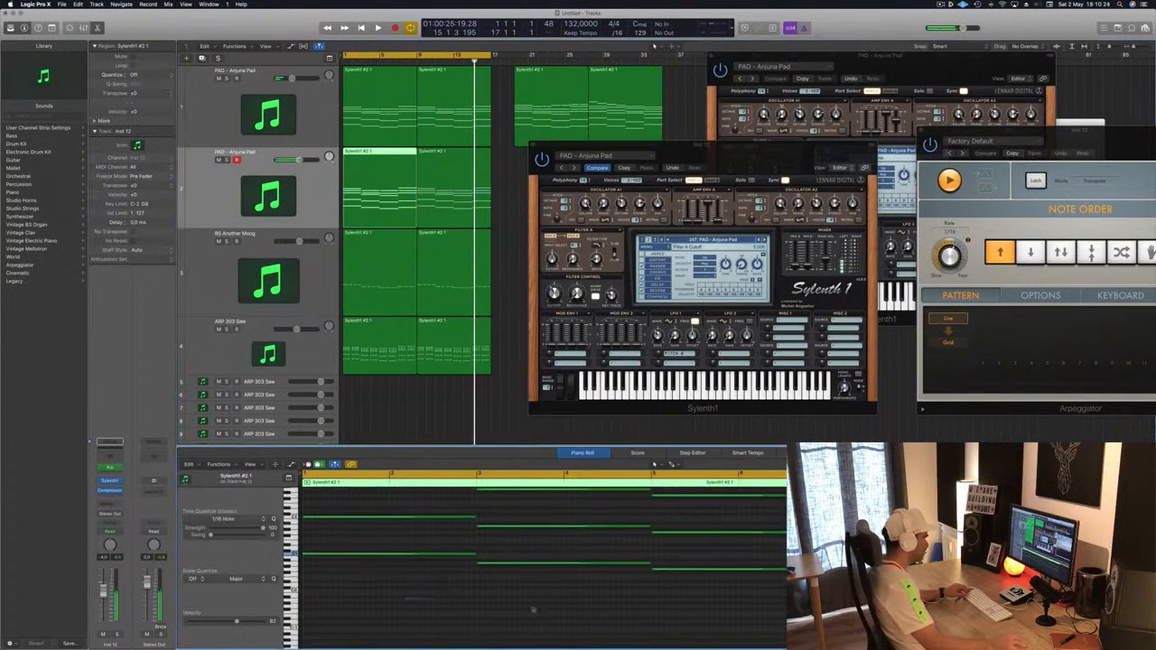
drag(403, 598, 949, 557)
key(Delete)
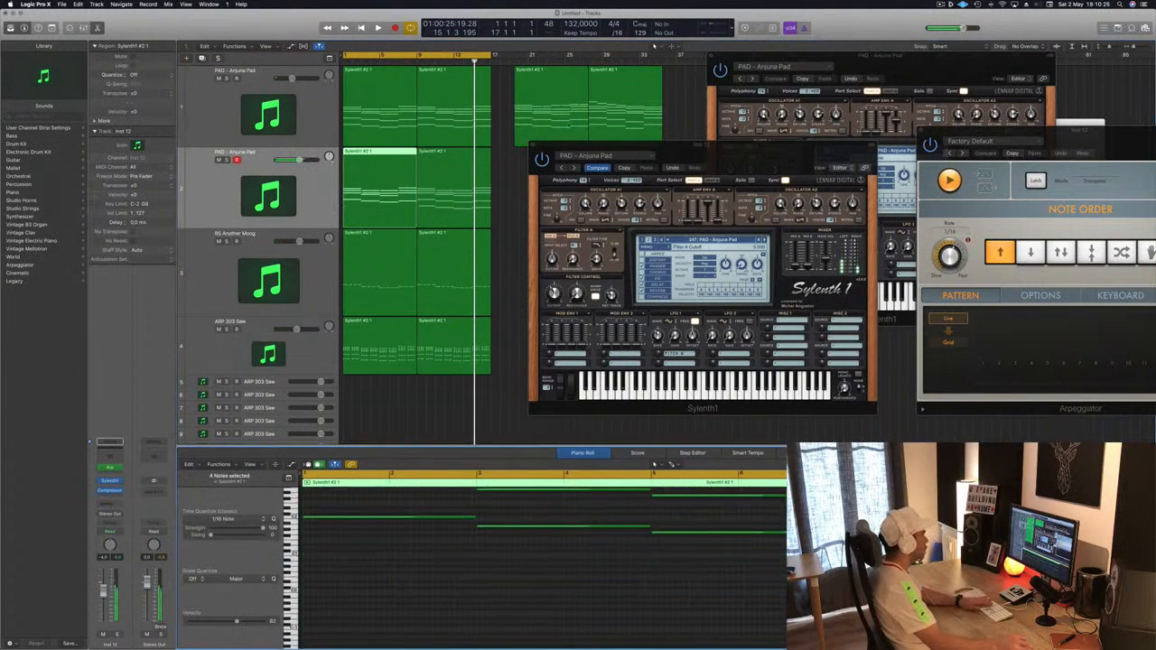
click(451, 180)
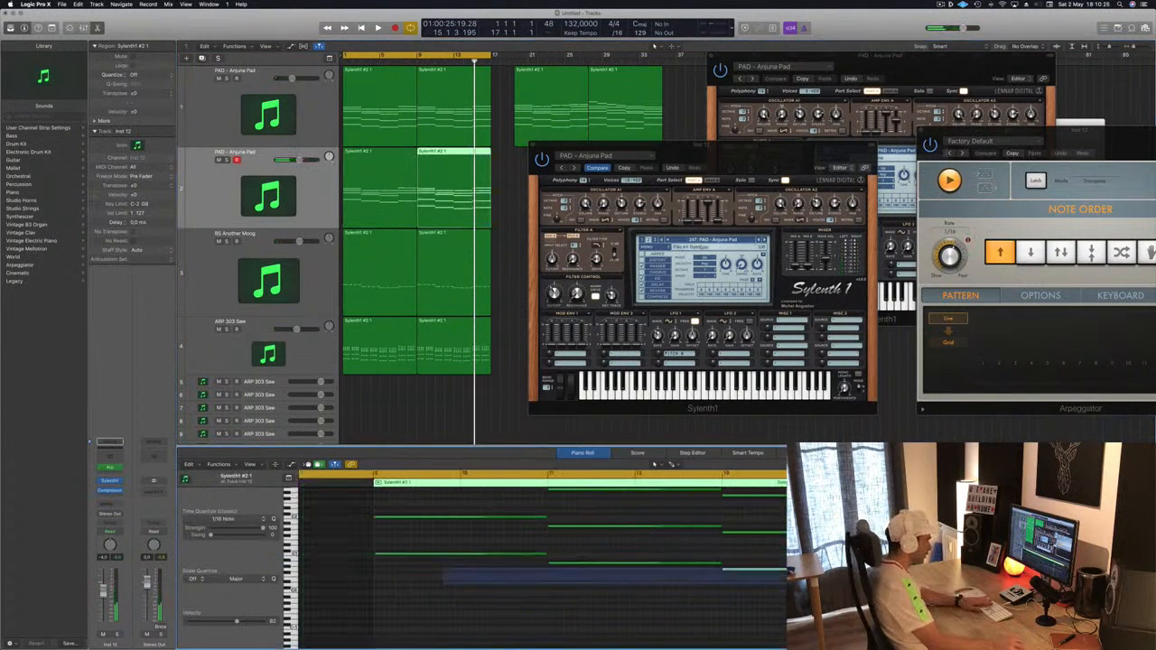
key(Delete)
Play the arpeggiated track back from the start with both of its regions selected
key(space)
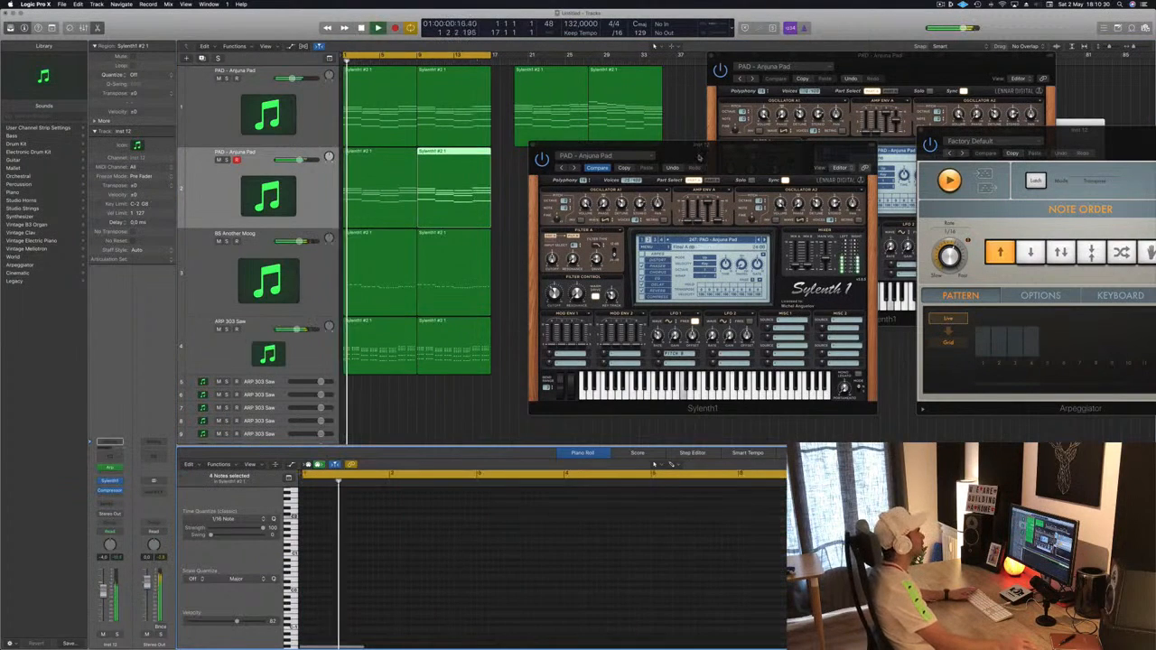
mouse_move(720, 144)
mouse_down()
mouse_move(787, 159)
mouse_move(797, 149)
mouse_move(728, 149)
mouse_up()
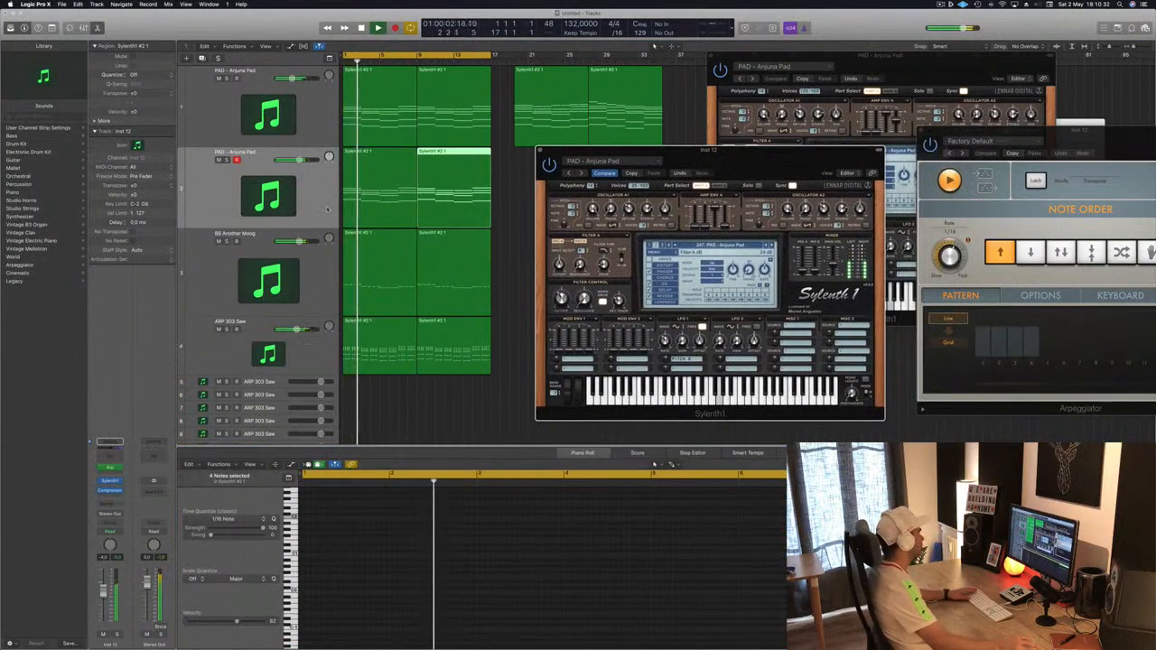
click(293, 205)
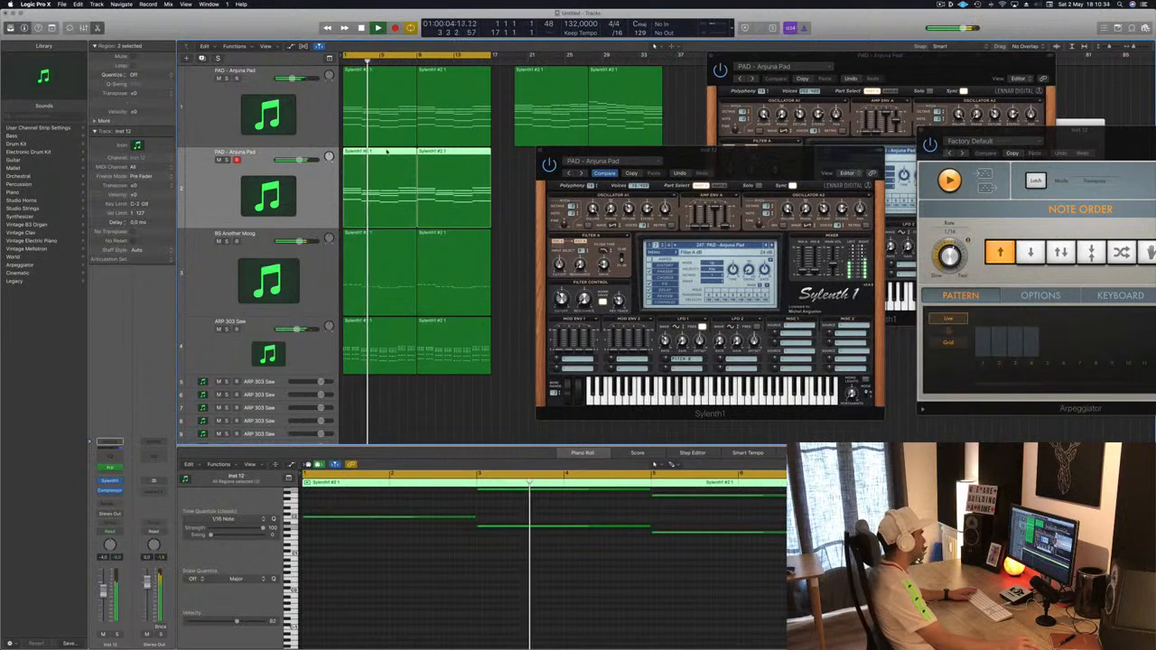
key(space)
key(space)
key(space)
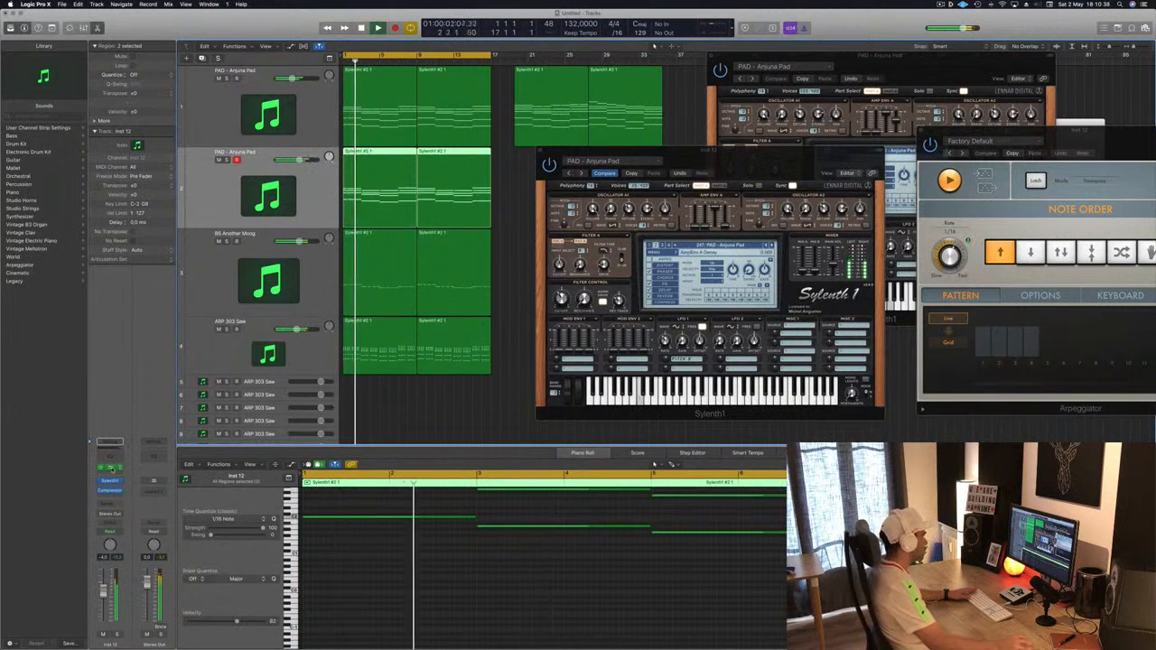
Reopen the second track's Arpeggiator window and arrange it beside the Sylenth1 window
click(111, 467)
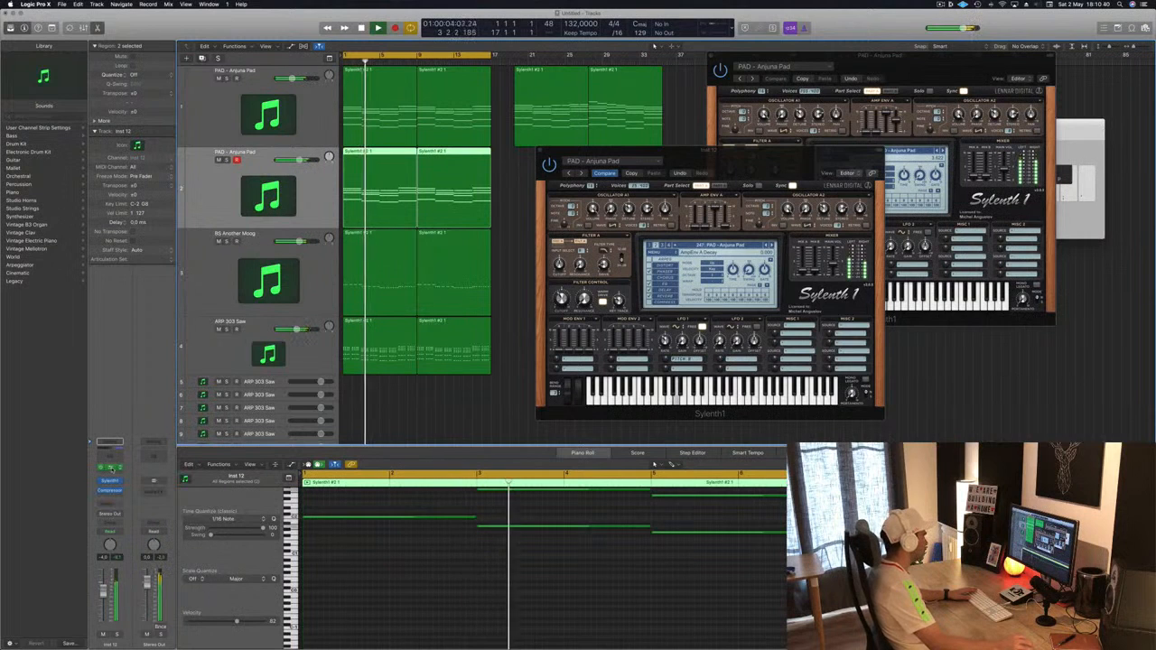
click(111, 468)
drag(1092, 133, 971, 216)
drag(705, 166, 641, 161)
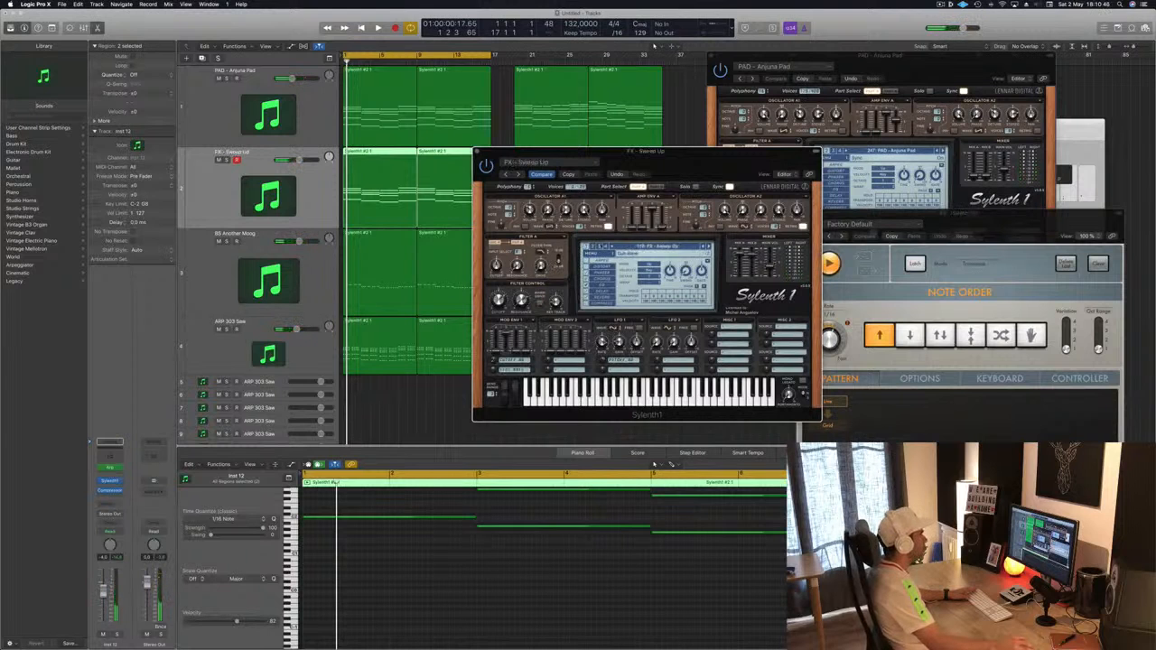
Load the LEAD - 80's Cop preset in the second track's Sylenth1 and set the track's volume to about -11.8 dB during playback
click(632, 246)
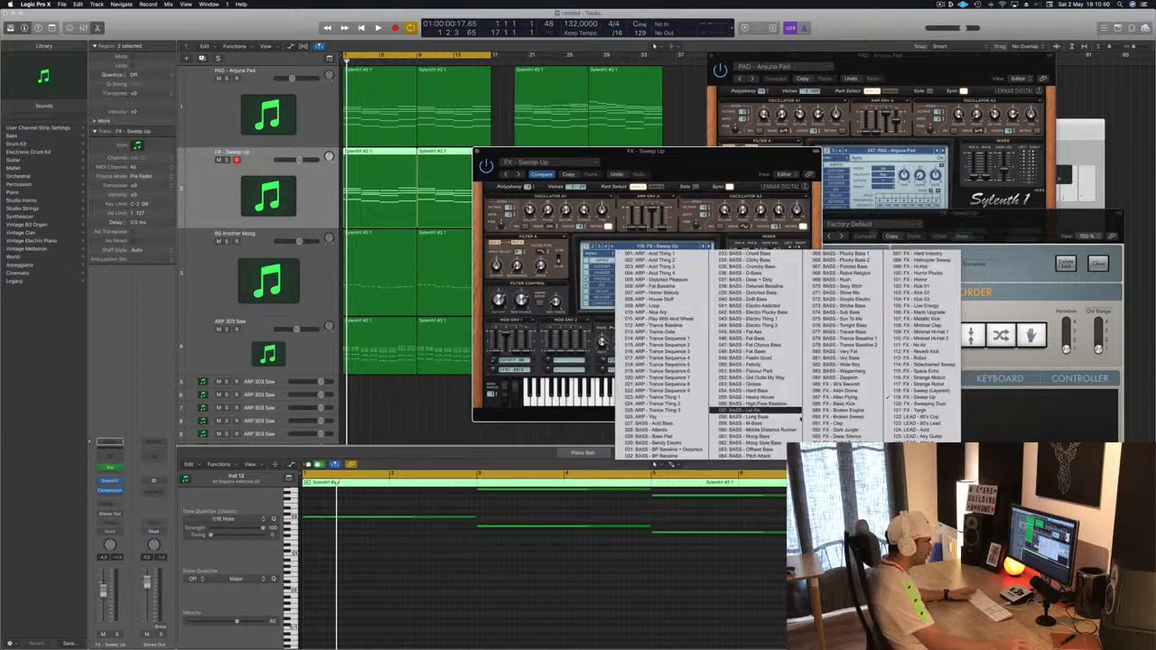
click(934, 422)
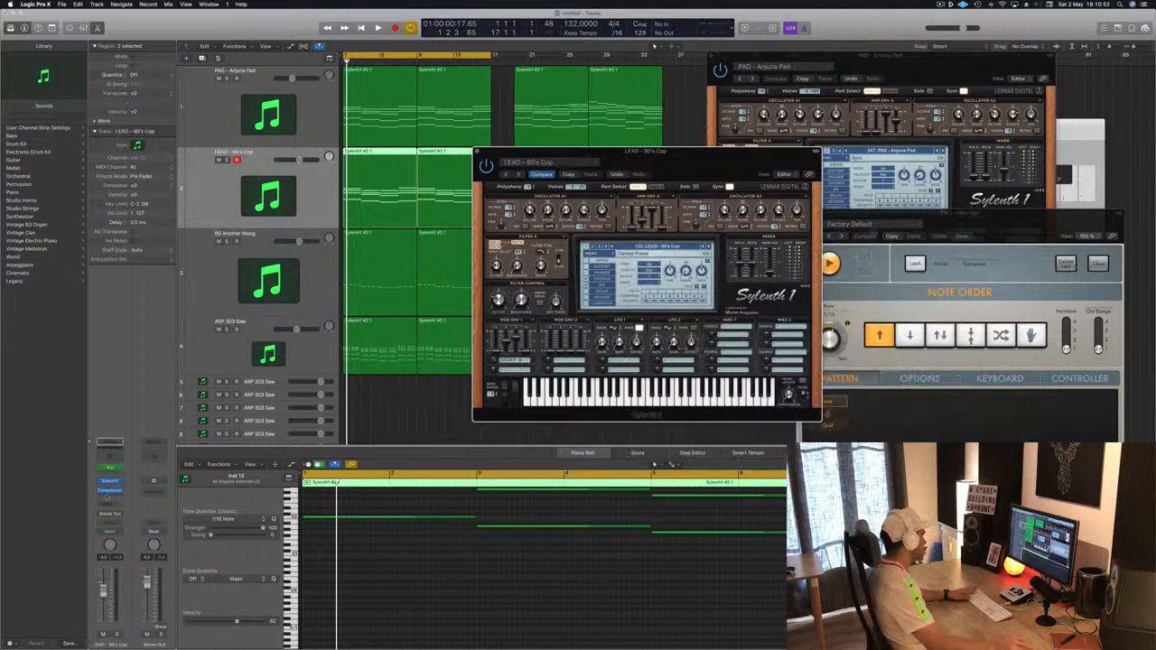
key(space)
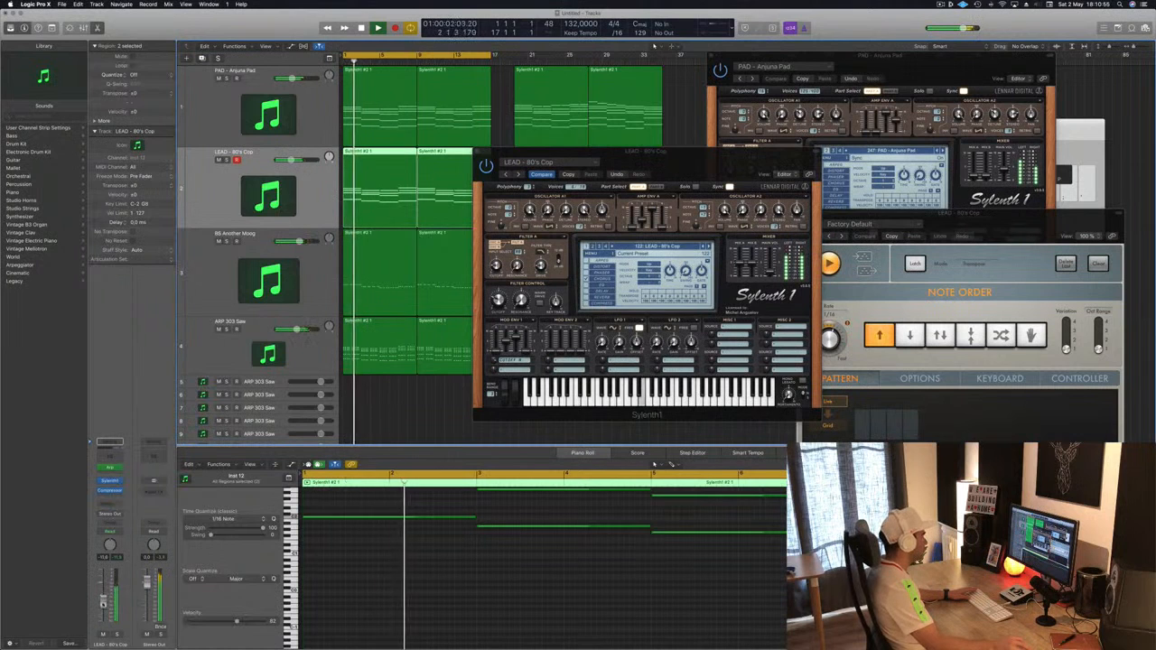
key(space)
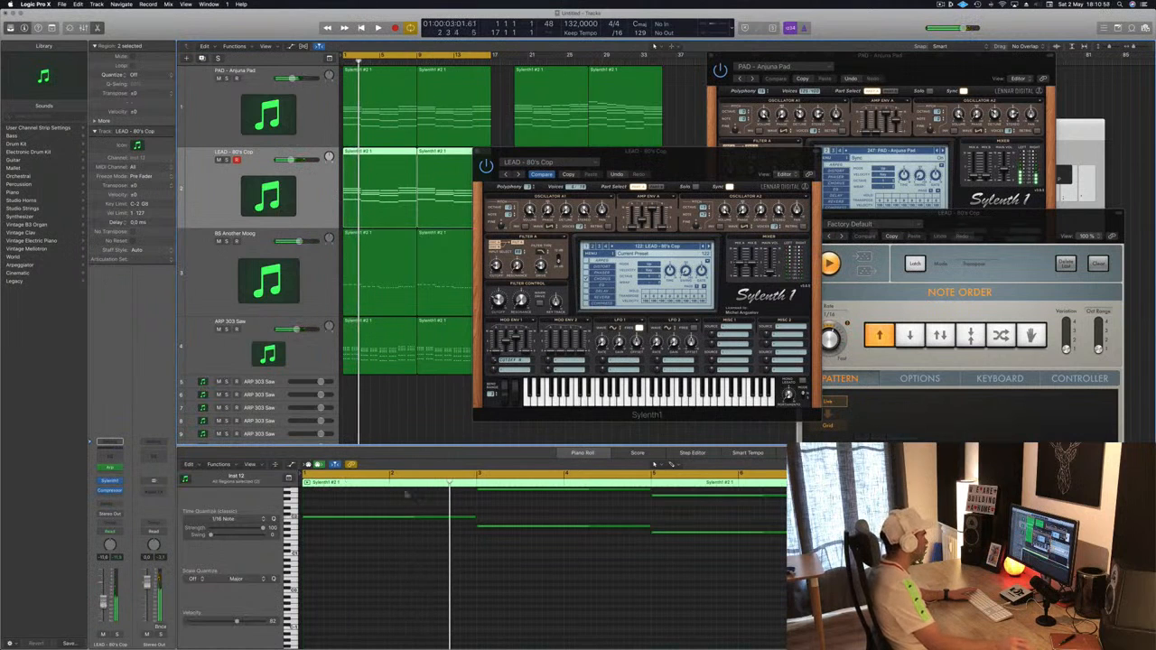
Transpose all notes in both regions of the lead track up an octave and start playback
click(404, 575)
scroll(413, 584, up, 5)
scroll(414, 583, left, 3)
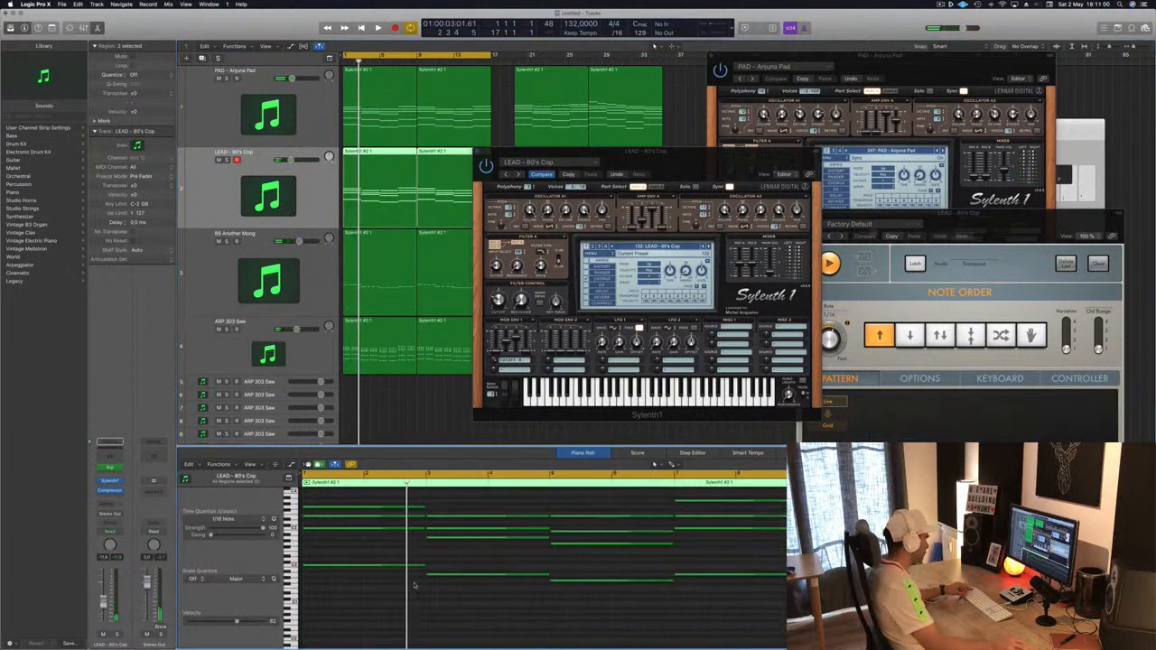
scroll(416, 582, up, 2)
key(super+a)
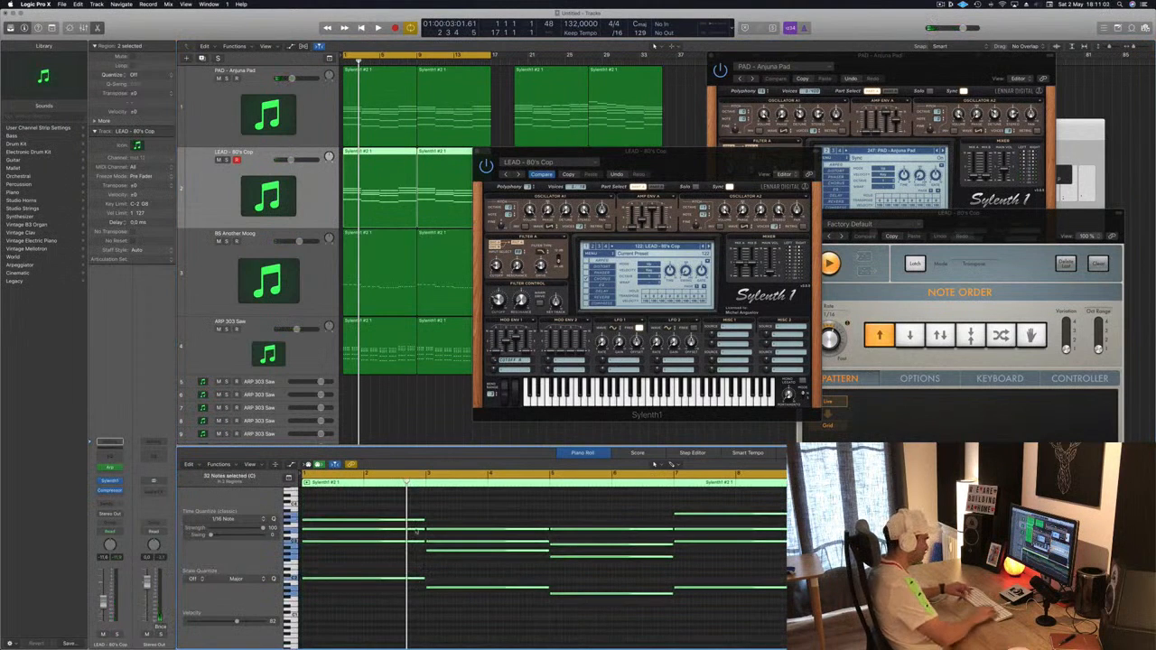
drag(411, 542, 416, 531)
key(space)
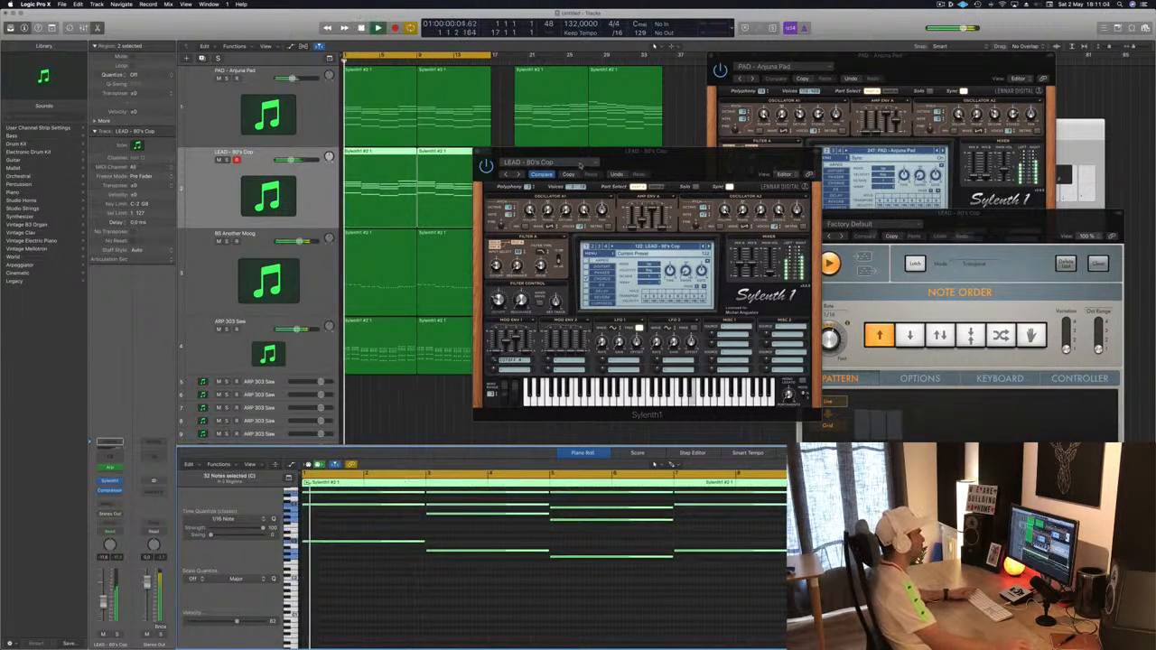
Move the Sylenth1 window off the regions, lower the lead track's volume and replay the transposed notes from the start
drag(649, 156, 766, 155)
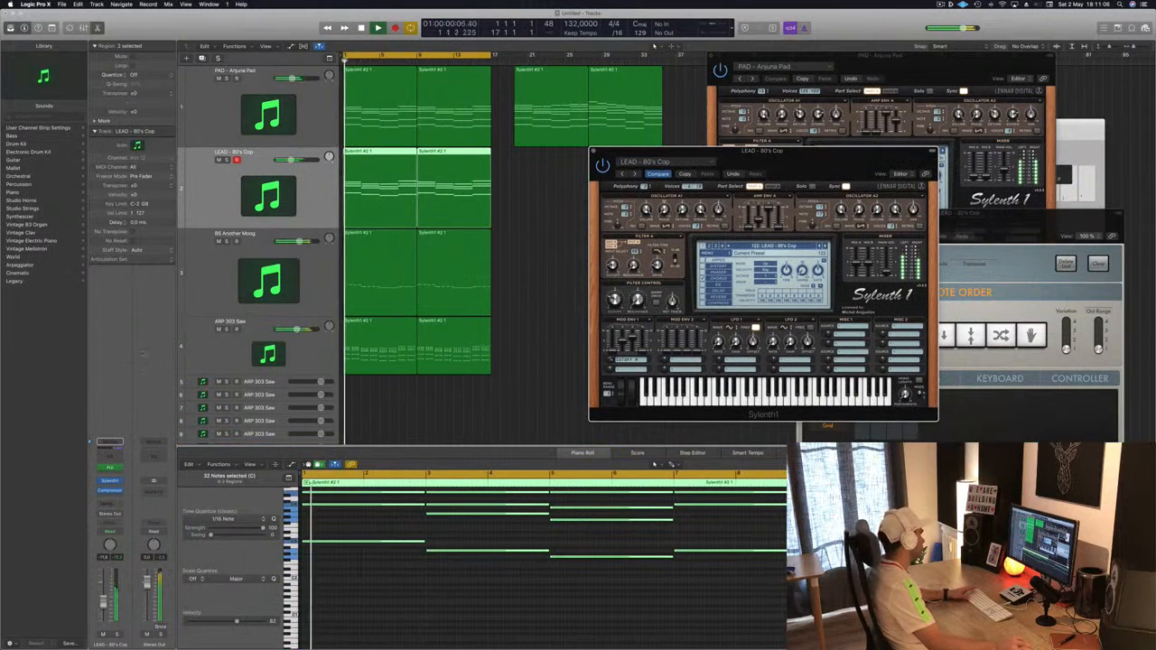
click(654, 464)
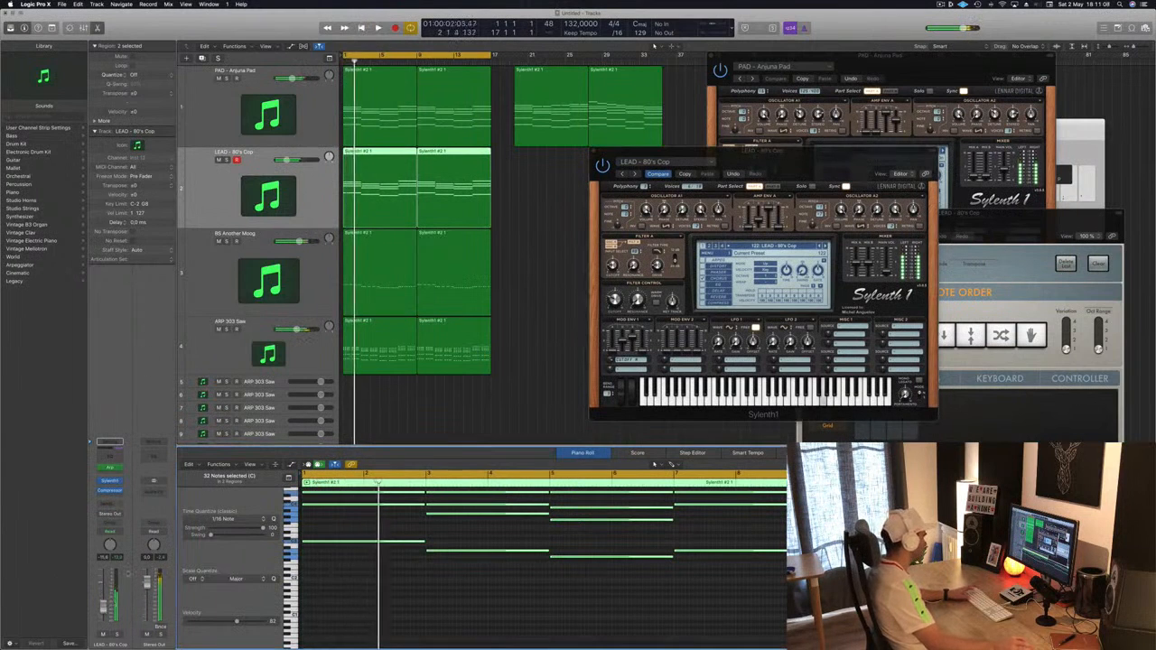
key(space)
click(387, 594)
key(super+a)
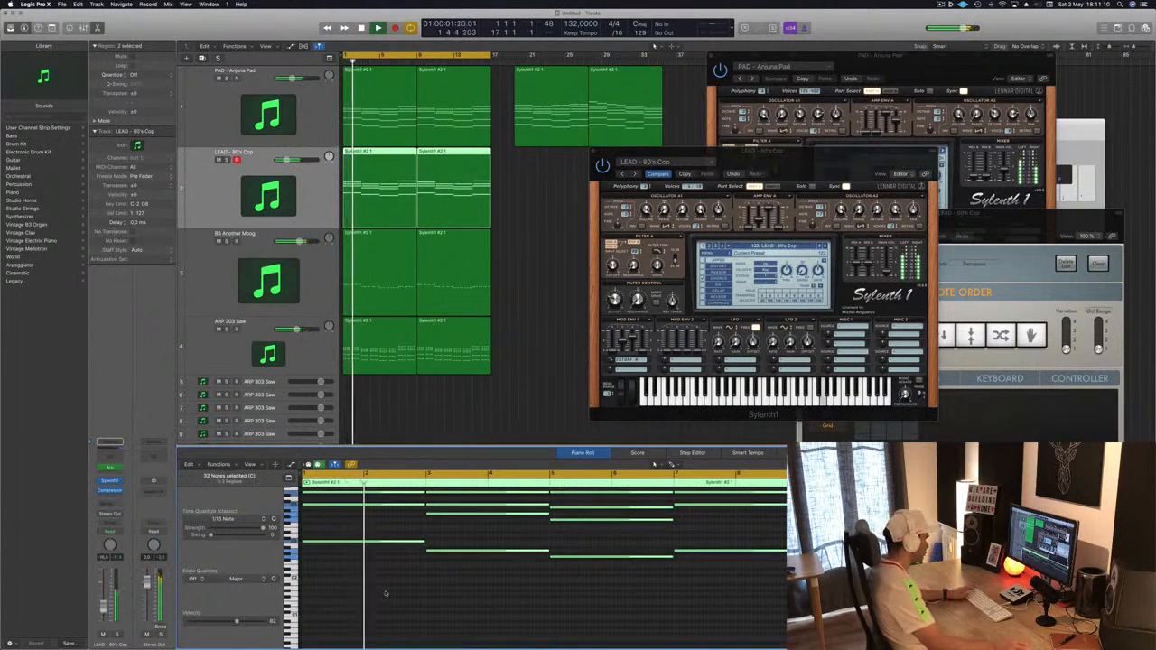
key(space)
key(space)
Audition the presets LEAD - 80's Lead and LEAD - Airy Guitar, moving the Sylenth1 window aside and lowering the track's volume
drag(736, 151, 635, 176)
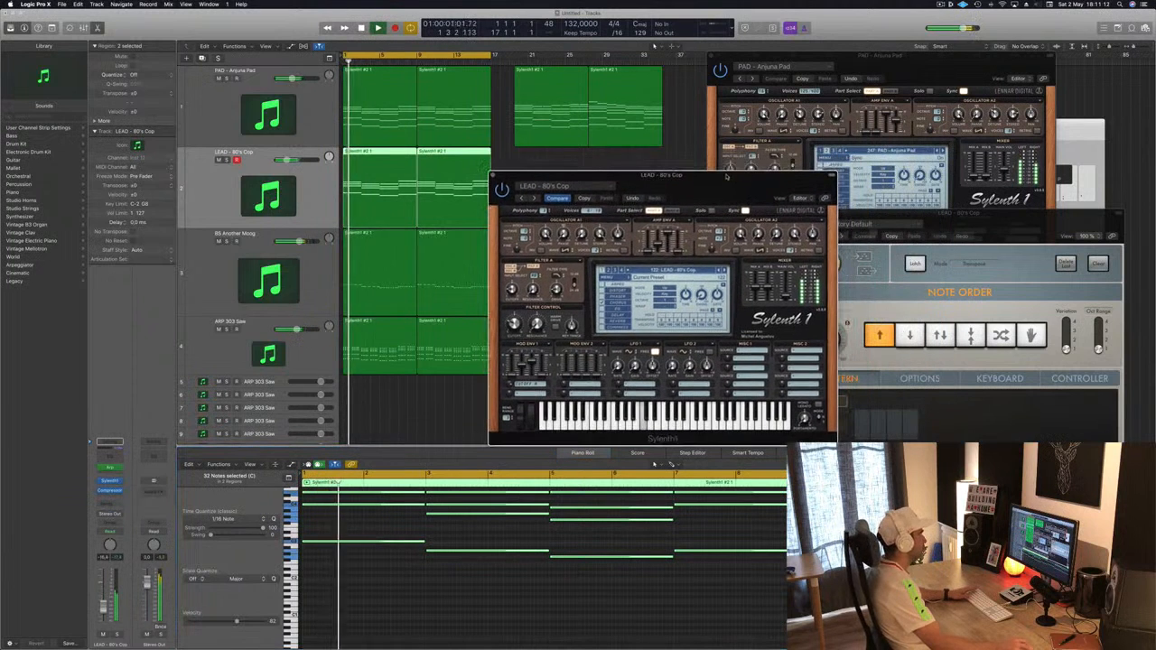
click(726, 271)
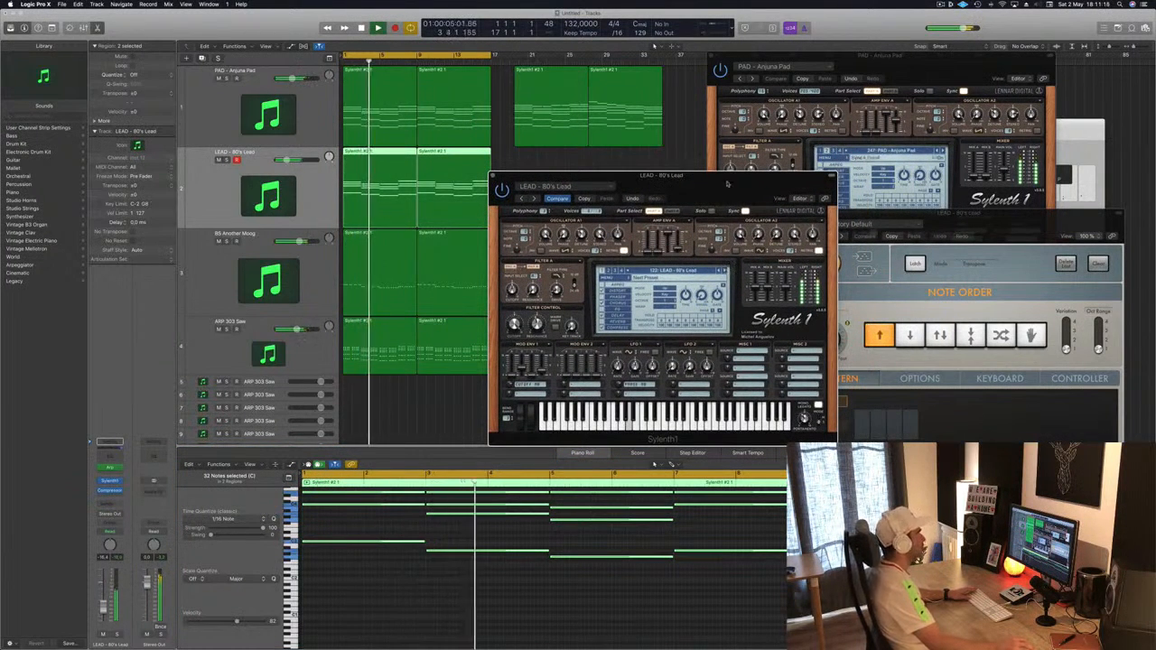
drag(727, 184, 883, 168)
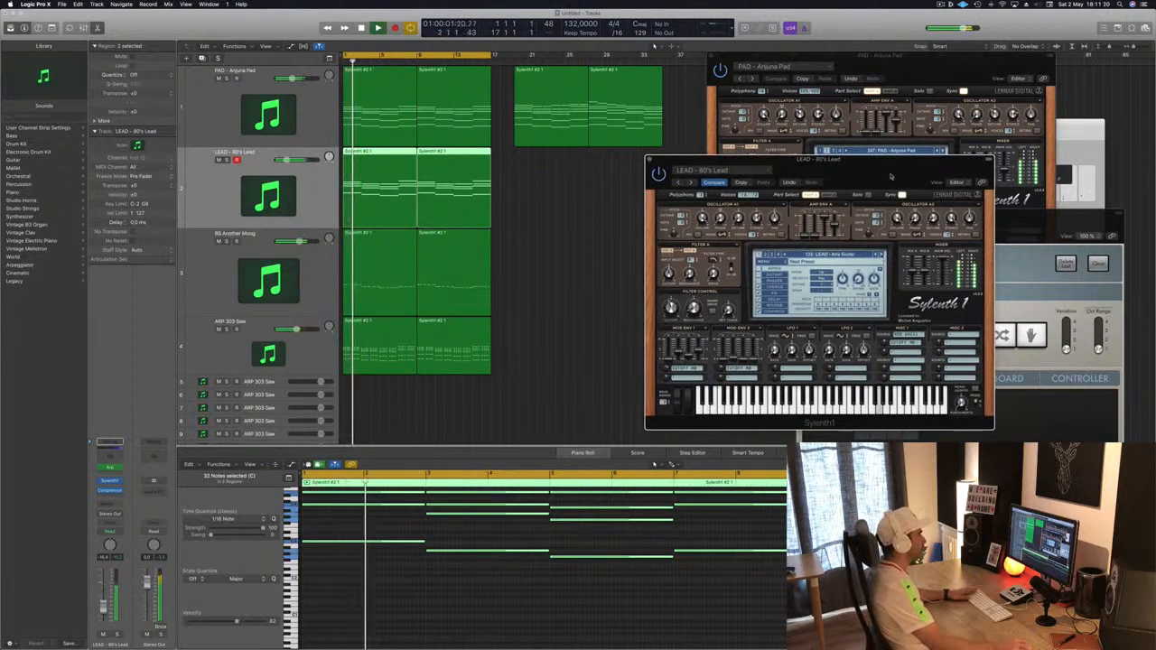
drag(890, 176, 863, 185)
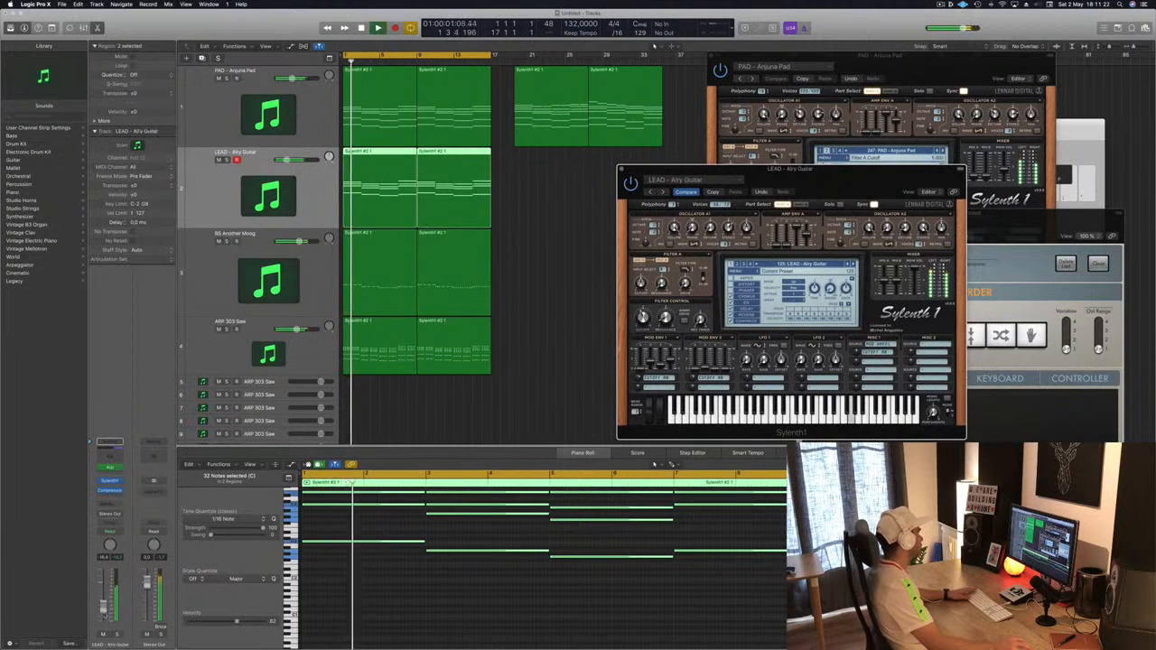
click(654, 464)
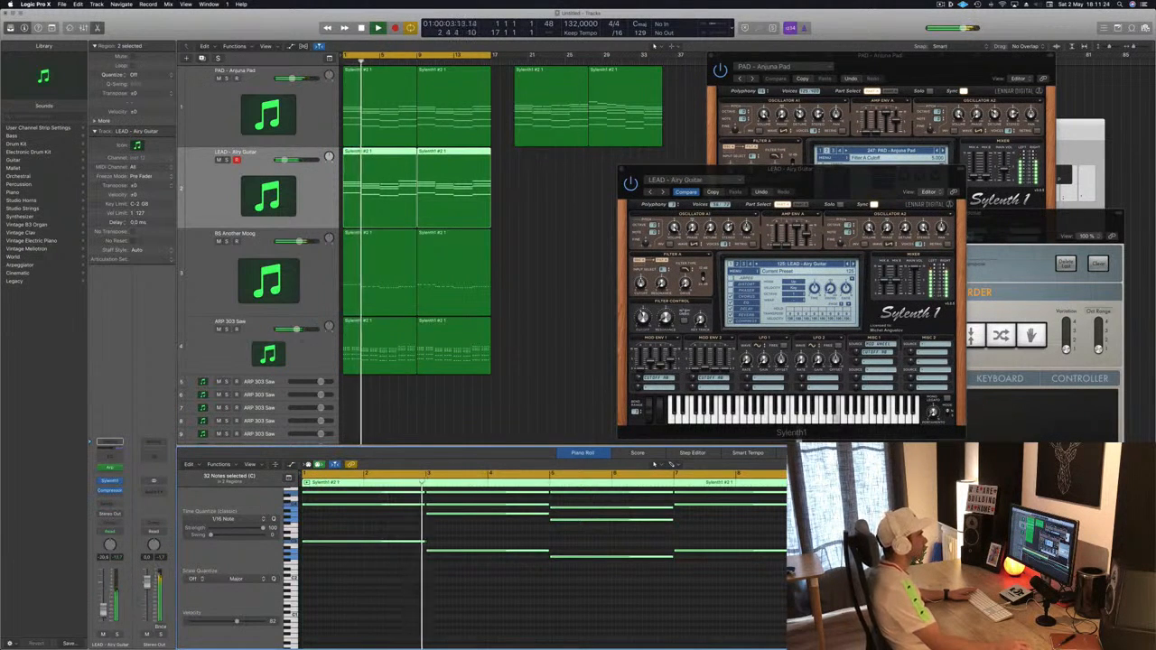
Step through the lead presets via LEAD - Basic Super Saw to LEAD - Brass and raise the track's volume
key(bracketleft)
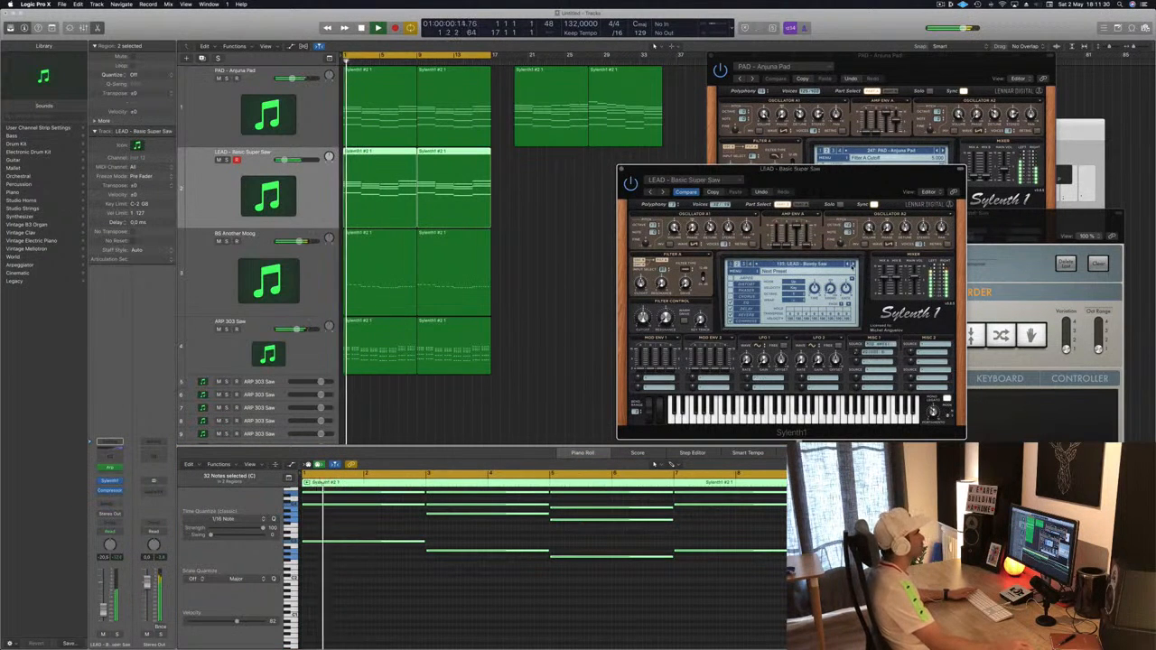
key(bracketright)
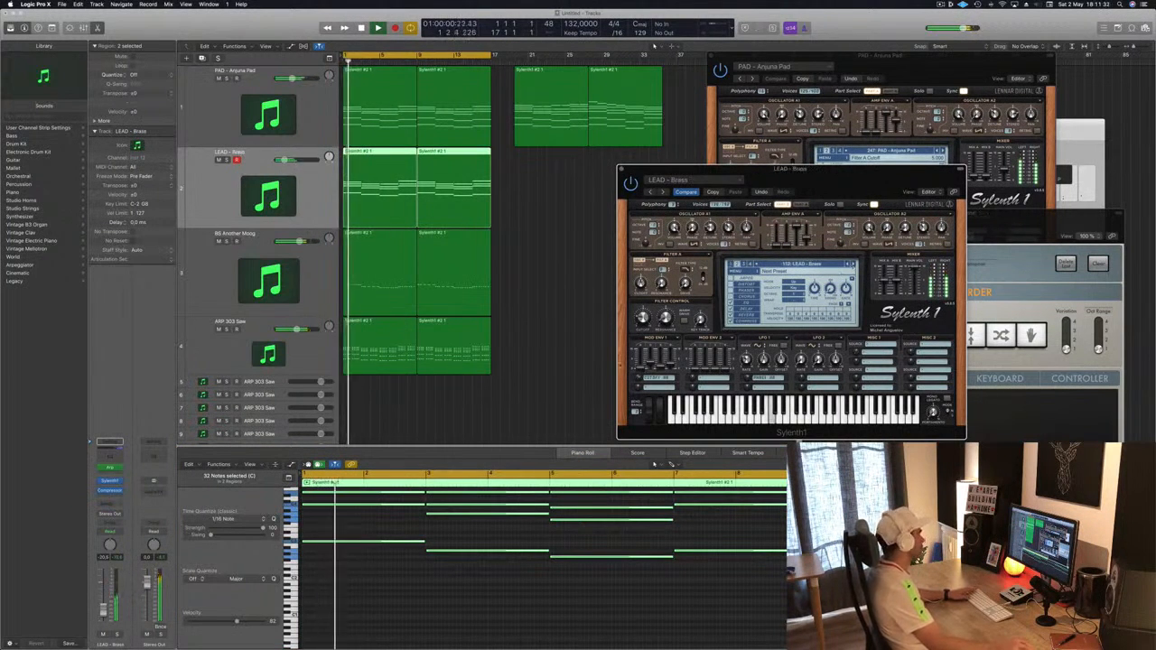
drag(104, 610, 104, 596)
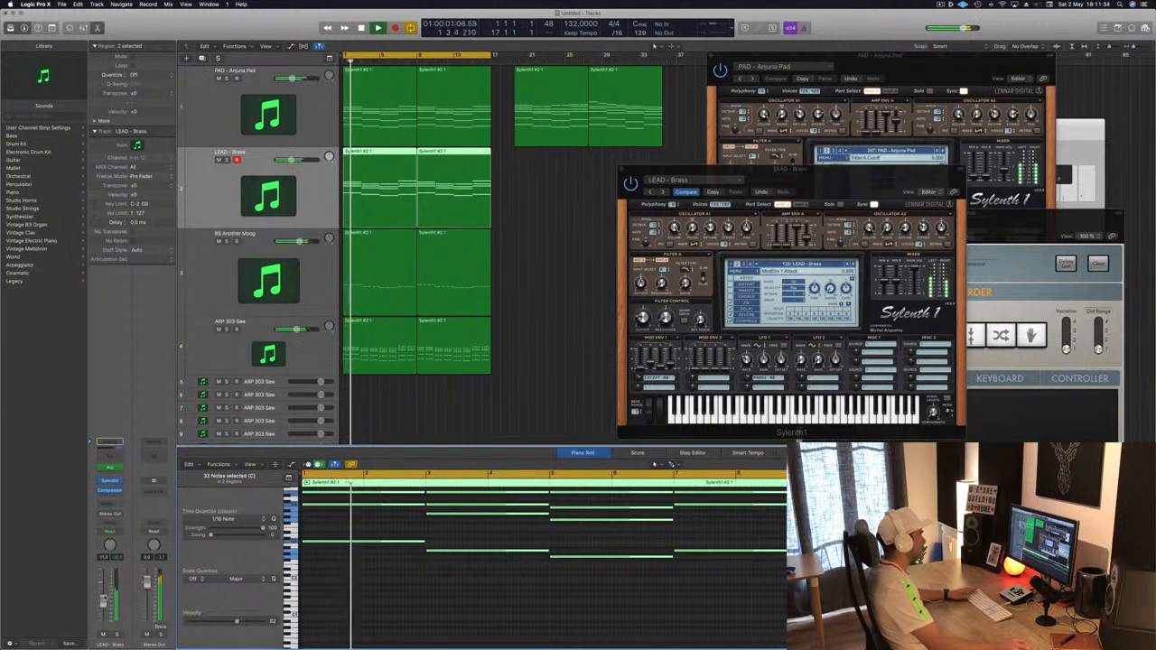
Audition the lead presets up to LEAD - Broken Keys during playback and return to LEAD - Brazil 1
key(bracketright)
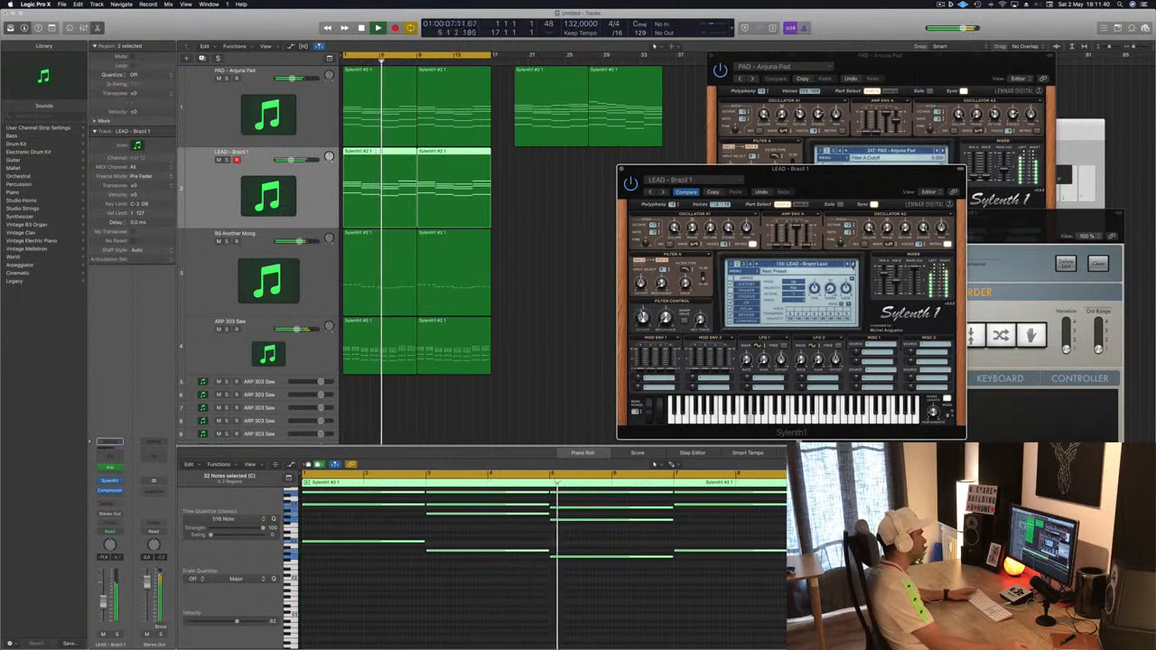
click(852, 265)
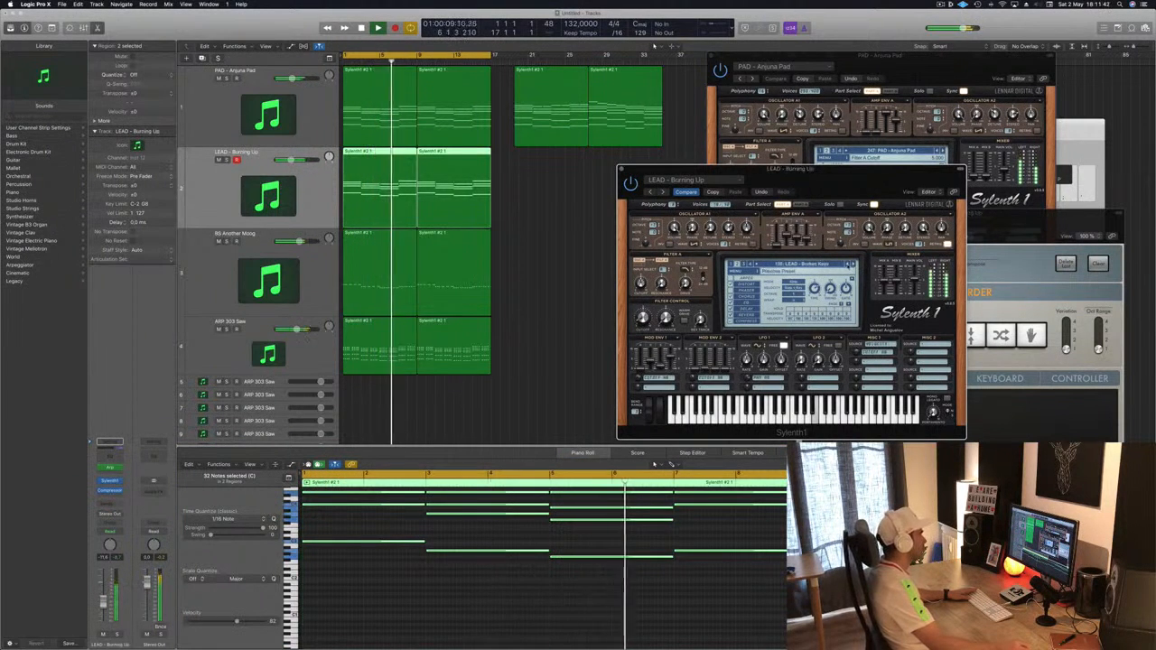
click(848, 264)
click(848, 265)
click(848, 265)
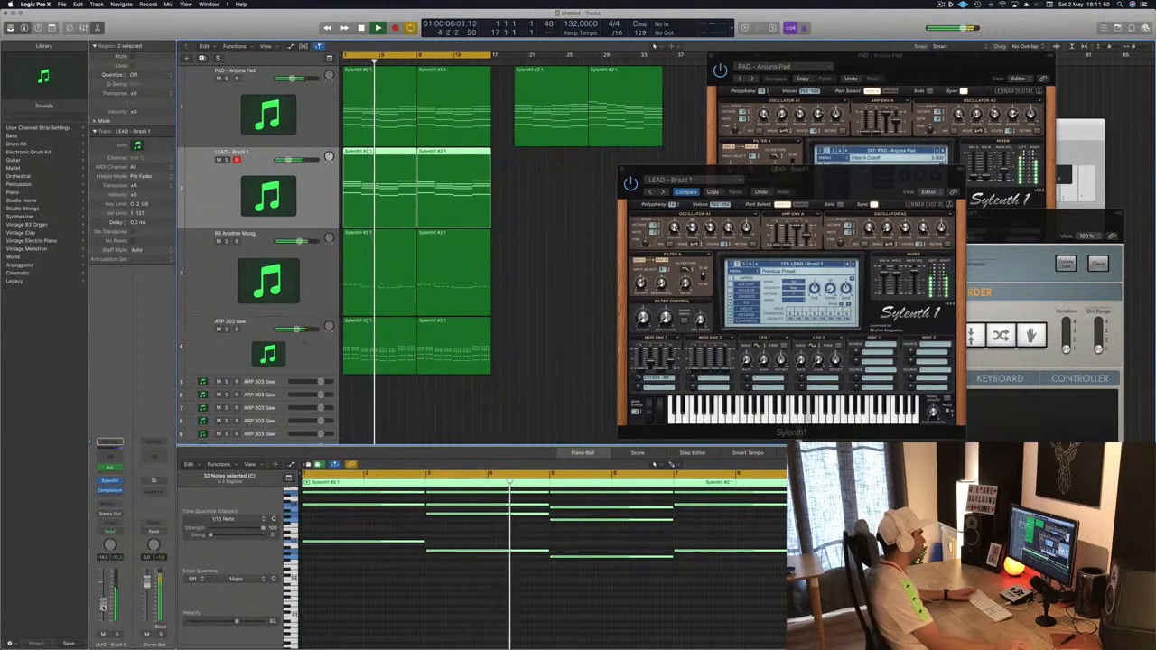
Move the lead's Sylenth1 window aside, lower the lead track's volume and turn off auto gain in its Compressor
drag(820, 170, 728, 158)
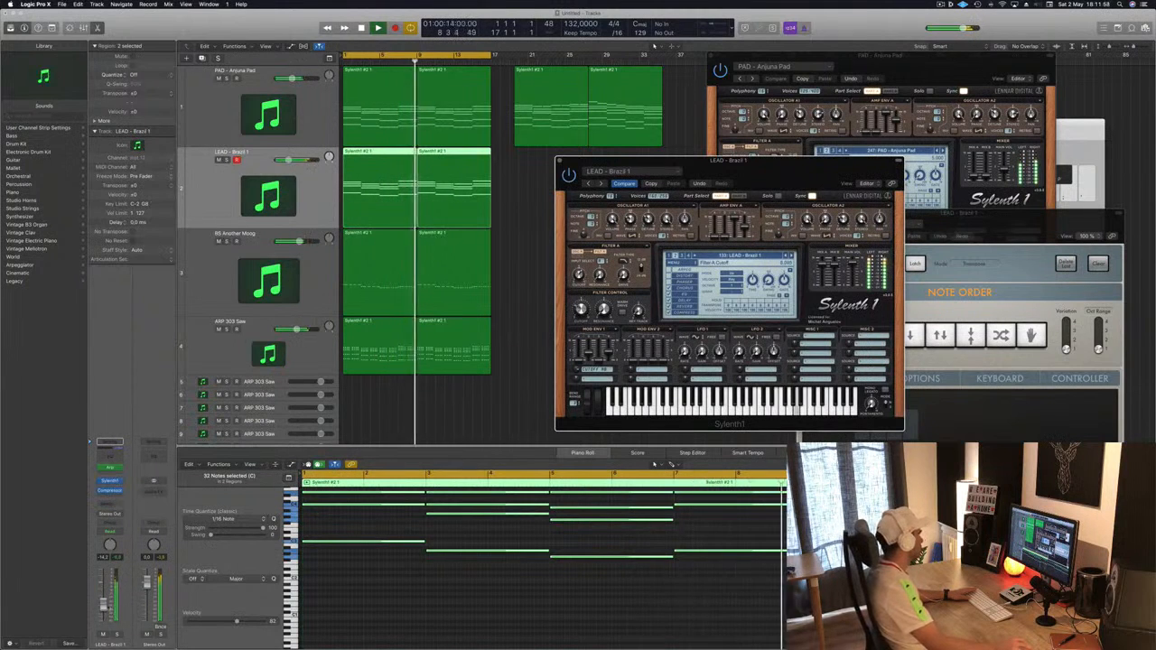
click(104, 610)
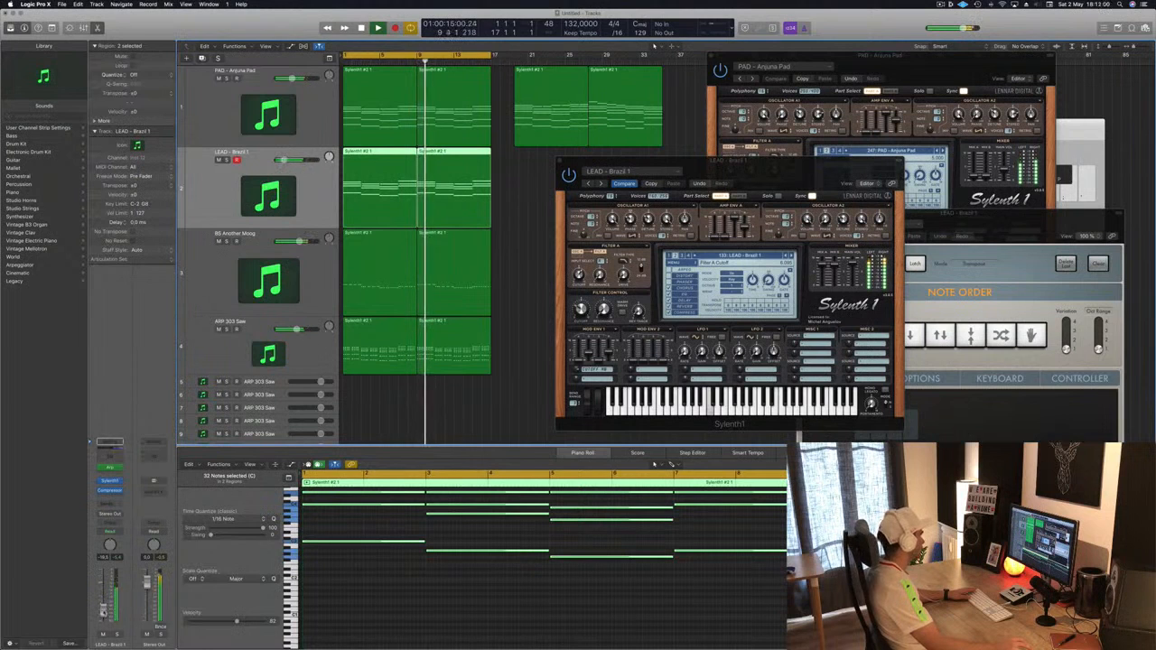
click(109, 491)
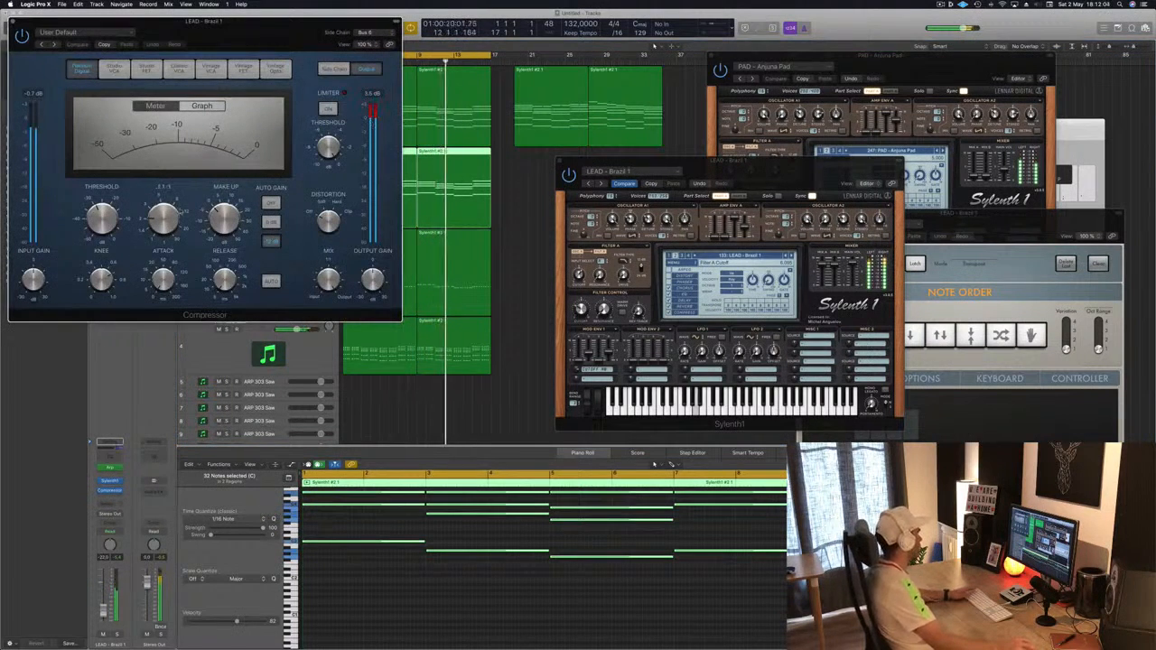
click(273, 203)
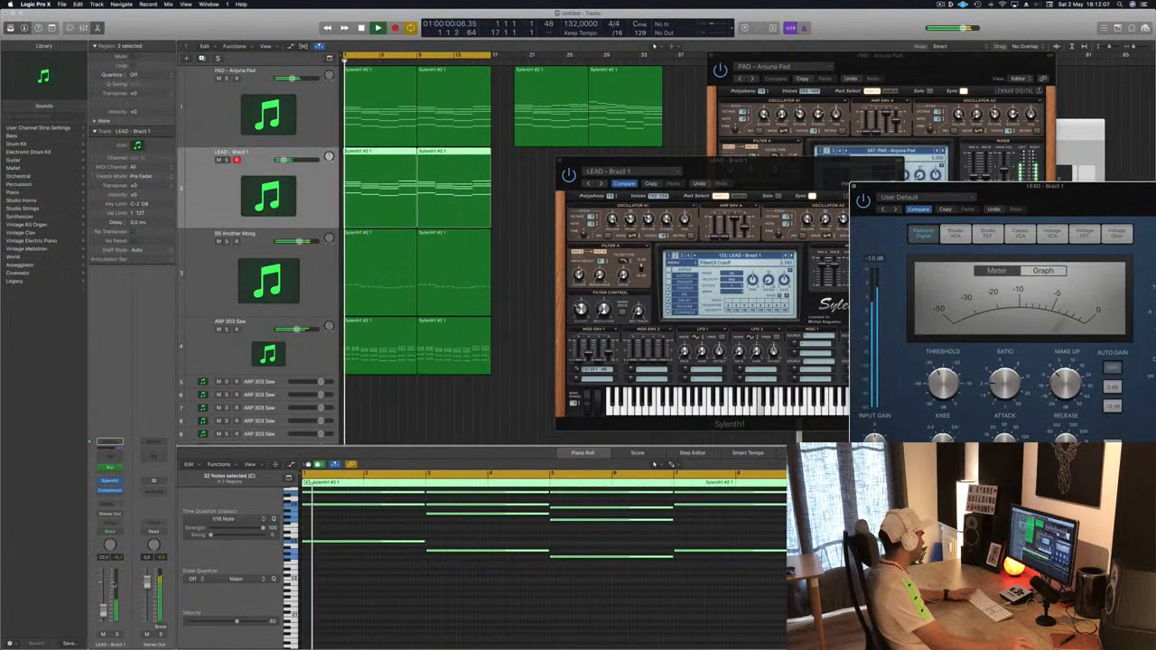
Replay from the start, move the lead's Compressor window aside, adjust its ratio and close it
key(Return)
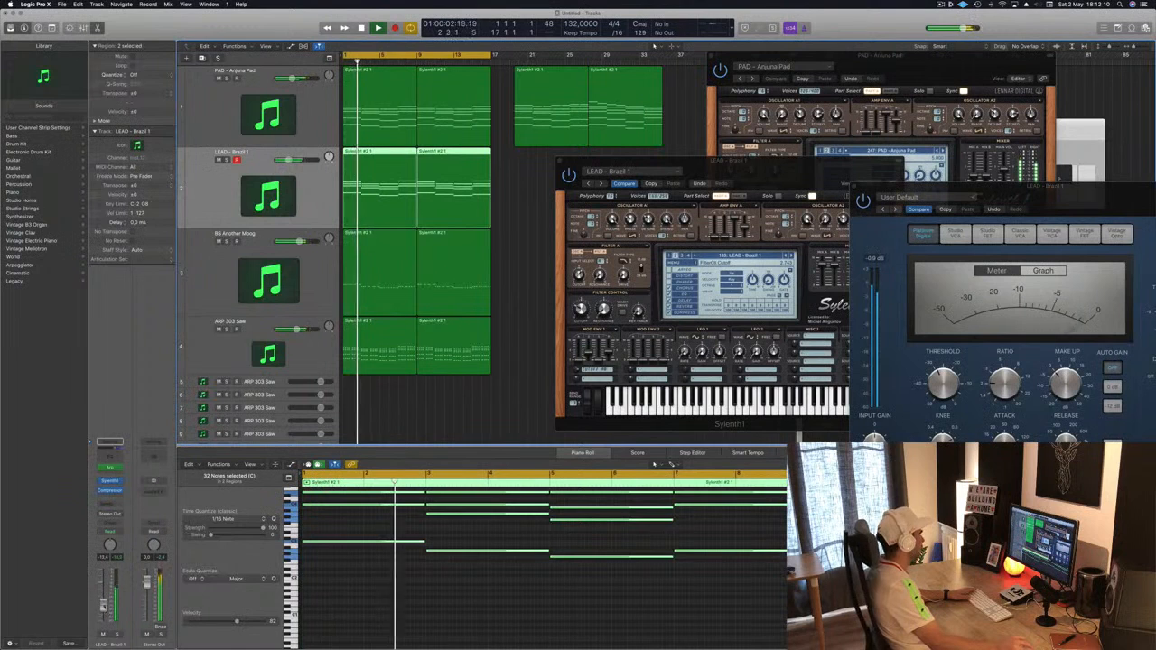
drag(948, 187, 694, 211)
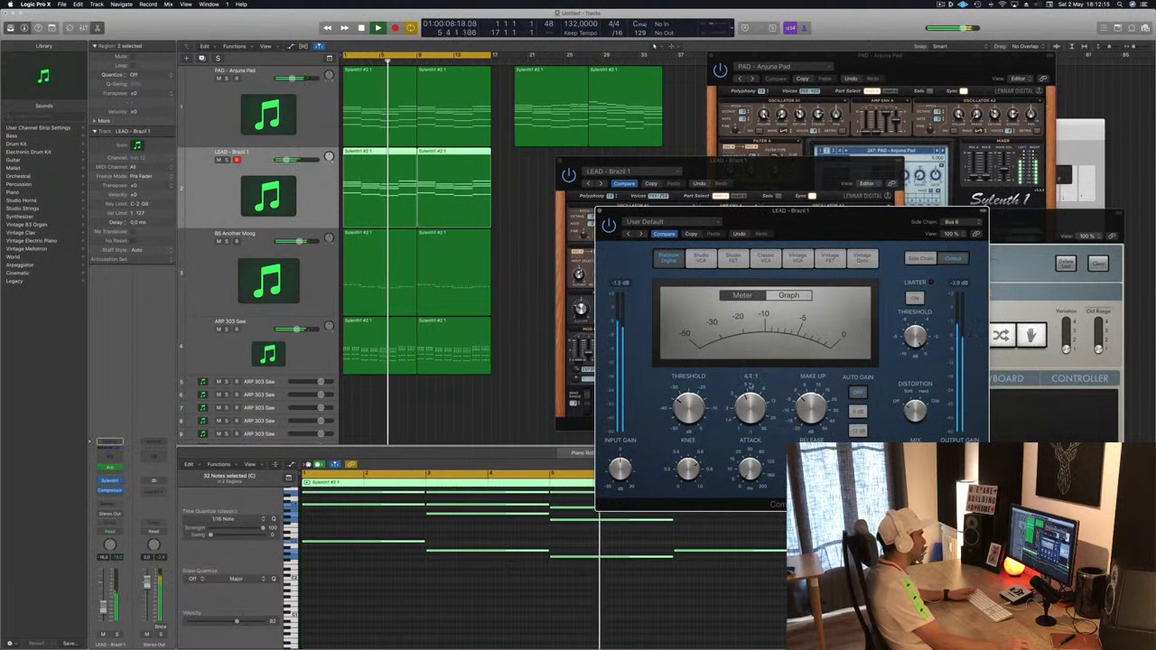
key(space)
click(600, 212)
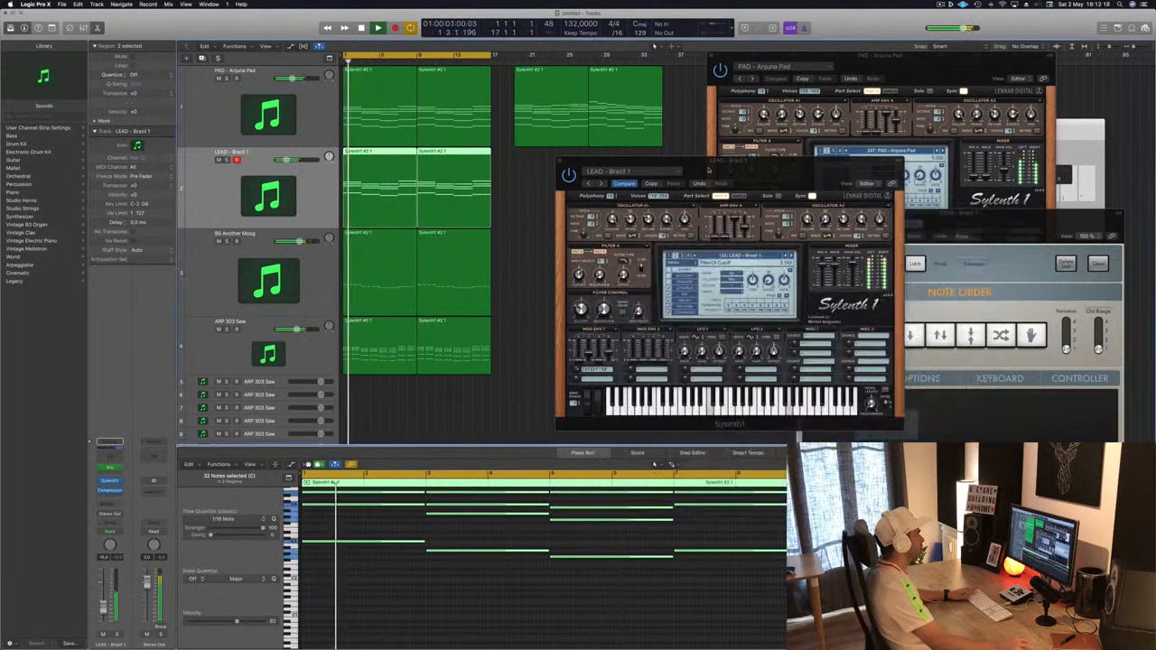
Reposition the LEAD - Brazil 1 Sylenth1 window, replay the loop from the start and close the window
drag(607, 161, 684, 127)
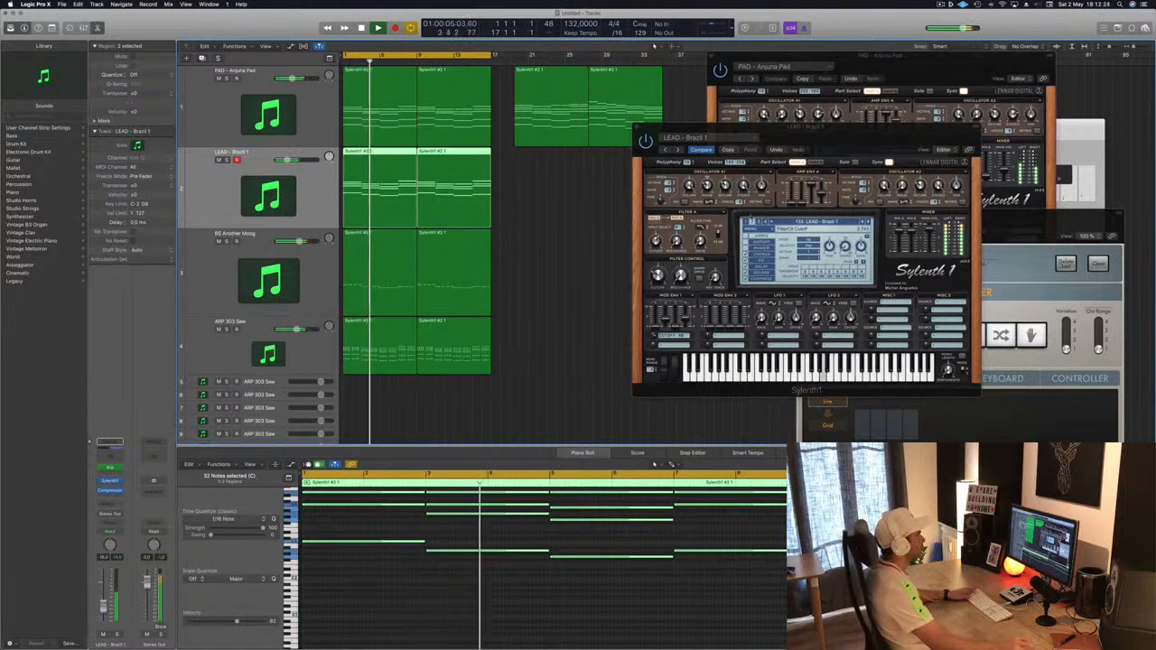
drag(867, 129, 804, 141)
key(Return)
click(575, 139)
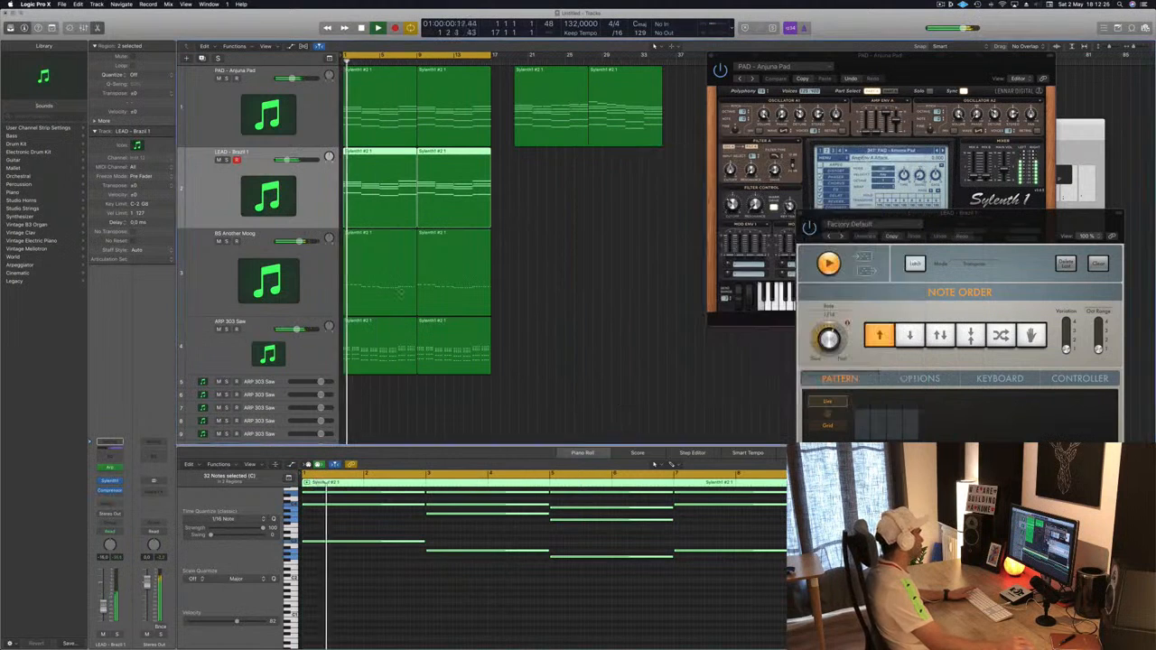
Add a Channel EQ to the ARP 303 Saw track with a low cut at 124 Hz and close it
key(Return)
click(309, 360)
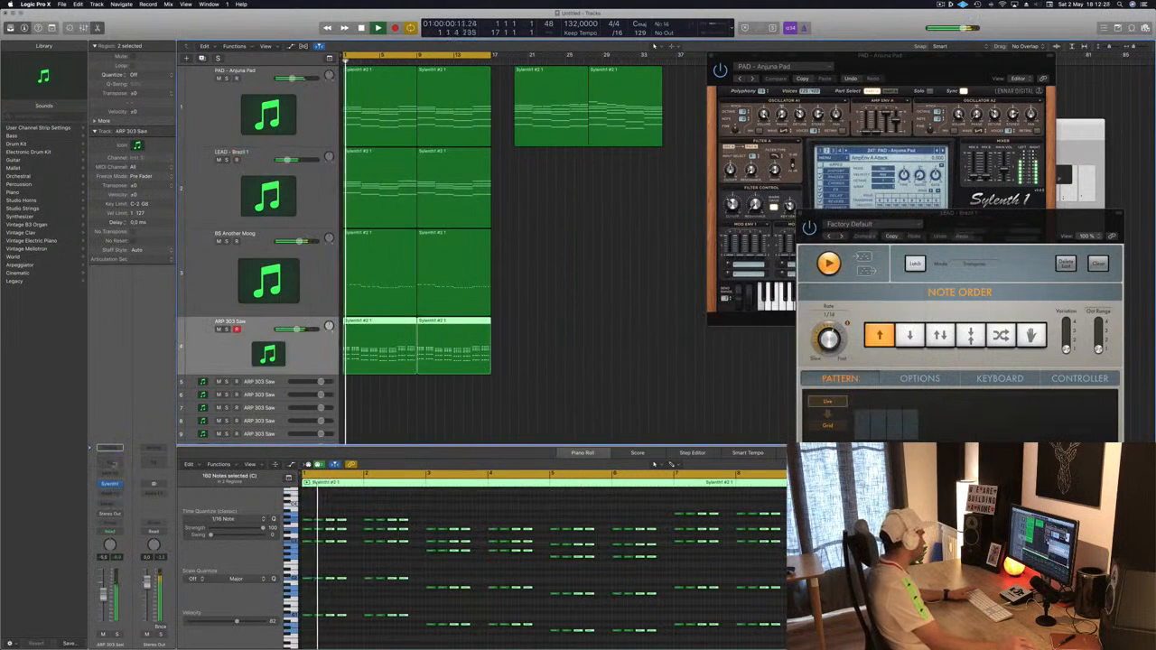
click(114, 464)
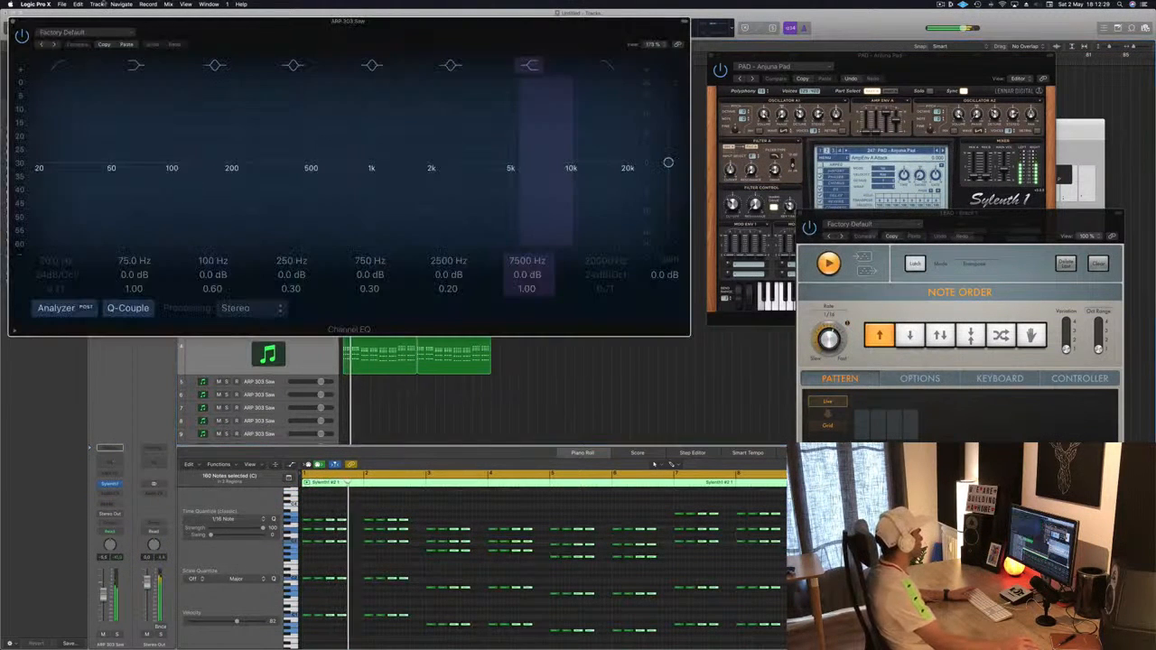
click(57, 65)
drag(39, 172, 205, 168)
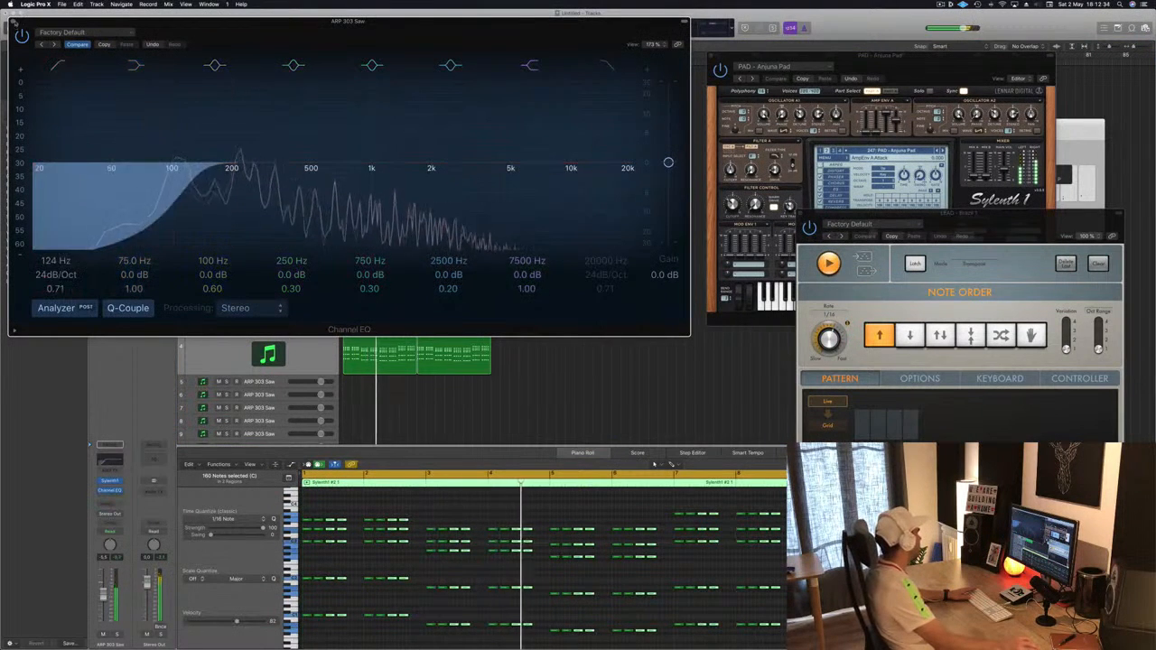
click(13, 21)
key(space)
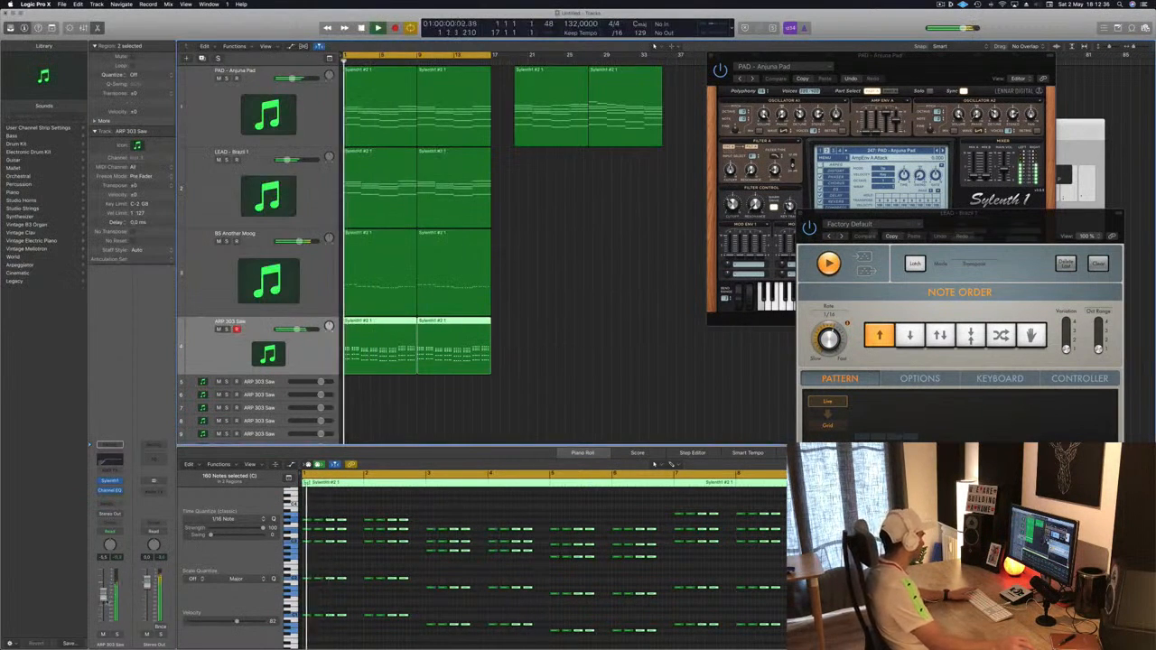
Open the ARP 303 Saw track's Sylenth1 during playback, then close the arpeggio and pad synth windows
click(110, 481)
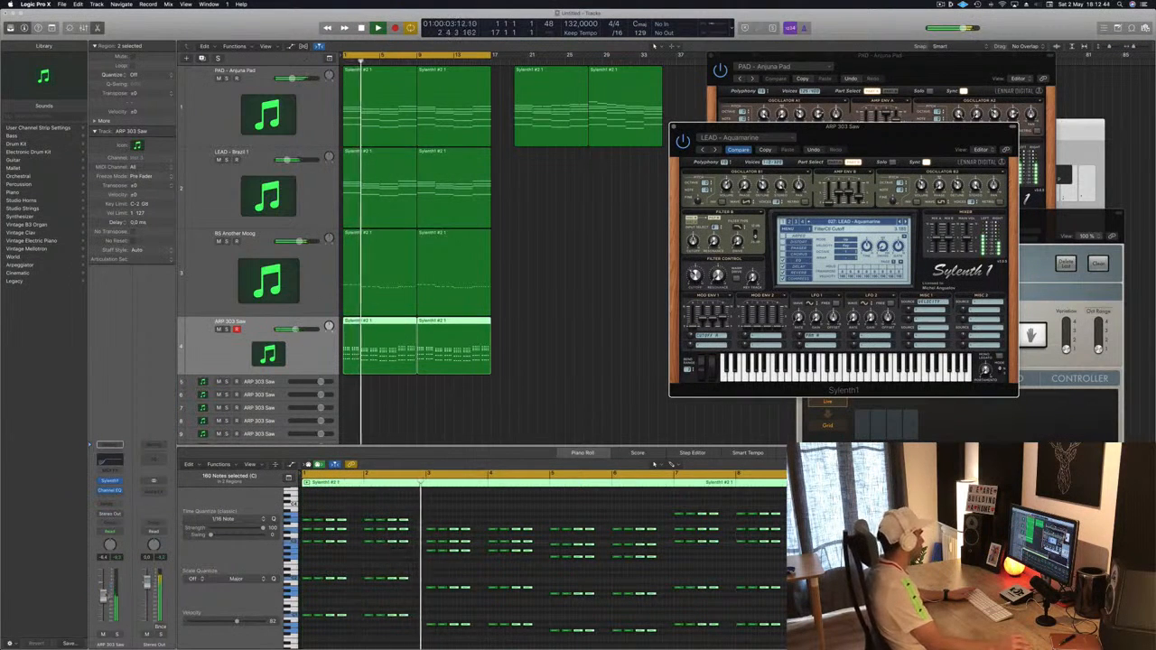
click(675, 125)
drag(712, 57, 745, 67)
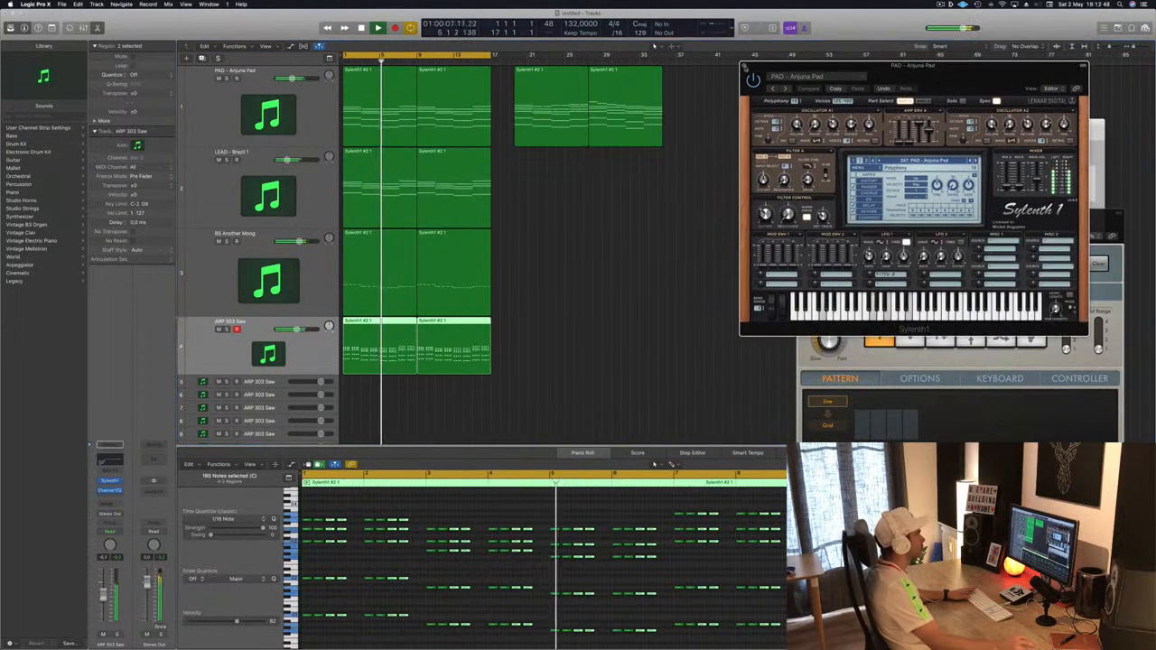
click(745, 67)
click(569, 271)
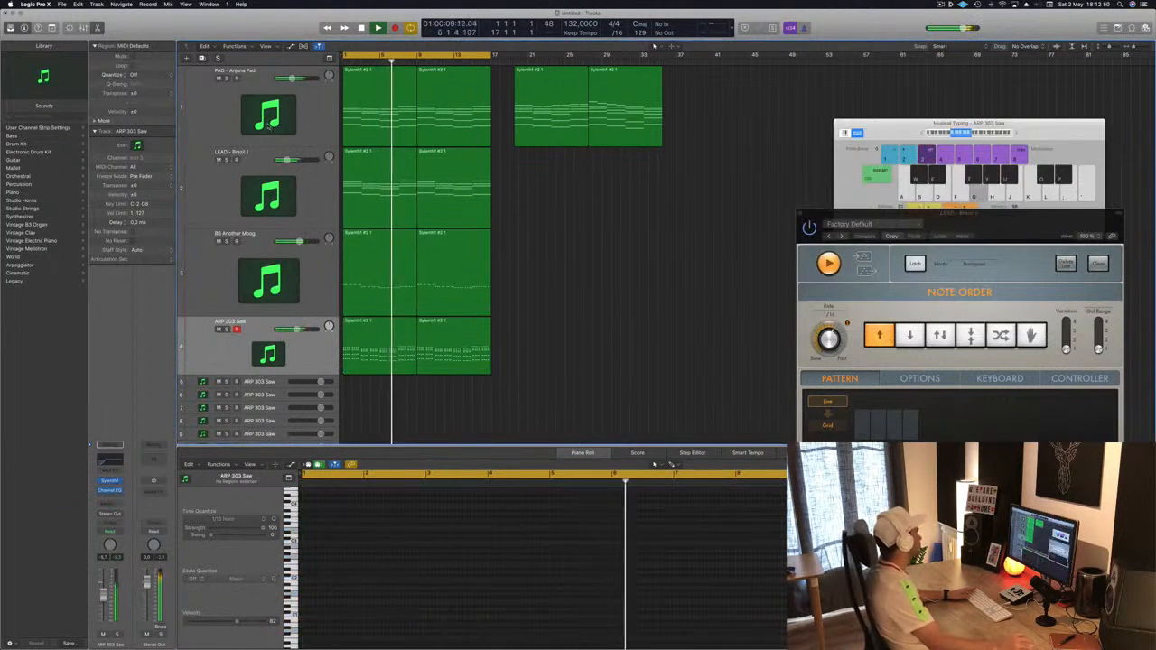
Briefly solo the PAD - Anjuna Pad track and give it a Channel EQ with a low cut at 134 Hz
click(230, 89)
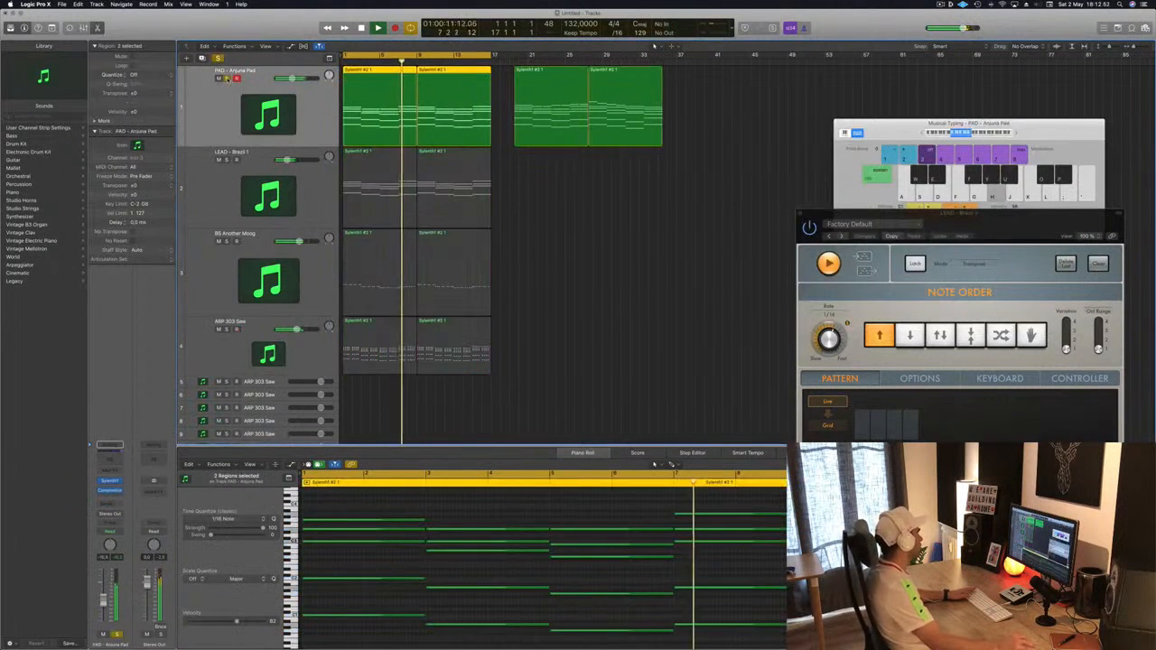
key(Return)
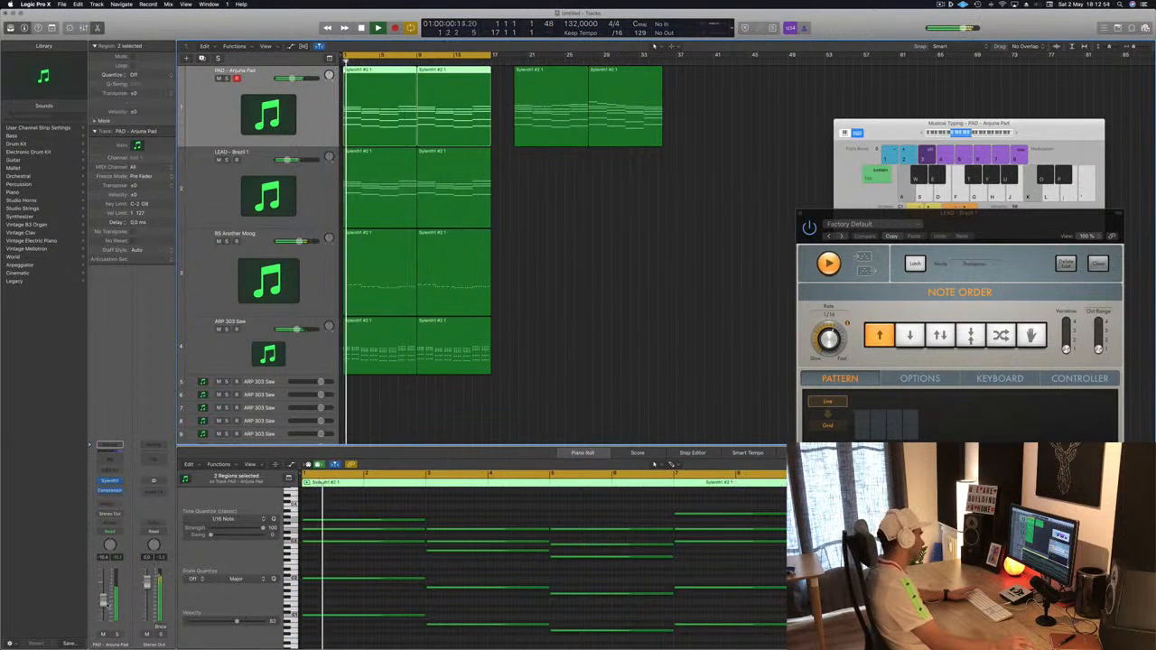
click(109, 445)
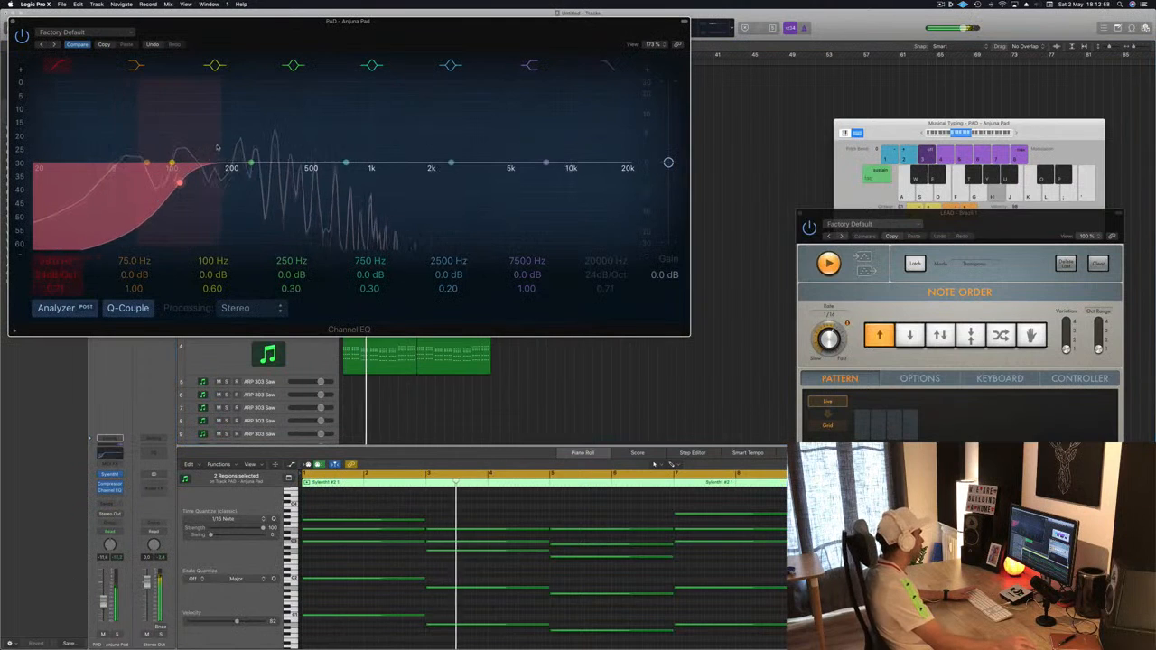
drag(187, 151, 234, 146)
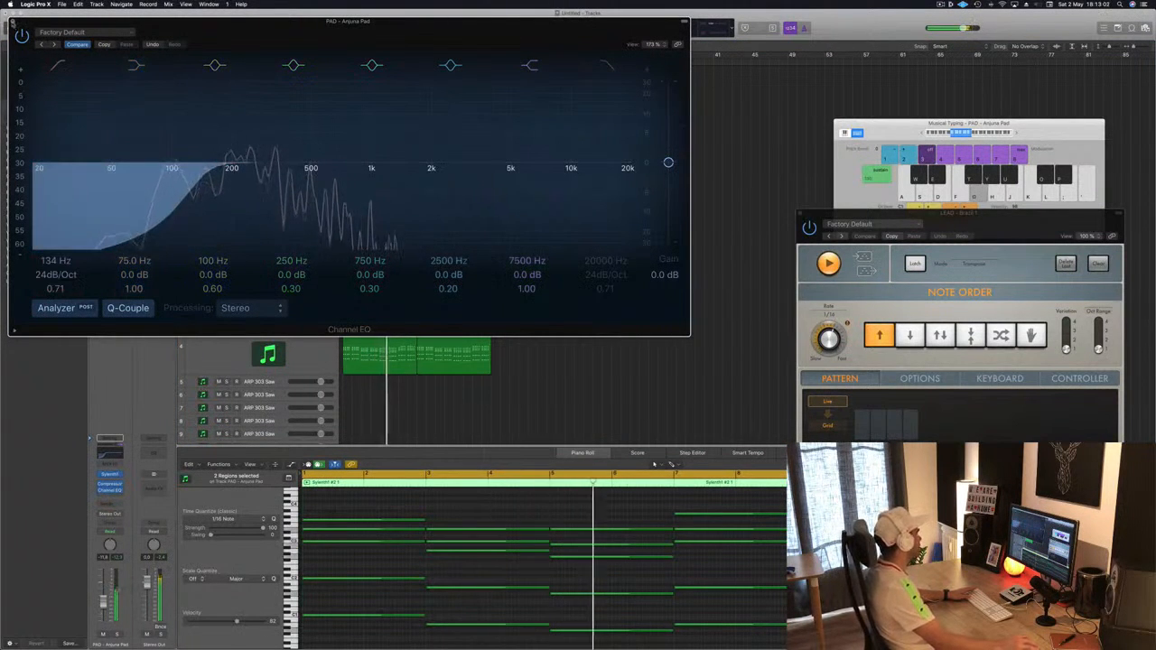
click(13, 20)
Reorder the tracks so BS Another Moog sits below ARP 303 Saw and LEAD - Brazil 1 comes first
key(Return)
drag(313, 283, 316, 358)
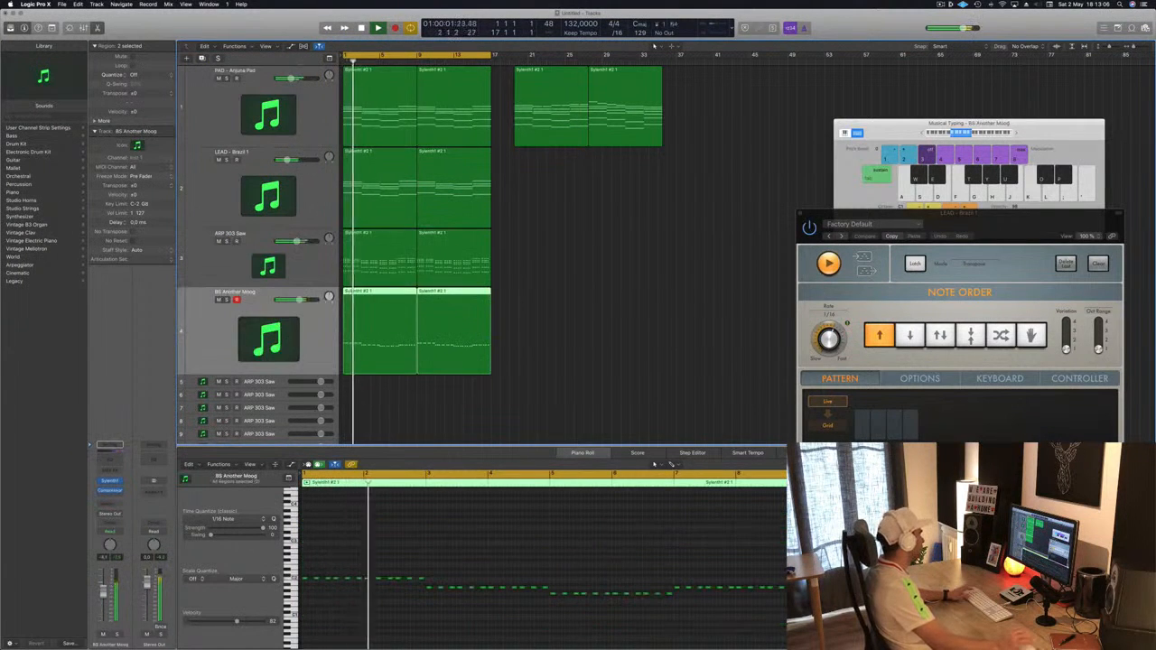
drag(316, 195, 322, 96)
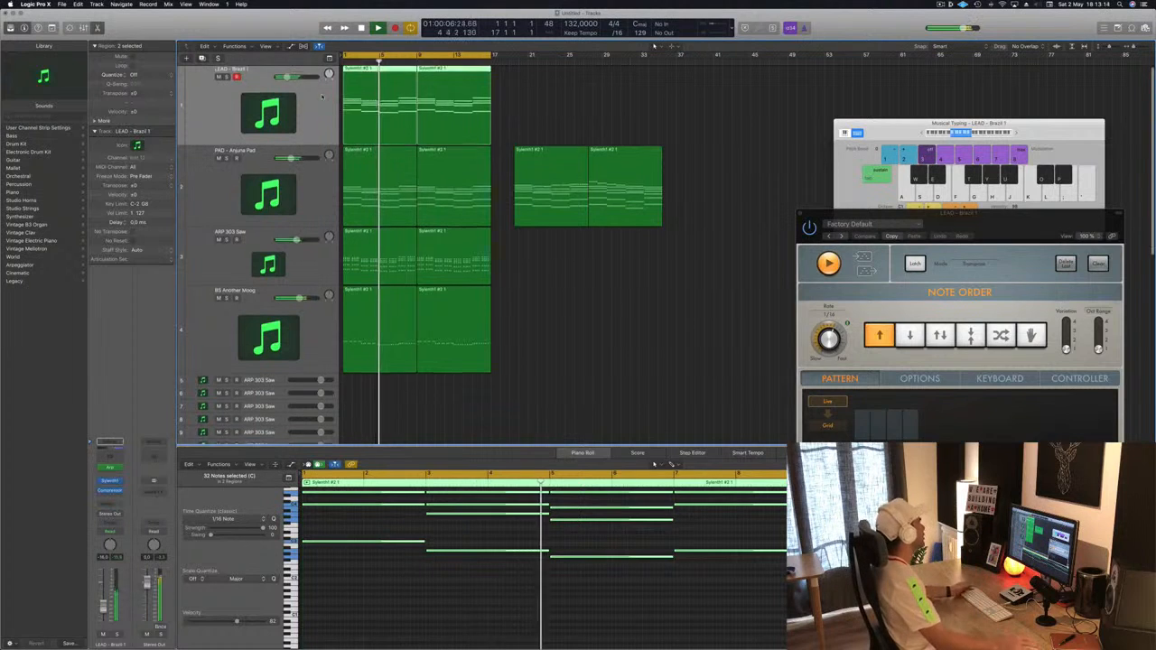
Briefly solo the LEAD - Brazil 1 track and add a send from it to Bus 5
scroll(559, 301, down, 2)
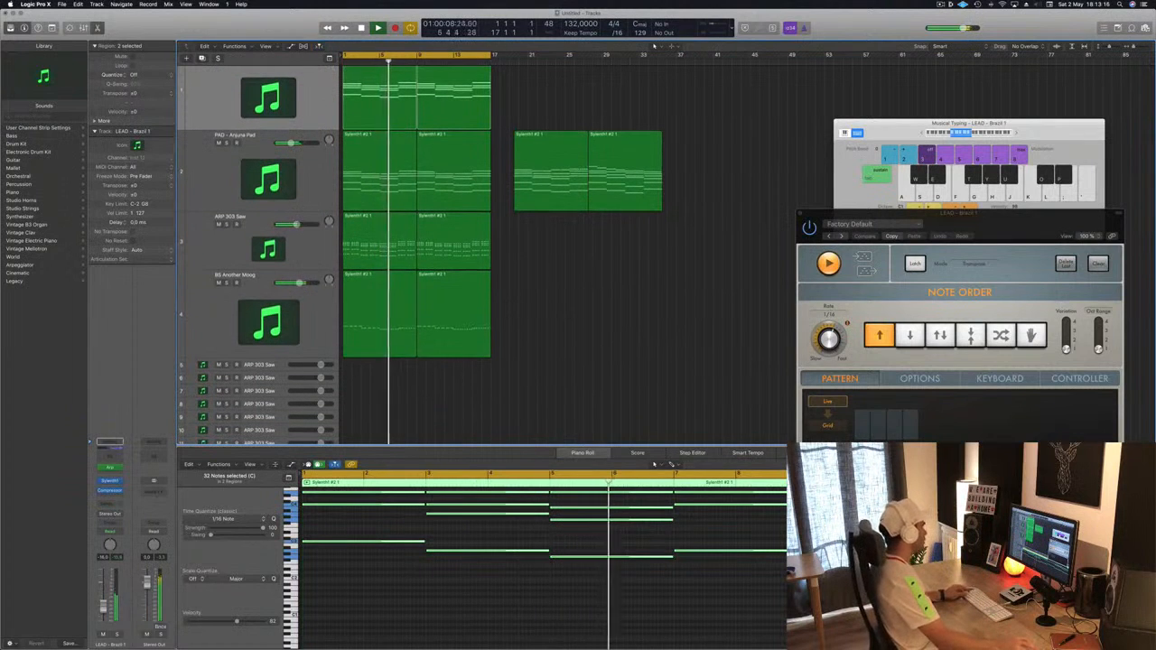
scroll(542, 305, down, 4)
scroll(512, 309, down, 3)
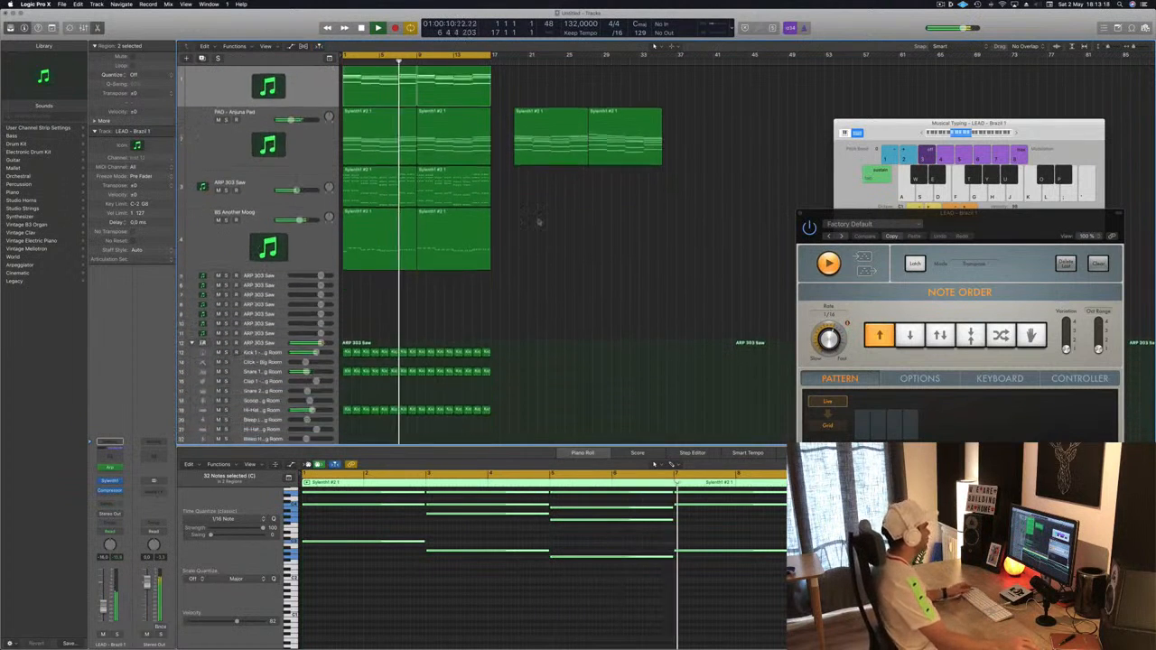
scroll(566, 262, up, 2)
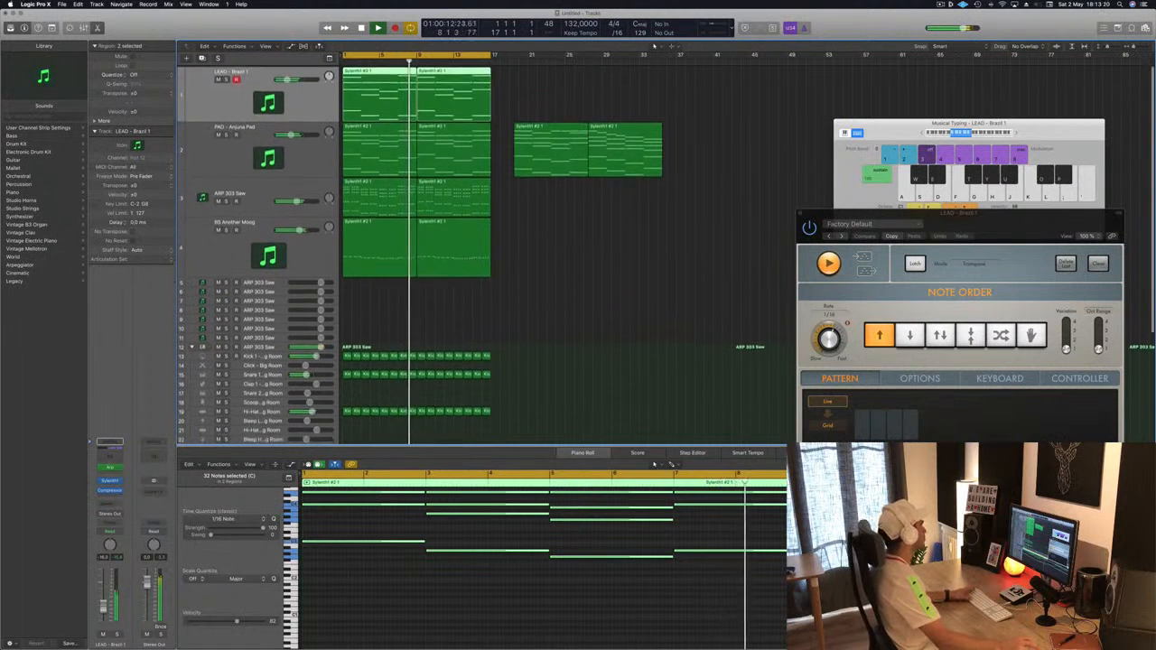
click(227, 79)
click(227, 78)
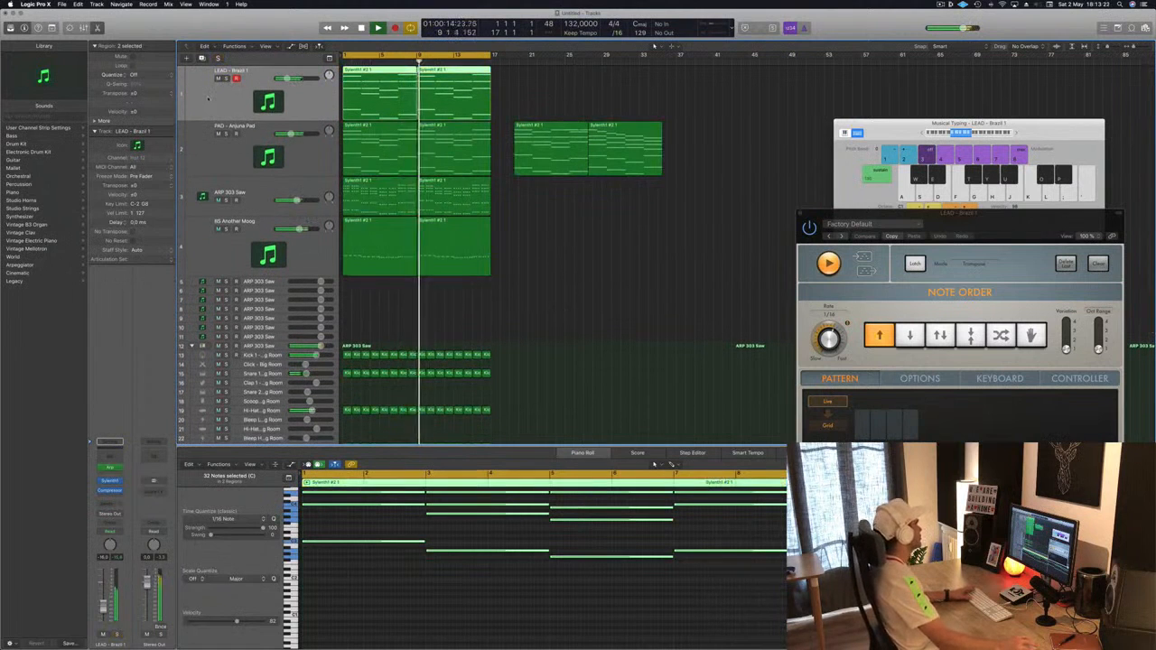
click(110, 503)
mouse_move(109, 519)
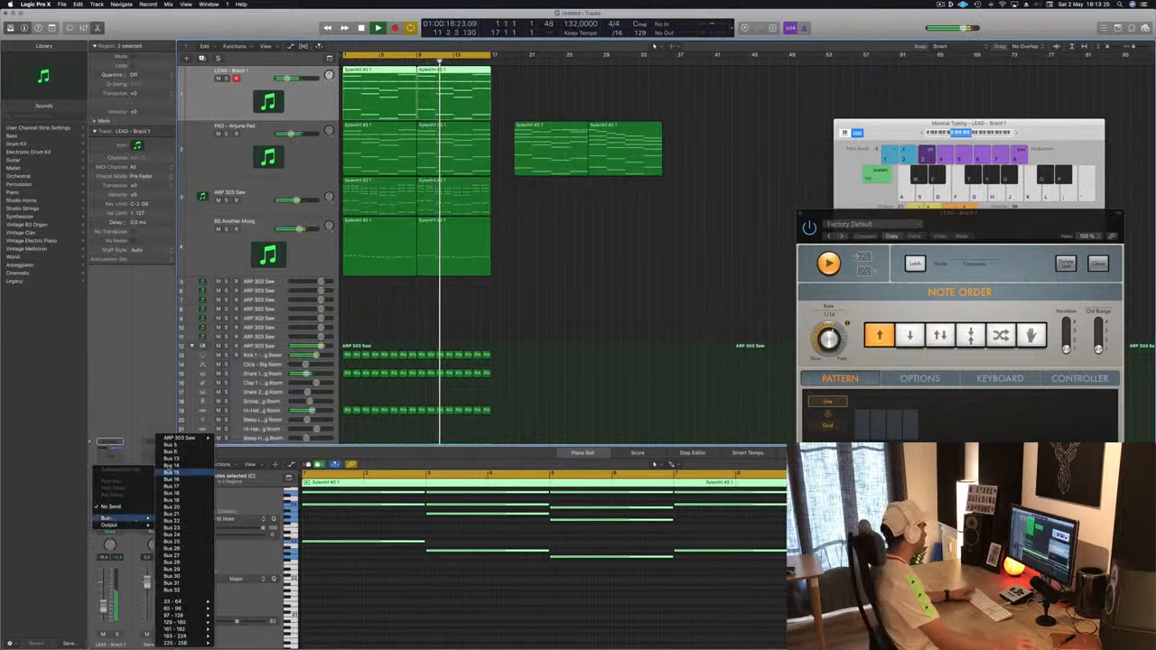
click(181, 445)
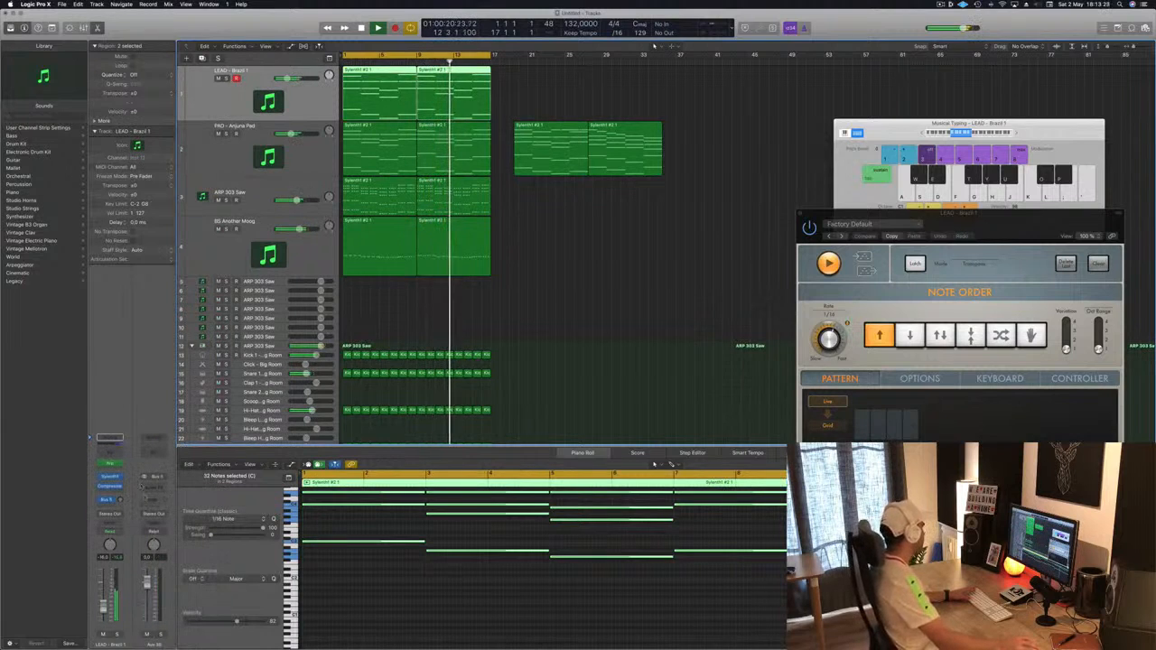
Insert a stereo SilverVerb on the Bus 5 aux channel, load the grandiose preset and close the plug-in
click(155, 491)
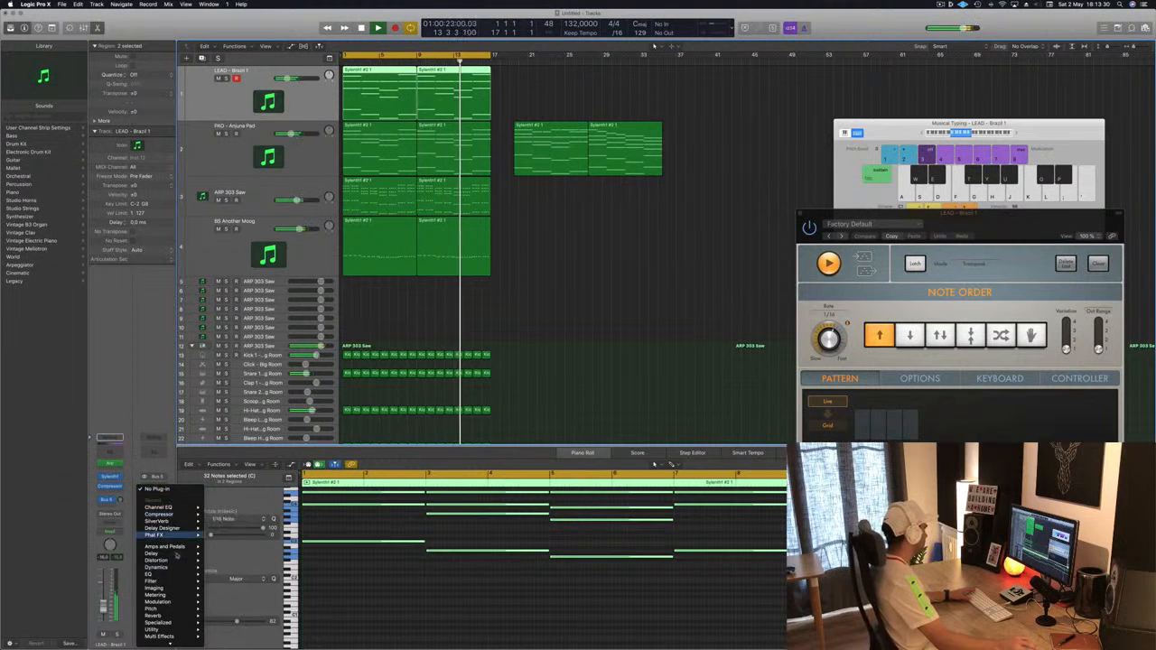
click(158, 521)
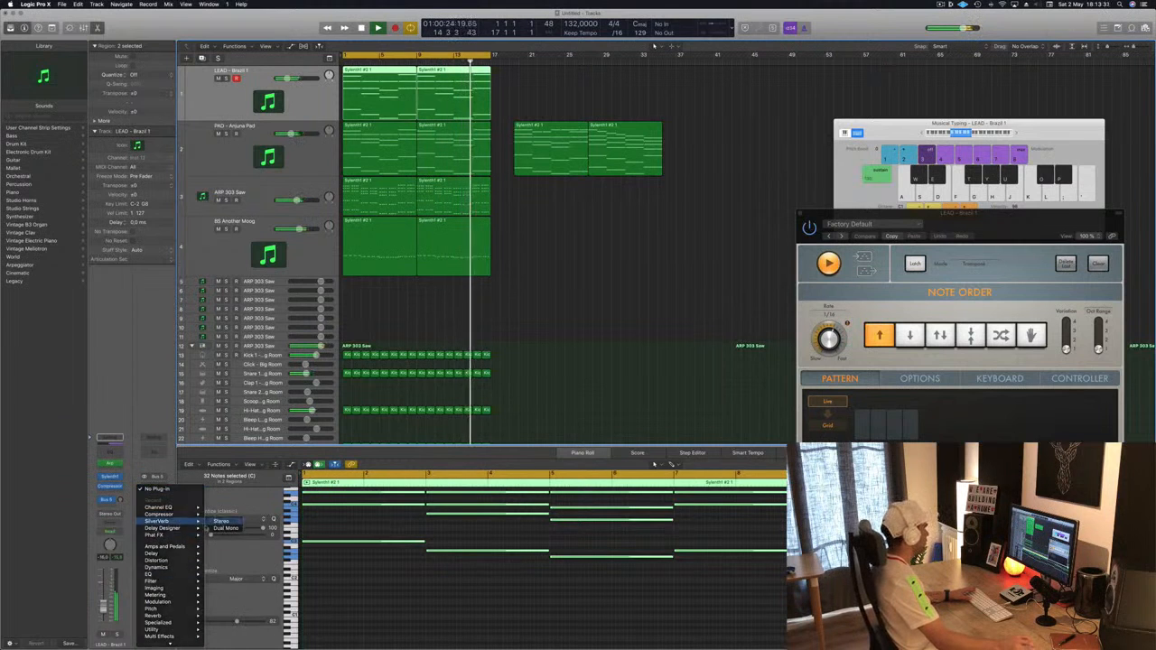
click(102, 36)
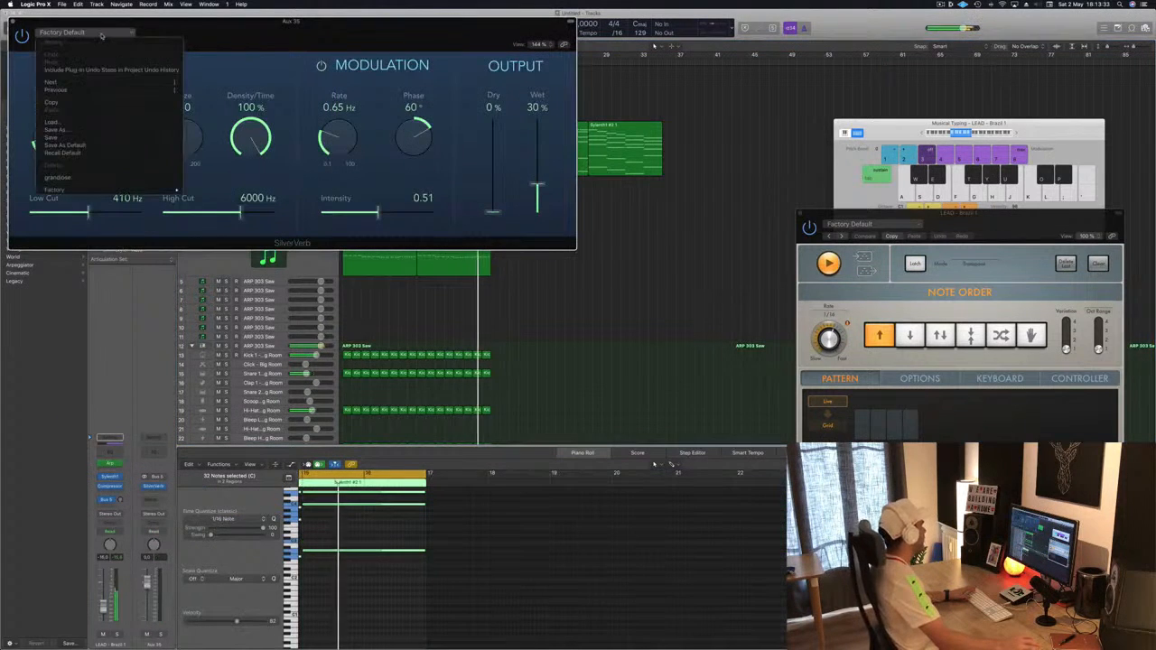
click(89, 178)
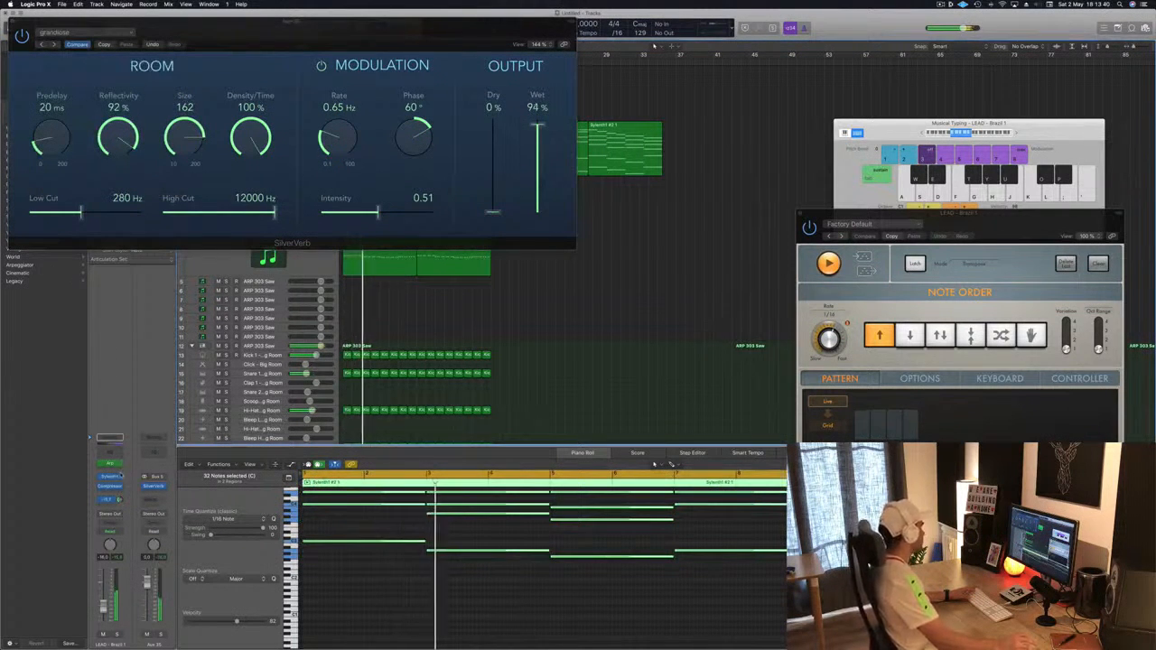
click(13, 21)
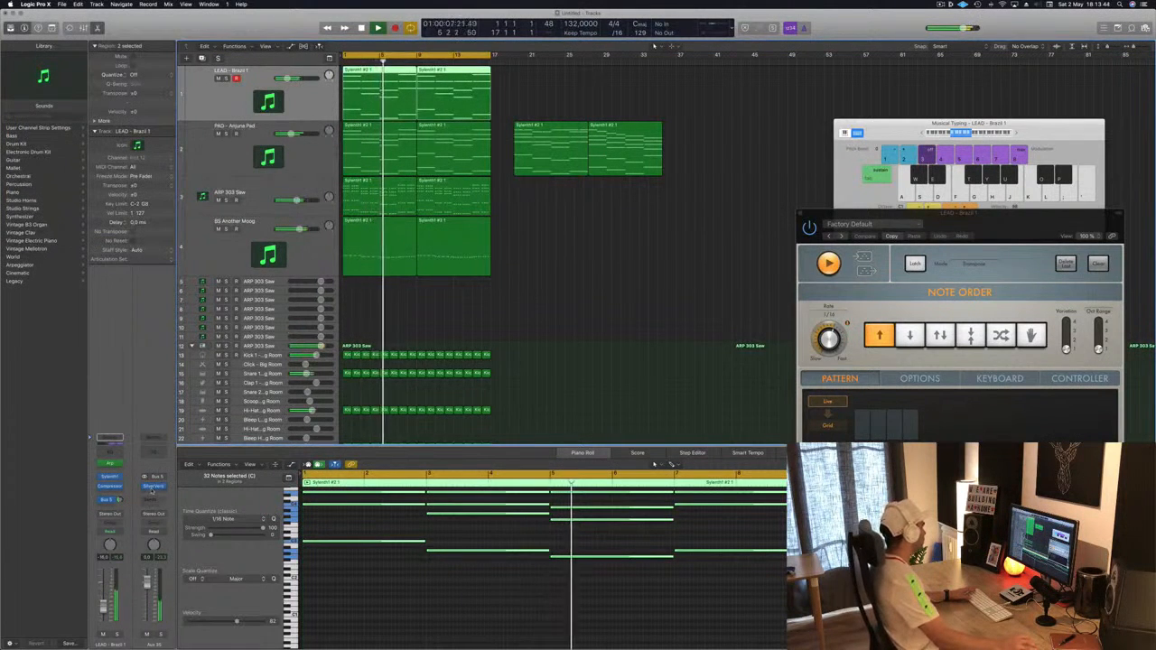
Insert a stereo Compressor after the SilverVerb on the Bus 5 aux channel
click(152, 487)
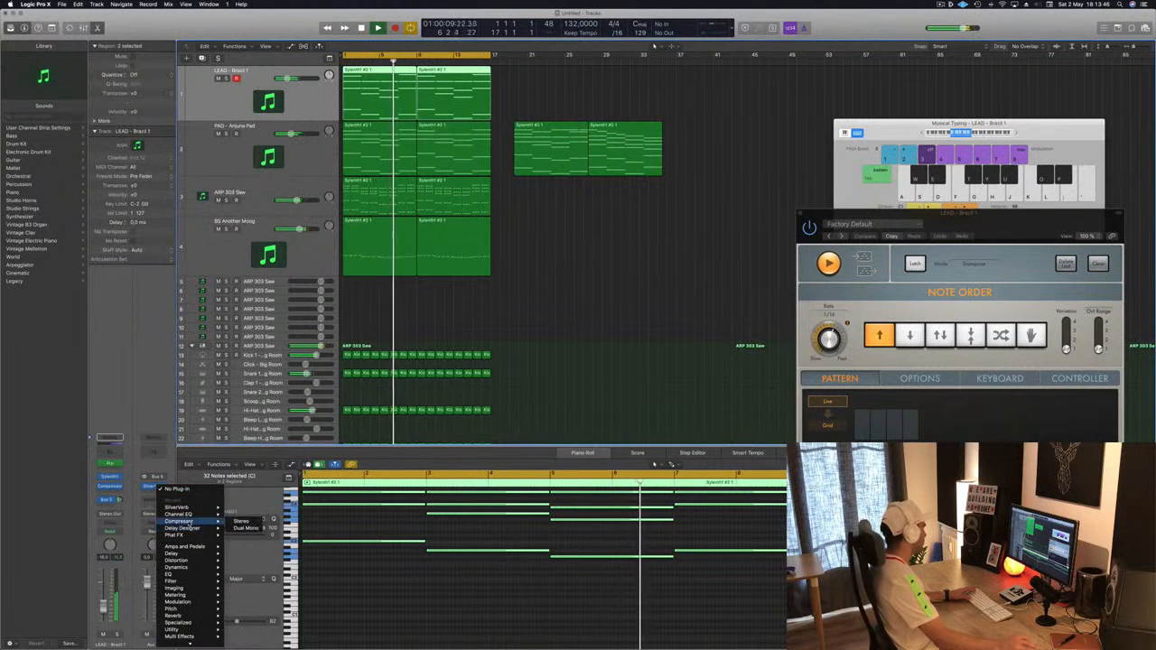
click(240, 522)
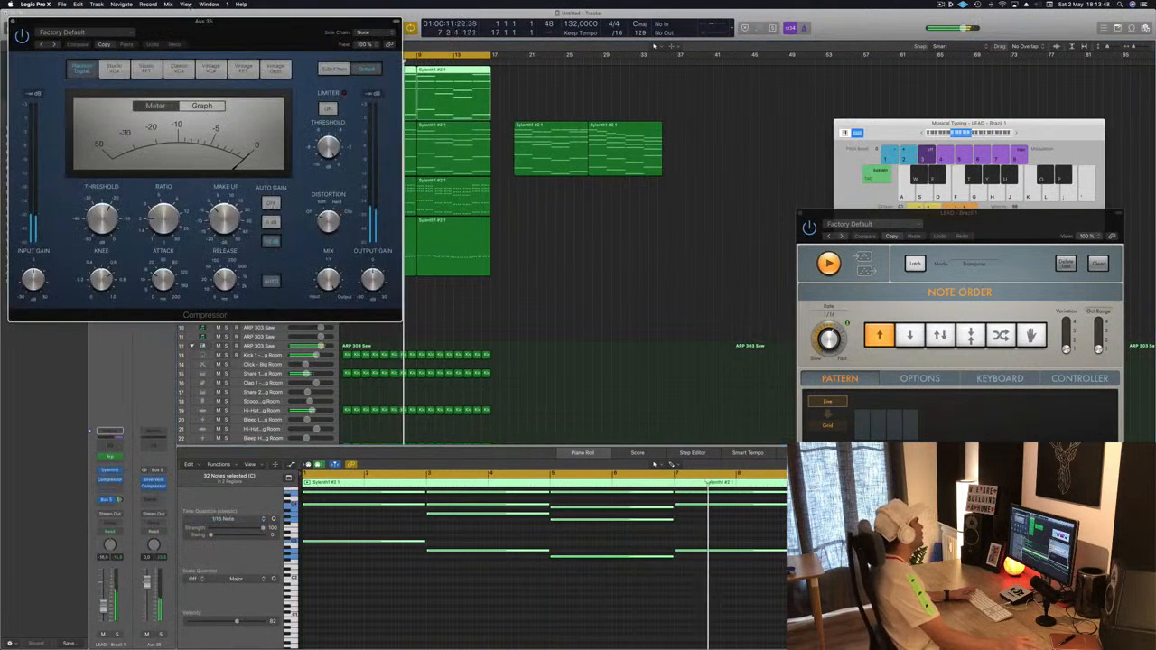
Set the Bus 5 aux Compressor's side chain to Bus 6 (Sidechain Trigger) and close the plug-in
drag(182, 14, 528, 89)
click(712, 90)
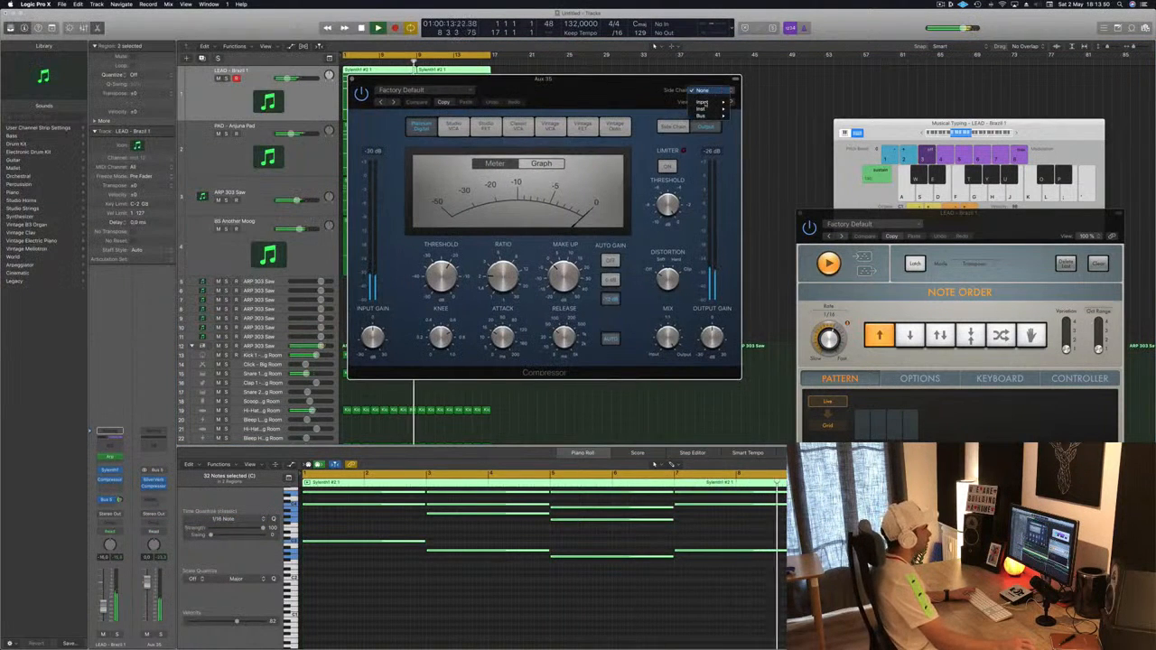
mouse_move(702, 116)
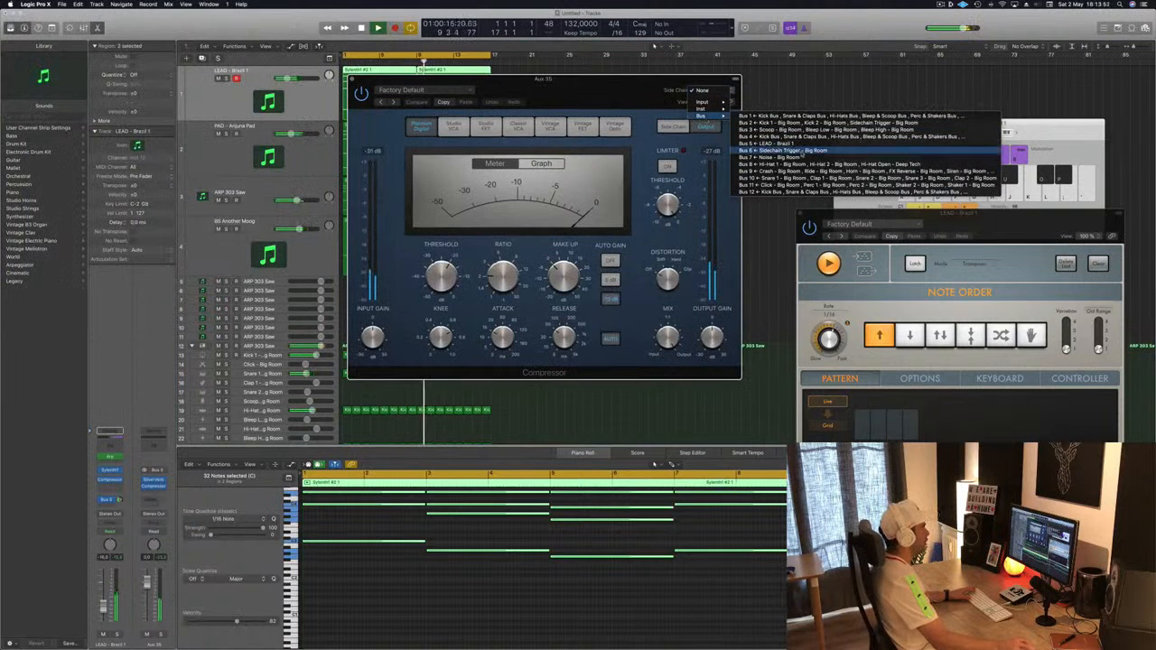
click(801, 151)
drag(569, 80, 655, 65)
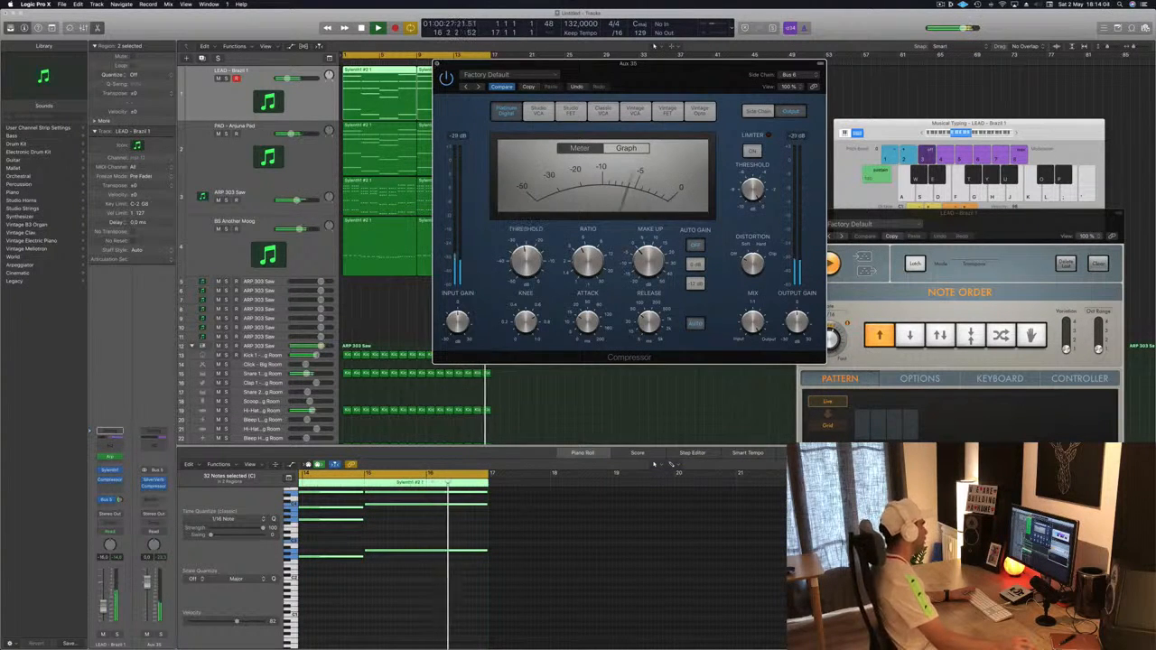
click(437, 64)
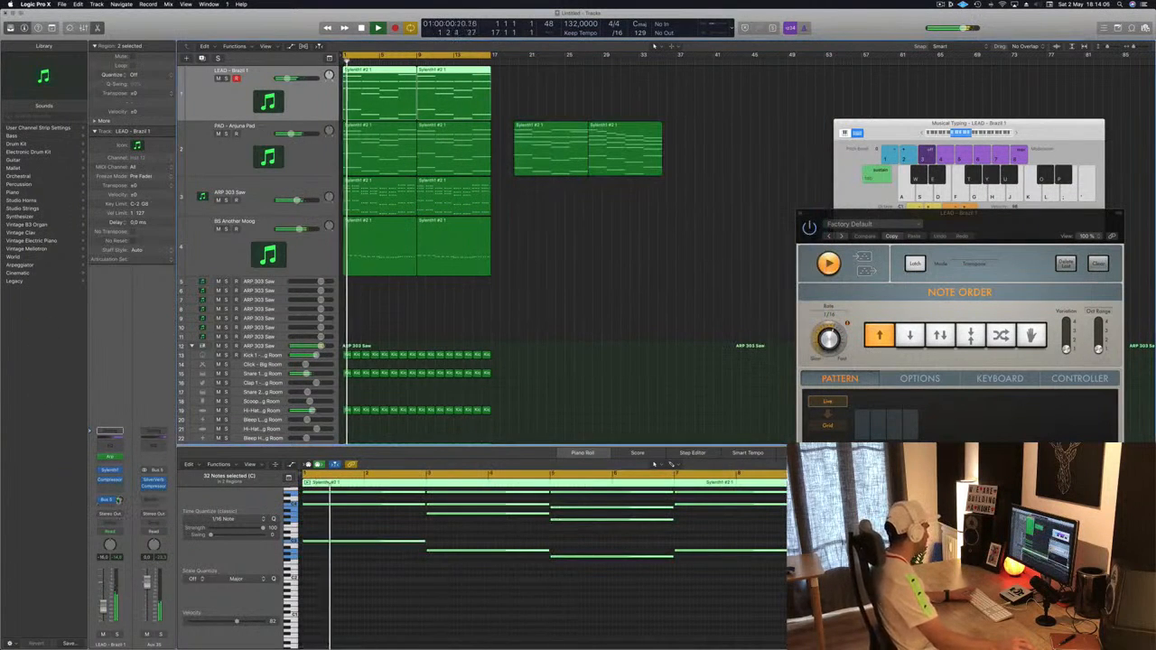
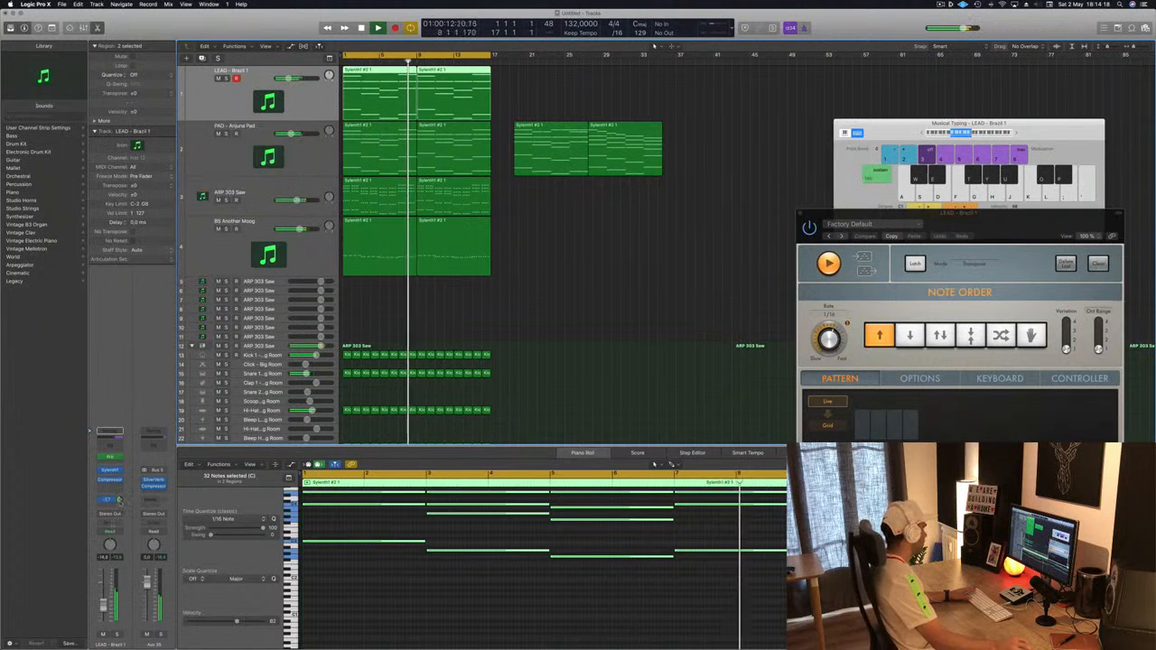
Restart playback and add a send from the Bus 5 aux channel to Bus 6
key(space)
key(space)
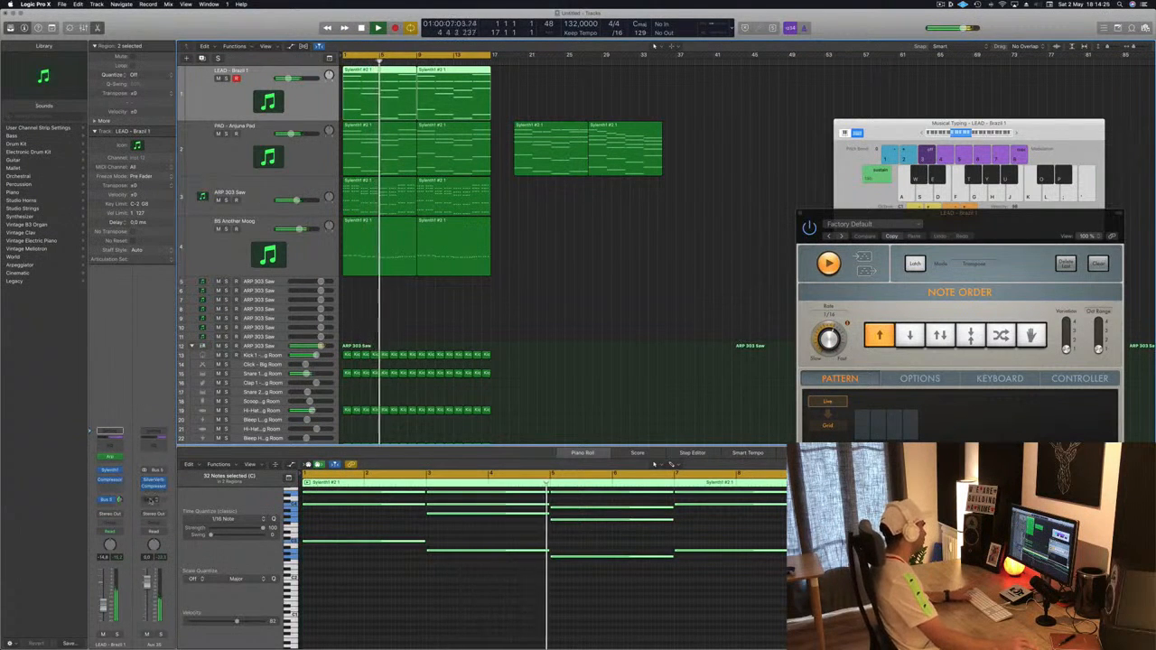
click(154, 500)
mouse_move(165, 516)
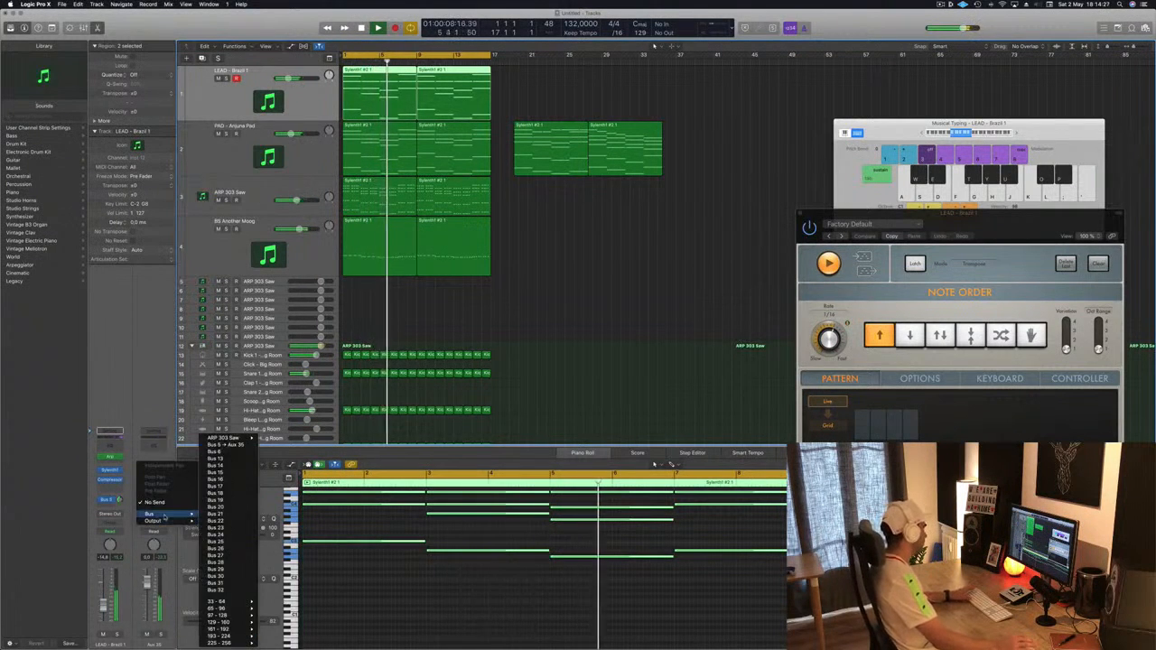
click(220, 452)
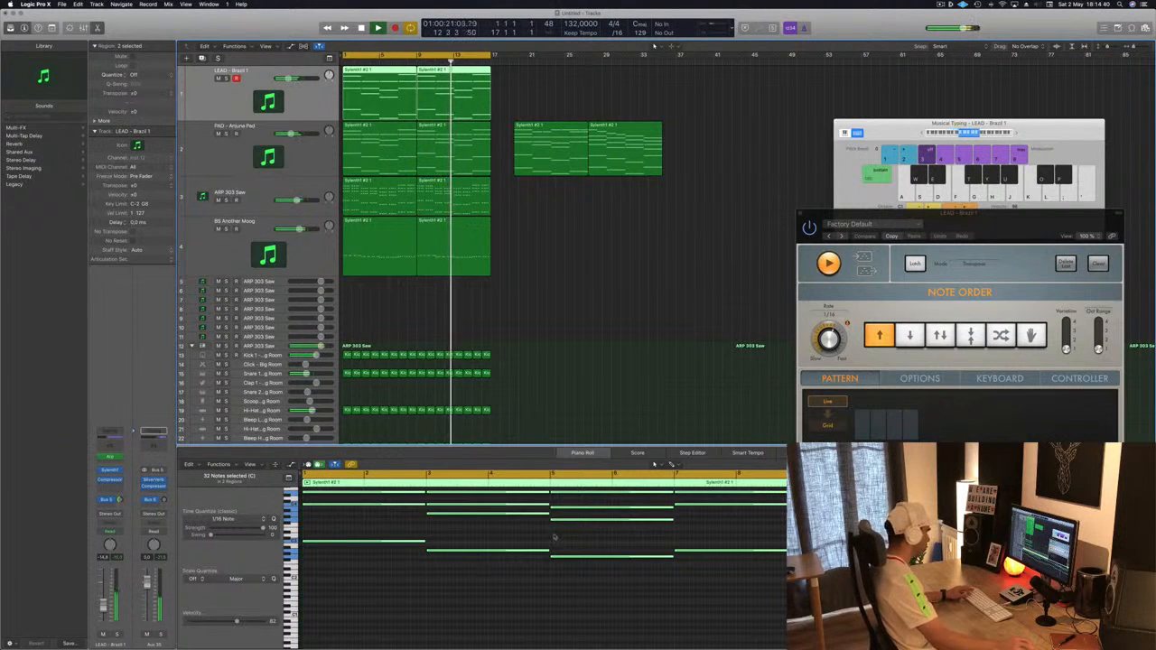
Close the Musical Typing keyboard and show the Mixer with the Arpeggiator window moved clear of it
drag(892, 129, 868, 129)
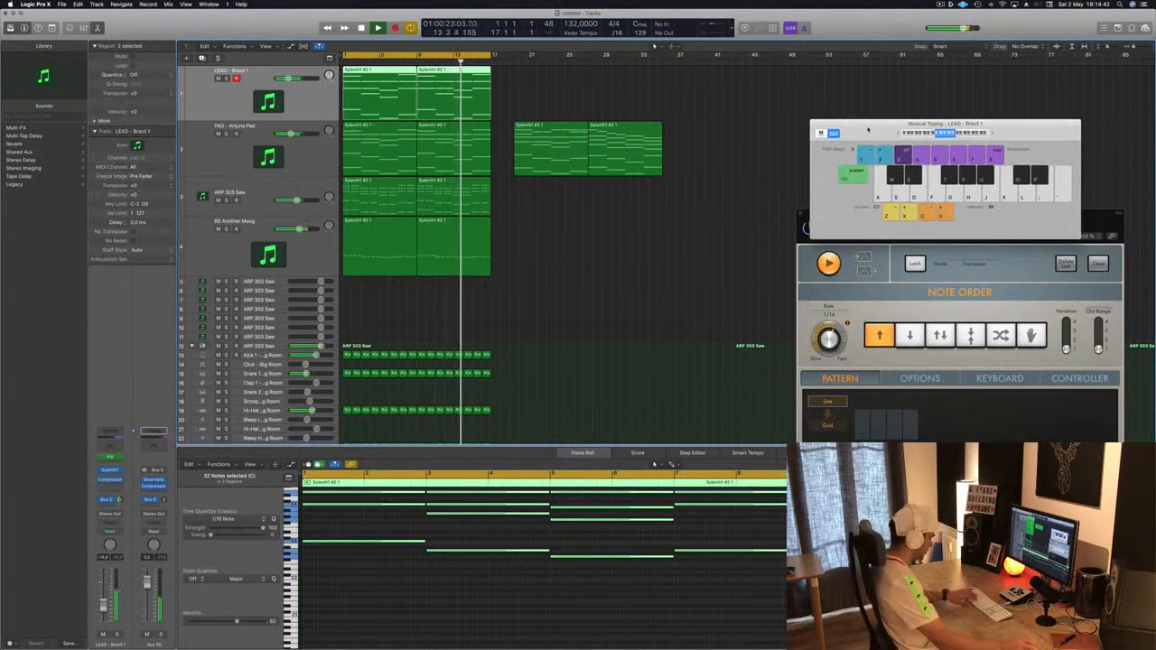
click(816, 124)
click(748, 187)
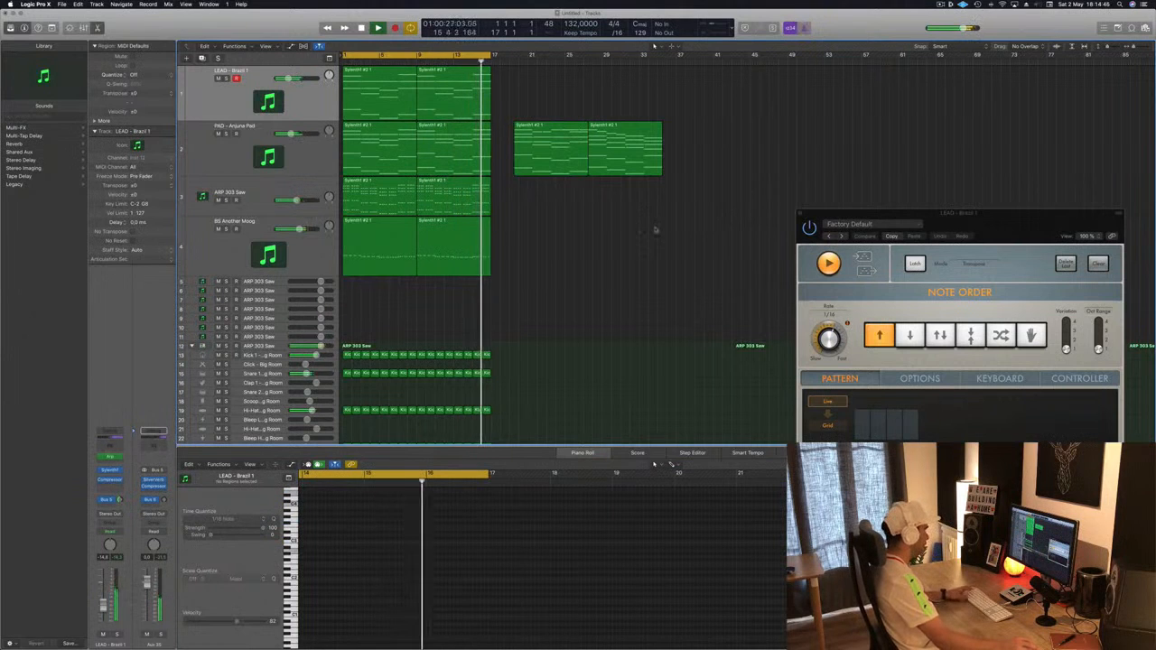
key(space)
key(x)
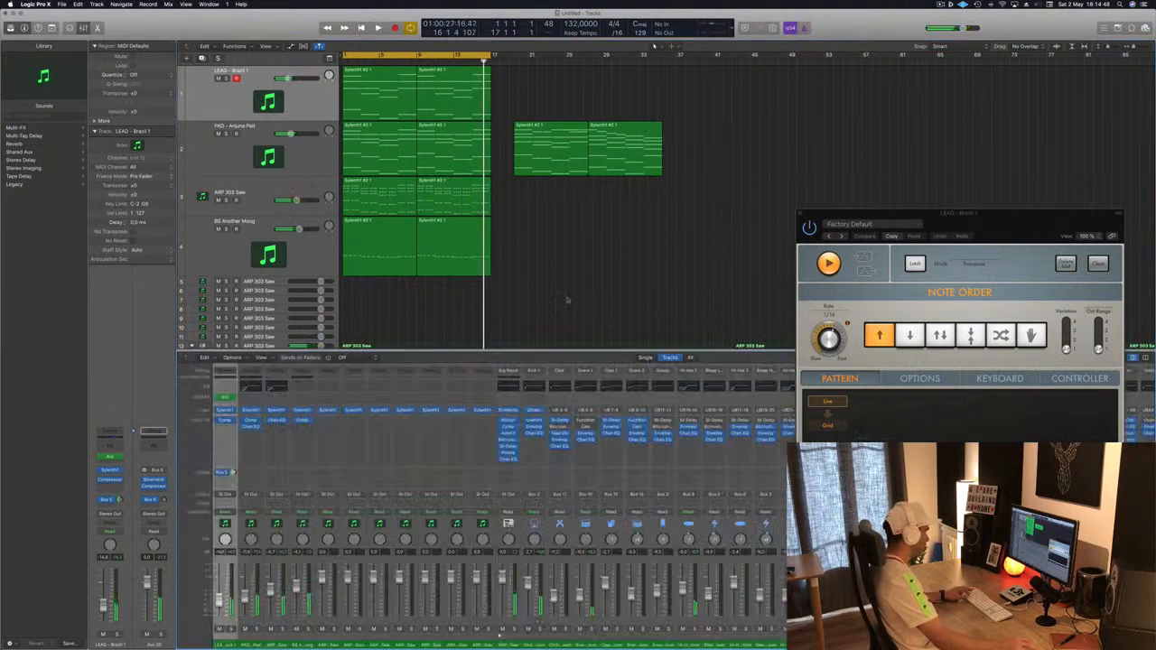
drag(937, 217, 789, 66)
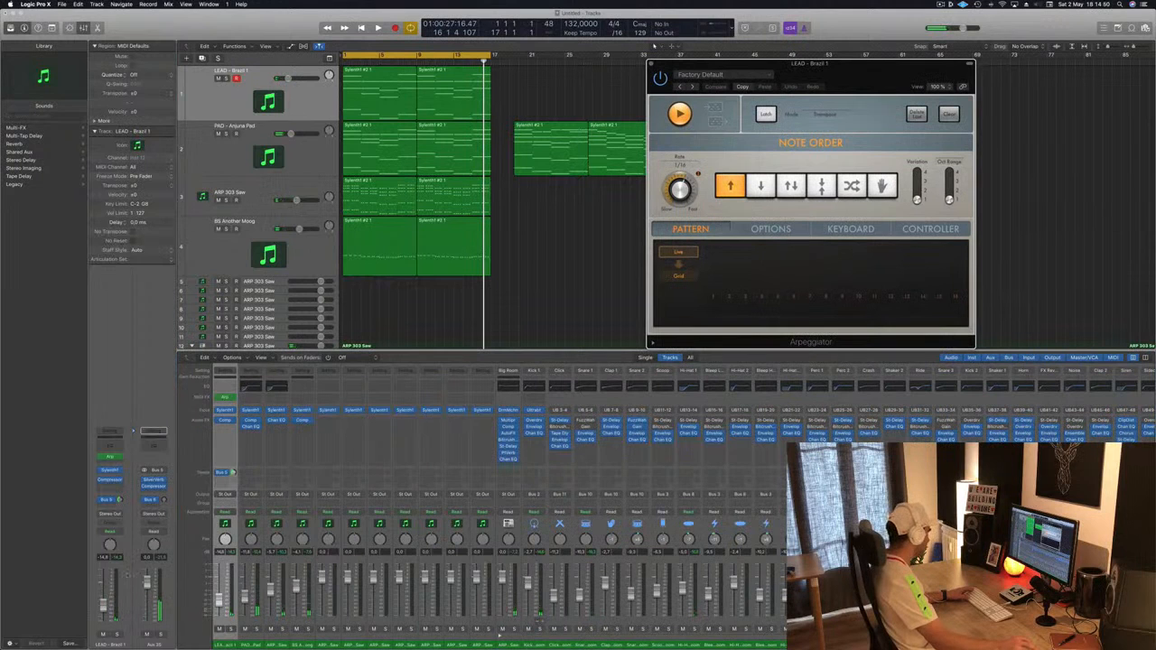
Insert a Ringshifter on the new Bus 6 aux channel and raise the Bus 5 aux channel's send to Bus 6
scroll(499, 587, right, 10)
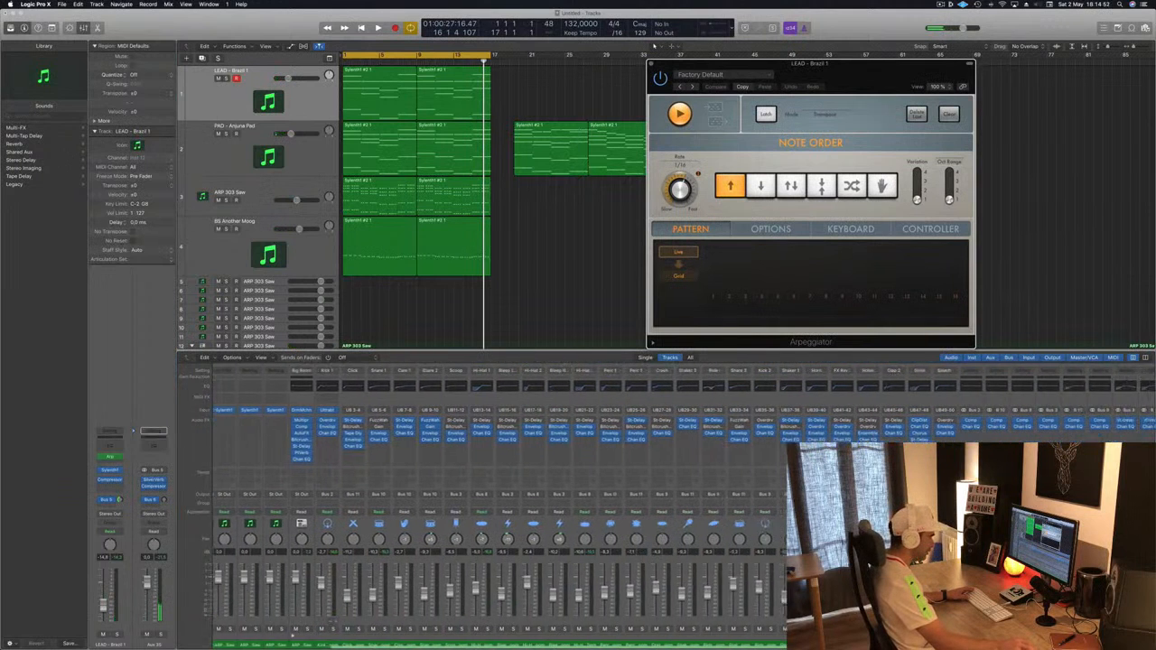
key(space)
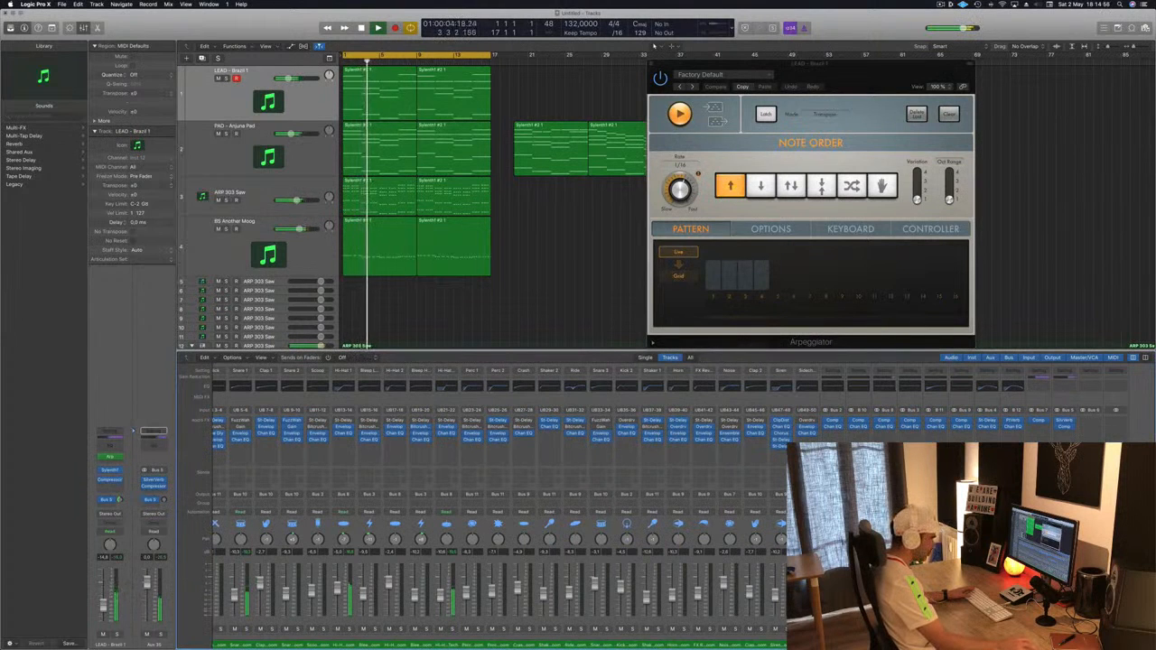
click(1089, 425)
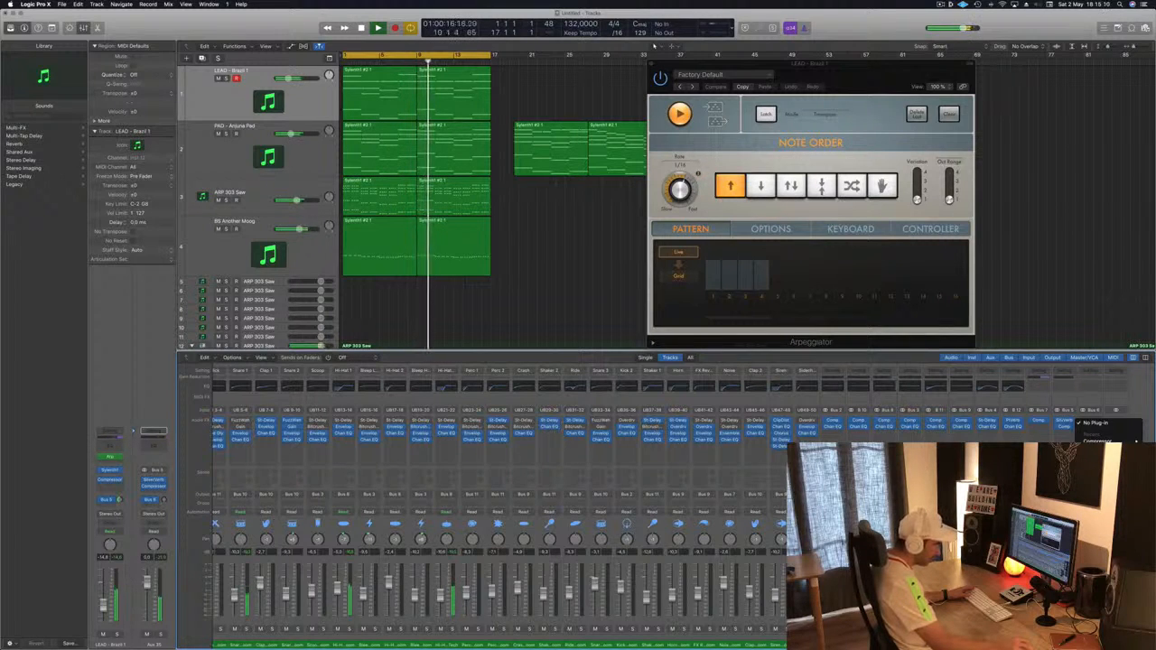
click(1038, 605)
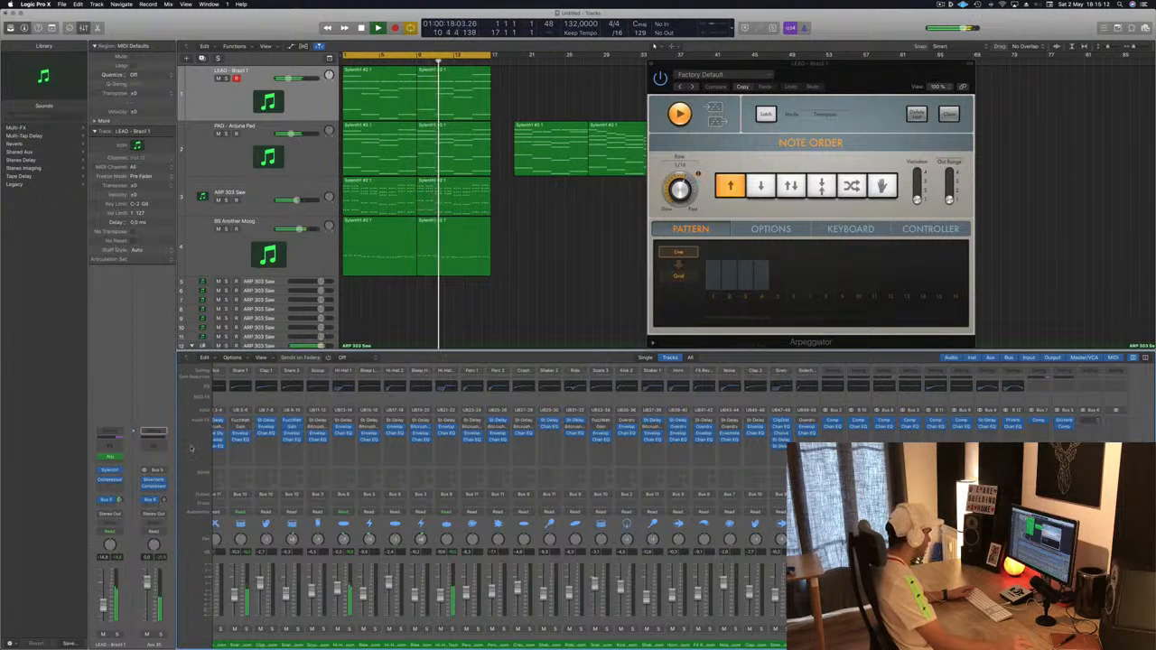
drag(163, 500, 163, 494)
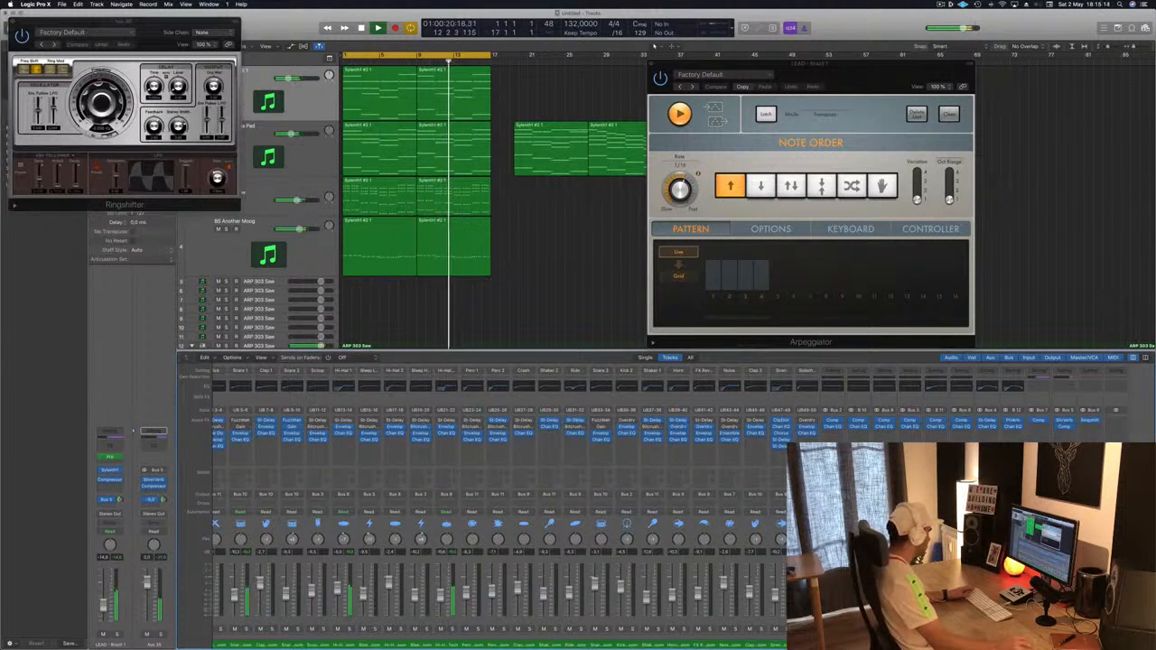
drag(196, 31, 972, 91)
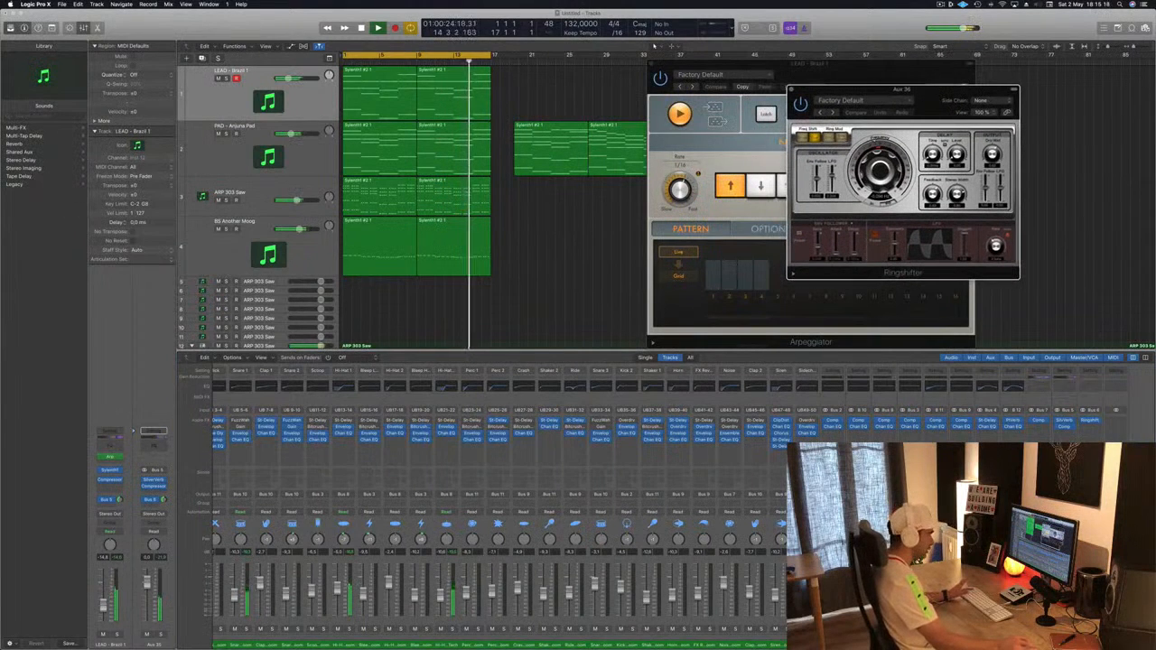
Solo the LEAD - Brazil 1 track and reroute the Bus 5 aux channel's send to Bus 13
key(s)
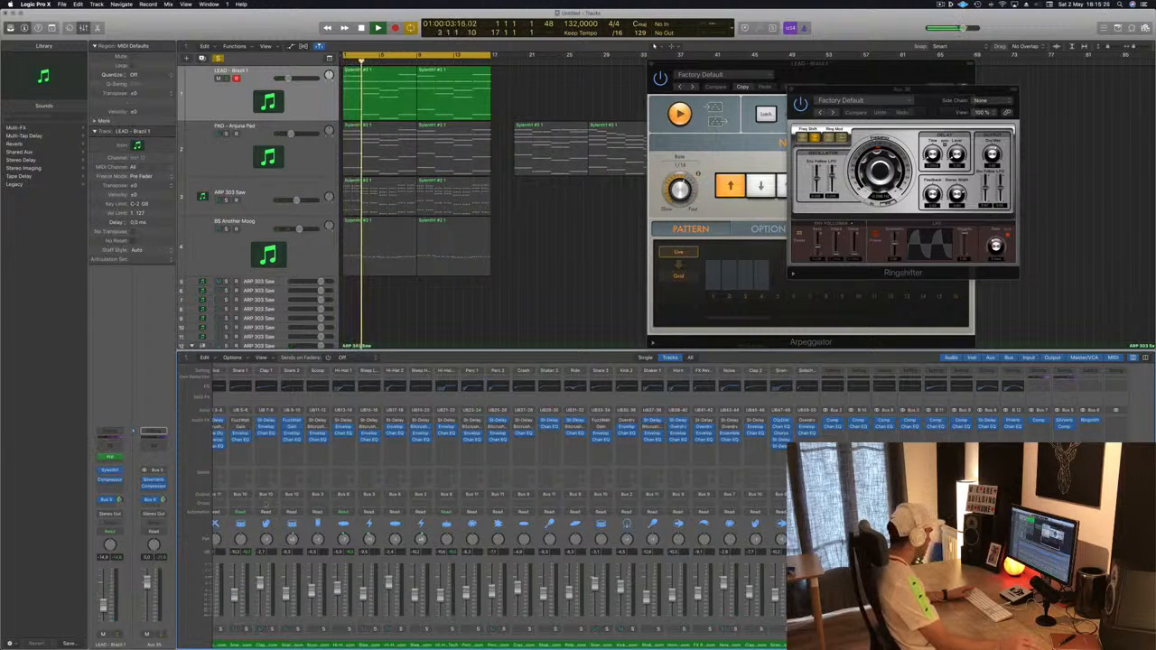
click(151, 499)
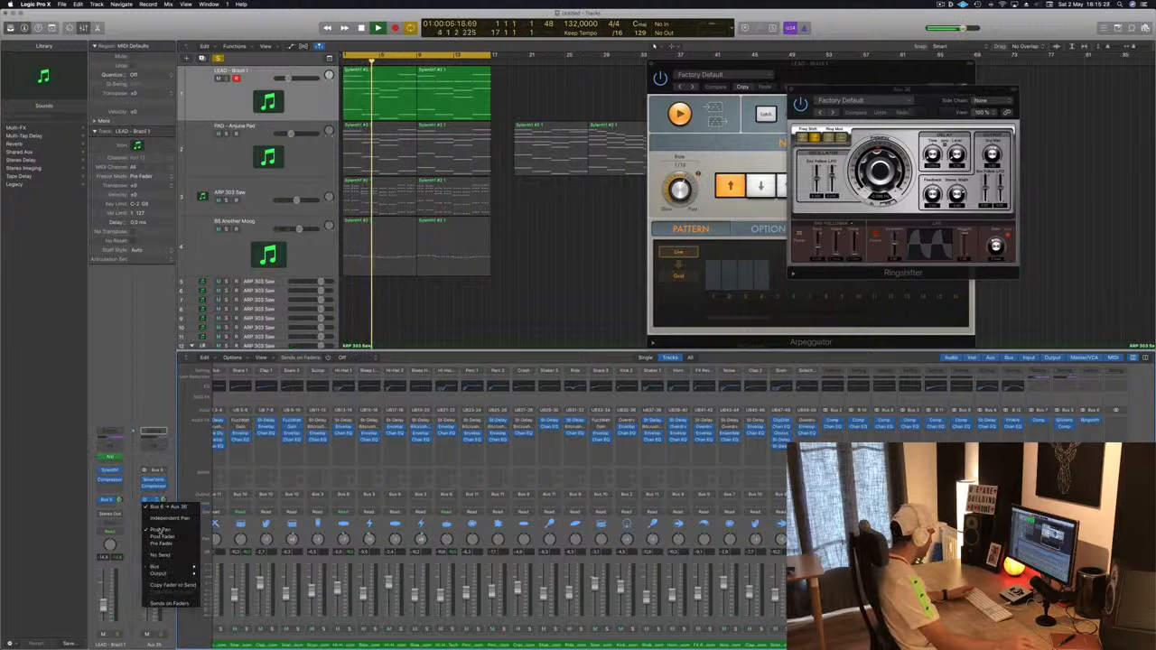
mouse_move(158, 567)
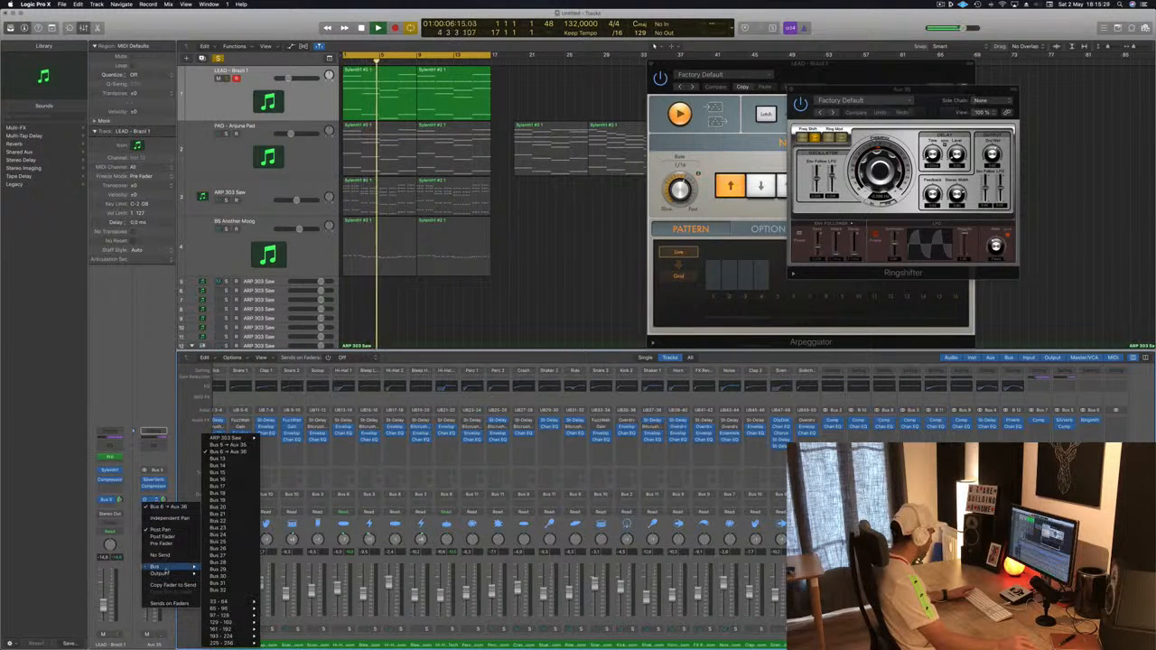
click(222, 459)
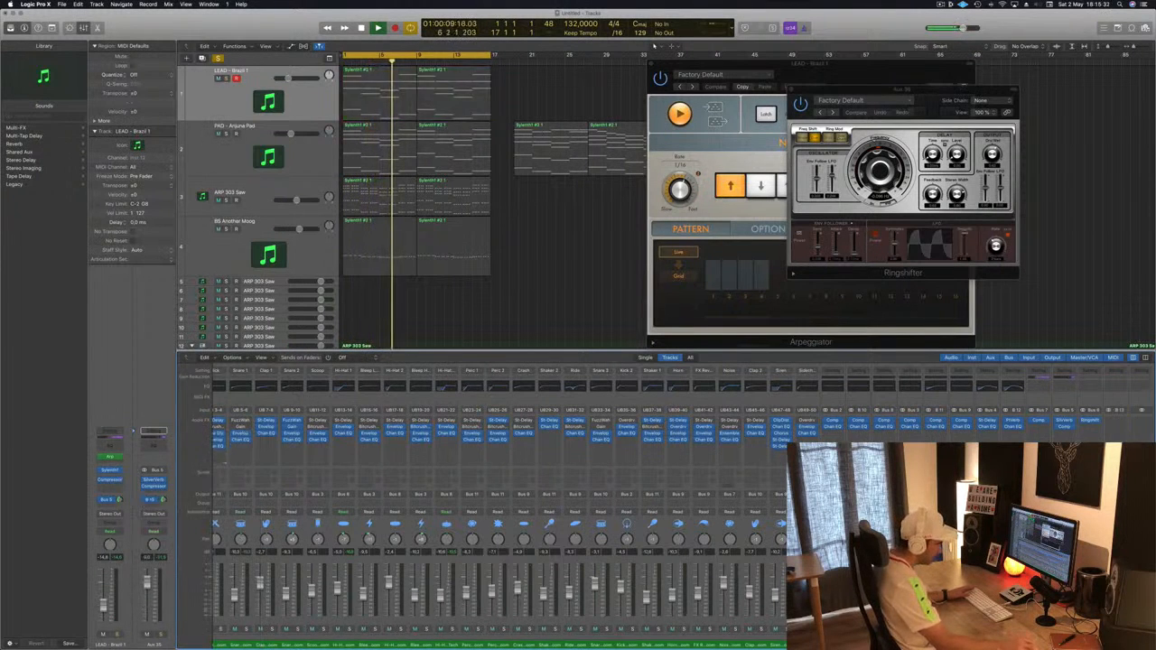
Move the Ringshifter from the Bus 6 aux to the new Bus 13 aux channel and solo LEAD - Brazil 1 again
scroll(782, 472, right, 2)
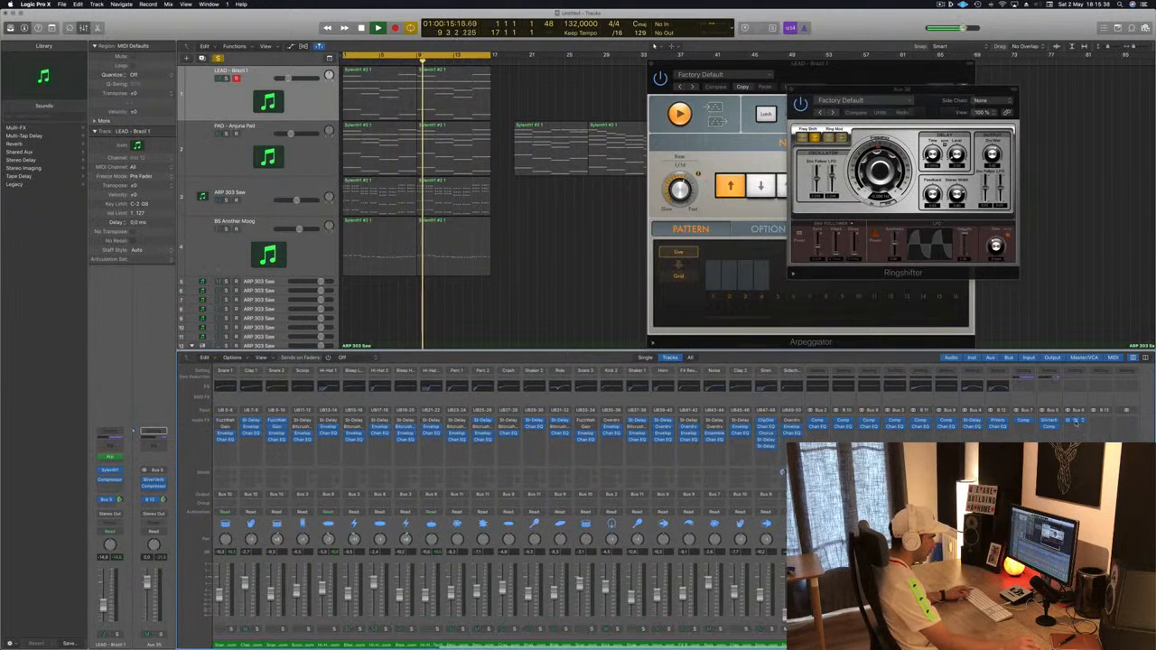
click(1089, 422)
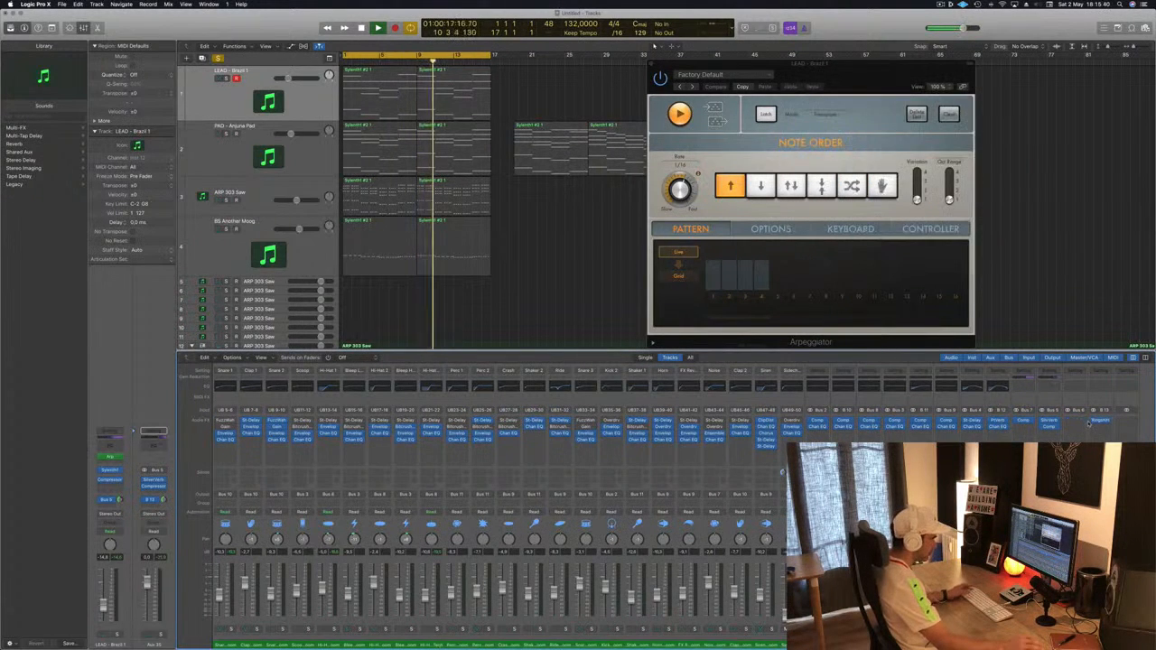
key(s)
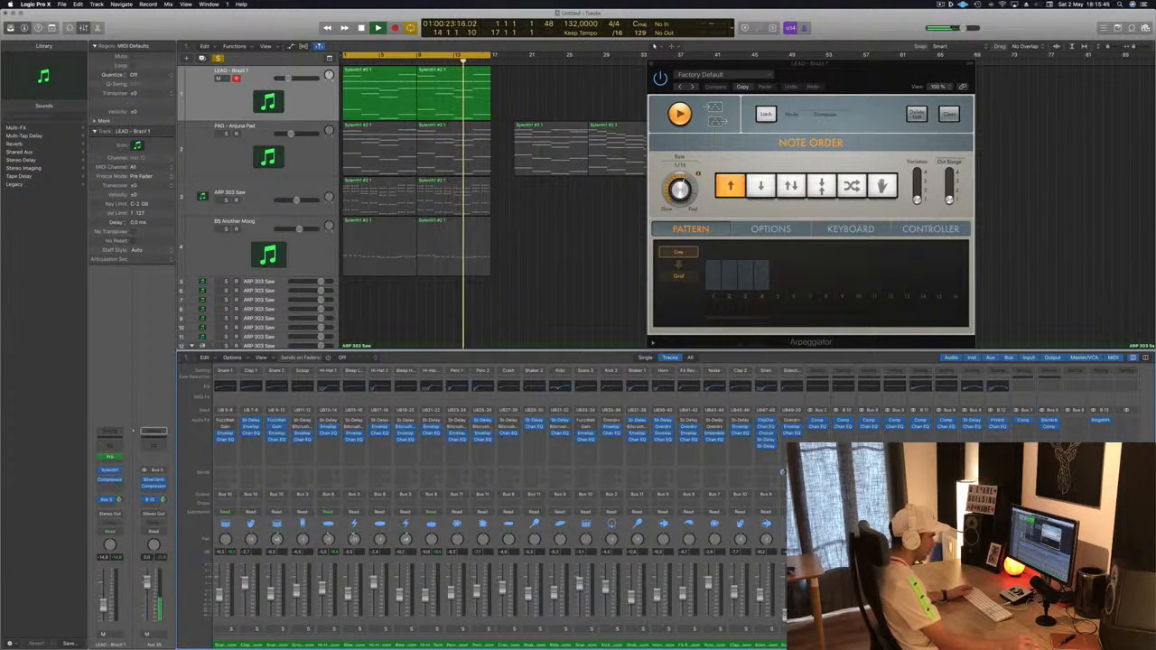
Open the Ringshifter on the Bus 13 aux channel and step through its presets to Groove Shadow 02
click(1097, 420)
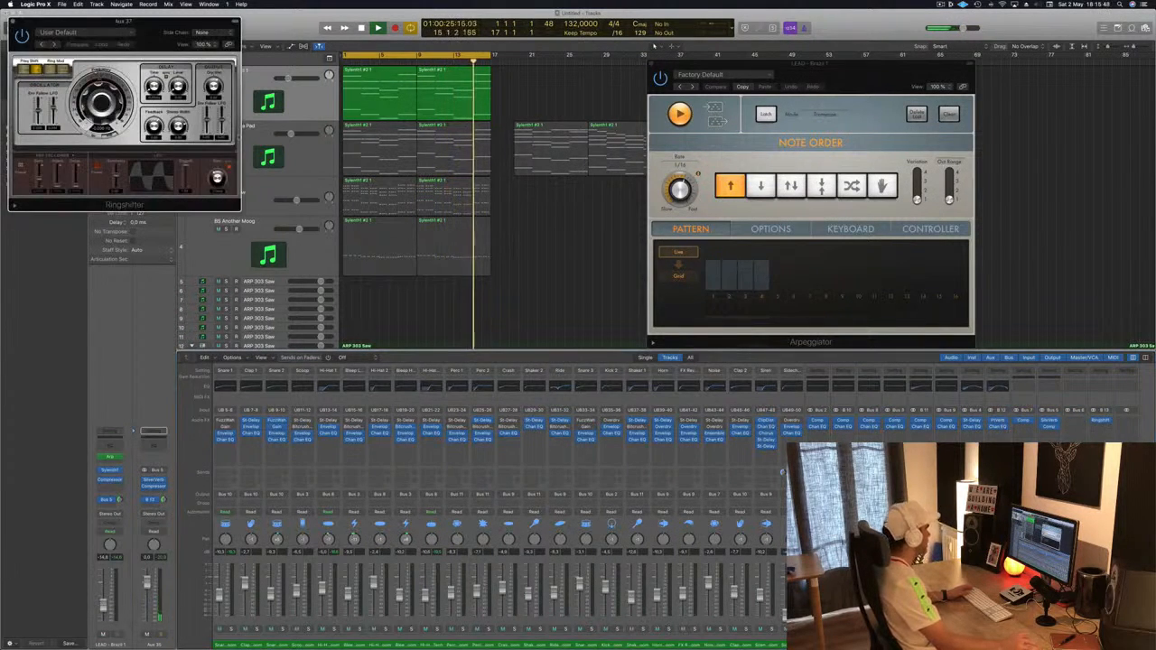
drag(155, 27, 752, 133)
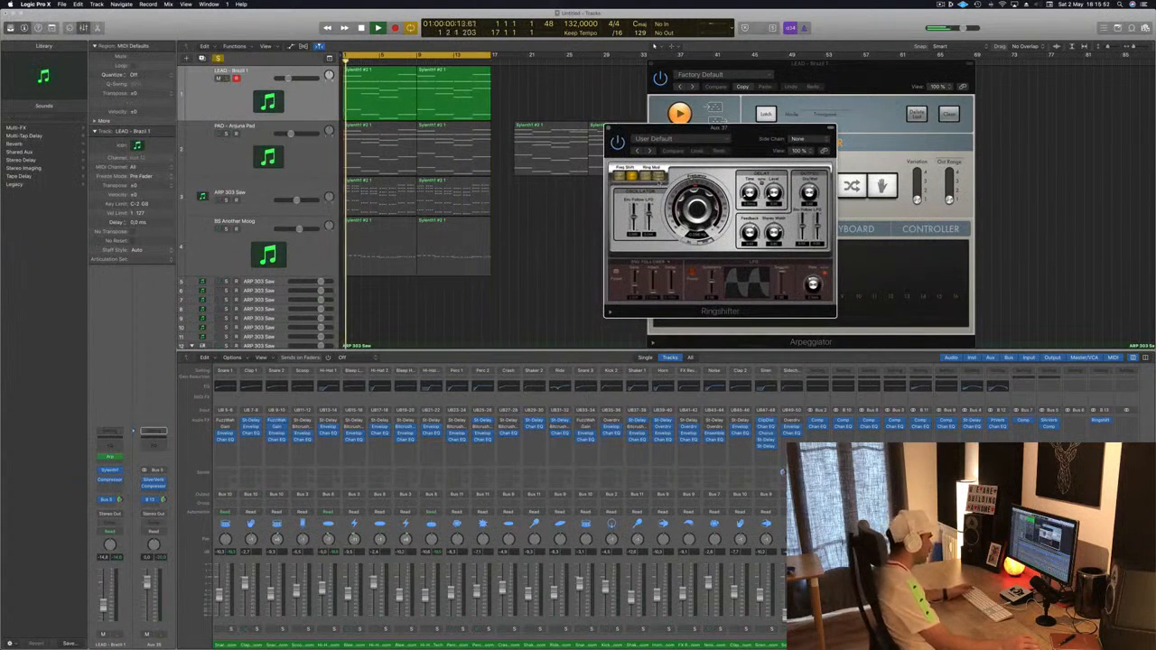
click(649, 151)
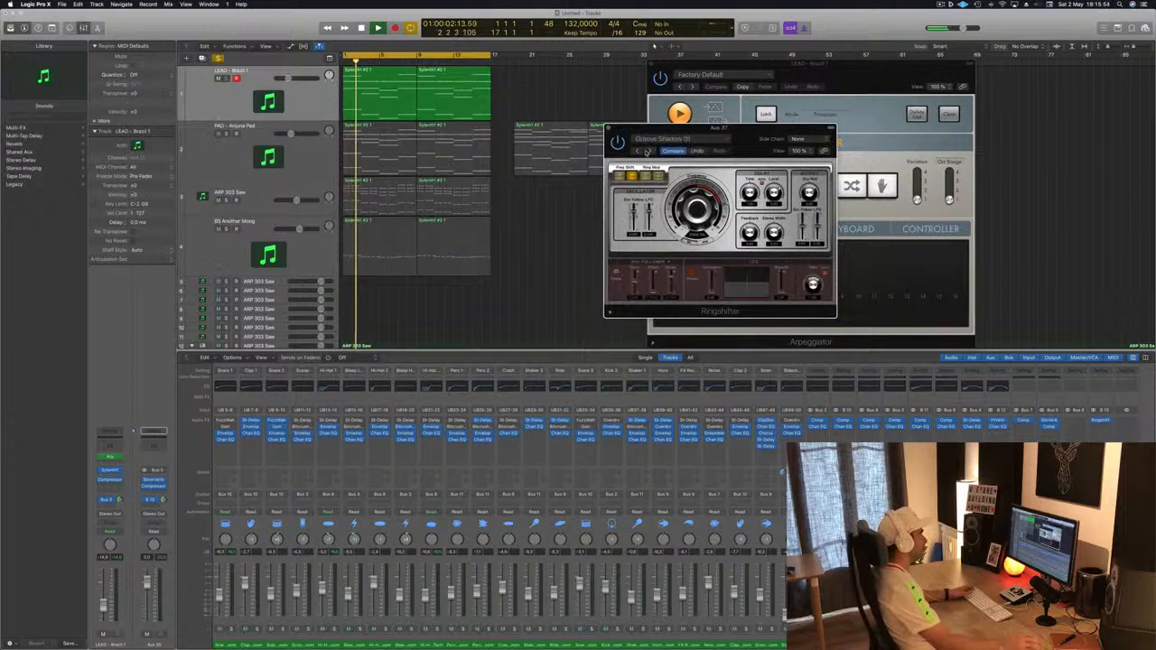
click(649, 150)
click(649, 151)
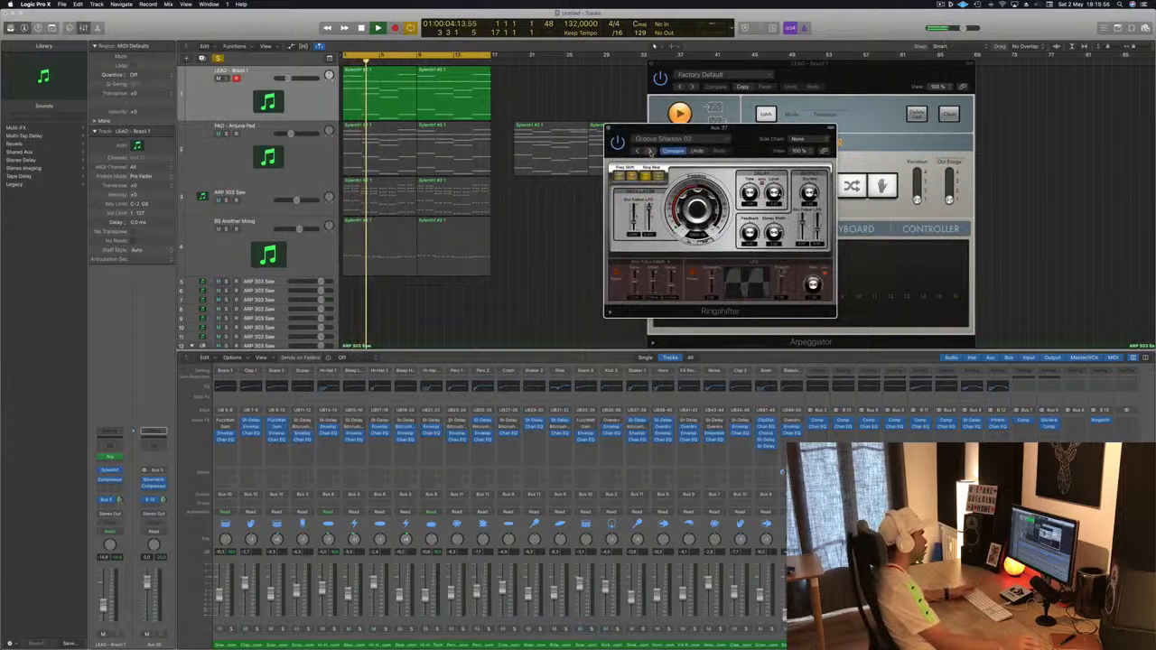
Audition the Ringshifter's Groove Shadow presets up to Groove Shadow 06 while the soloed lead plays
click(649, 150)
drag(668, 128, 618, 167)
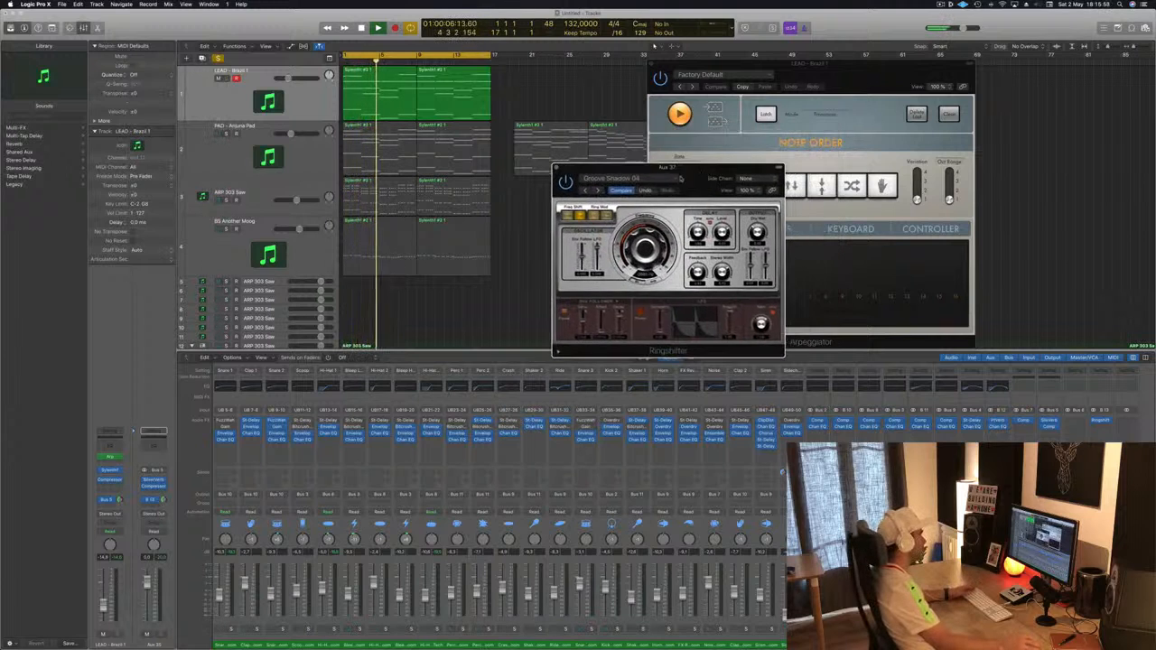
click(598, 190)
click(598, 189)
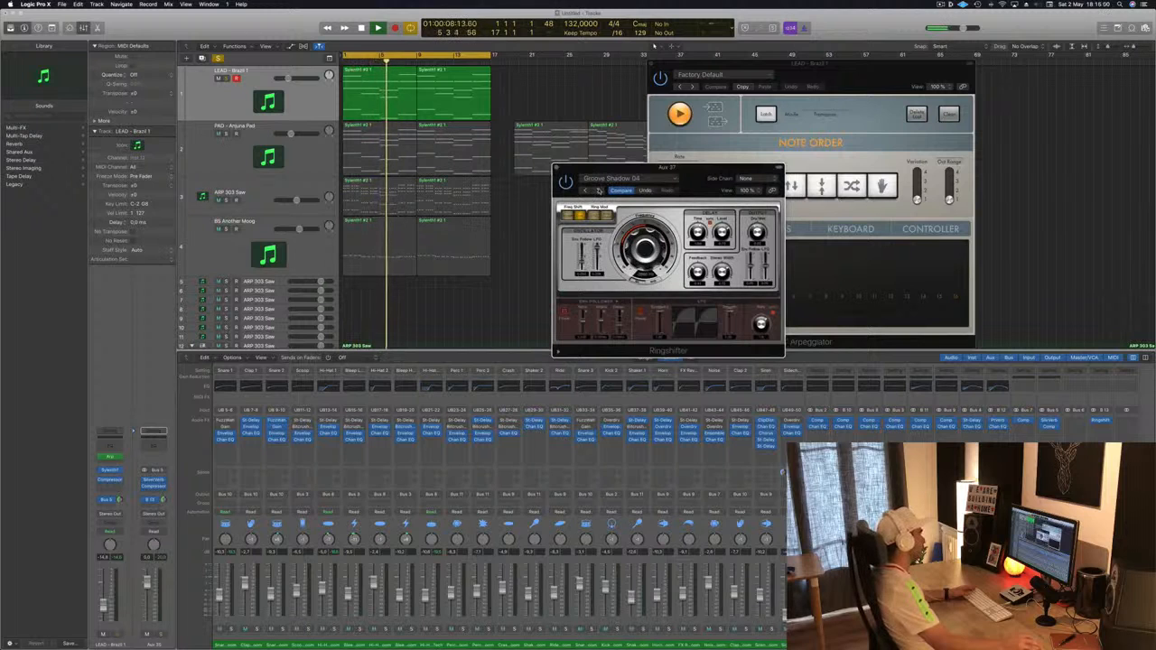
Browse the remaining Ringshifter presets, load Phasing Vocals and place the plug-in window over the arpeggiator's right half
click(621, 180)
mouse_move(629, 326)
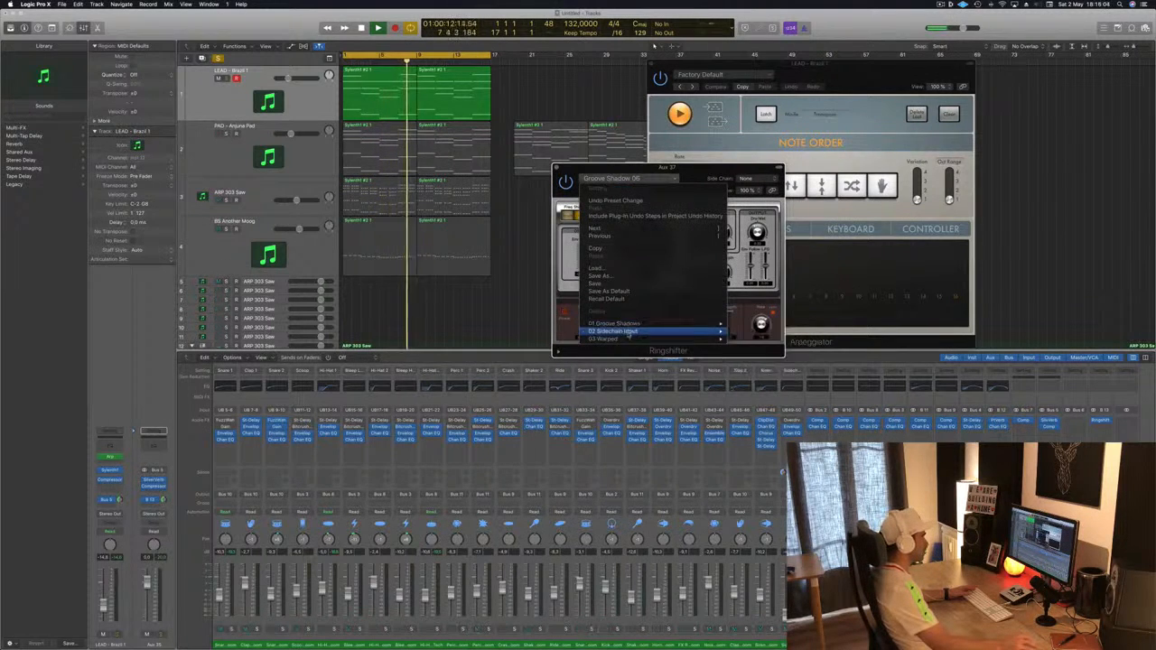
click(731, 360)
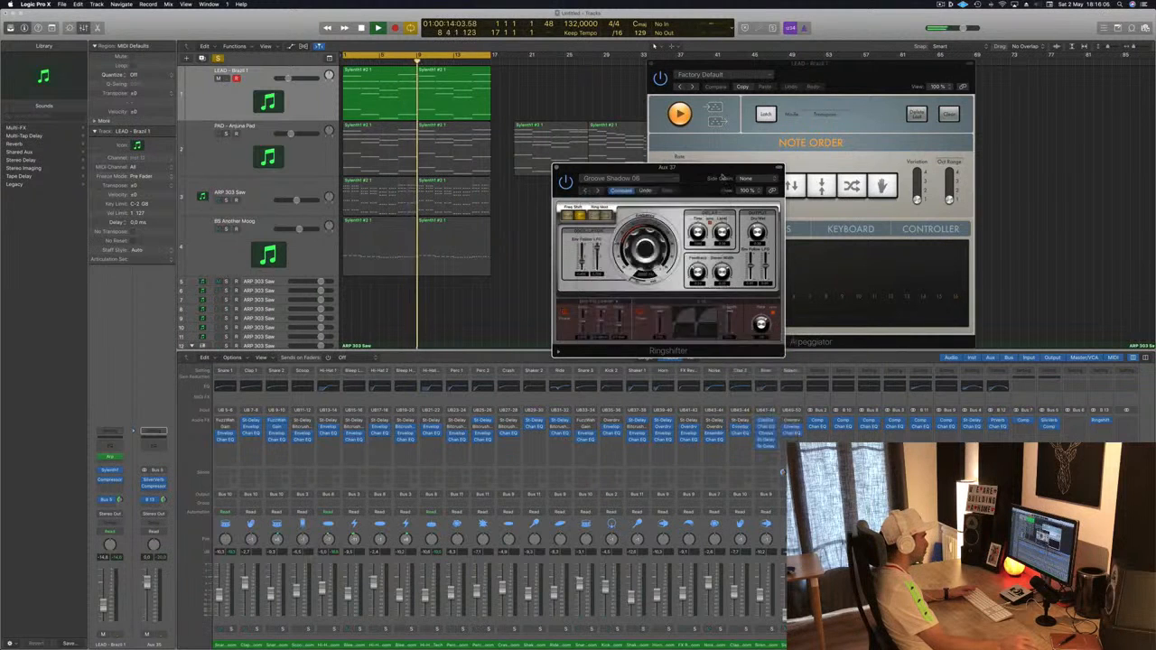
drag(597, 192, 645, 174)
click(645, 173)
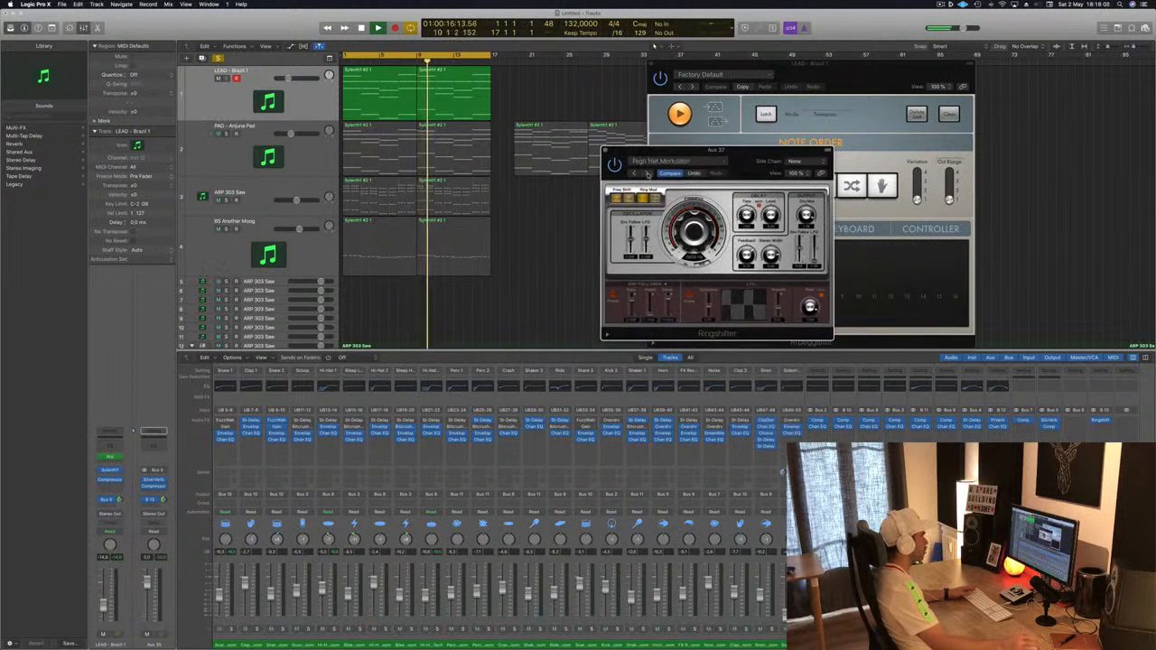
click(645, 173)
click(646, 173)
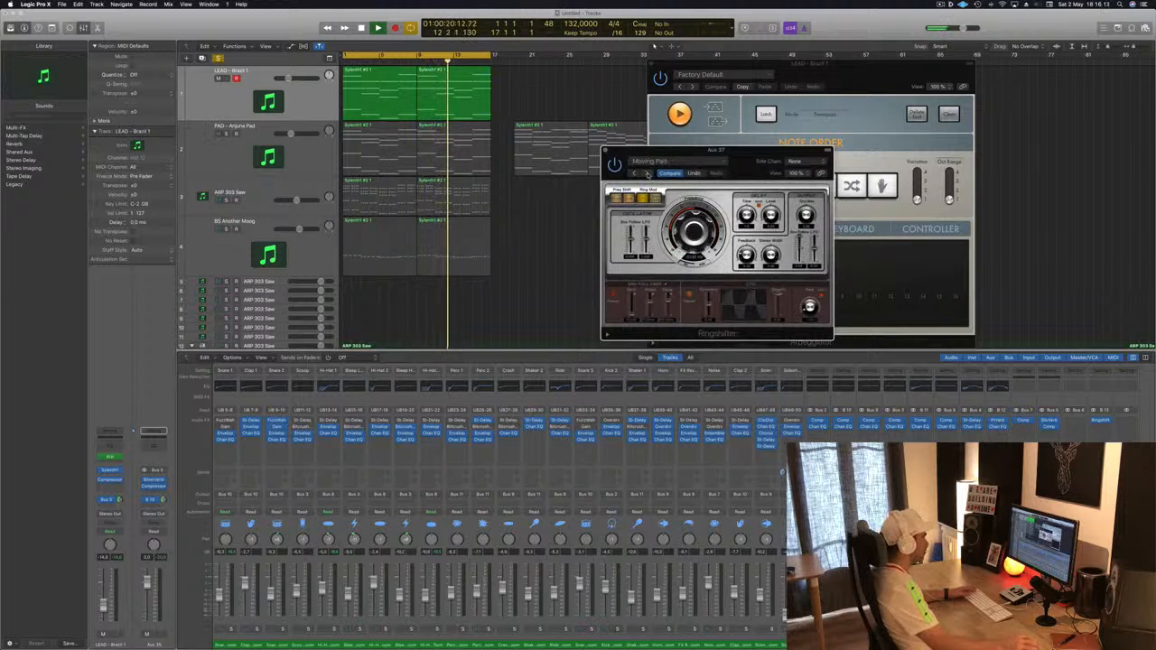
click(647, 173)
click(646, 174)
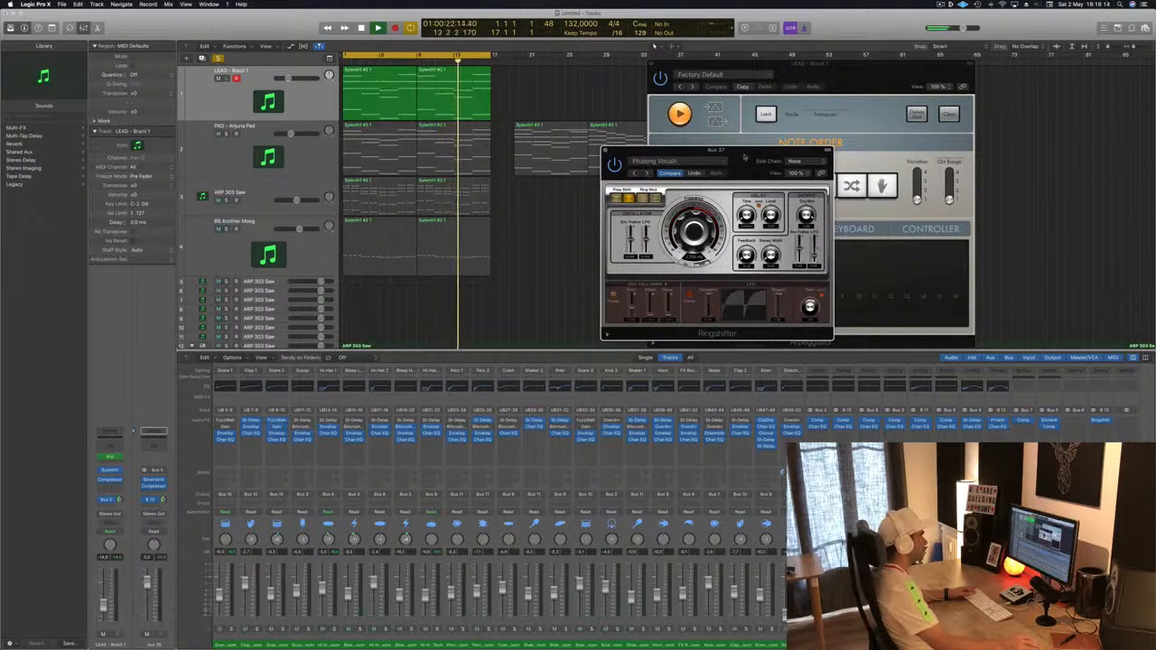
drag(763, 156, 955, 83)
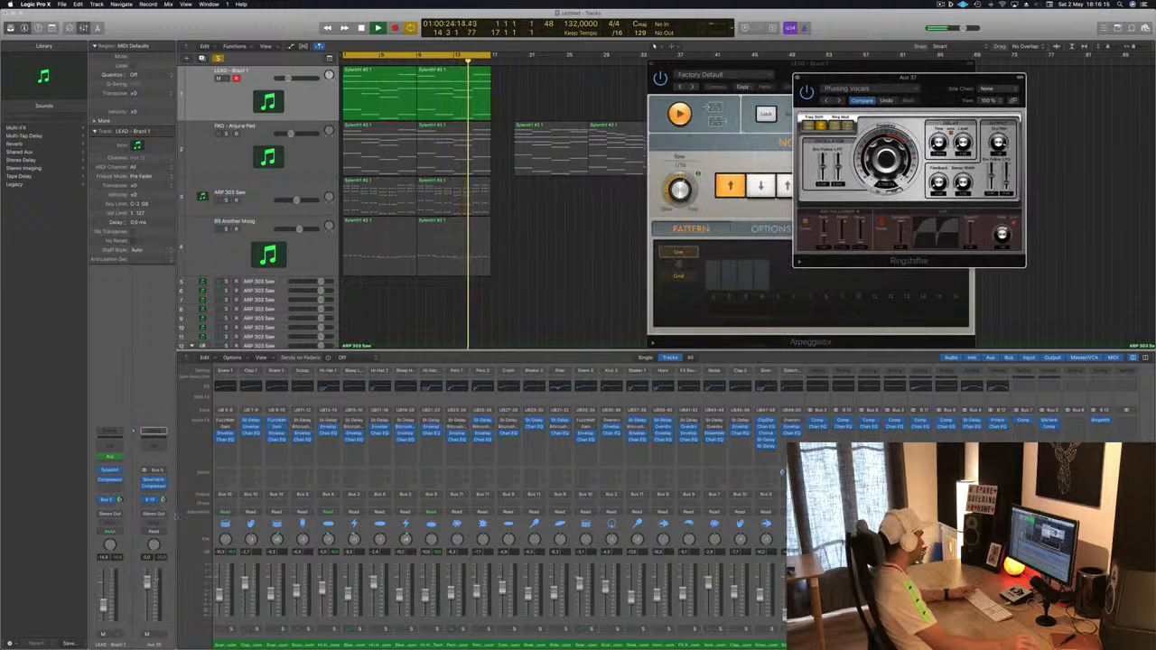
Turn off the solo on the lead track and restart playback with all tracks
click(226, 79)
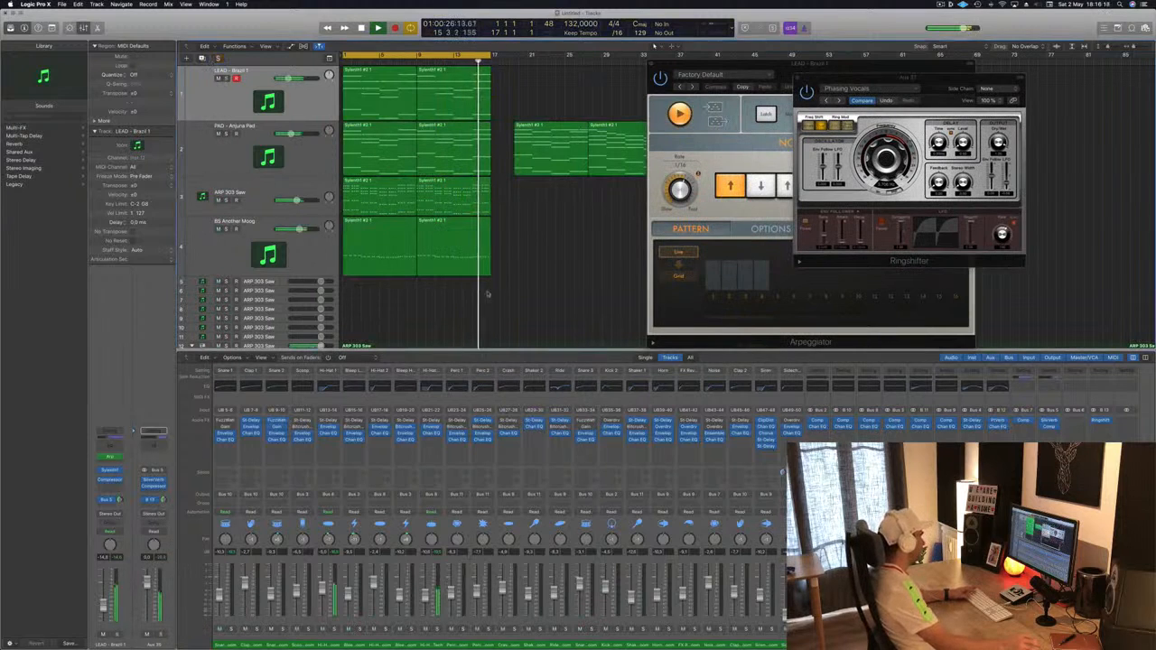
key(space)
key(space)
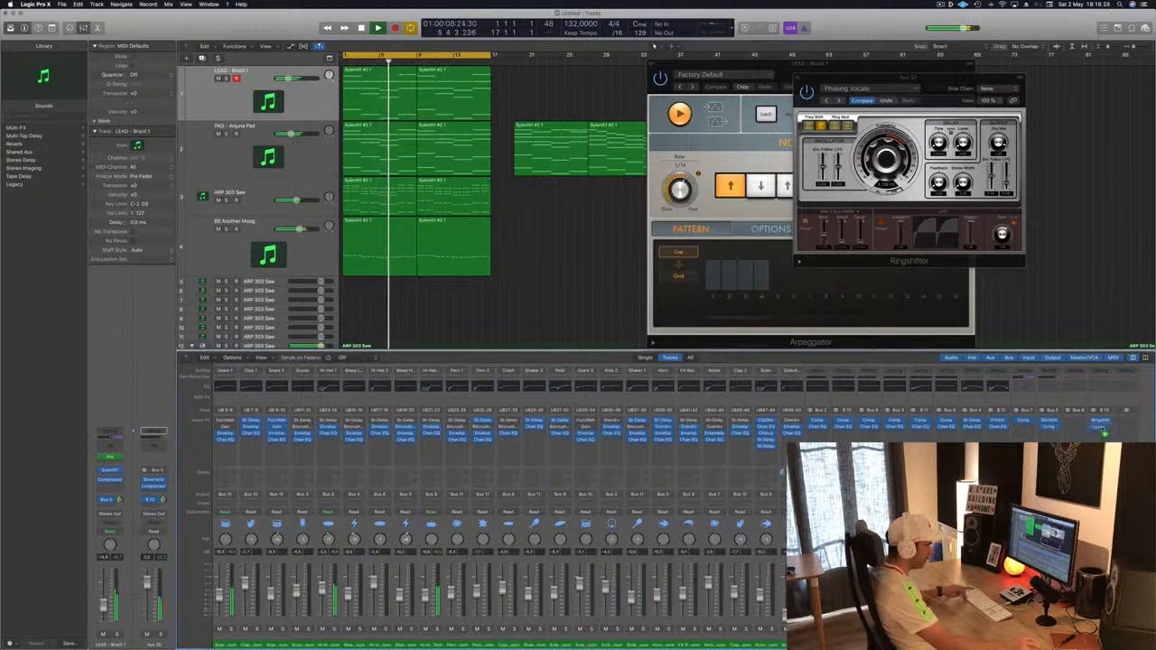
Copy the Compressor onto the Ringshifter's aux channel below Ringshifter, check its settings and close its window
click(1102, 427)
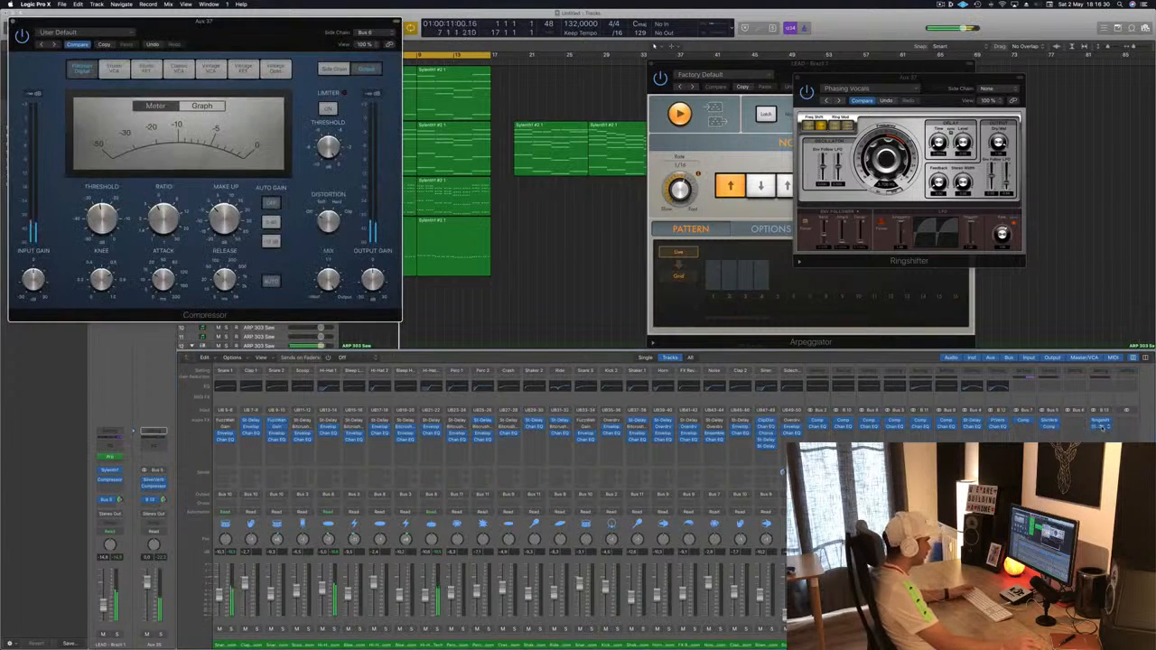
drag(356, 21, 516, 94)
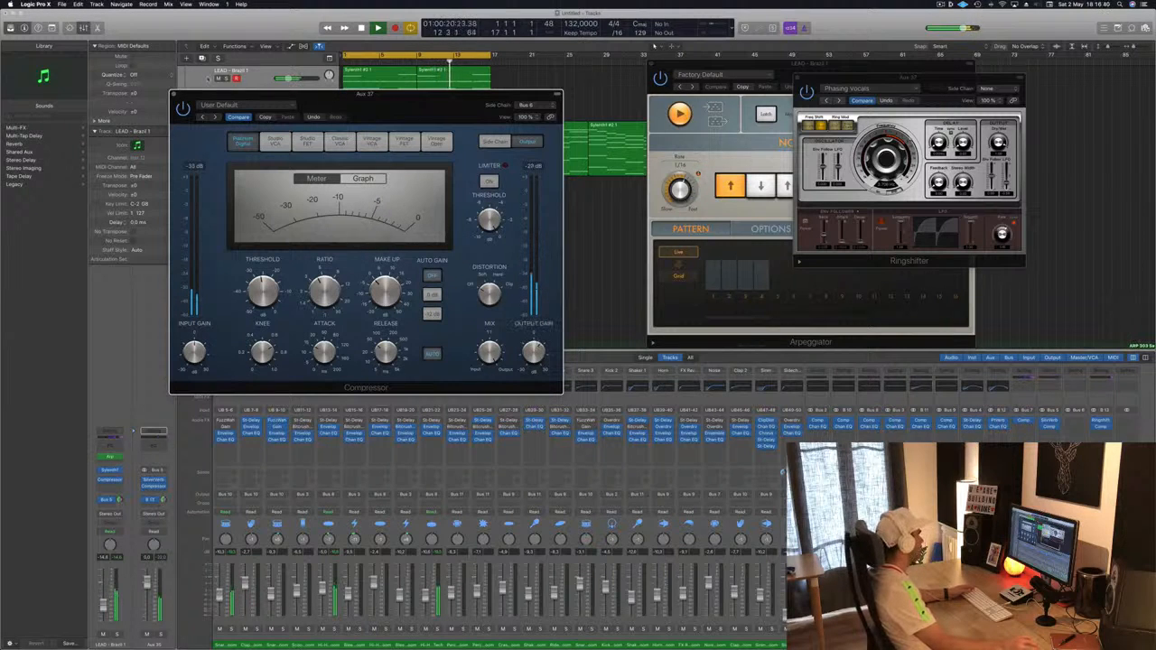
click(176, 96)
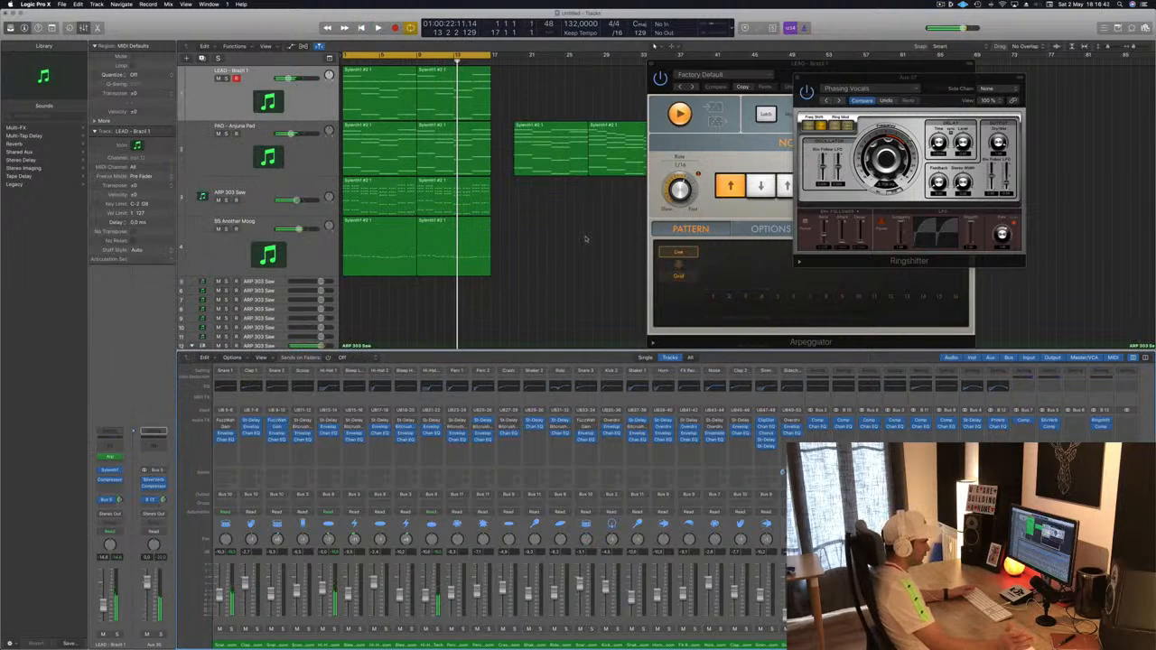
Play the loop from the start, review the Compressor on Aux 37 during playback, and stop
key(Return)
key(space)
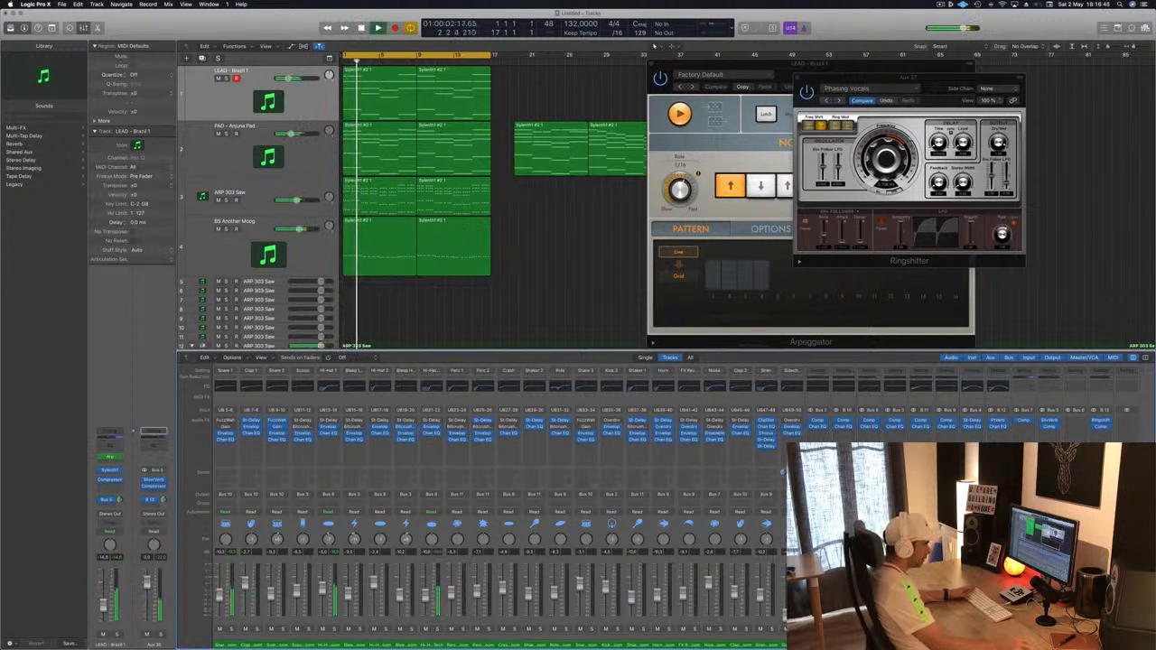
click(1101, 426)
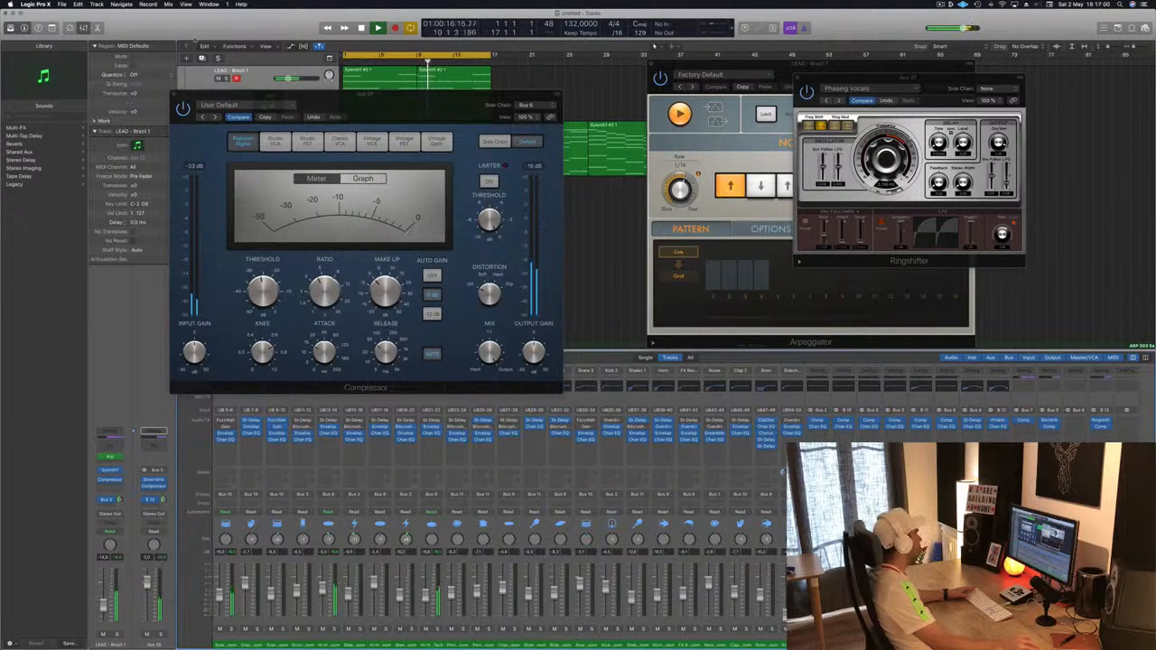
click(176, 93)
key(space)
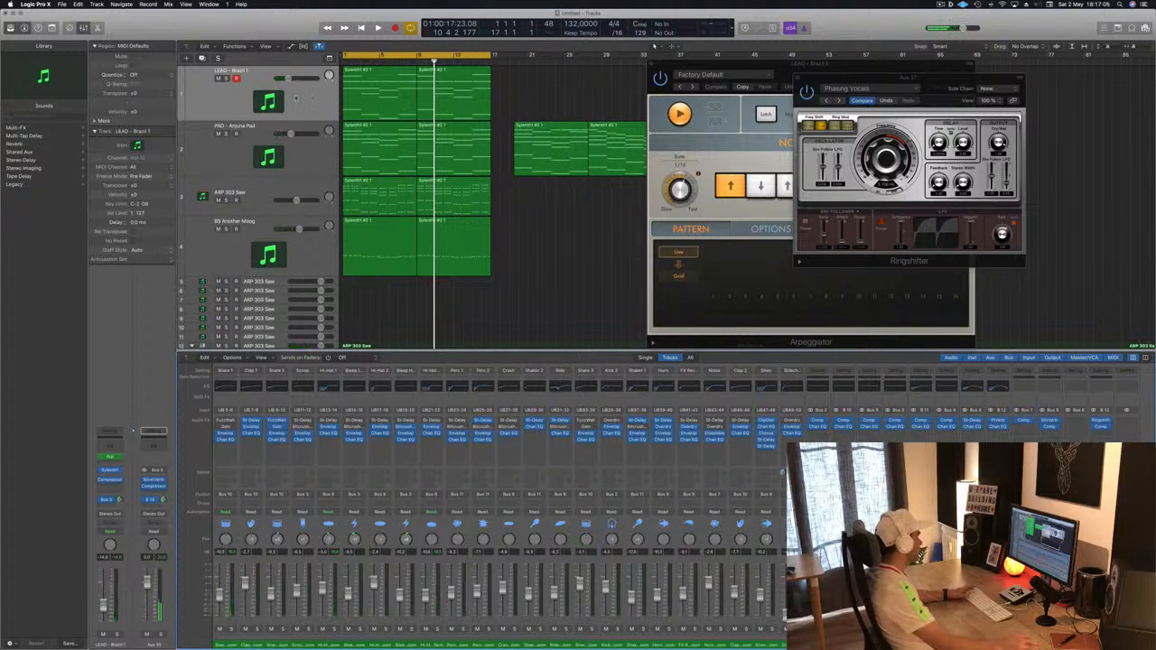
Play the loop with the LEAD - Brazil 1 track soloed, and return to hearing it in the full mix
click(302, 101)
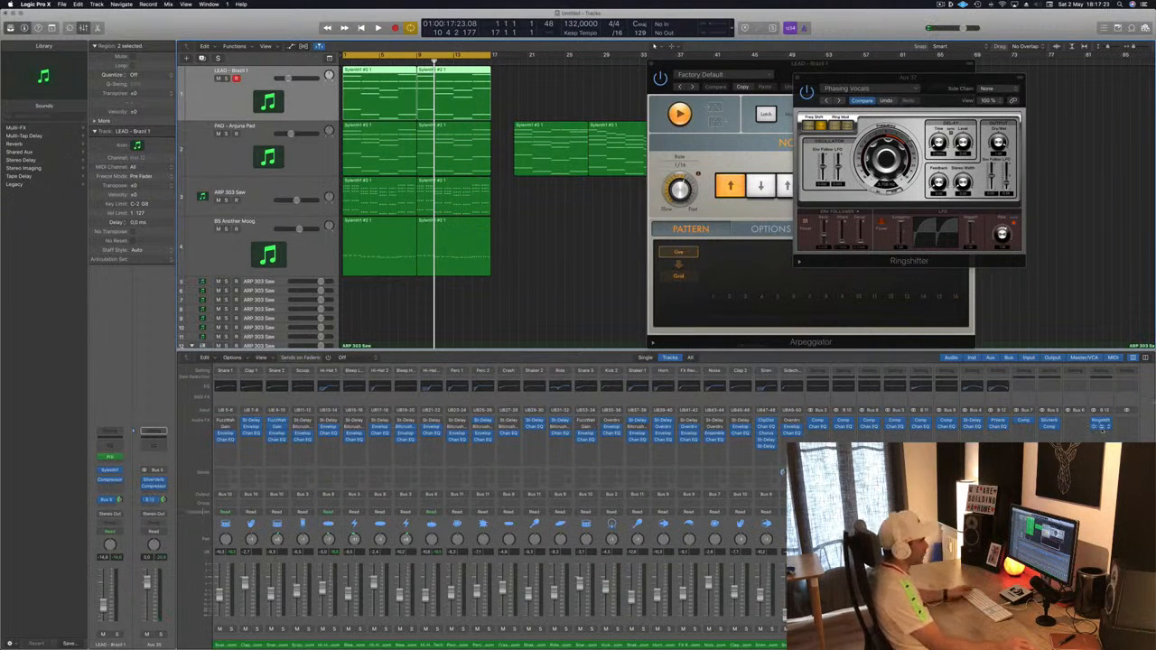
key(space)
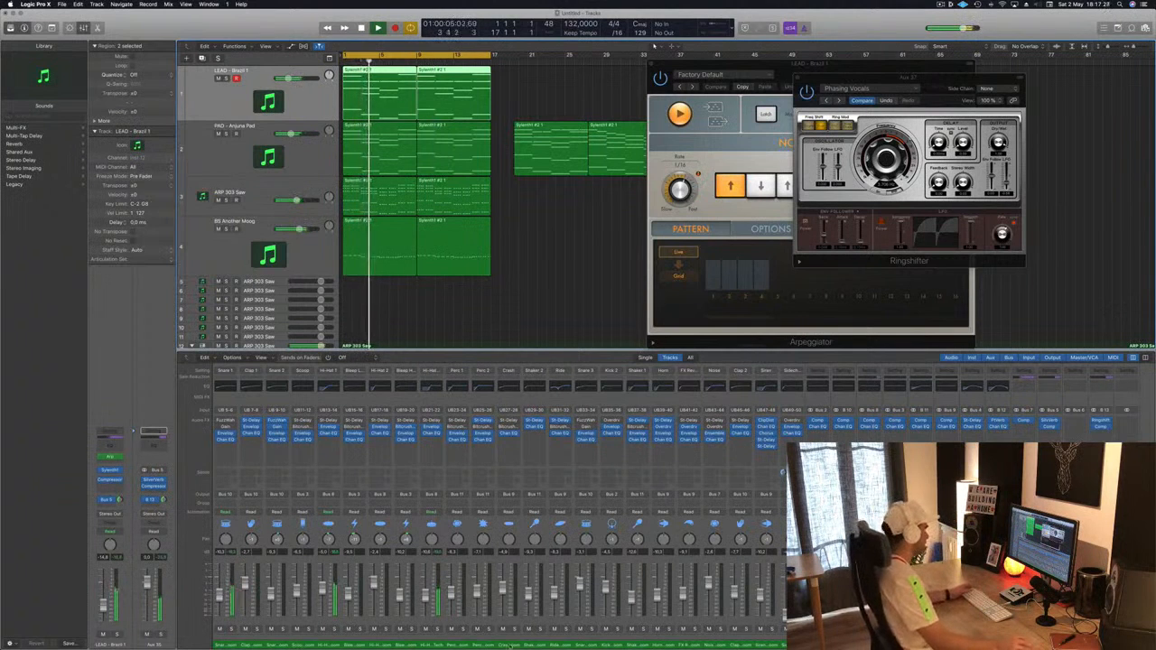
key(s)
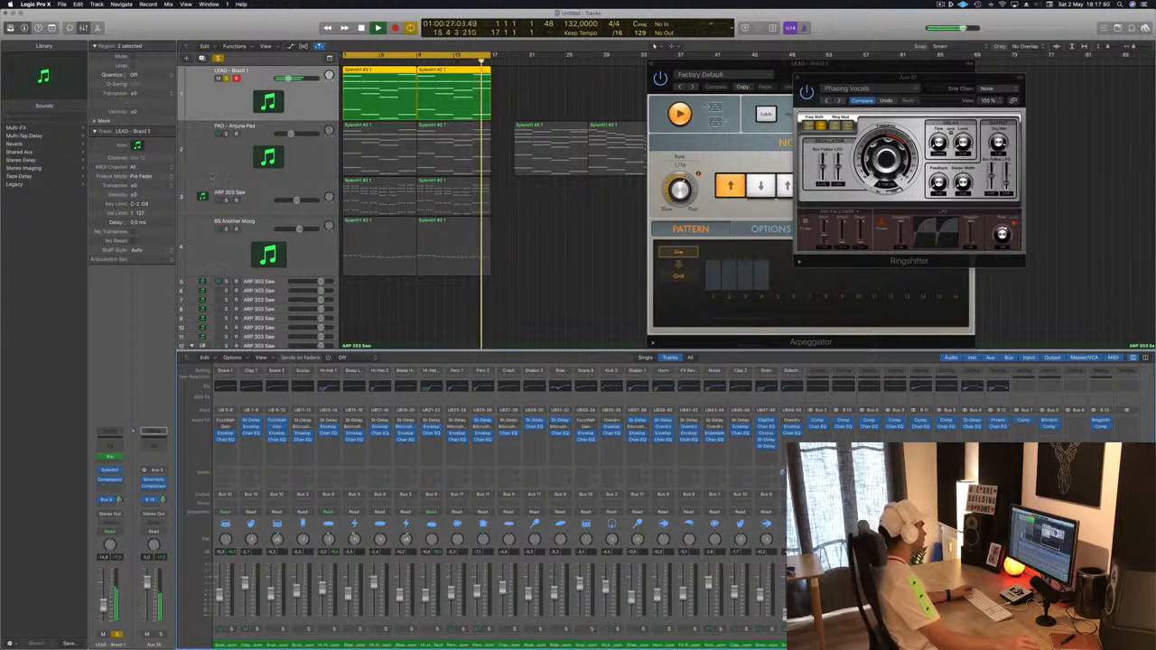
click(217, 59)
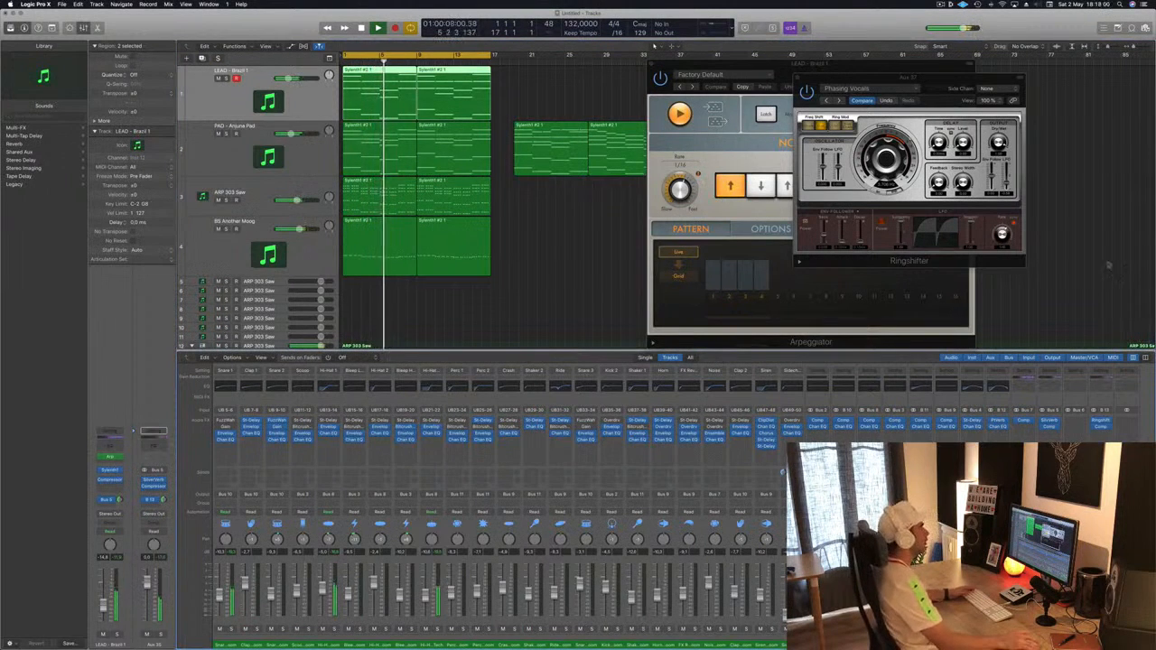
Stop playback and close the Ringshifter and Arpeggiator windows
key(space)
drag(803, 80, 767, 82)
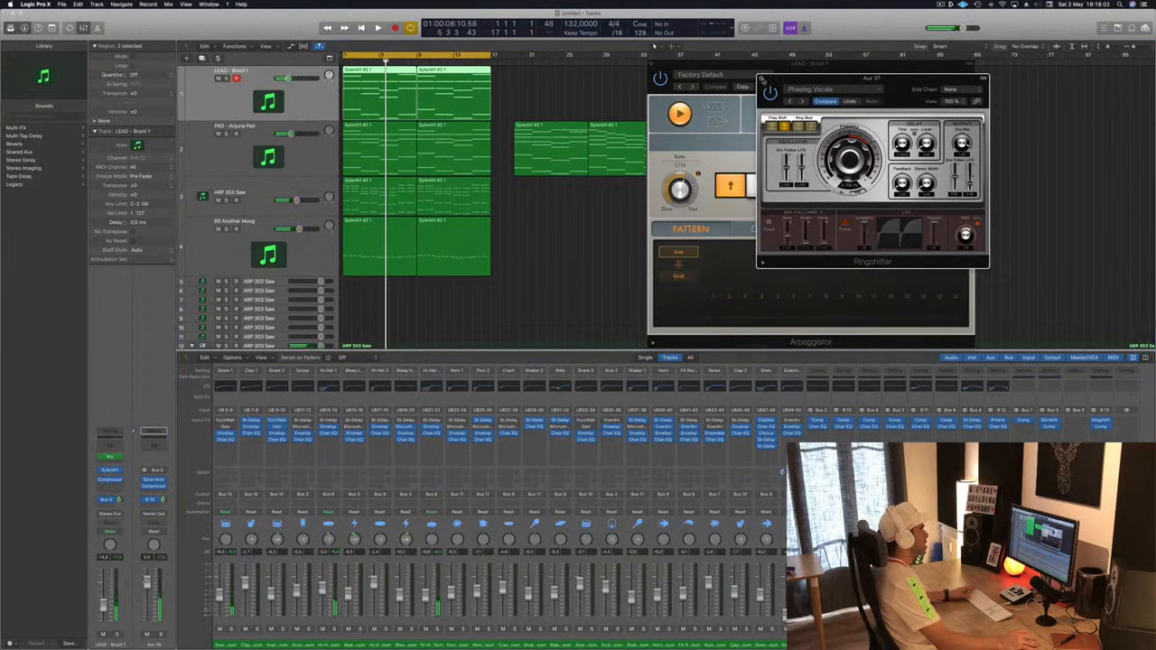
click(761, 79)
click(652, 65)
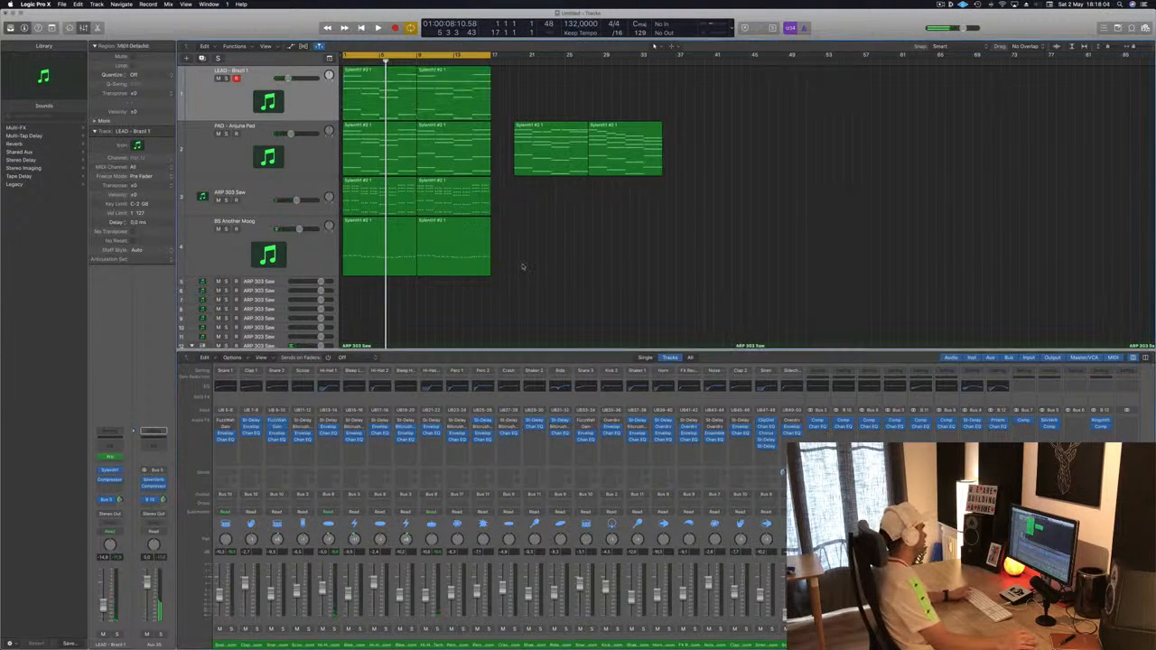
Play the loop from the beginning and look over the synth and drum tracks in the arrangement
key(Return)
key(space)
scroll(533, 266, down, 3)
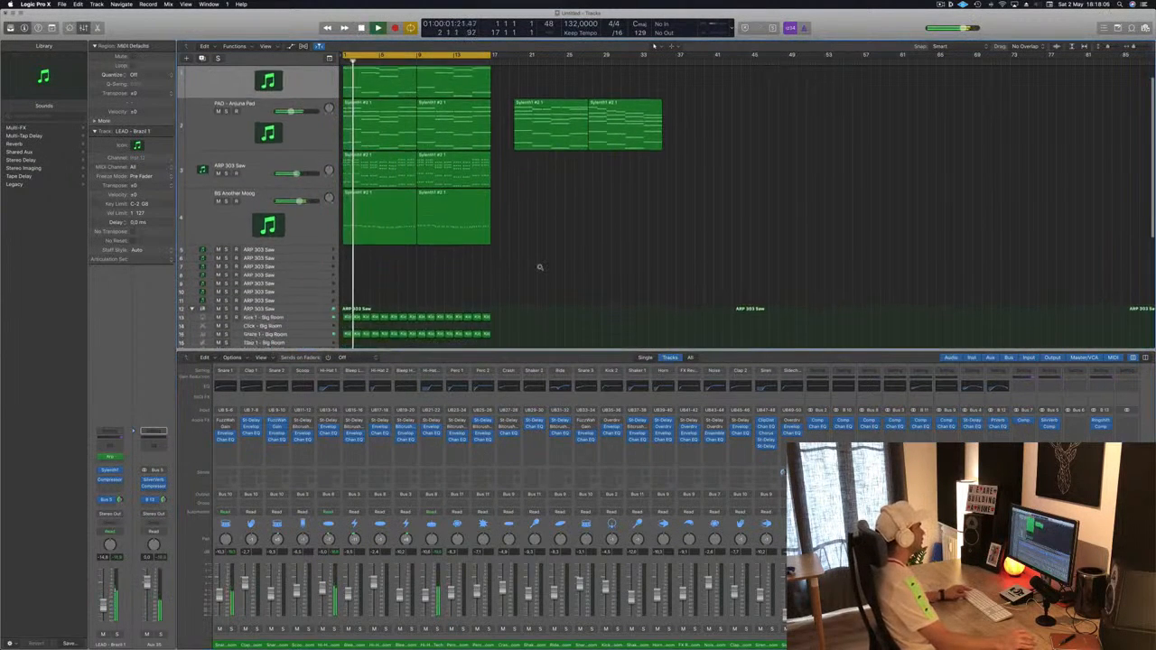
key(super+Right)
key(super+Right)
key(super+Up)
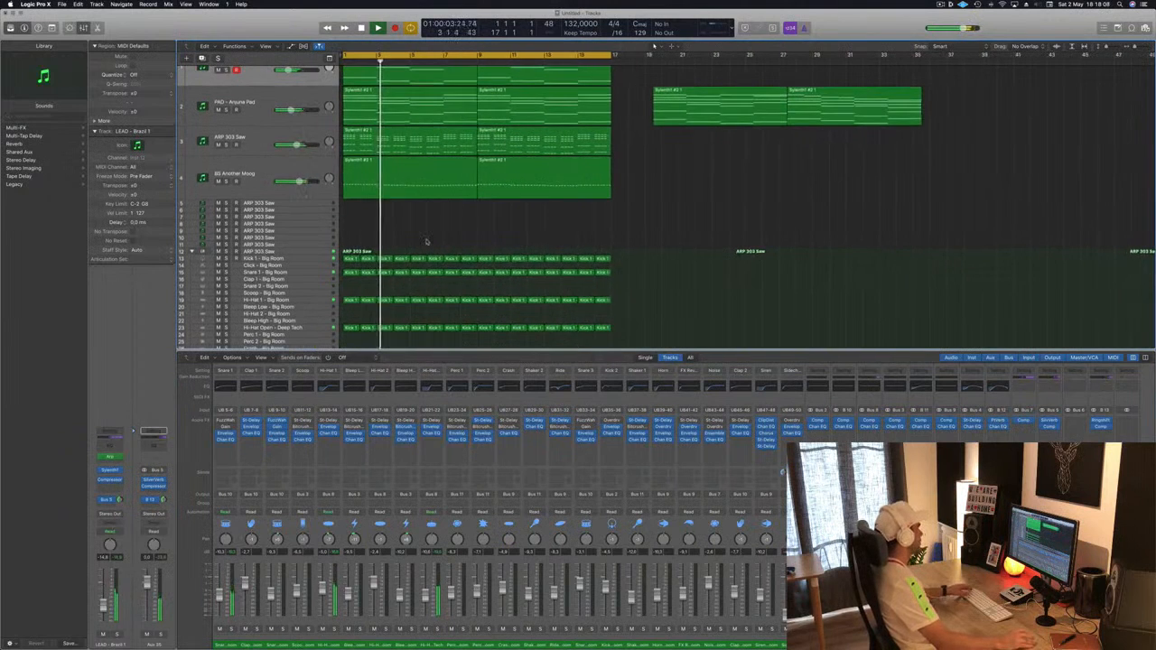
scroll(427, 241, up, 2)
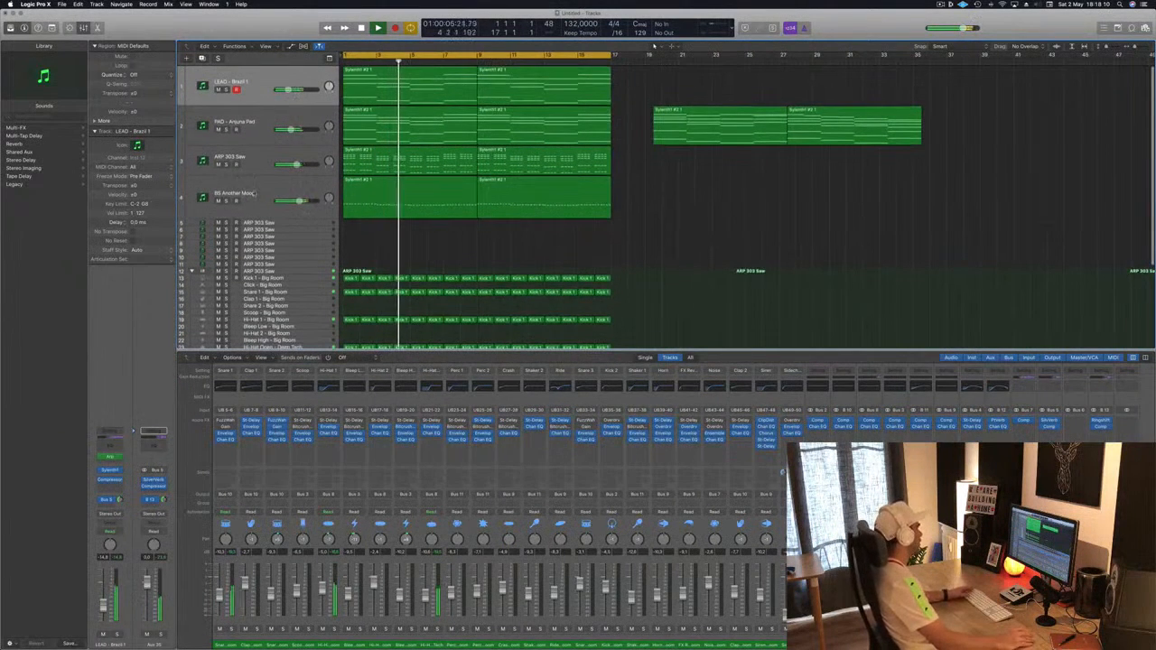
scroll(257, 154, right, 1)
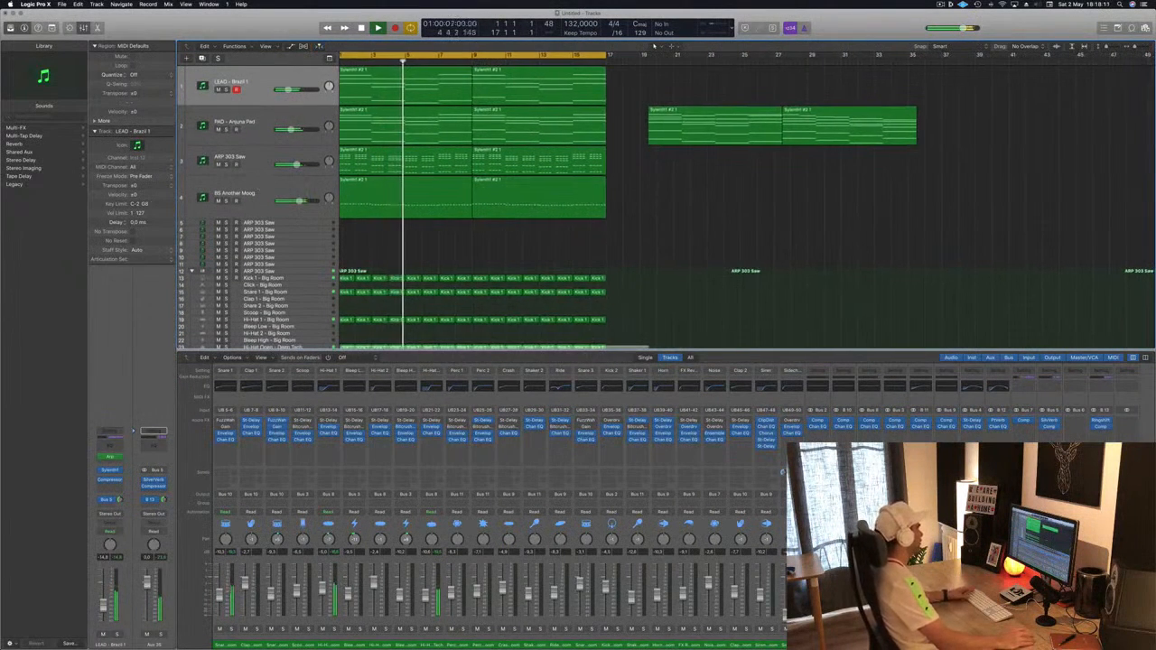
Move the two spare regions on the PAD - Anjuna Pad track out to about bar 61
click(258, 128)
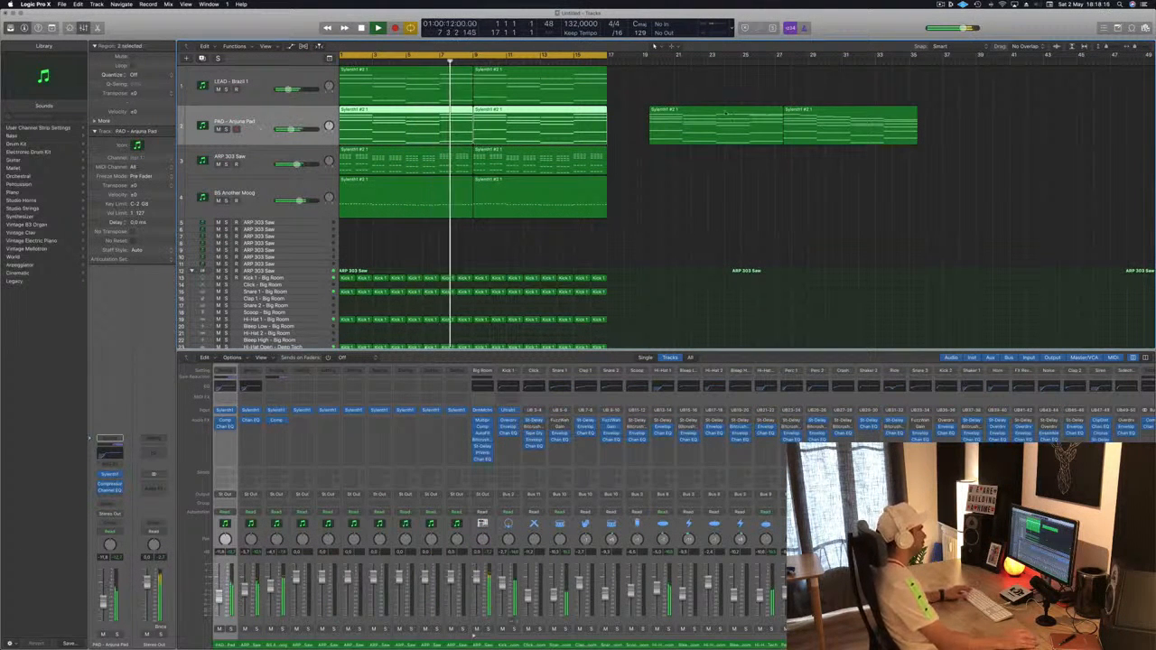
key(super+Left)
key(super+Left)
key(super+Left)
drag(917, 124, 1143, 120)
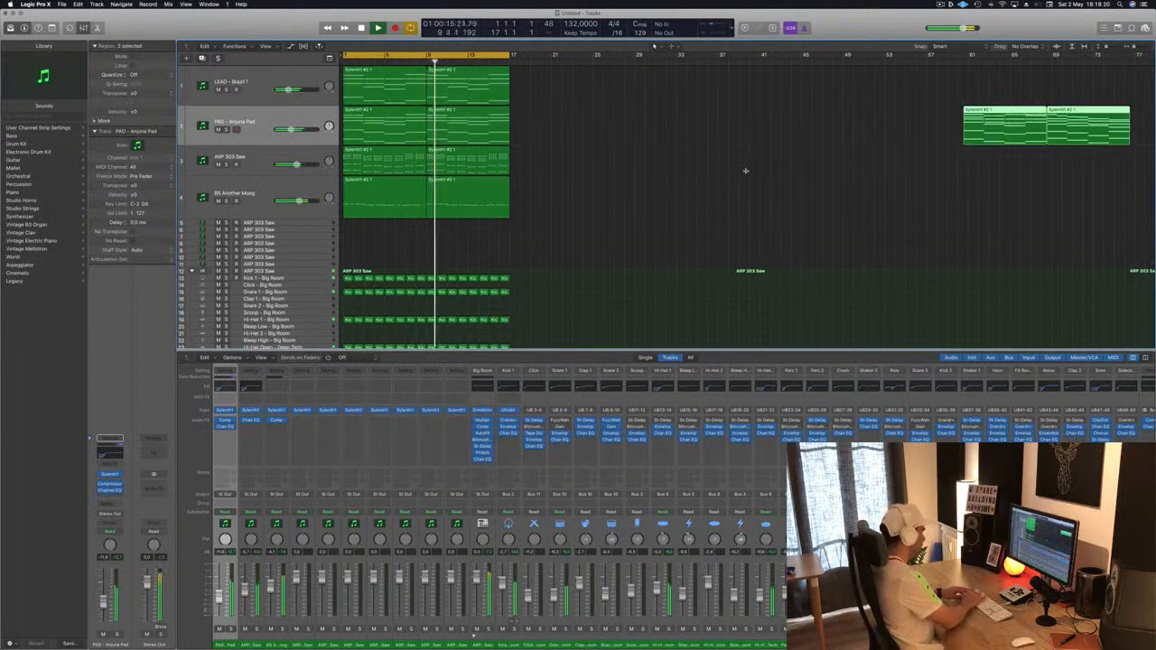
Repeat the 16-bar section between the locators three times across all tracks
key(super+0)
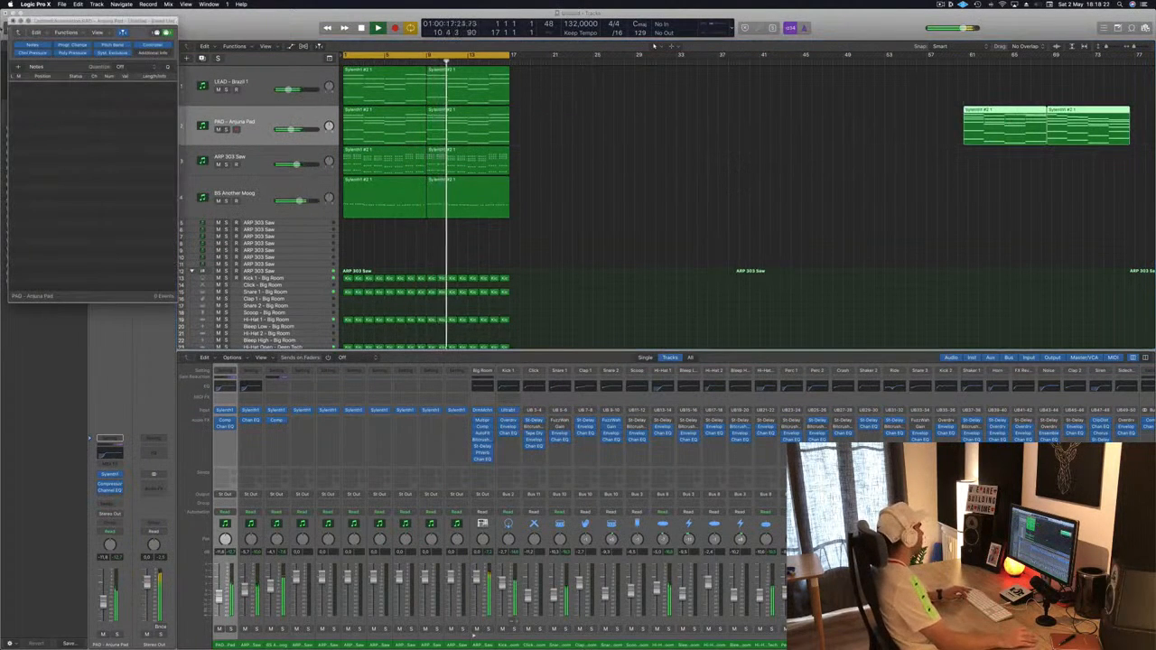
key(super+0)
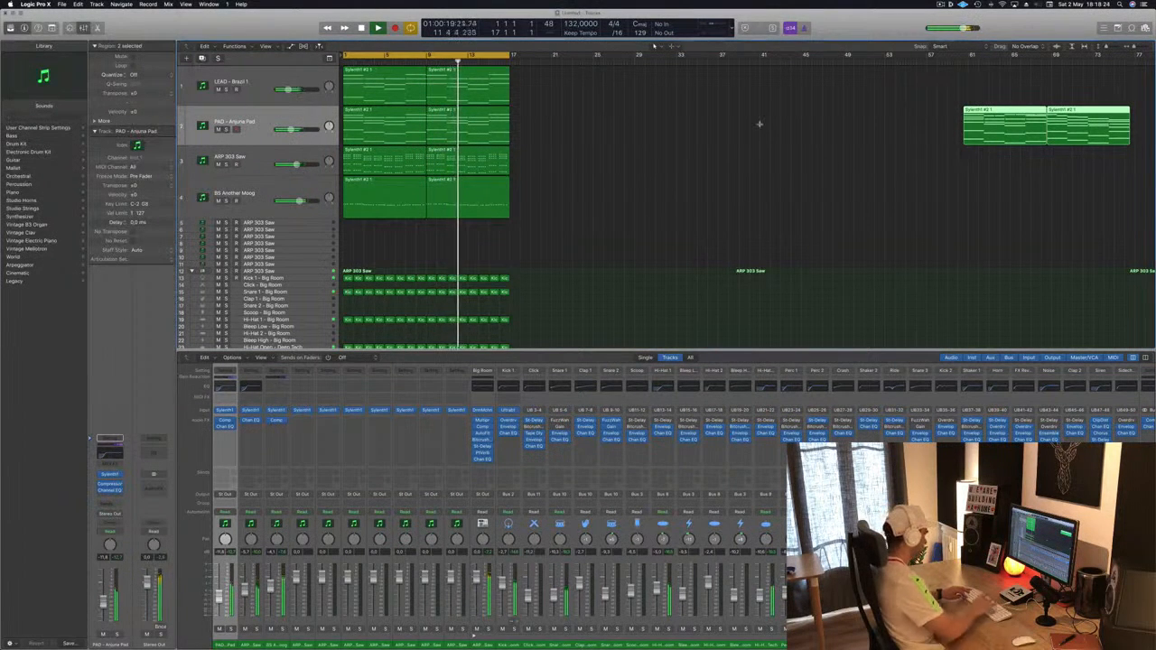
key(ctrl+super+r)
key(ctrl+super+r)
key(ctrl+super+r)
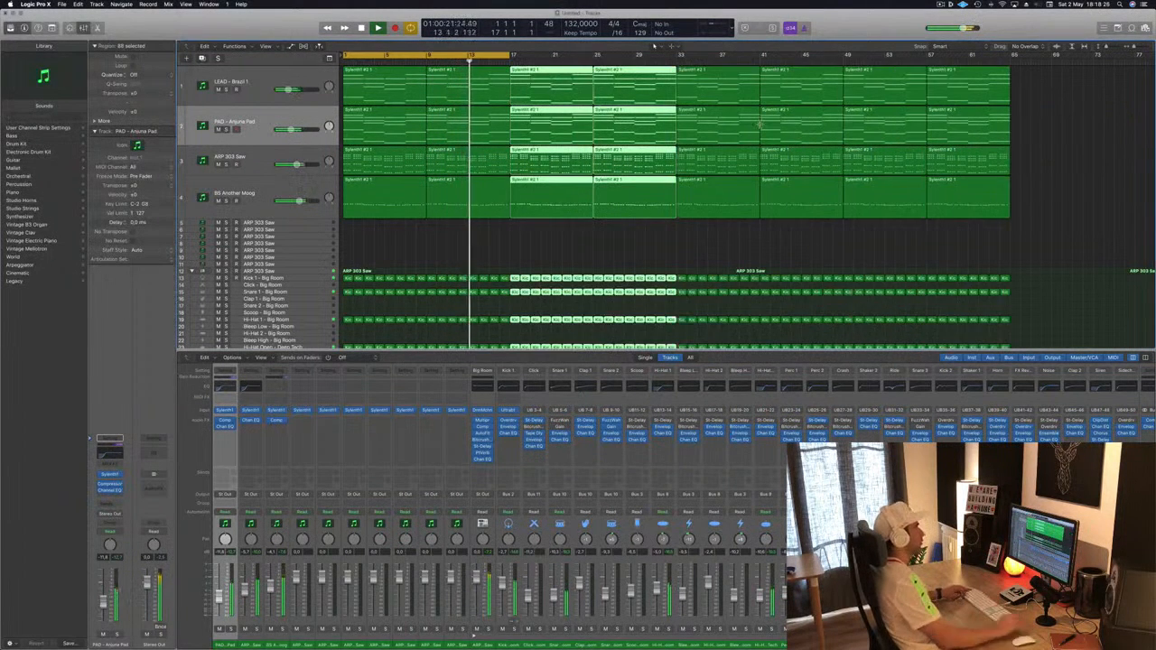
Show the secondary ruler and extend the cycle range to the end of the repeated regions at bar 65
key(super+Left)
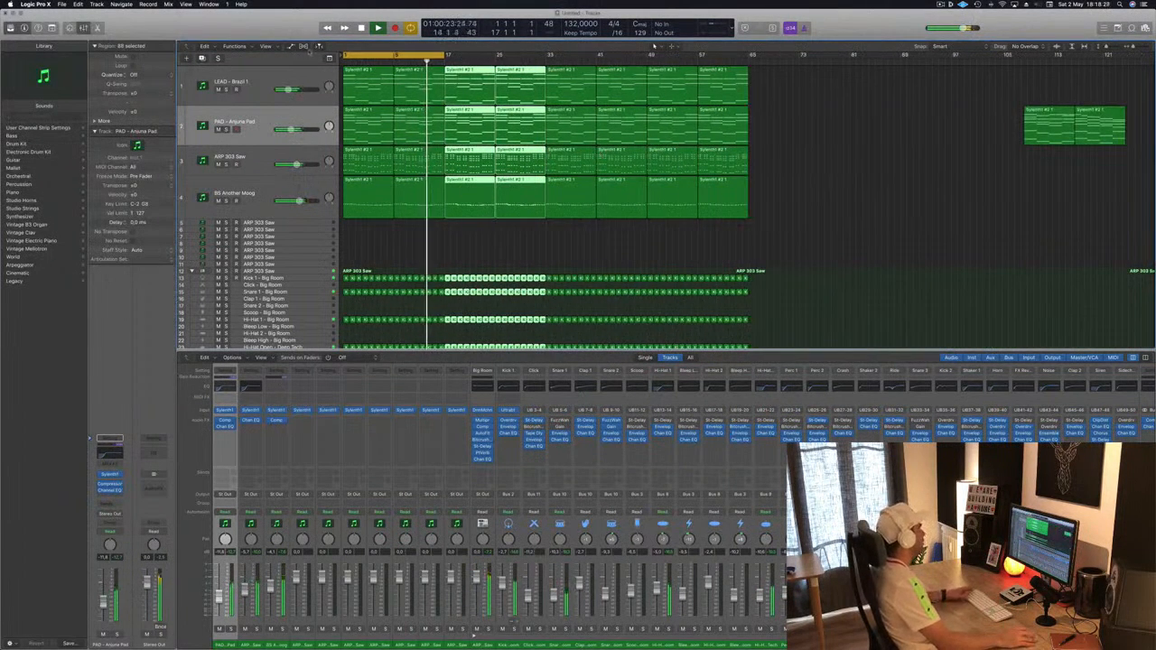
click(266, 45)
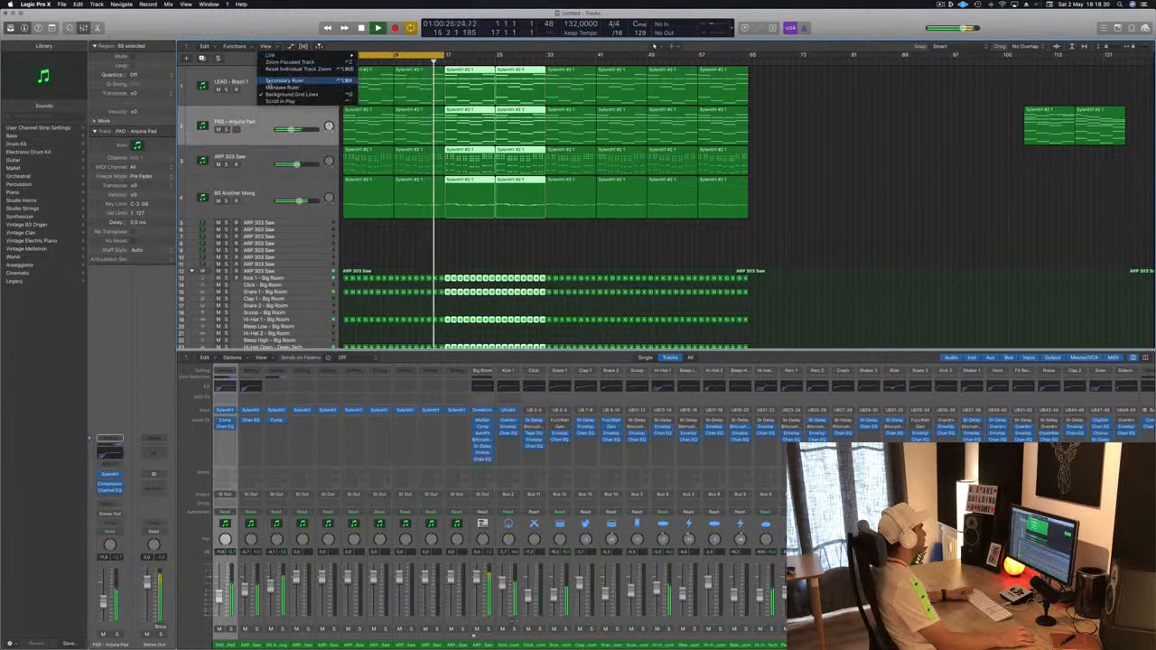
click(271, 81)
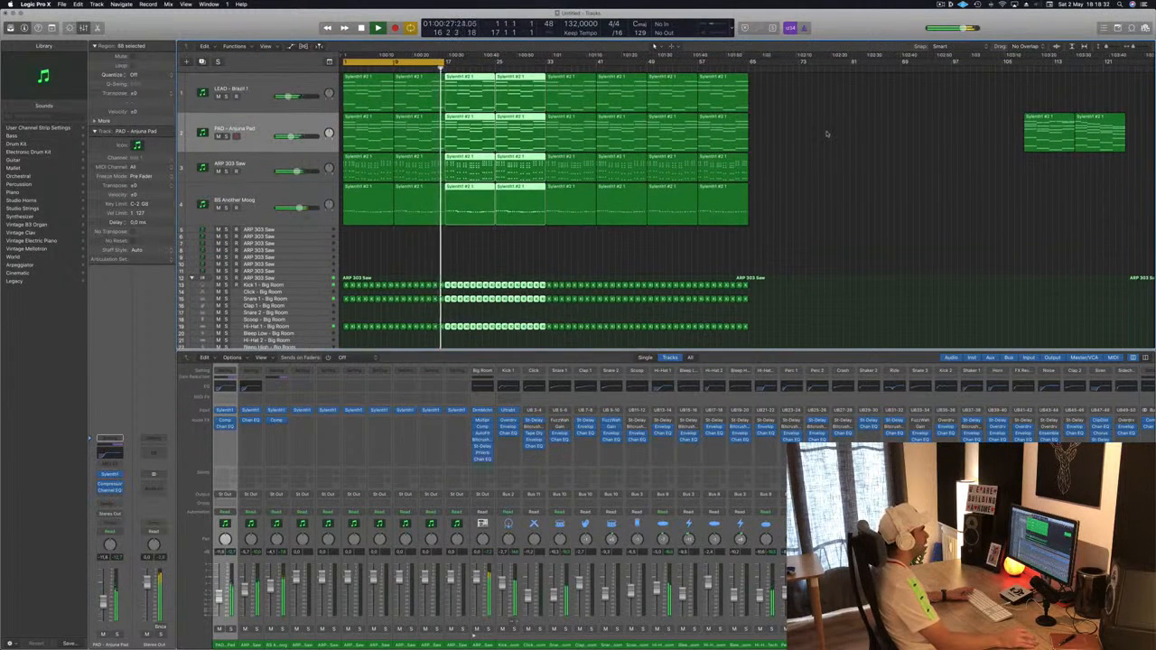
click(825, 95)
drag(445, 63, 750, 80)
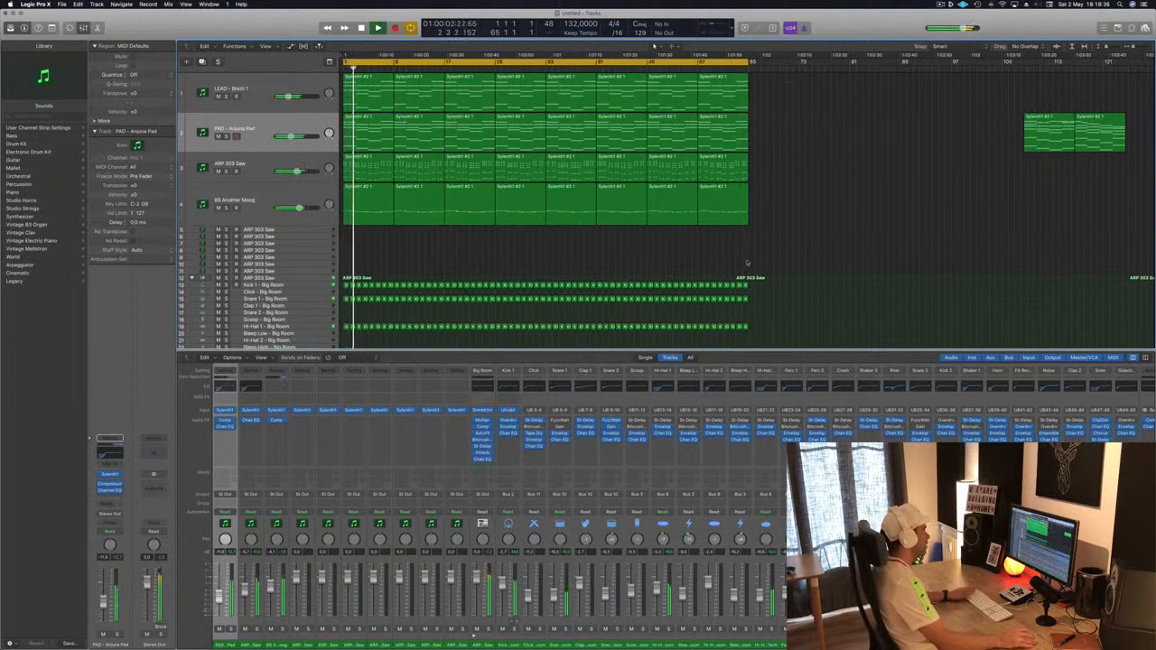
Load the 000-Mega Saw Riser With noise channel strip setting on the first spare ARP 303 Saw track, track 5
scroll(400, 258, down, 2)
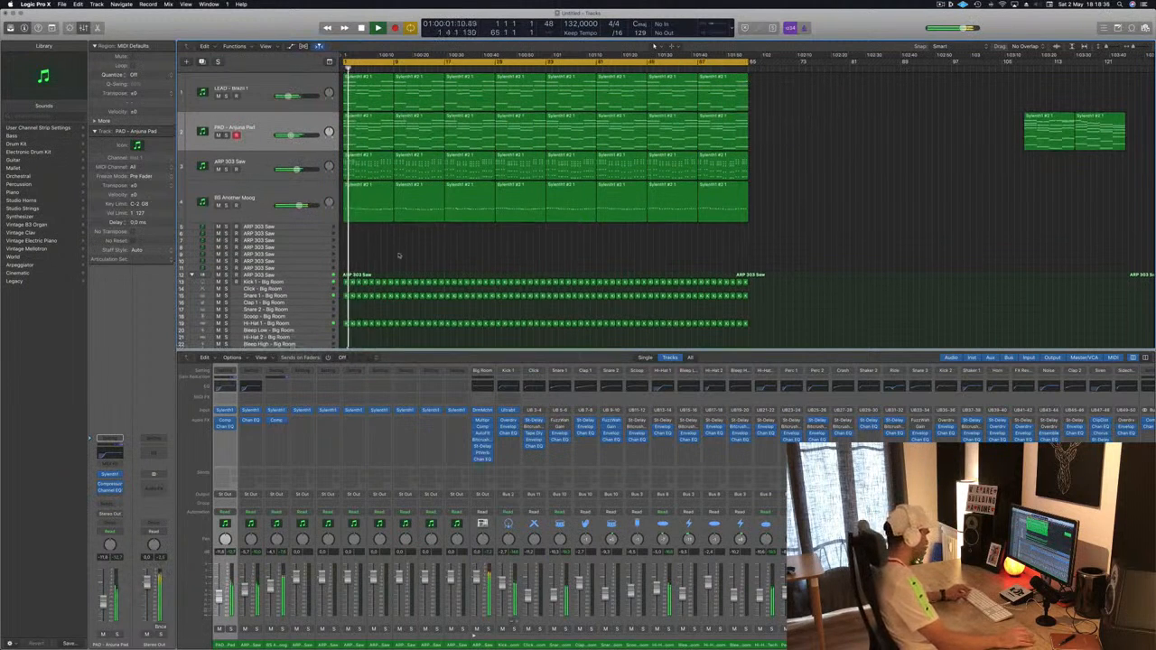
scroll(397, 253, up, 2)
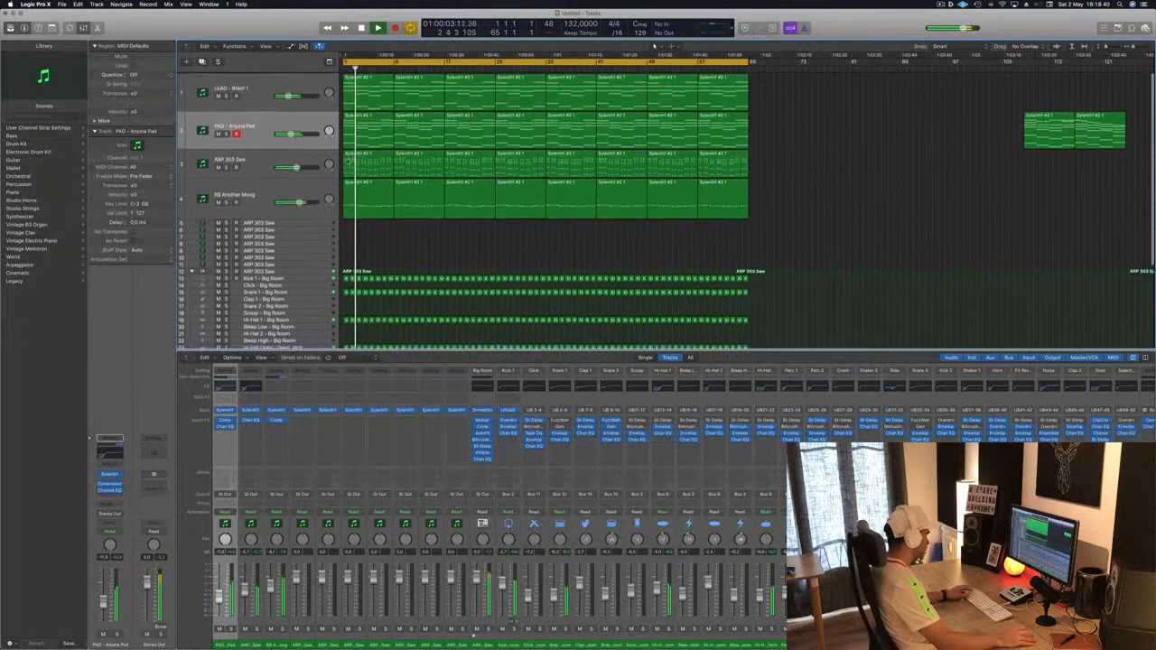
click(291, 118)
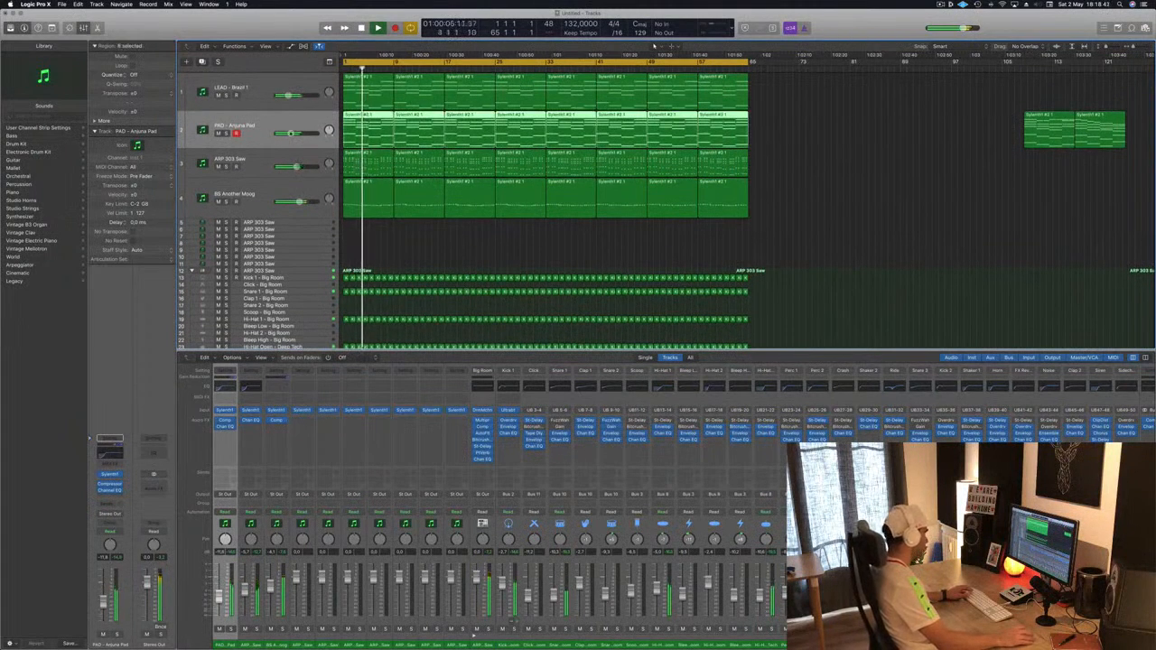
click(292, 222)
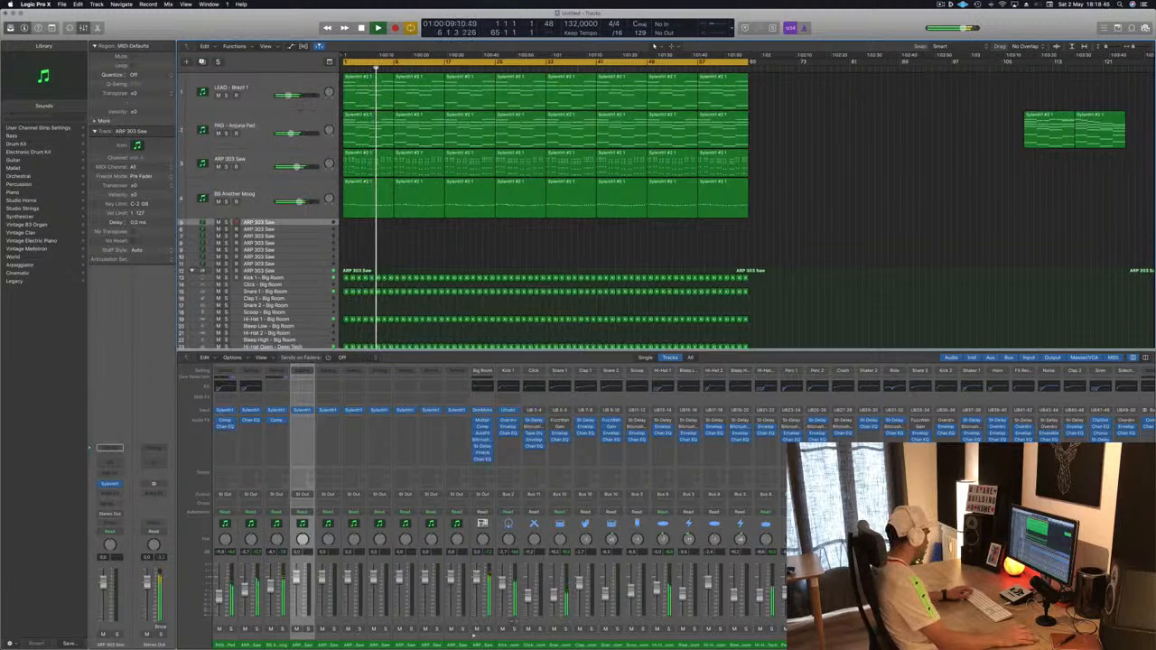
click(108, 448)
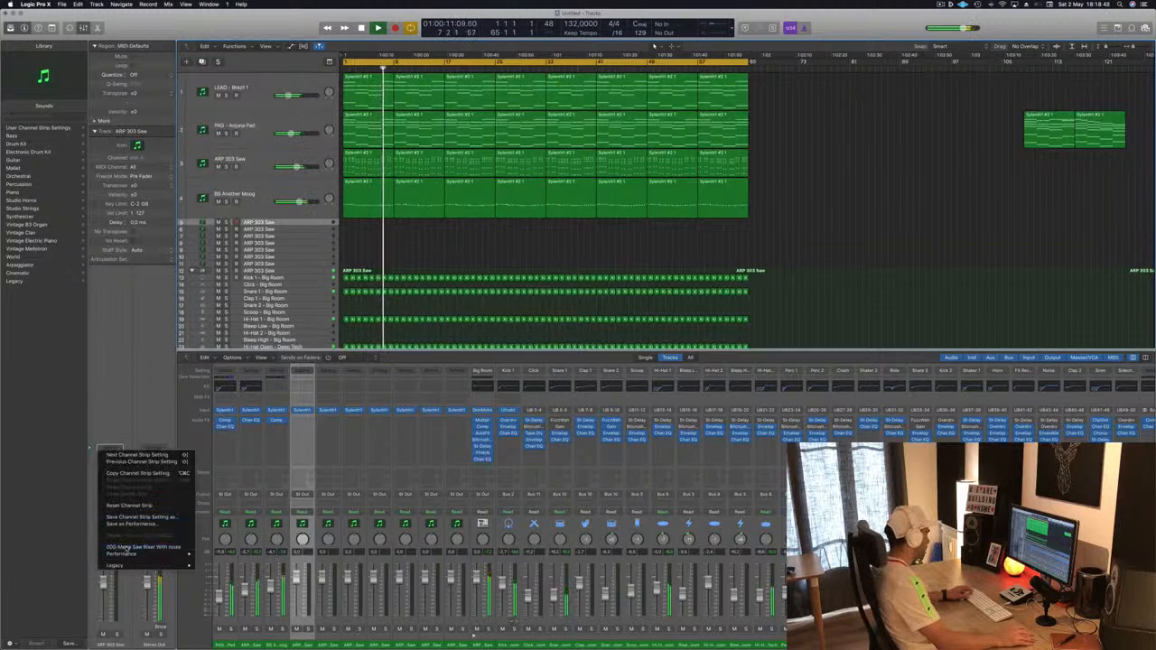
click(136, 547)
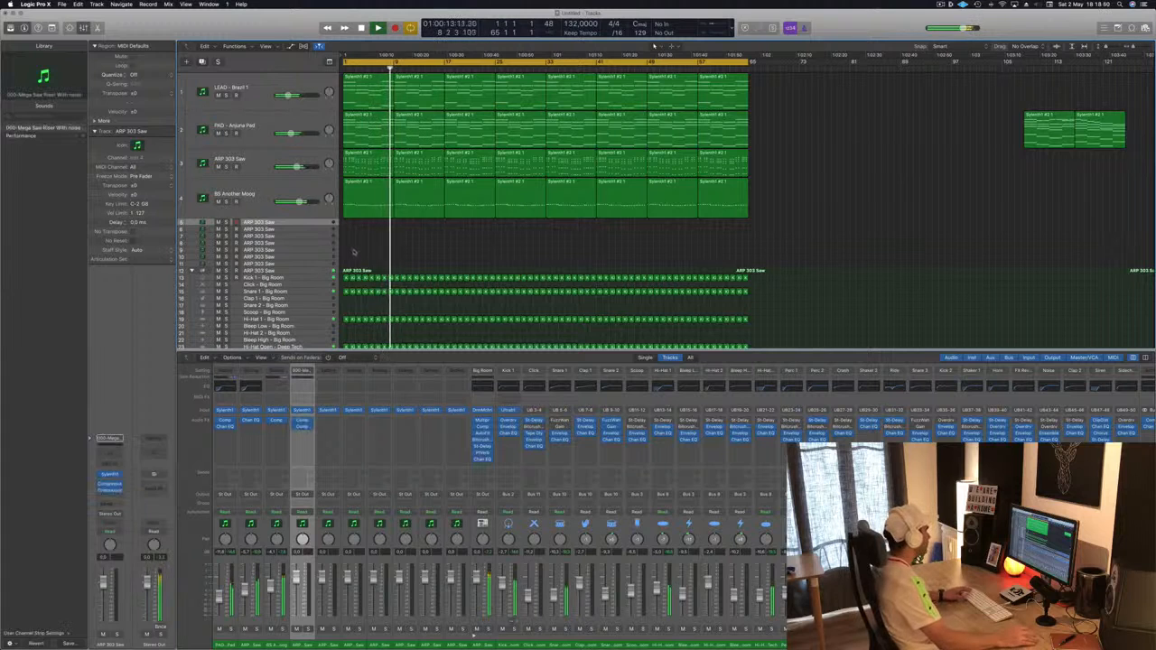
Copy the first PAD - Anjuna Pad region to track 5 and delete every note after its first chord
drag(365, 135, 368, 232)
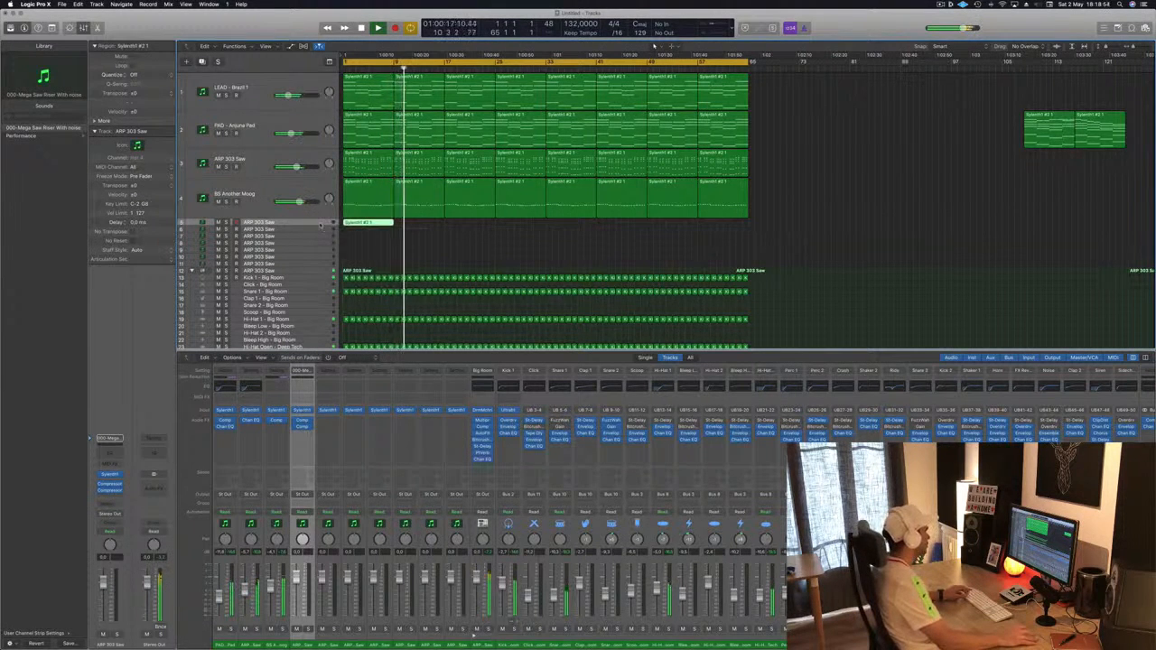
double_click(363, 224)
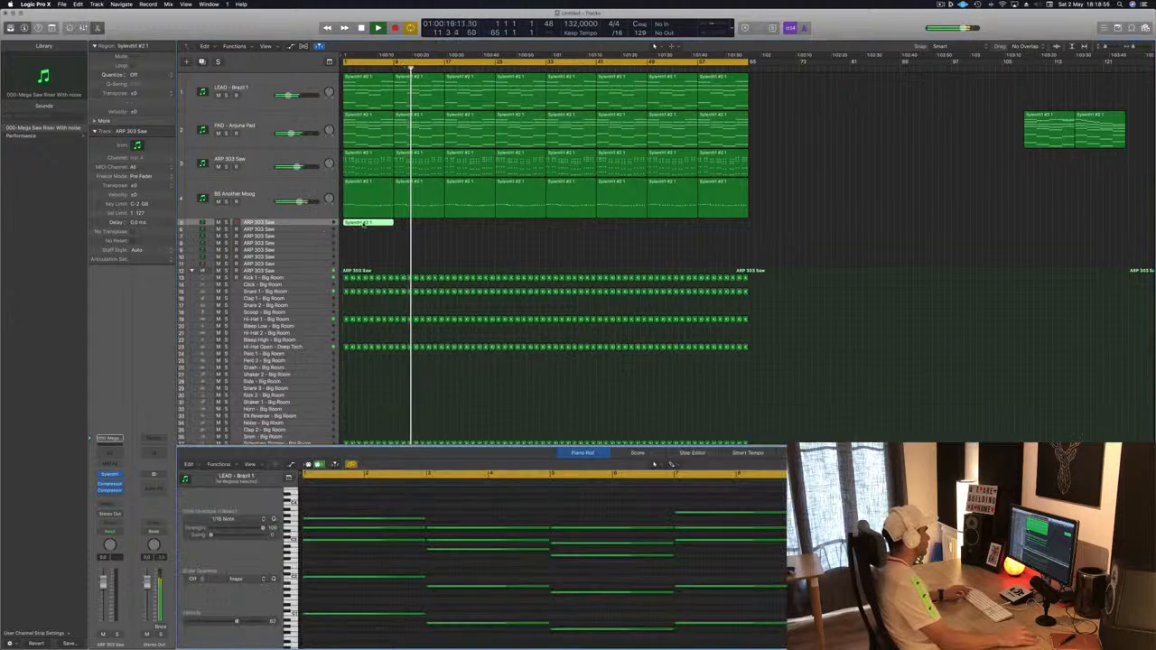
drag(445, 512, 651, 622)
key(Delete)
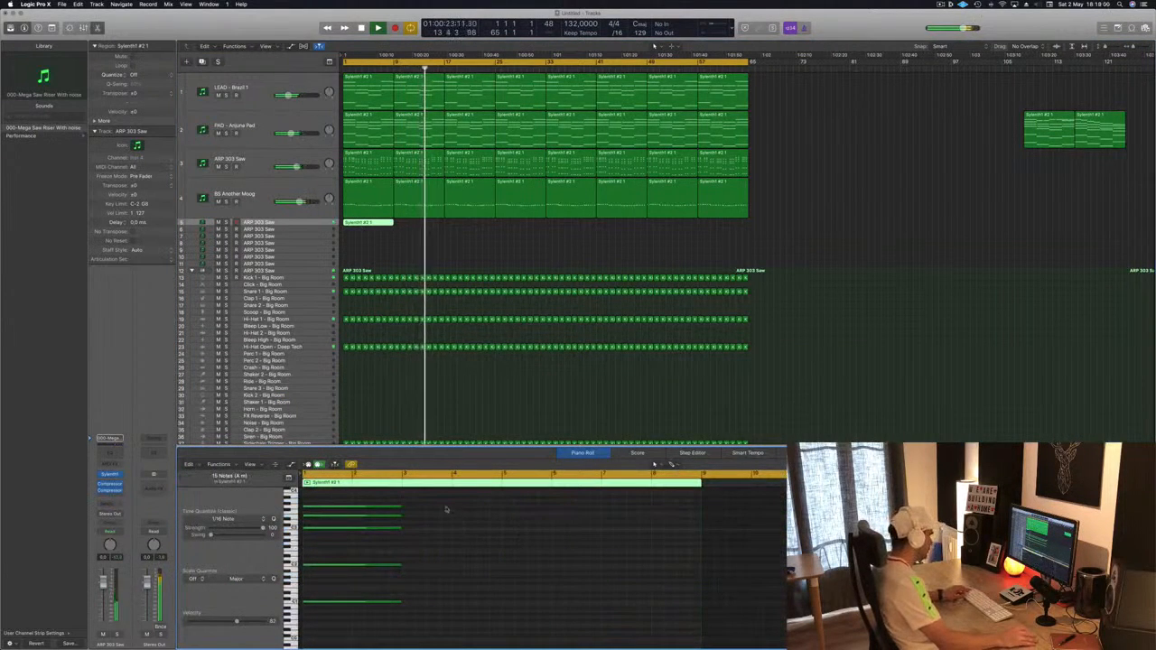
Stretch the remaining chord to the region's end at bar 9 and delete its lowest note and three upper notes
drag(446, 501, 304, 616)
drag(401, 506, 700, 508)
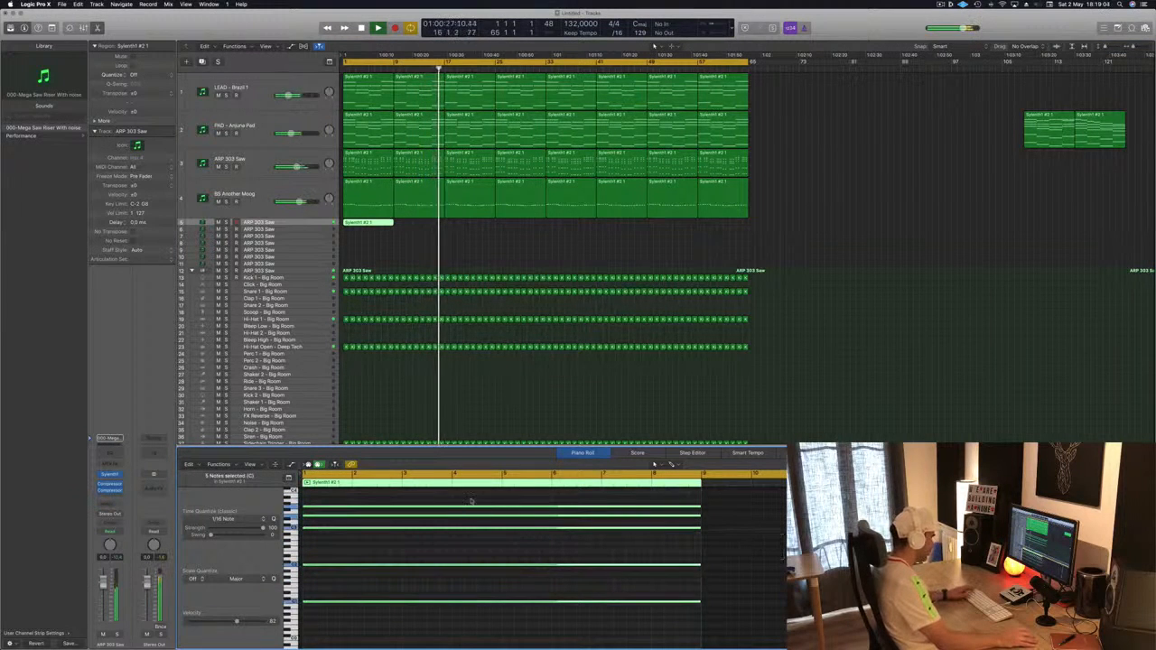
drag(449, 583, 449, 616)
key(Delete)
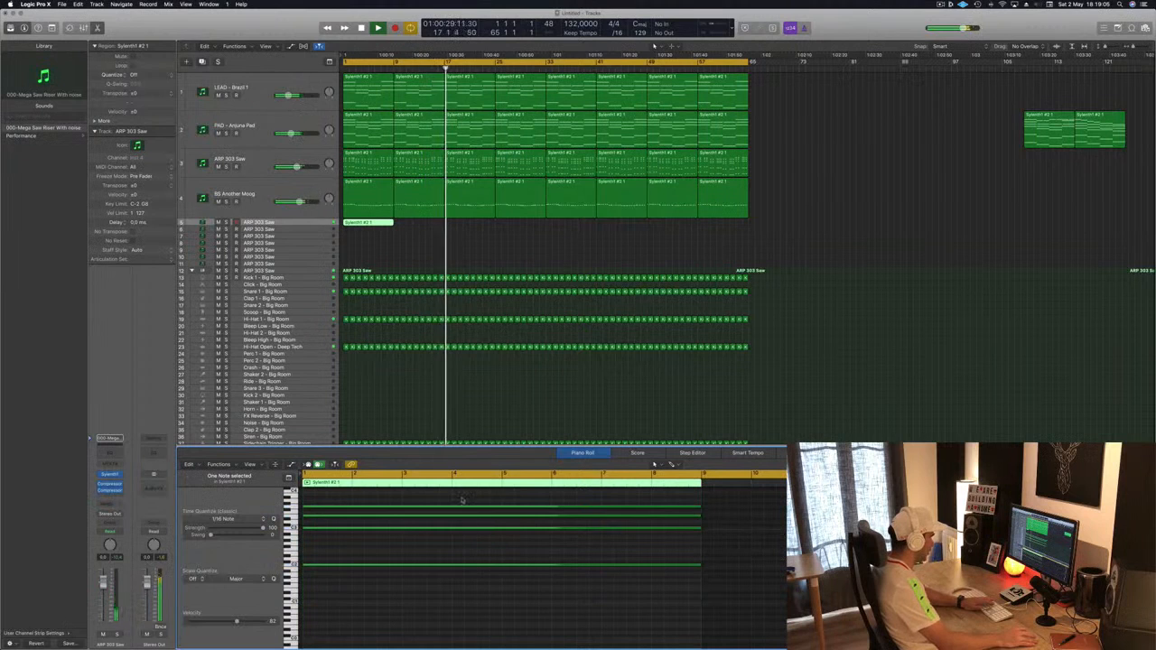
drag(463, 499, 512, 540)
key(Delete)
Restart playback and lengthen the riser region and its single note to bar 17
key(space)
key(space)
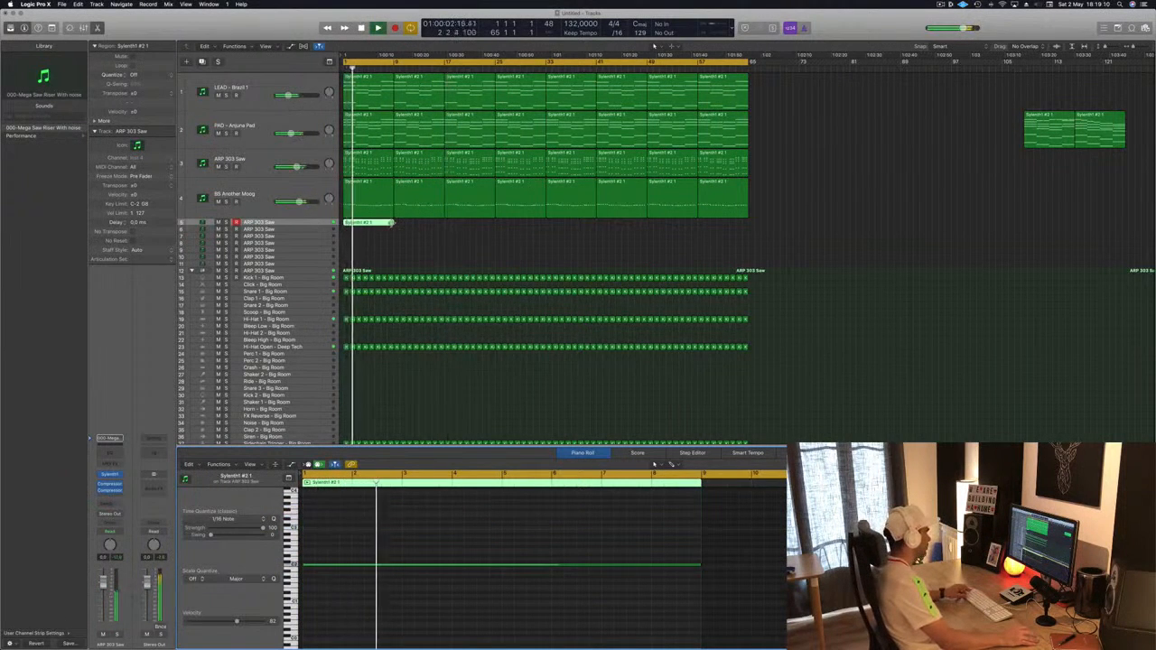
drag(388, 226, 443, 225)
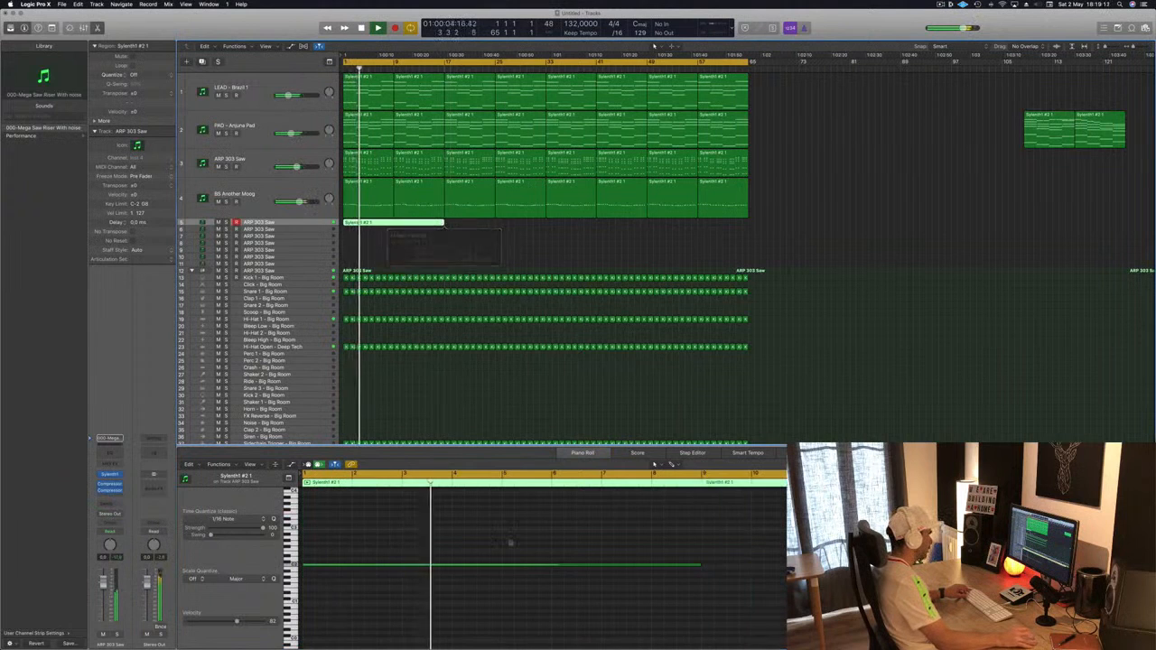
scroll(698, 568, left, 2)
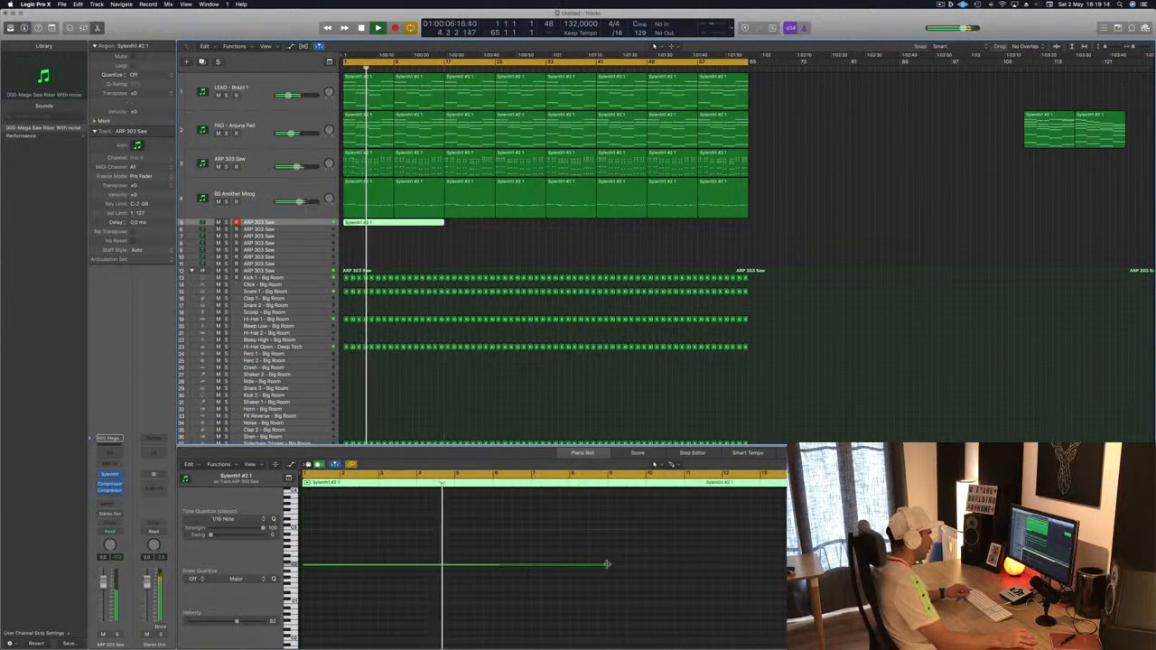
drag(607, 564, 788, 568)
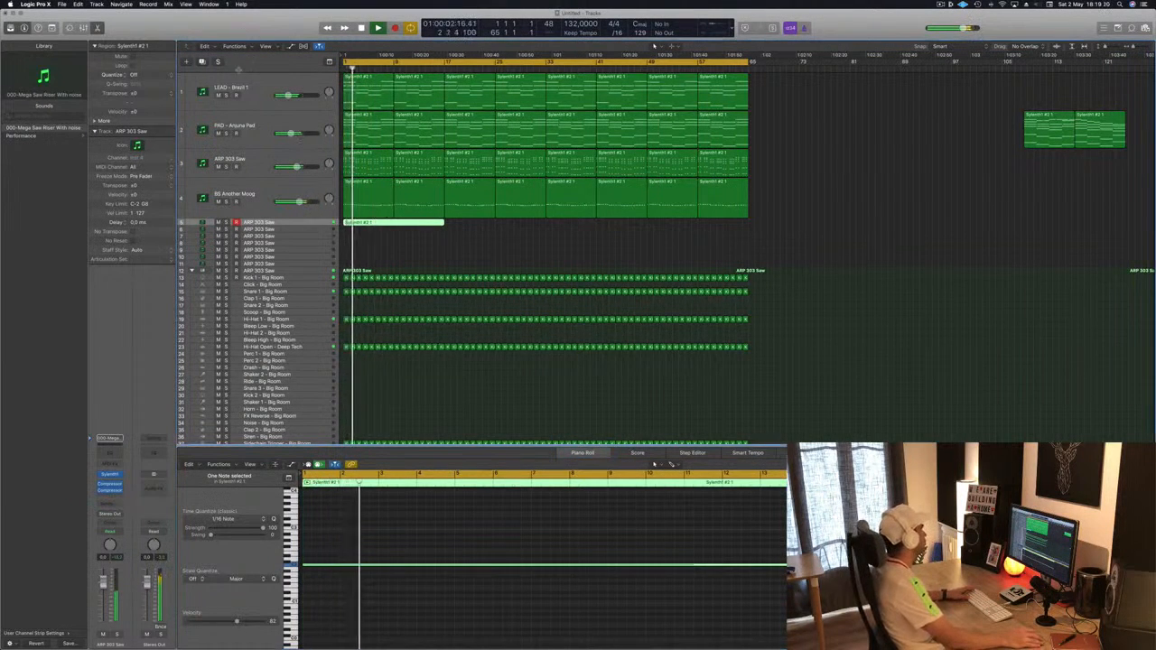
Show the toolbar, enlarge the selected riser track, and solo it briefly to audition the sound
key(ctrl+alt+super+t)
key(ctrl+z)
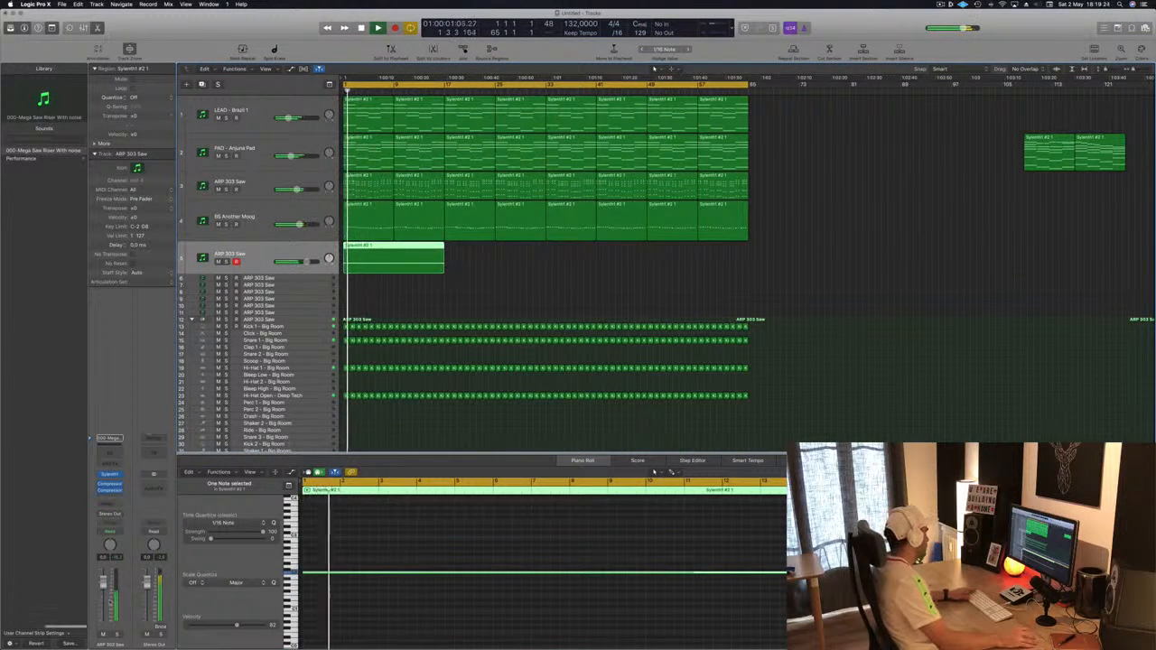
key(s)
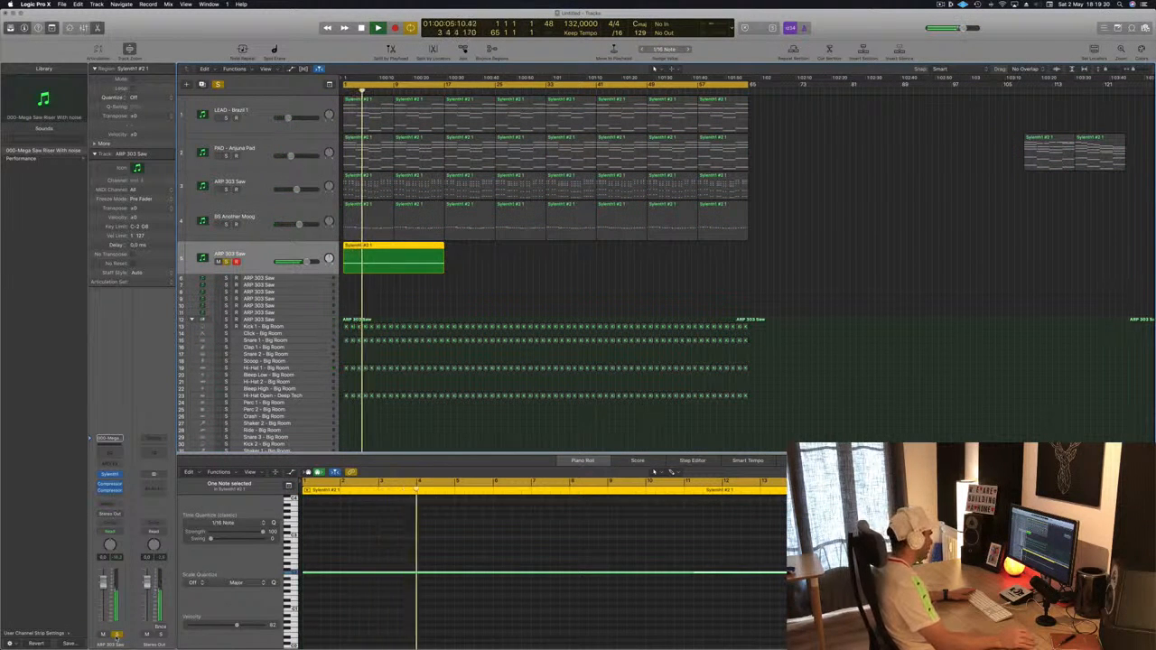
key(s)
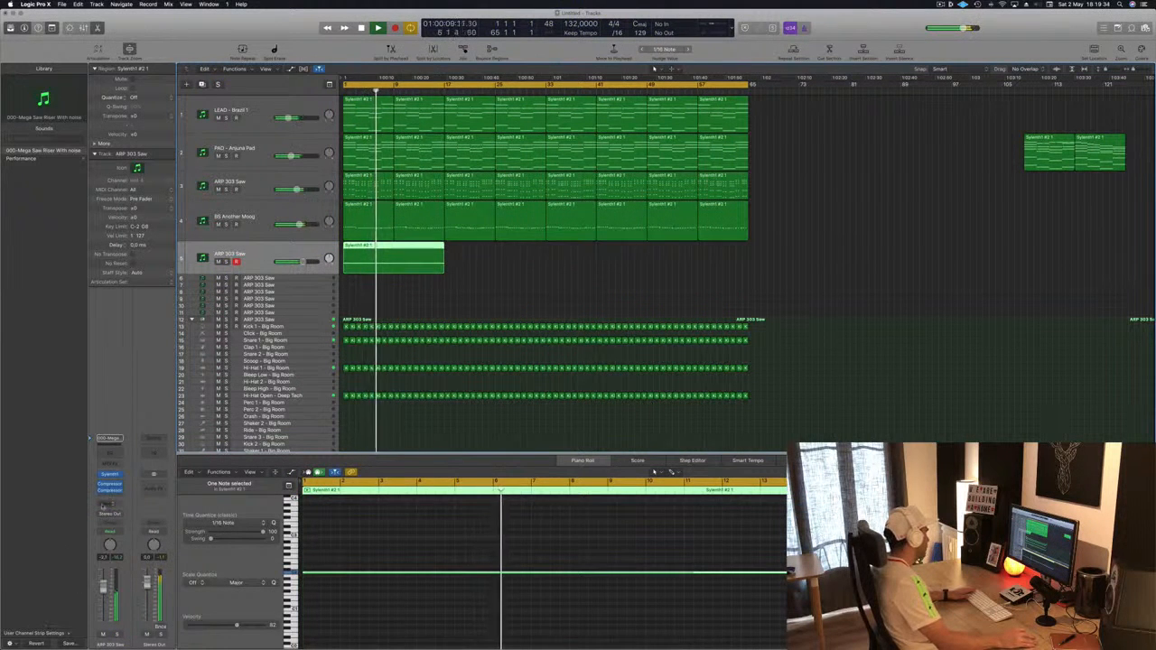
Set the riser's second Compressor to side-chain from Bus 6 (Sidechain Trigger - Big Room) and lower its threshold
click(110, 486)
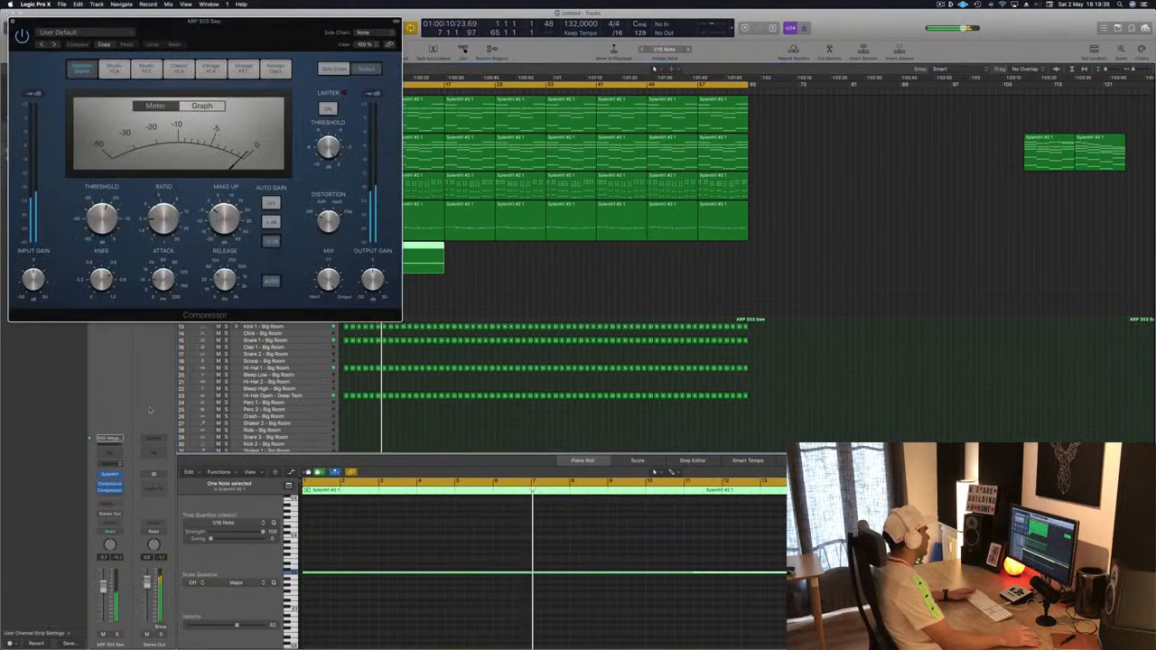
click(386, 34)
mouse_move(363, 58)
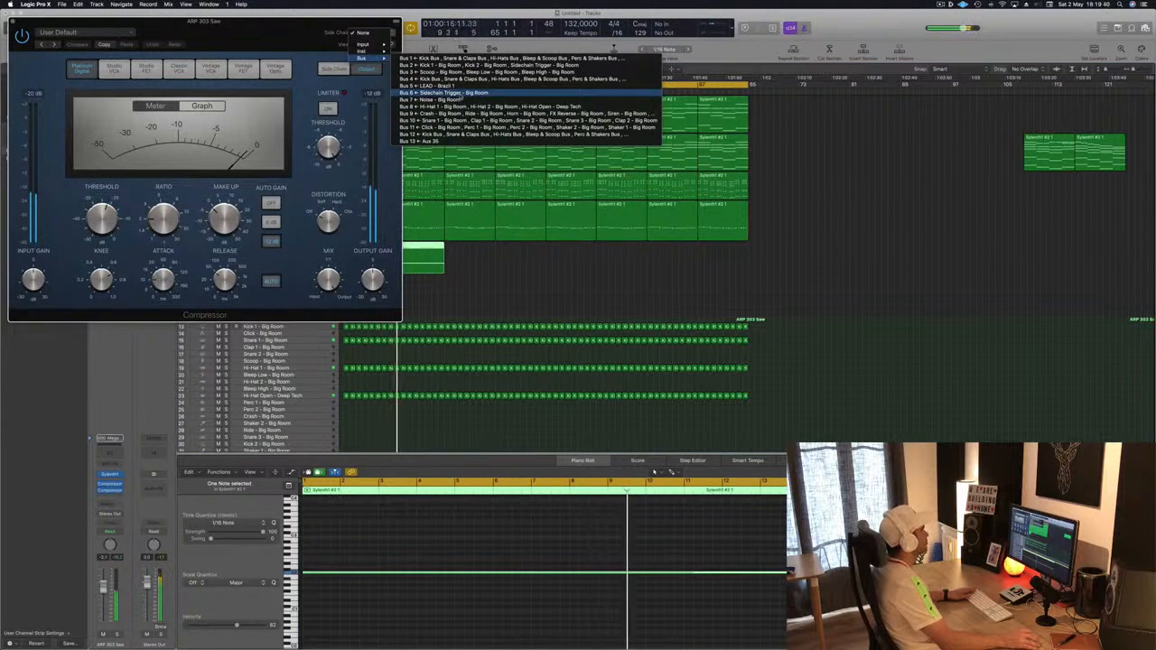
click(463, 94)
drag(205, 20, 647, 125)
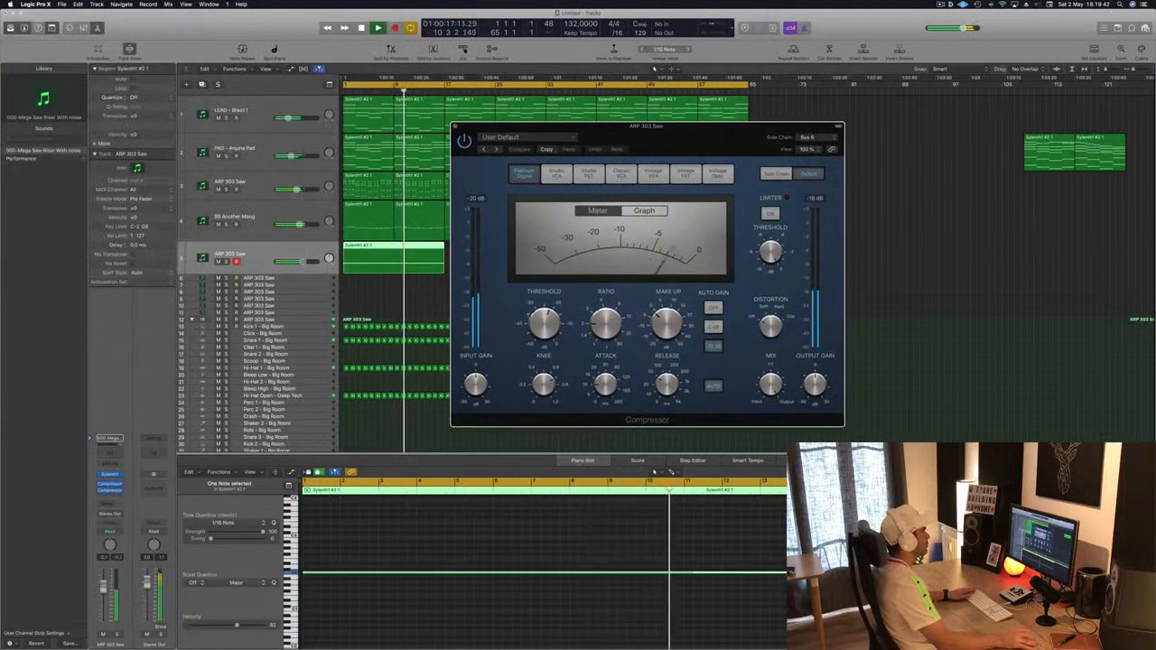
drag(546, 342, 546, 343)
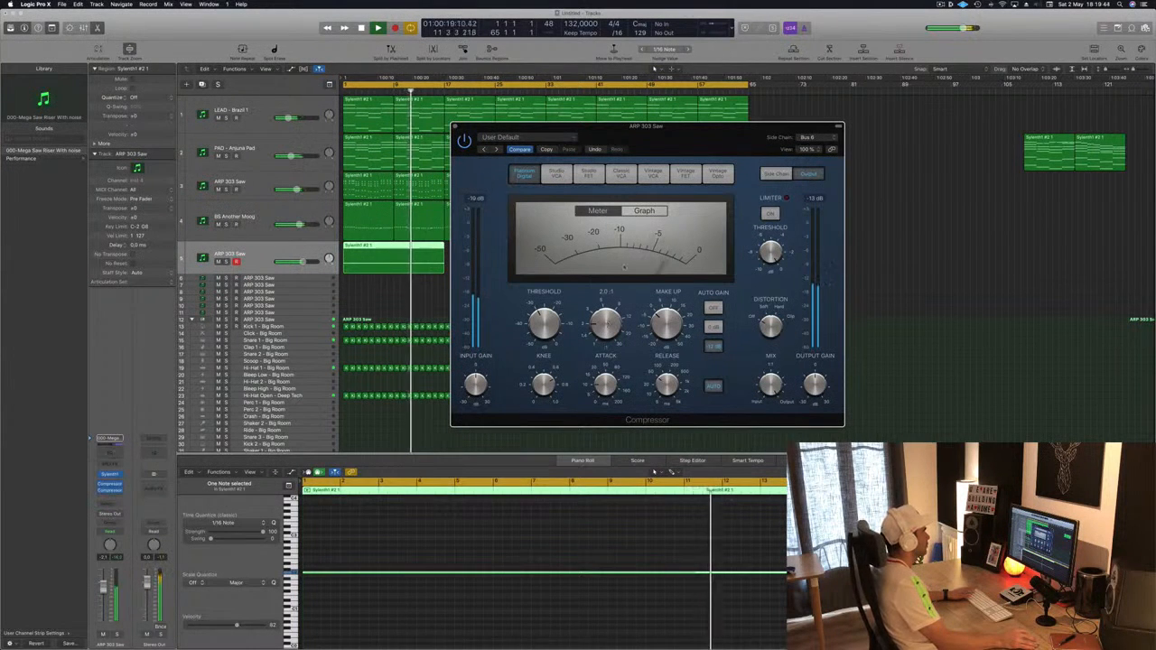
key(Return)
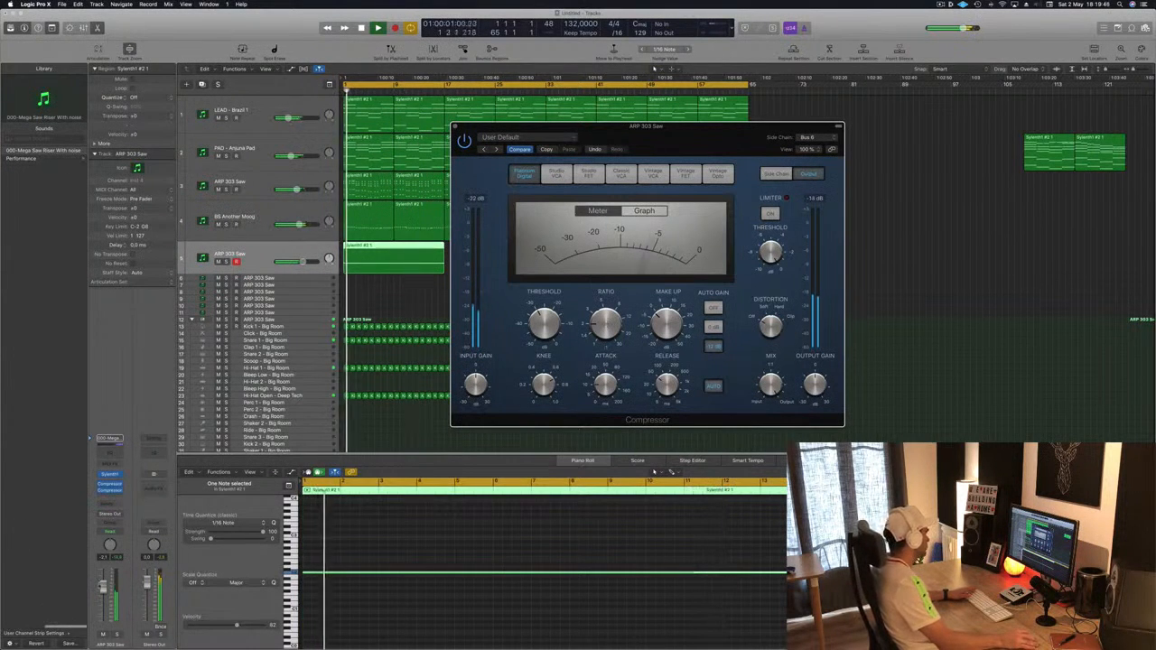
Lower the riser's volume slightly and add a send to Bus 5 (Aux 35), turning up its level
click(103, 589)
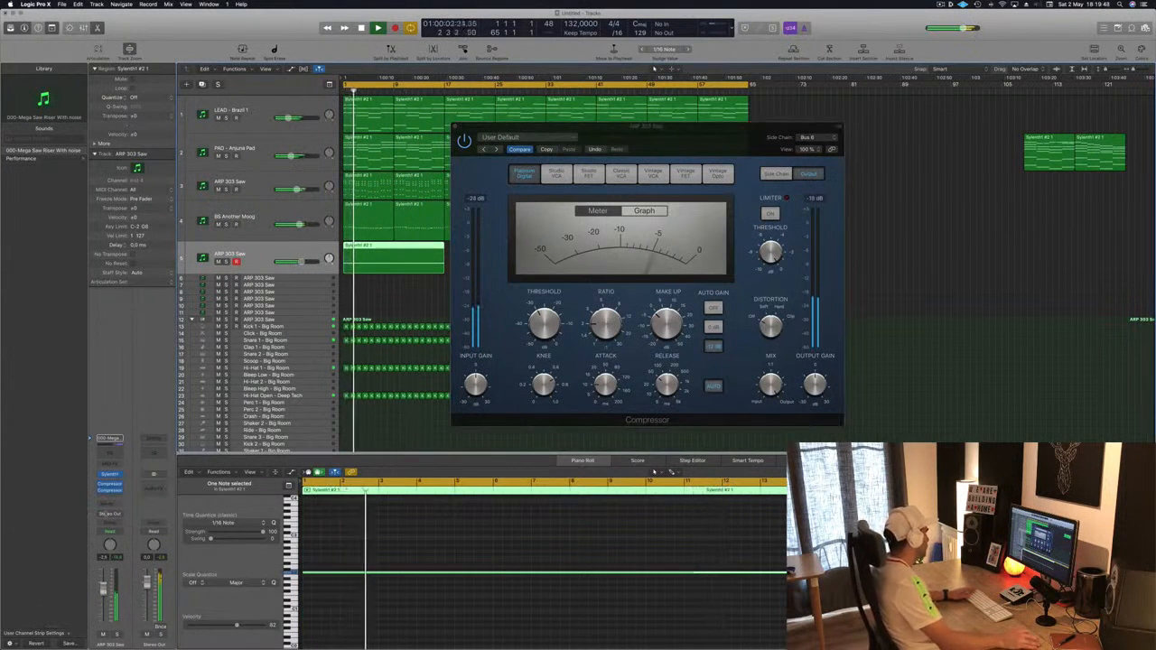
click(108, 504)
mouse_move(145, 520)
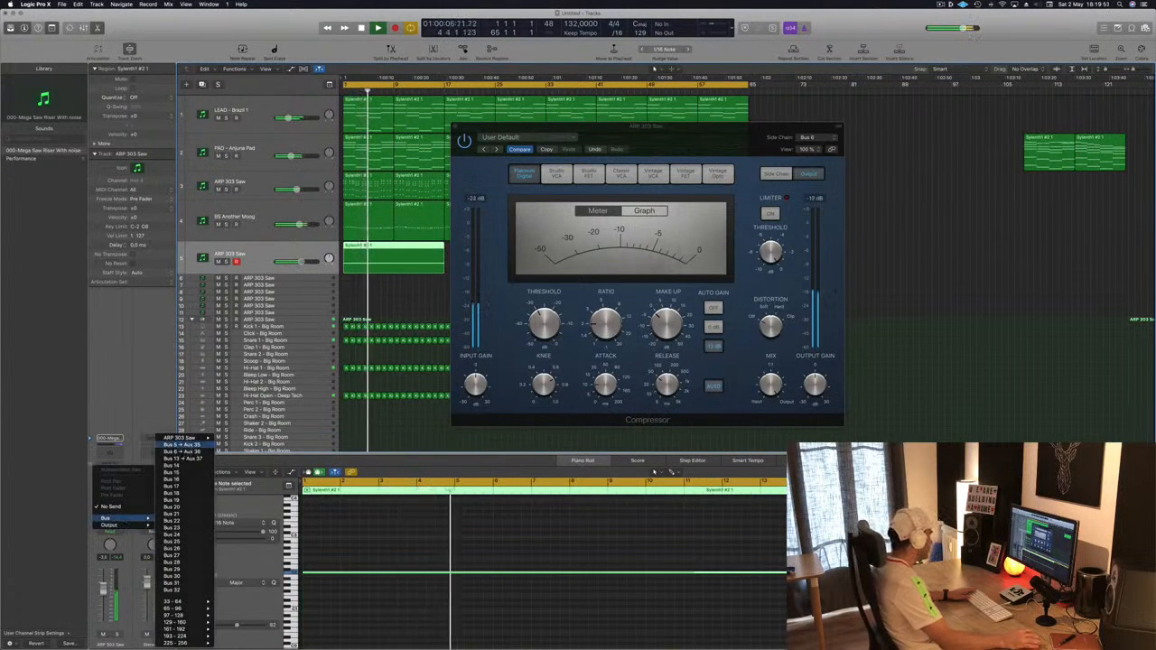
click(184, 444)
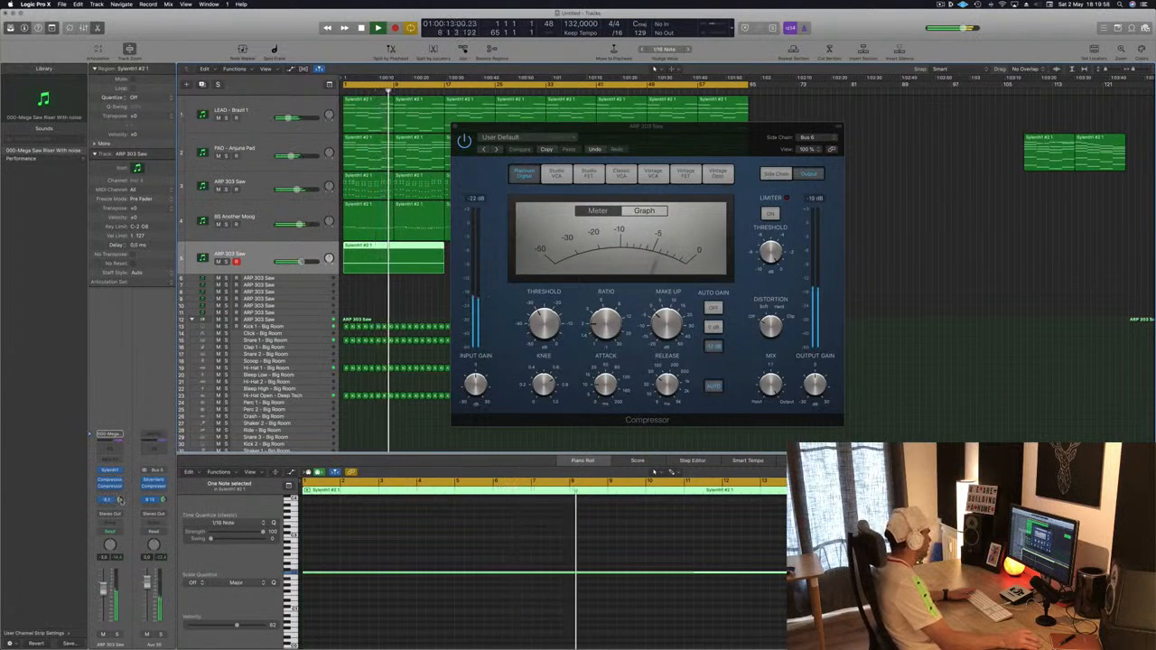
drag(452, 127, 521, 138)
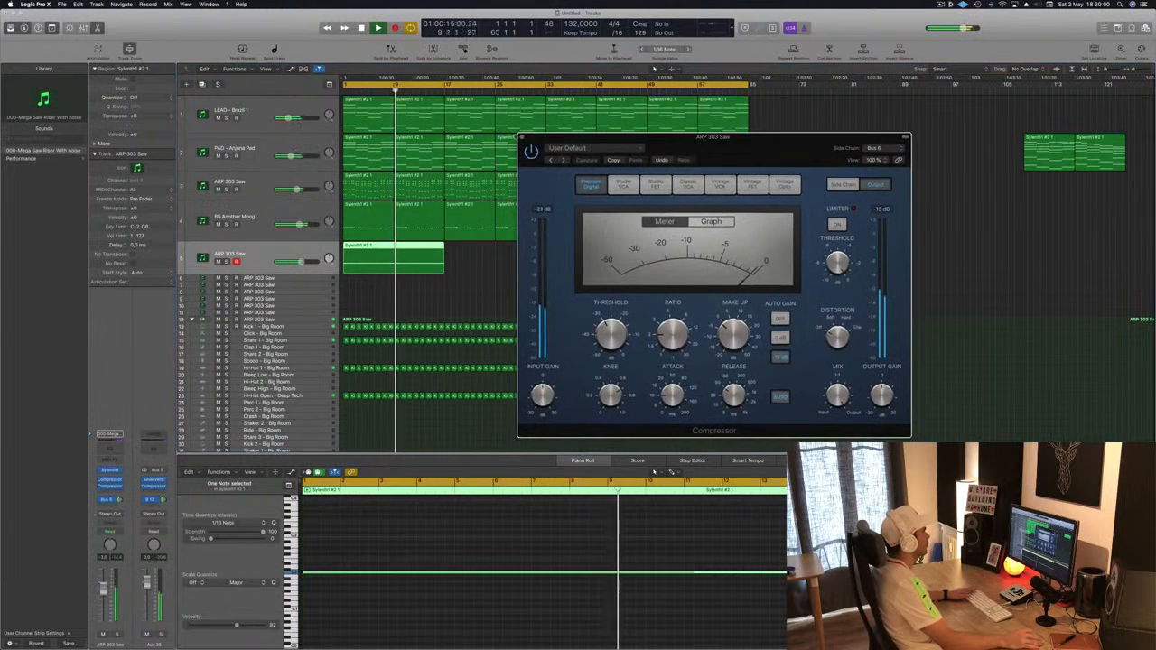
click(521, 137)
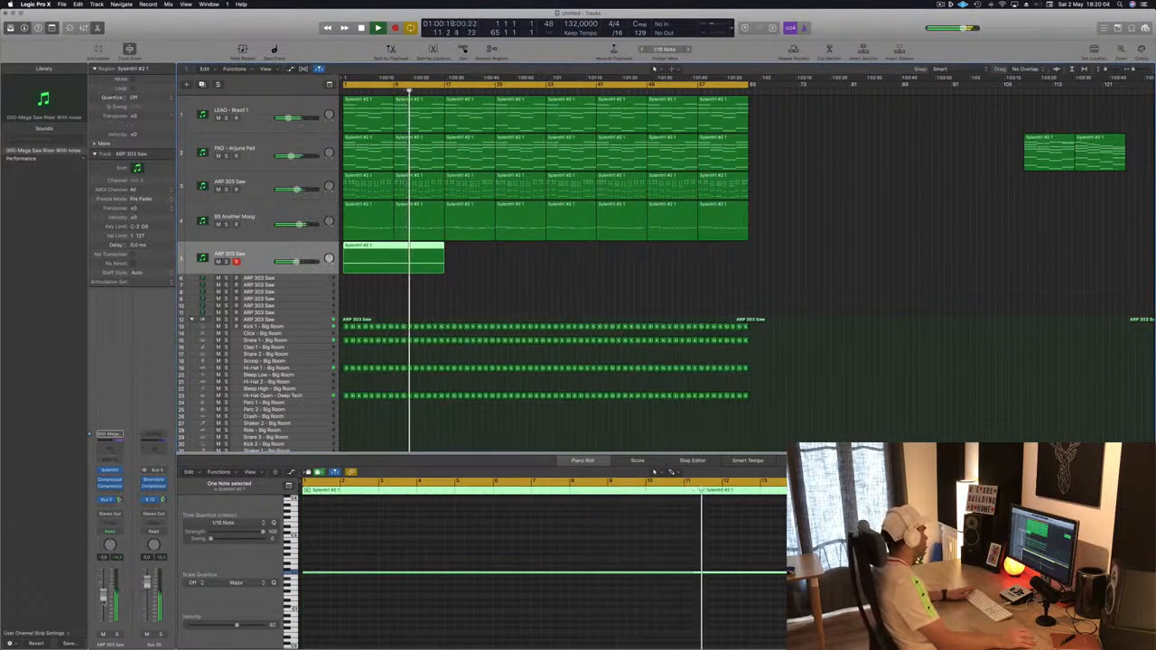
Add a Channel EQ to the riser track with a low cut at about 120 Hz
click(109, 449)
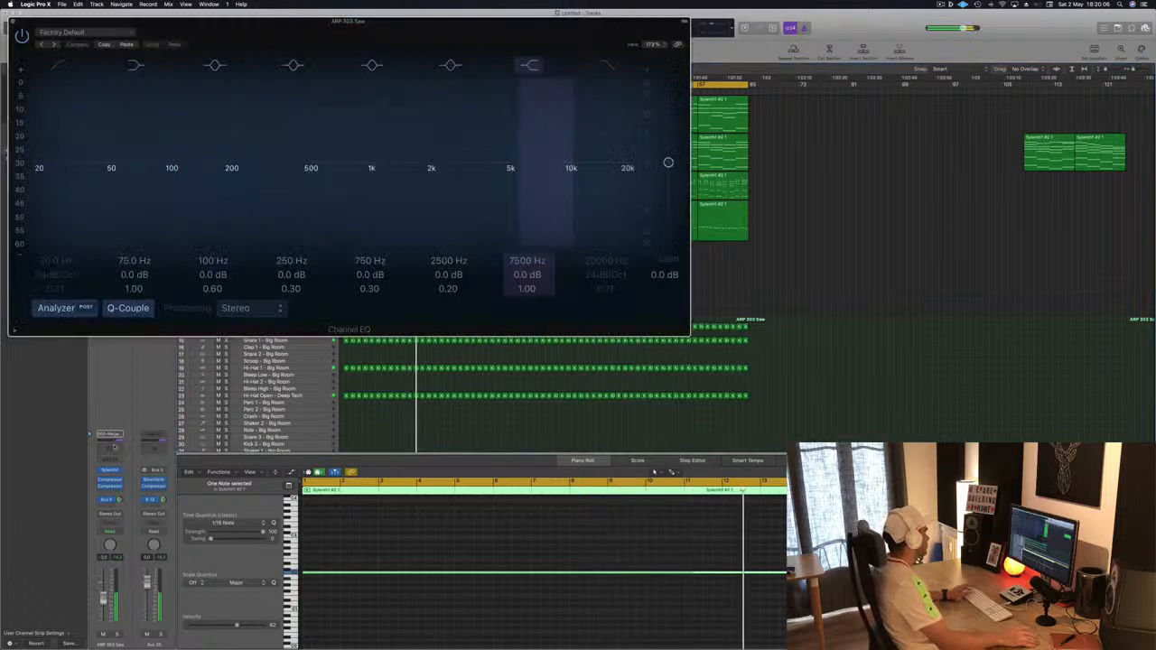
click(59, 66)
drag(43, 135, 198, 132)
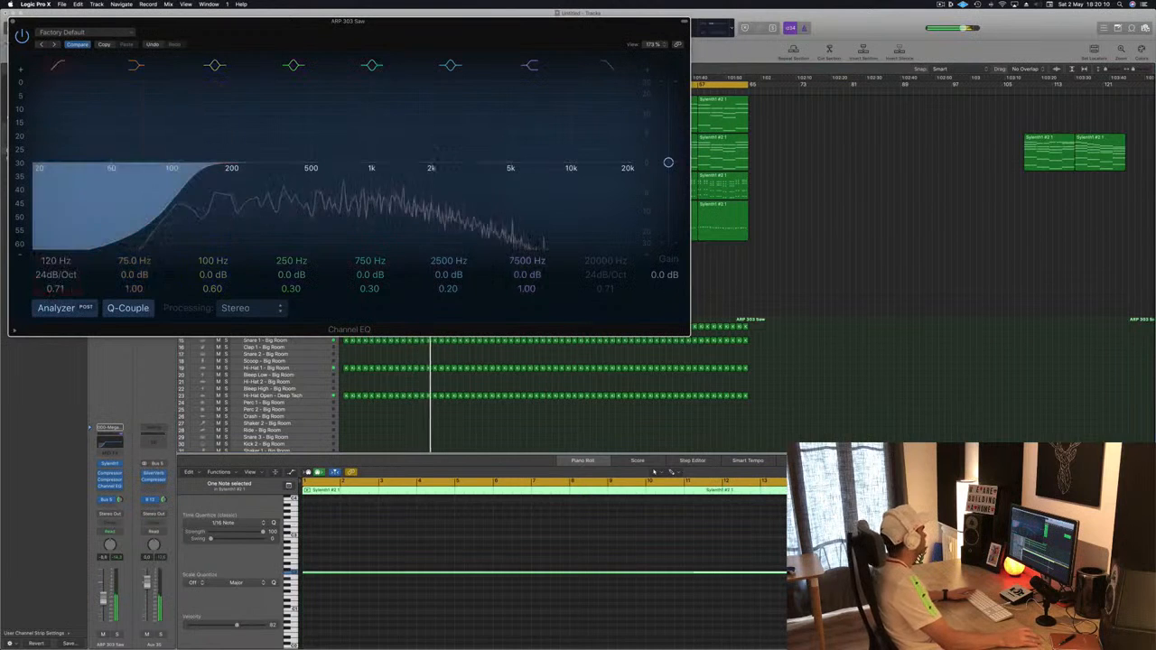
click(12, 21)
click(504, 280)
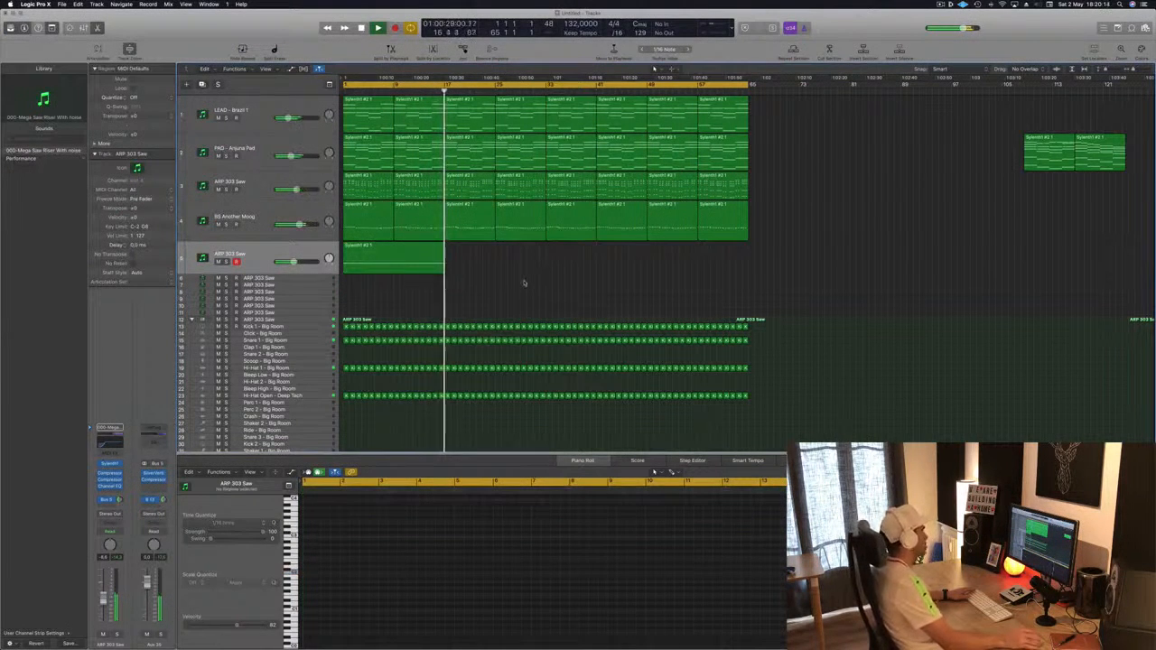
Copy the Kick 1 region at bar 17 down to the Crash - Big Room track
scroll(452, 352, down, 3)
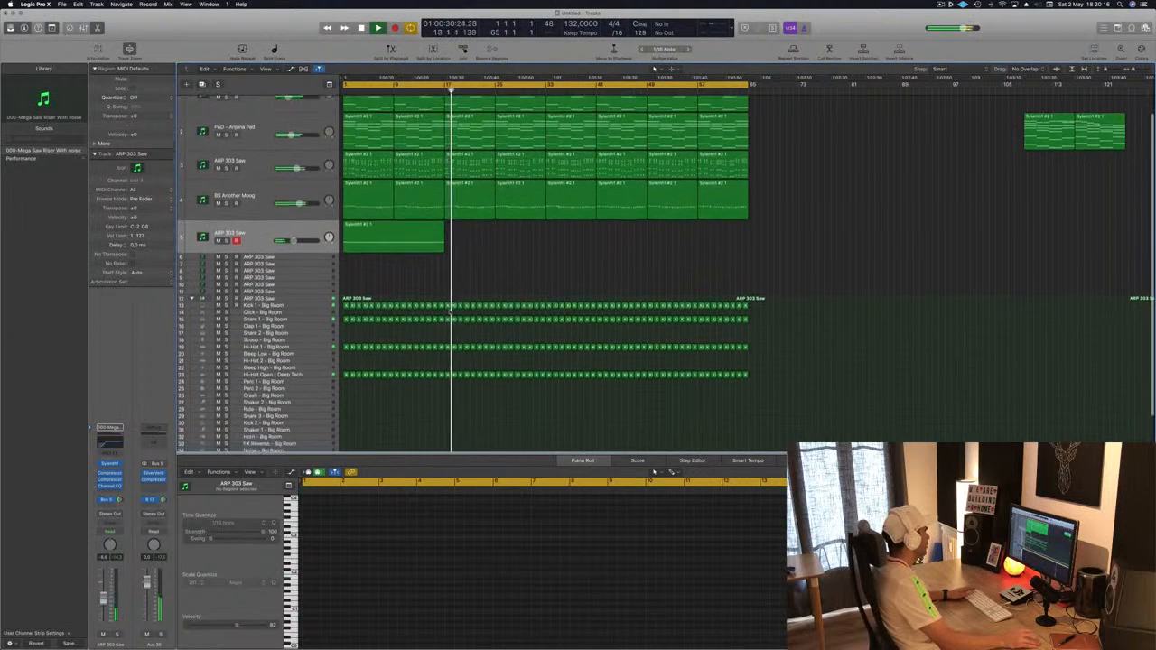
scroll(467, 232, down, 3)
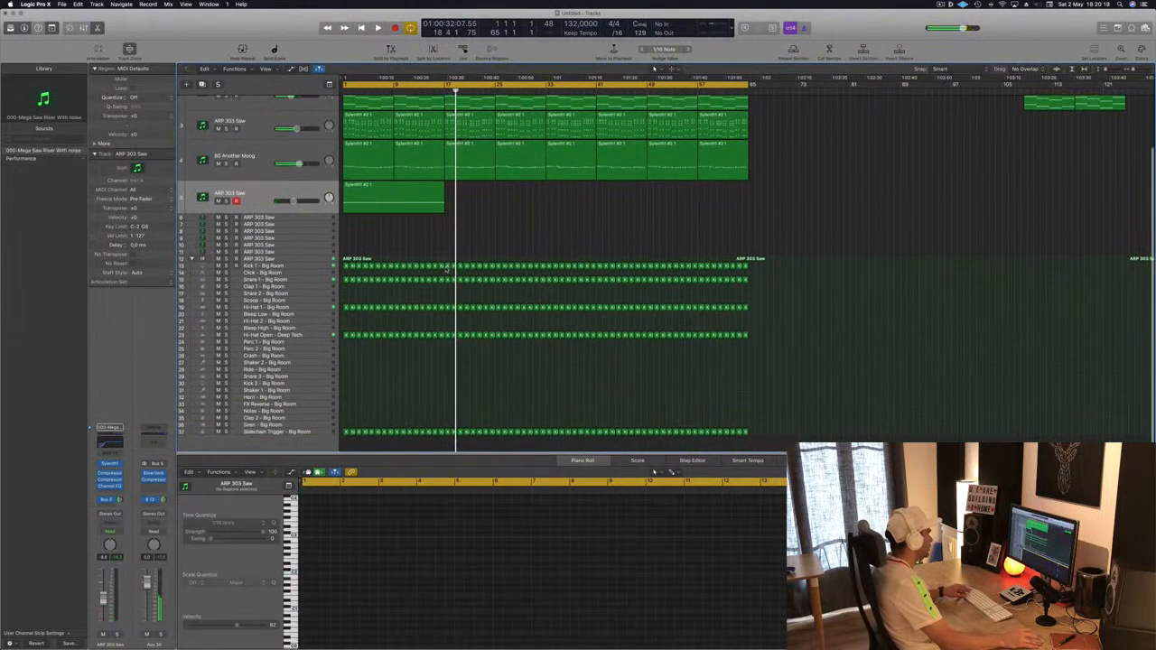
drag(446, 268, 446, 357)
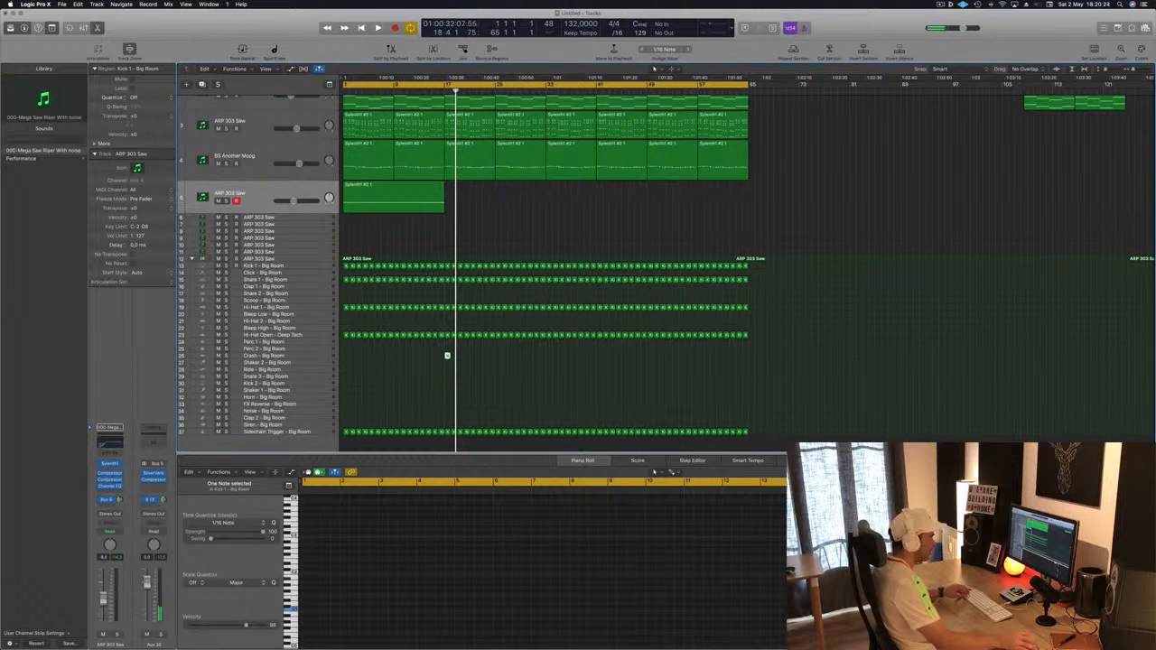
click(458, 552)
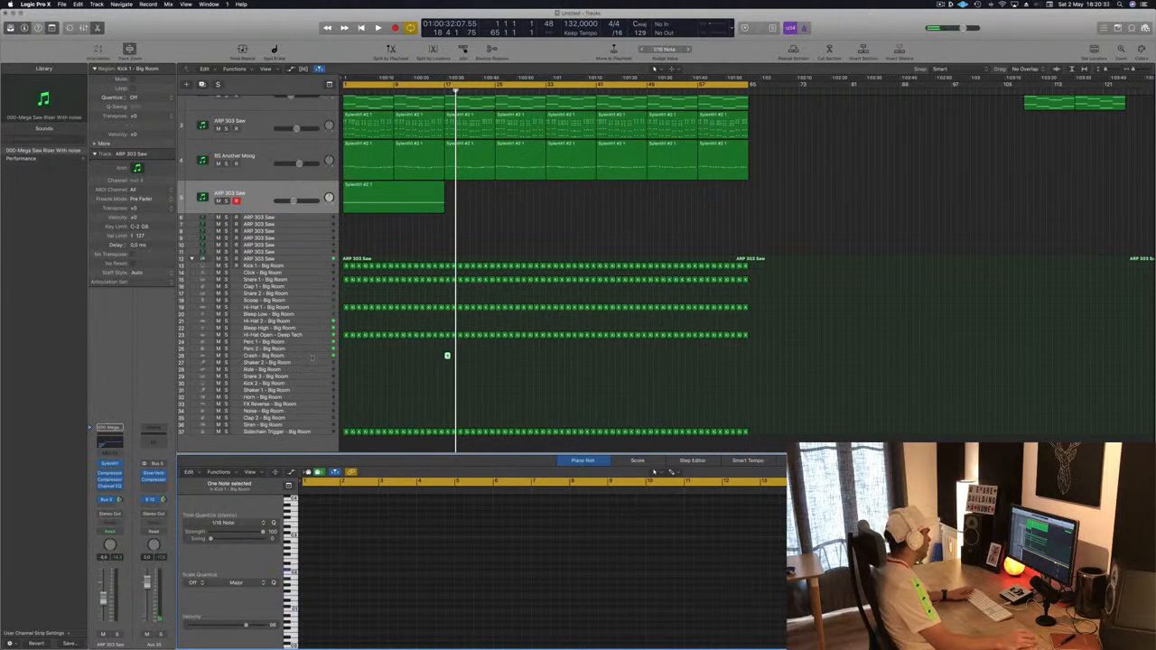
Audition the crash hit at bar 17 and add a Bus 5 (Aux 35) send to the Crash - Big Room track
click(311, 358)
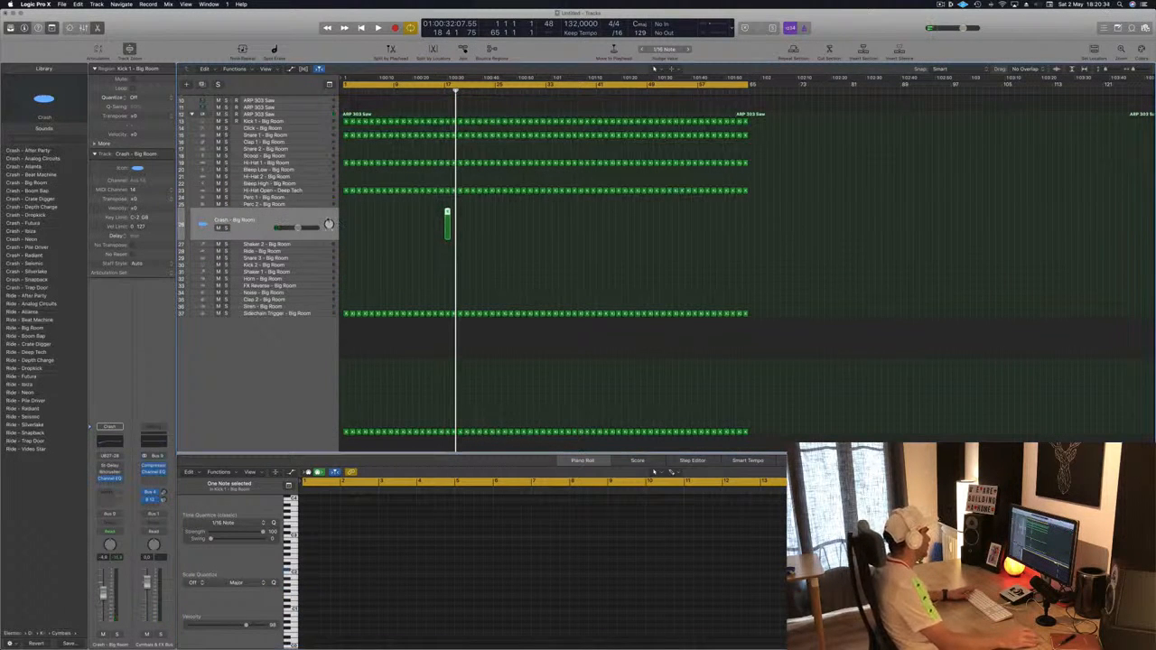
key(space)
click(439, 91)
scroll(411, 122, up, 5)
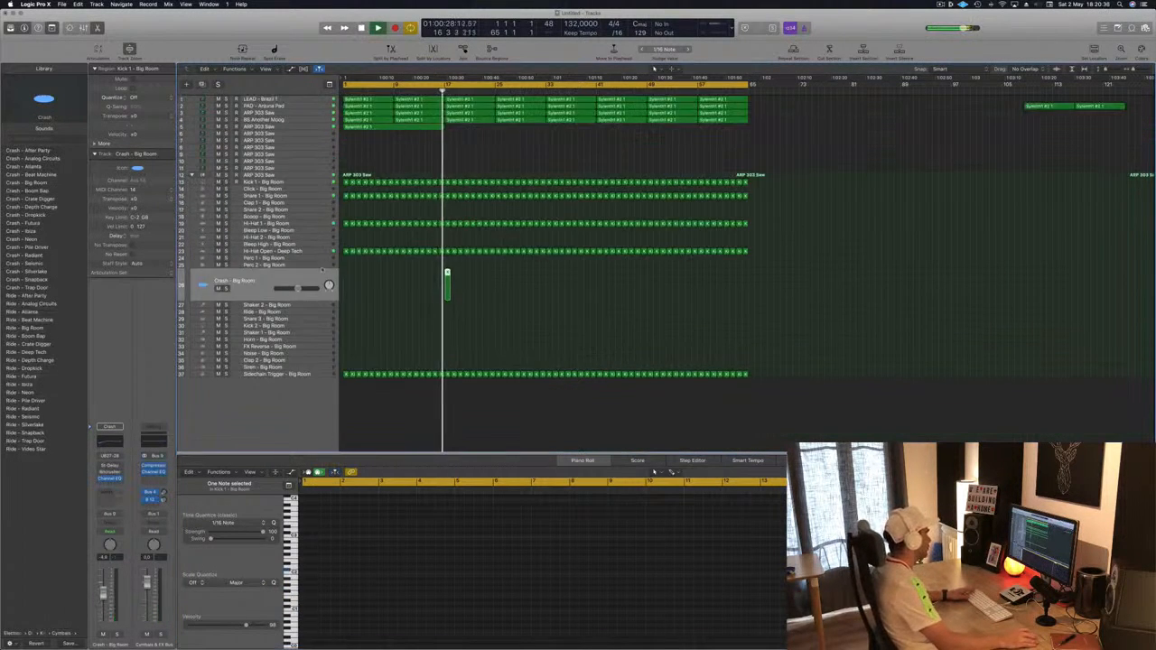
key(space)
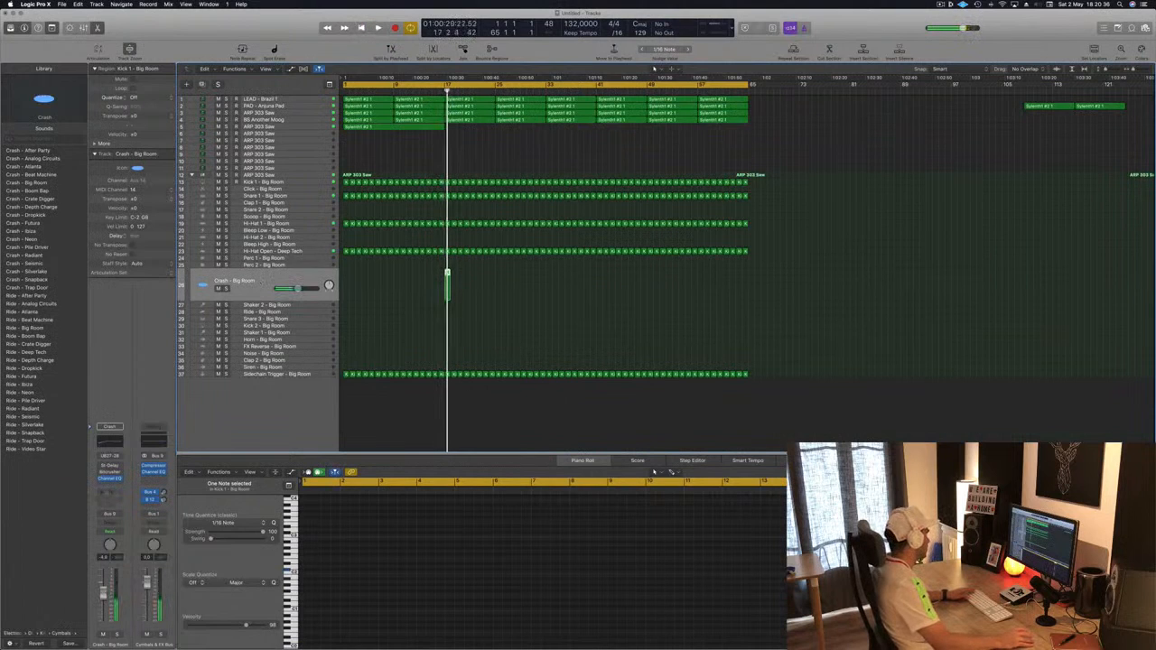
click(106, 490)
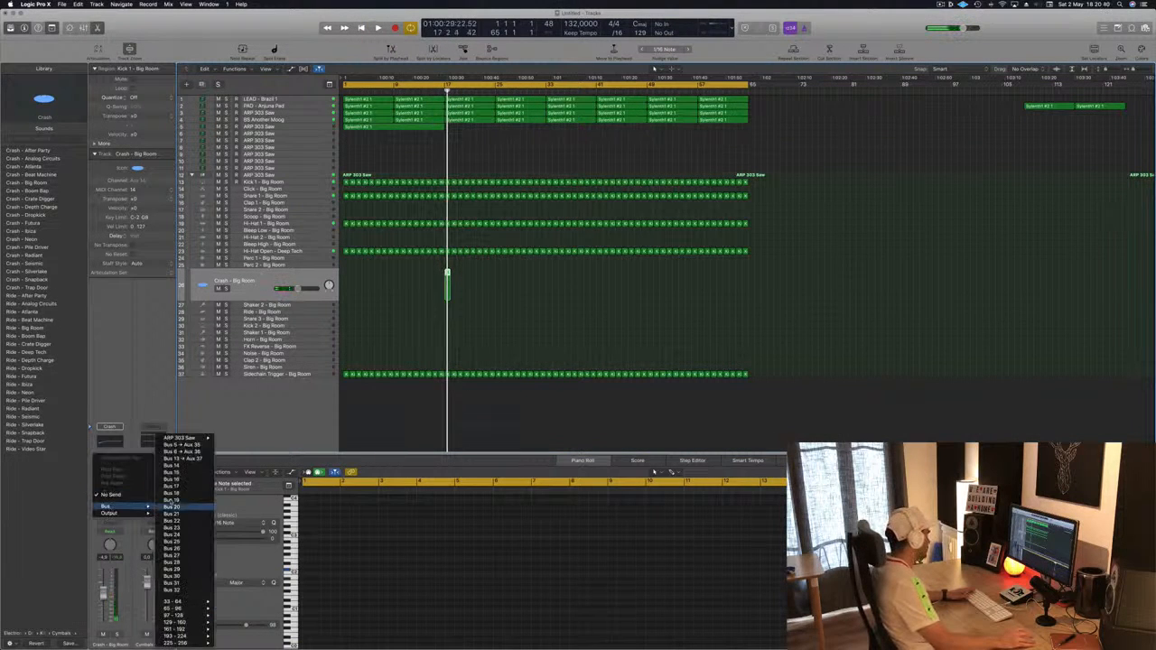
click(52, 423)
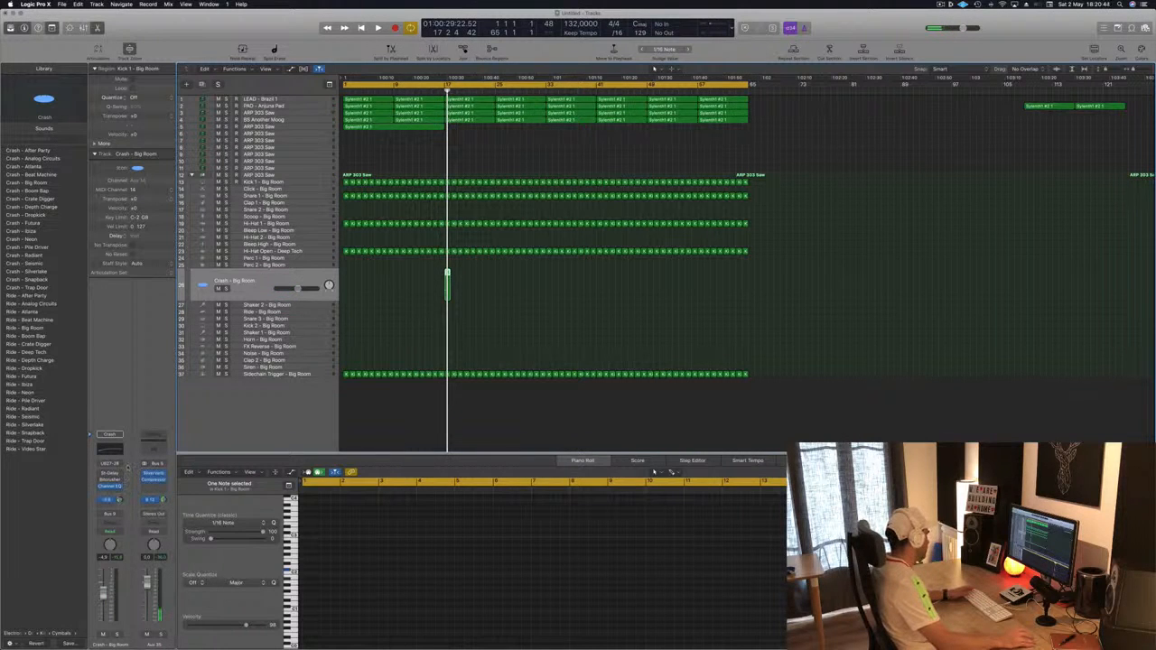
Play from the start and examine the notes of the Kick 1 region at bar 16 in the Piano Roll
key(Return)
key(space)
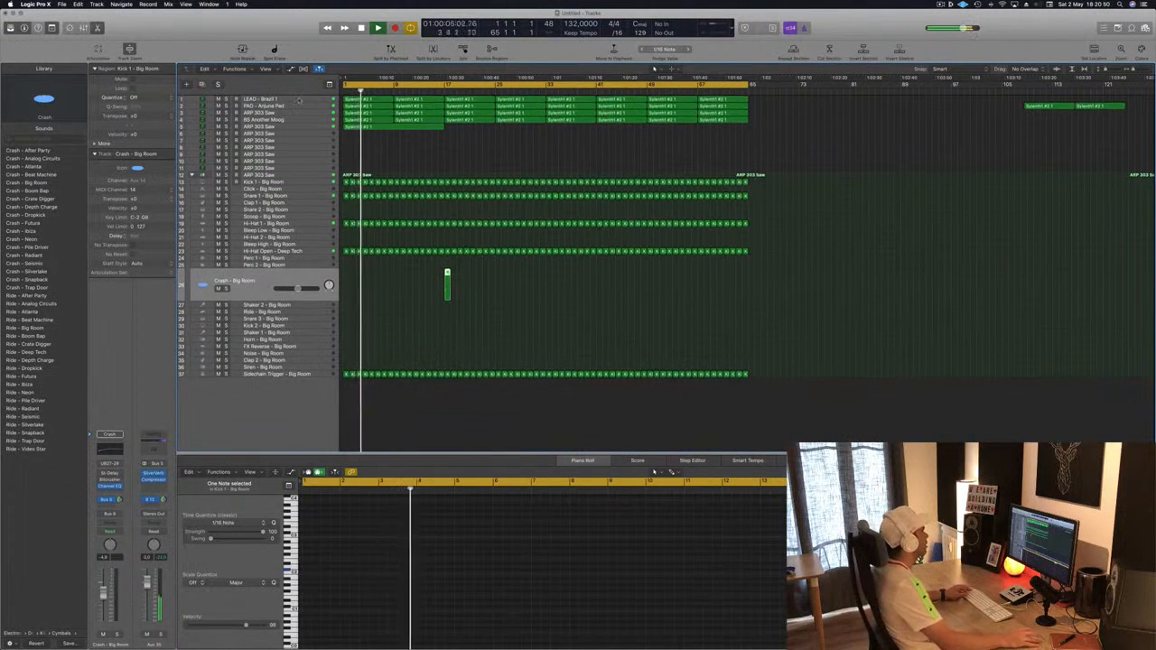
click(304, 185)
key(z)
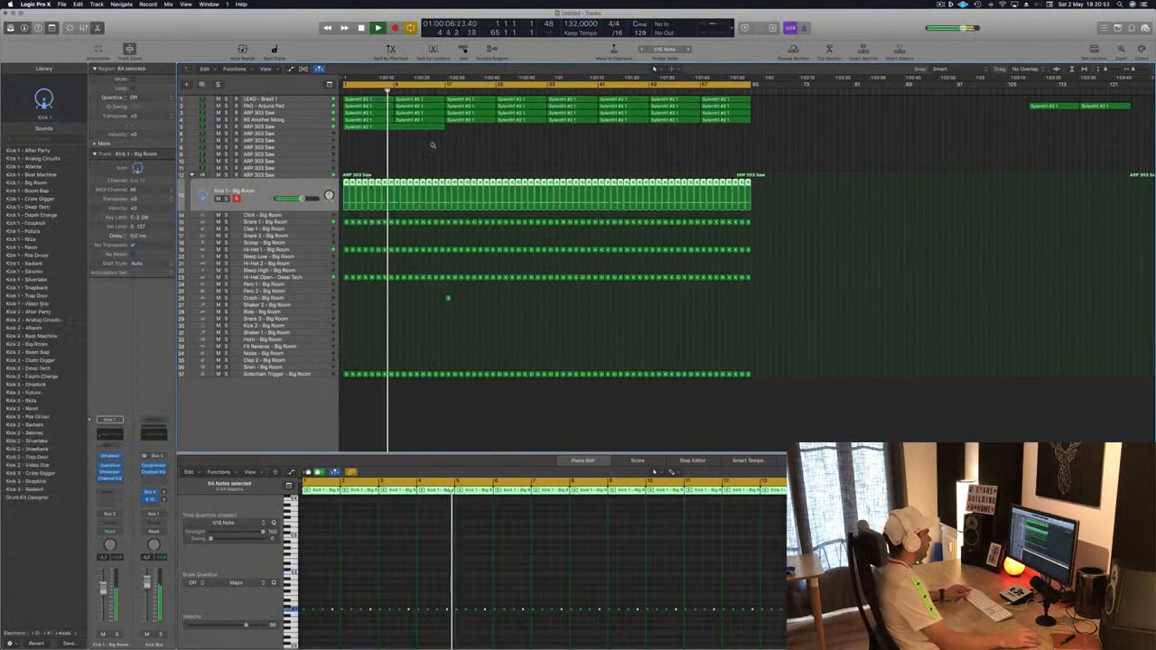
click(535, 184)
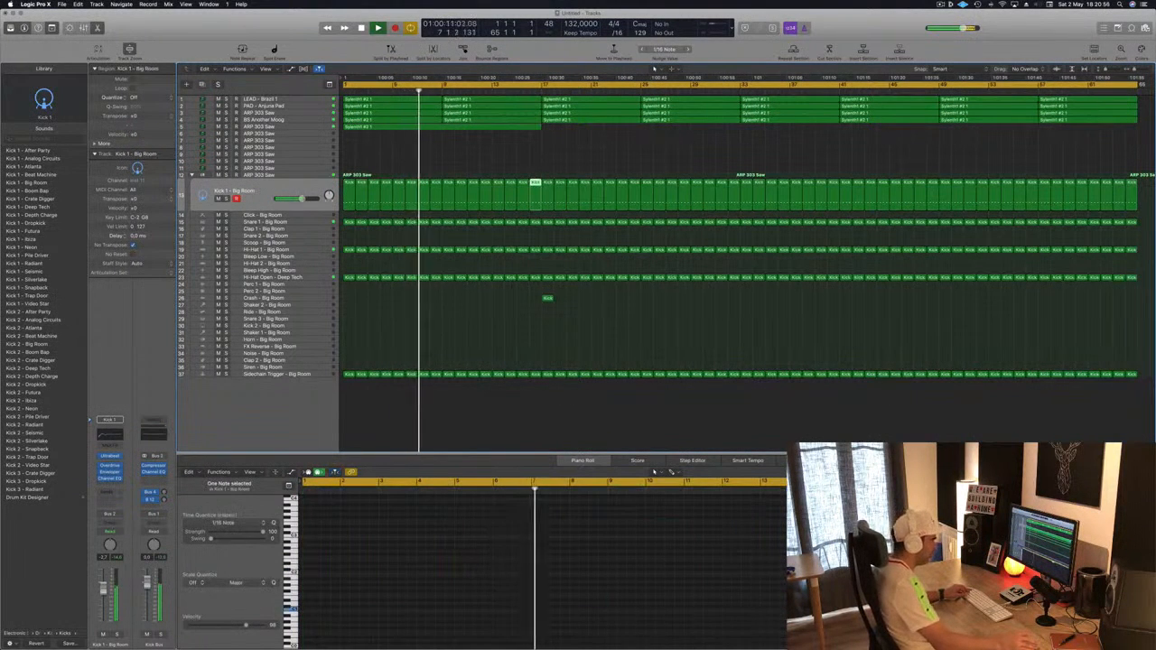
scroll(908, 559, up, 5)
drag(928, 592, 796, 614)
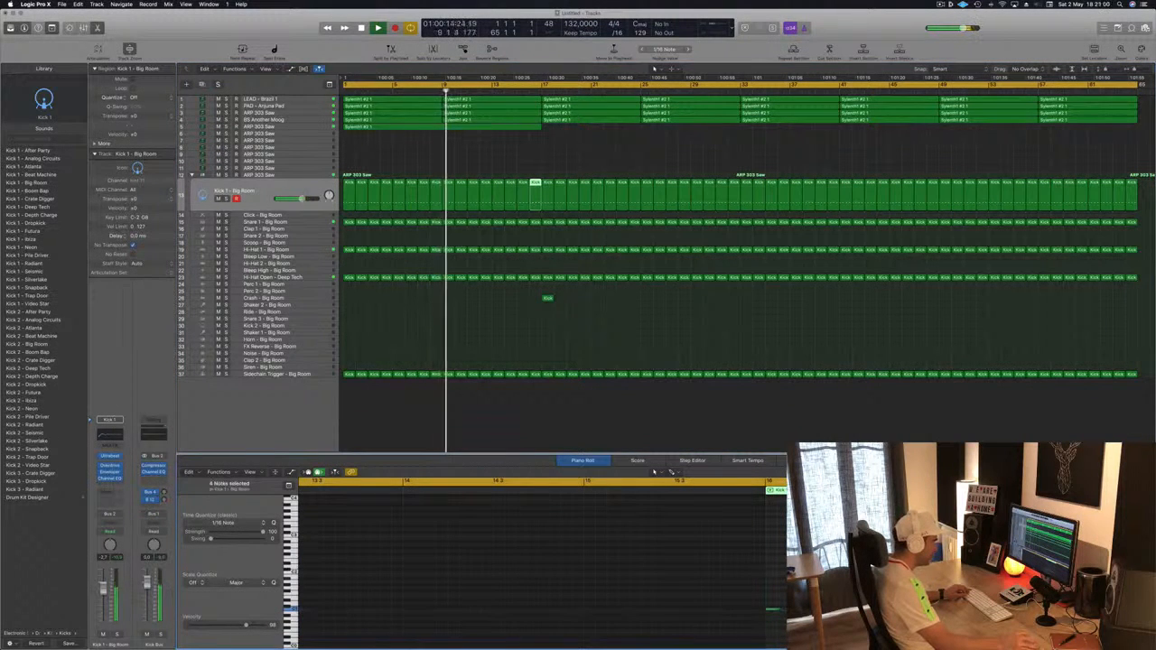
click(813, 587)
key(super+a)
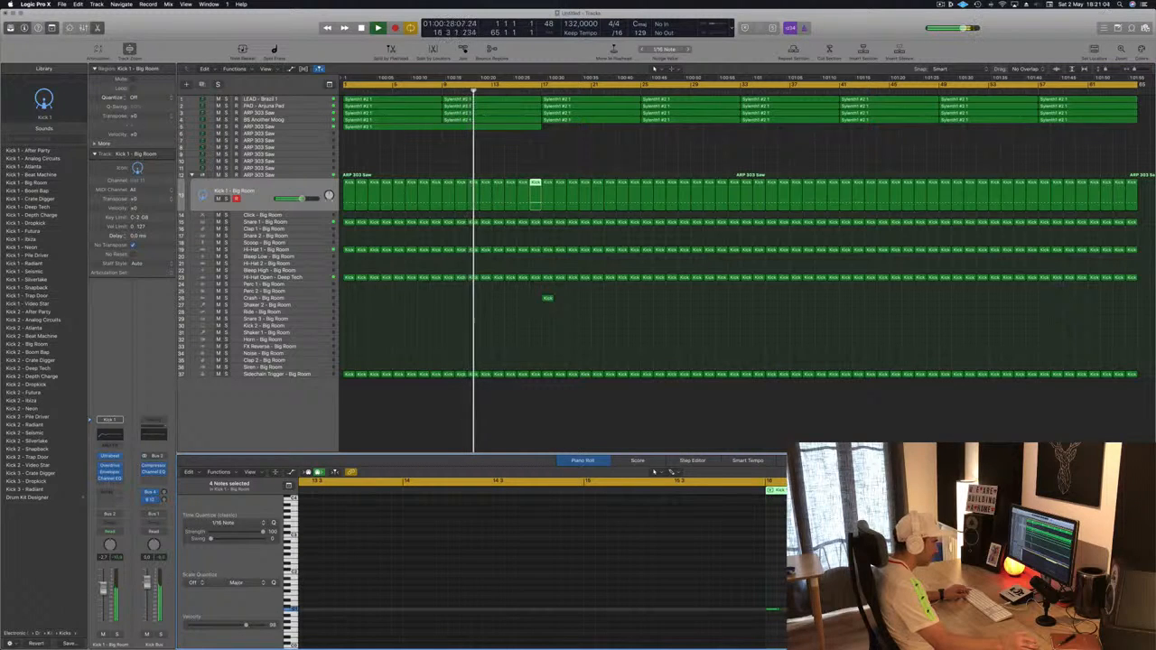
scroll(685, 567, left, 5)
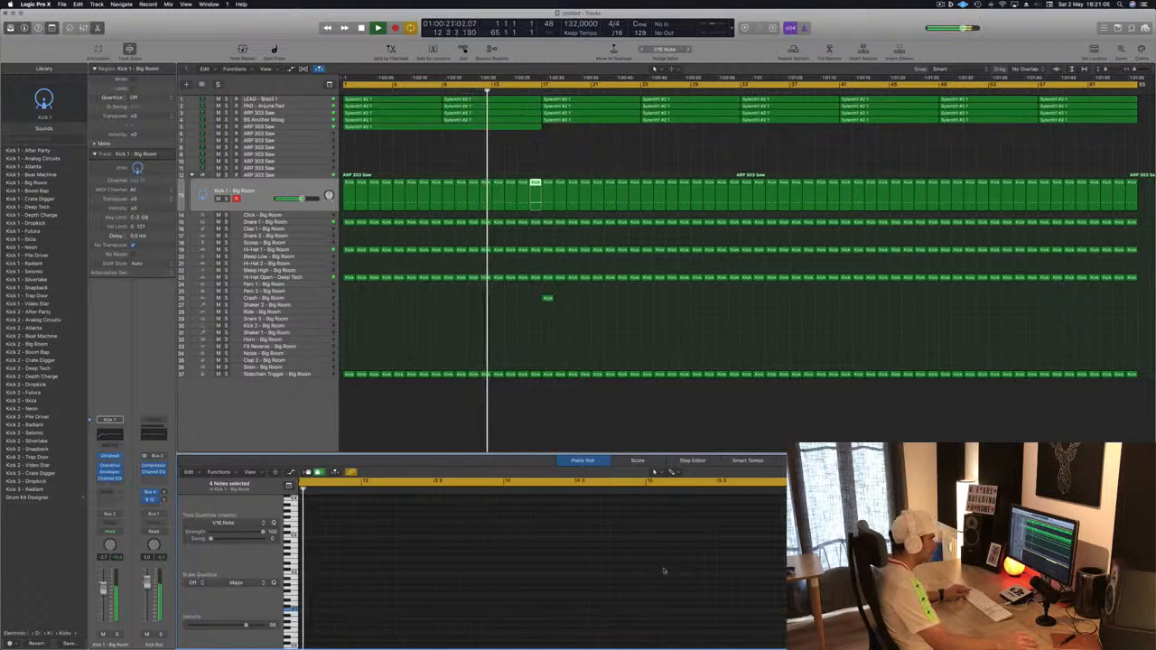
click(505, 354)
ctrl+alt+click(505, 353)
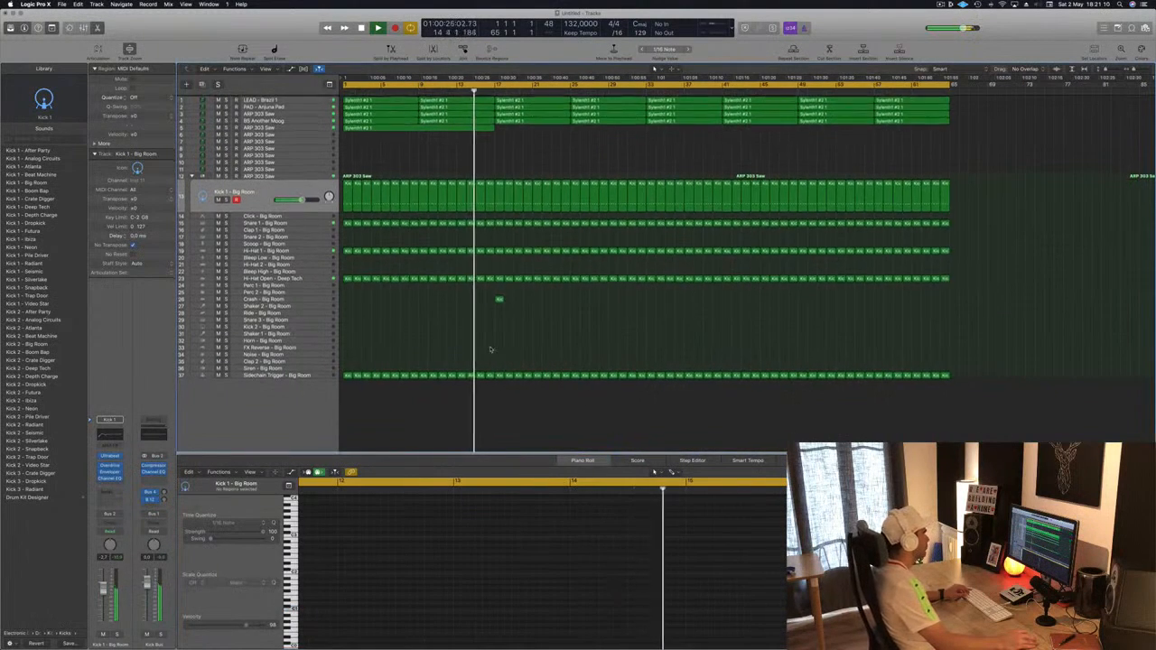
Listen to the transition into bar 17 and select the crash region there
key(super+Down)
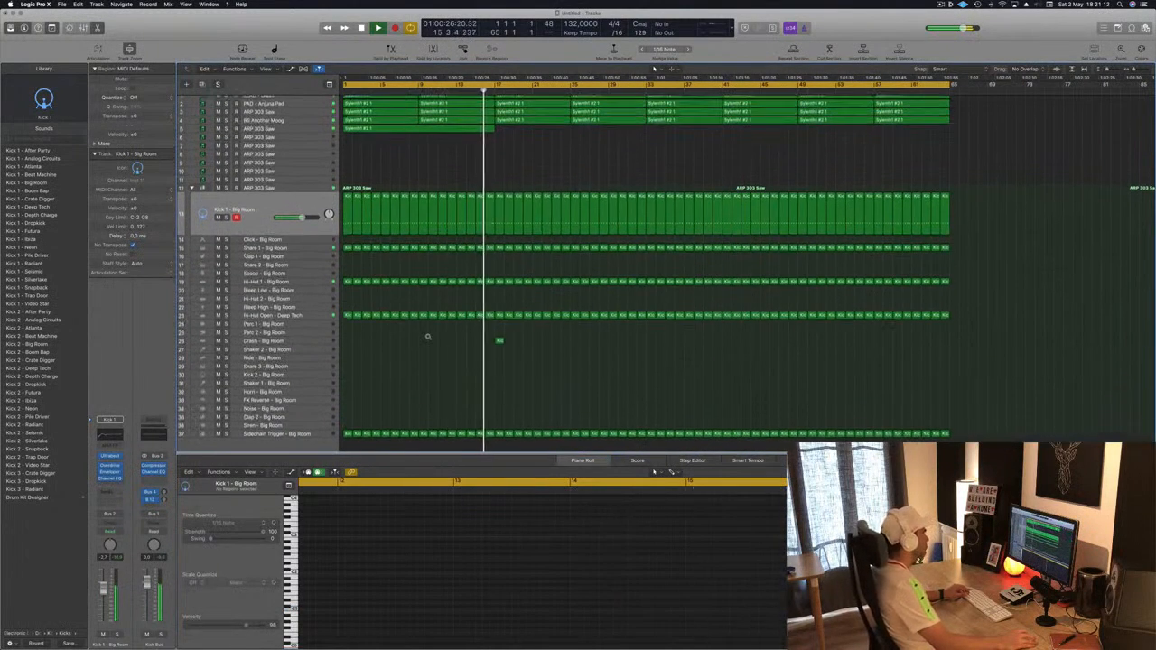
key(super+Right)
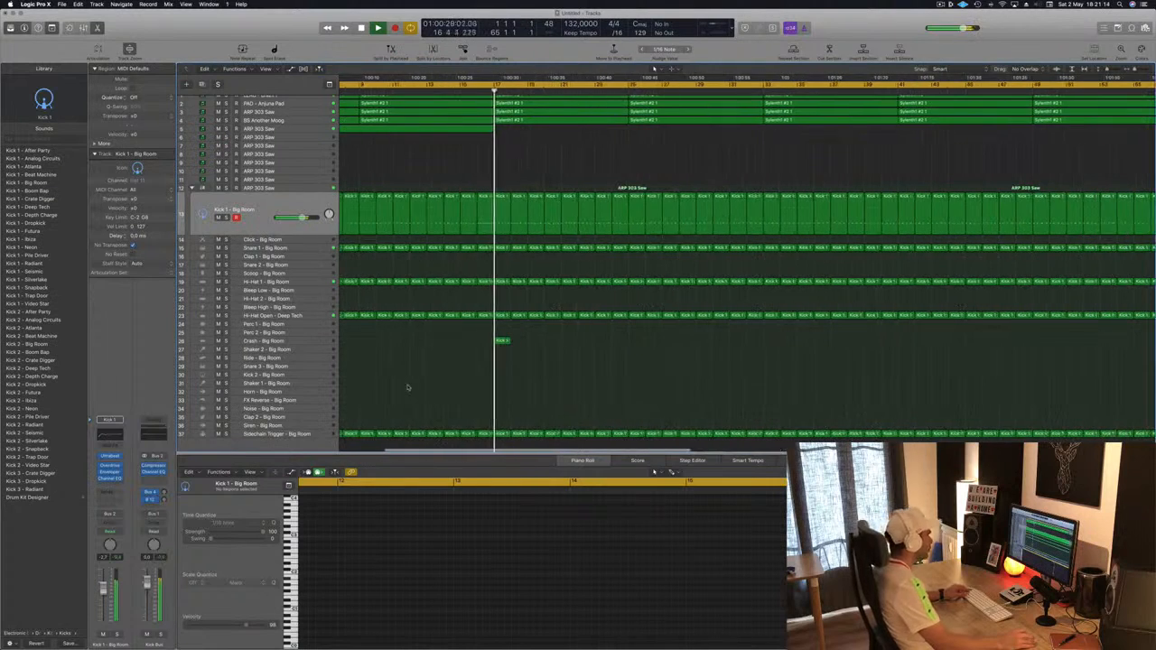
click(502, 340)
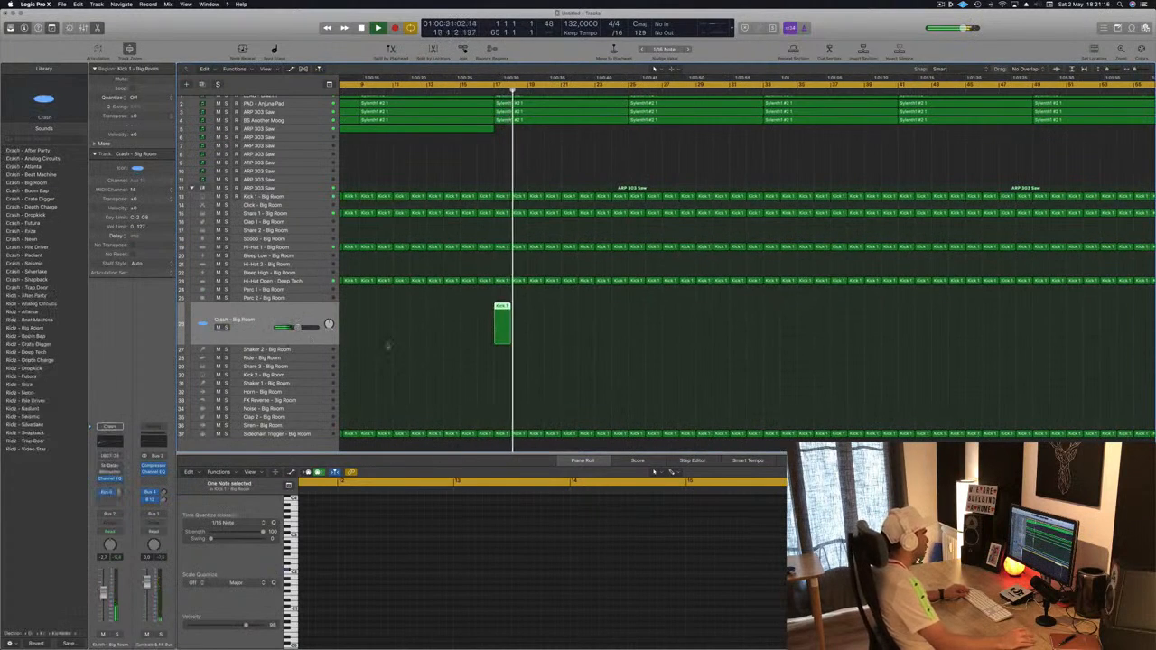
key(super+Left)
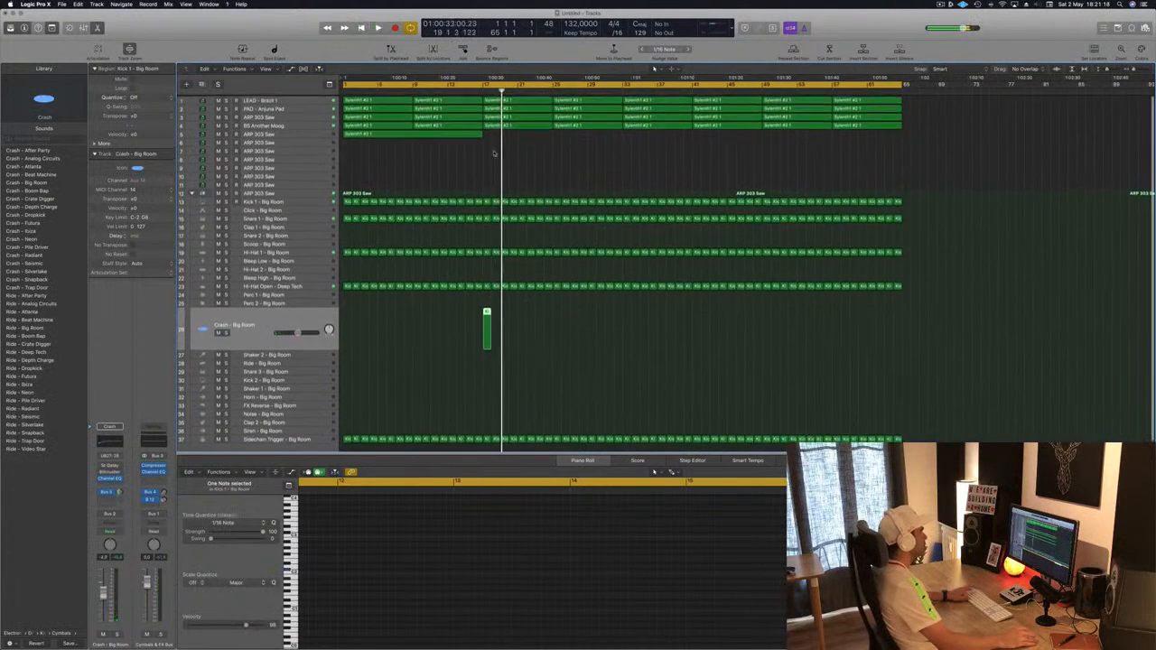
Delete the LEAD - Brazil 1 regions starting at bars 17 and 25
click(533, 126)
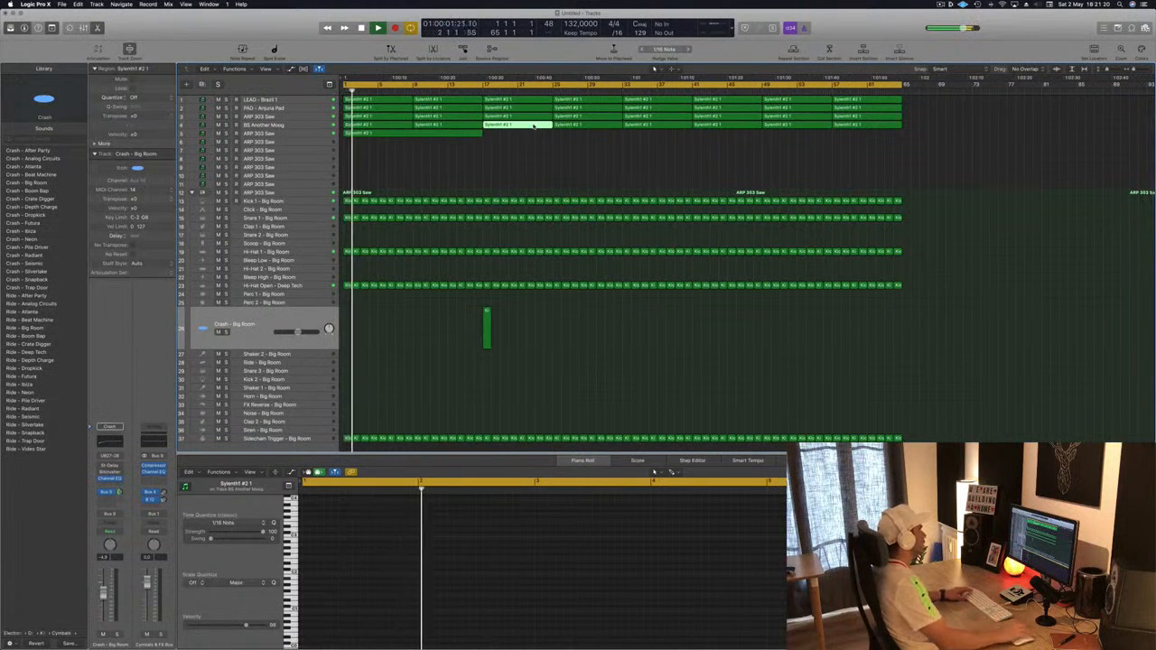
click(305, 102)
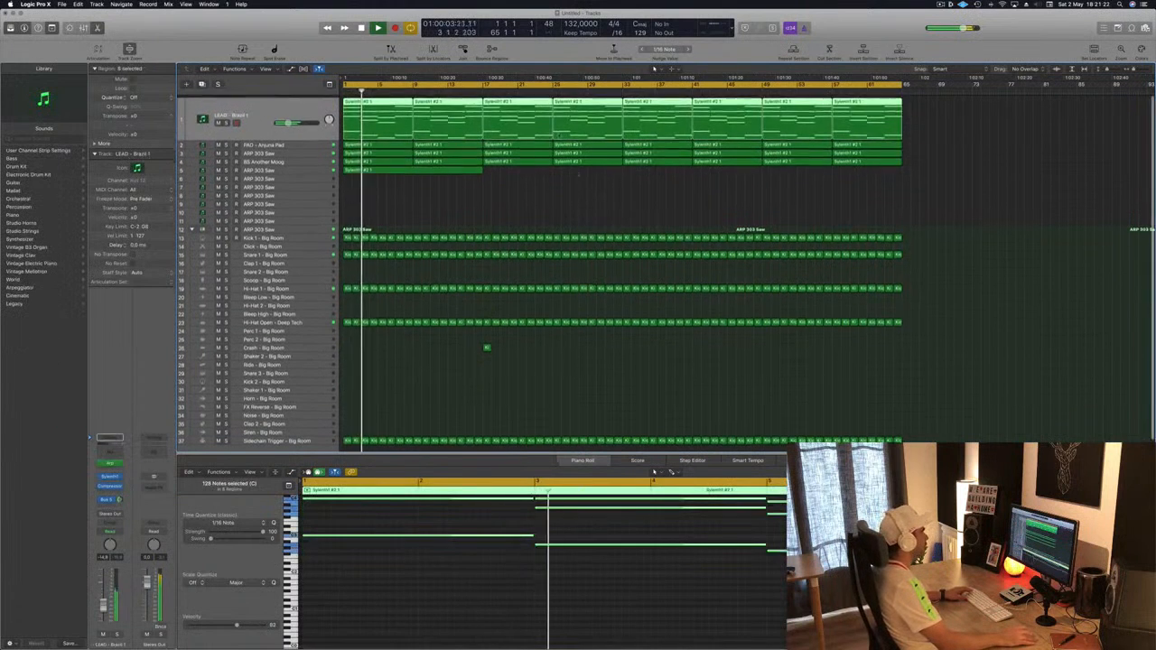
click(519, 104)
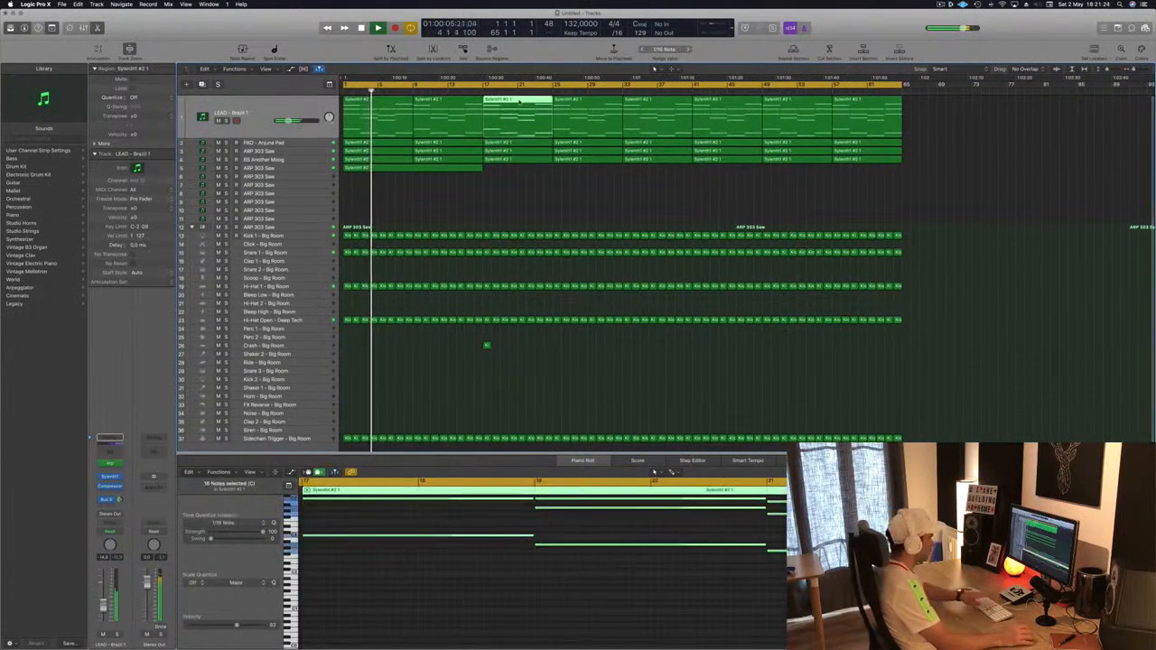
key(Delete)
click(566, 102)
key(Delete)
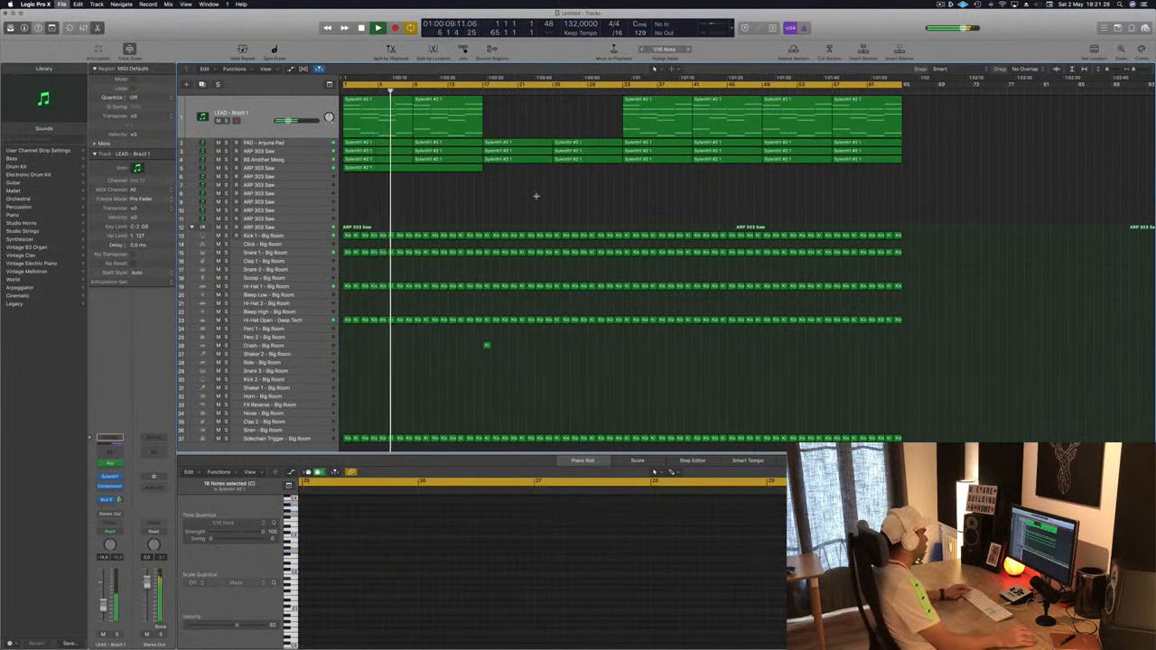
Save the project as "Episode 96 Guys" in the Logic folder and play it from the start
key(super+s)
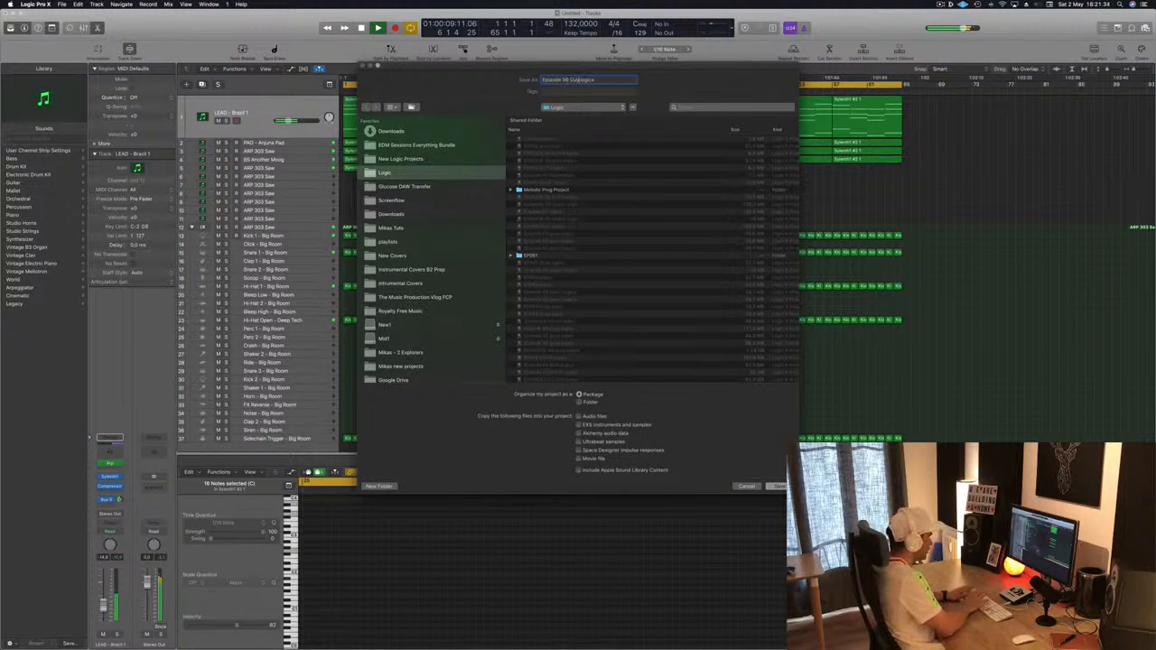
key(Return)
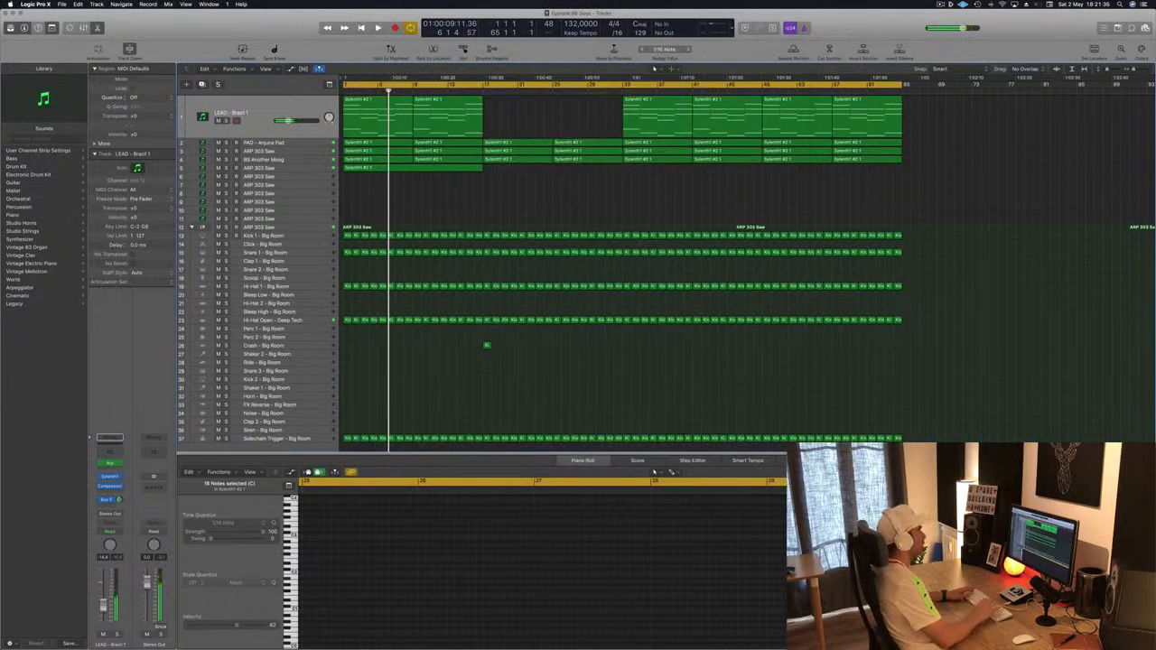
key(space)
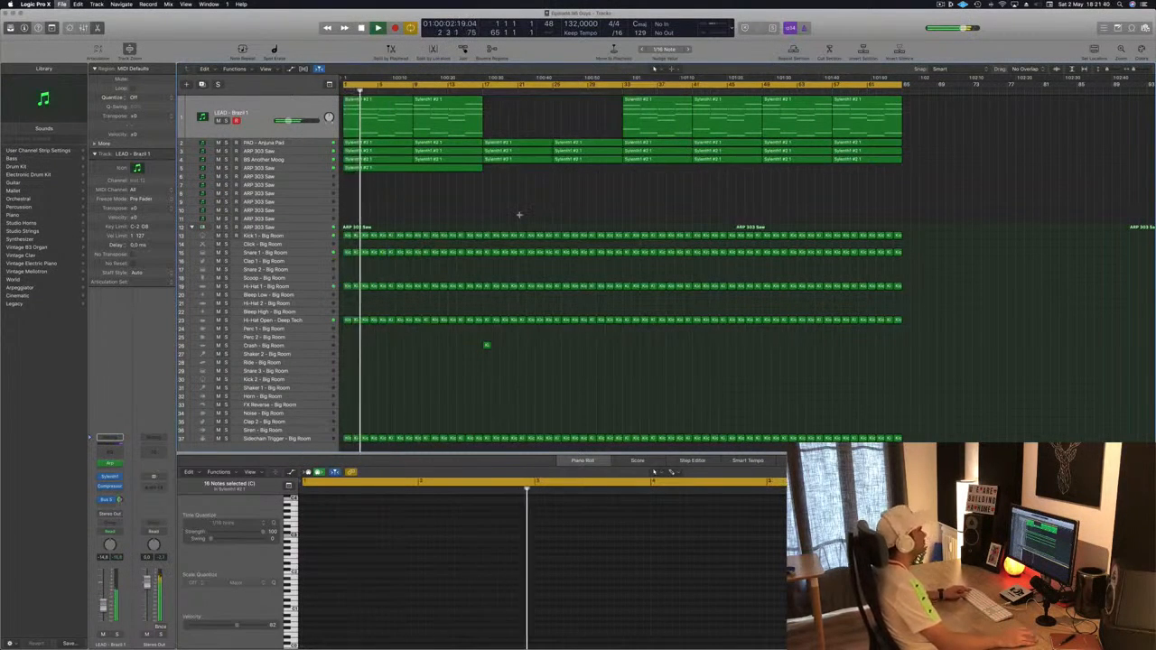
Load the custom Sylenth1 bank containing BASS - #ABGT on the empty ARP 303 Saw track 6, and move the plug-in window aside
scroll(520, 215, right, 3)
scroll(519, 215, up, 3)
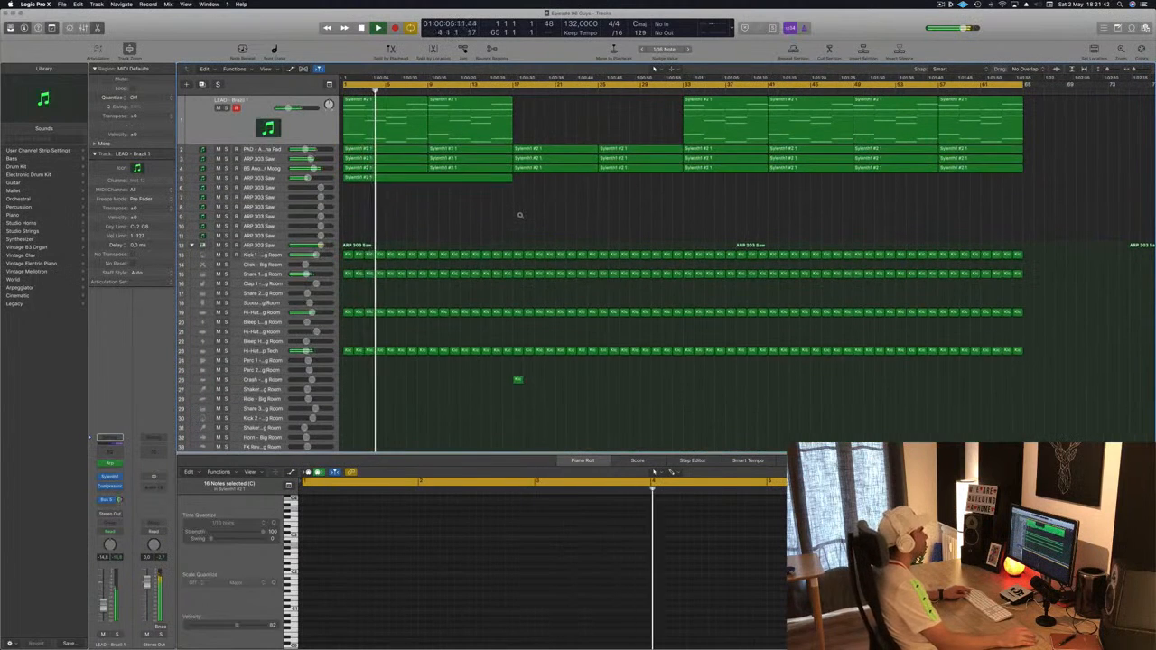
scroll(519, 215, up, 1)
scroll(519, 215, left, 2)
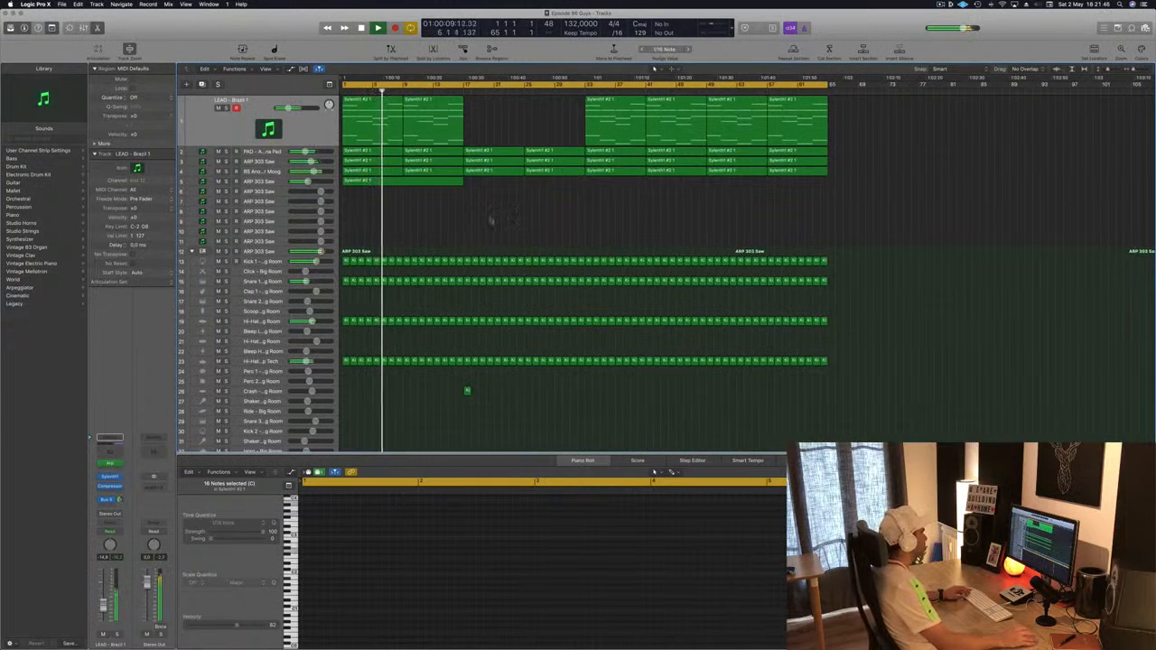
click(263, 191)
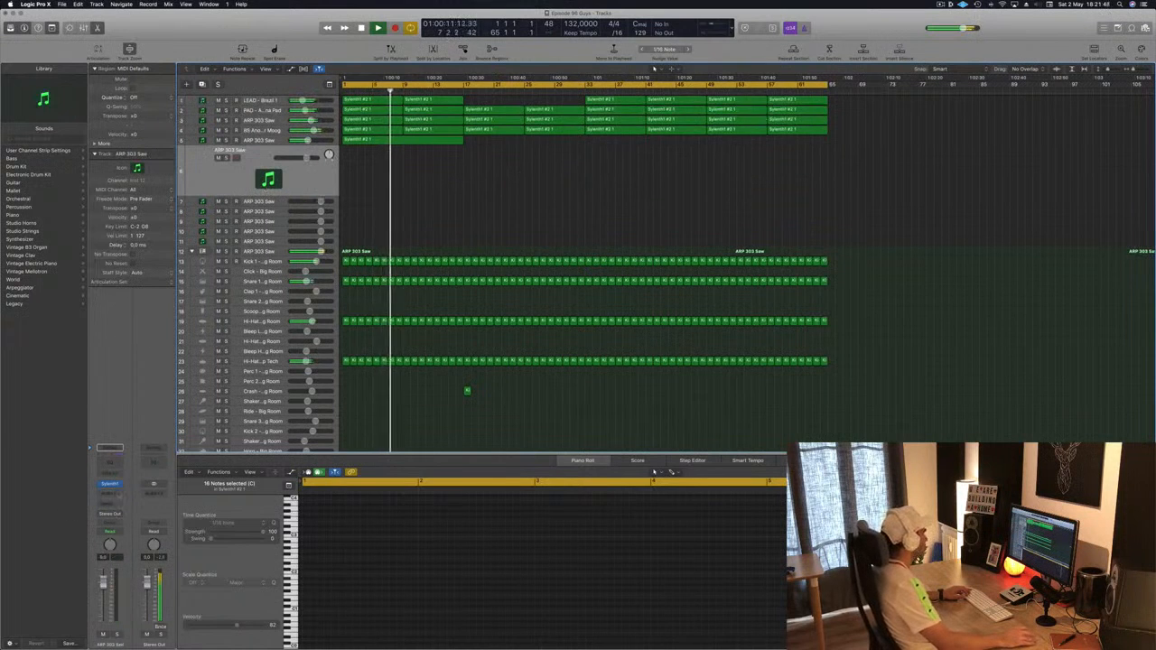
click(109, 484)
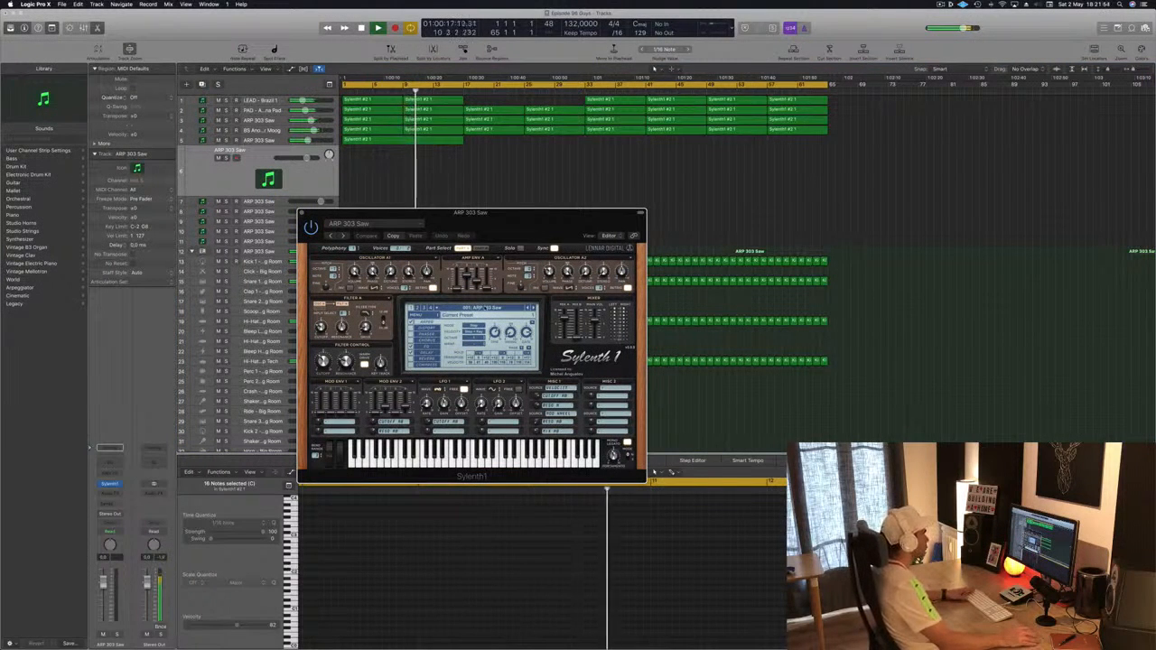
click(488, 308)
click(421, 316)
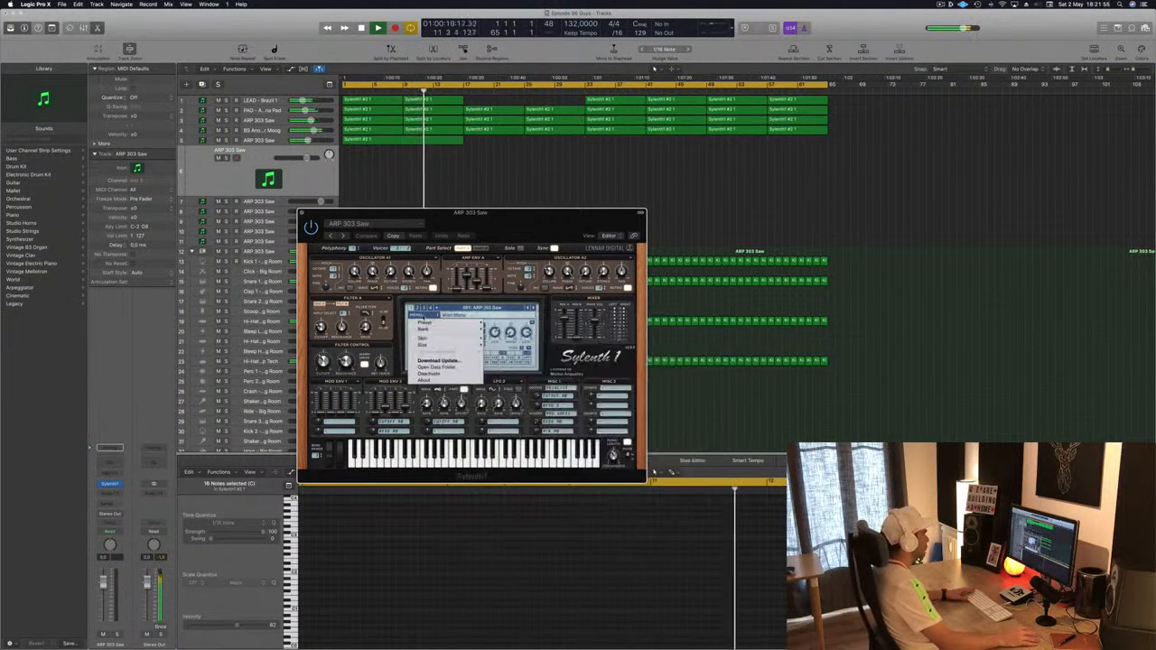
mouse_move(426, 330)
mouse_move(501, 336)
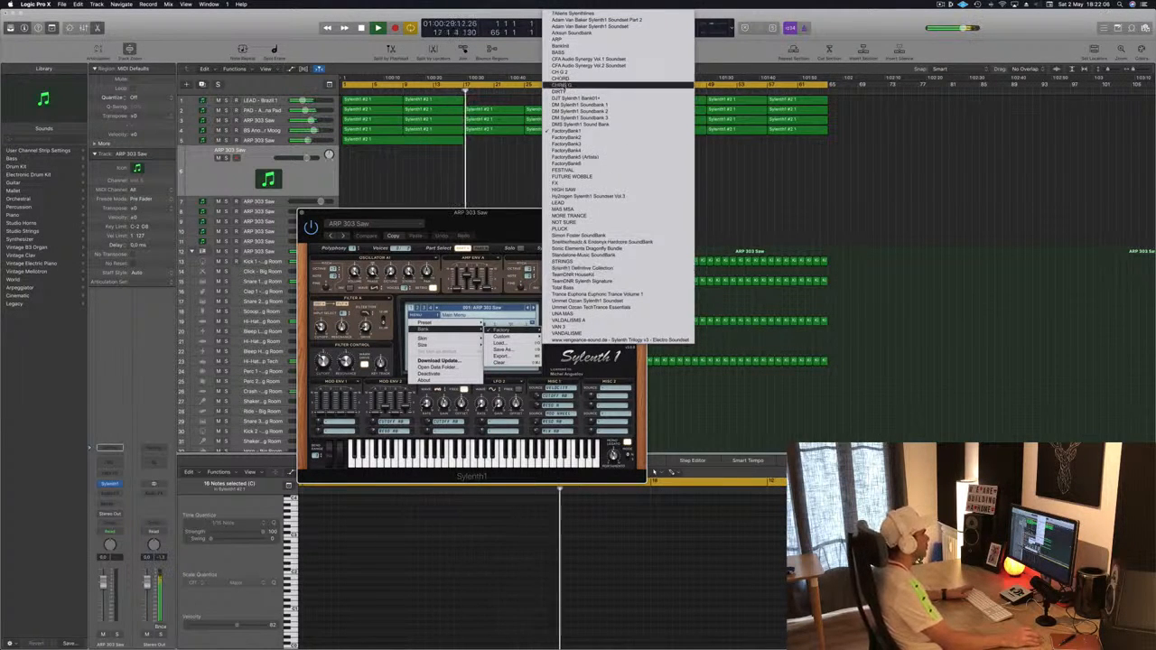
click(580, 85)
drag(506, 213, 721, 182)
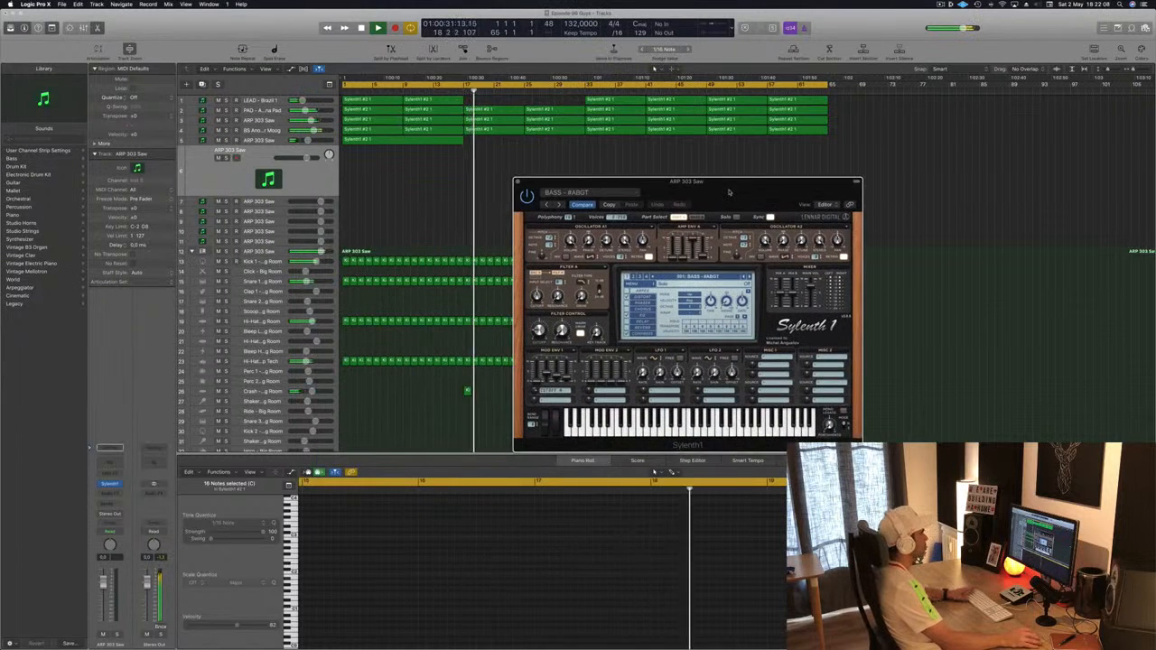
Open Musical Typing for the new bass patch, close the project browser, and move the typing keyboard clear of the synth
click(290, 176)
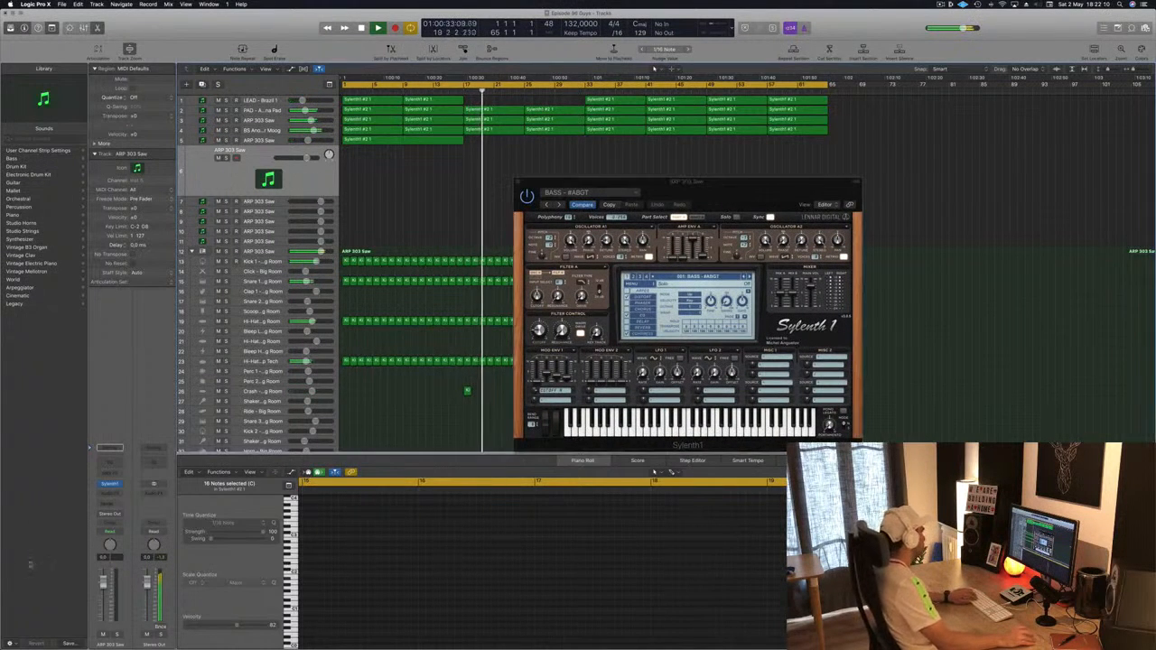
key(h)
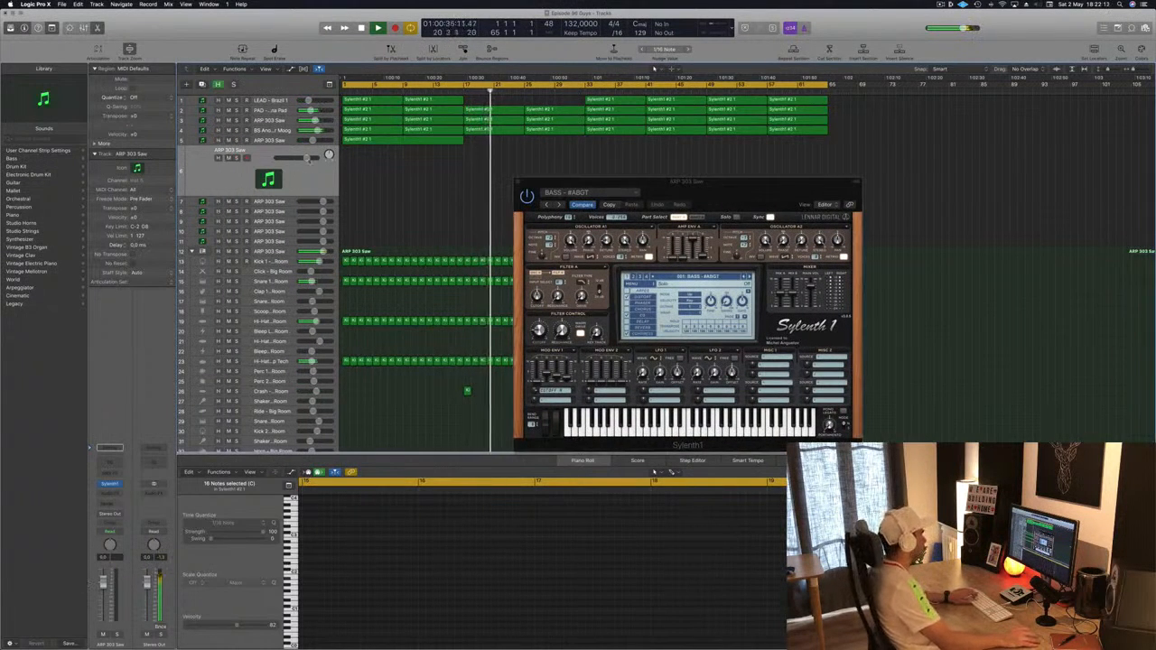
key(f)
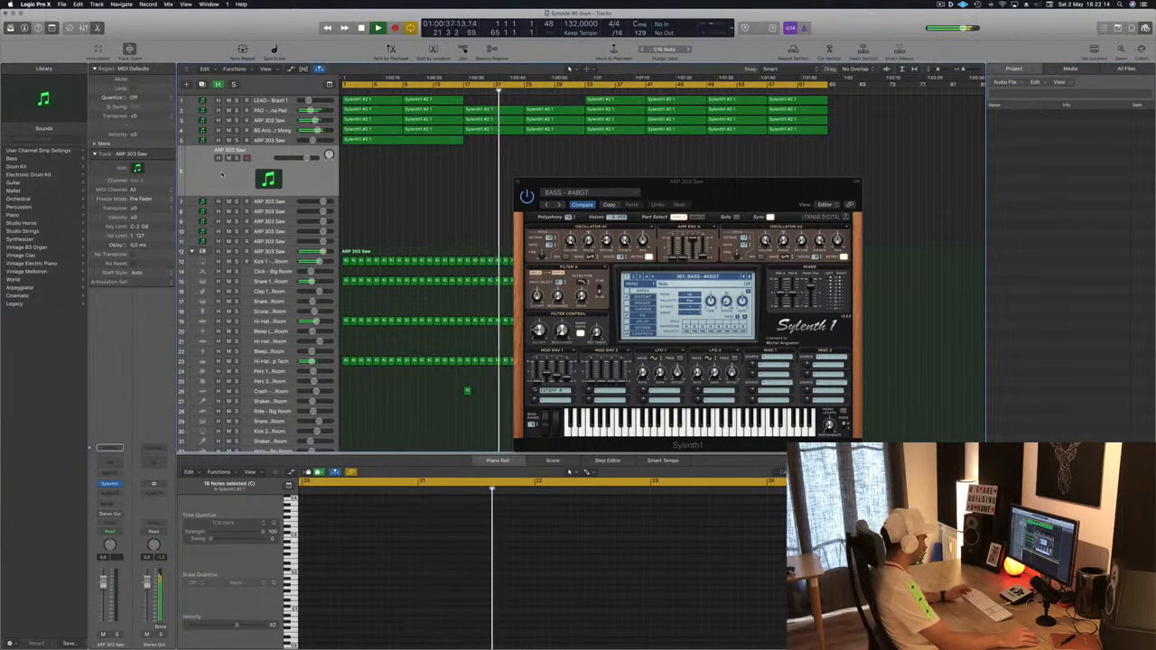
key(super+k)
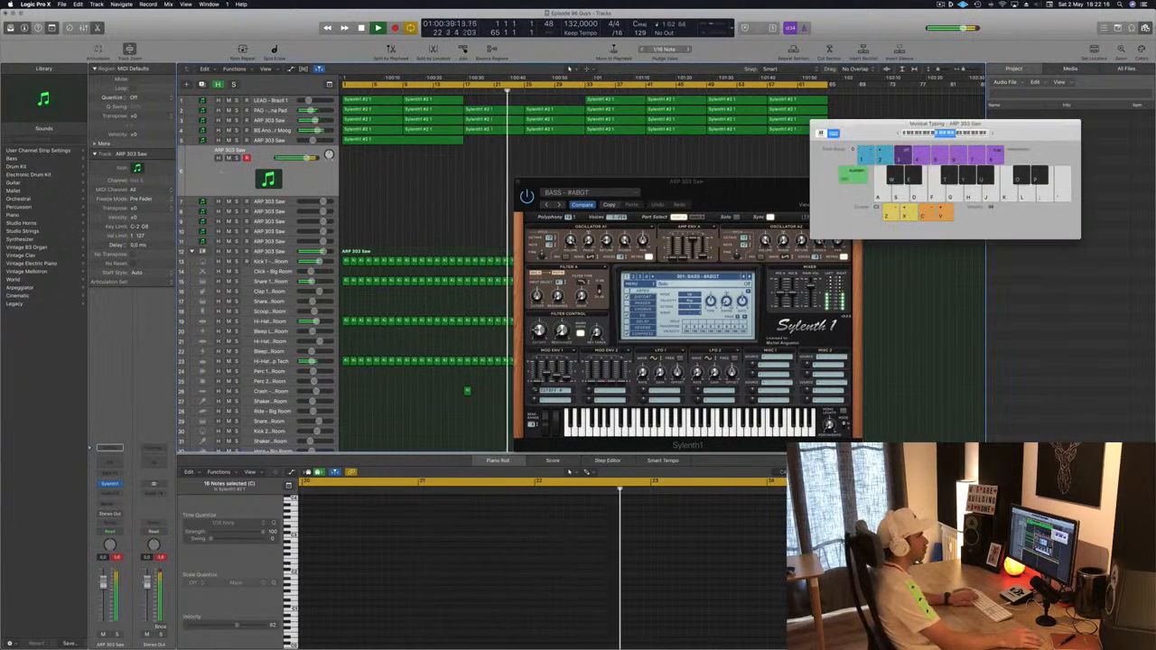
click(1145, 28)
drag(997, 129, 1050, 138)
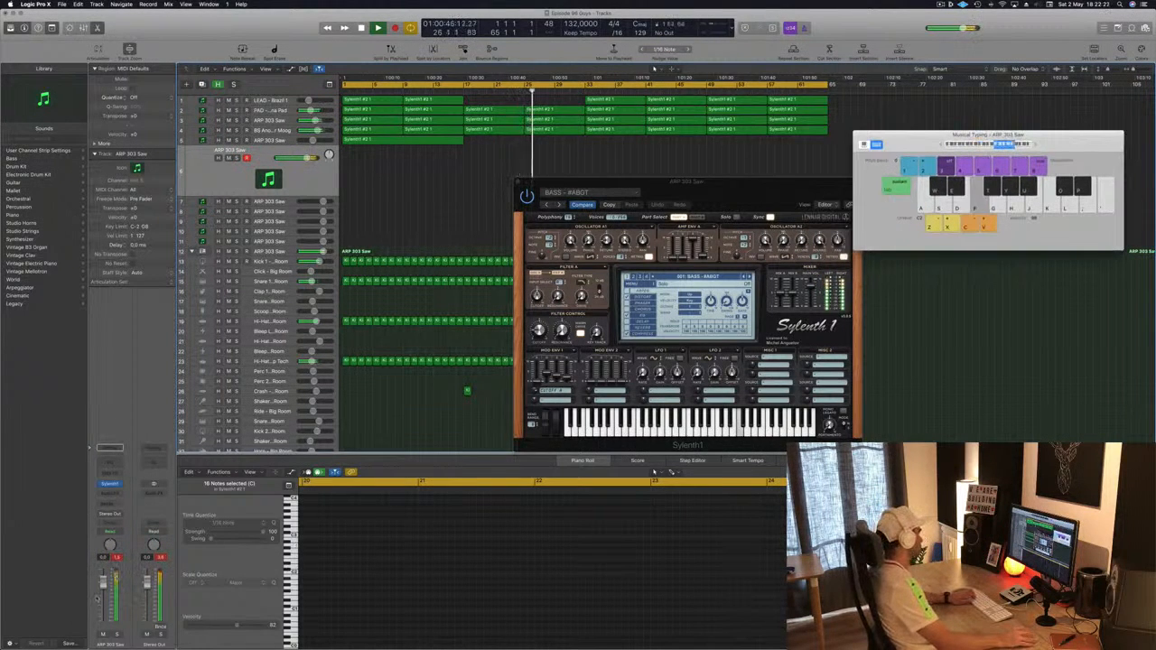
Lower the volume of the new ARP 303 Saw bass track and add a send to Bus 5
key(x)
key(x)
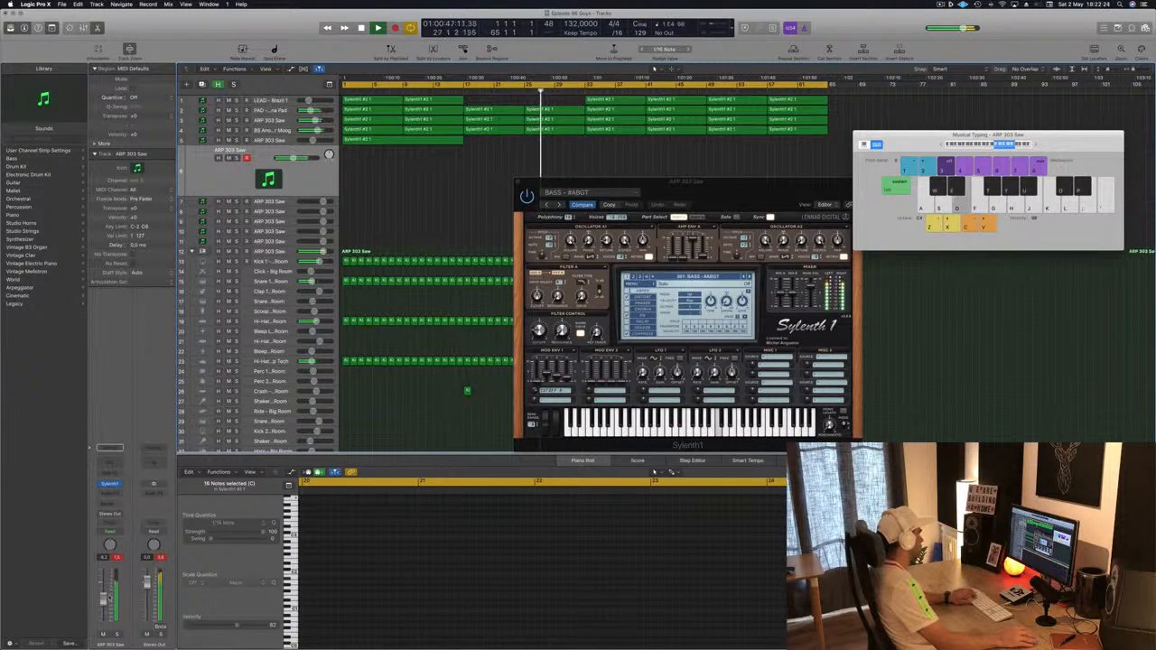
click(110, 506)
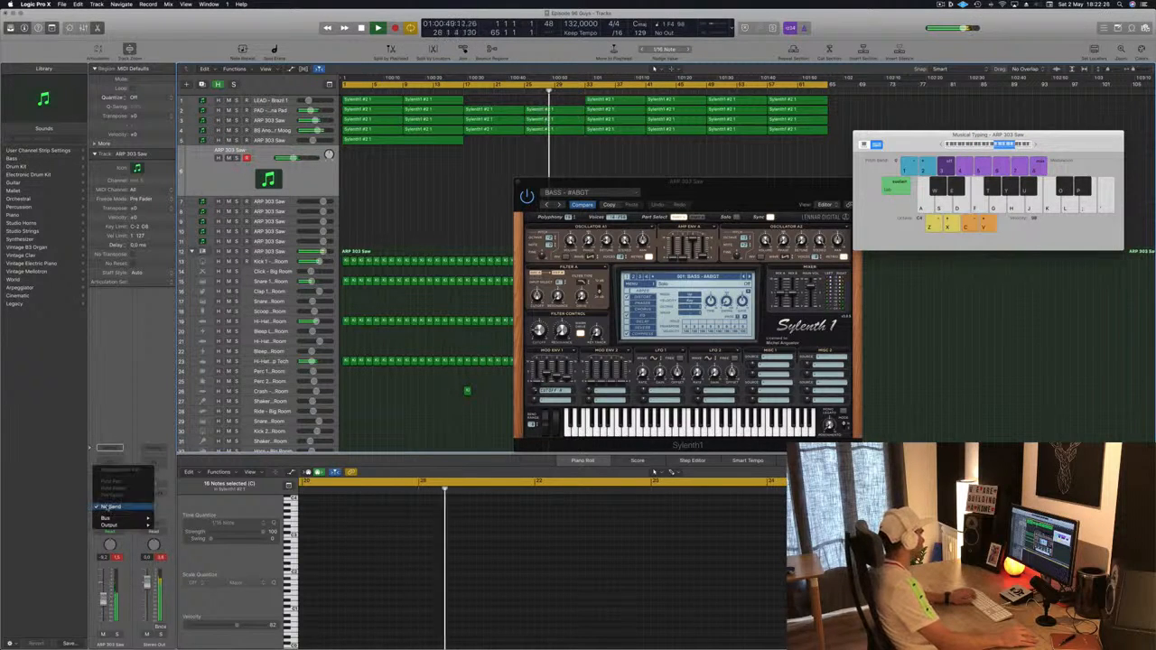
mouse_move(124, 520)
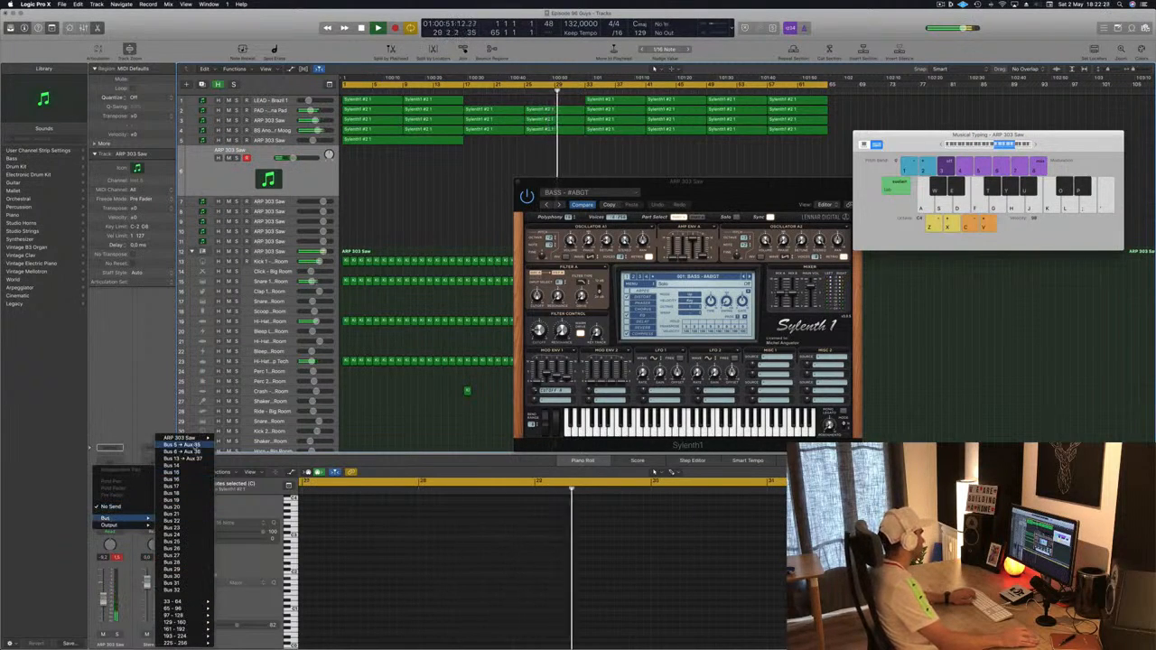
click(176, 446)
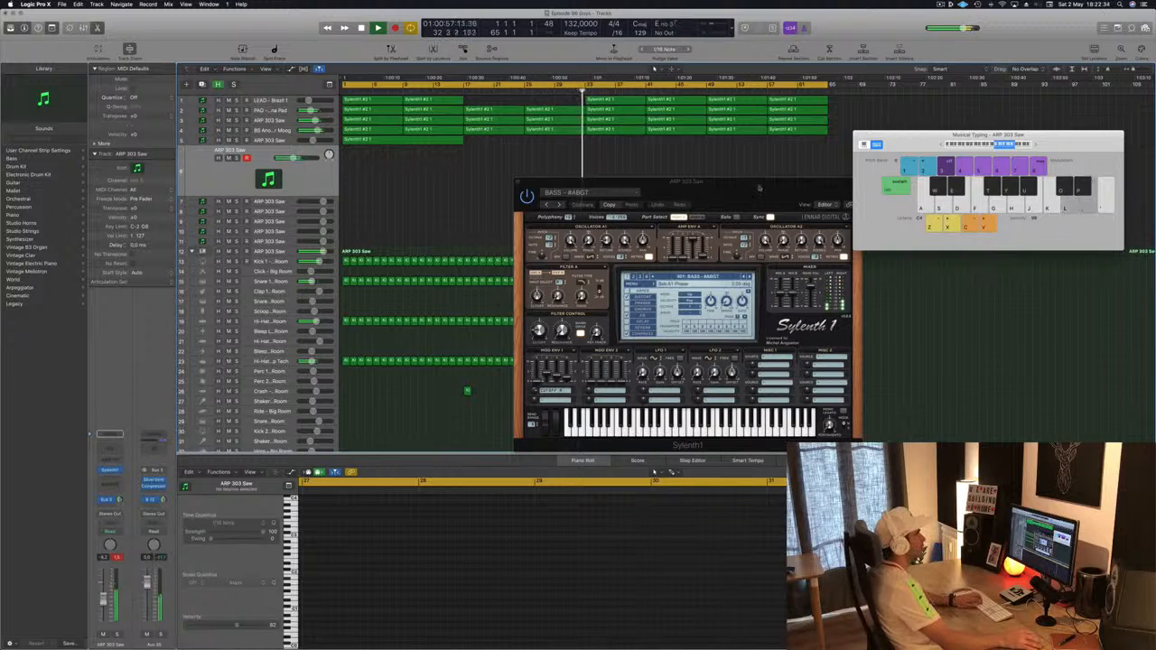
Start the cycle range at bar 17, restart playback from there, and reposition the Sylenth1 window over the arrangement
drag(686, 181, 520, 269)
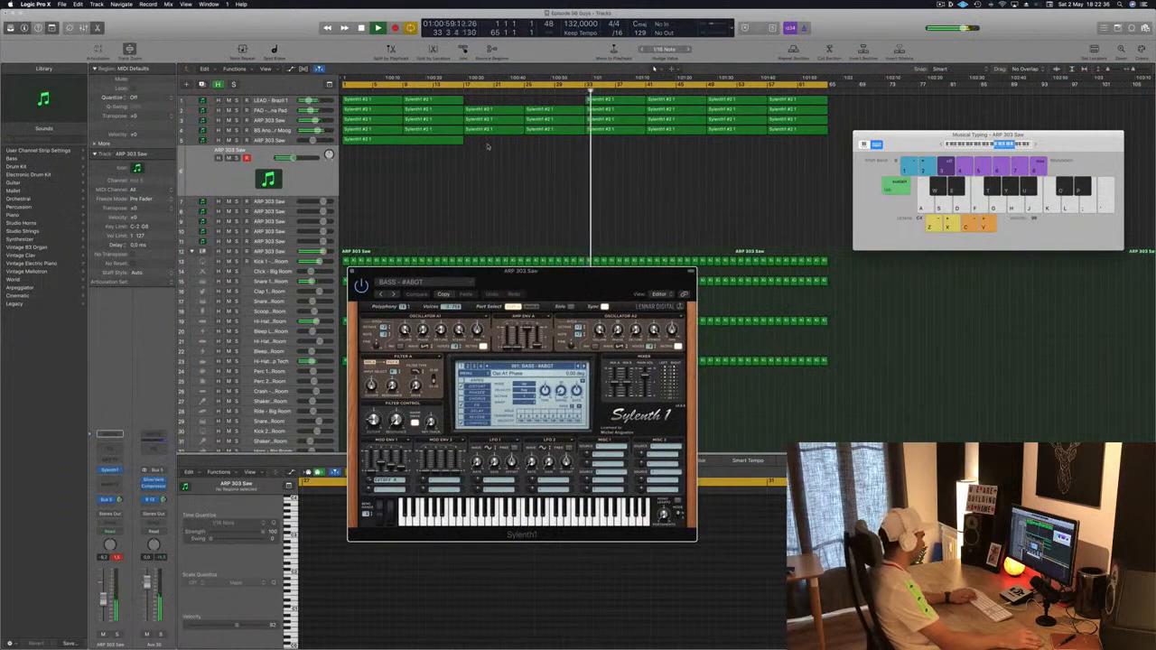
key(Return)
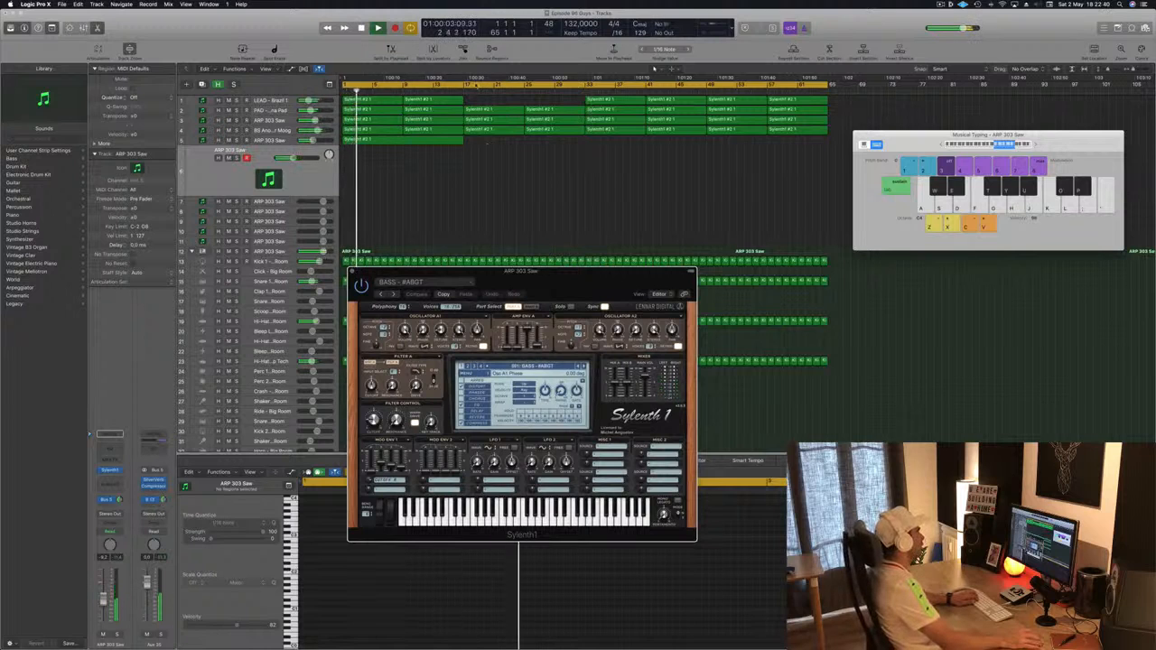
drag(344, 86, 465, 90)
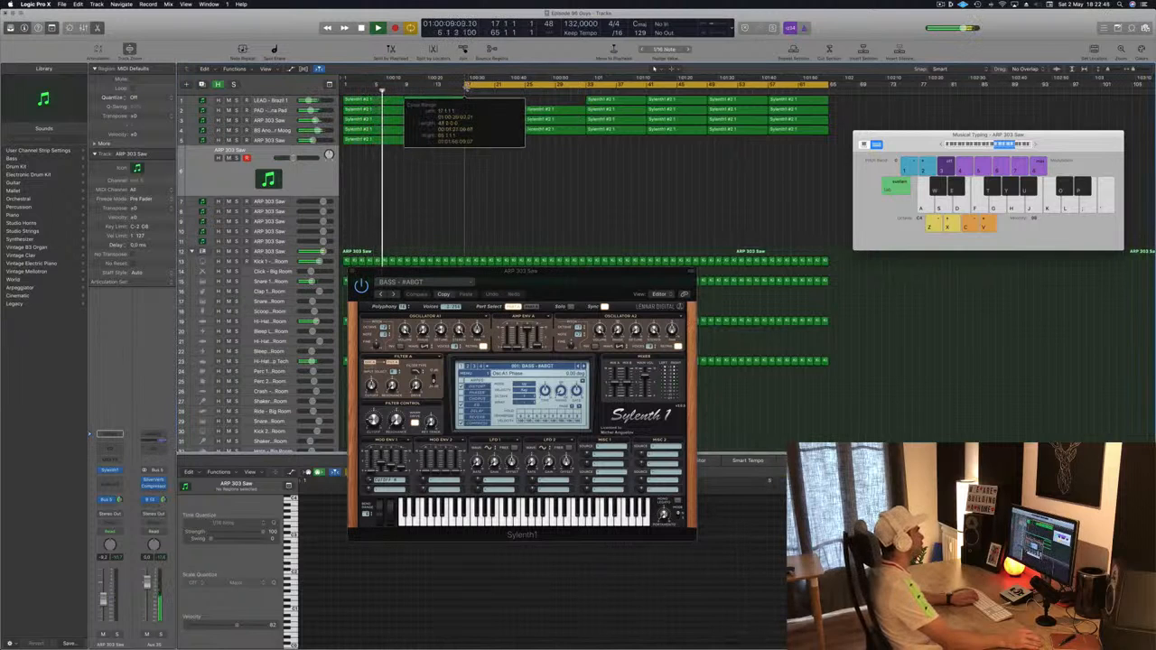
key(space)
key(space)
drag(596, 283, 642, 253)
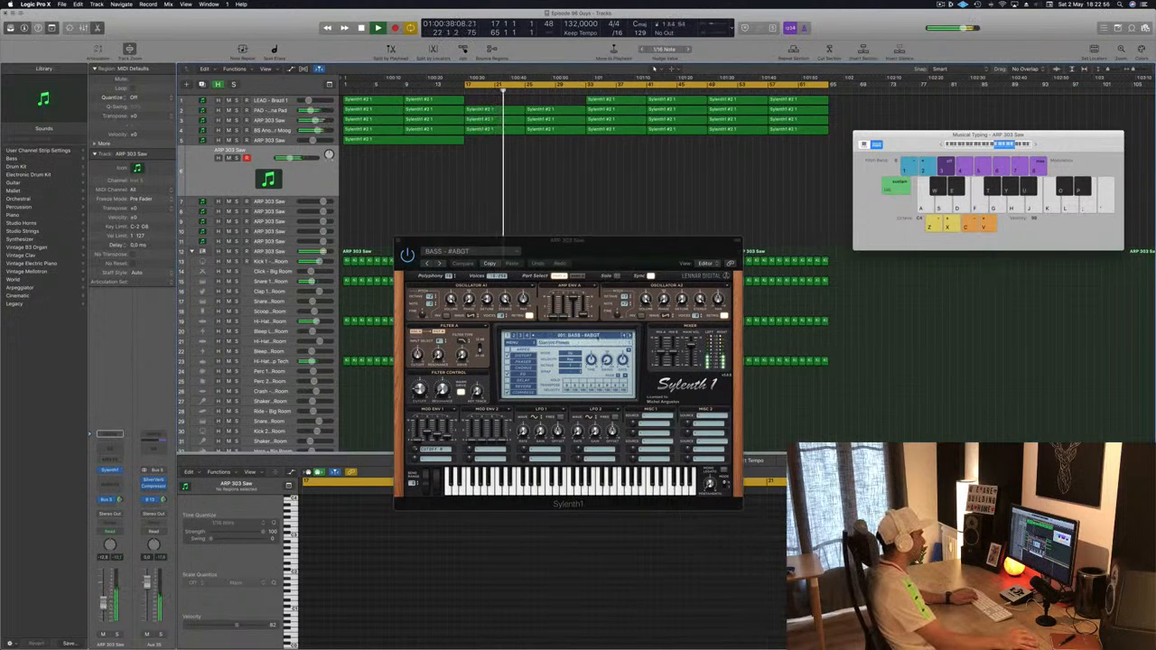
Switch the Sylenth1 preset from the loaded bank to BASS - Beam
click(567, 335)
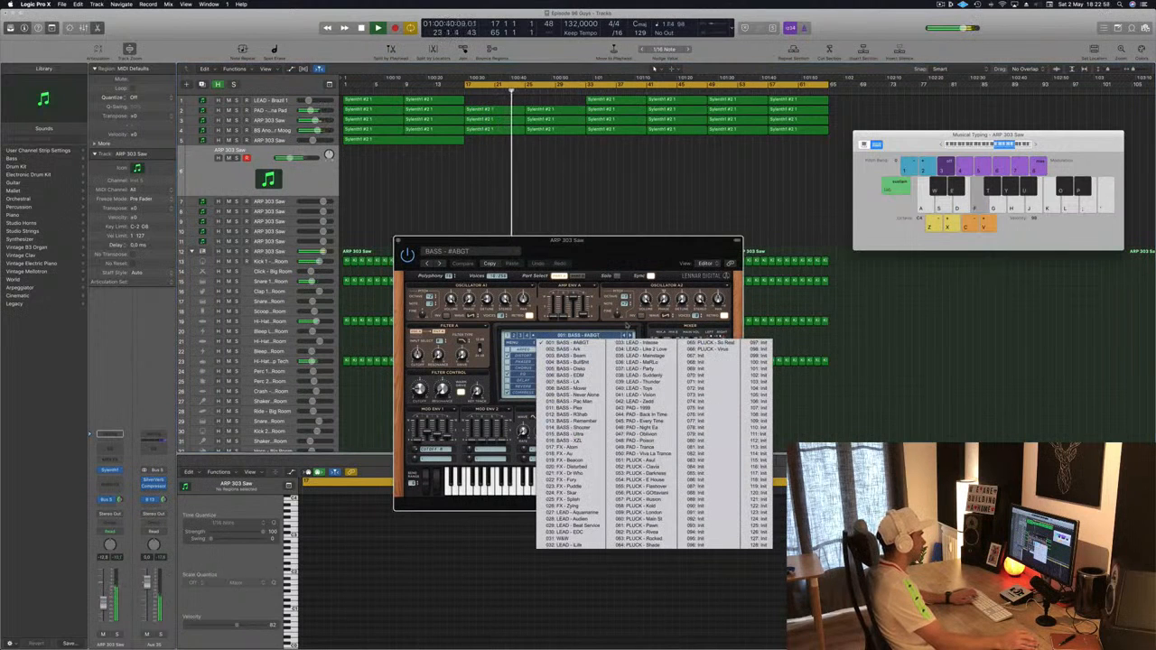
click(623, 334)
click(630, 335)
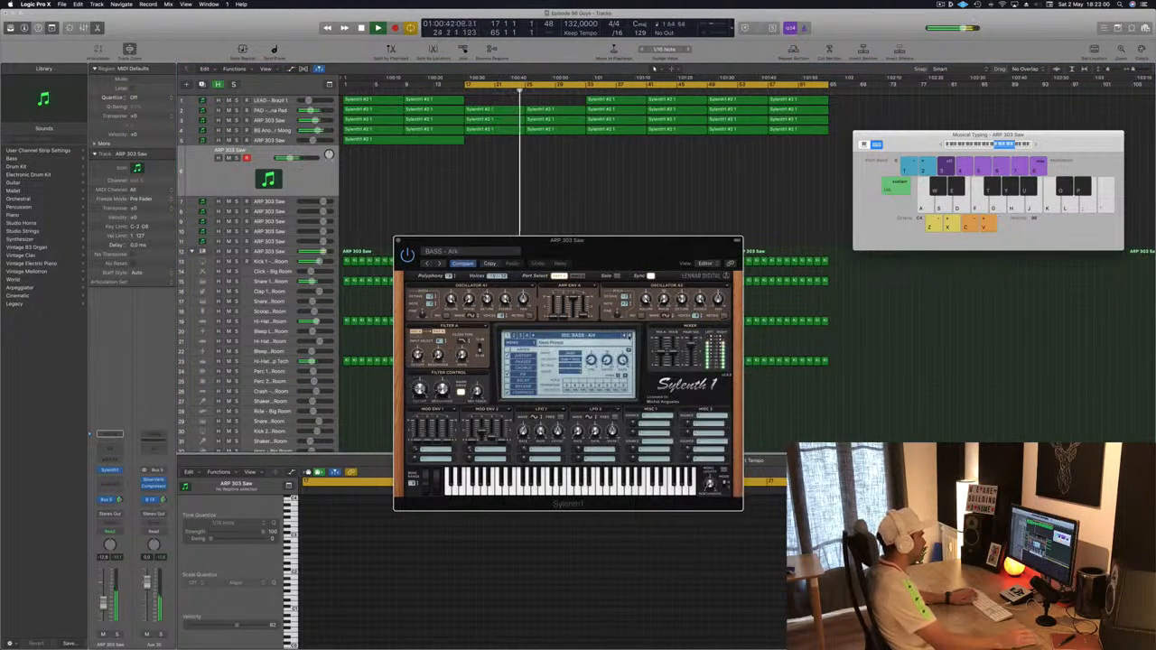
click(630, 335)
Try out bass notes with the BASS - Beam patch over the looping arrangement, restarting playback from bar 17
key(j)
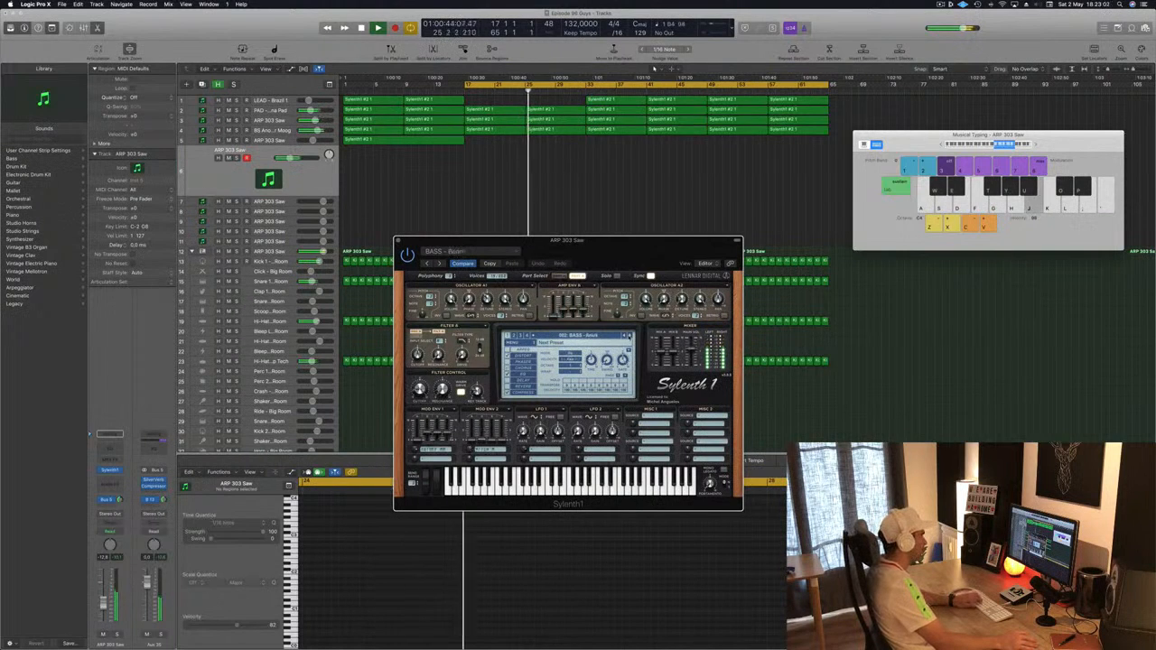
key(k)
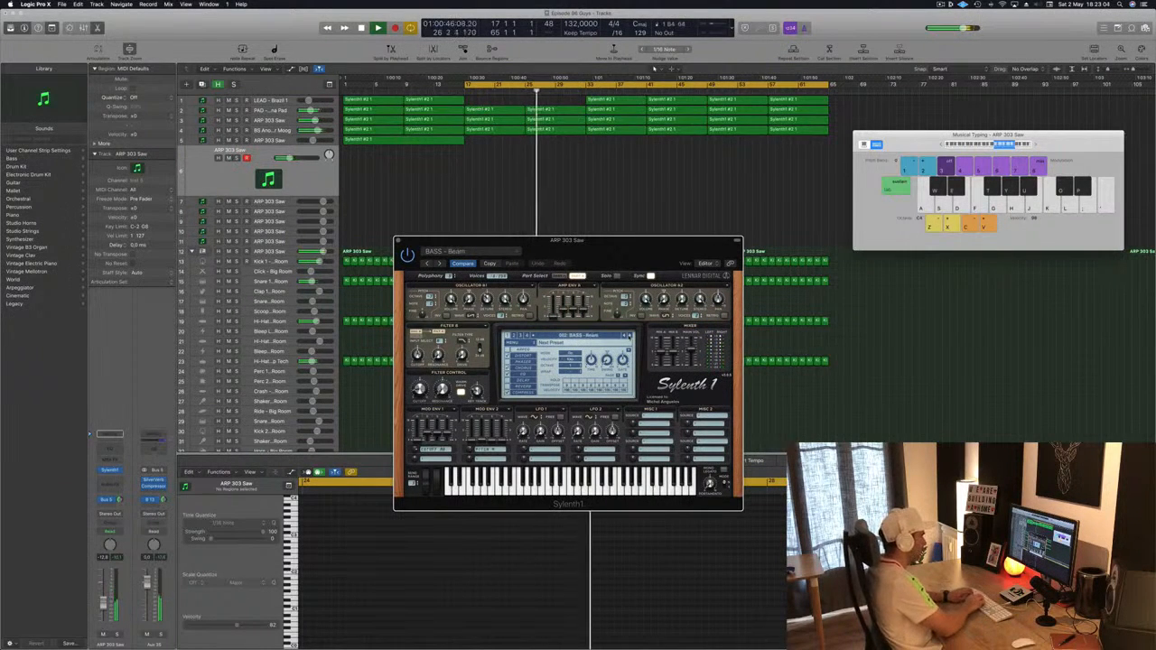
key(k)
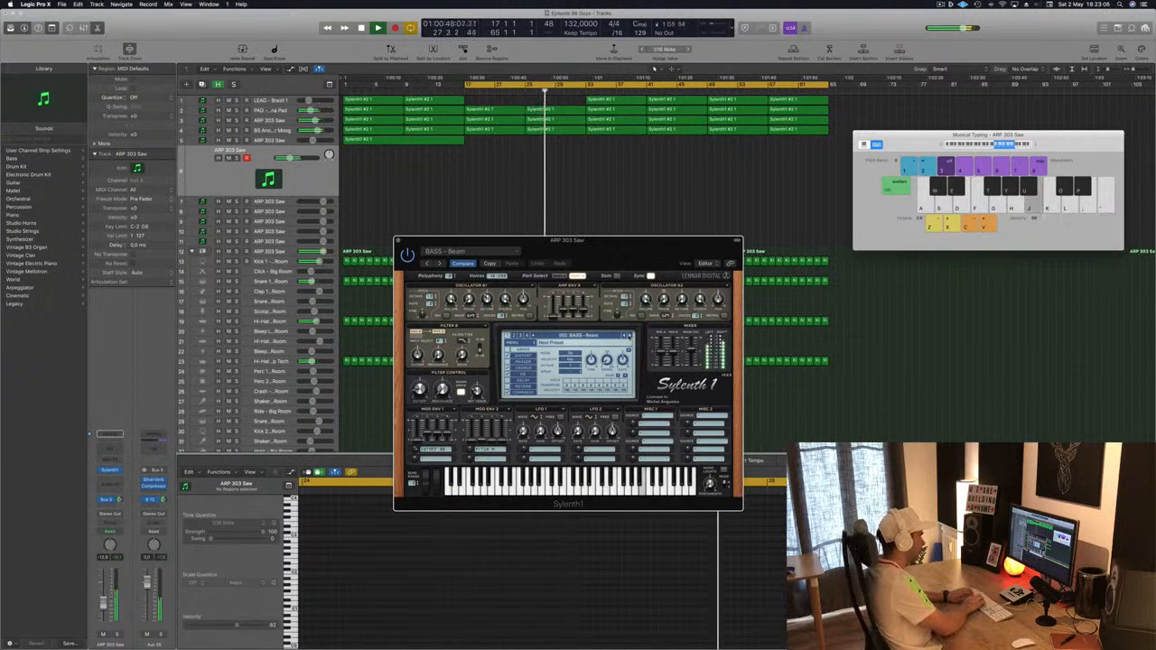
key(f)
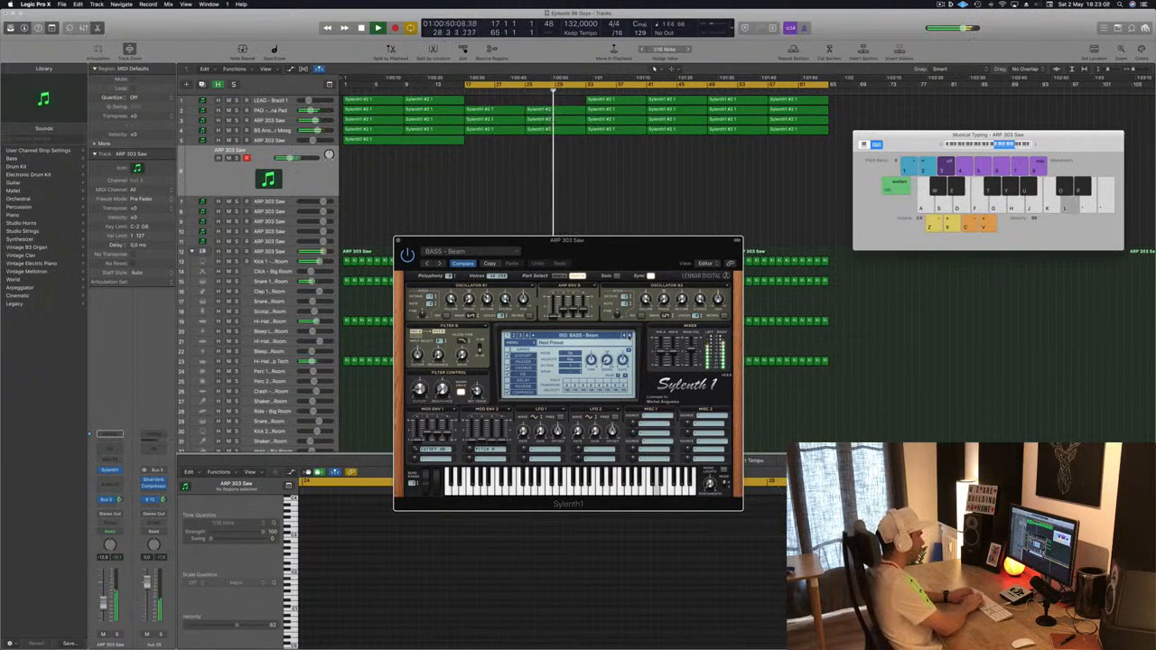
key(h)
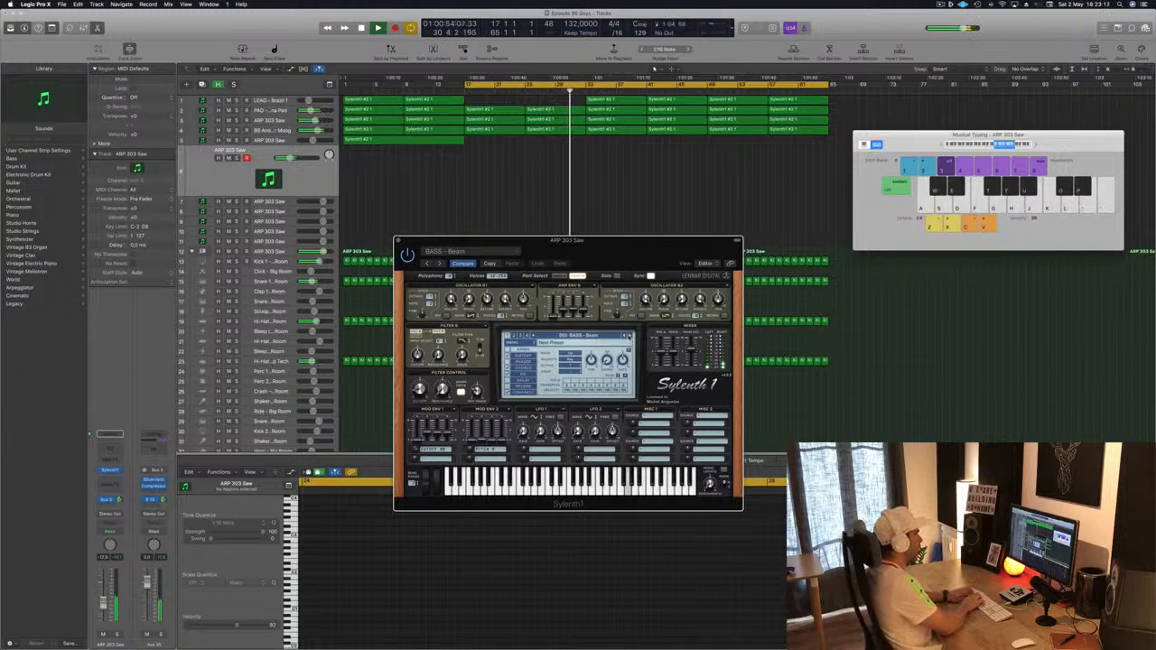
key(j)
key(k)
key(h)
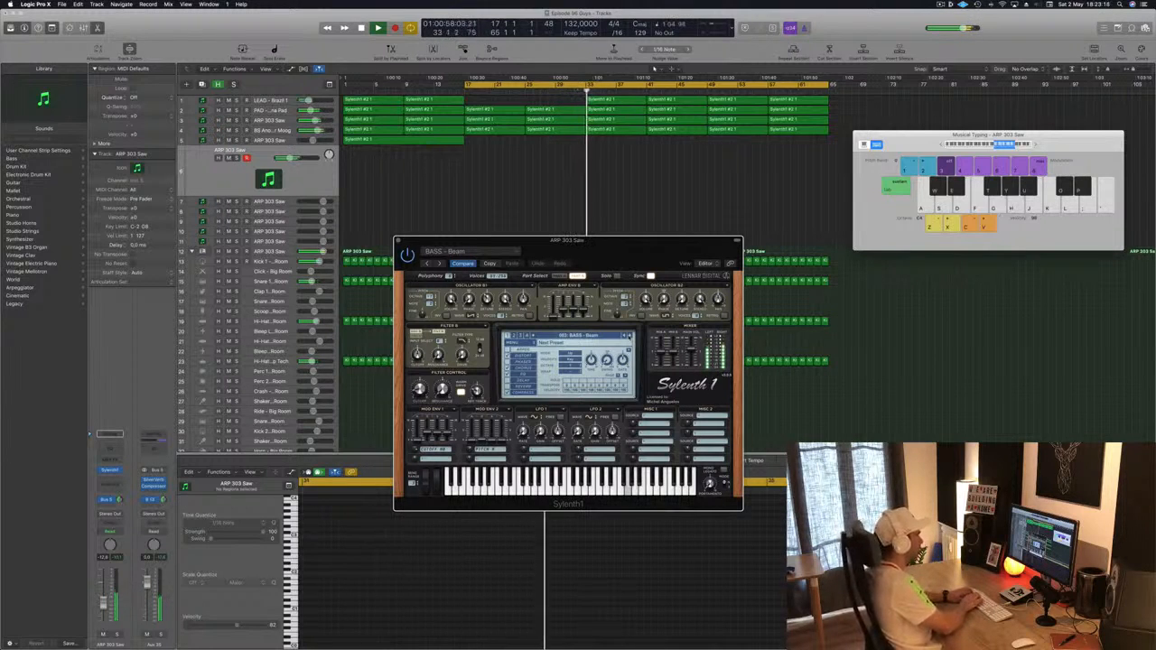
key(space)
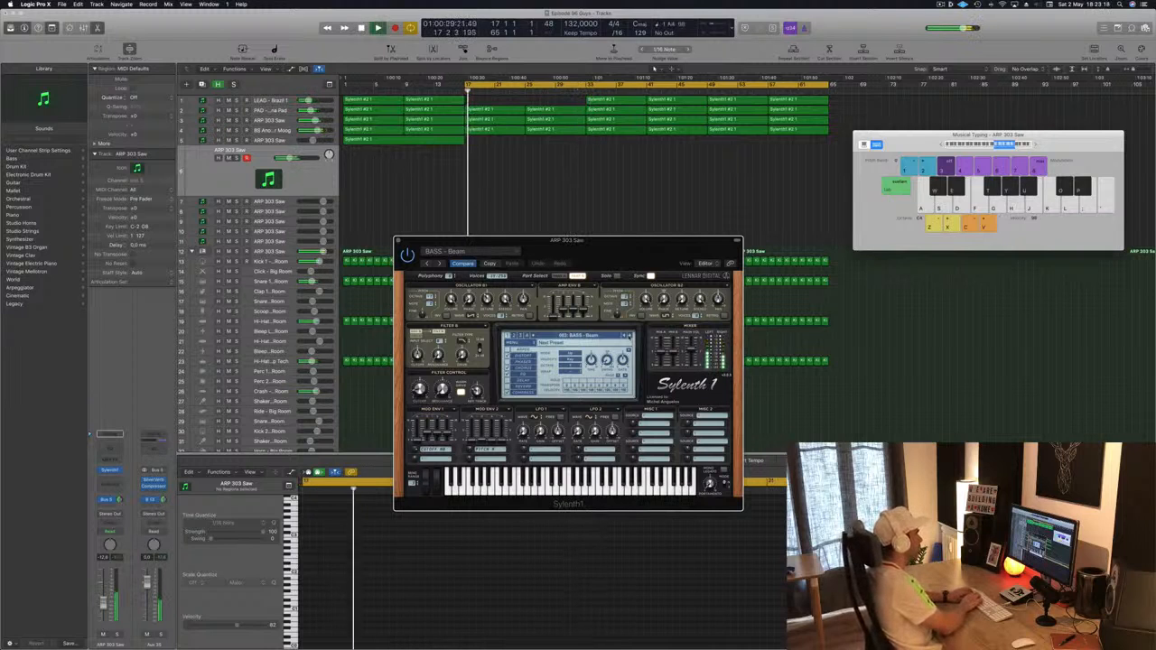
key(j)
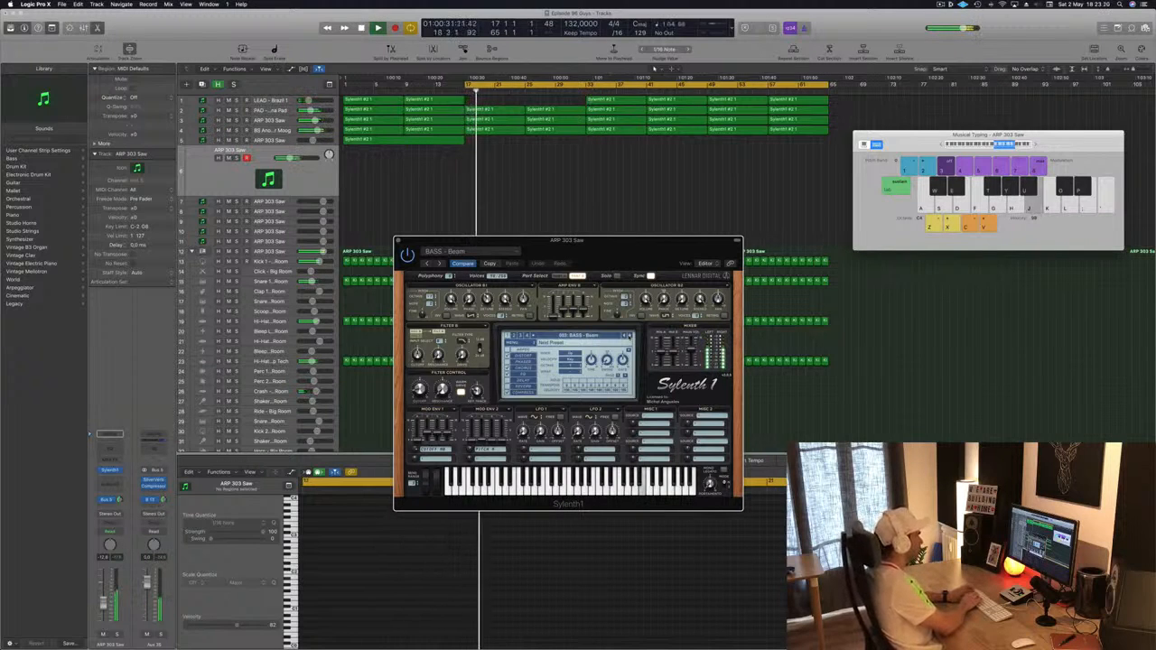
Record a bass melody on the ARP 303 Saw track over the section after bar 17, and stop the recording
key(d)
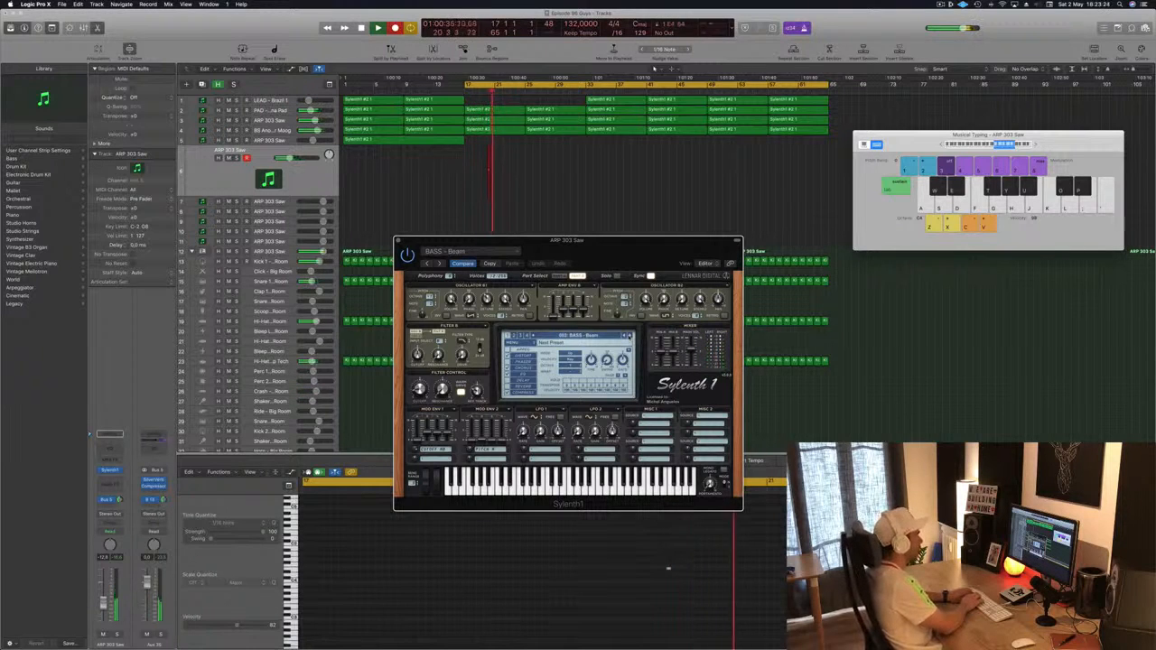
key(g)
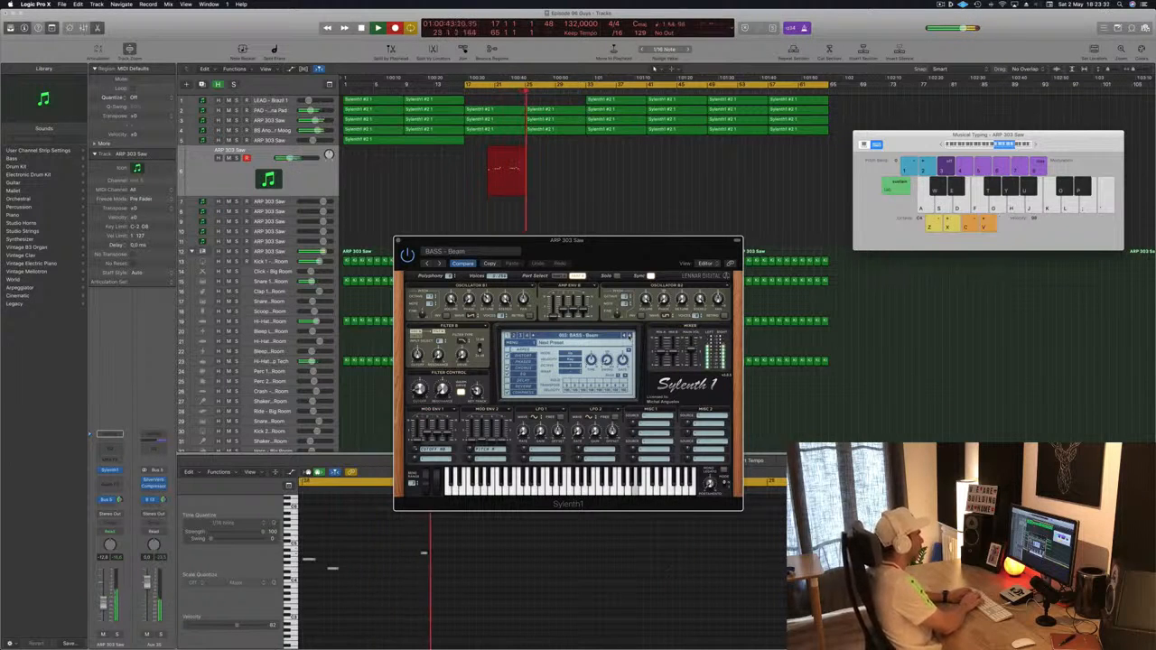
key(g)
key(j)
key(d)
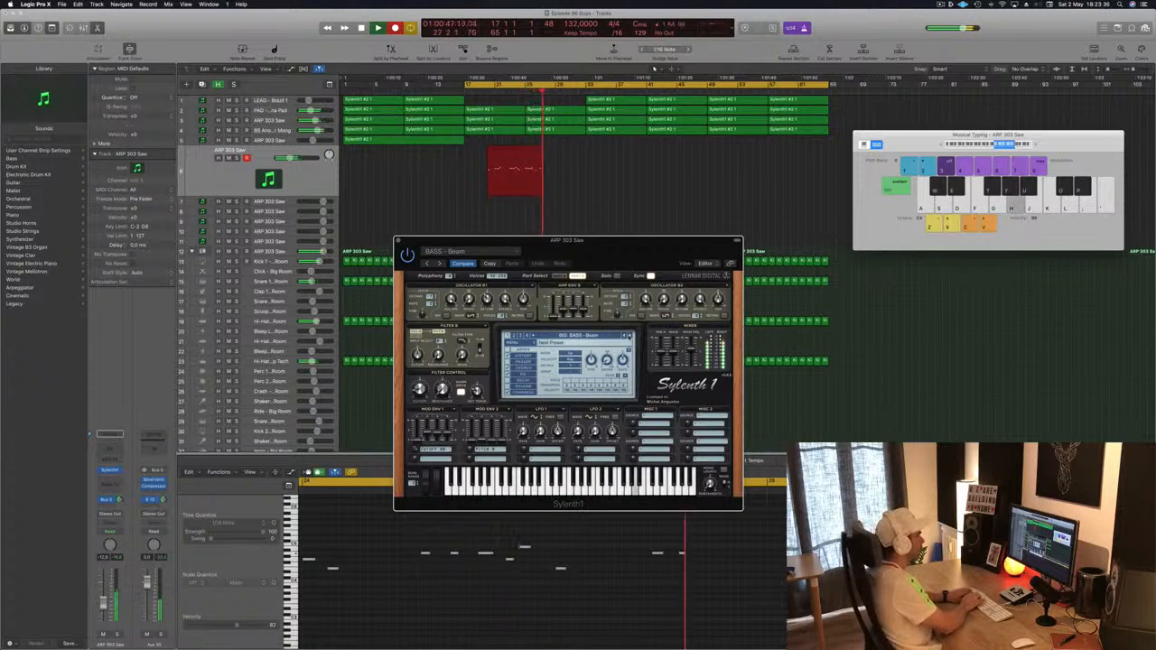
key(j)
key(d)
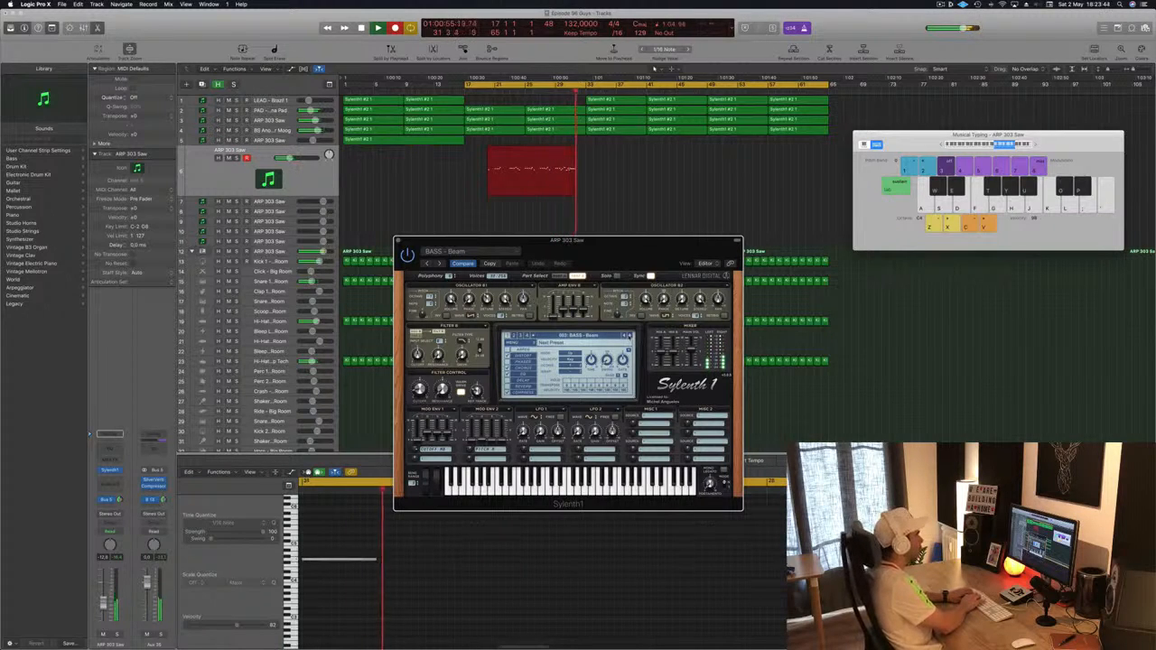
key(space)
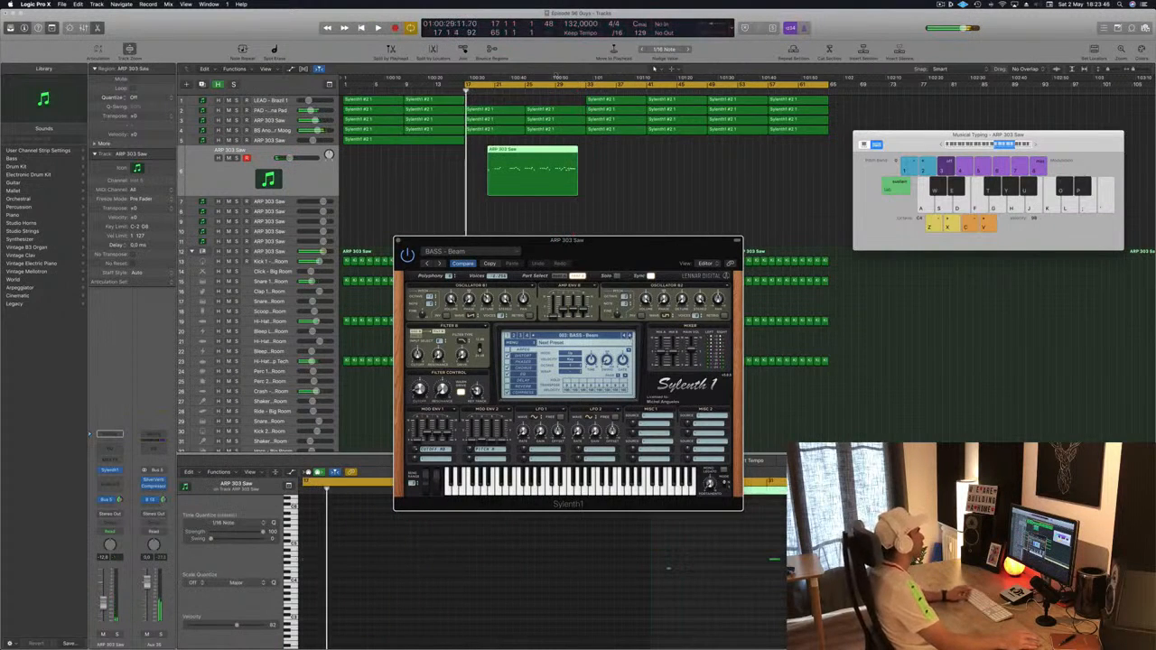
Split the recorded bass region at bar 27, delete its first part, and move the remaining part to bar 17
super+click(541, 153)
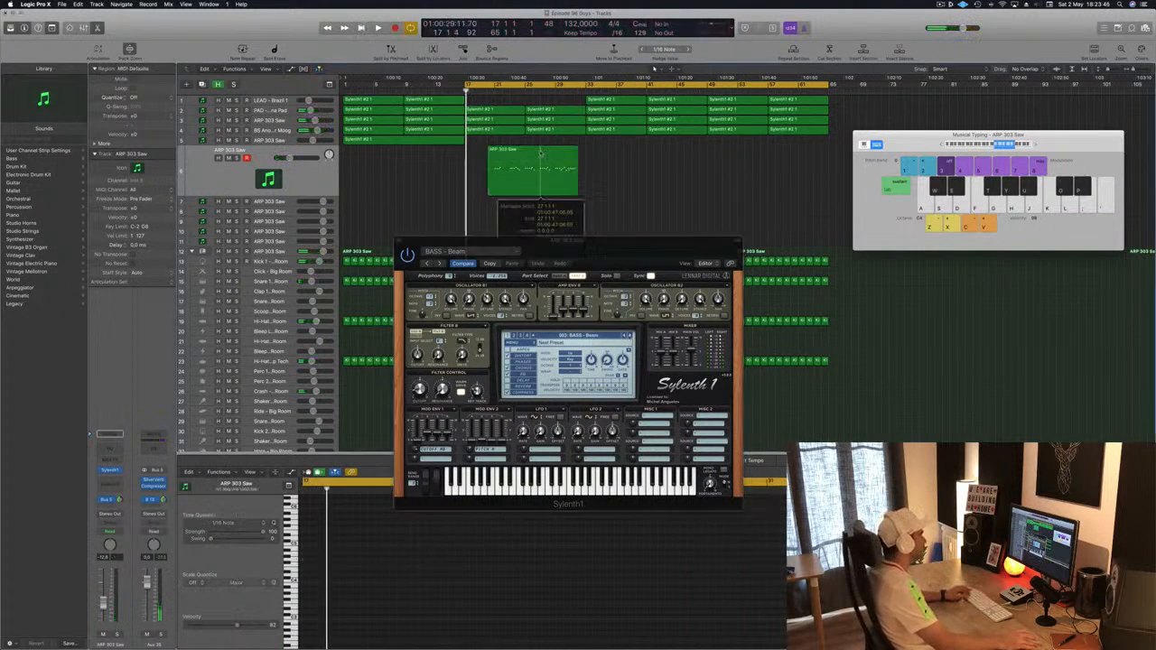
super+double_click(540, 152)
click(530, 153)
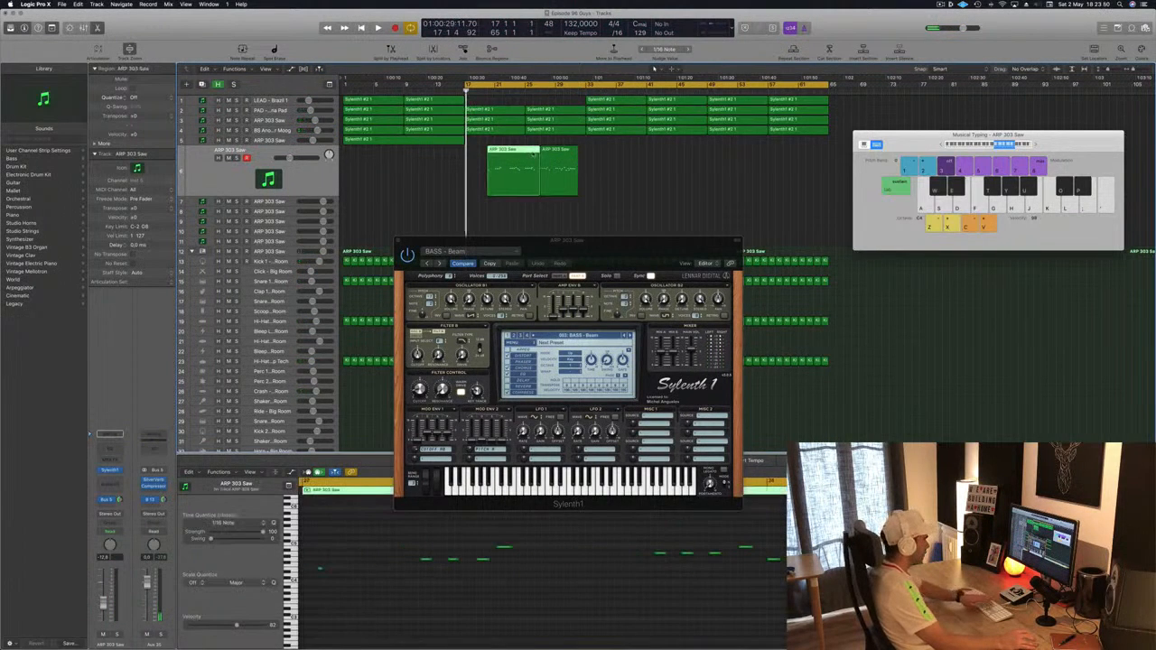
key(Delete)
drag(563, 158, 488, 159)
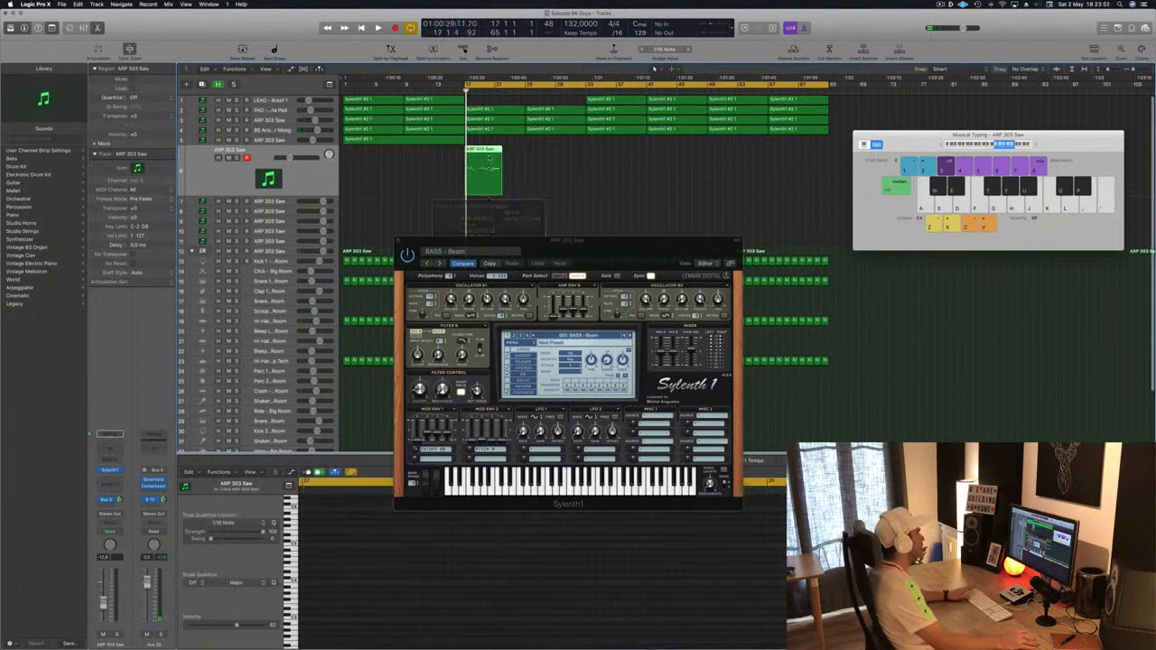
Play the repositioned bass region, select all its notes in the Piano Roll, and move the synth window off it
key(space)
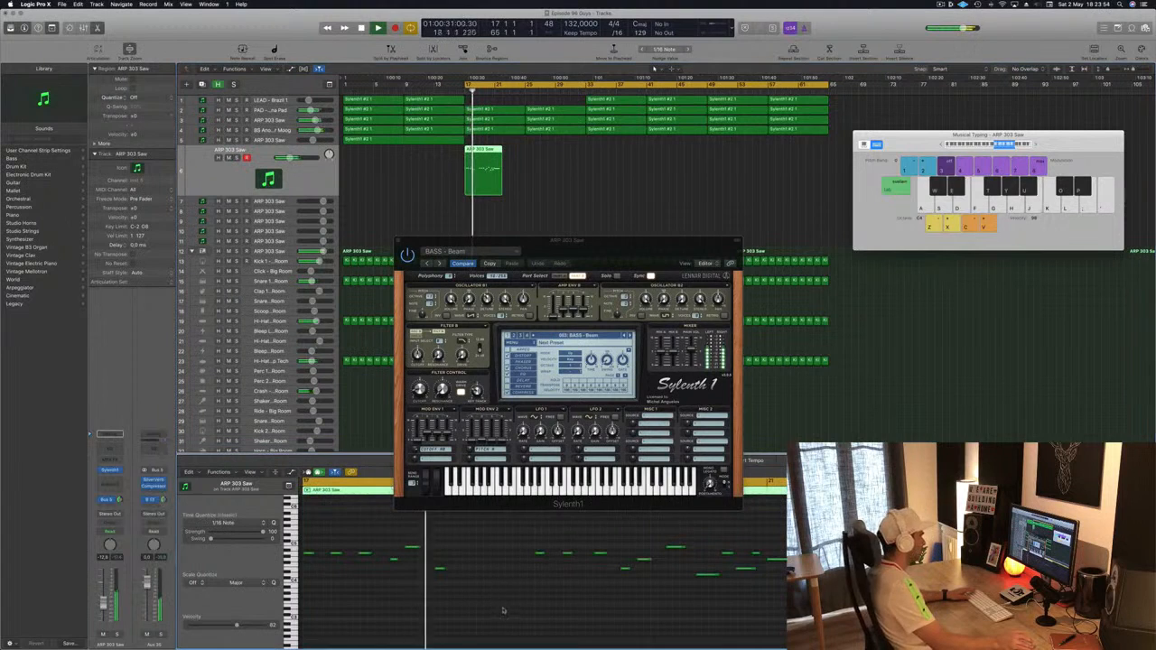
key(super+a)
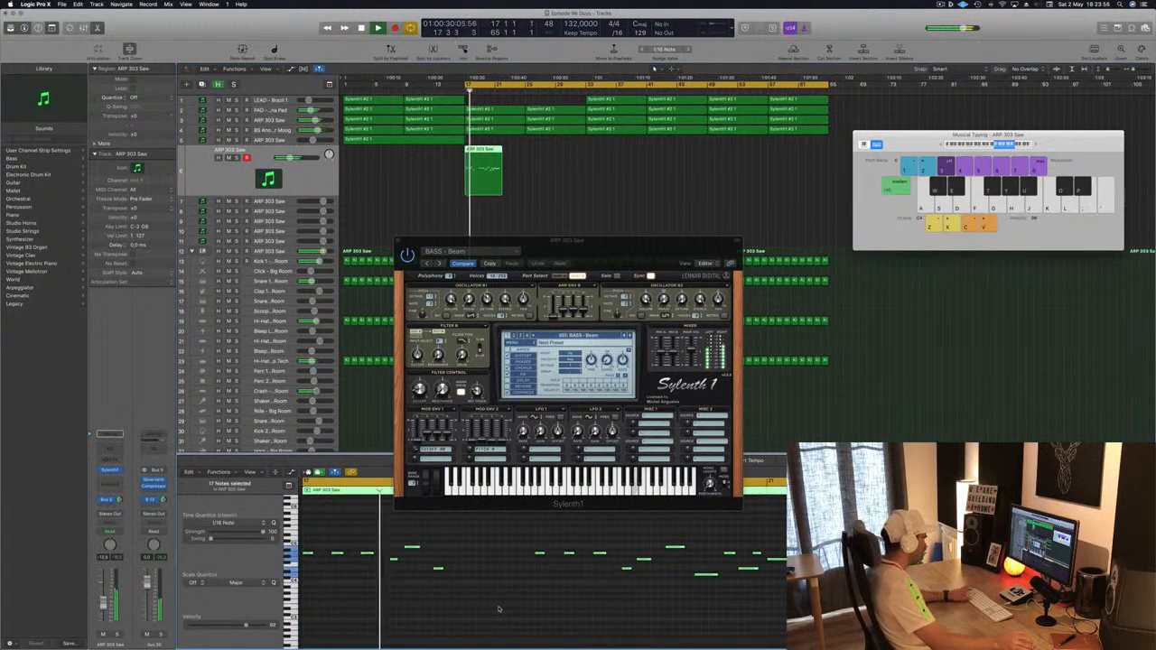
drag(678, 240, 903, 118)
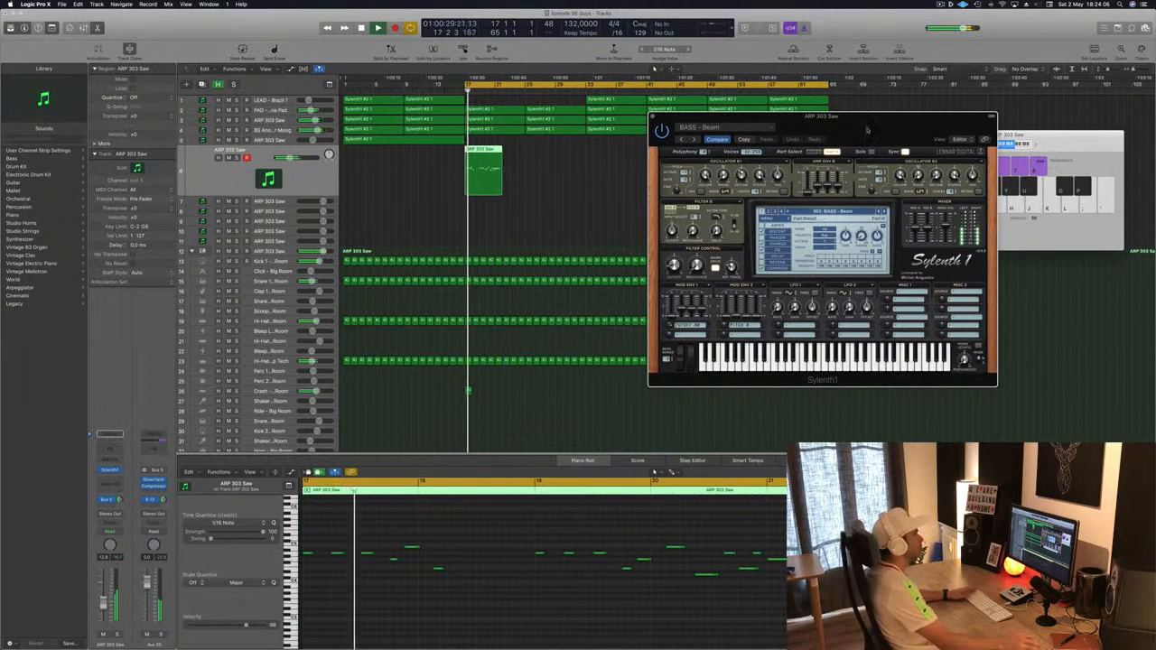
drag(875, 127, 815, 149)
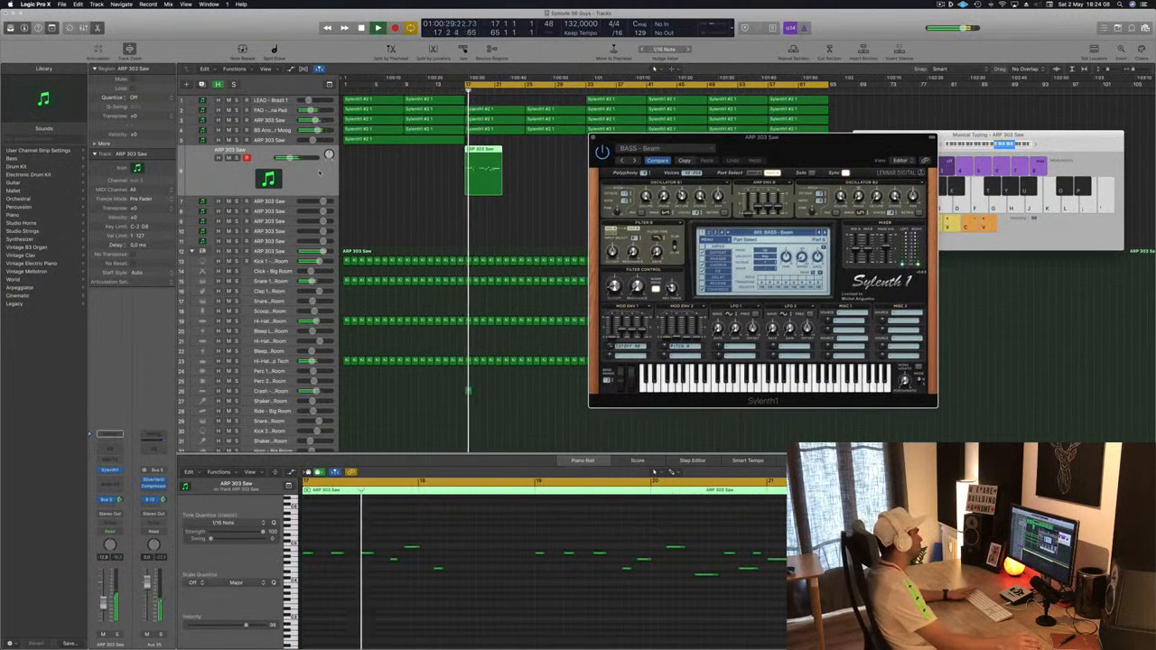
drag(796, 149, 824, 174)
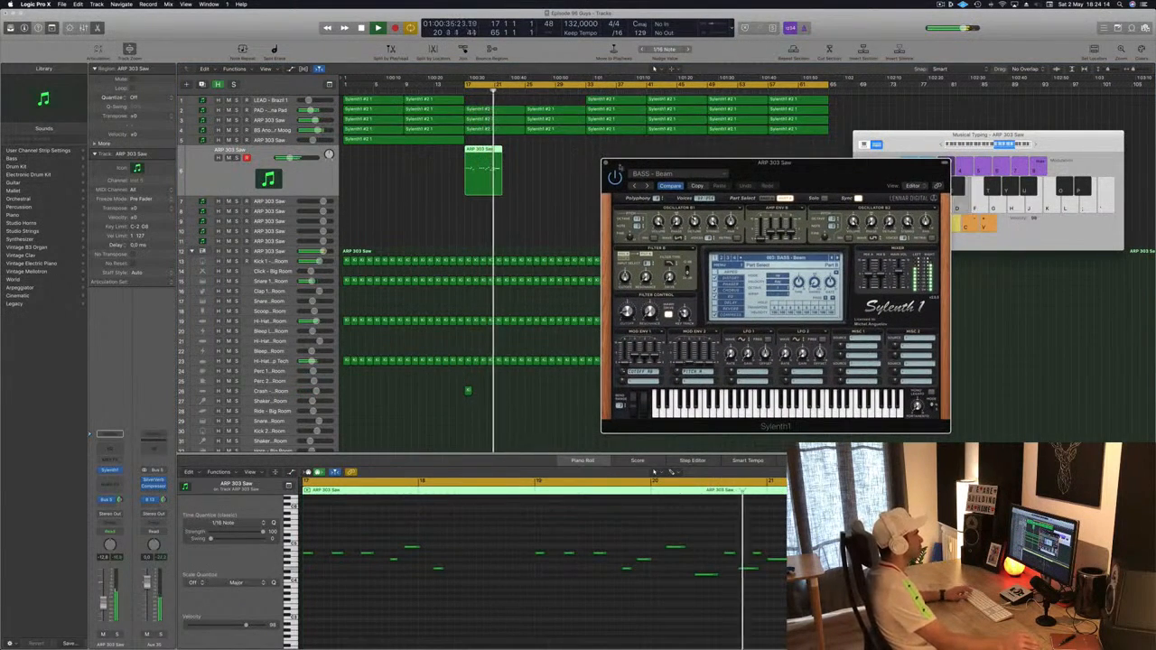
Copy the bass region to bar 25 and shorten the cycle range to end at bar 33
drag(619, 168, 674, 159)
drag(483, 151, 544, 154)
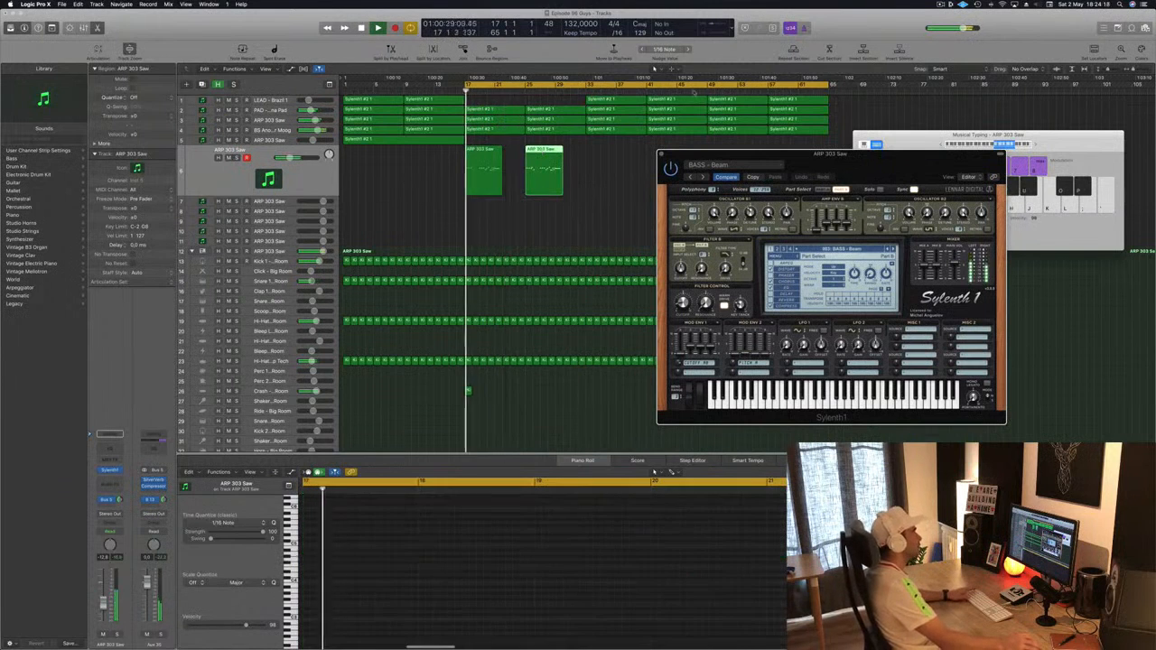
drag(830, 86, 578, 102)
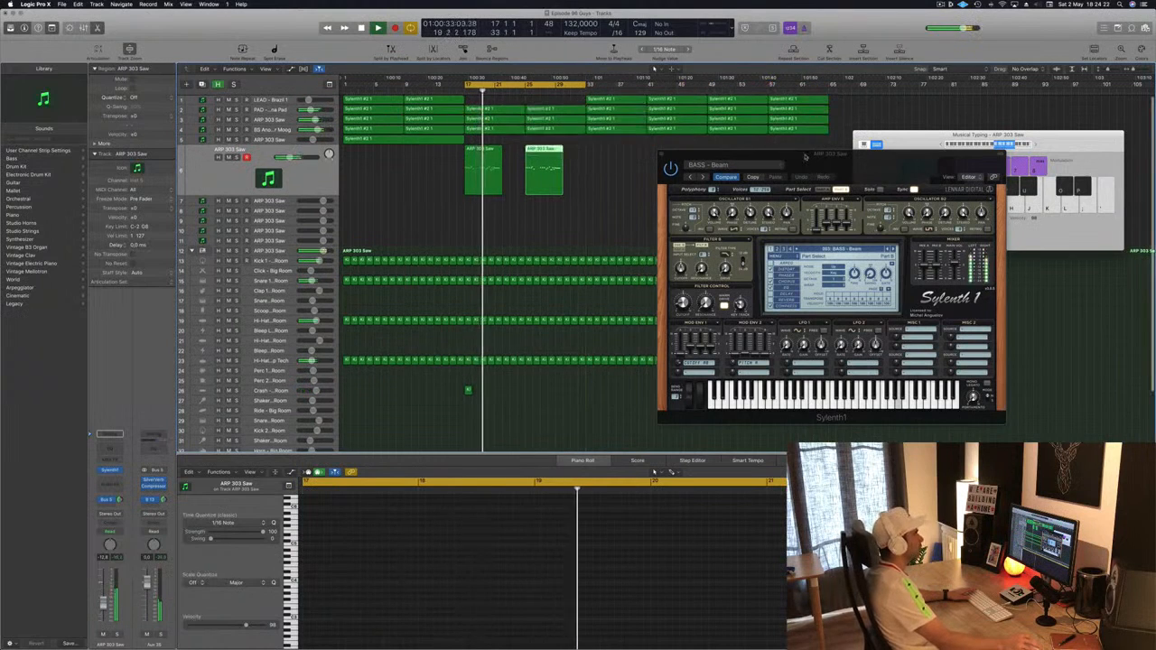
Extend the first bass region to bar 25 so that it meets the copy, keeping the synth window clear
drag(837, 163, 864, 147)
click(484, 149)
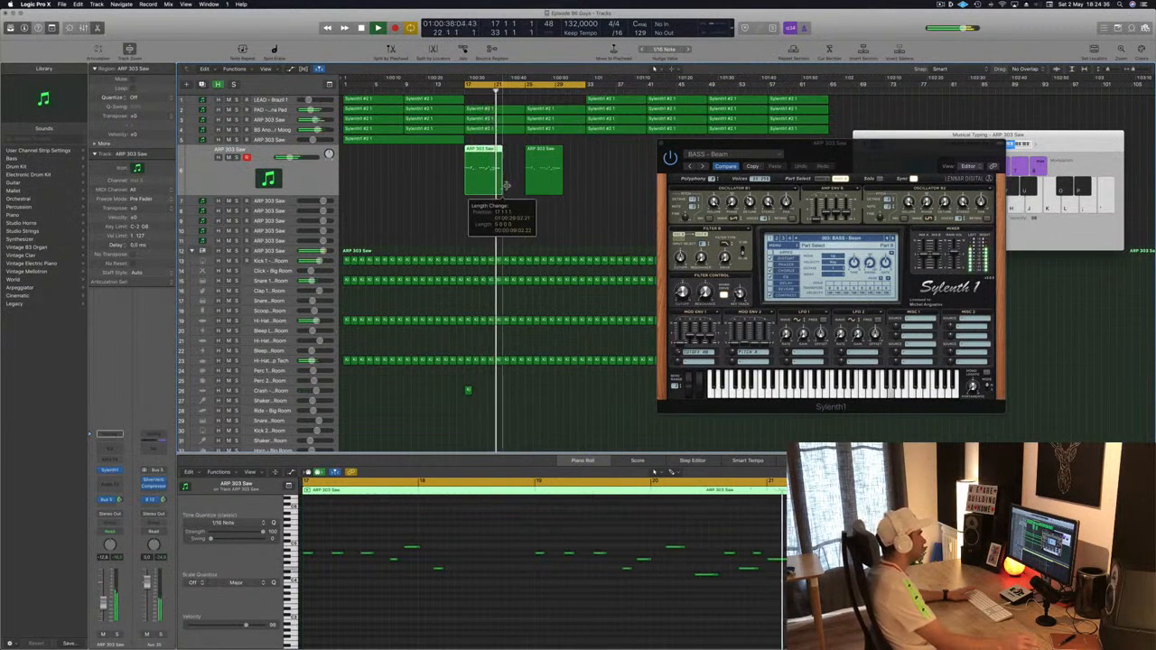
drag(522, 185, 522, 186)
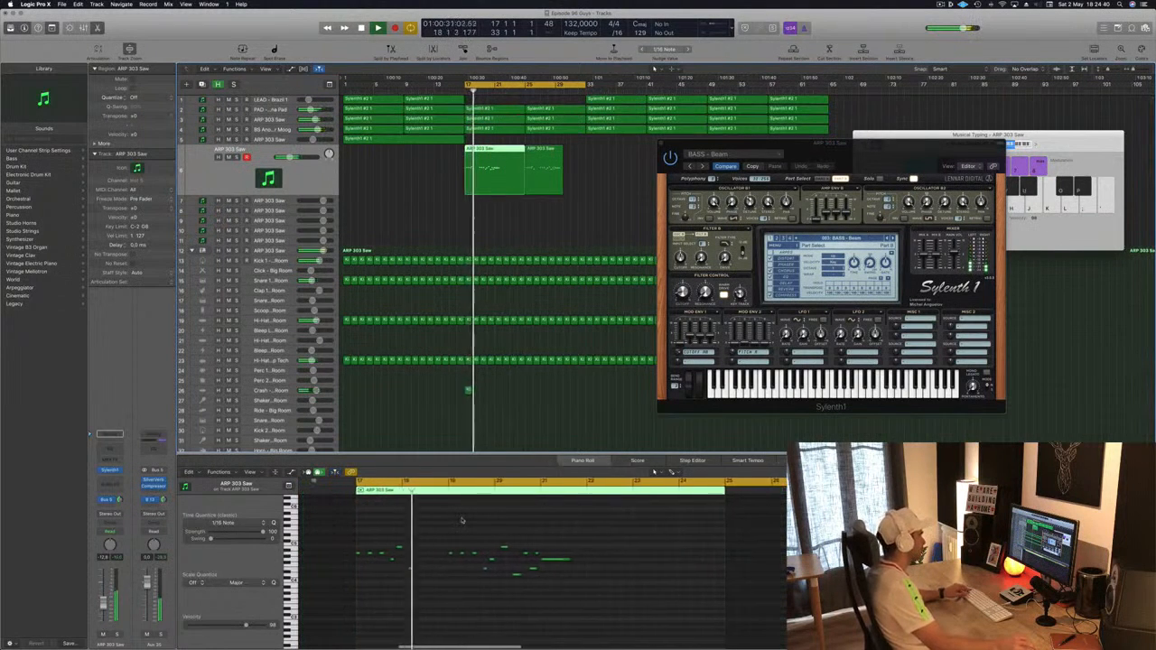
Move the bass melody's notes from bar 19 onward to bar 21 and copy the opening six notes to bar 19
drag(462, 520, 776, 605)
drag(480, 554, 624, 552)
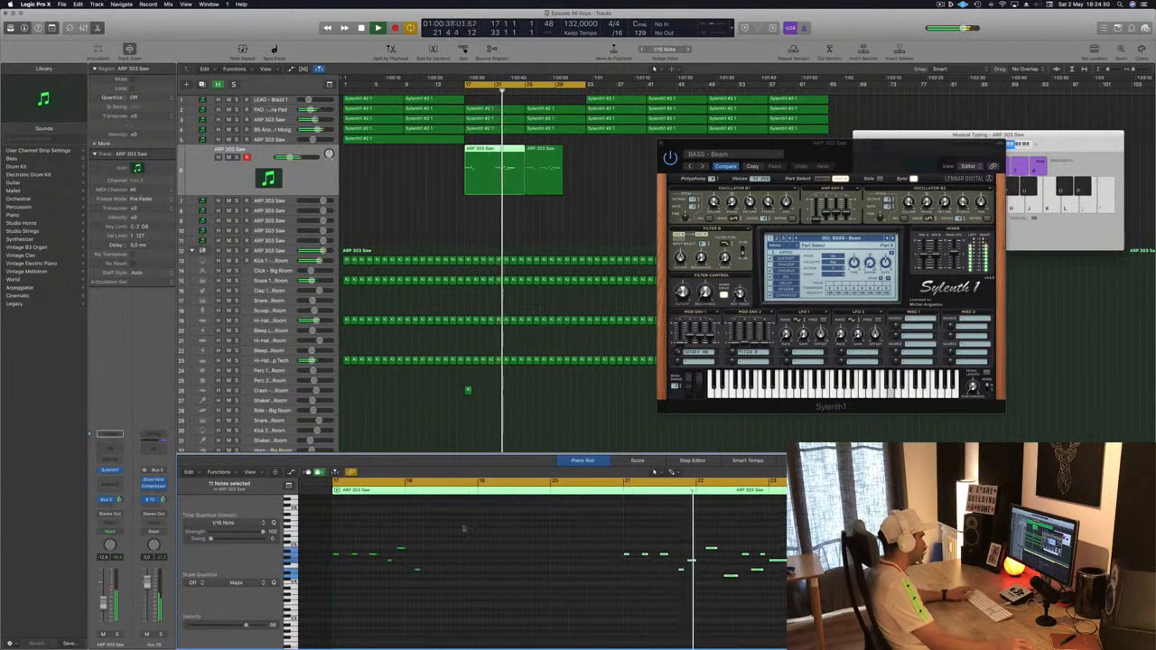
drag(464, 528, 480, 557)
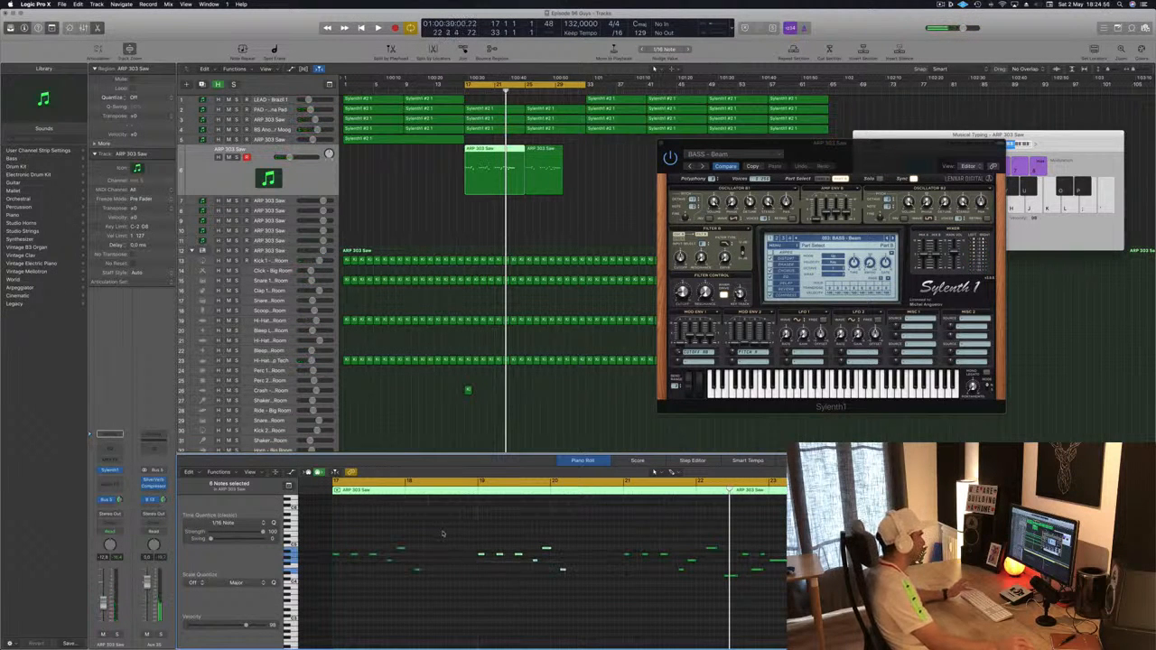
Replace the bass region at bar 25 with a fresh copy of the edited bar 17 region
key(space)
click(531, 145)
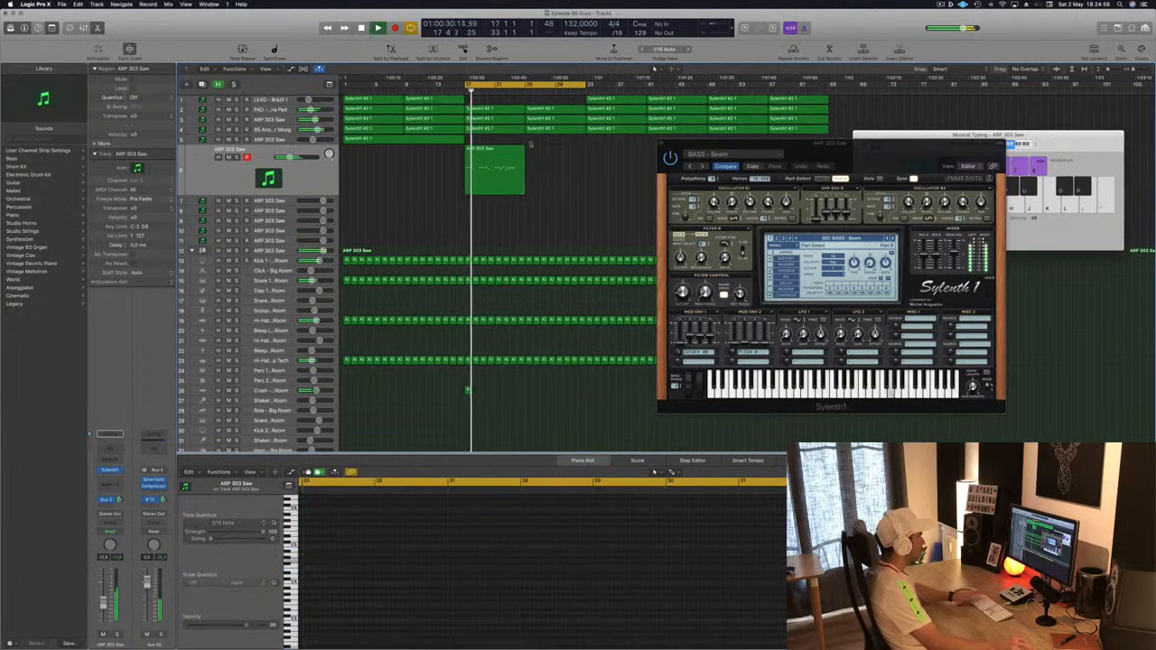
click(495, 169)
drag(495, 169, 555, 169)
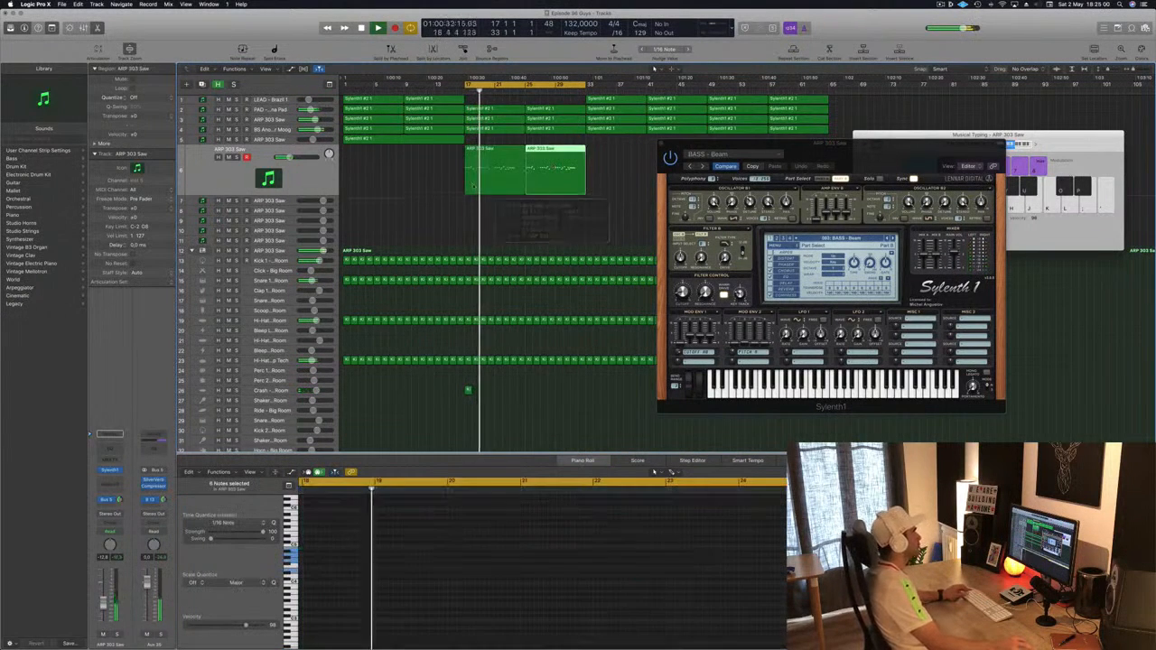
Play the extended bass melody and check the notes of the bar 17 region against its copy
click(501, 179)
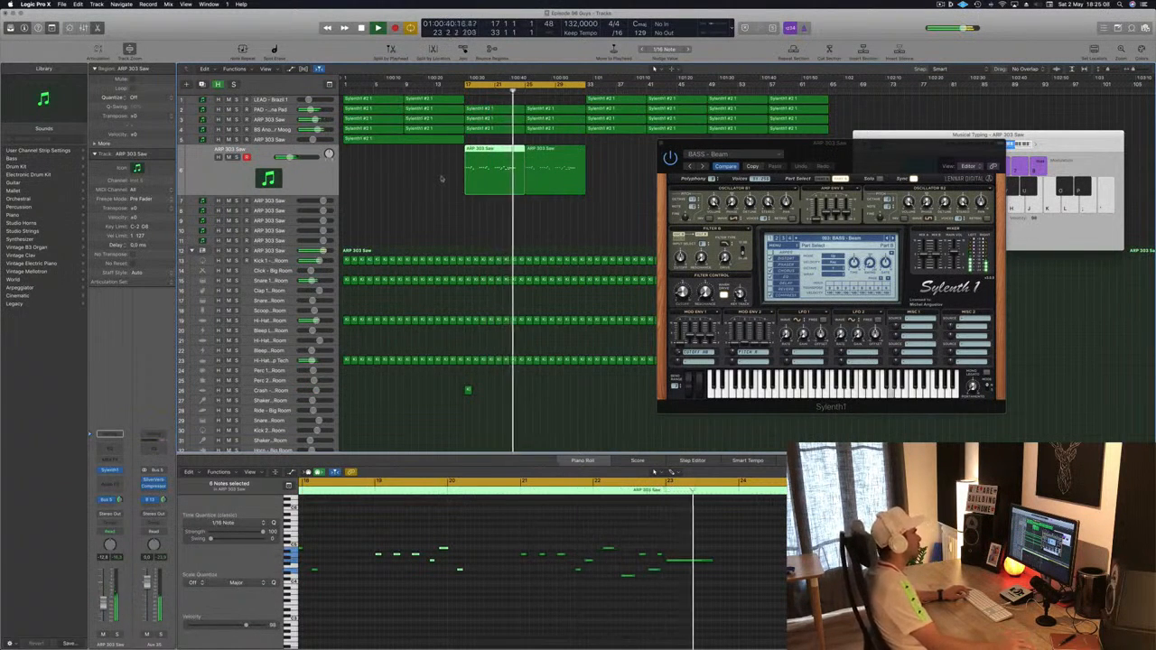
click(554, 172)
key(space)
key(space)
click(503, 172)
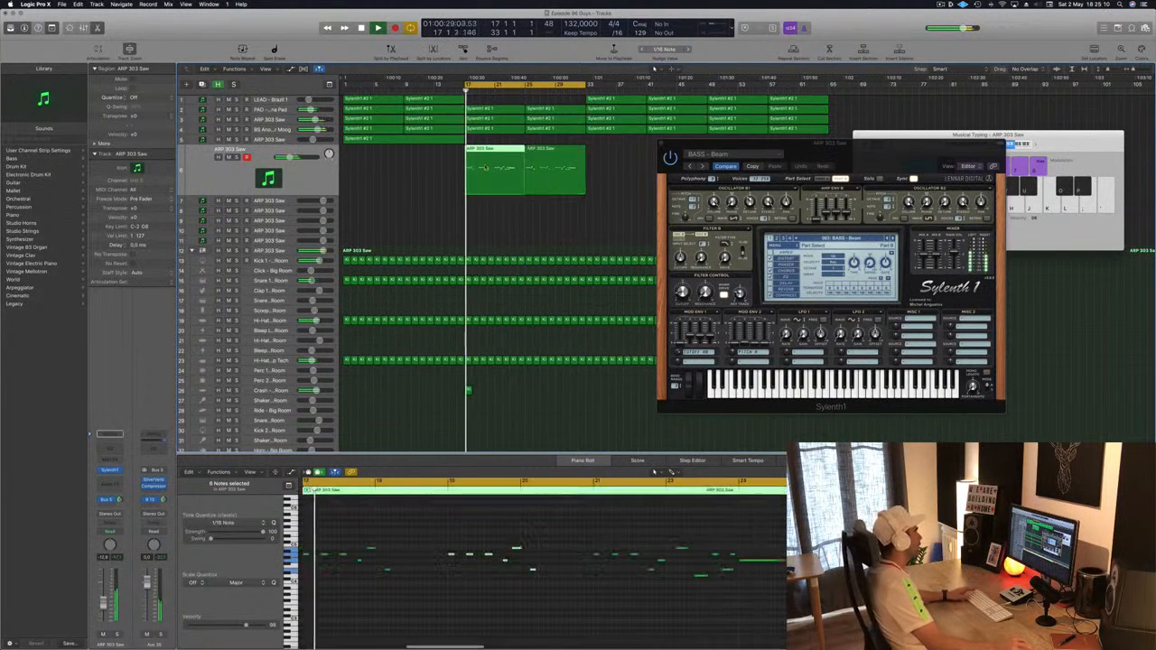
key(space)
Copy the bar 17 bass region to the track below and delete every note except the long one at bar 23
drag(503, 171, 505, 206)
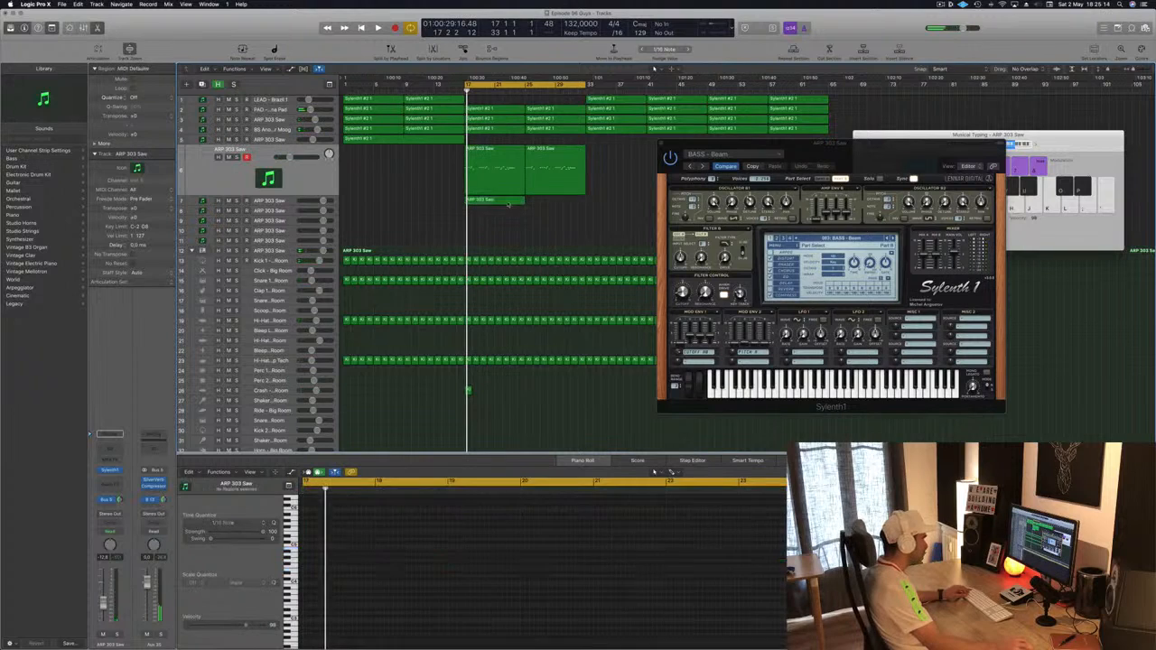
scroll(525, 545, down, 3)
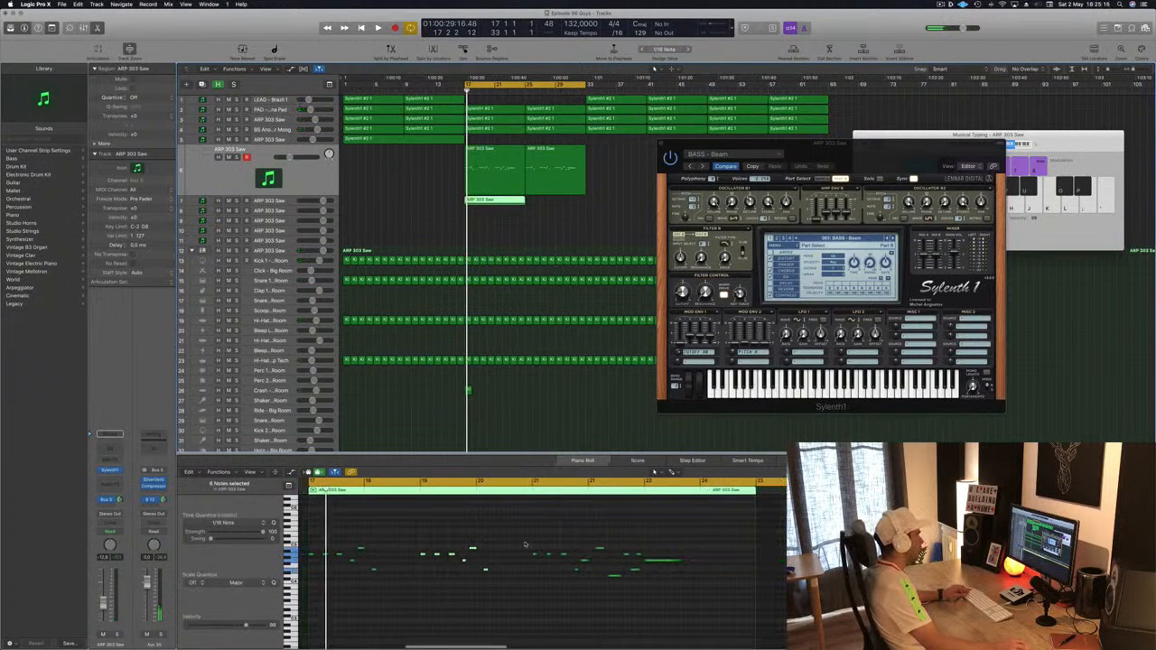
drag(640, 537, 298, 611)
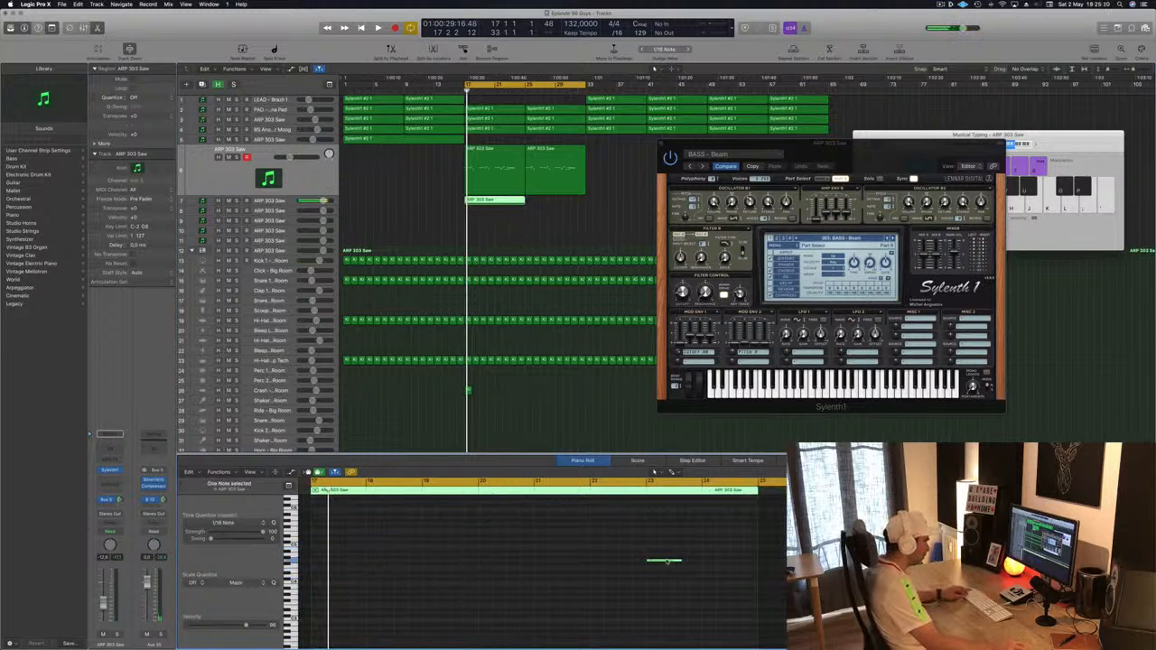
Move the remaining long note to bar 24 and copy its region to bar 25
key(space)
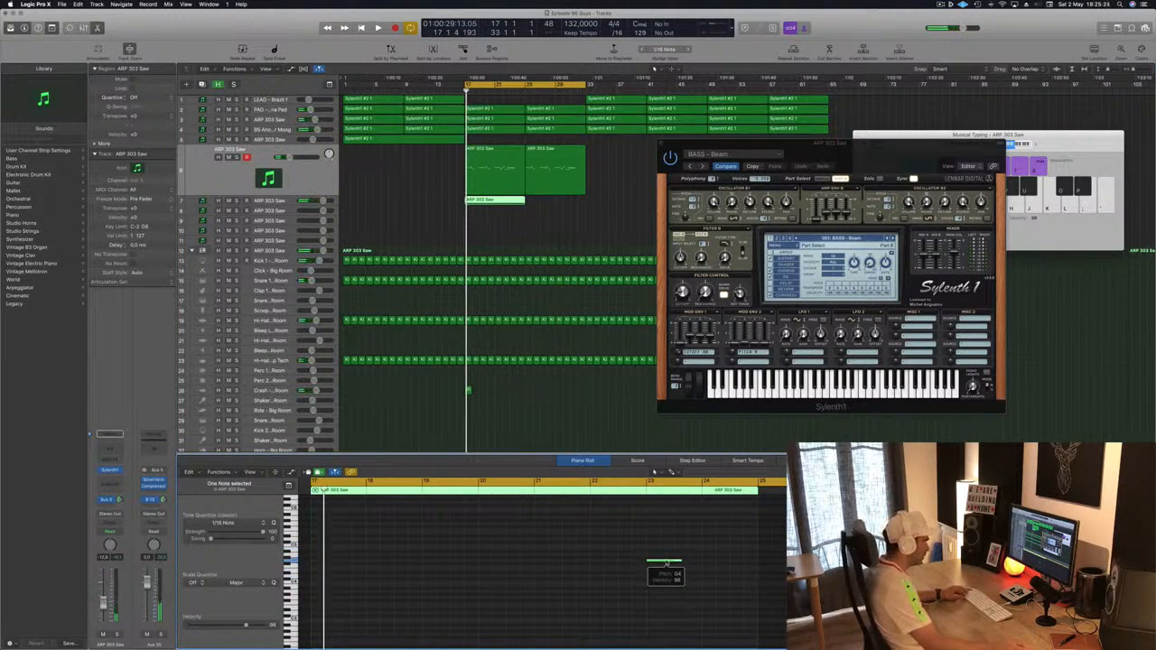
drag(667, 563, 720, 562)
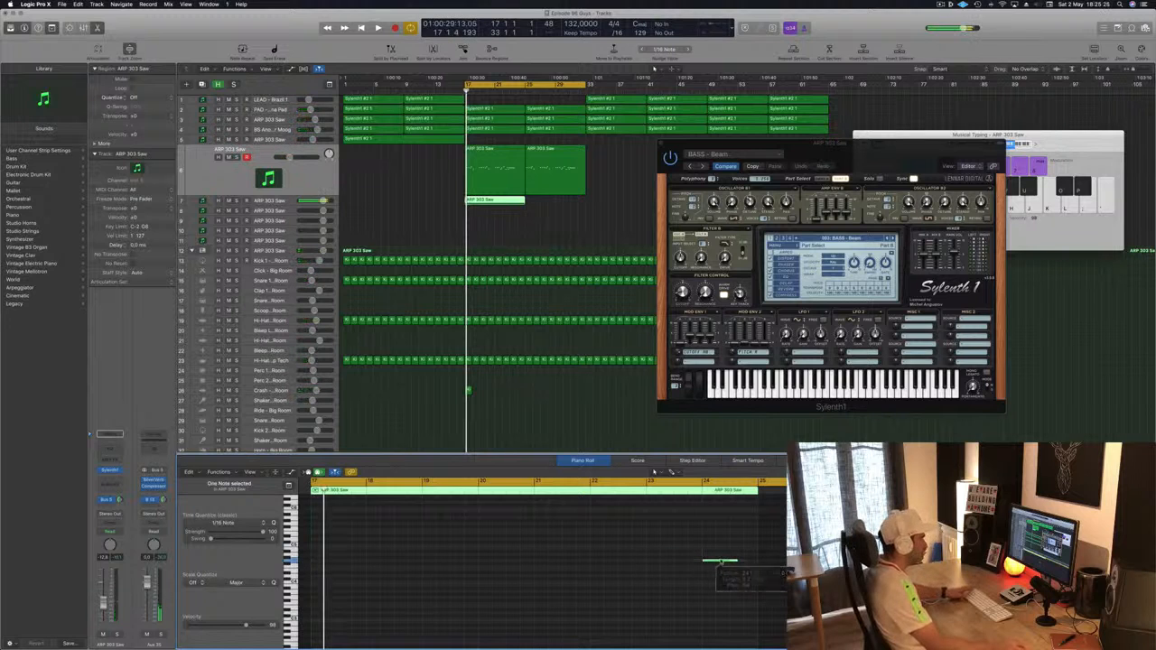
drag(498, 199, 557, 210)
Duplicate the bass track with its Sylenth1 settings and move the two long-note regions onto the new track
click(290, 201)
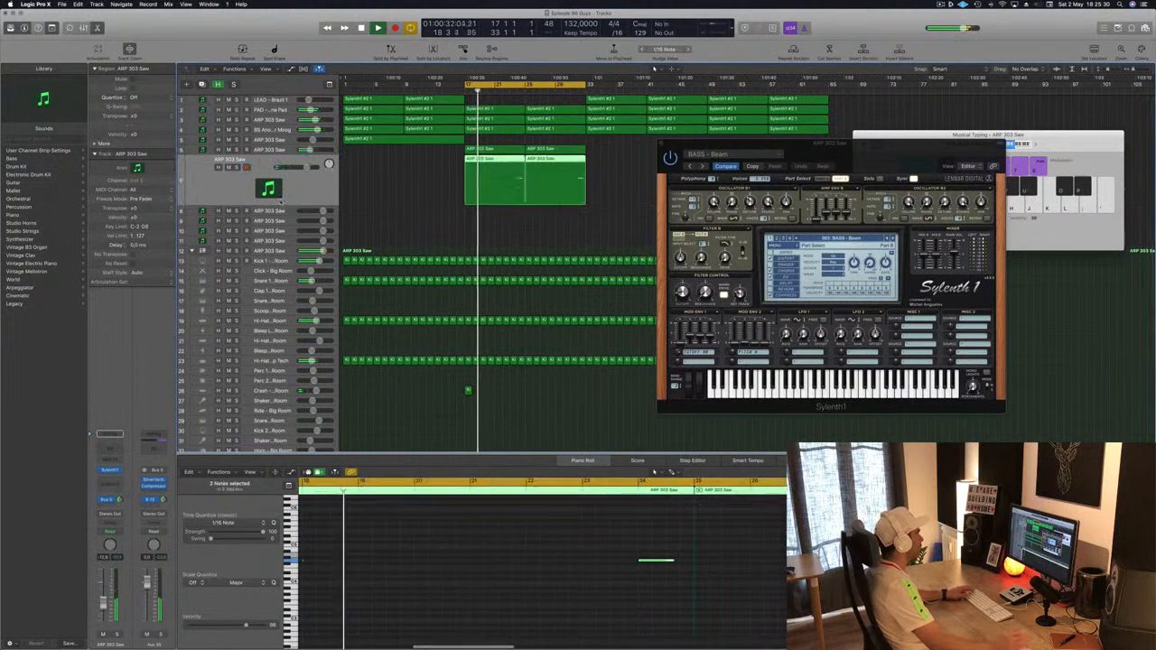
click(287, 151)
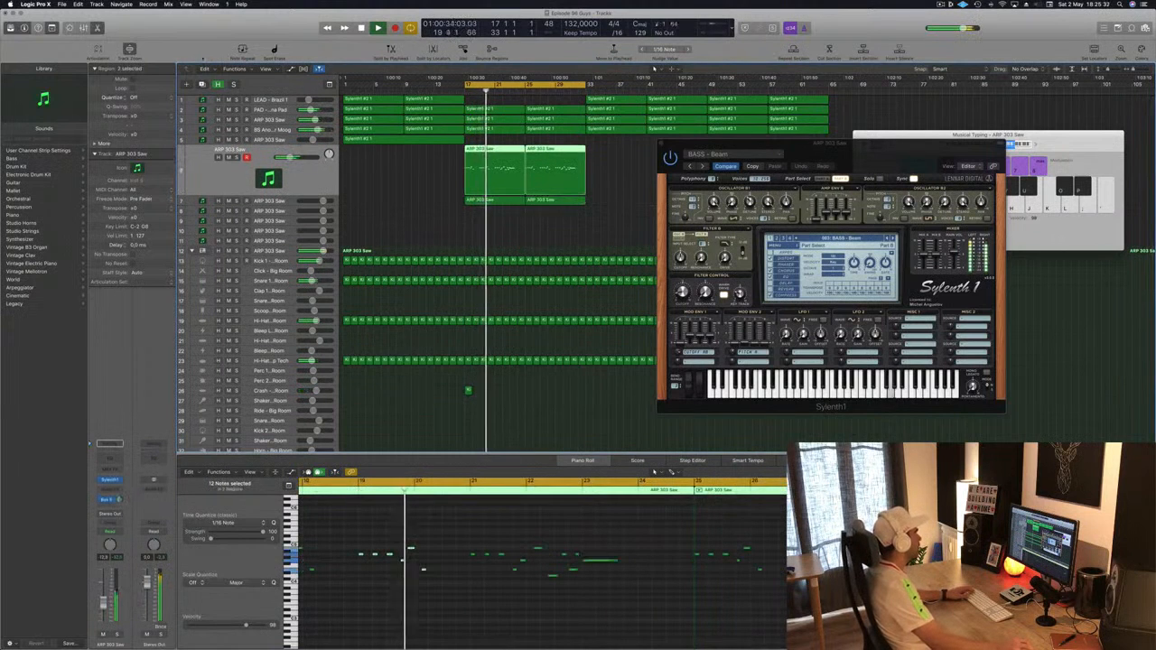
click(203, 85)
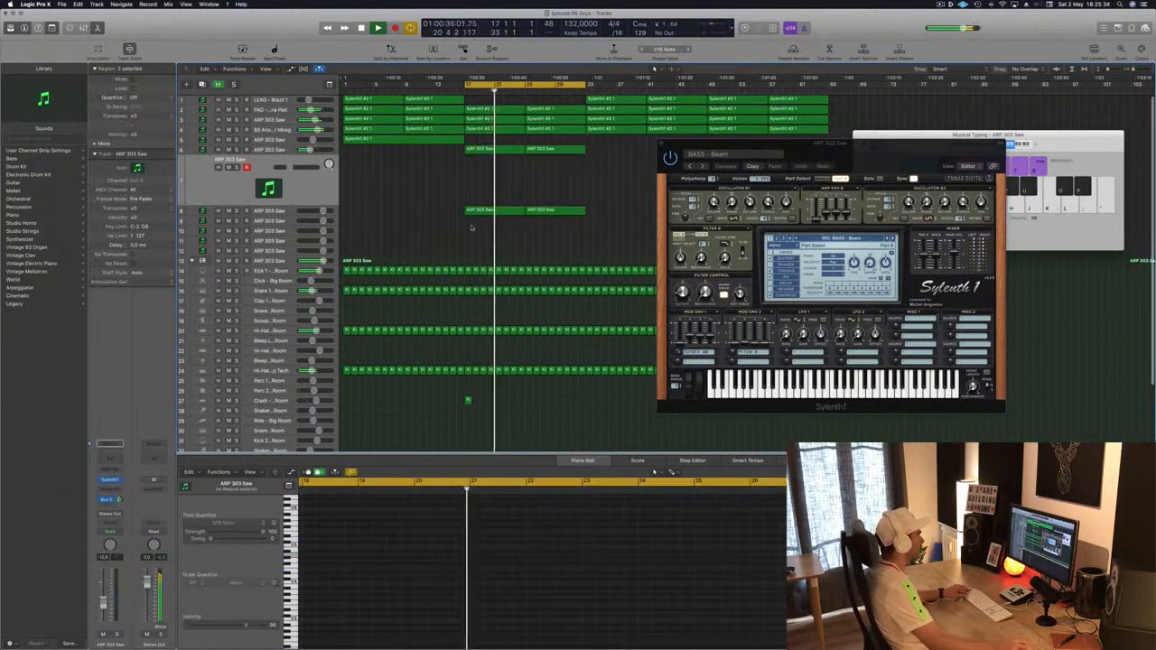
drag(471, 228, 612, 202)
drag(511, 209, 515, 188)
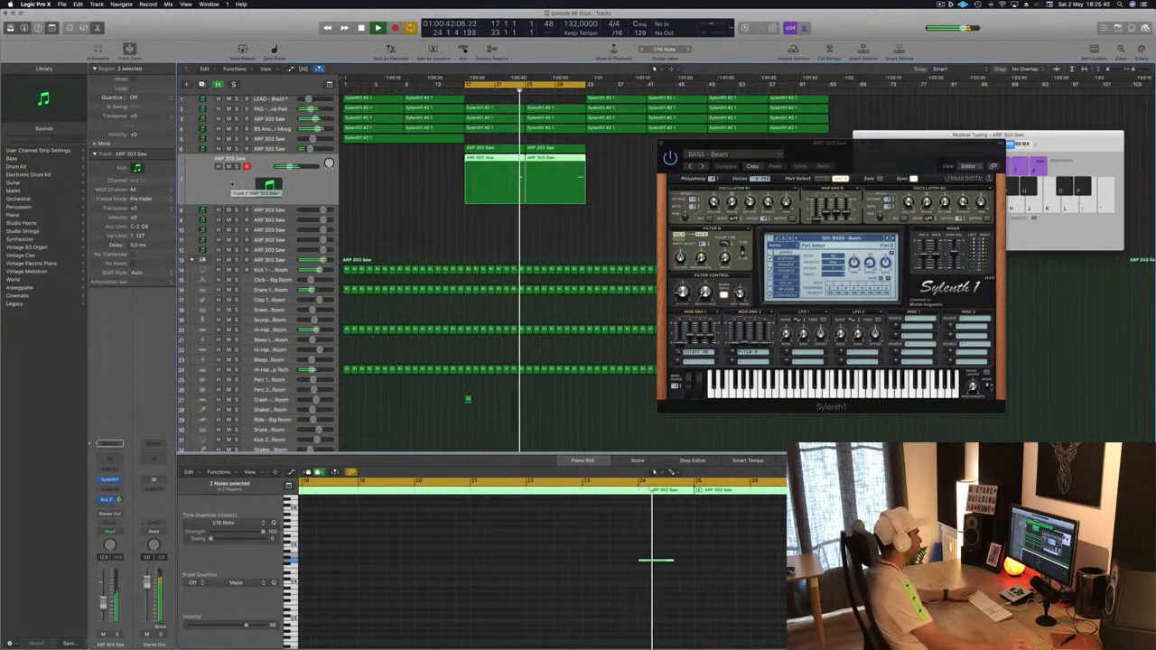
Open Sylenth1 on the duplicated track and load the preset "PAD - Back In Time"
click(109, 480)
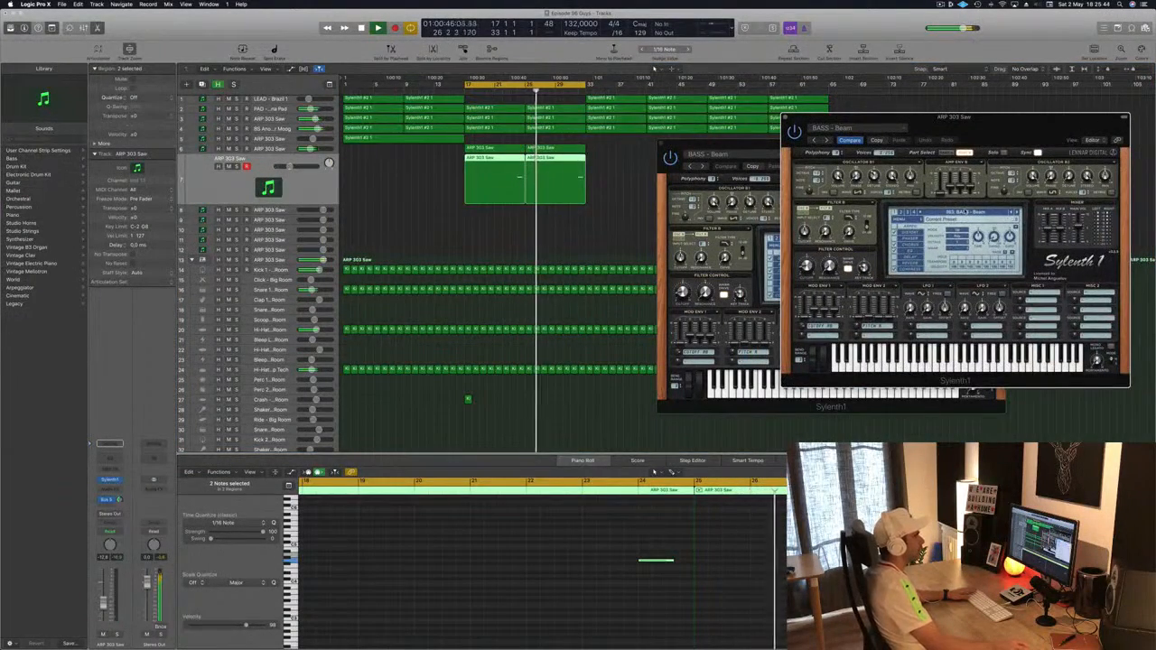
click(965, 212)
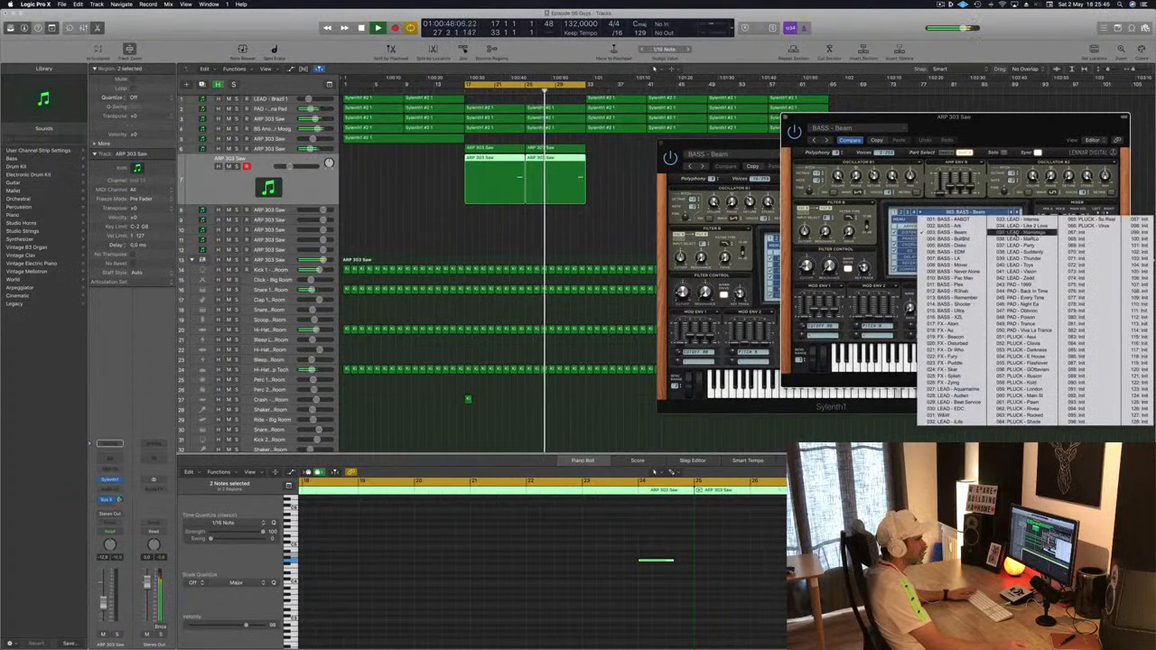
click(1019, 292)
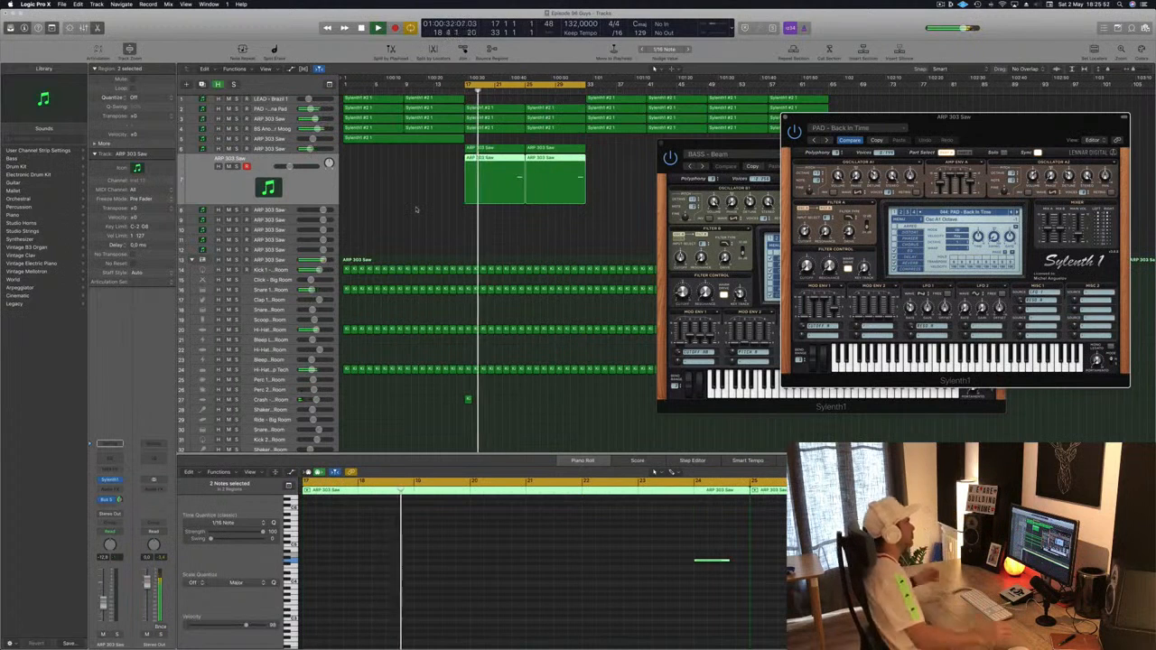
Raise the volume fader of the pad track and reposition its synth window during playback
key(super+k)
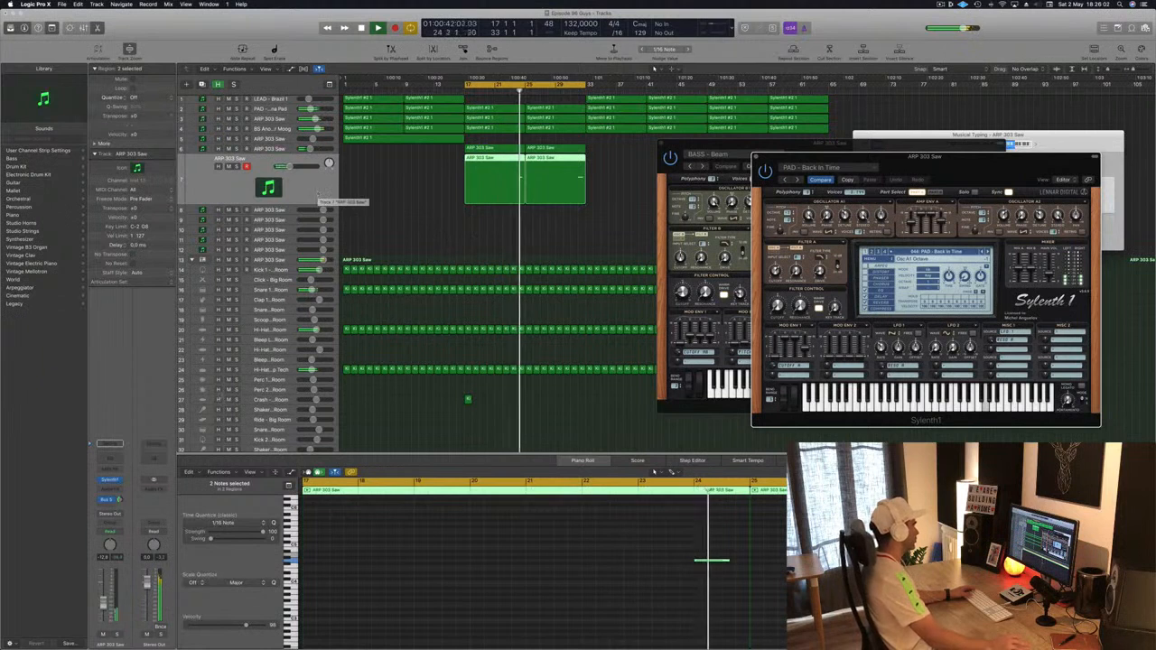
drag(102, 600, 101, 587)
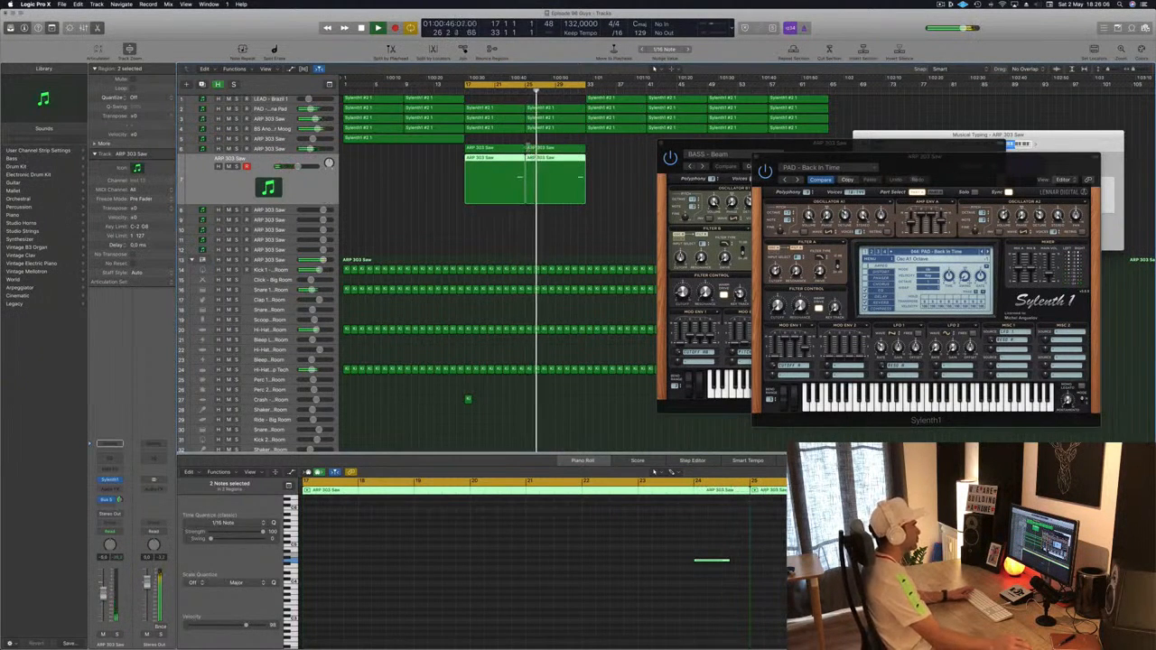
drag(944, 160, 890, 168)
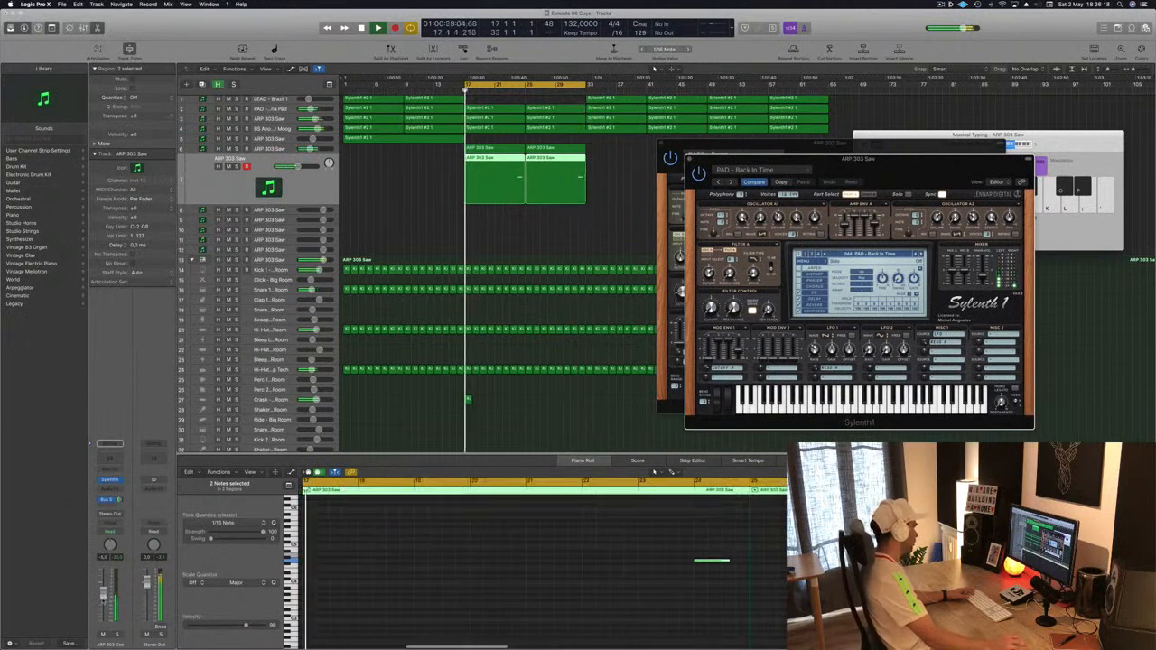
Select both long pad notes and transpose them down an octave and one further semitone
click(534, 561)
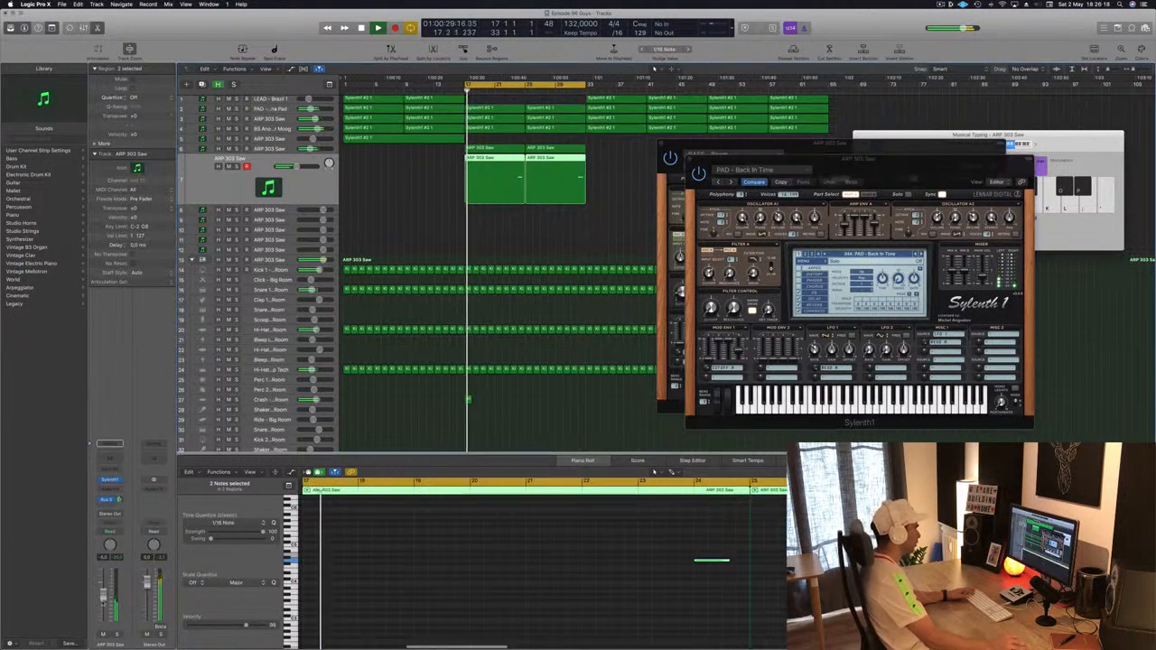
click(656, 646)
key(super+a)
key(alt+shift+Down)
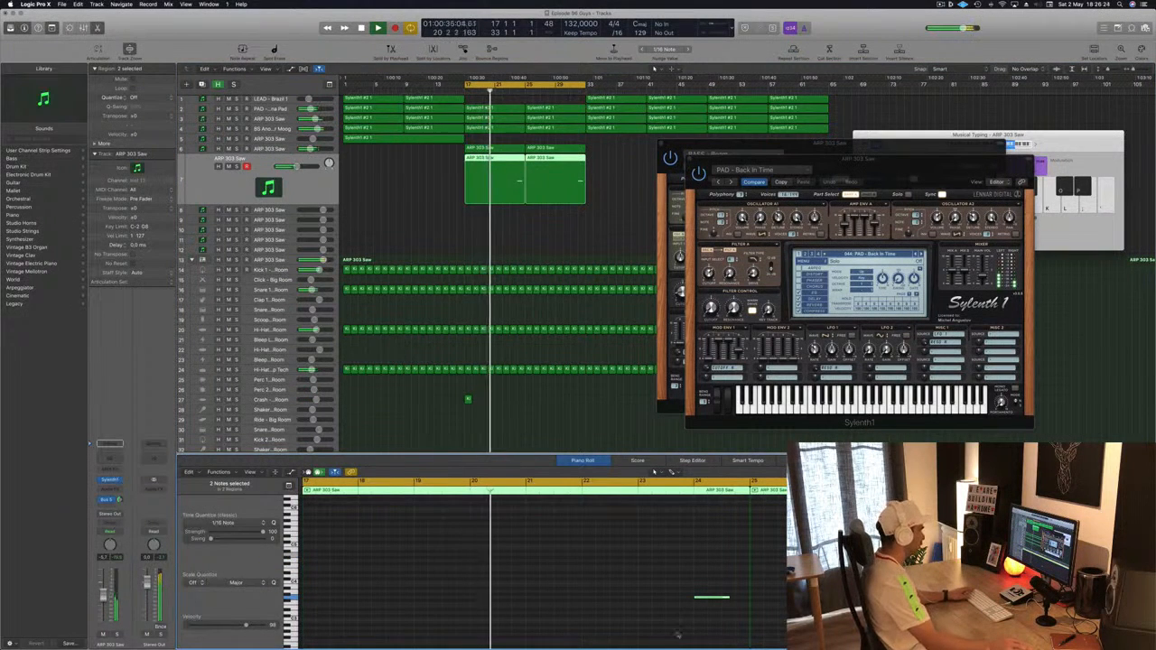
key(alt+Down)
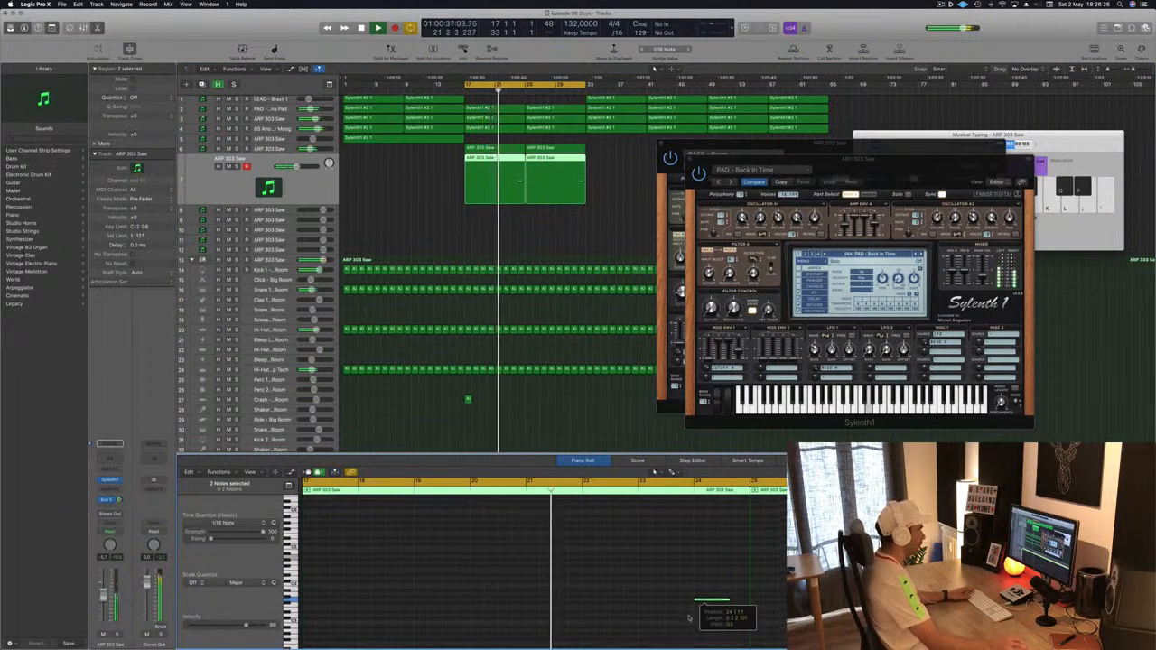
click(433, 248)
click(318, 191)
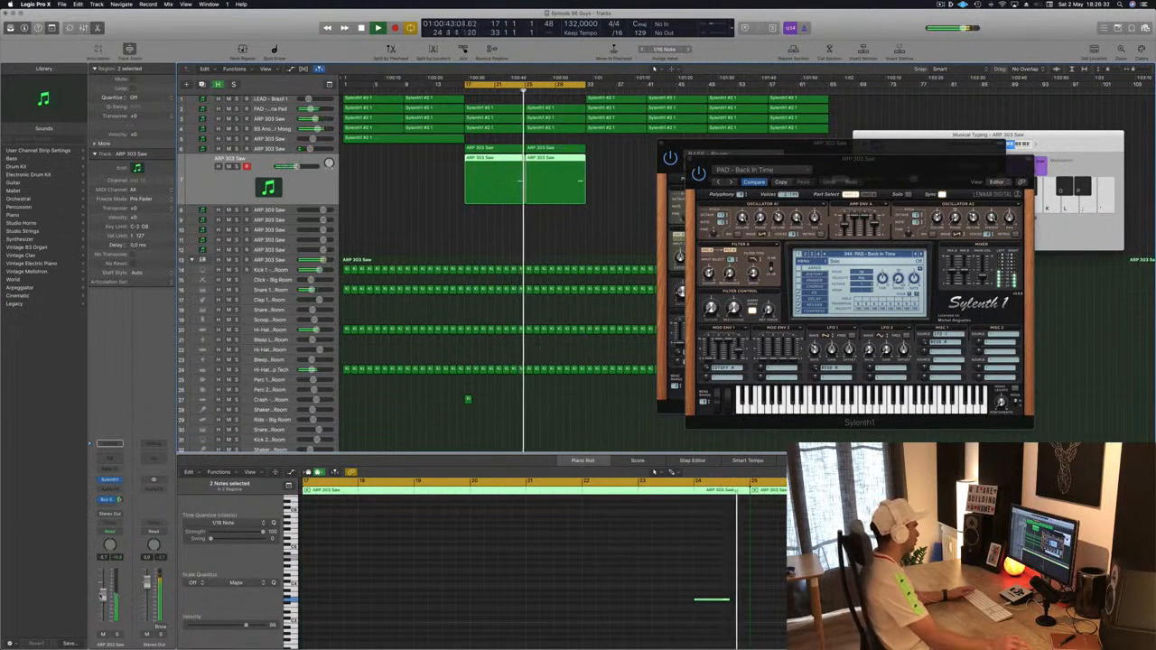
Audition successive Sylenth1 presets from "PAD - Every Time" up to "PAD - Trance" on the long notes, and keep the Trance pad loaded
click(921, 255)
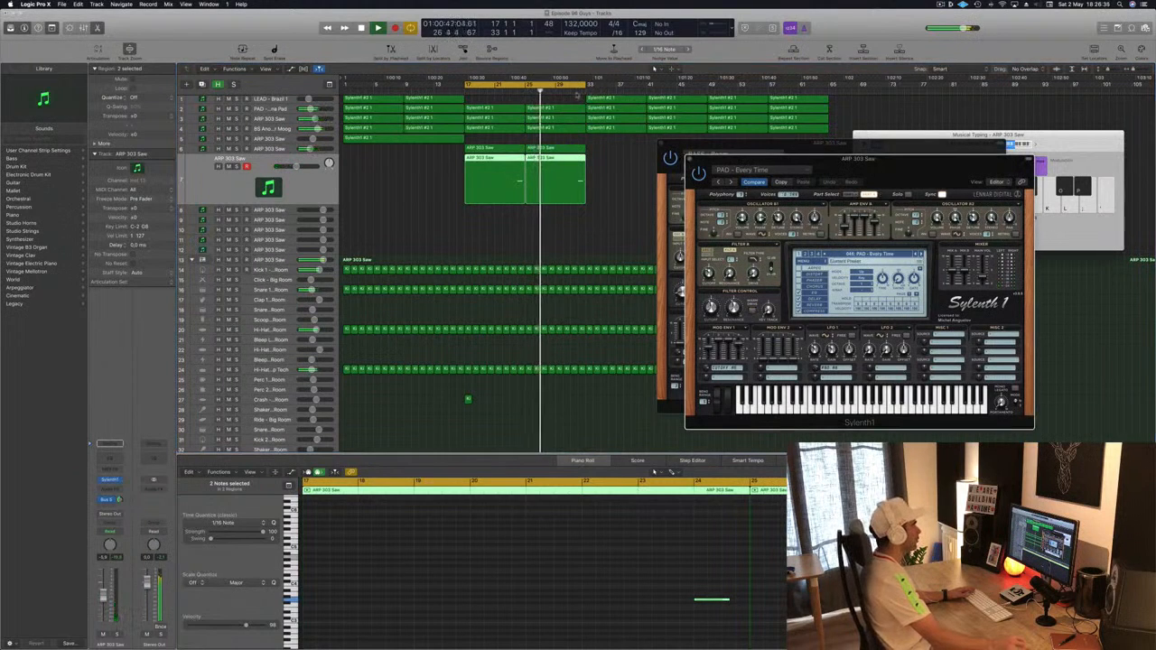
click(573, 91)
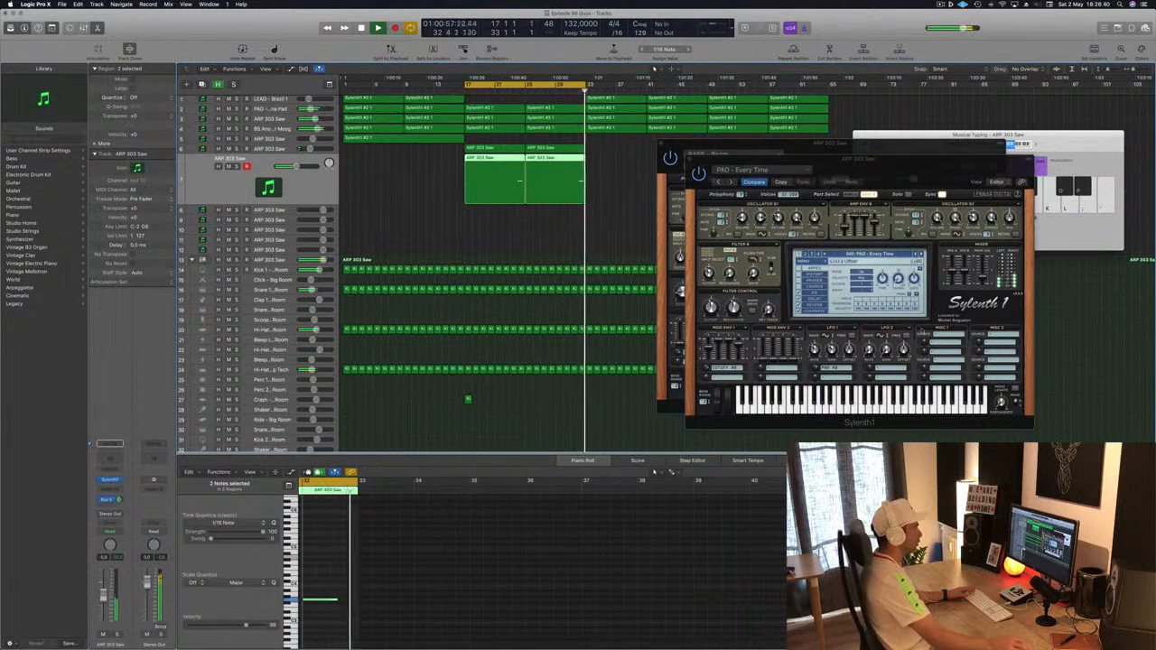
click(730, 182)
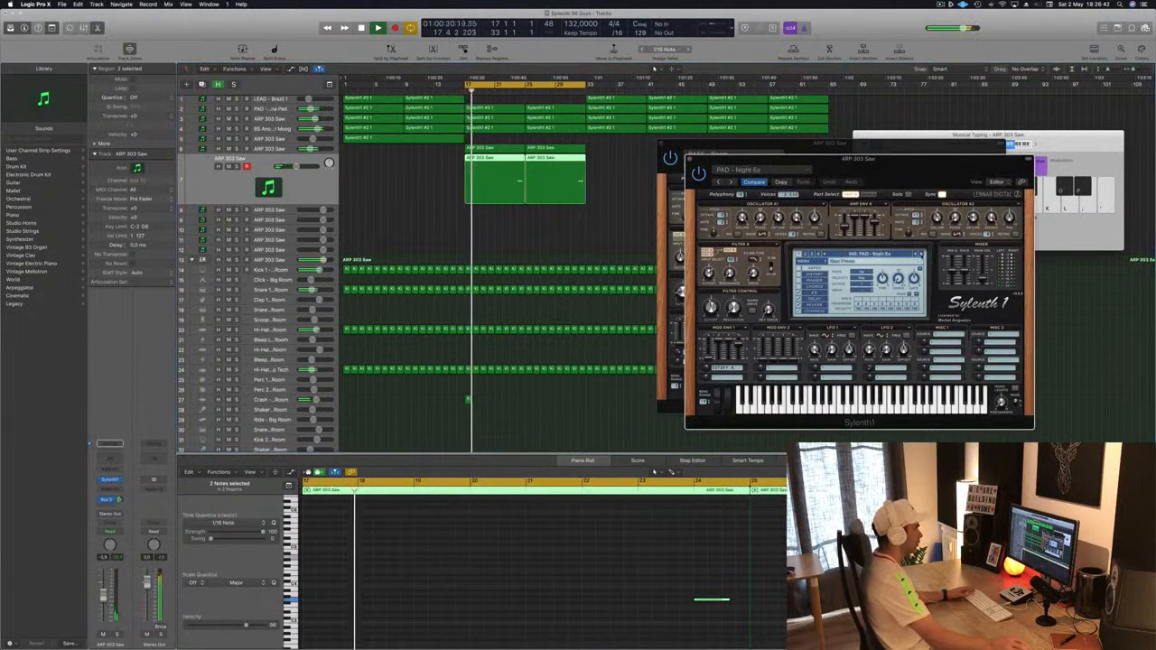
click(519, 92)
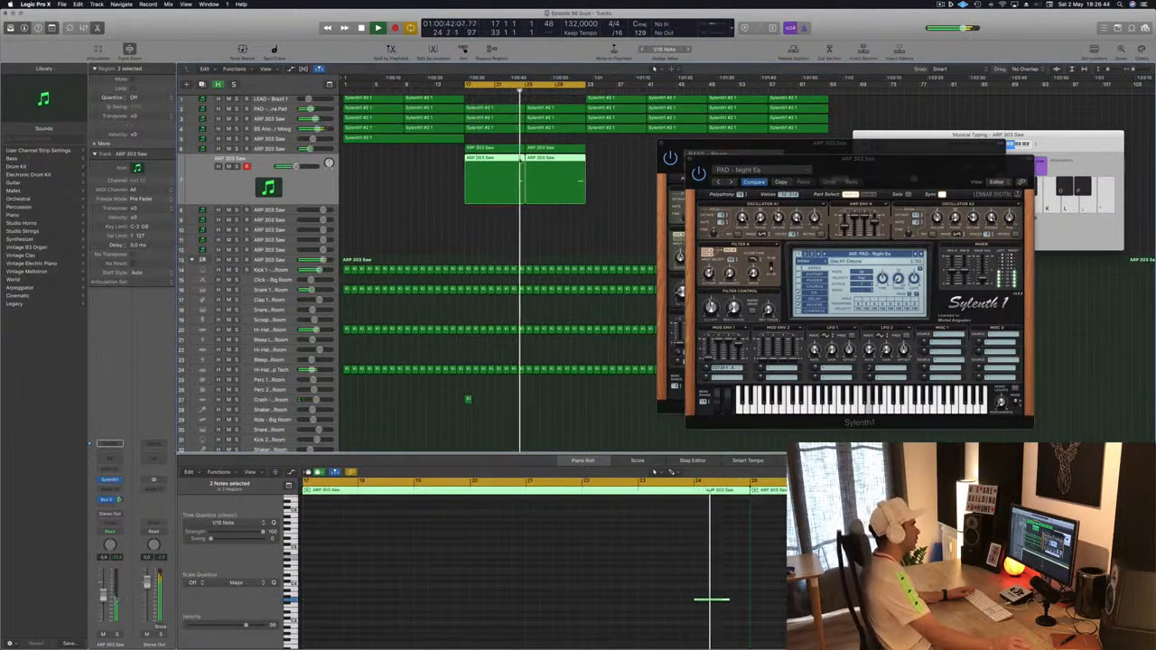
click(922, 255)
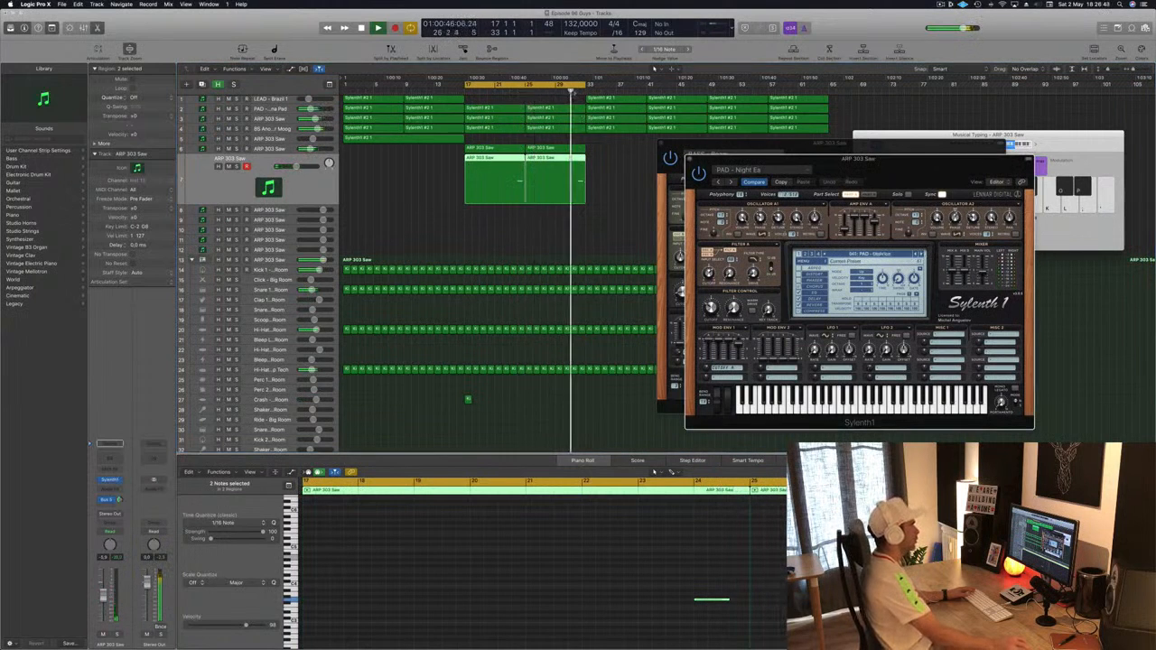
click(571, 92)
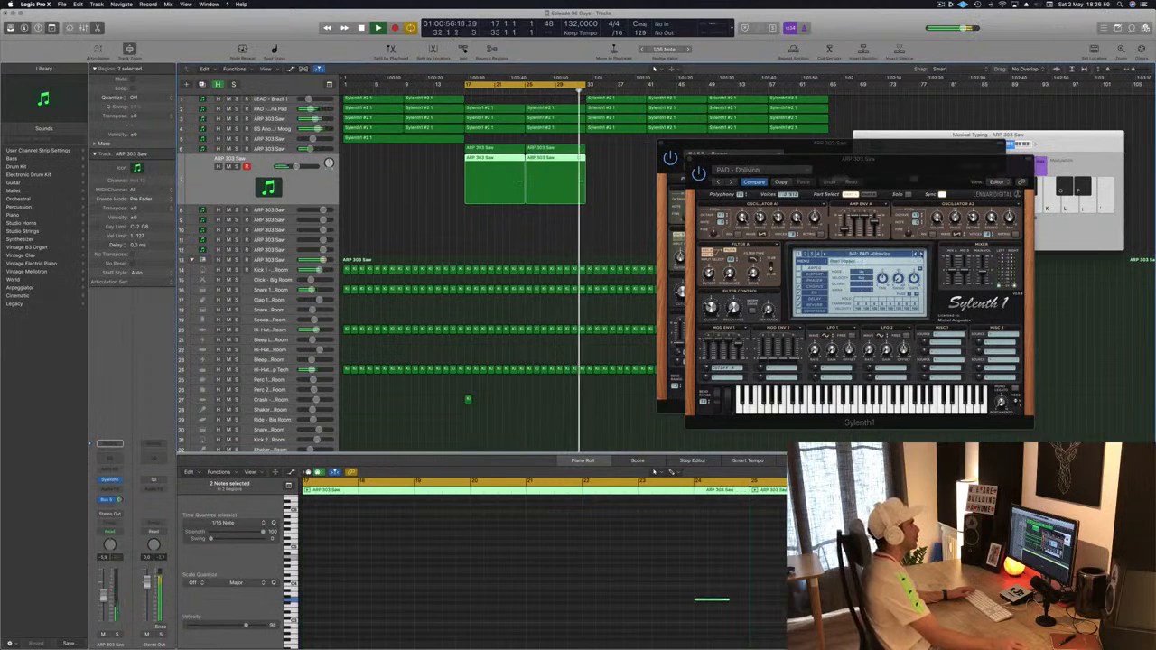
click(752, 309)
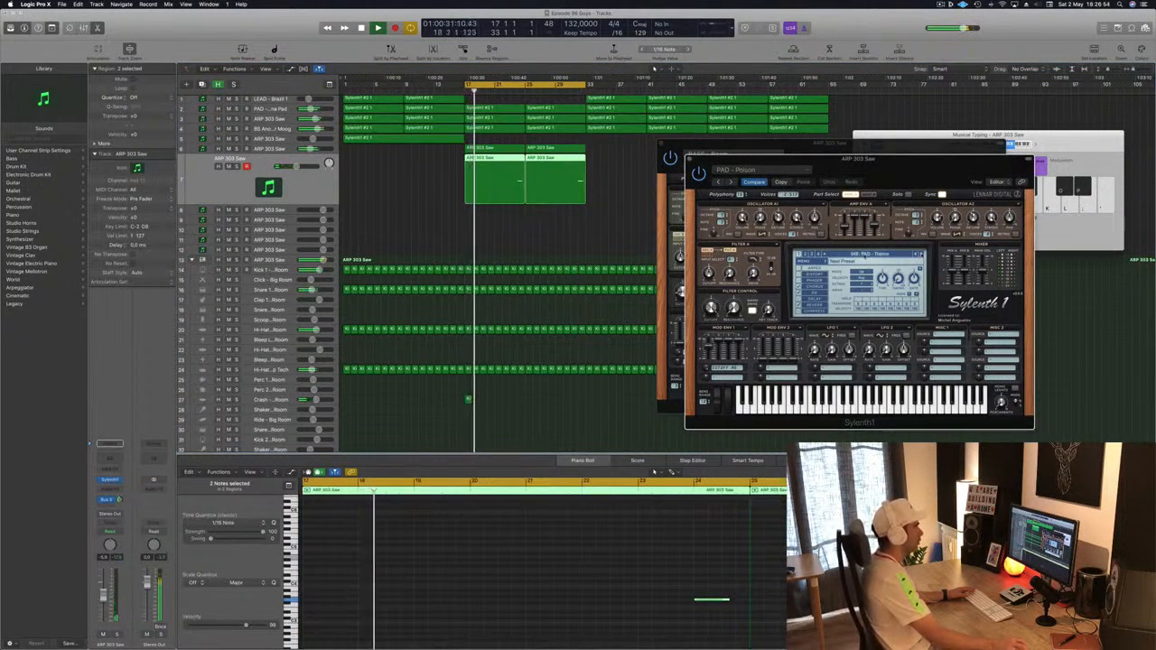
click(577, 91)
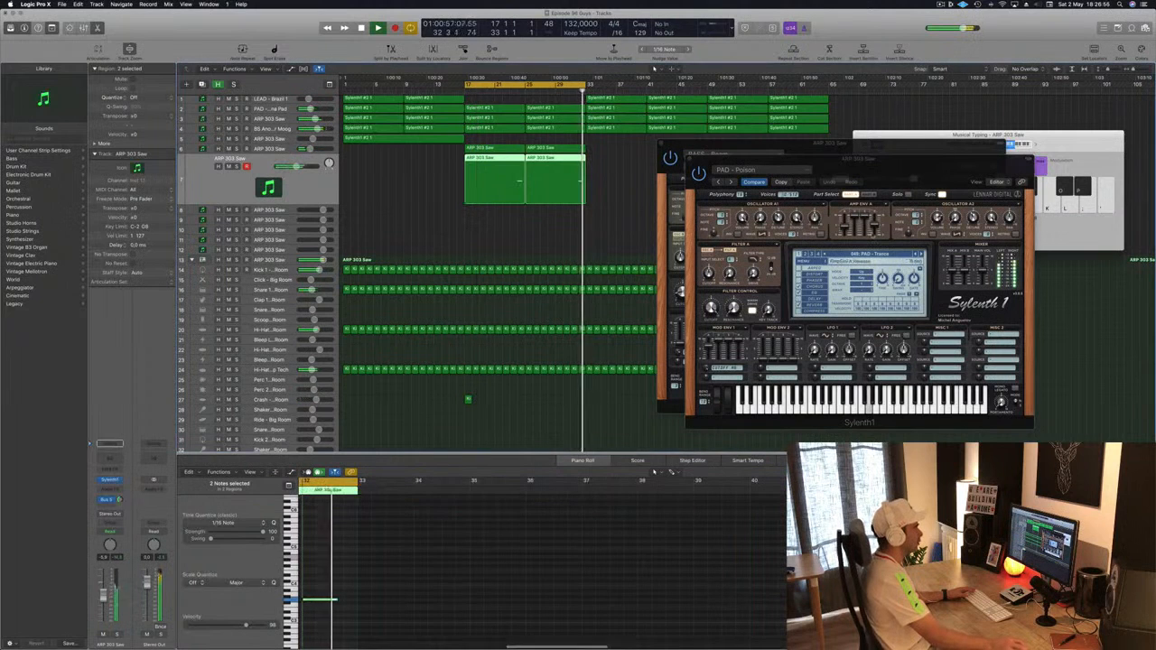
Adjust the filter cutoff of the Trance pad and play the long note from just before bar 24
drag(710, 308, 720, 345)
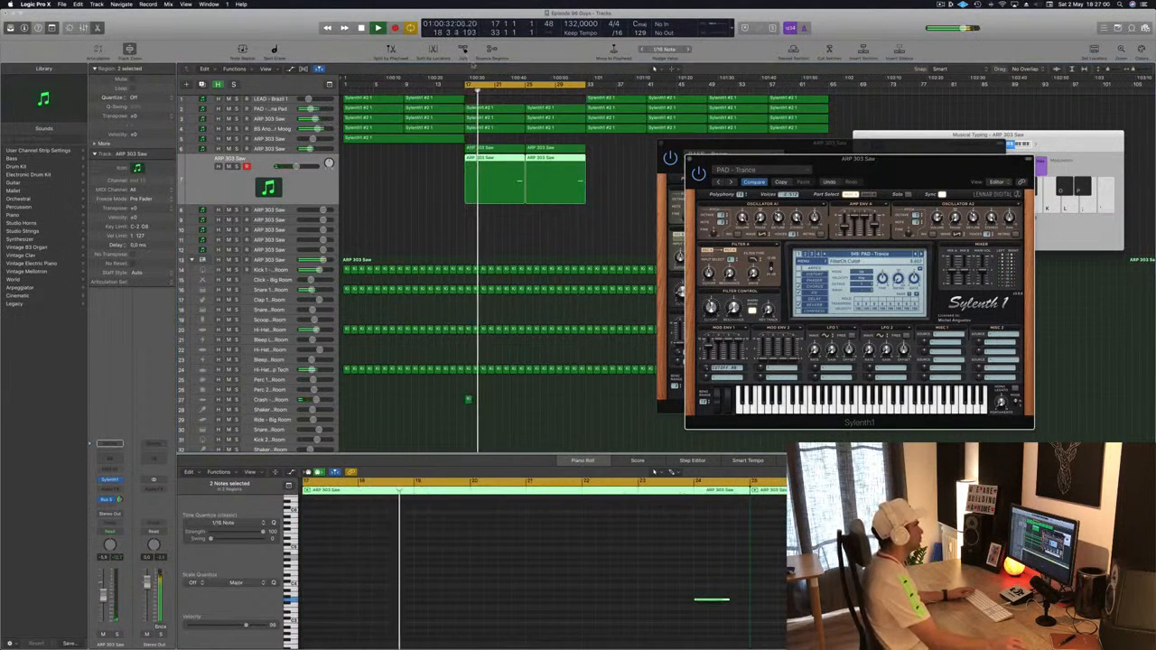
click(513, 91)
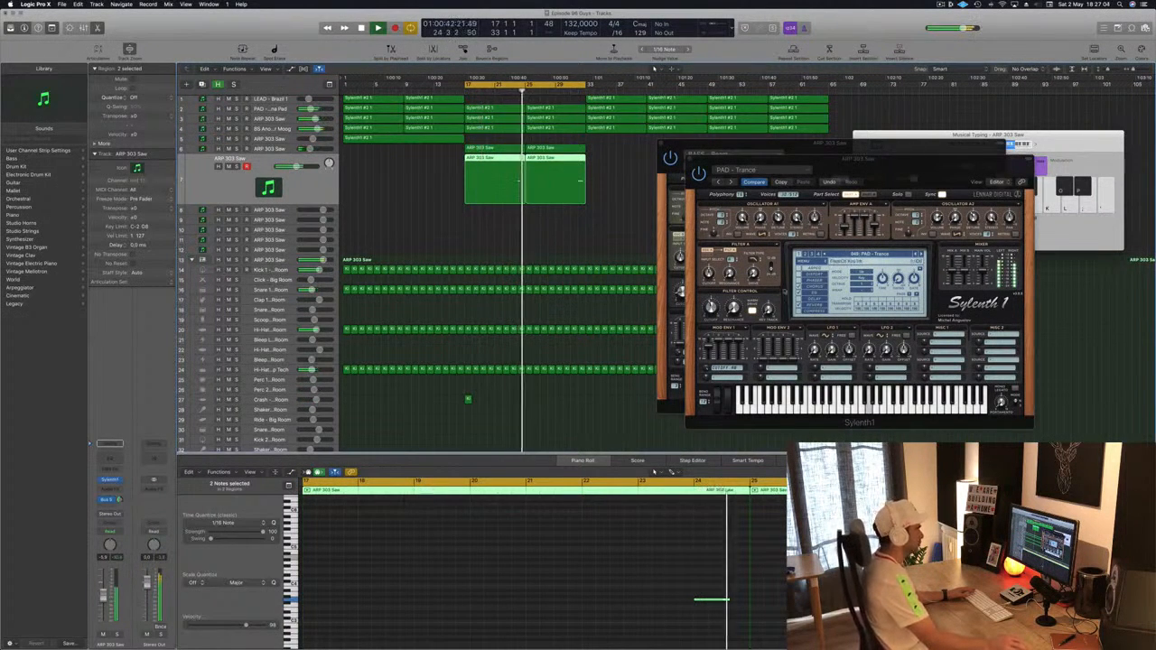
Audition further Sylenth1 presets on the long pad notes, leave "PLUCK - Clavia" loaded, and close that synth window
click(708, 304)
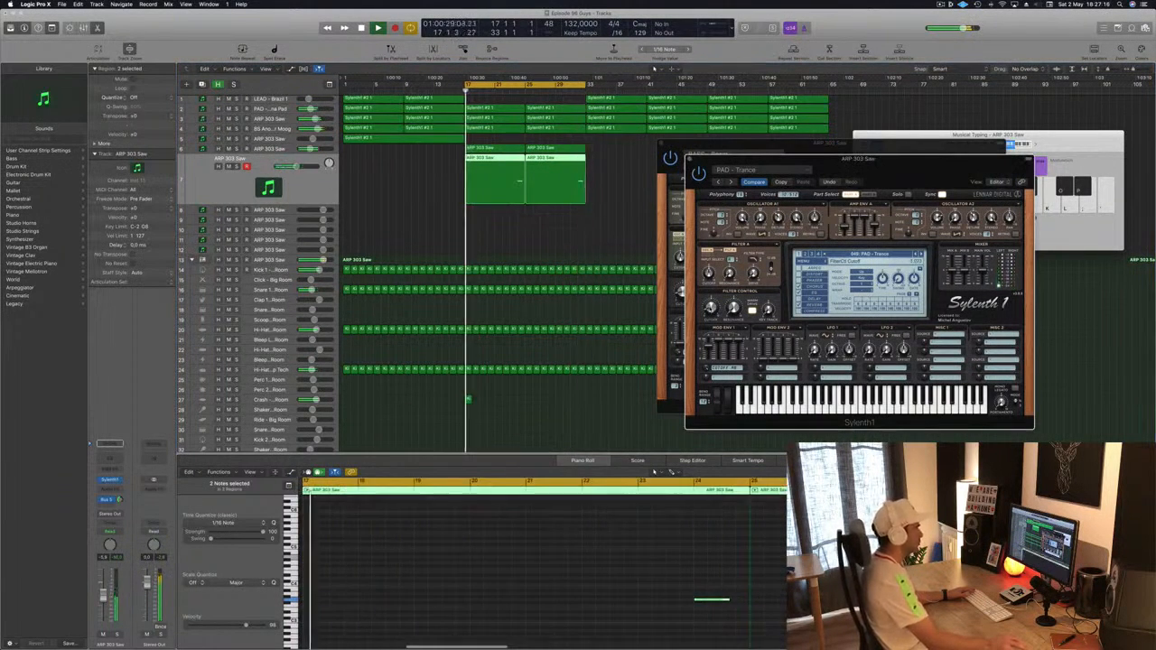
click(922, 255)
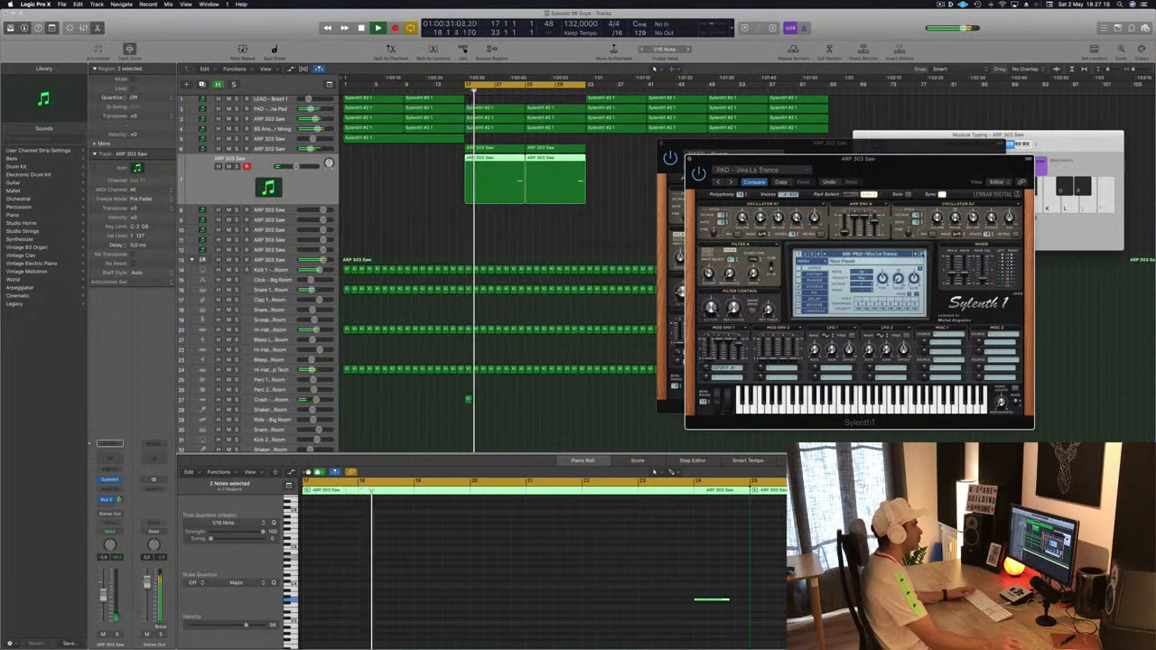
click(922, 255)
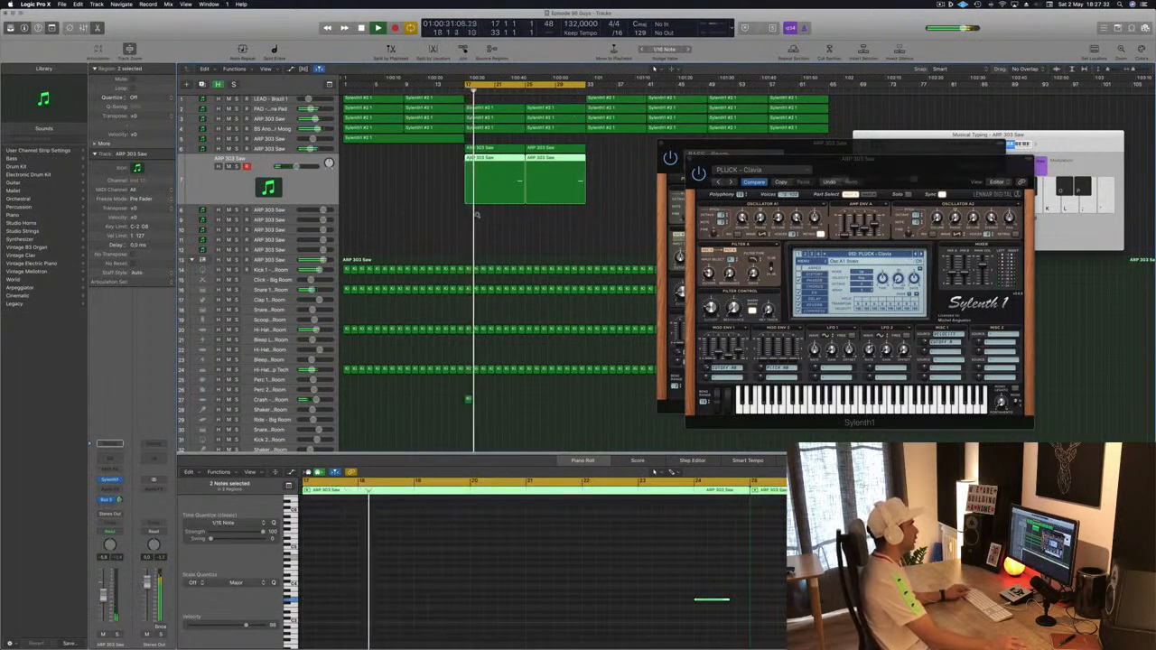
scroll(476, 215, down, 2)
drag(836, 159, 959, 156)
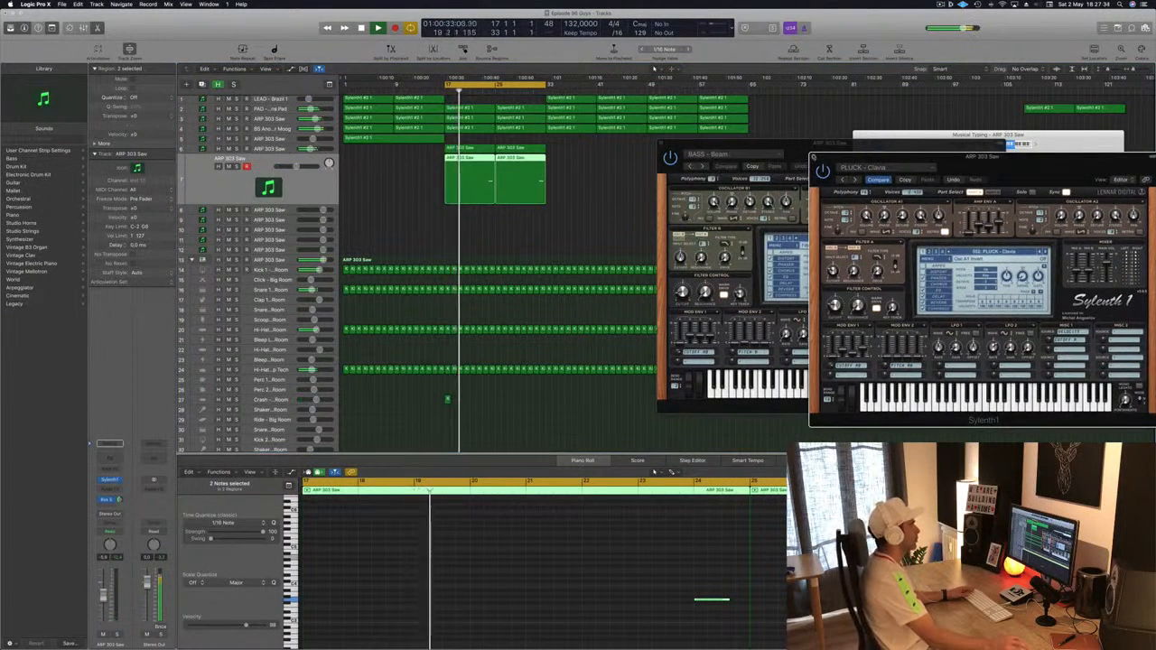
click(814, 158)
Move the "BASS - Beam" synth window aside and review the two layered tracks from bar 17 during playback
click(940, 5)
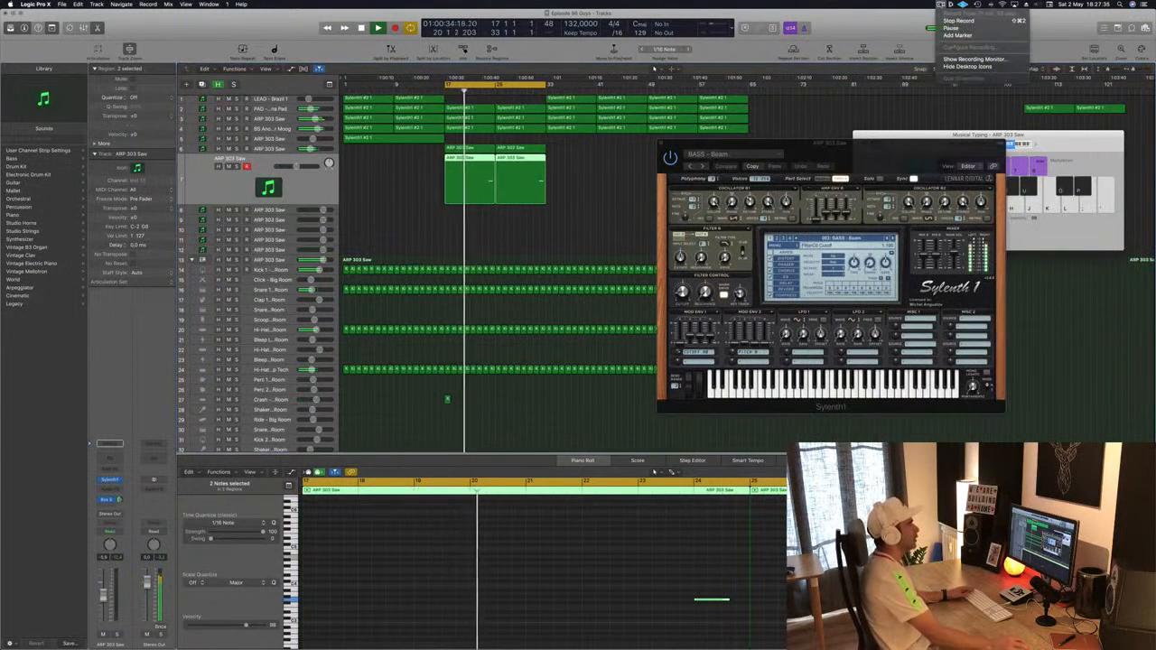
click(886, 24)
drag(834, 148, 913, 159)
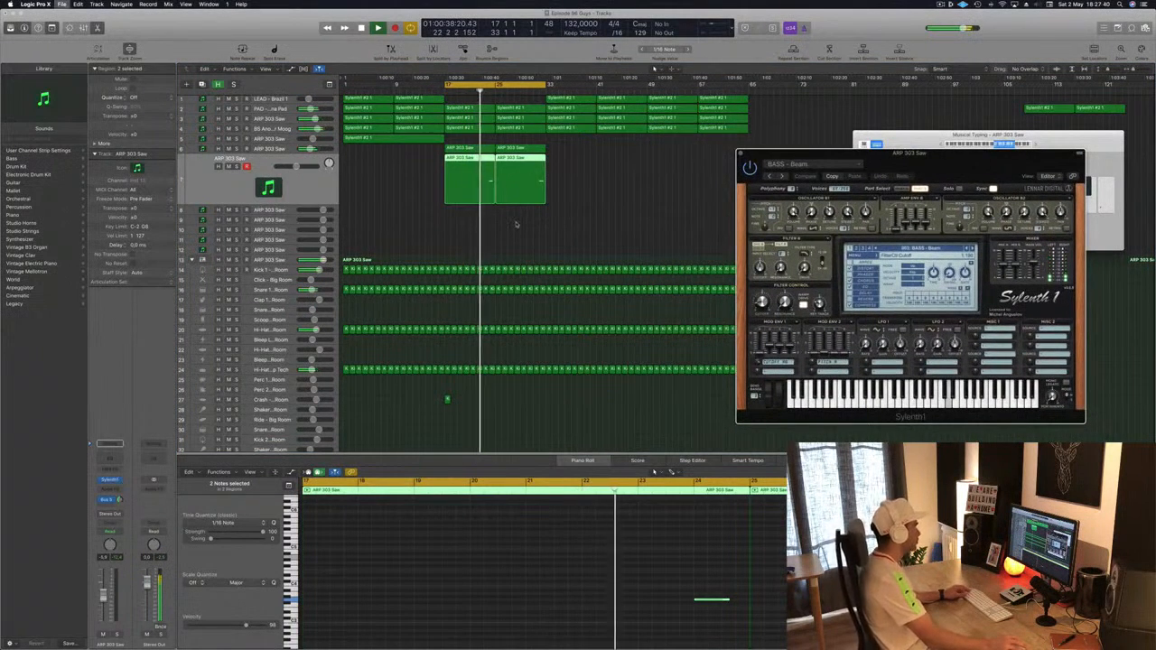
key(super+Up)
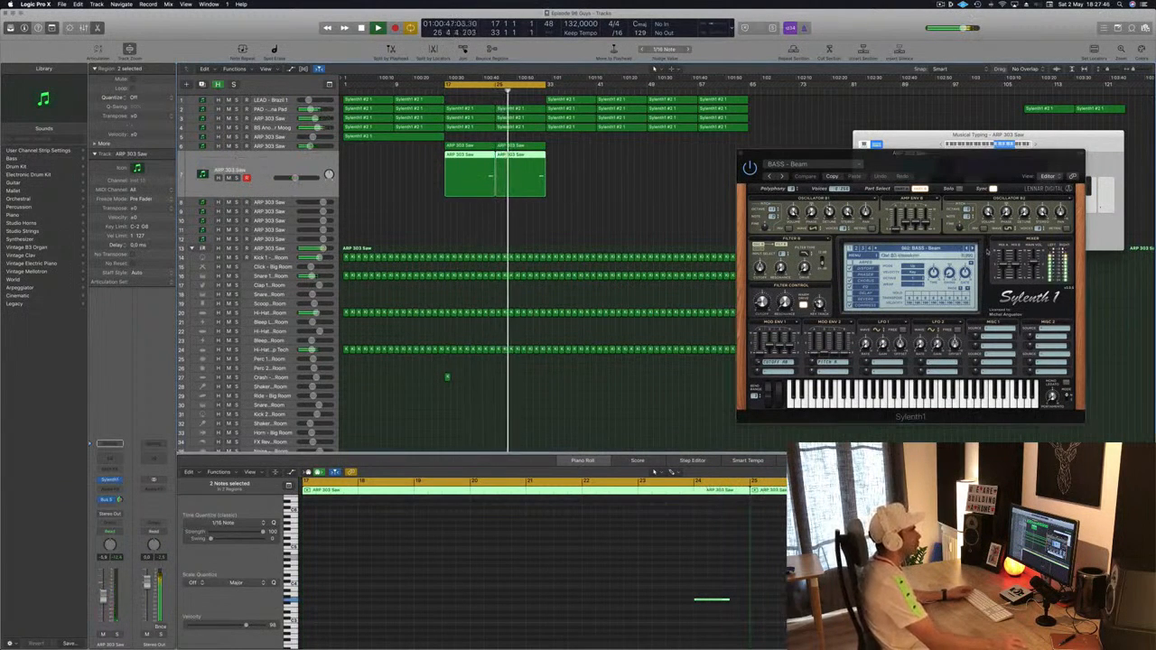
click(397, 187)
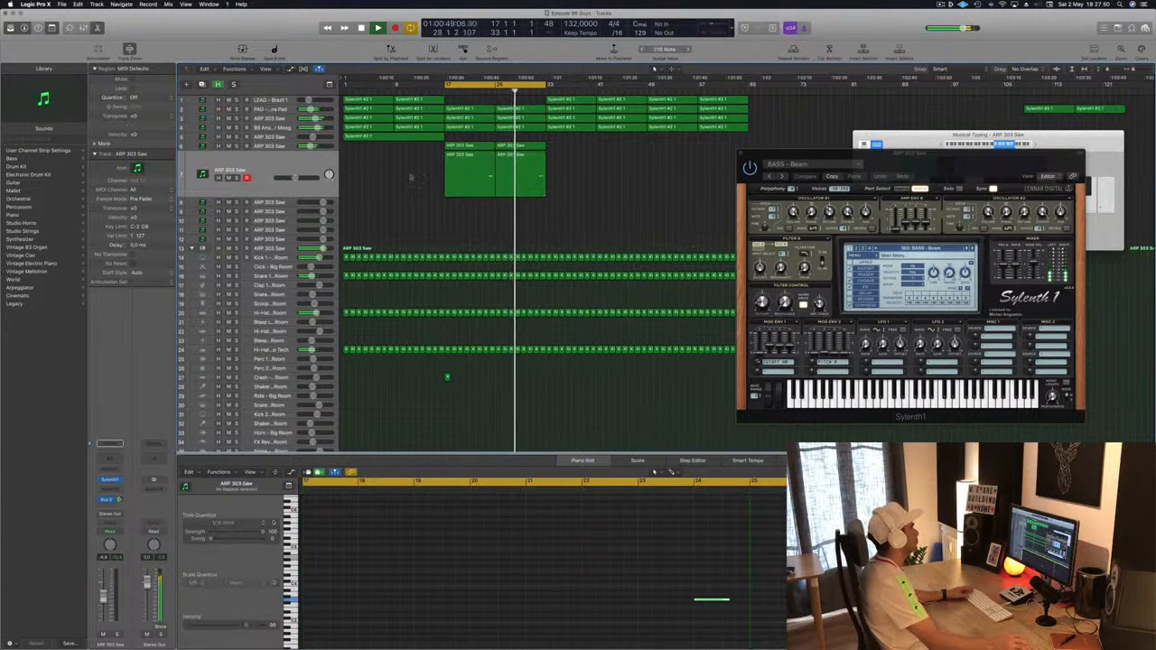
click(282, 147)
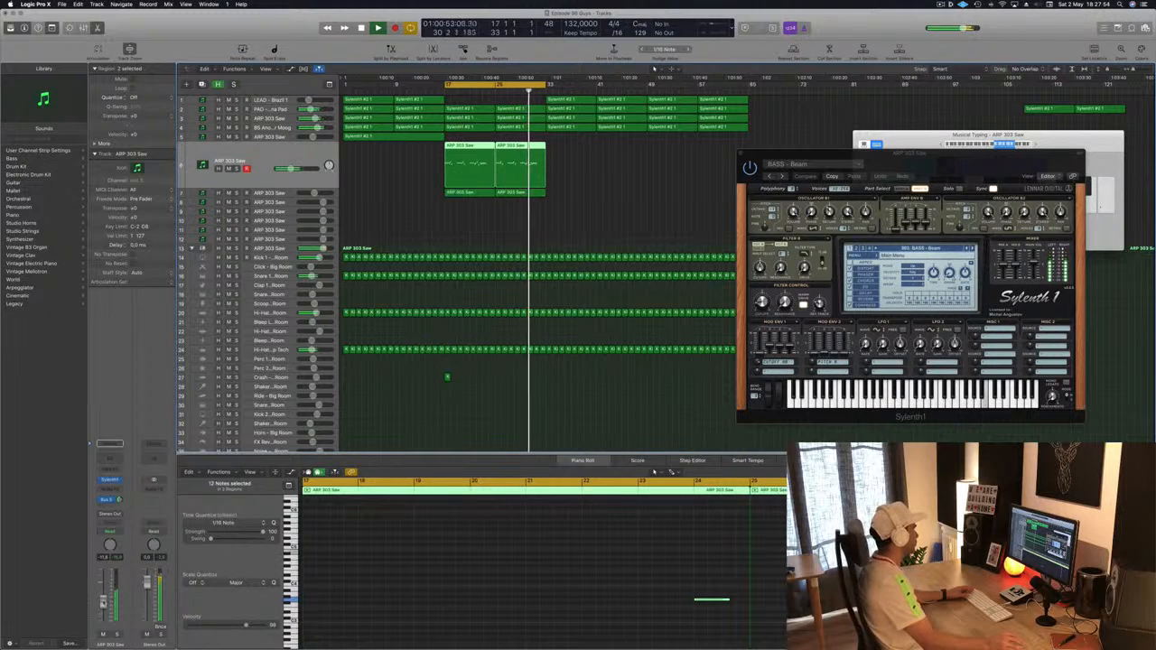
click(605, 198)
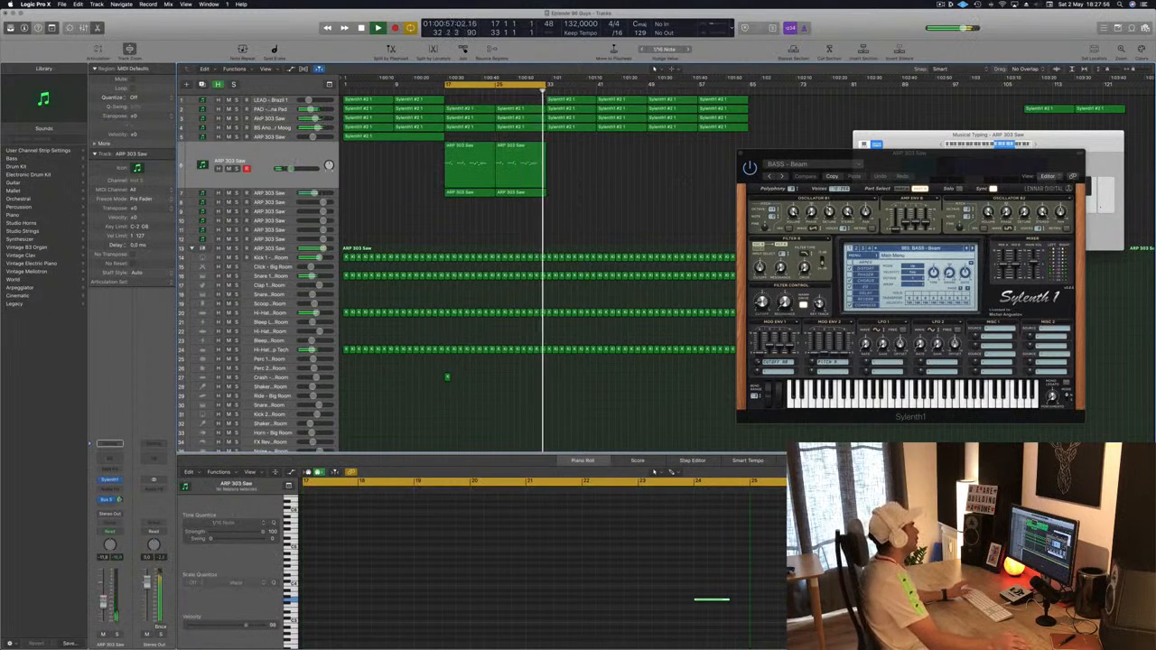
Select the "LEAD - Brazil 1" regions before bar 17 and open the track's Sylenth1 clear of those regions
click(271, 99)
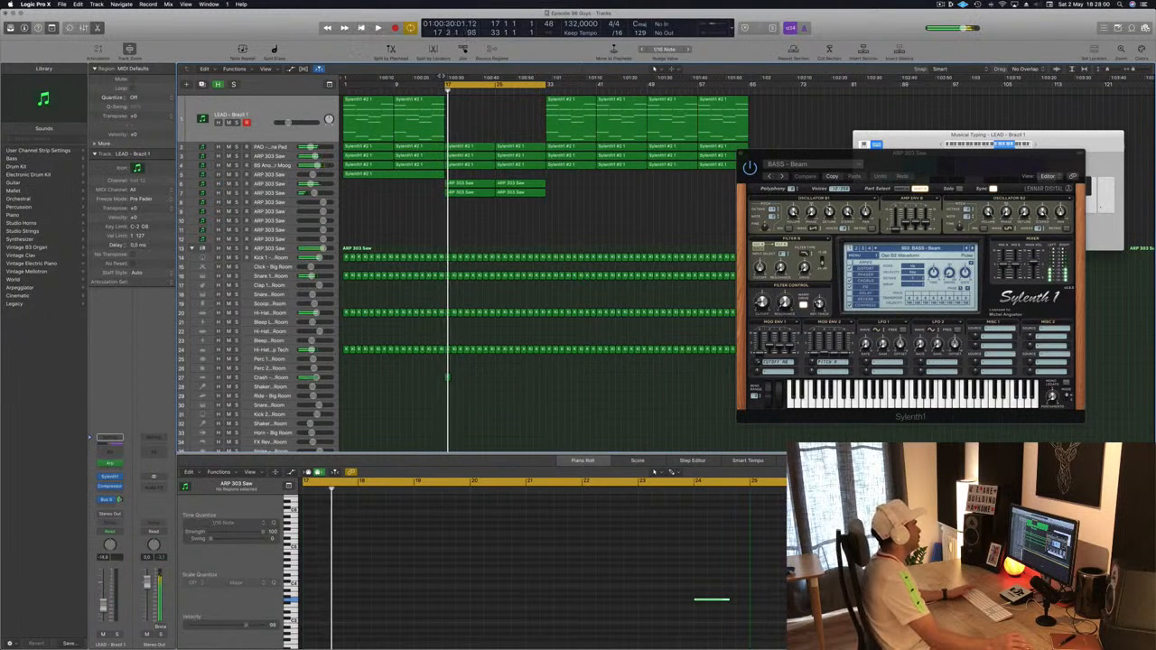
click(379, 118)
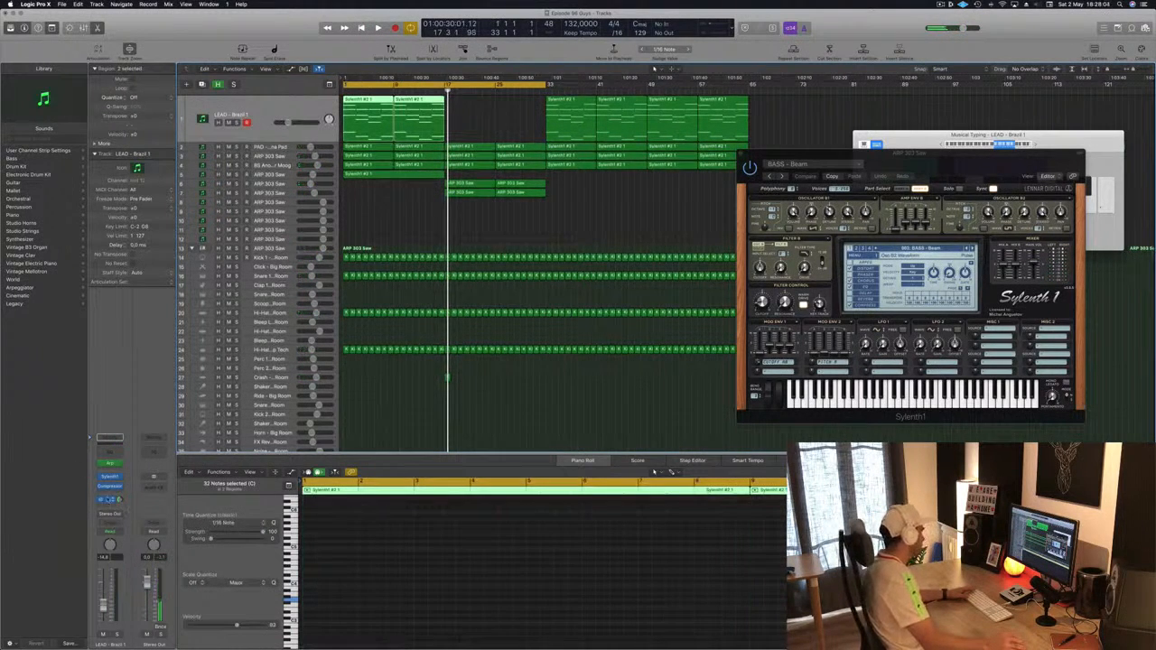
click(109, 476)
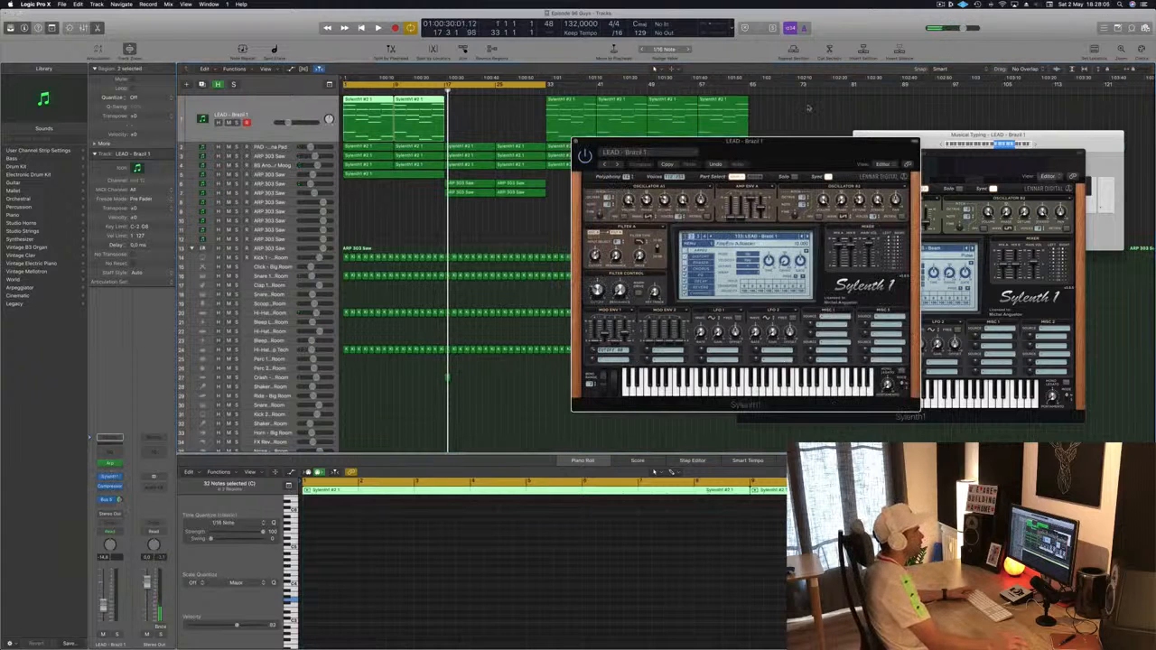
drag(768, 141, 884, 94)
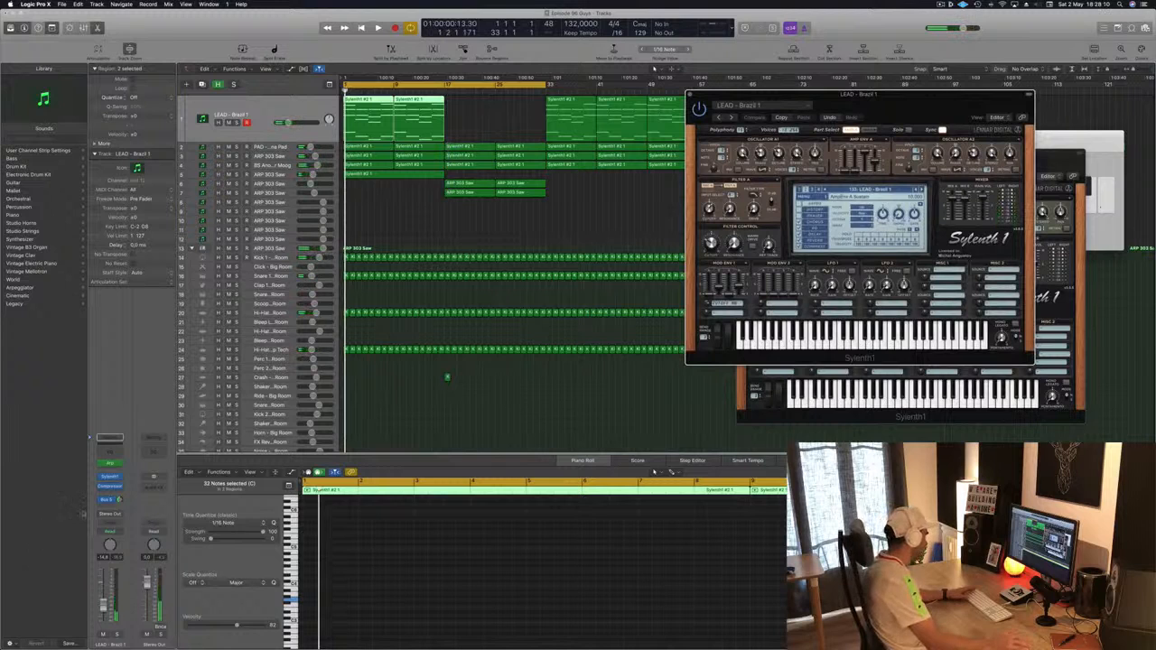
Set the lead track's automation mode to Touch and record a filter cutoff movement from bar 1
click(117, 534)
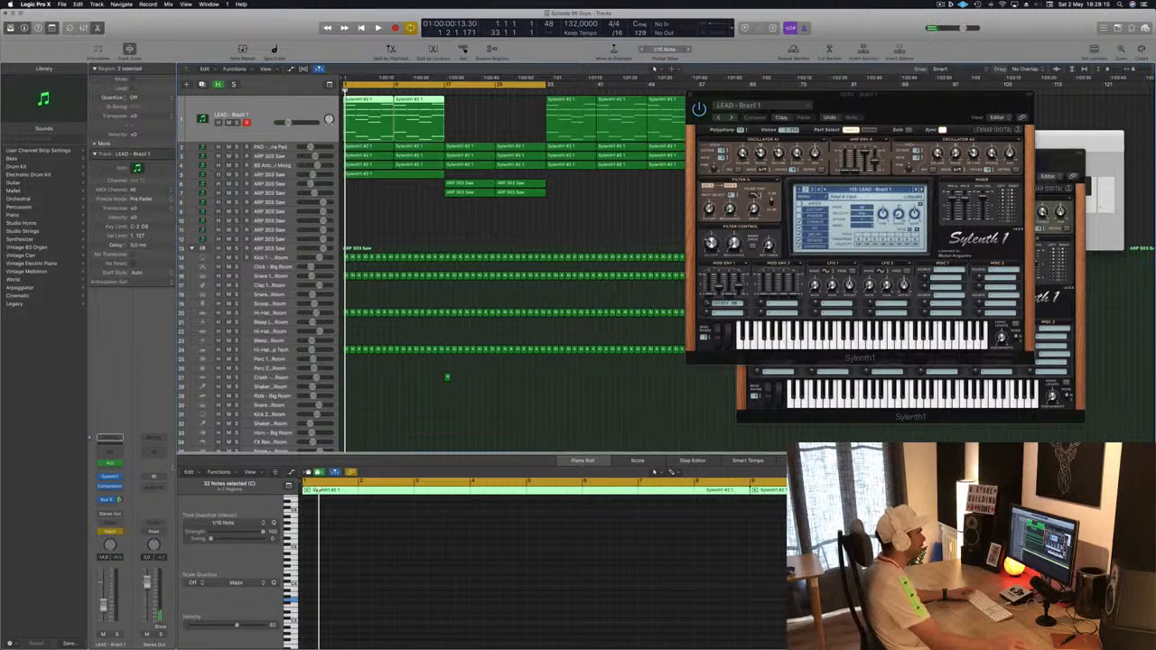
key(space)
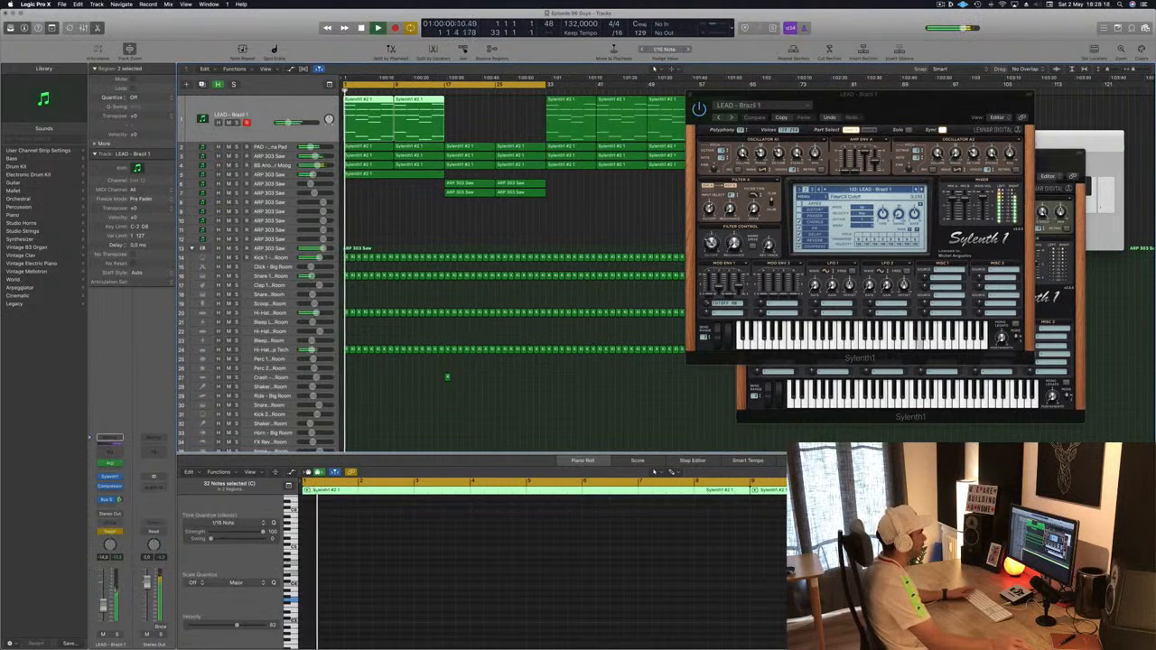
drag(712, 243, 711, 238)
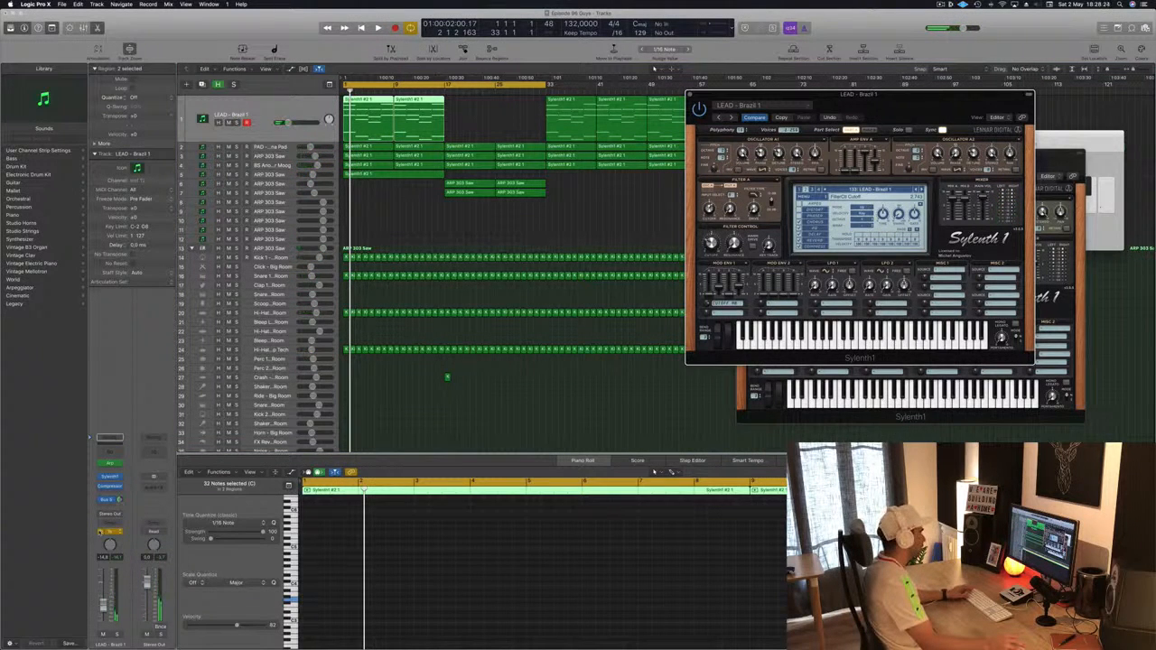
Show automation for the tracks and display the Sylenth1 FilterCtl Cutoff parameter on the lead track
click(267, 114)
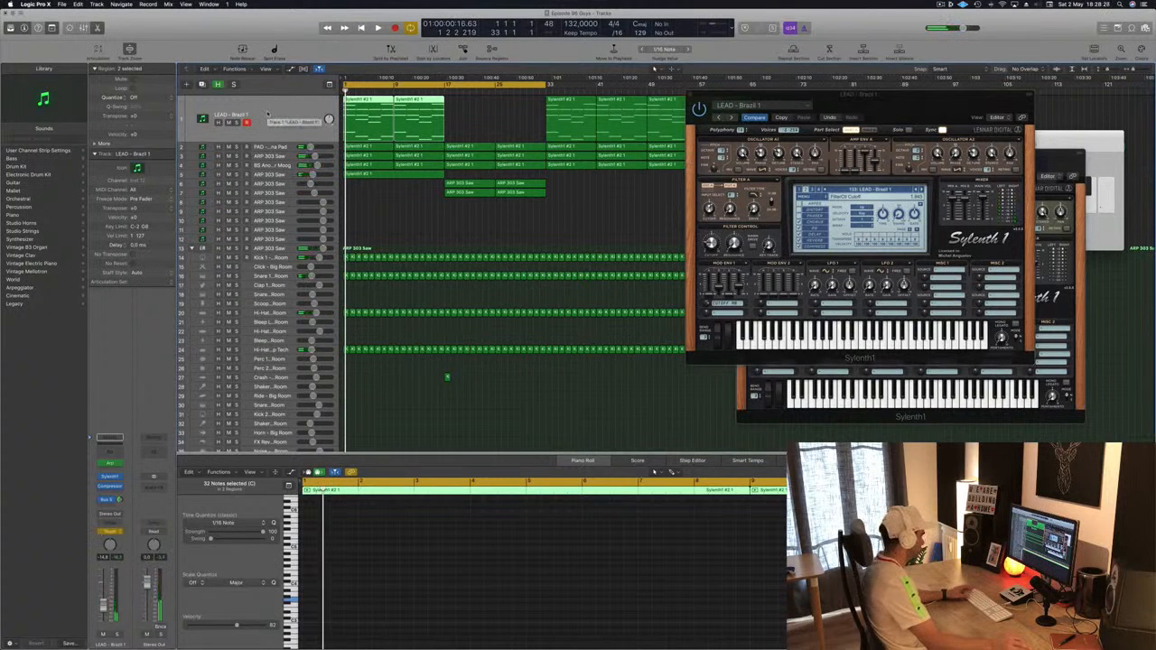
key(super+k)
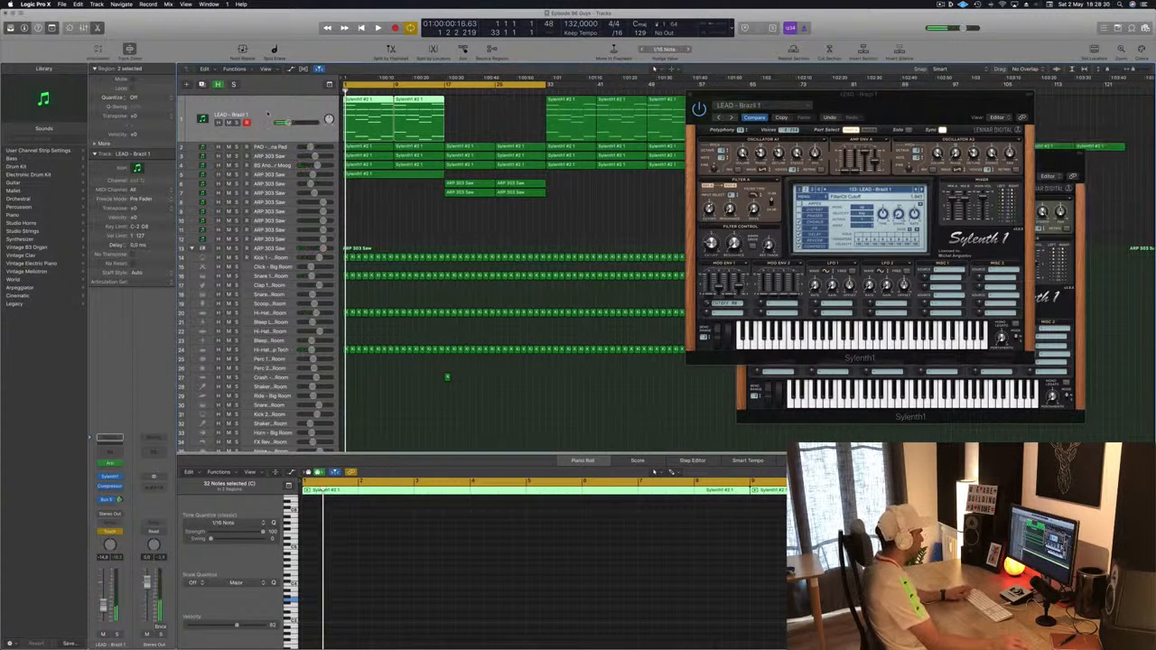
key(a)
click(257, 128)
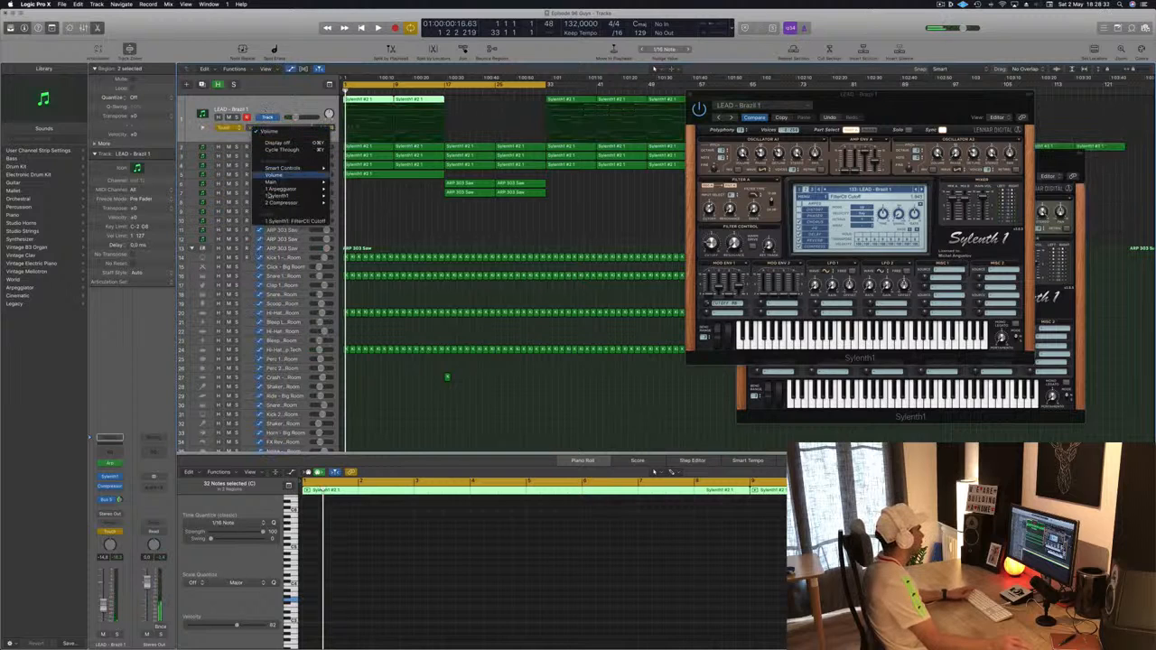
click(278, 221)
Shape a rising filter cutoff curve on the lead with points at bars 1, 9 and 17, and set its automation mode to Read
click(367, 134)
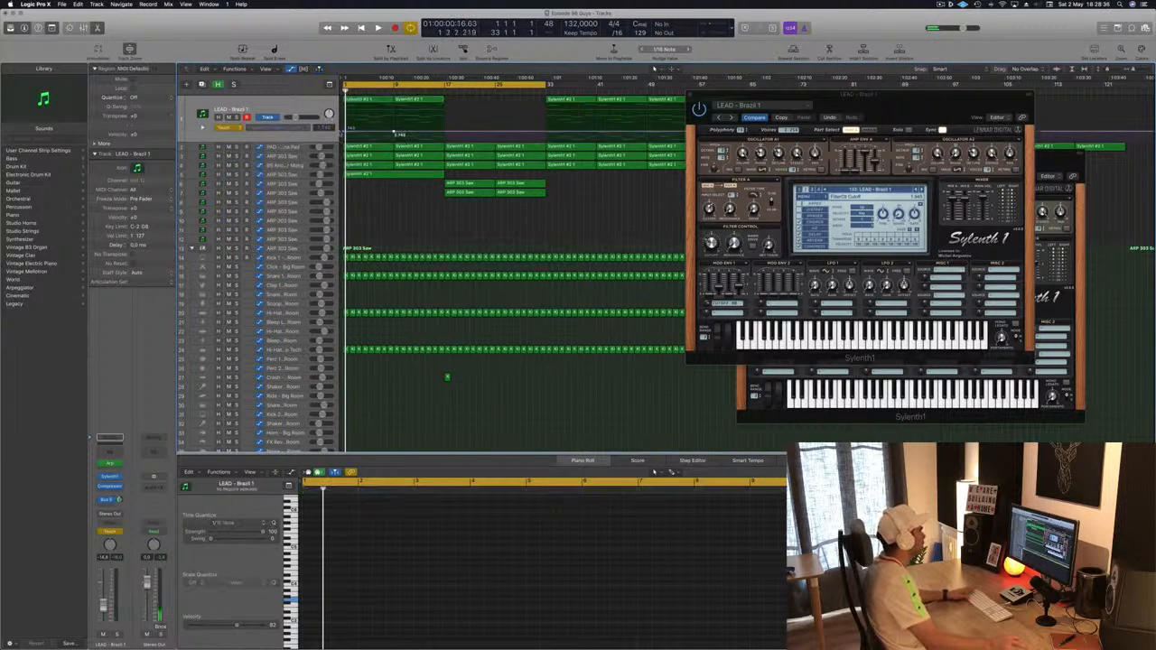
drag(343, 132, 343, 138)
key(space)
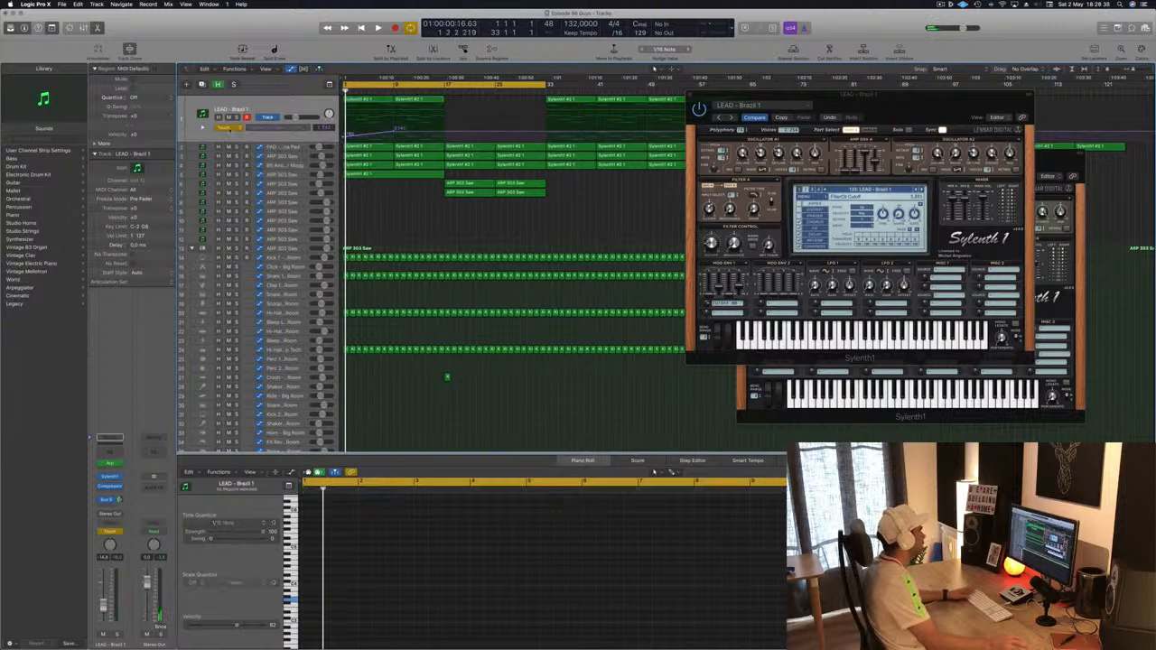
click(224, 121)
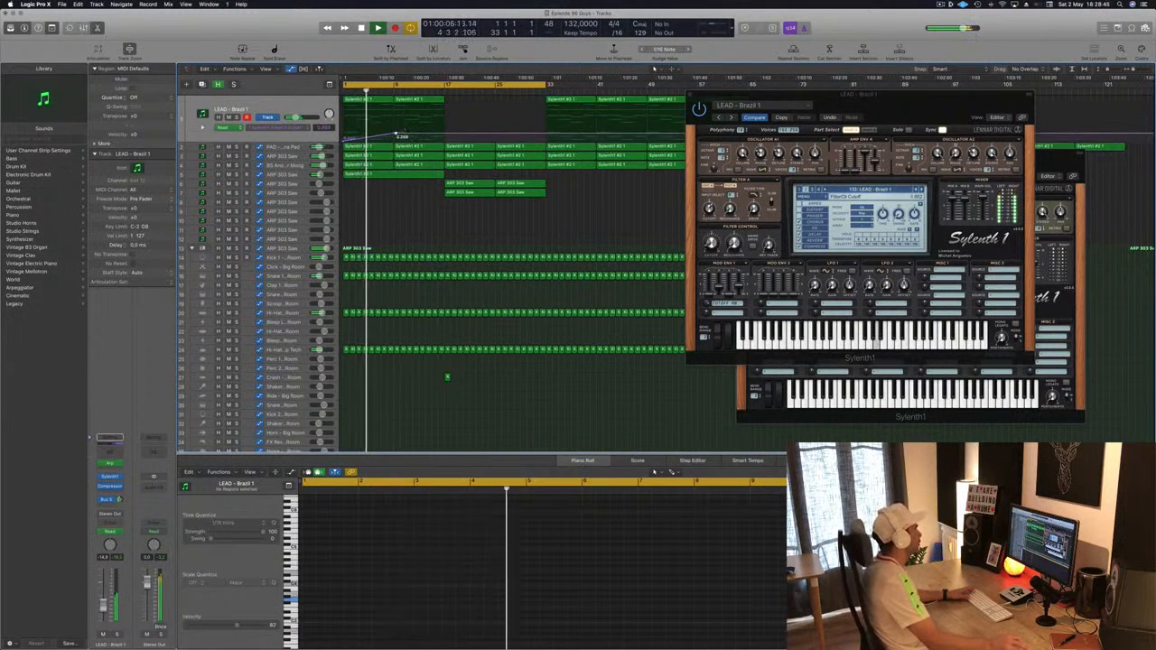
drag(395, 134, 395, 139)
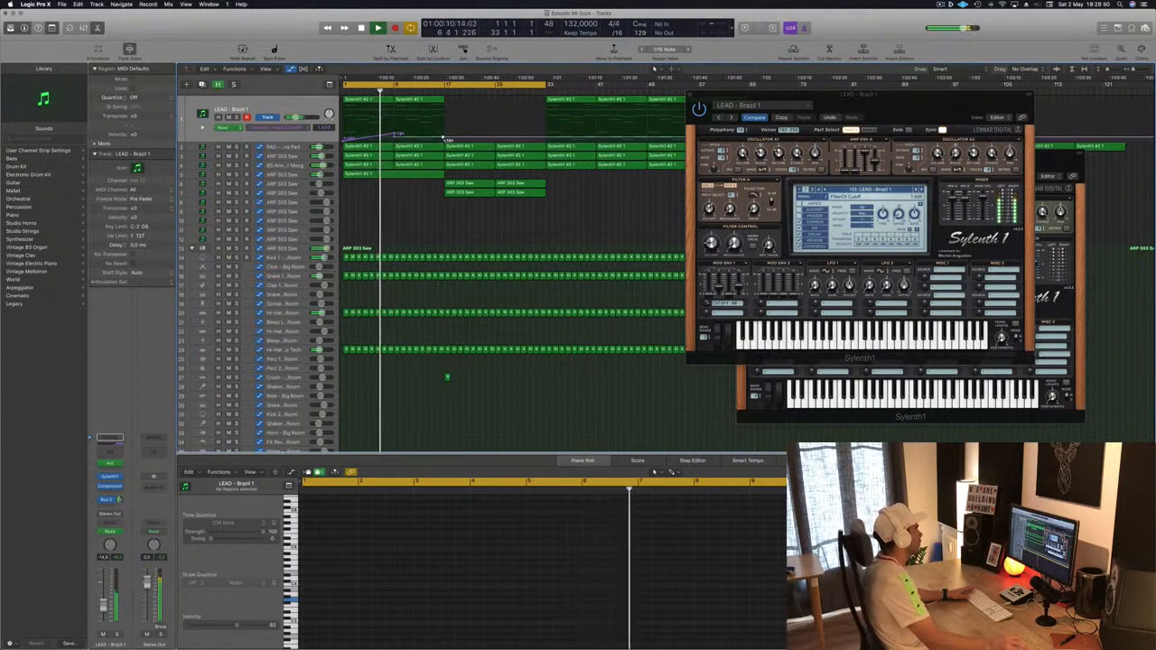
click(443, 130)
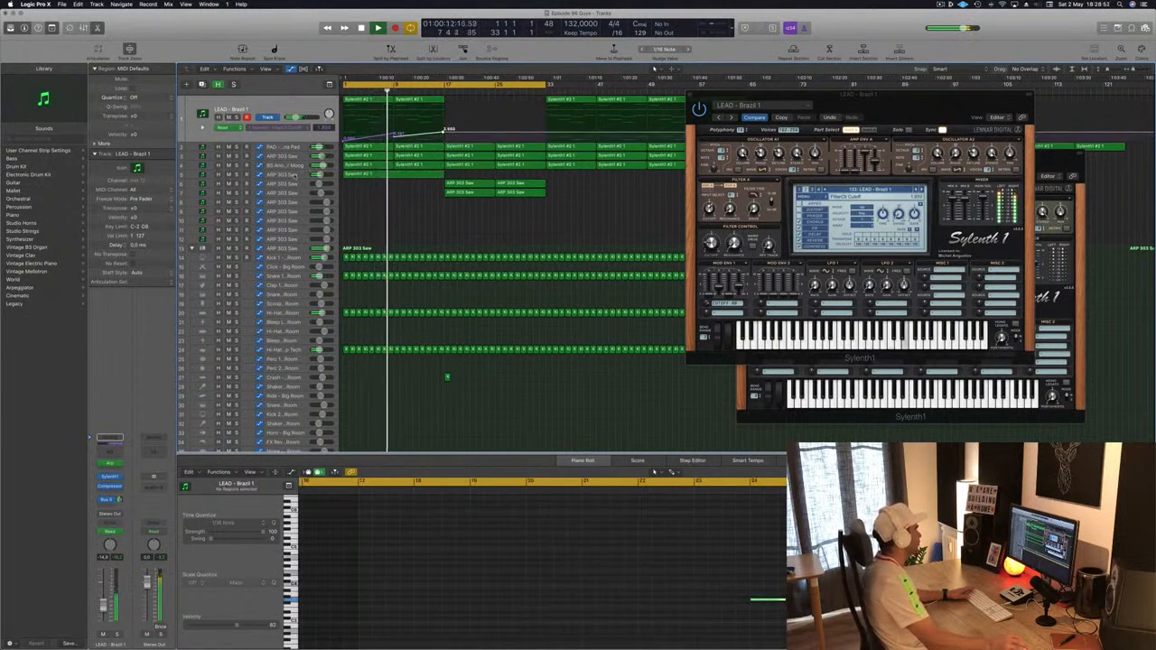
Check the riser region ending at bar 17 during playback and close the lead and bass Sylenth1 windows
click(394, 174)
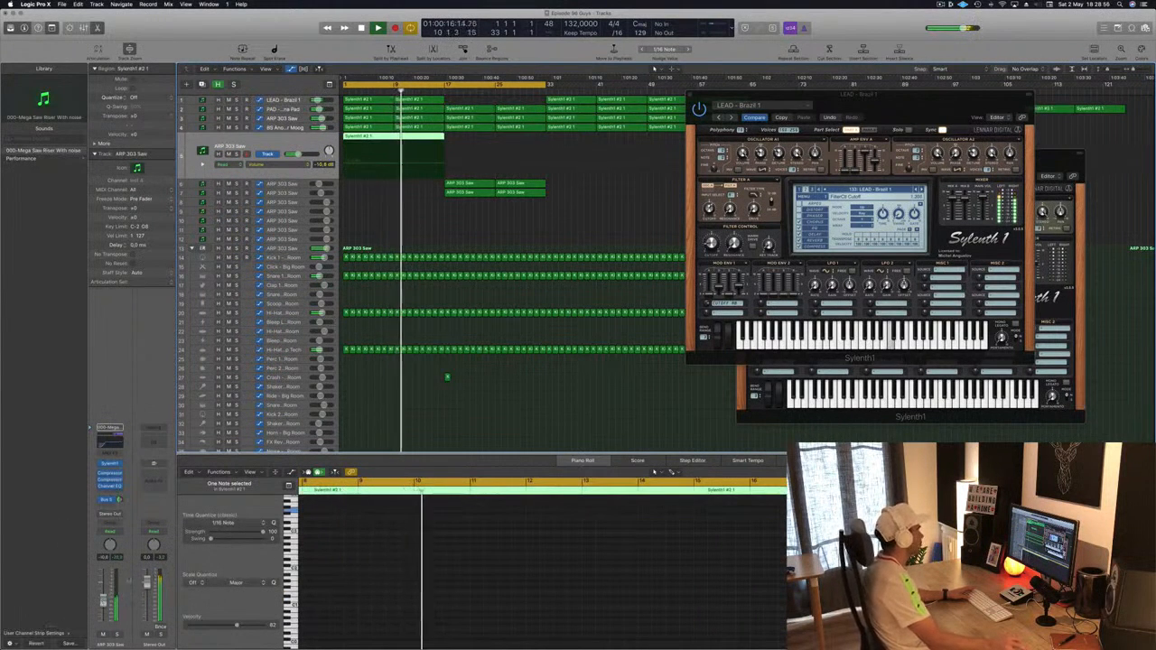
click(429, 236)
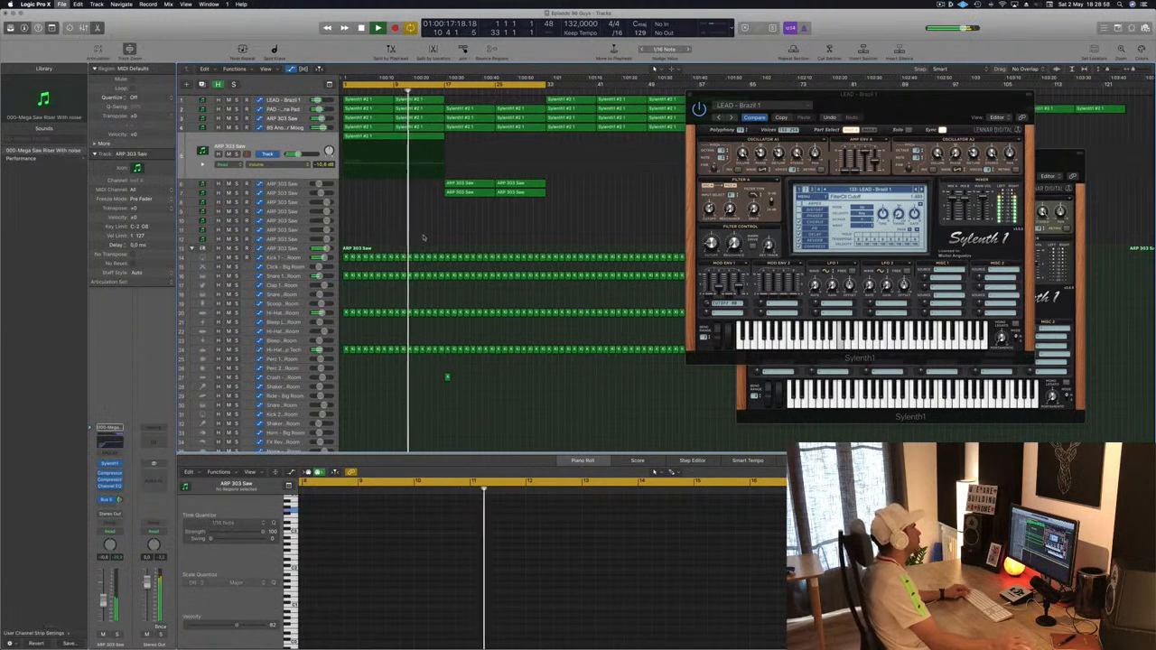
drag(906, 111, 1043, 143)
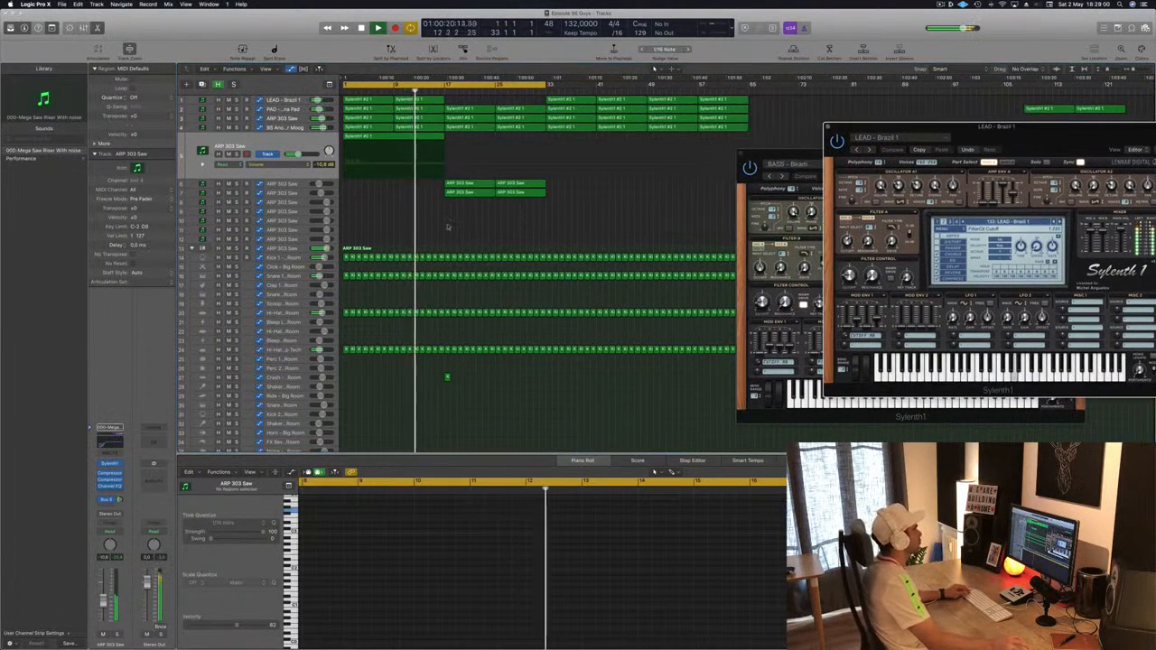
click(381, 233)
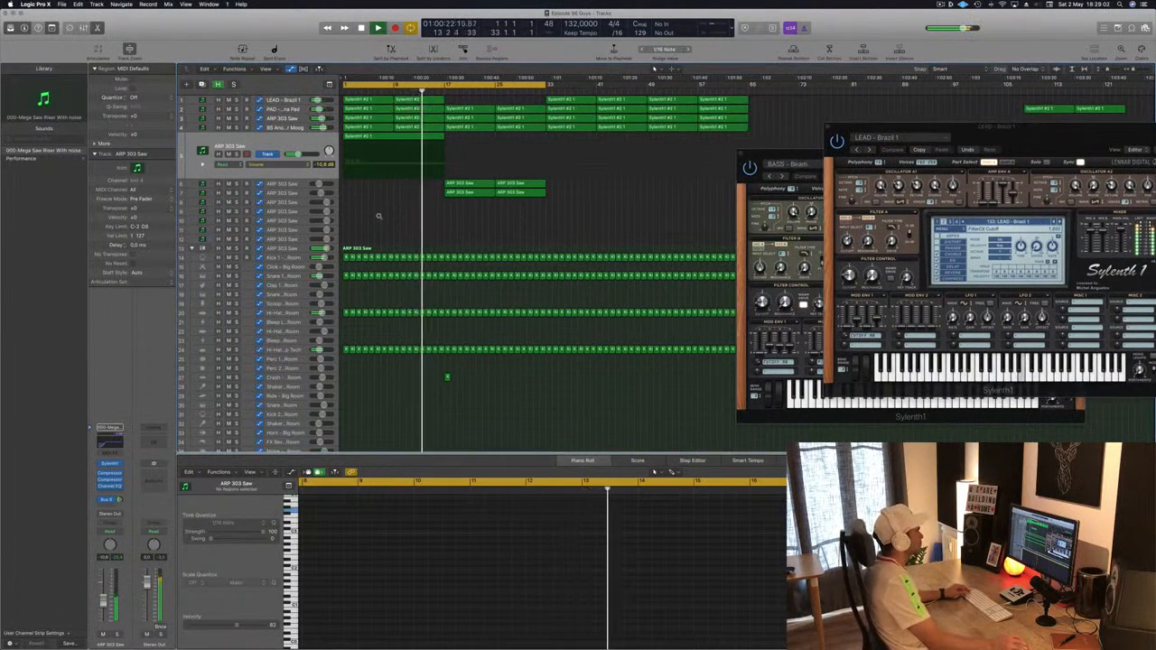
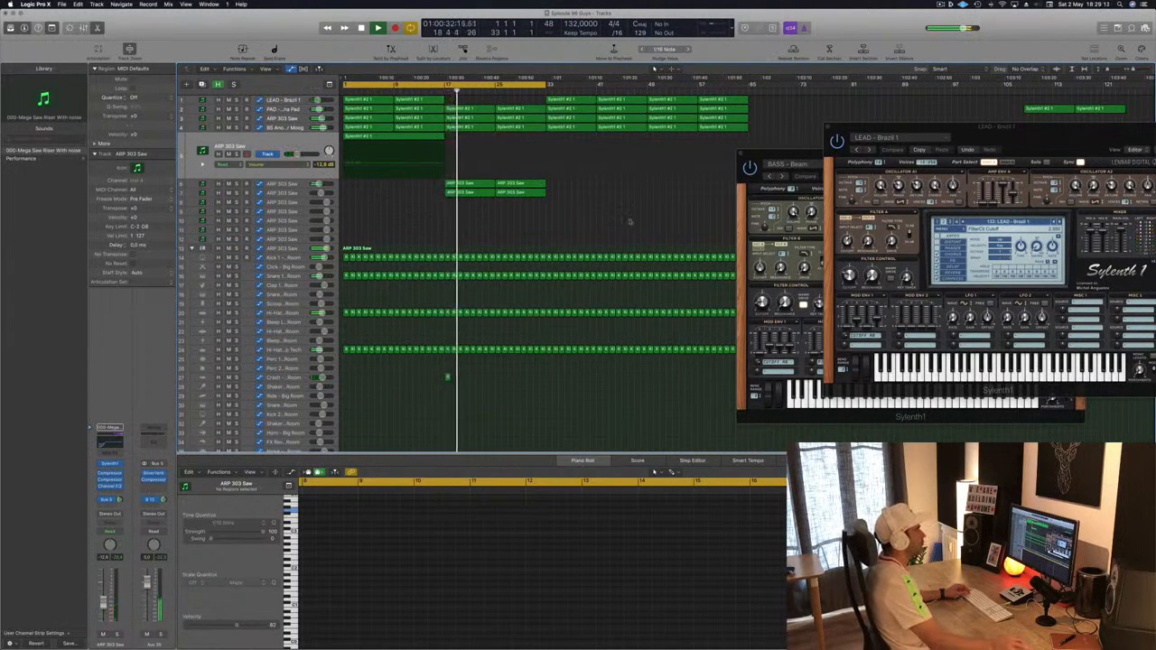
drag(980, 129, 480, 190)
click(619, 161)
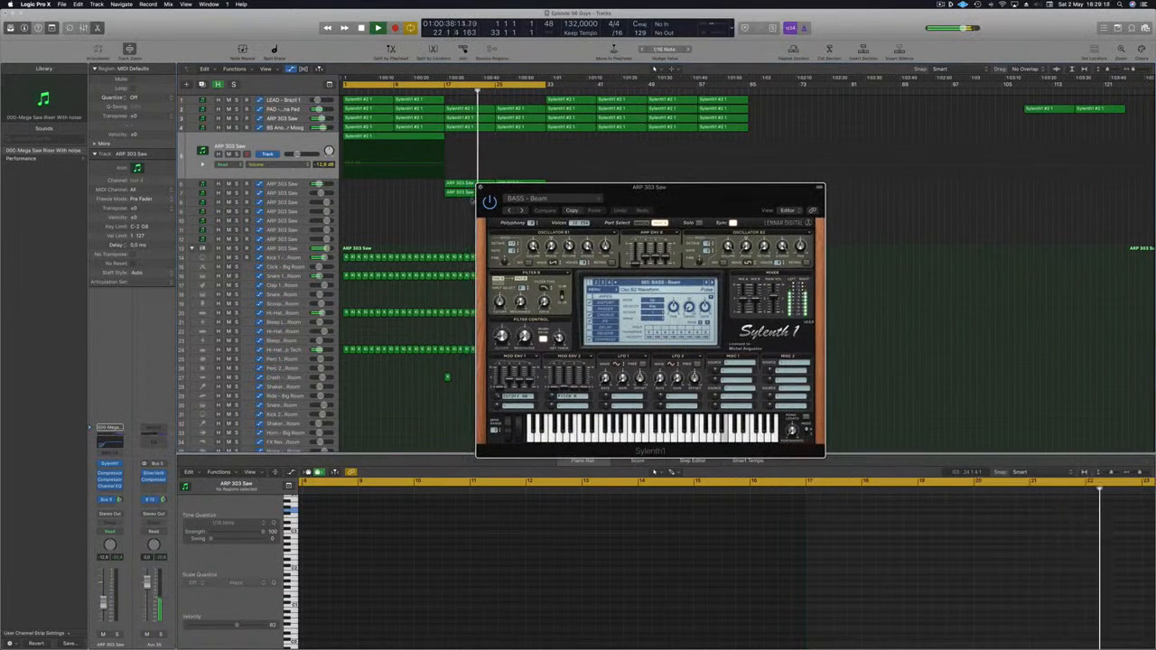
click(480, 188)
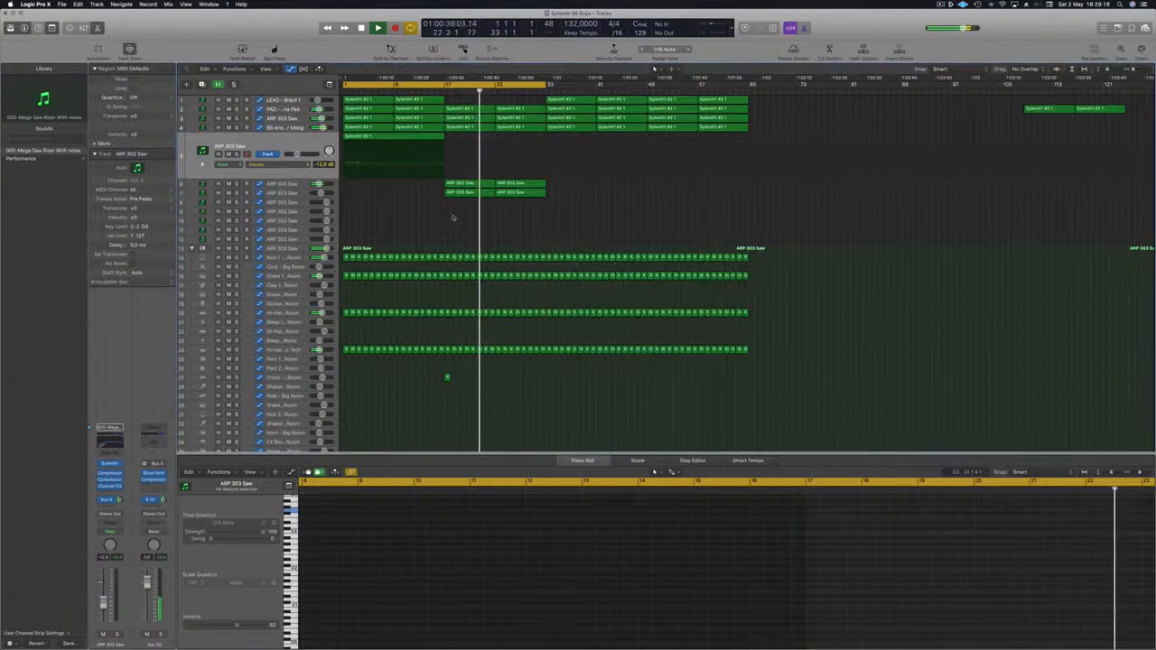
Set the "PAD - Anjuna Pad" track's automation mode to Touch, open its Sylenth1 and record a filter cutoff movement during playback
click(280, 110)
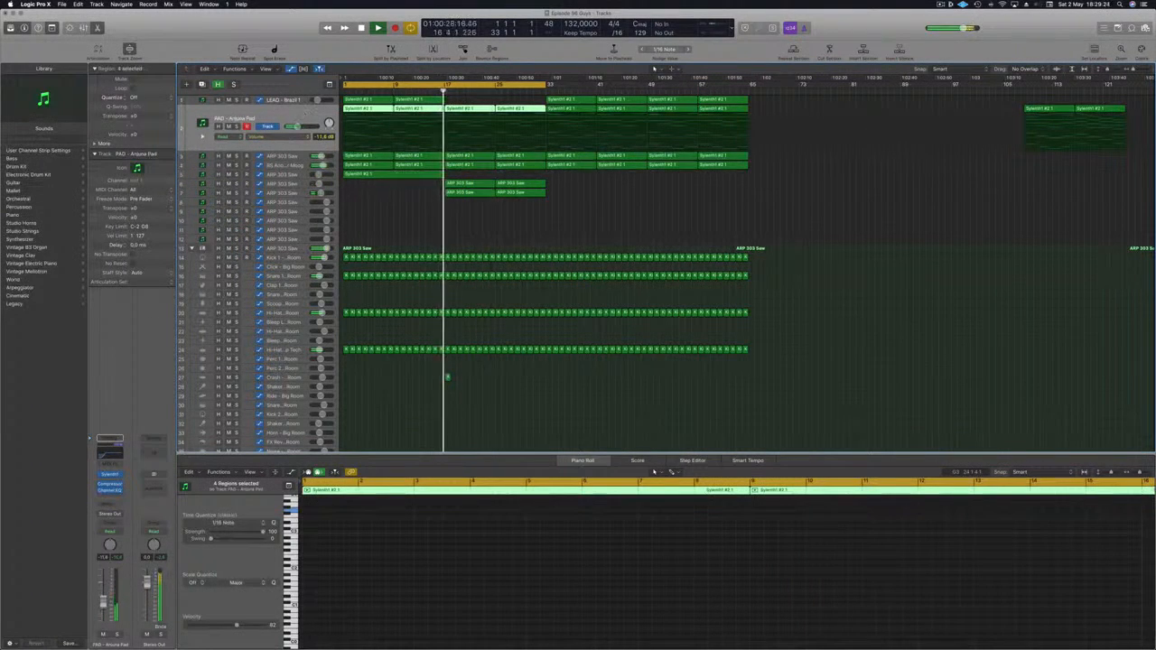
click(116, 535)
click(112, 541)
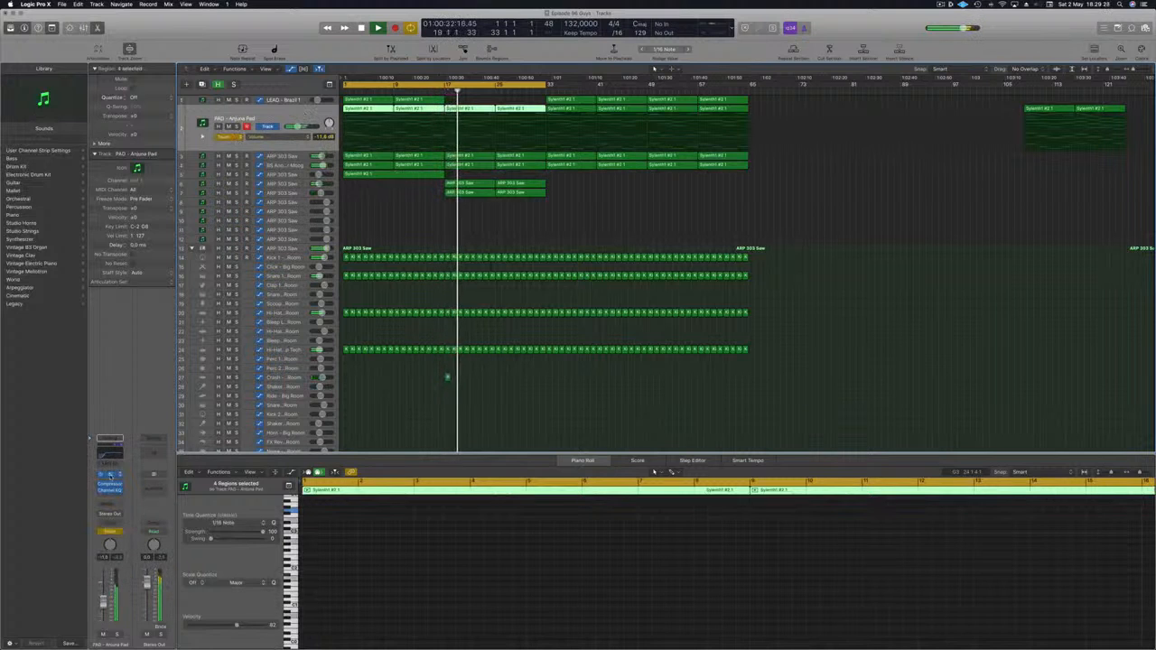
click(110, 475)
drag(766, 217, 766, 210)
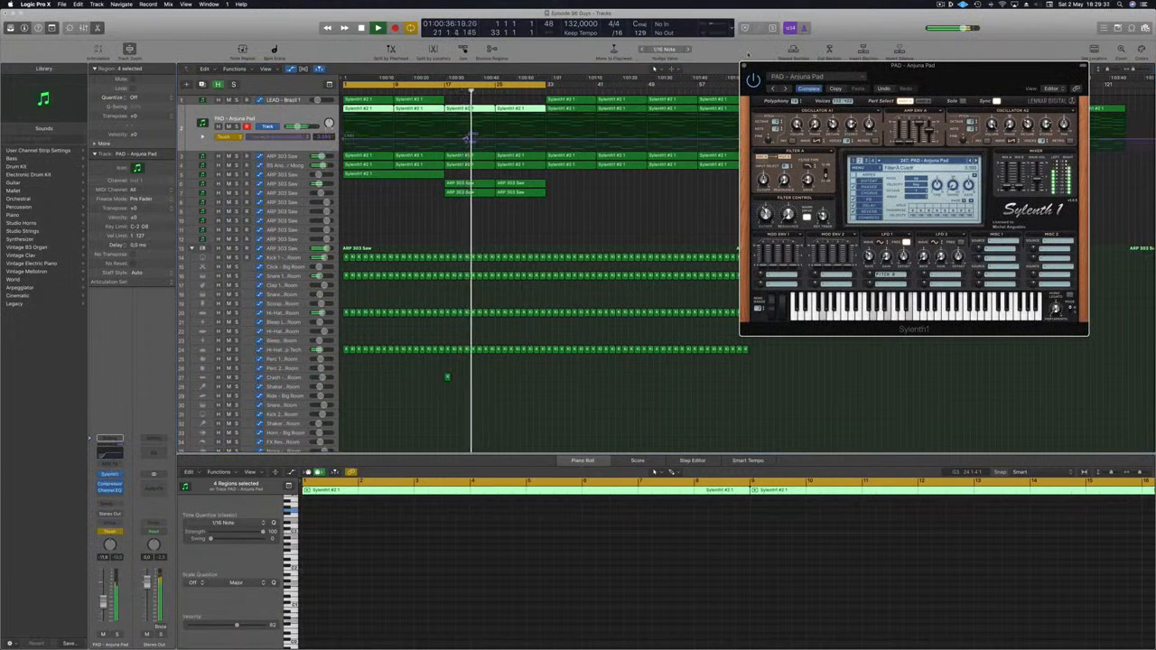
Close the pad's Sylenth1 window, restart playback and move the recorded filter cutoff automation back to bar 17
click(745, 65)
key(space)
key(space)
drag(466, 139, 444, 140)
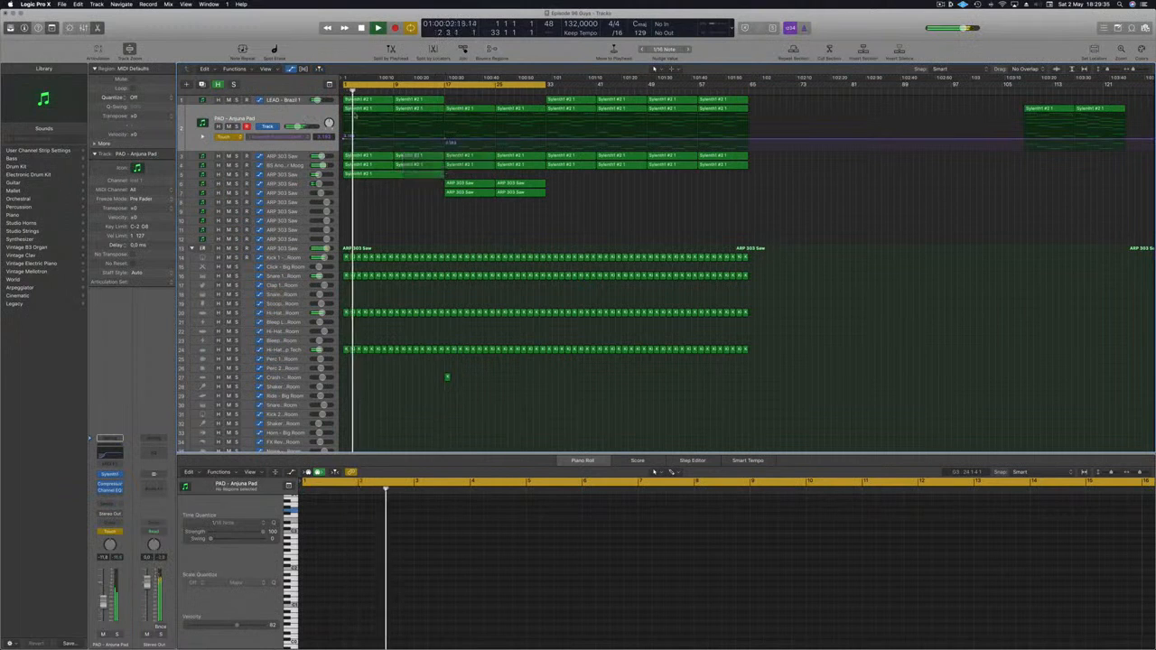
Fine-tune the lead's first filter cutoff automation point at bar 1 and replay from the start
click(286, 101)
key(space)
key(space)
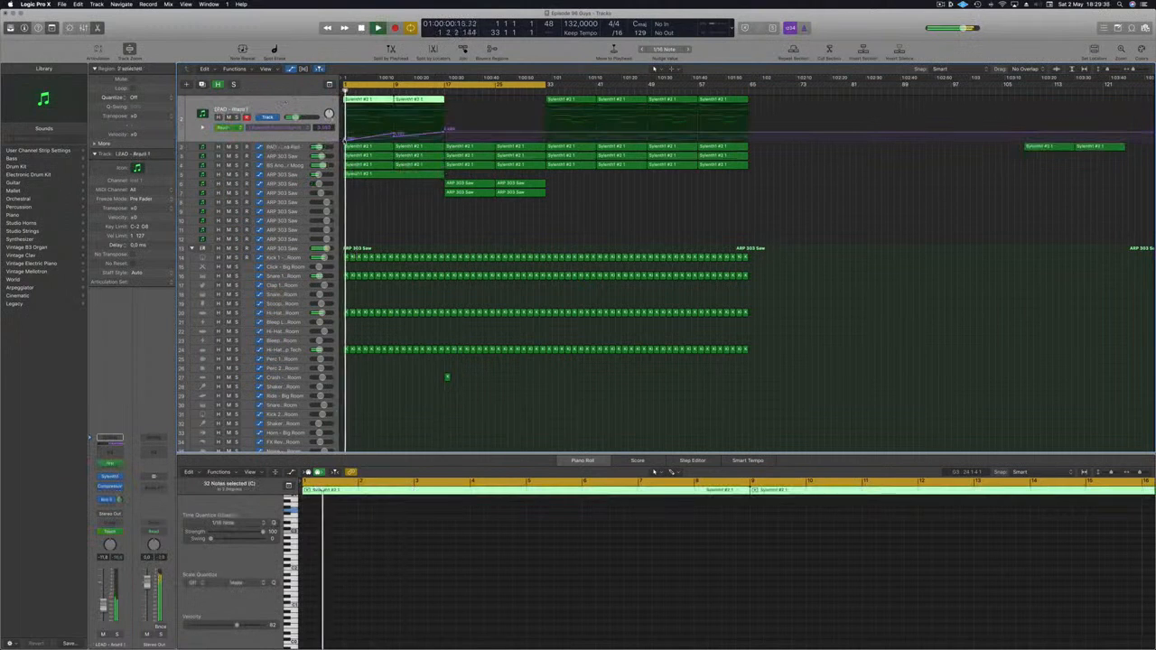
click(345, 140)
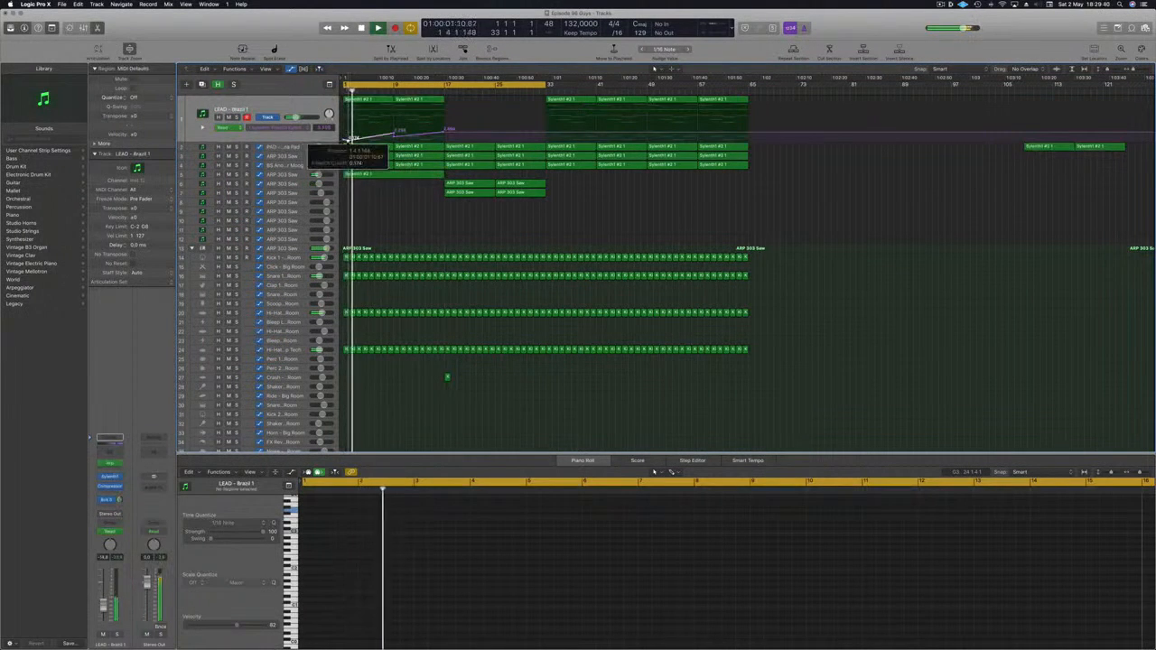
drag(345, 142, 345, 140)
key(space)
key(space)
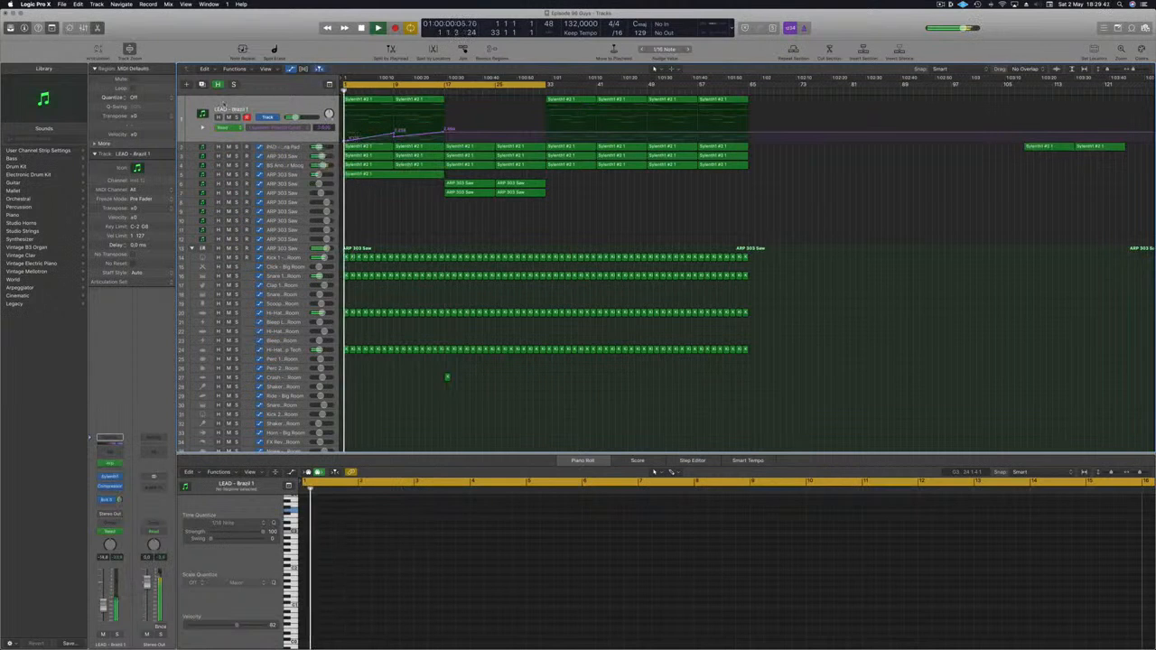
Set the "PAD - Anjuna Pad" track's automation mode to Read
click(297, 103)
click(297, 148)
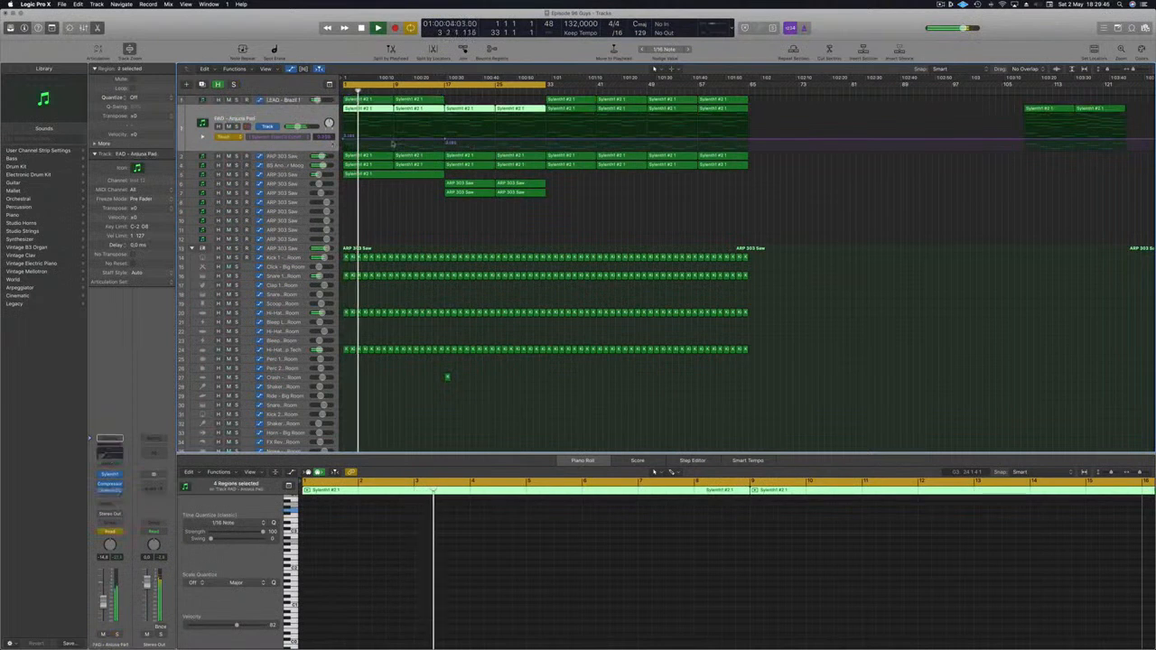
click(233, 136)
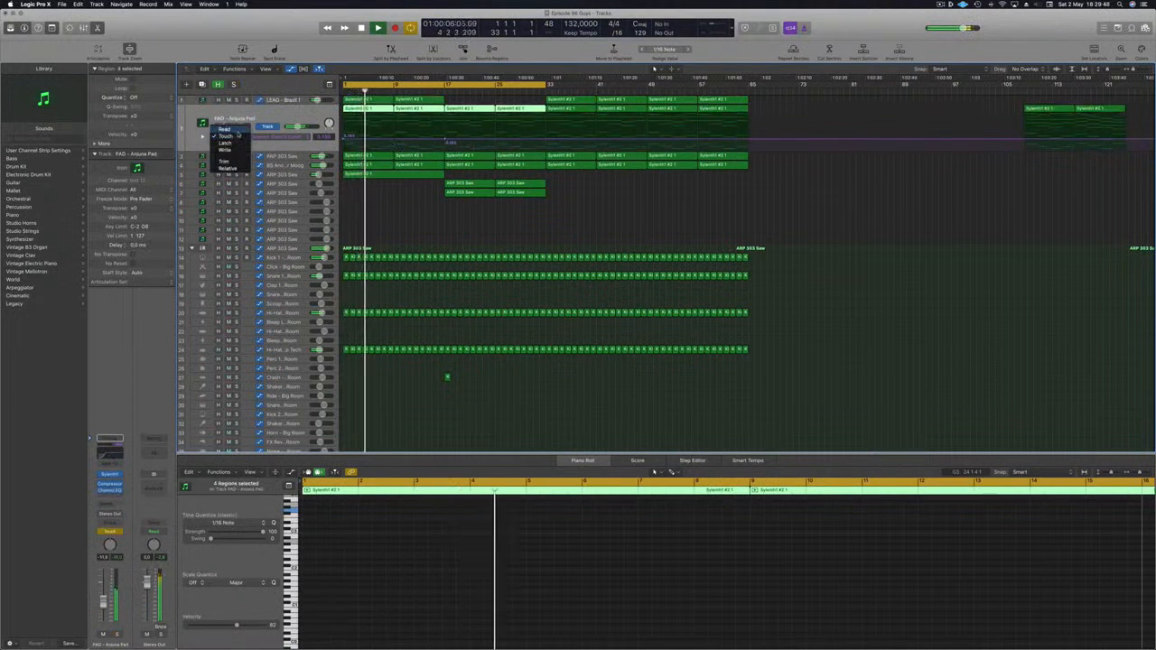
click(225, 129)
Add short rising filter cutoff ramps to the pad's automation just before bars 9, 17 and 25, and play them back
click(381, 140)
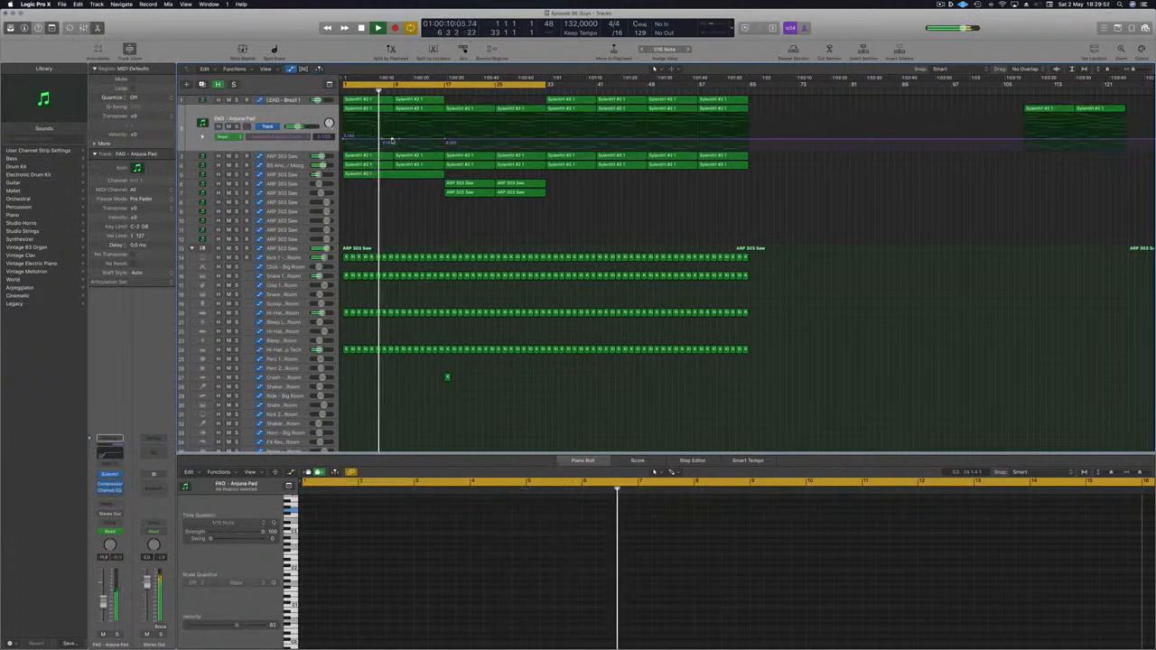
click(394, 133)
drag(394, 133, 393, 140)
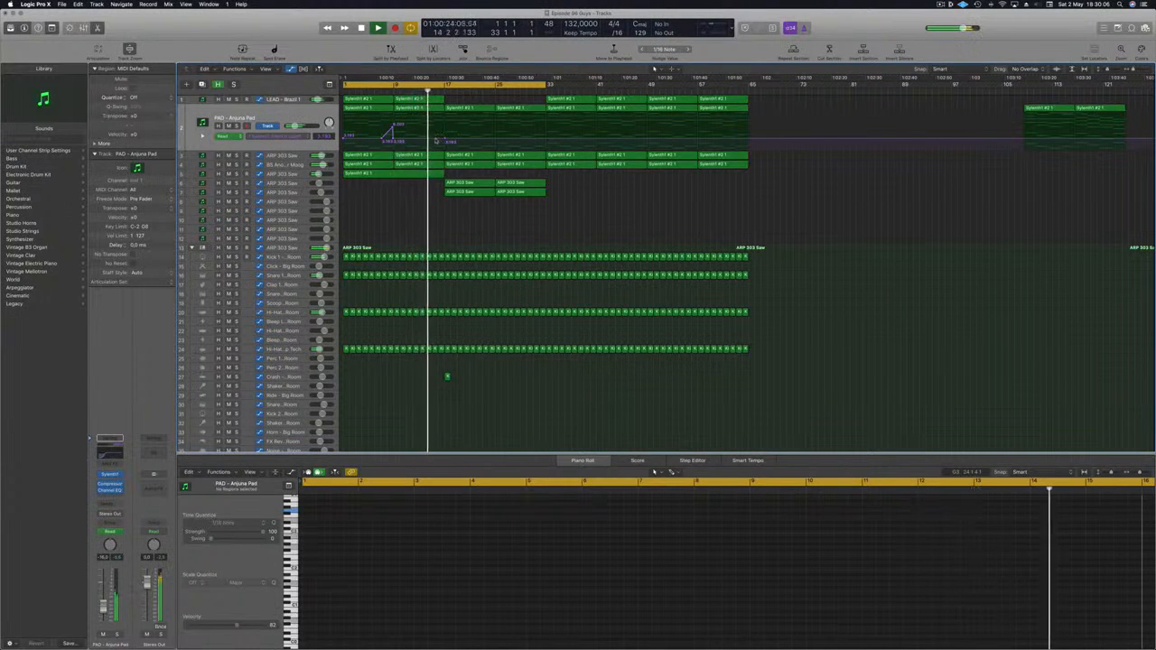
drag(439, 142, 499, 134)
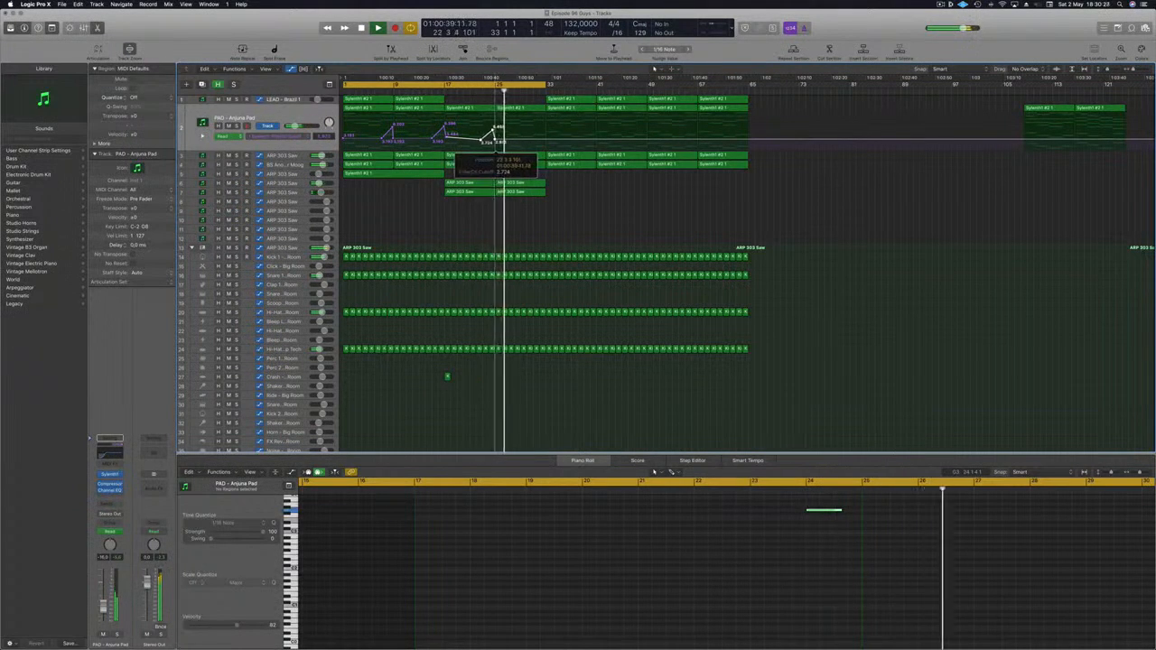
key(Return)
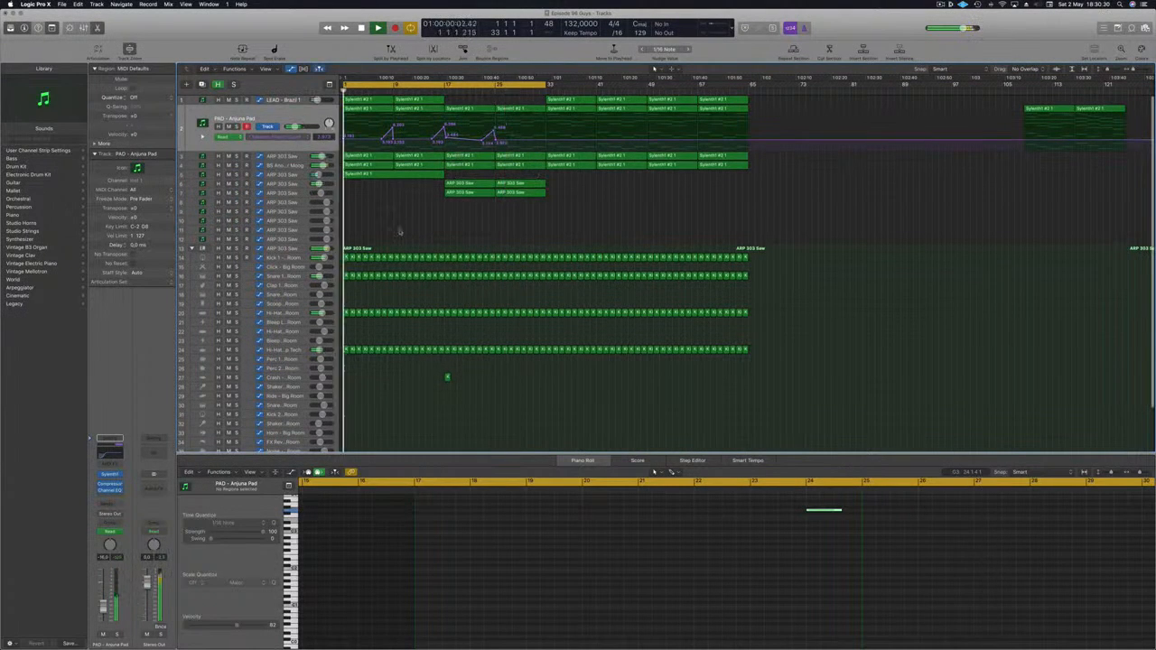
click(438, 92)
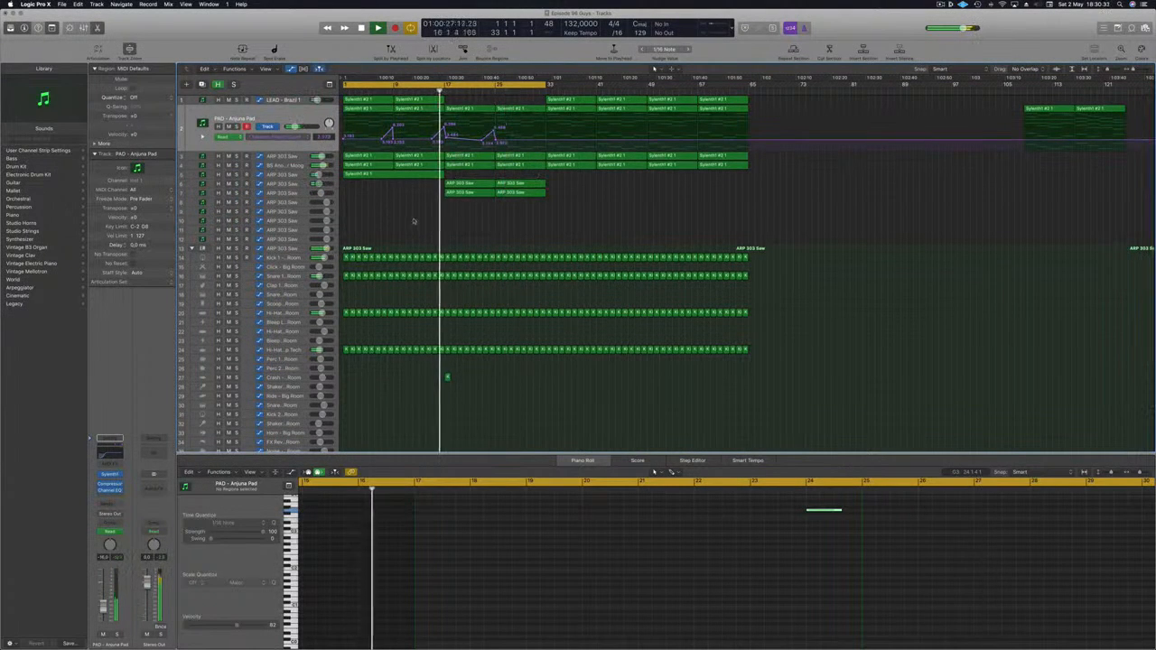
Check the sound of the upper "ARP 303 Saw" part starting at bar 17 and its Sylenth1 preset, then close the plug-in window
click(292, 183)
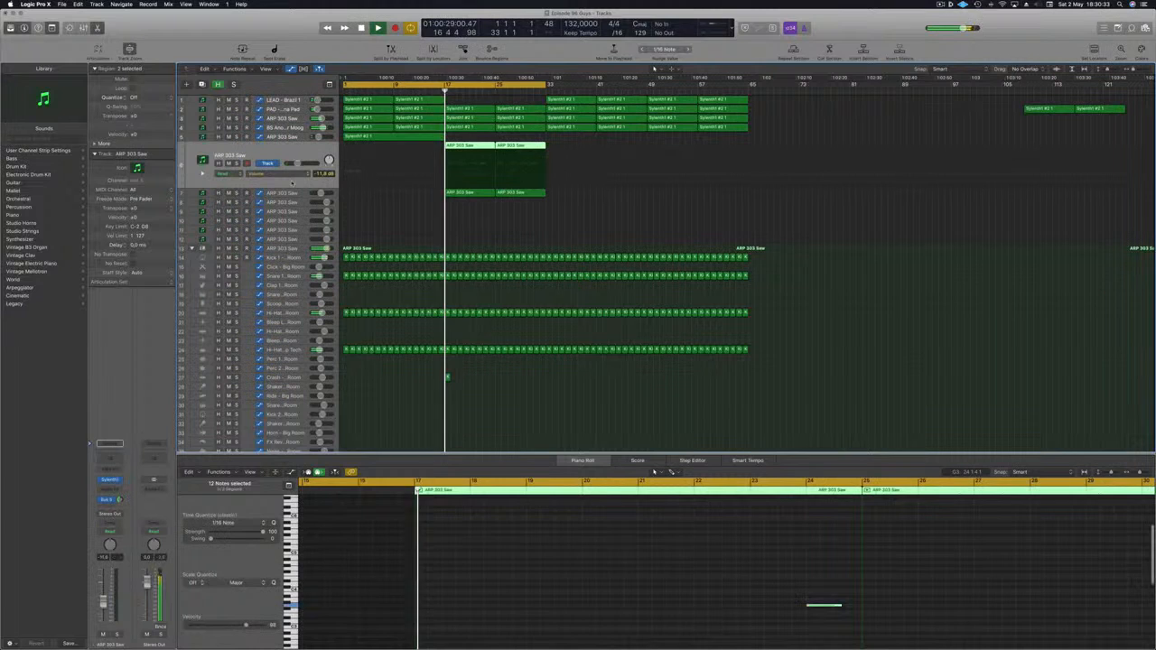
click(418, 213)
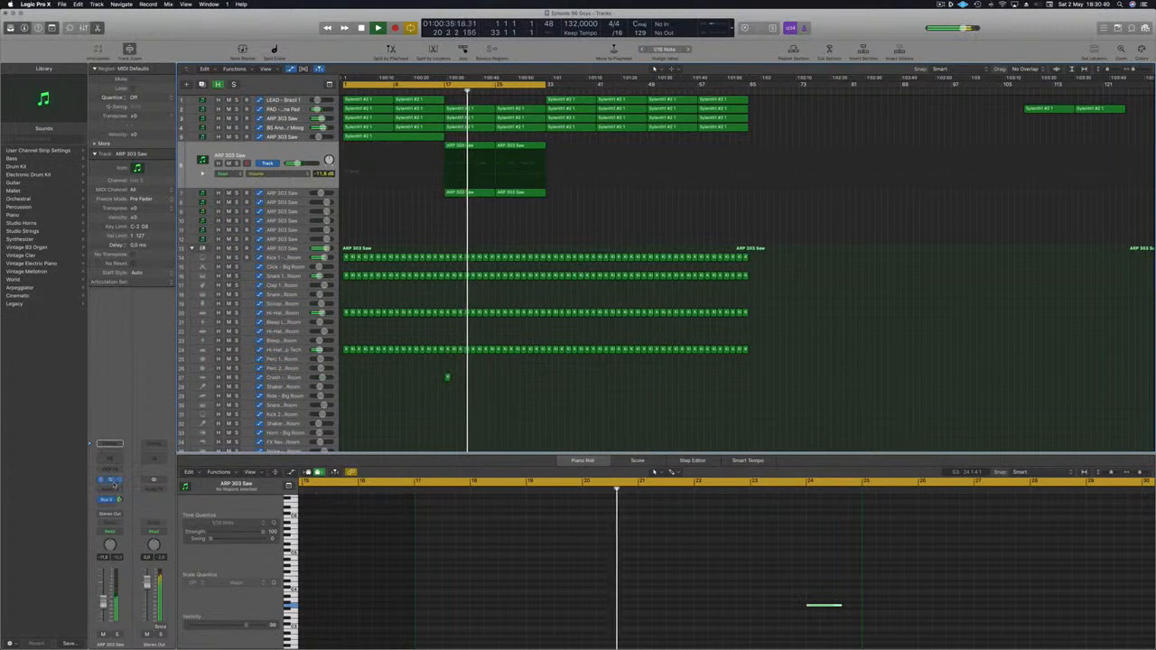
click(109, 481)
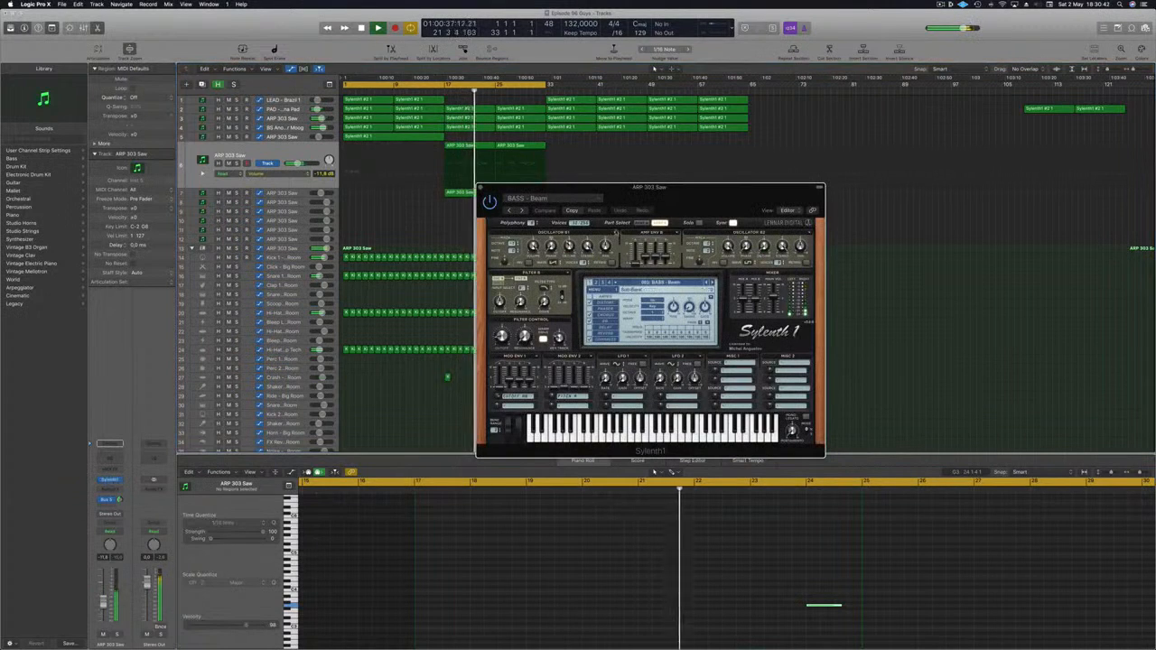
drag(709, 206, 716, 207)
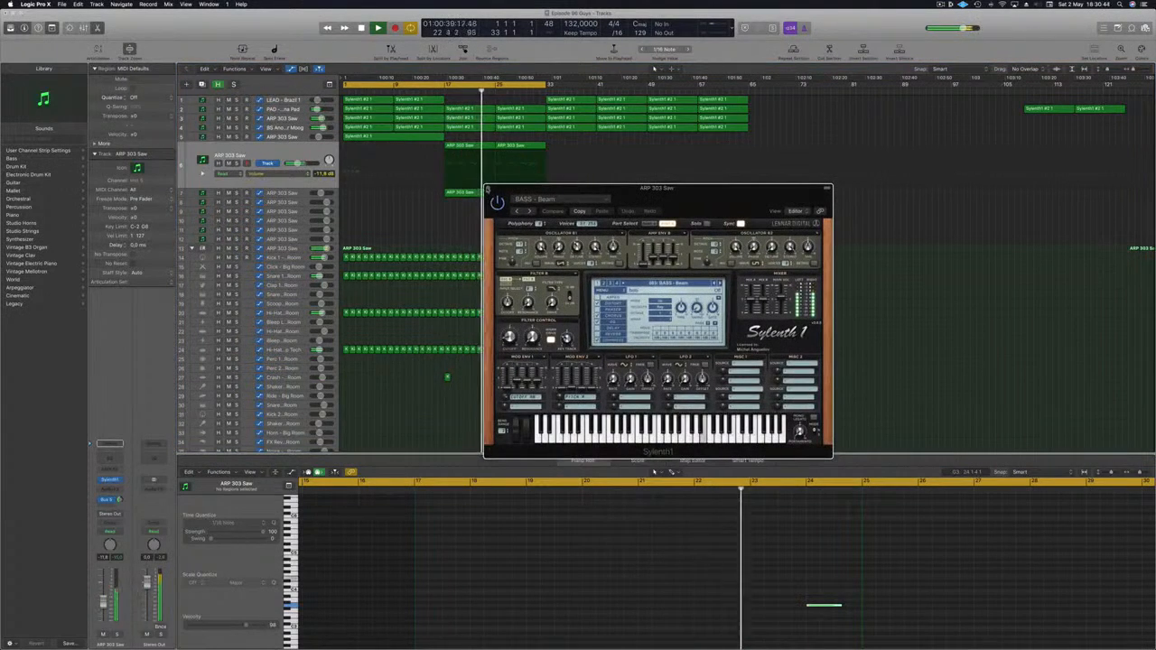
click(489, 189)
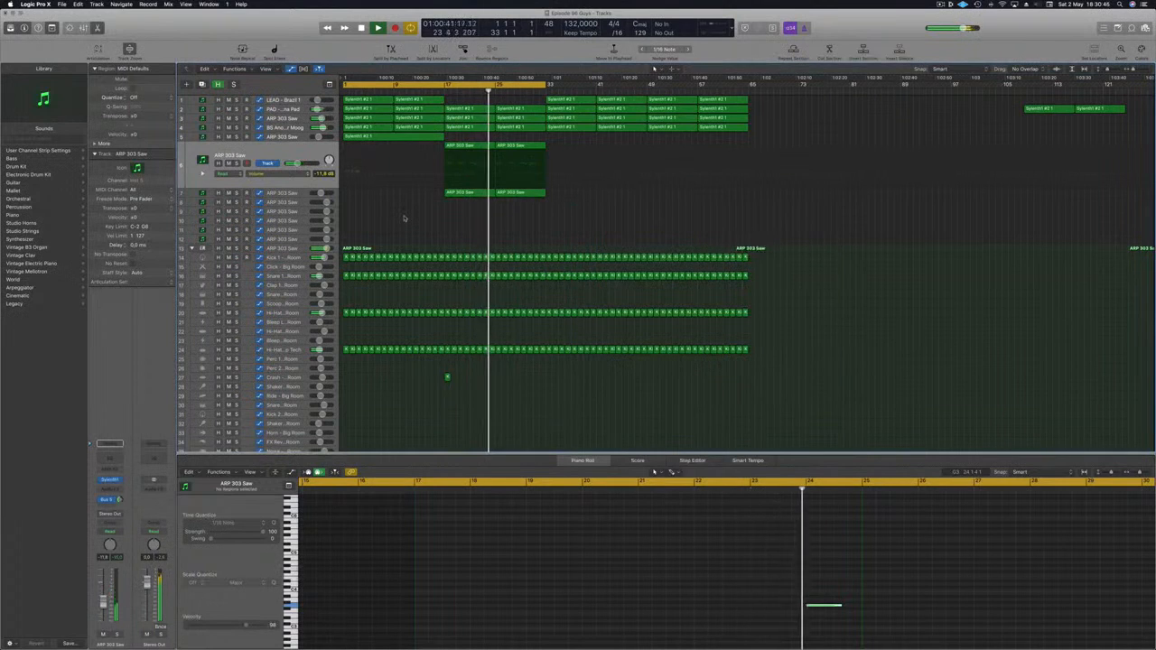
Transpose the notes at bars 24 and 32 of the lower "ARP 303 Saw" part down two octaves
click(282, 193)
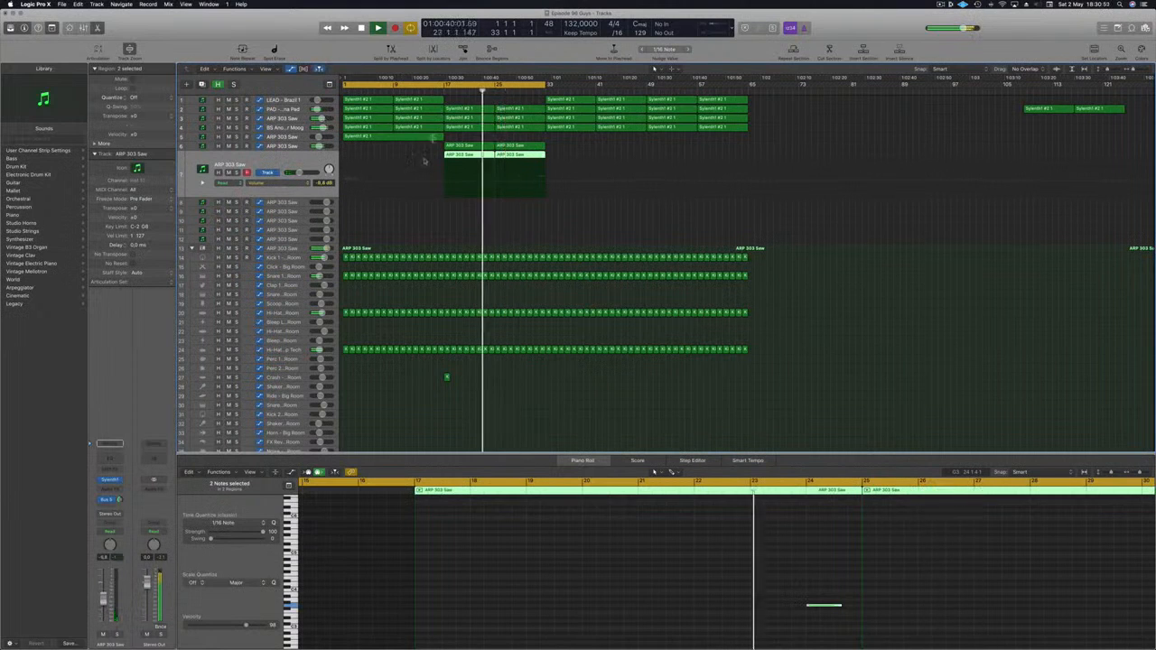
scroll(795, 578, down, 3)
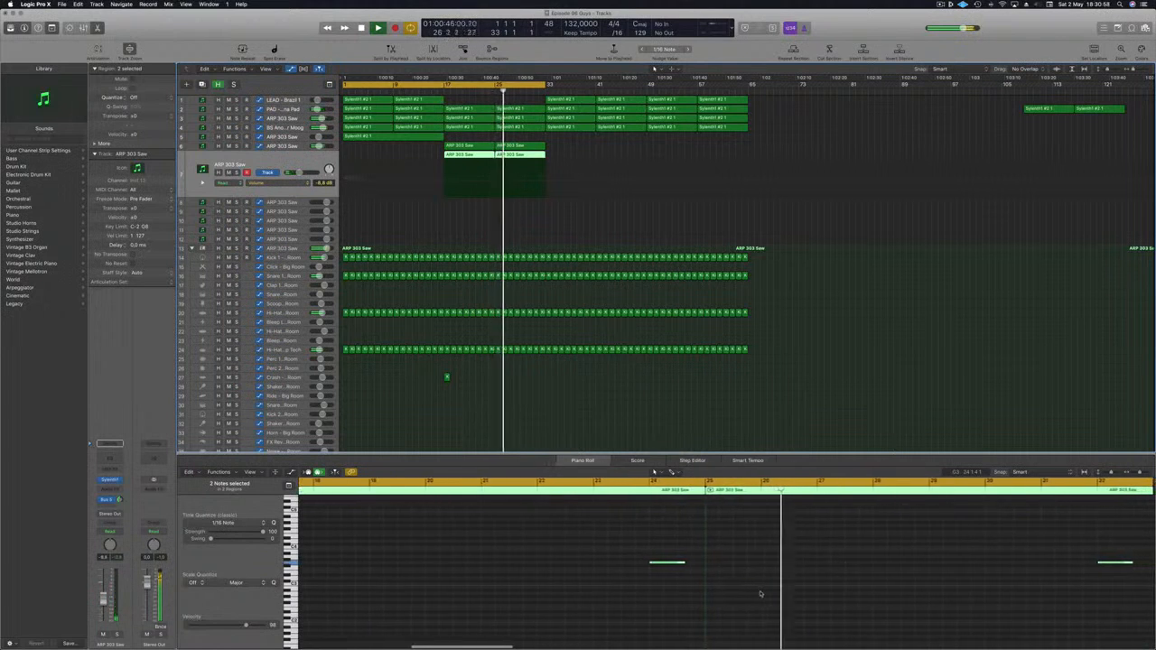
scroll(760, 594, left, 1)
drag(633, 515, 1139, 603)
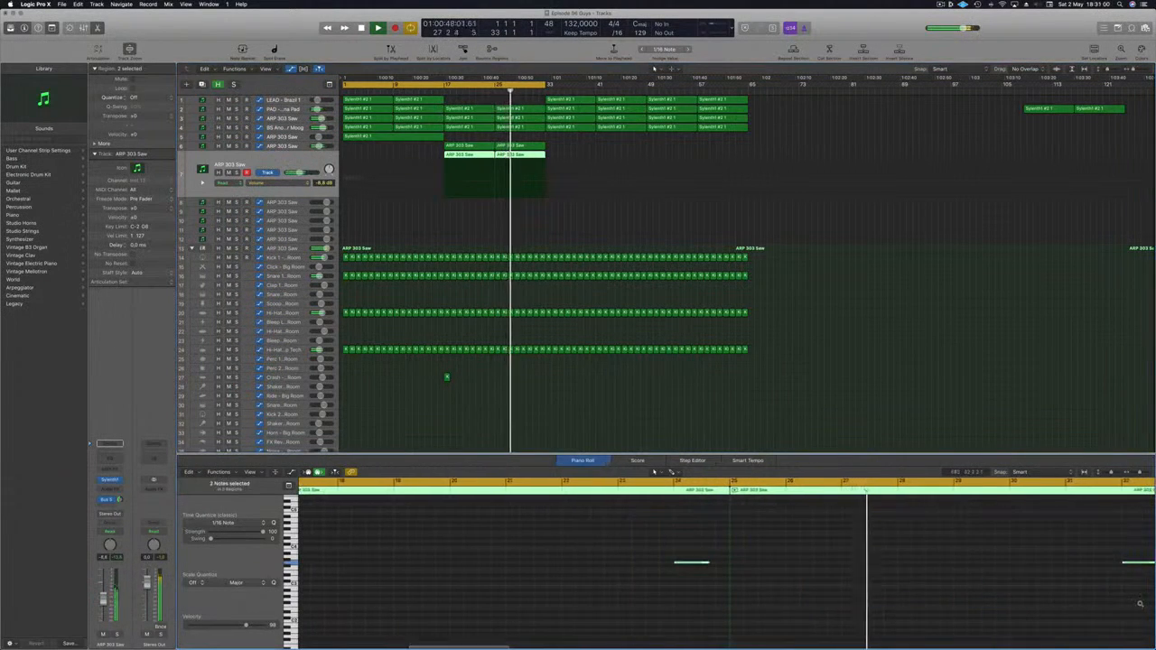
key(alt+shift+Down)
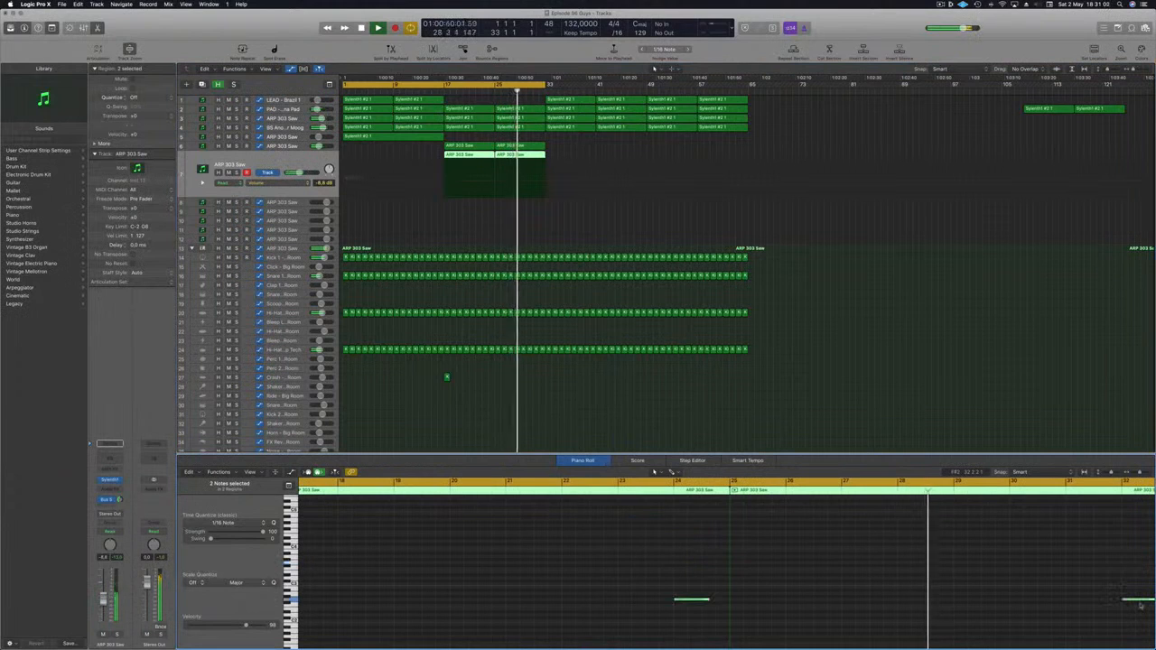
key(alt+shift+Down)
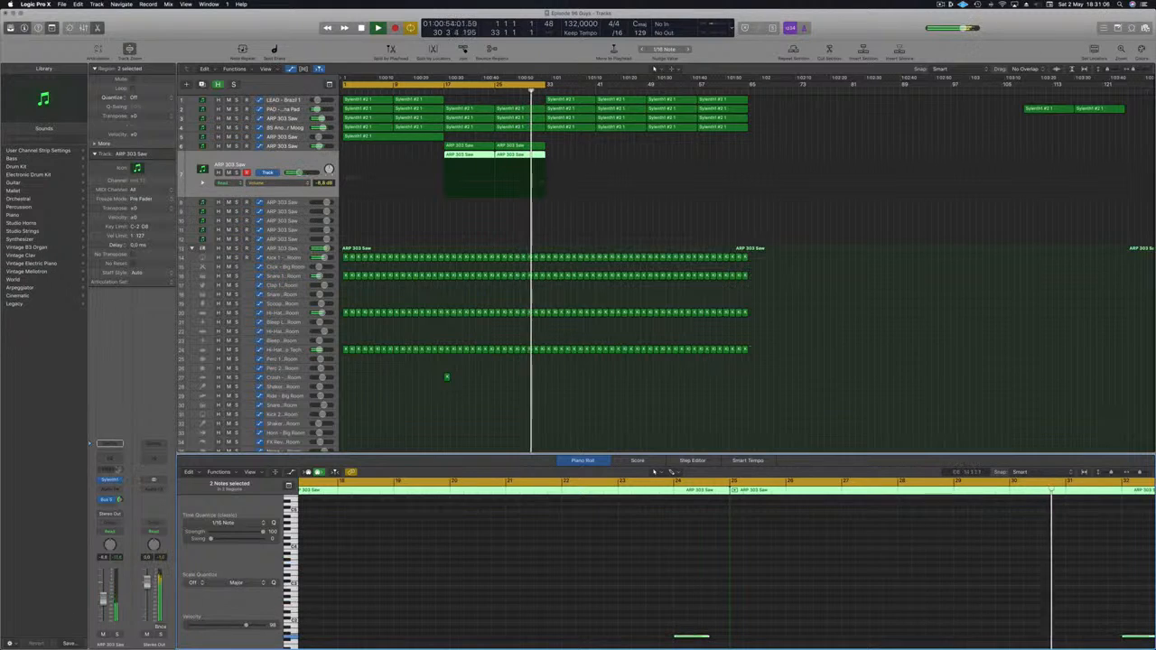
Open the lower part's Sylenth1 and audition bass presets in place of "PLUCK - Clava", starting with "BASS - #ABGT" and "BASS - Ark"
click(111, 480)
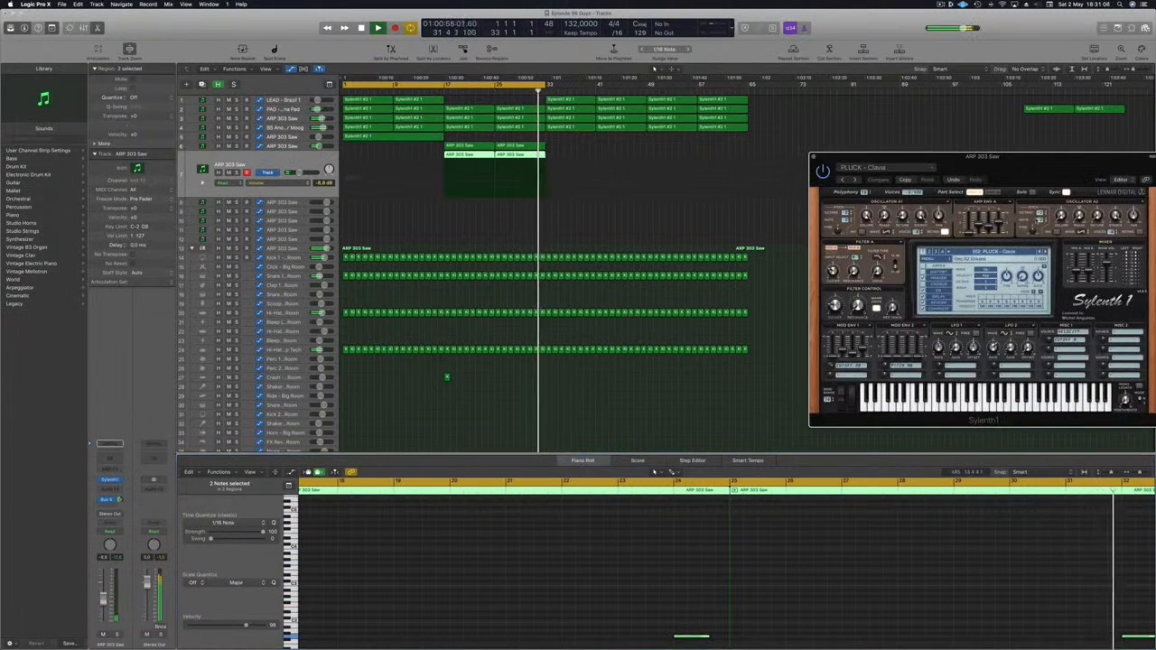
click(998, 251)
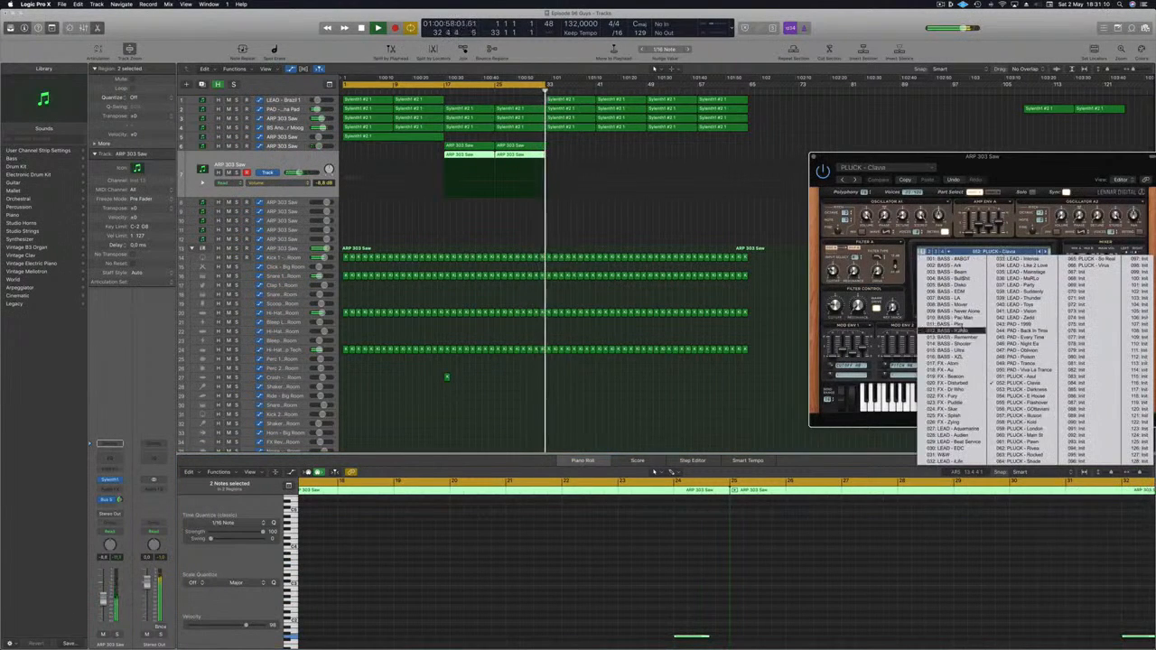
click(960, 259)
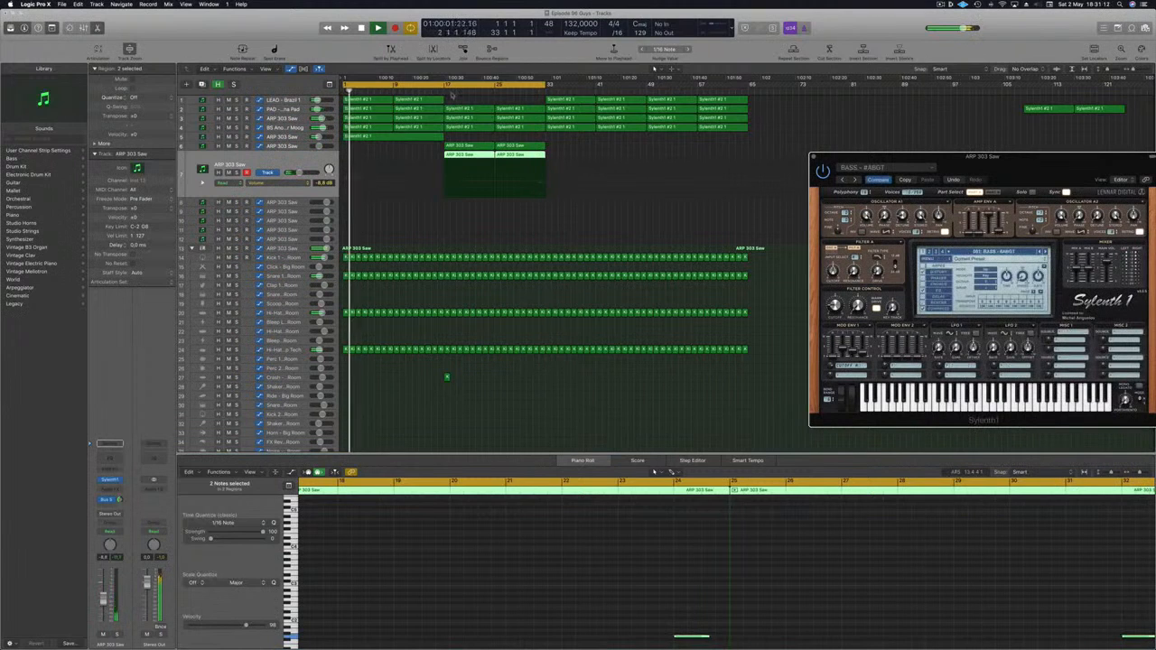
click(478, 90)
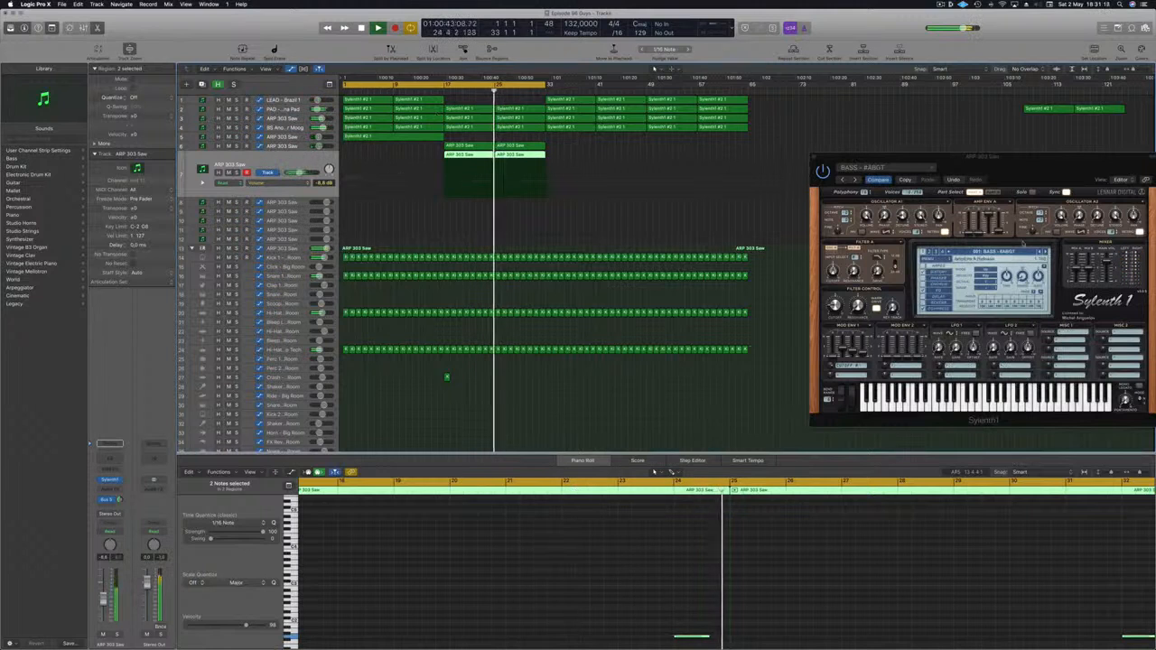
click(1046, 252)
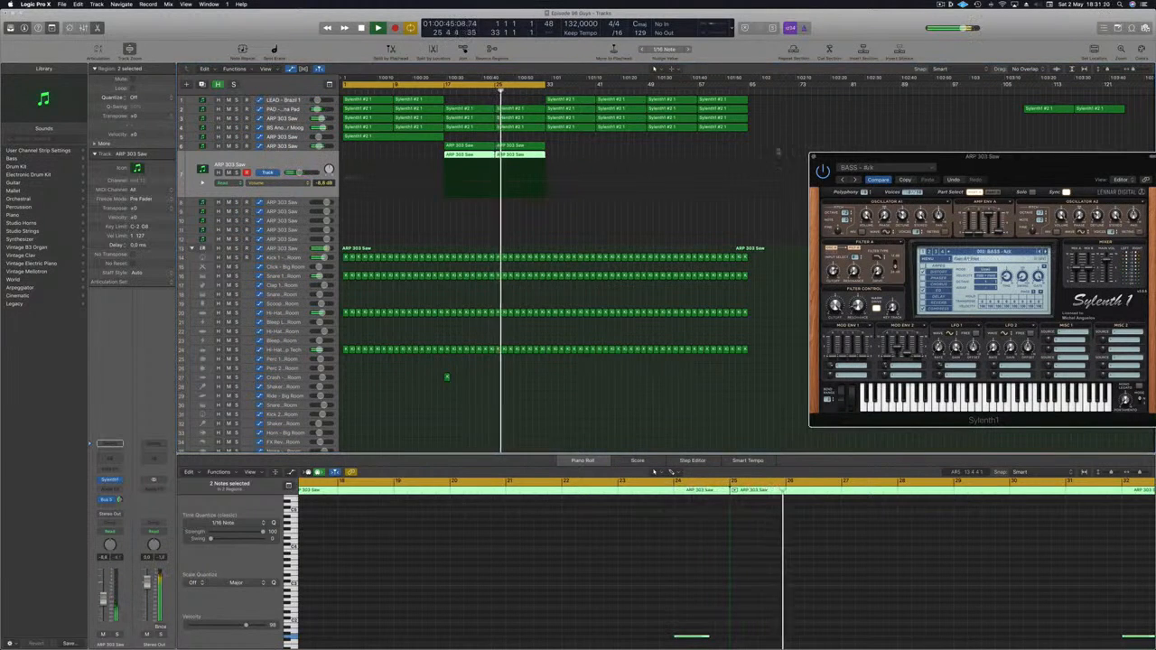
click(531, 90)
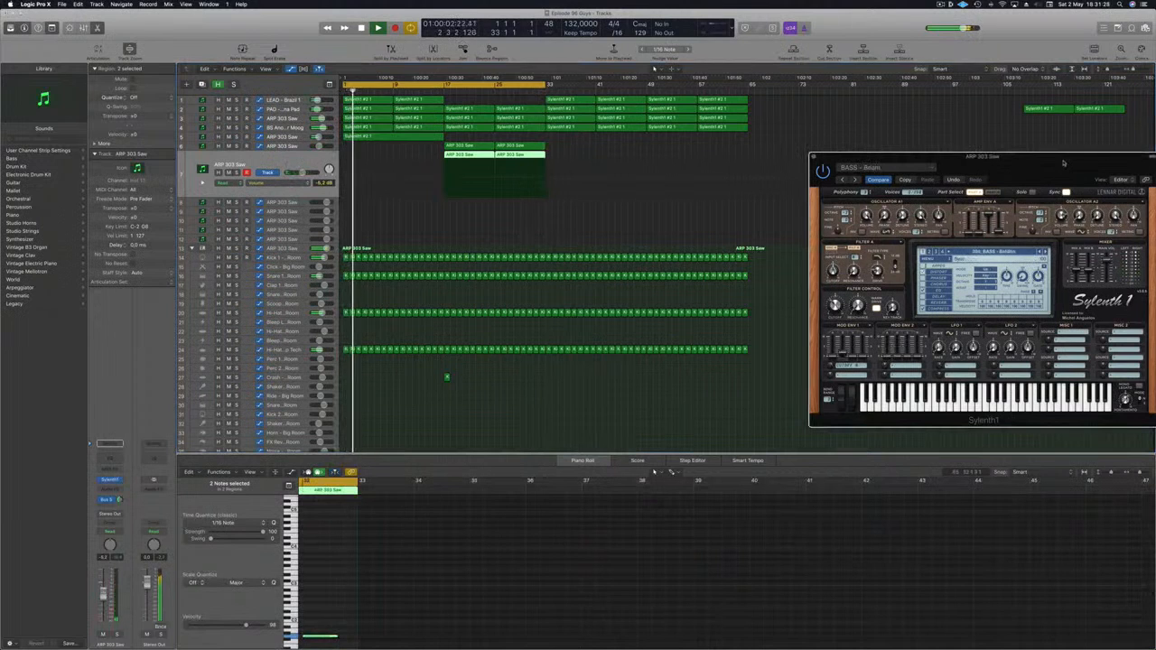
Audition further Sylenth1 bass presets up to "BASS - Disko" around bars 23 to 32, trying a different filter cutoff along the way
drag(1063, 163, 900, 144)
click(539, 92)
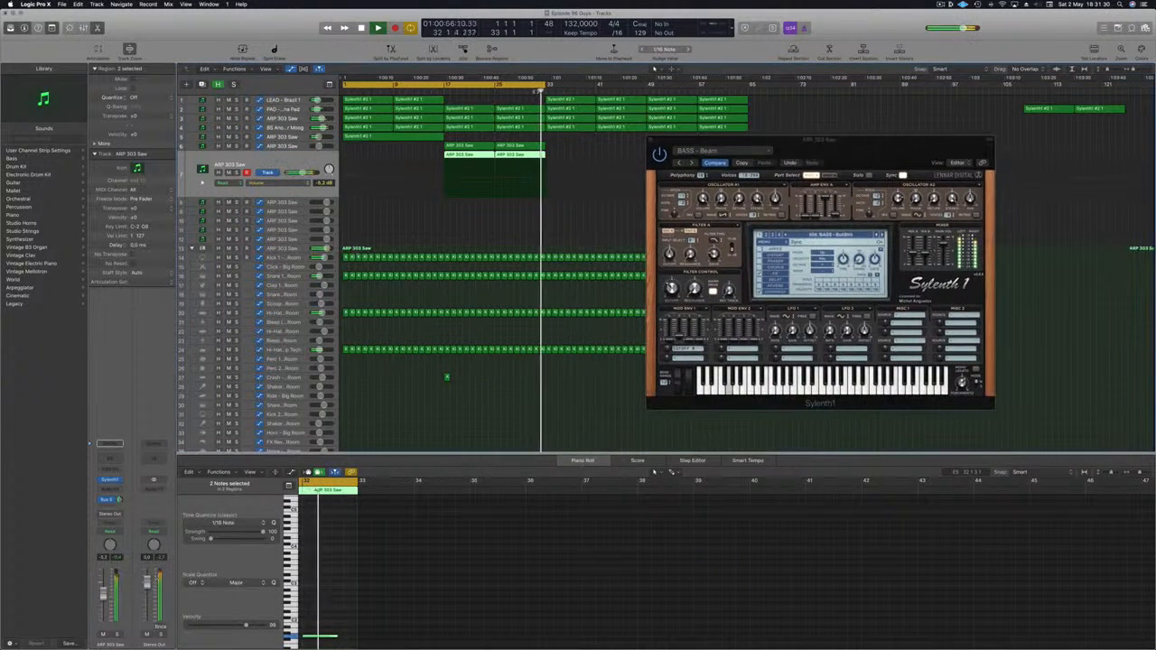
key(Return)
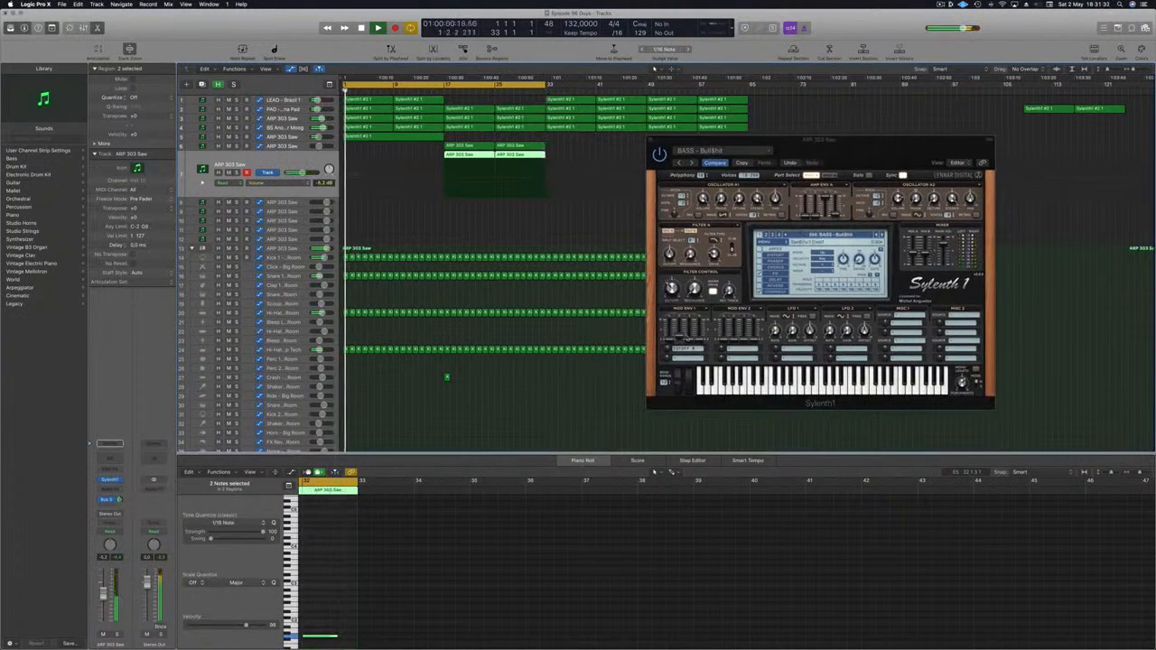
drag(677, 292, 676, 256)
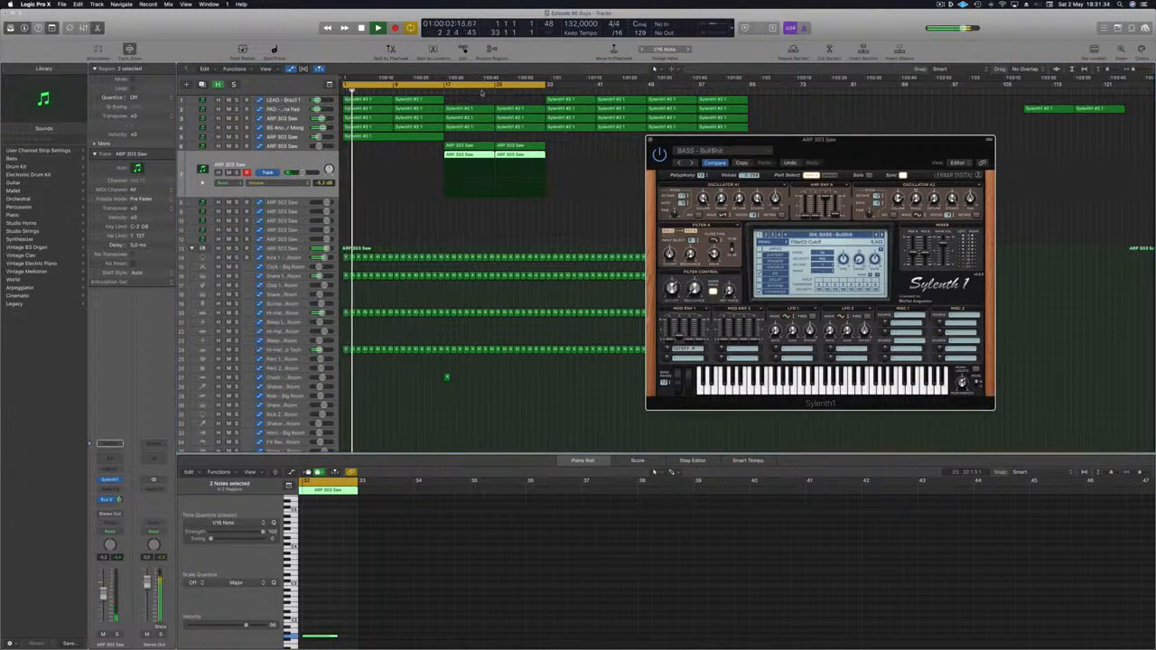
click(482, 92)
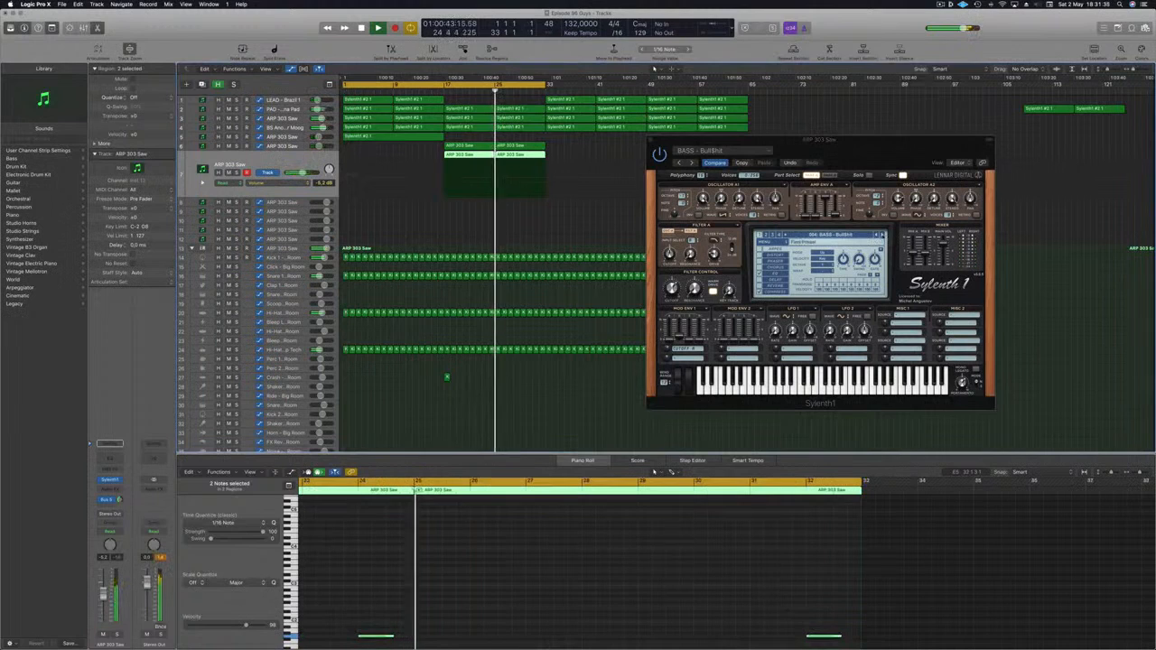
click(691, 162)
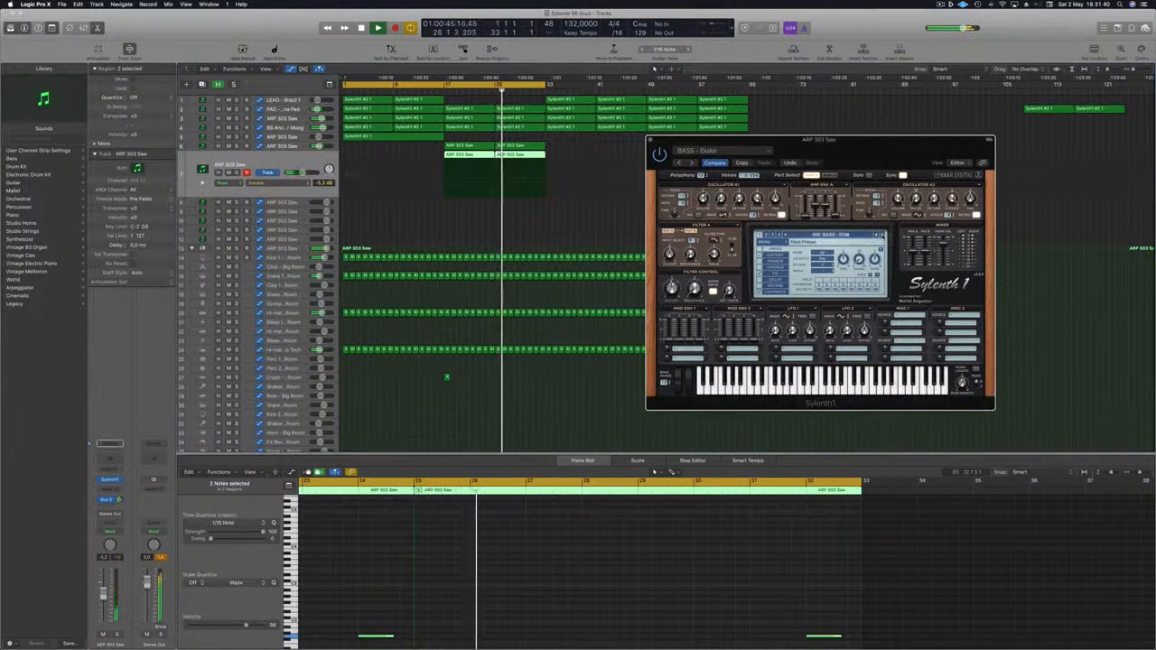
Raise the two notes by one octave overall and return from "BASS - EDM" to the "BASS - Disko" preset
click(547, 551)
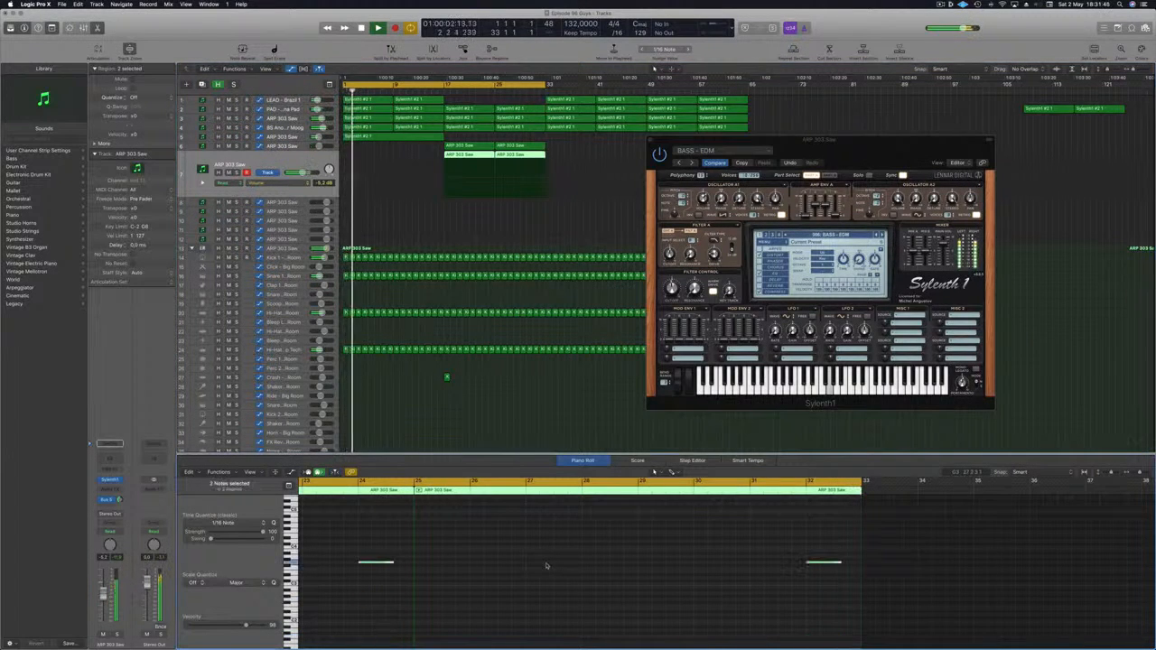
click(484, 91)
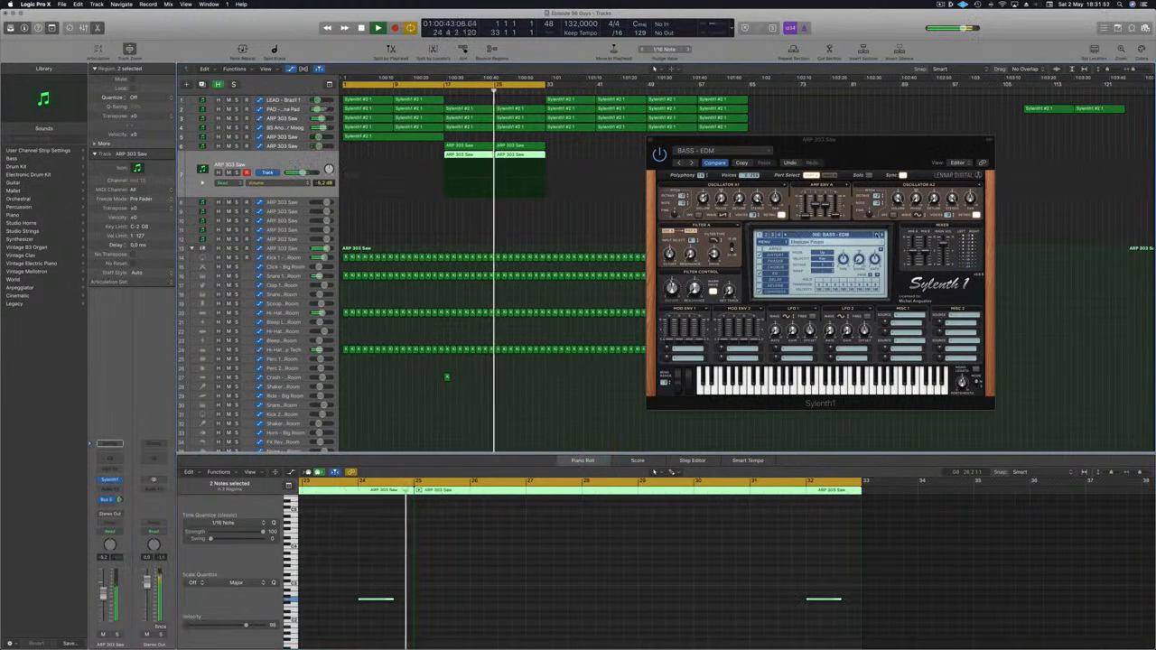
click(876, 236)
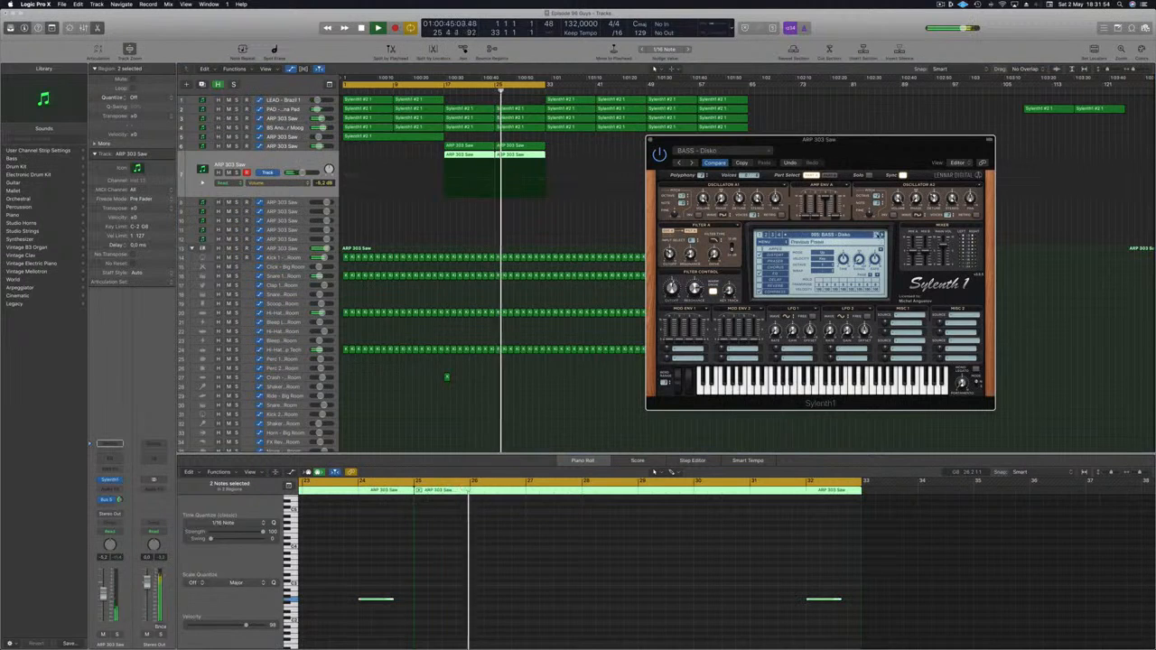
Load the "BASS - Bull$hit" preset on the lower ARP 303 Saw part and adjust its filter cutoff while playing around bars 23 to 32
click(534, 93)
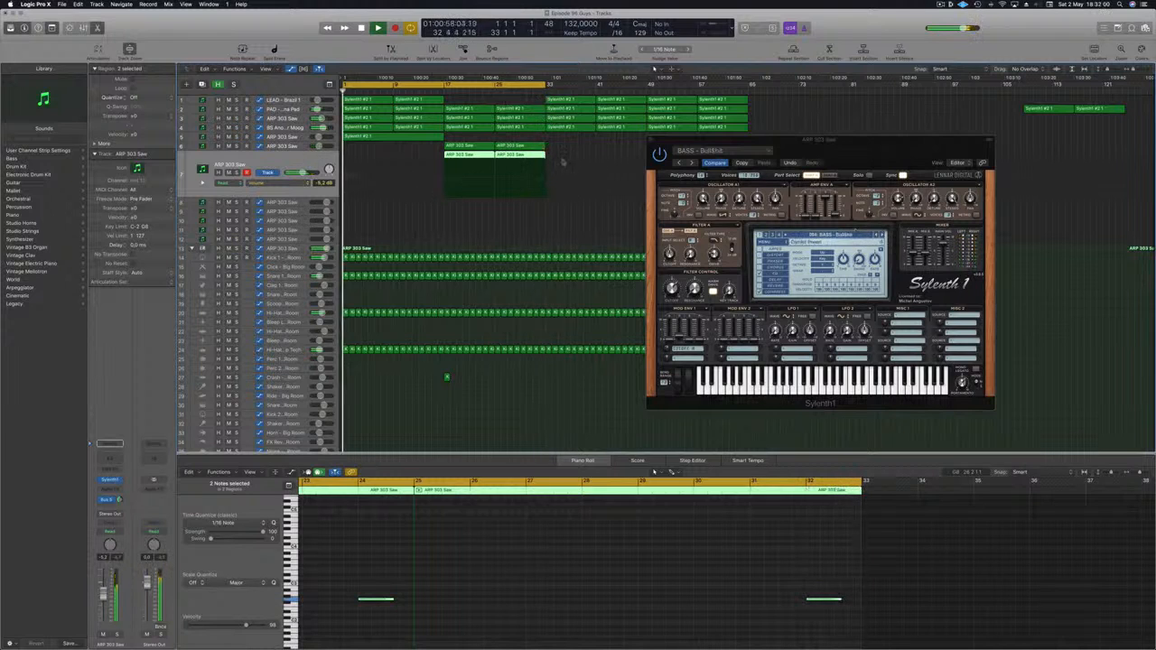
click(484, 92)
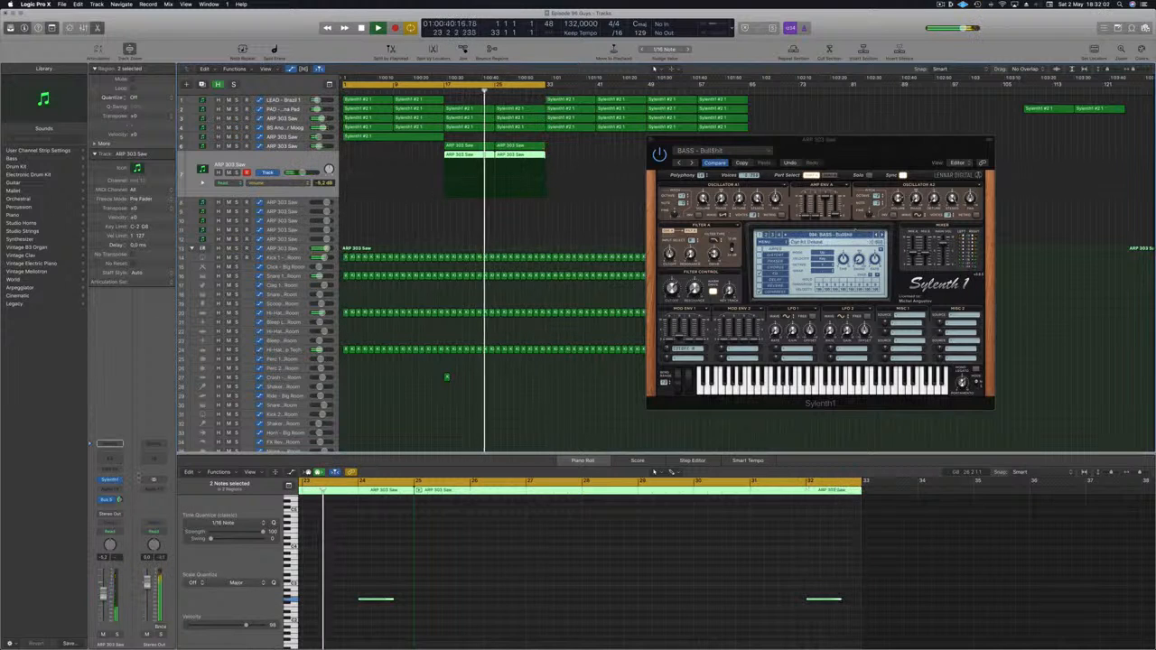
drag(672, 289, 673, 304)
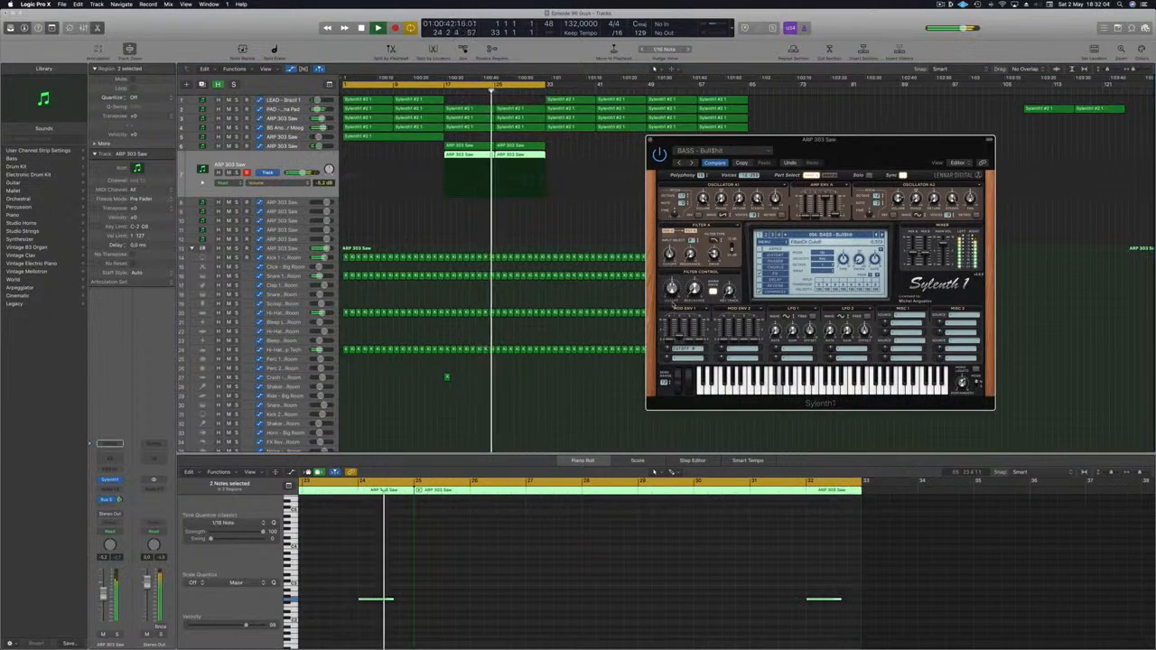
Copy the "PAD - Anjuna Pad" filter cutoff rise before bar 25 to just before bar 33, and move the Sylenth1 window clear of the regions
click(436, 92)
click(295, 108)
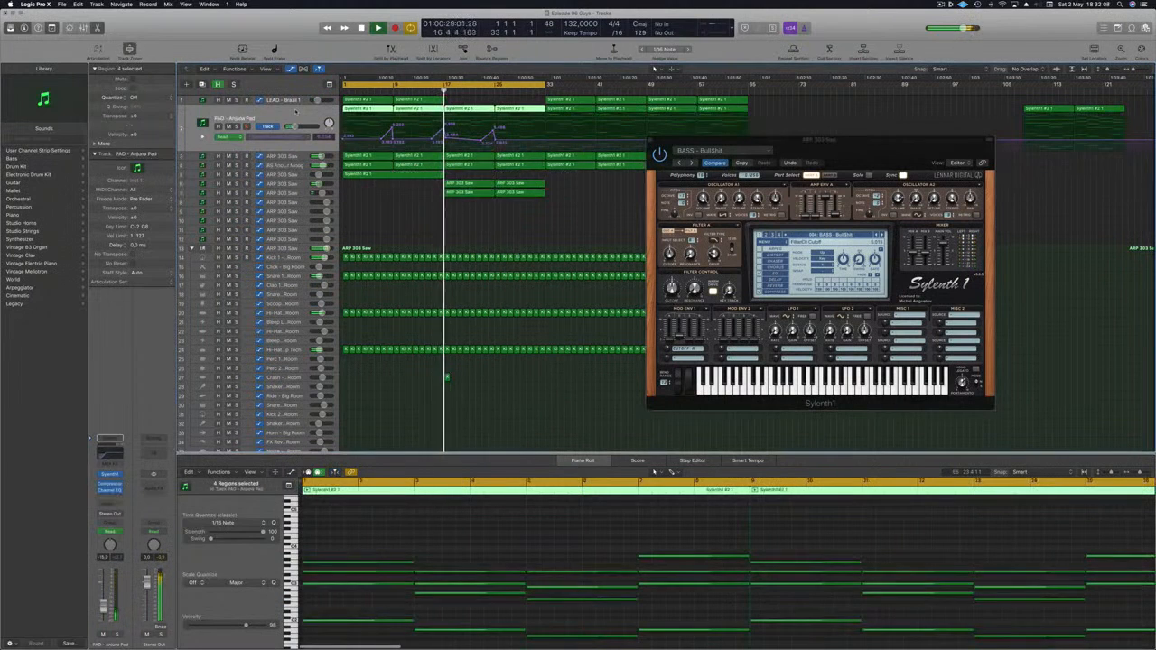
click(505, 128)
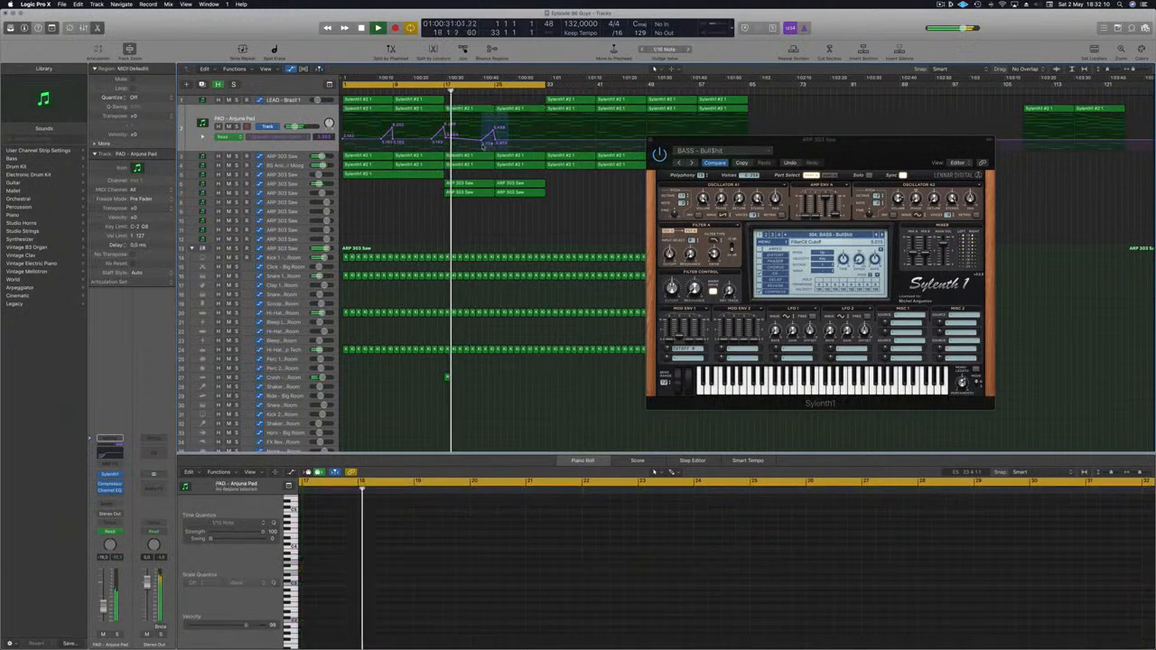
click(479, 143)
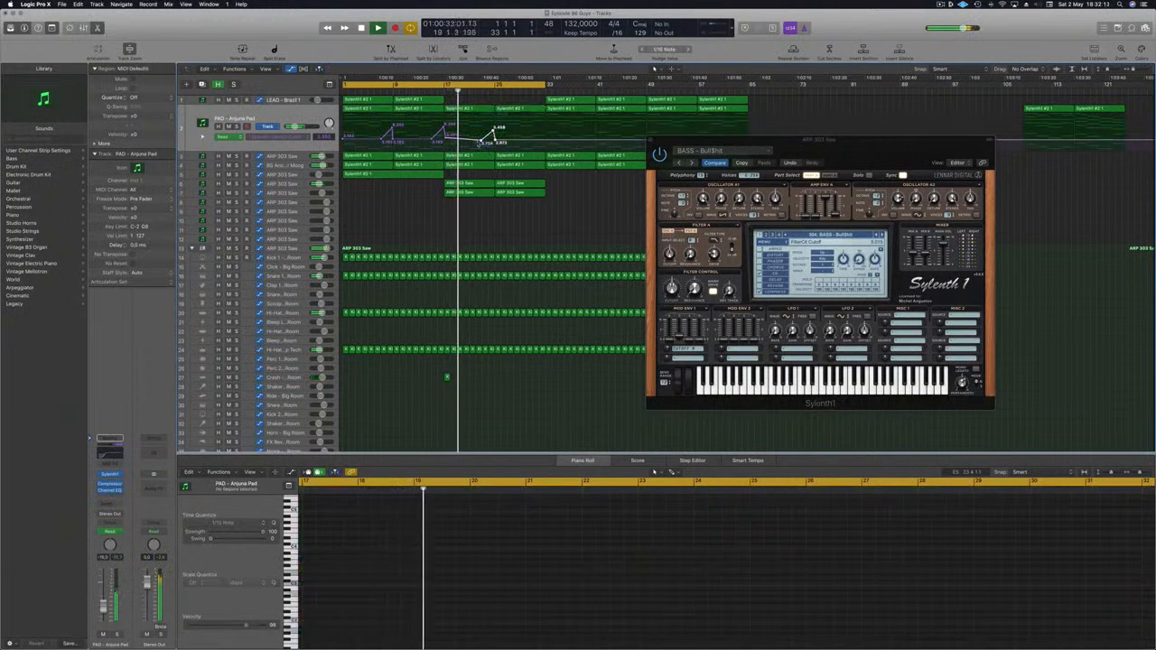
drag(482, 141, 544, 139)
click(544, 129)
drag(670, 140, 786, 162)
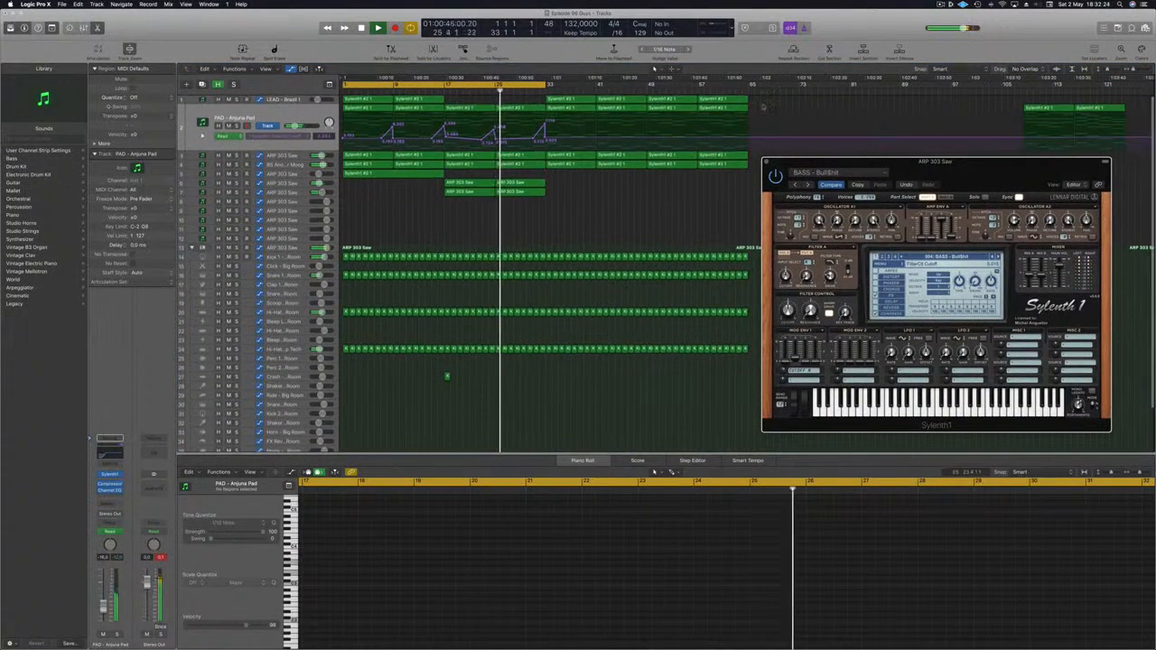
click(572, 210)
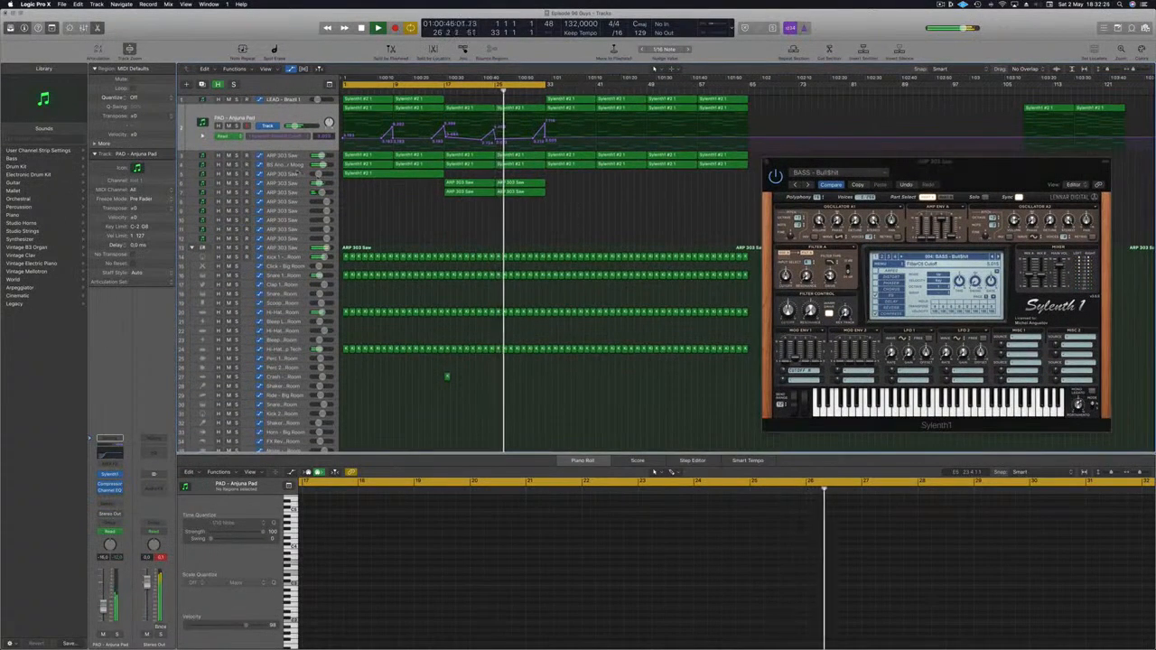
Solo the upper ARP 303 Saw track briefly to hear it on its own
click(292, 155)
key(s)
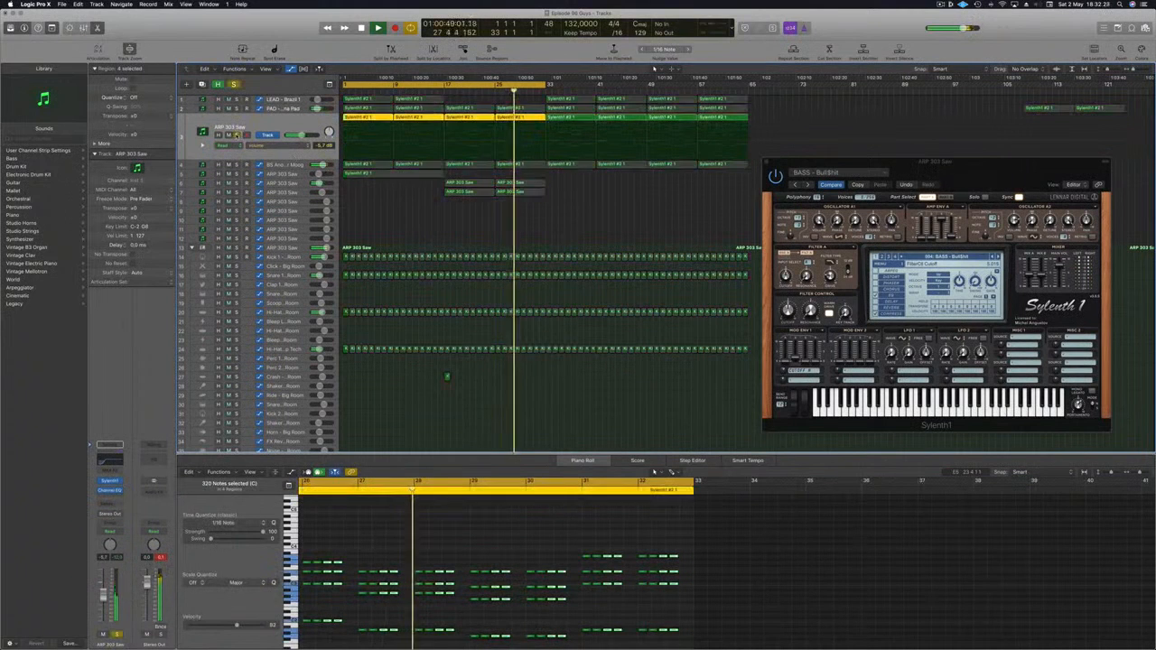
click(237, 136)
Delete the lead and pad regions between bars 33 and 65, and extend the cycle range to bar 49
drag(764, 101, 571, 109)
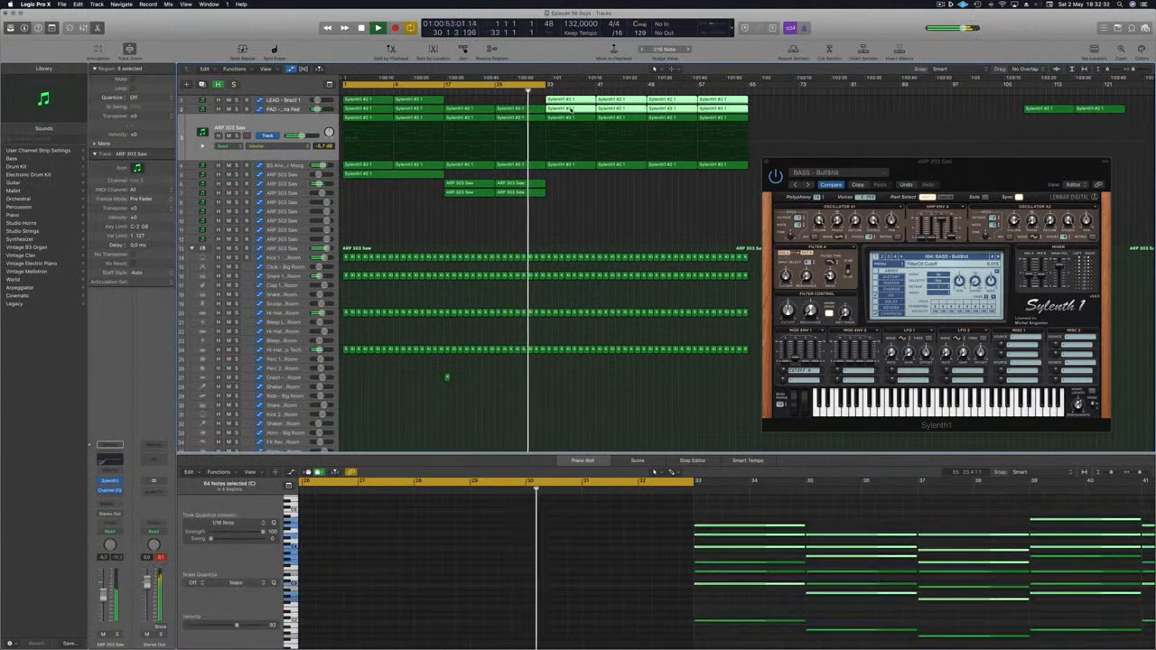
key(Delete)
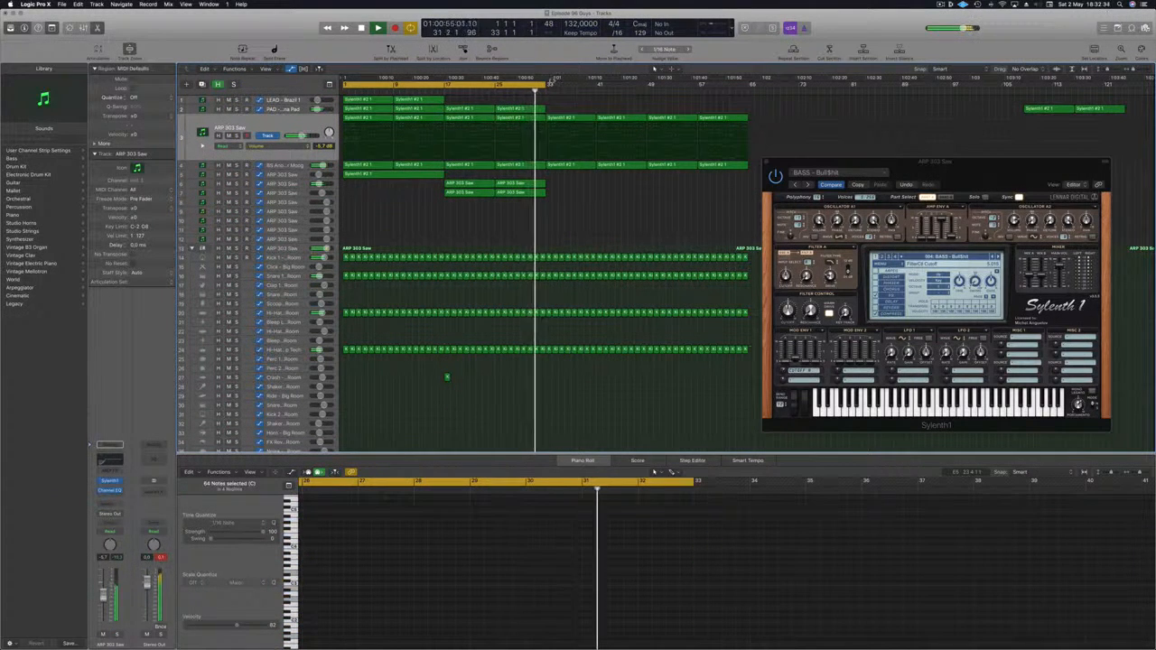
drag(543, 84, 652, 85)
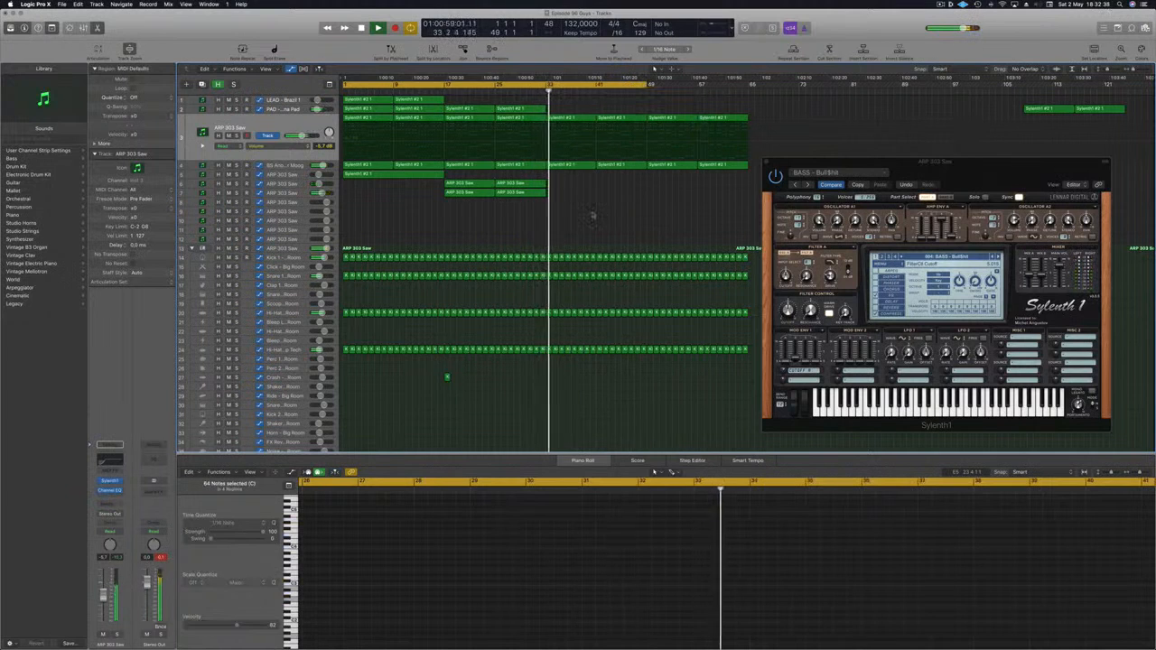
Set the upper ARP 303 Saw track to Touch automation and record a filter cutoff move in its Sylenth1 "LEAD - Aquamarine" sound
click(301, 130)
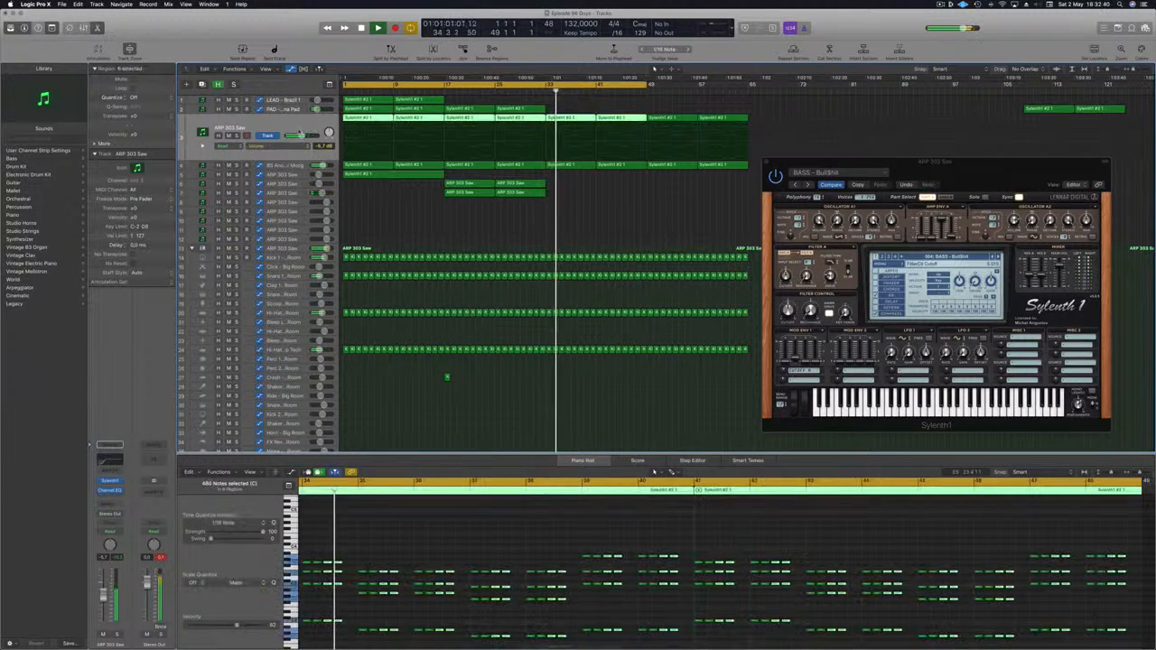
click(529, 218)
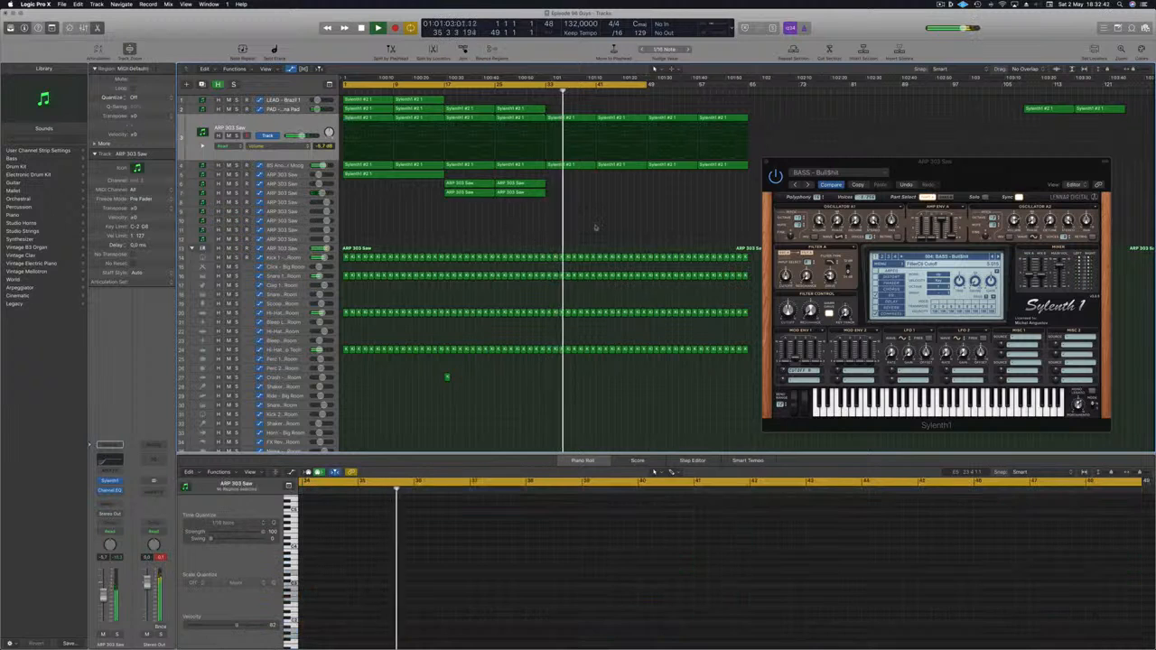
click(298, 129)
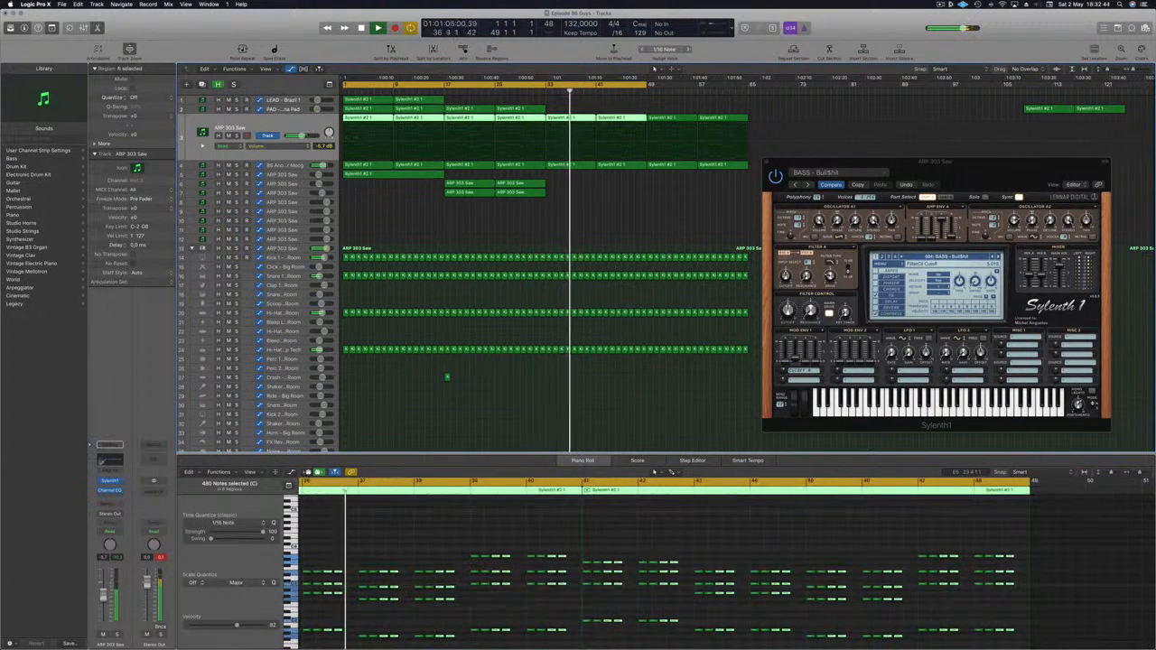
click(118, 532)
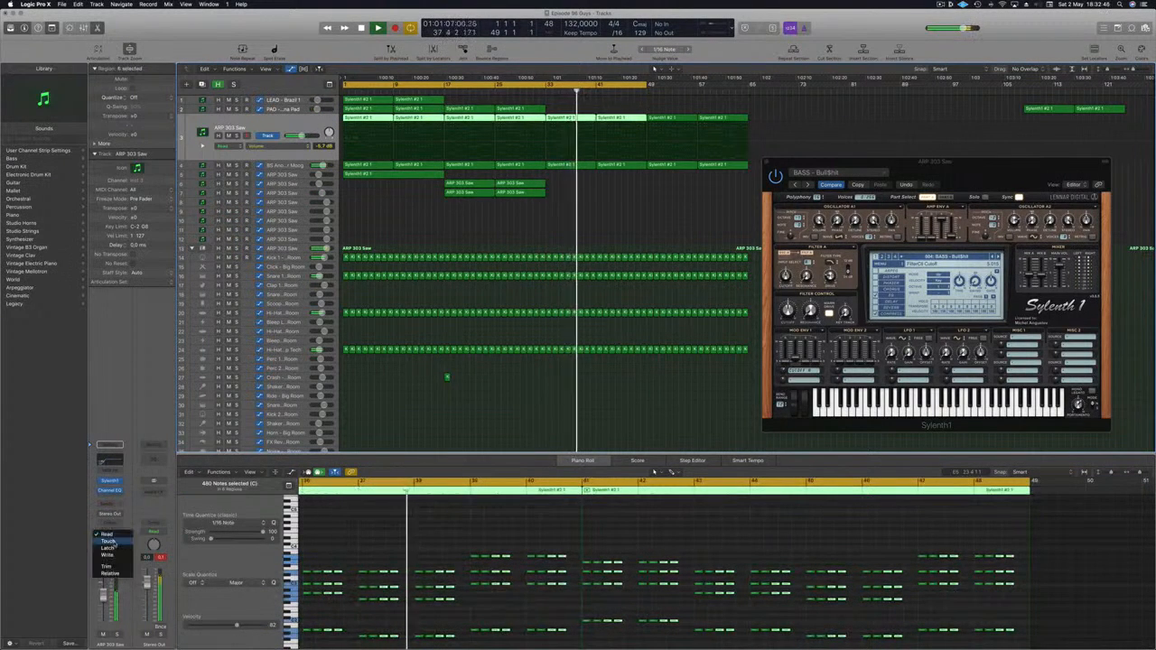
click(114, 543)
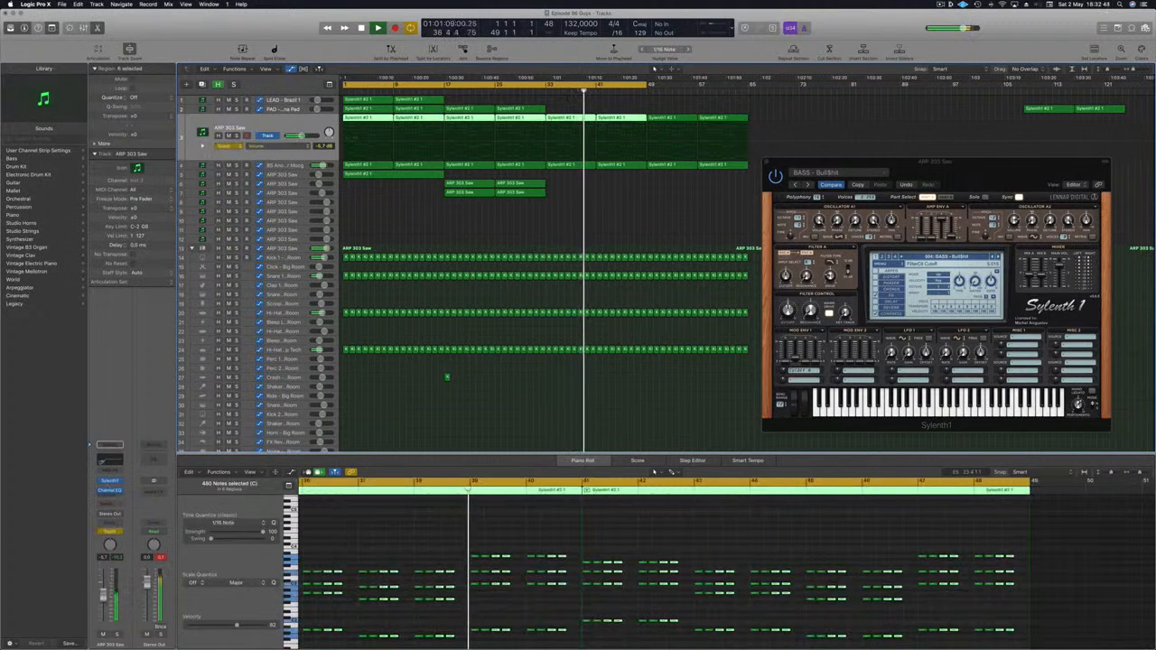
click(110, 481)
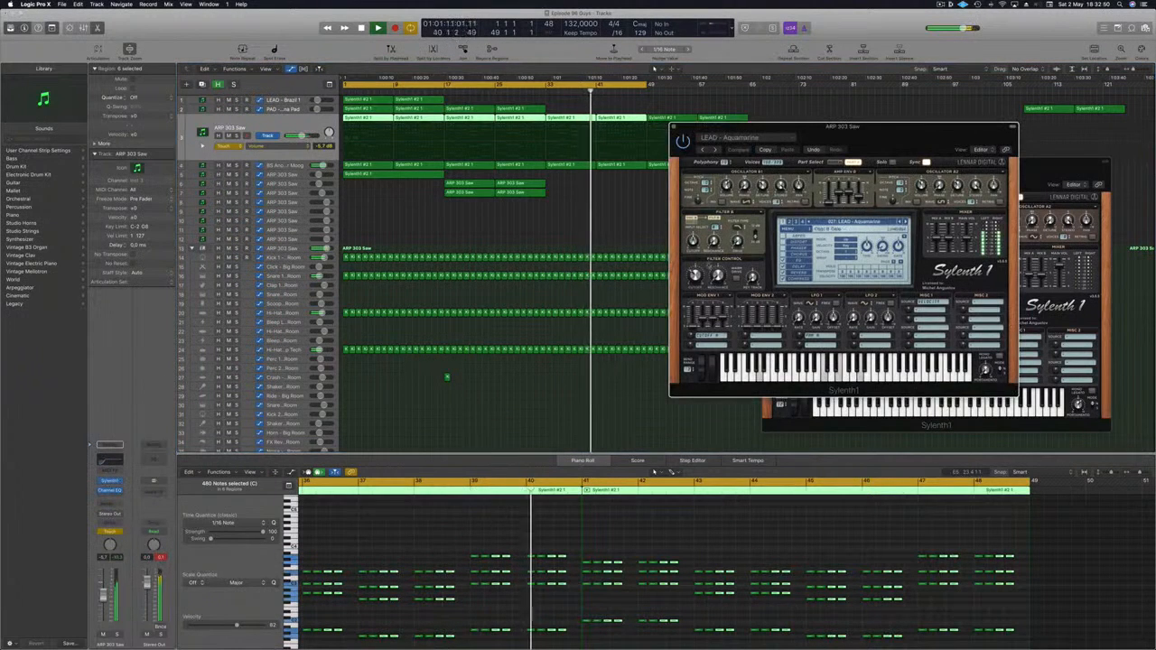
drag(695, 274, 694, 276)
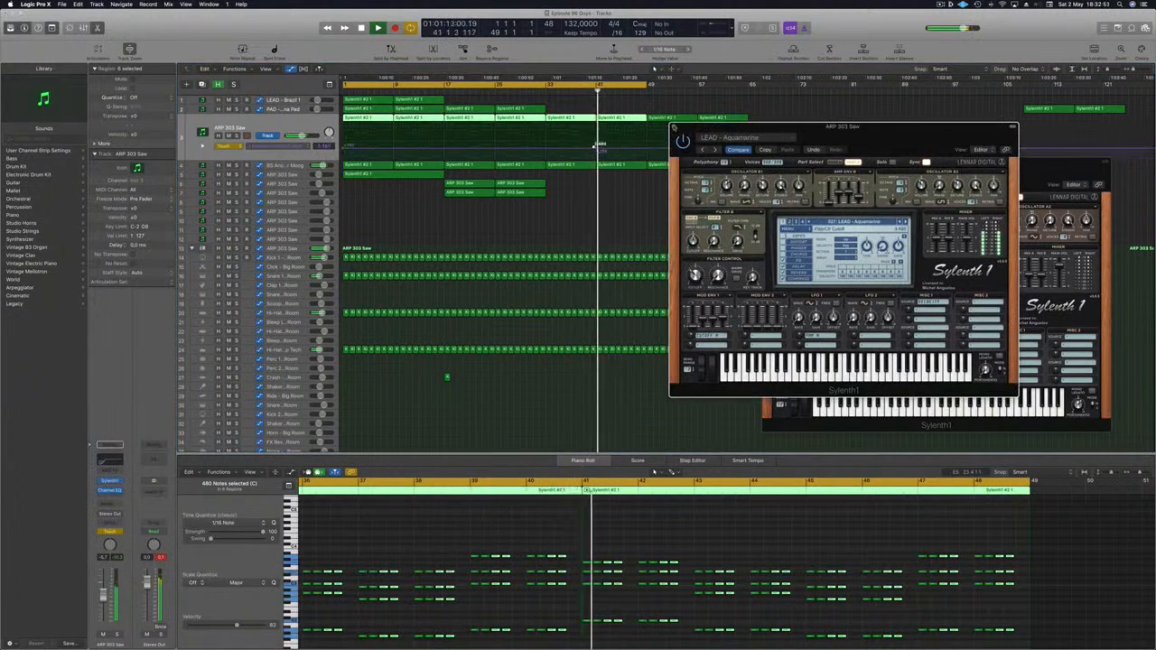
click(674, 127)
Replay from around bar 24 and lower the volume of the lower ARP 303 Saw track to -11.8 dB
click(488, 91)
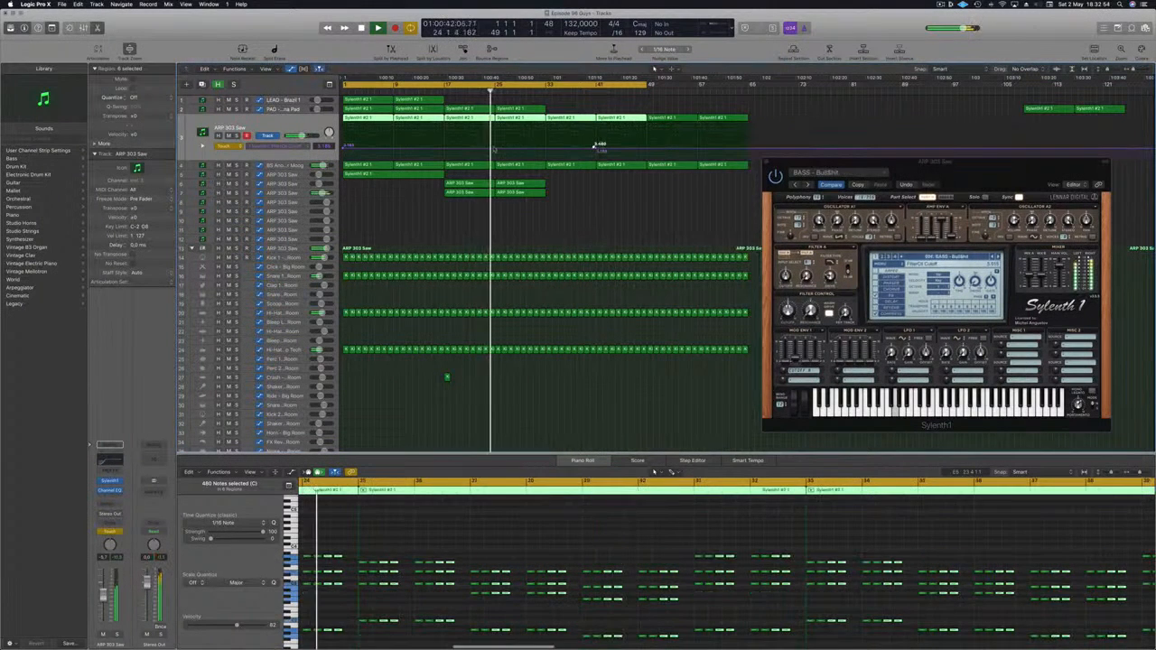
click(388, 196)
click(298, 193)
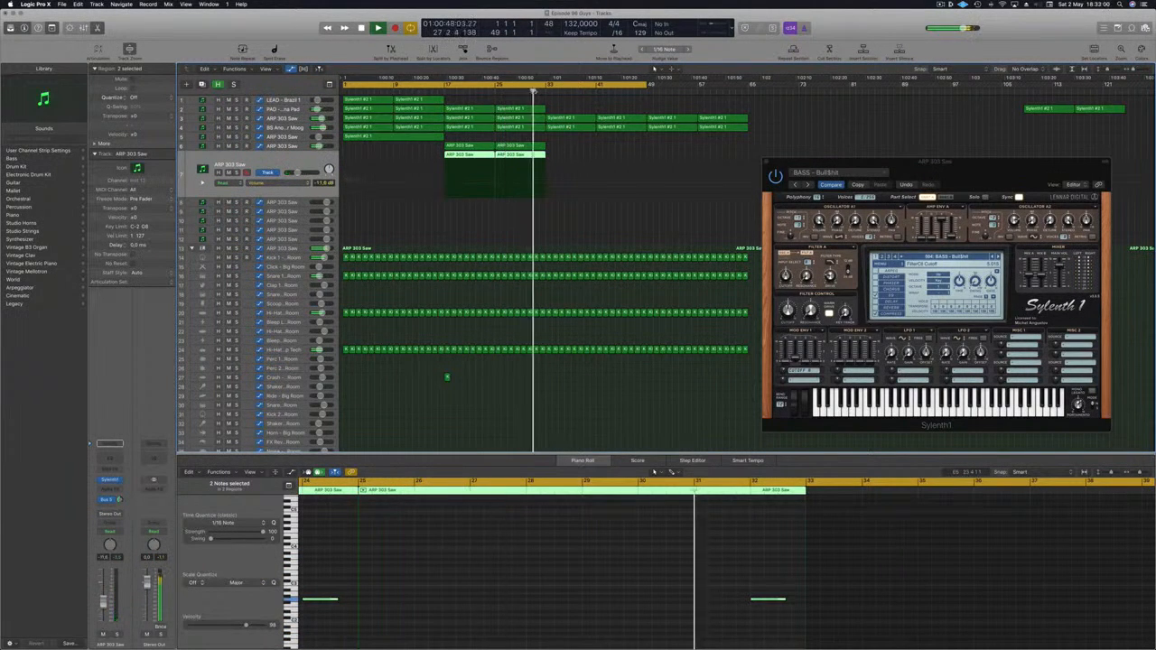
click(296, 129)
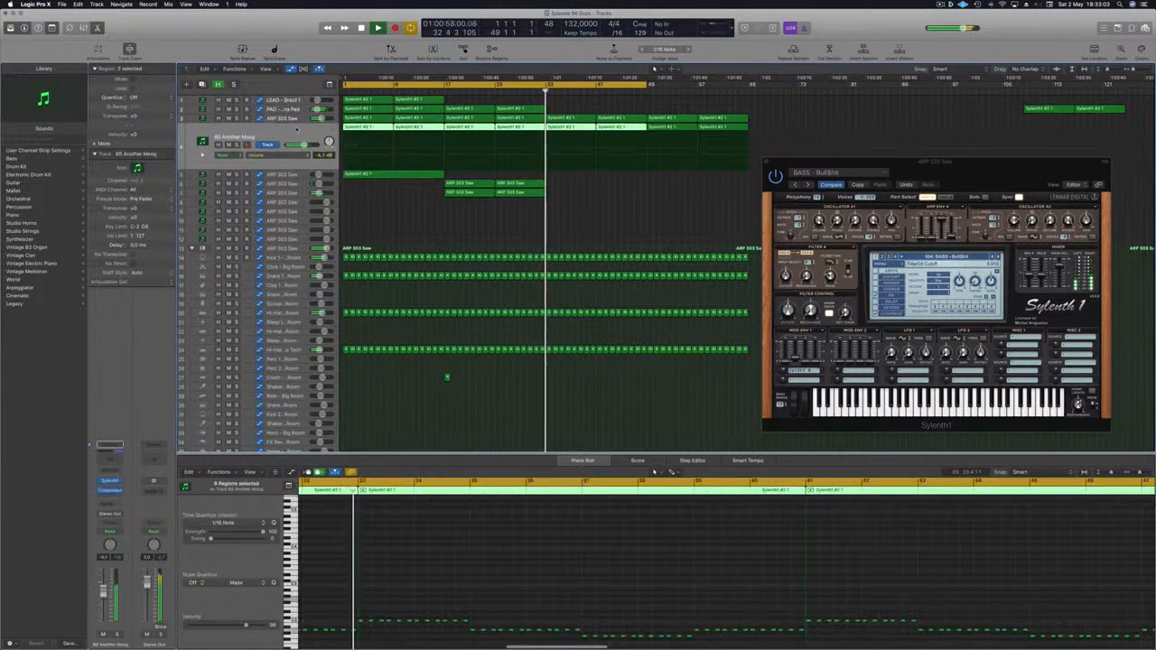
Shape the upper ARP 303 Saw filter cutoff automation to dip at bar 33 and rise through bar 41 to bar 49
click(297, 119)
click(543, 150)
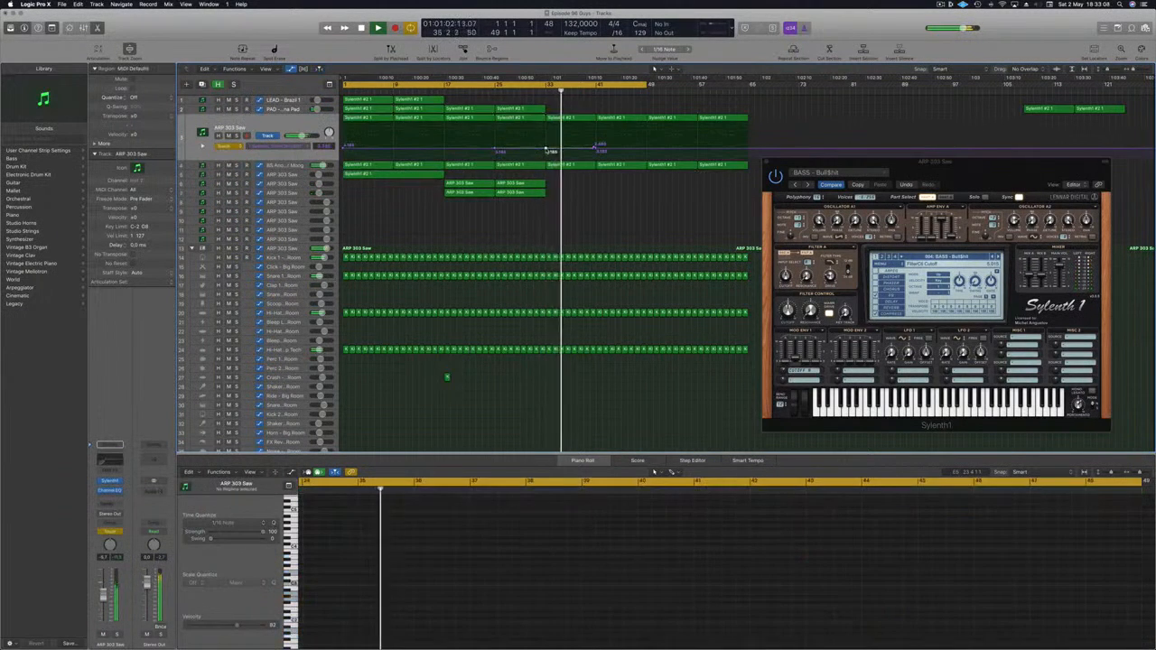
drag(595, 148, 647, 135)
click(598, 147)
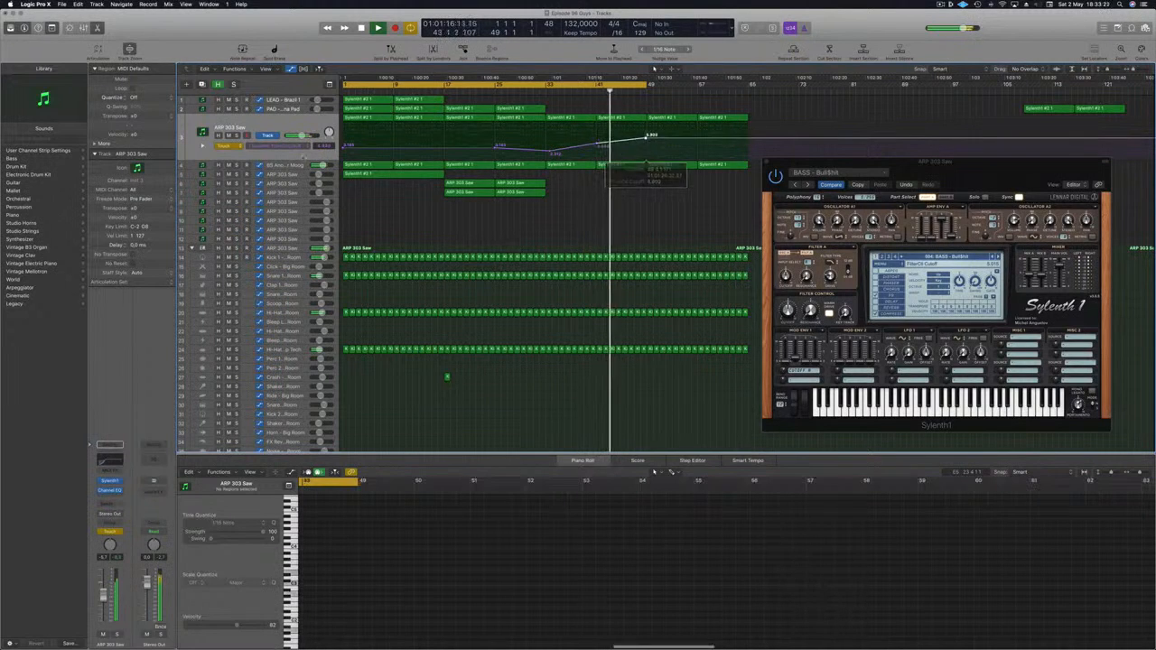
Add a send from the upper ARP 303 Saw track to Bus 5 (Aux 35)
click(270, 123)
click(109, 504)
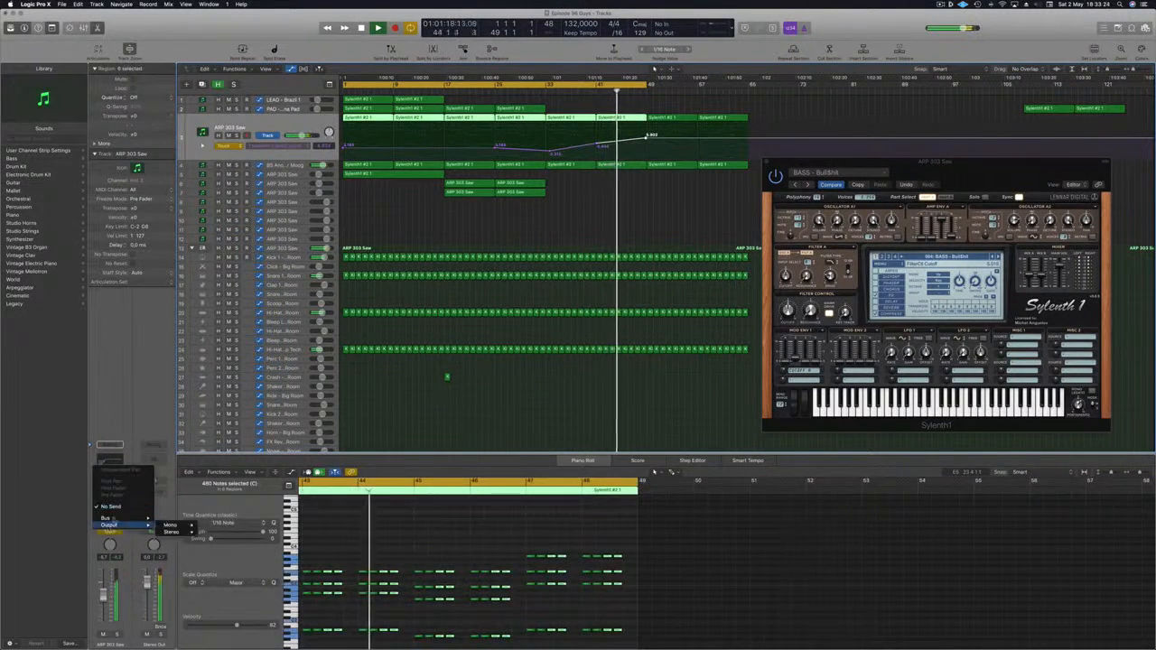
mouse_move(119, 518)
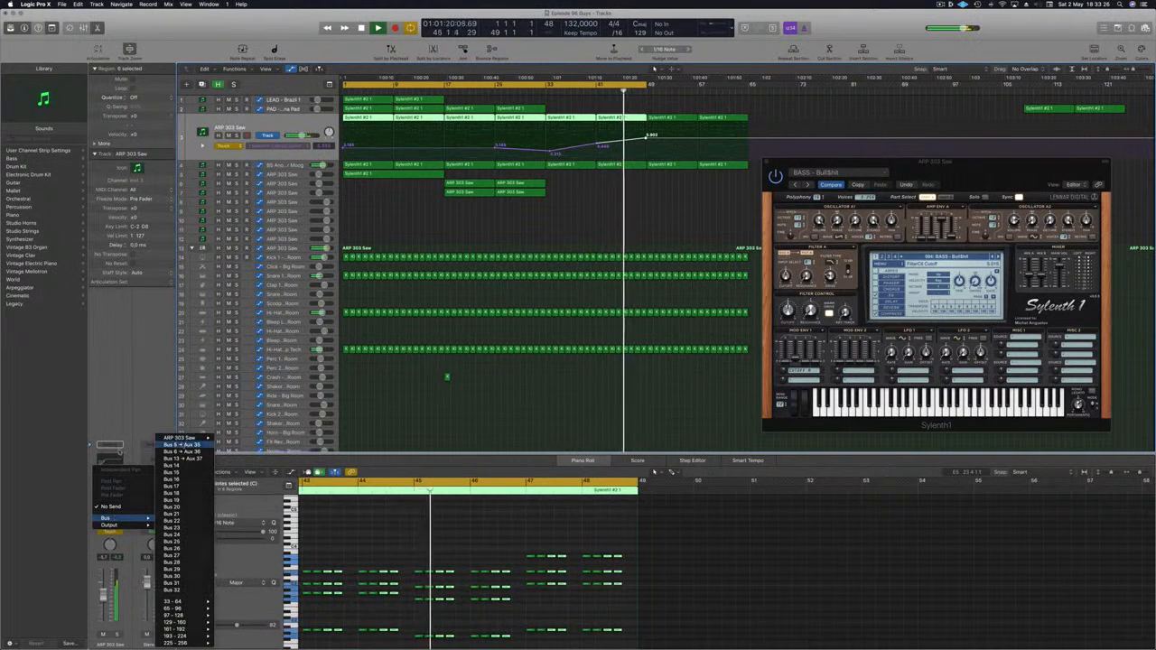
click(181, 445)
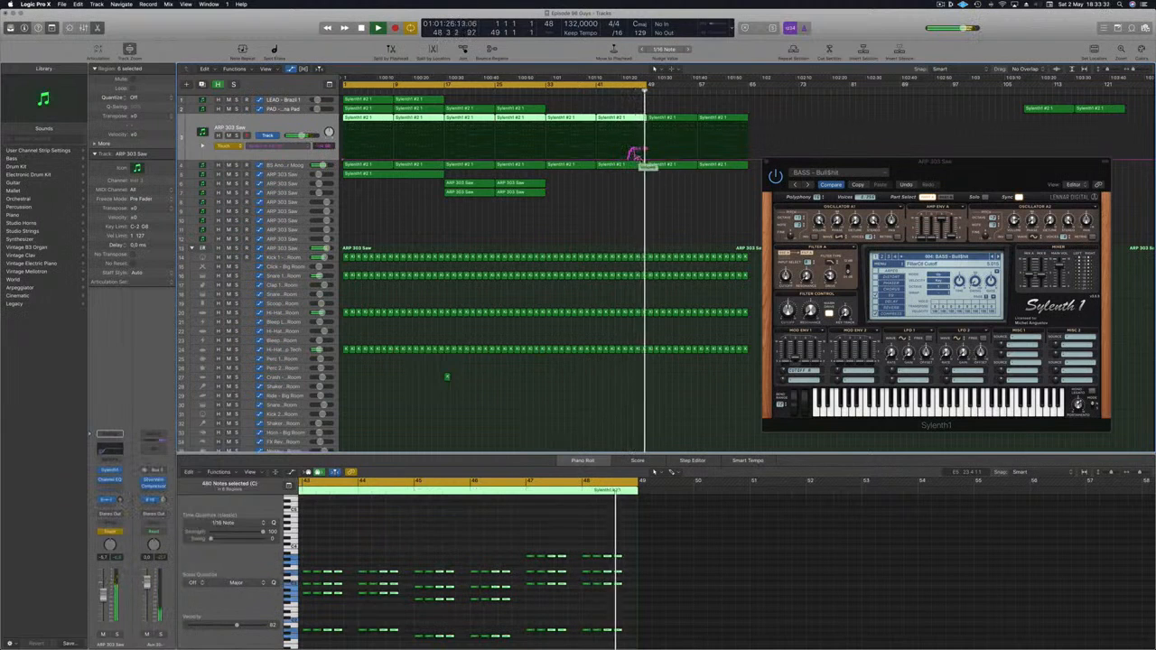
Replace the recorded Send 1 automation with a rise from bar 33 to bar 41, and set the track's automation mode to Read
drag(637, 160, 547, 165)
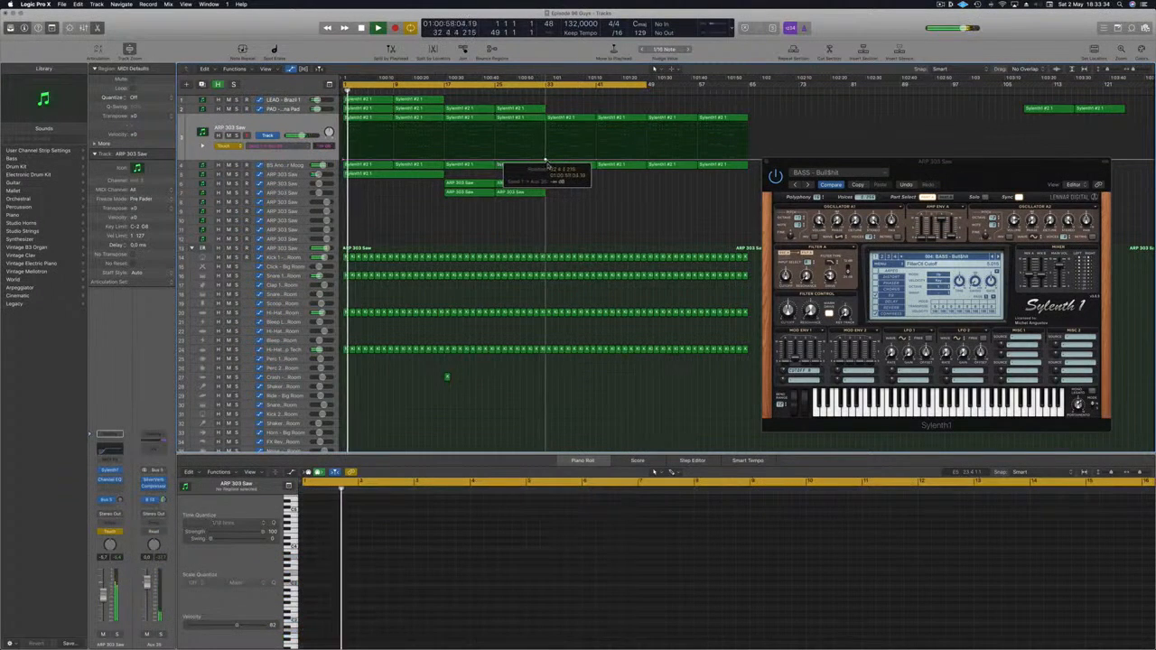
click(226, 144)
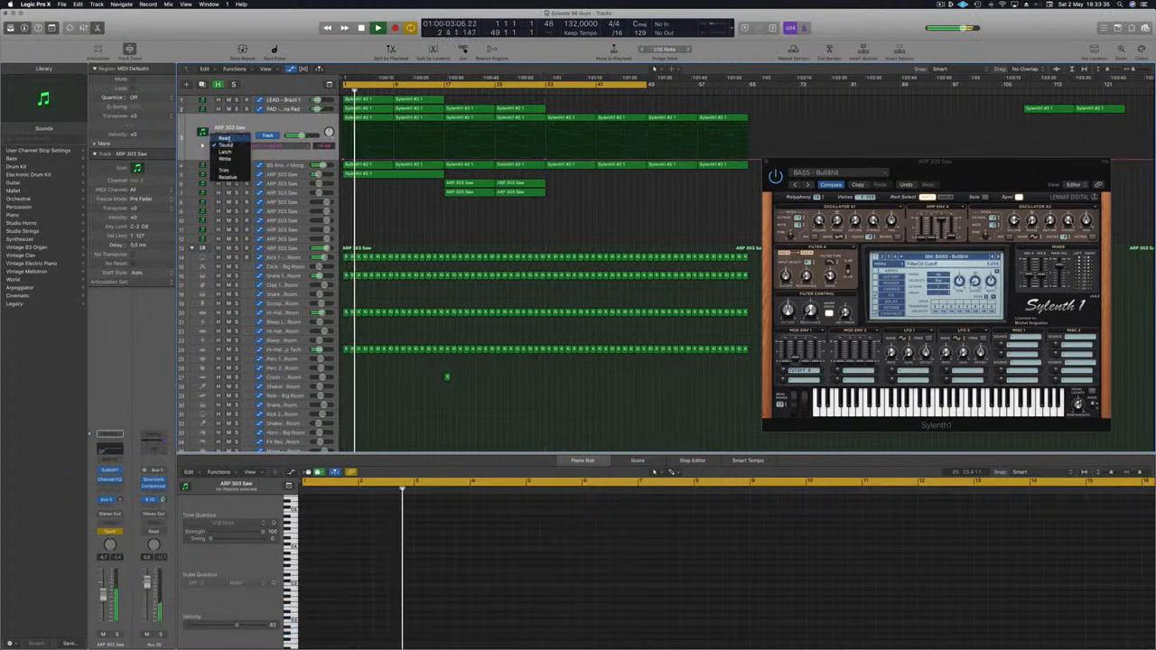
click(224, 138)
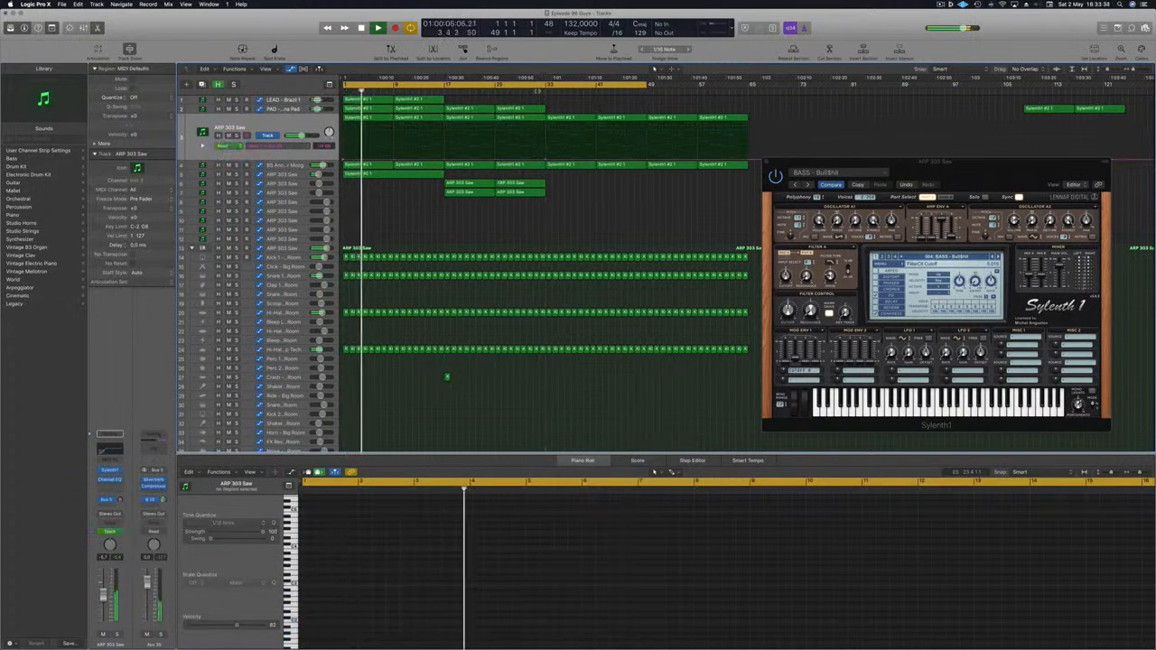
click(537, 91)
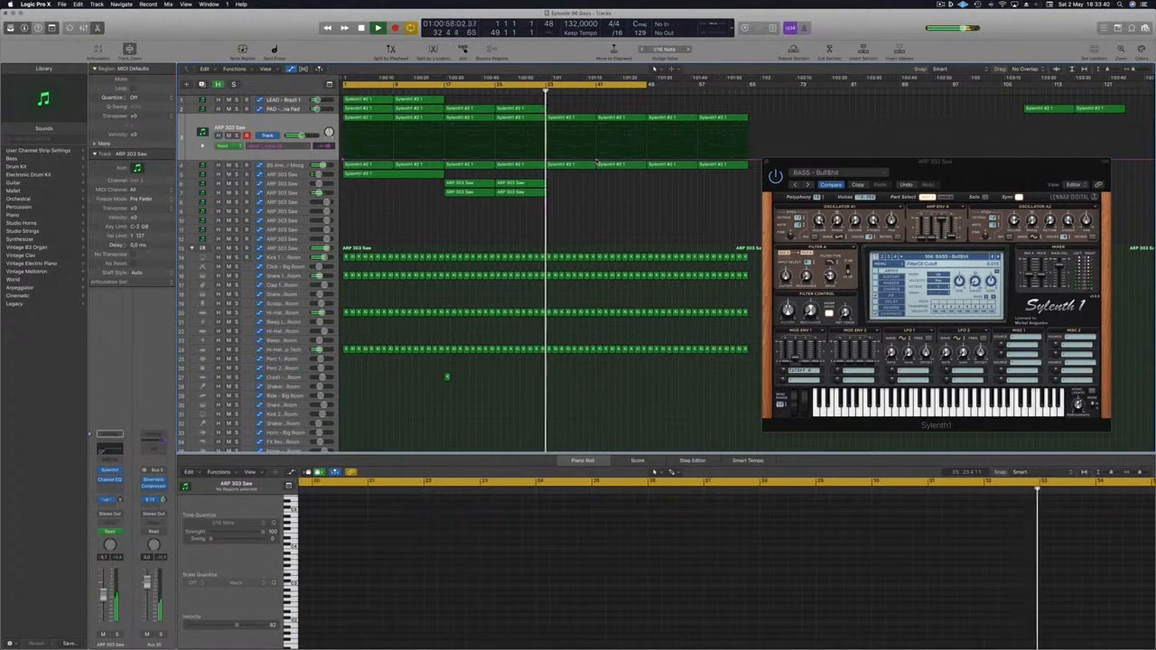
drag(595, 162, 596, 149)
Display the upper ARP 303 Saw track's Sylenth1 filter cutoff automation again and check the part alongside the BS Another Moog track
click(291, 145)
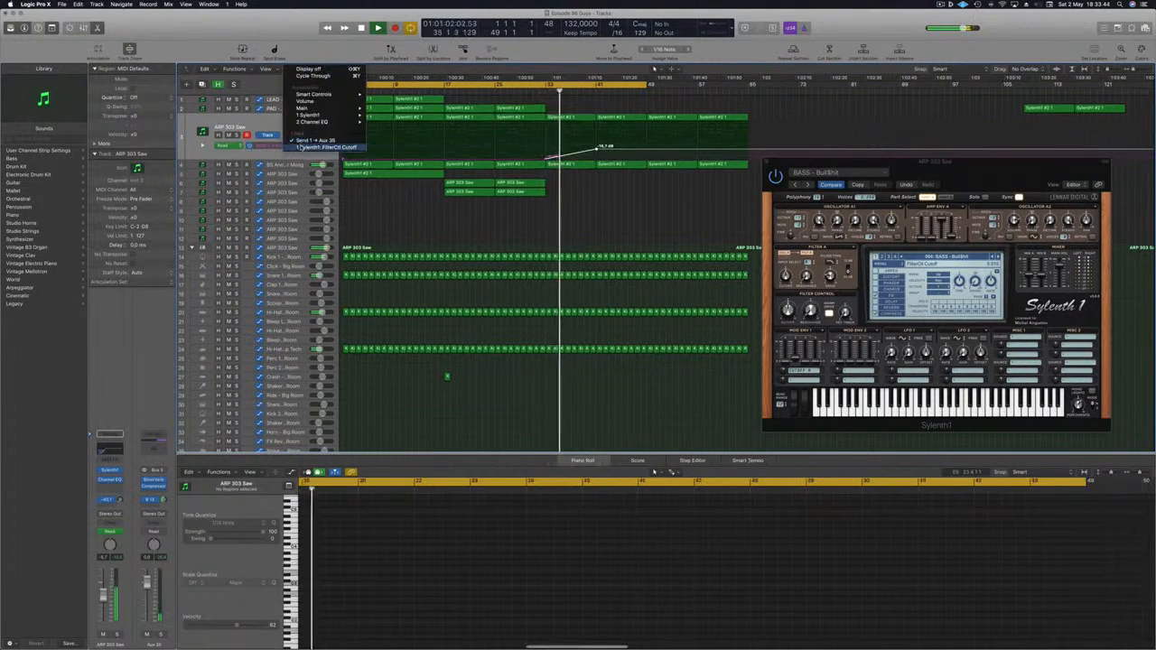
click(316, 146)
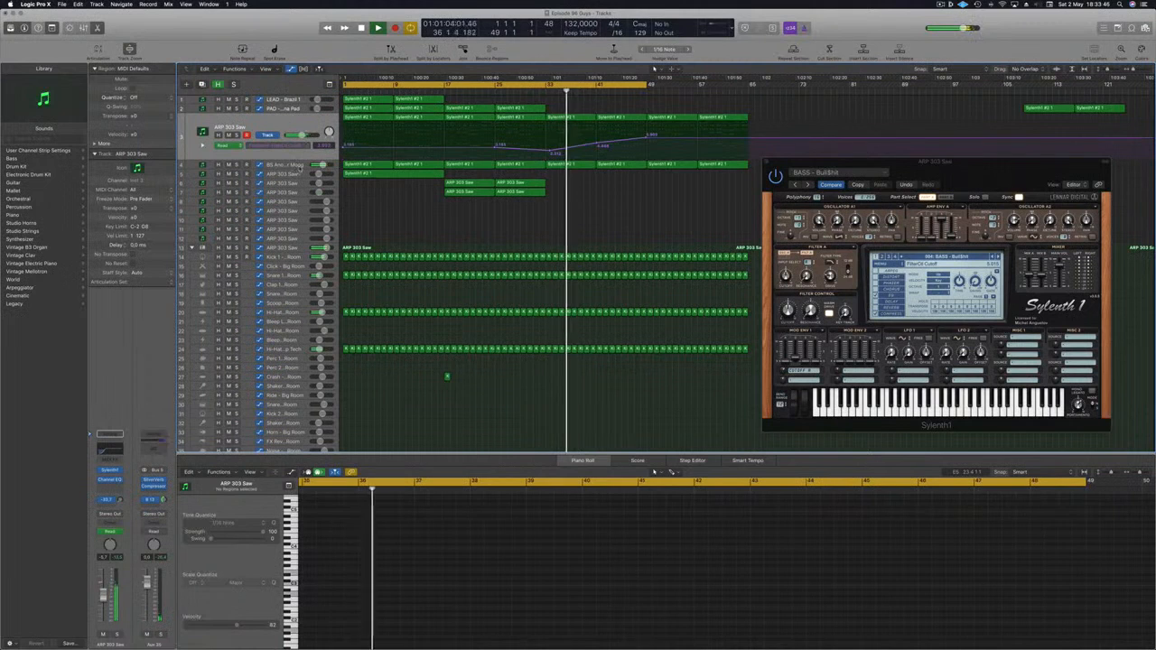
click(270, 166)
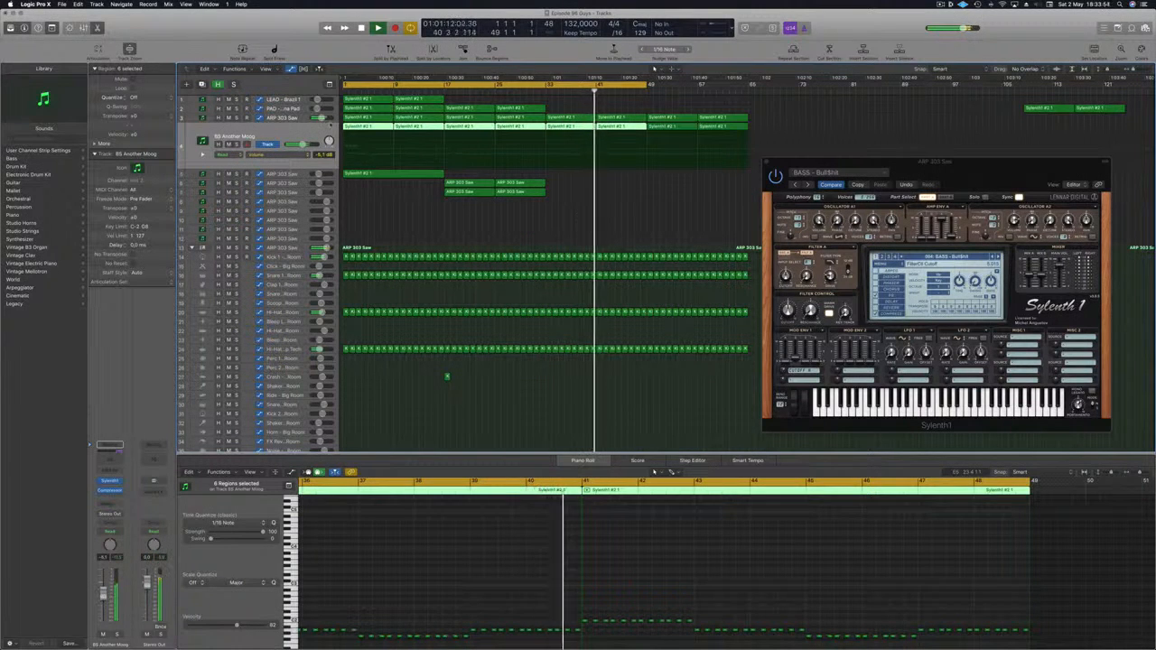
click(547, 121)
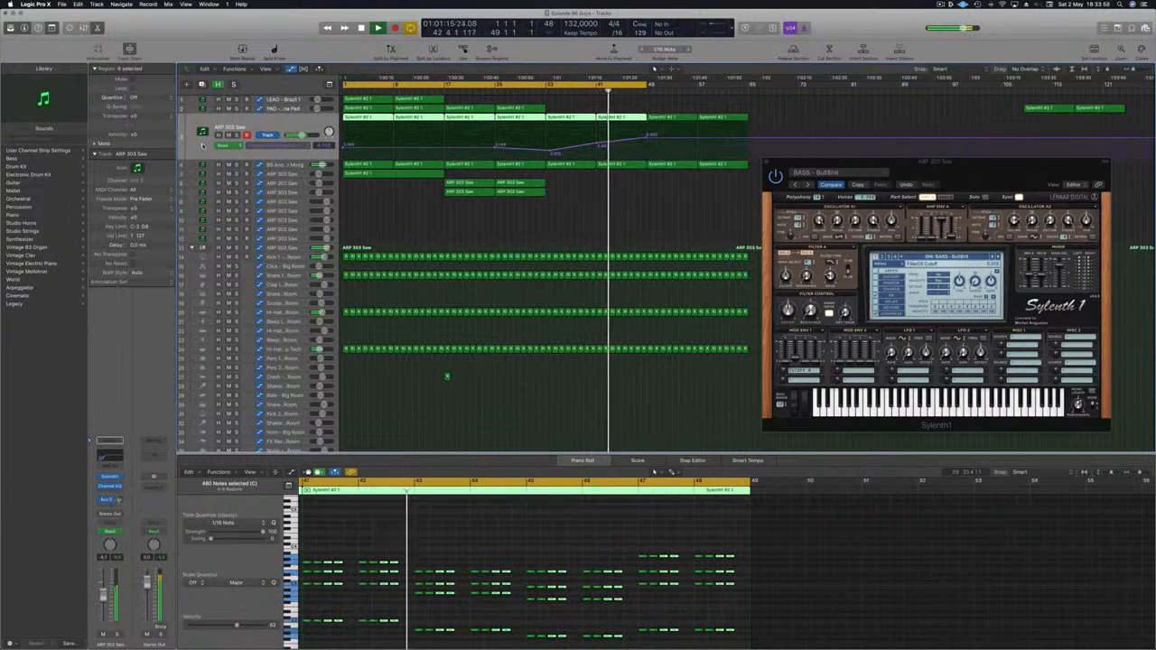
Show the upper ARP 303 Saw track's Send 1 automation lane and extend its rise to a higher point at bar 49
click(203, 145)
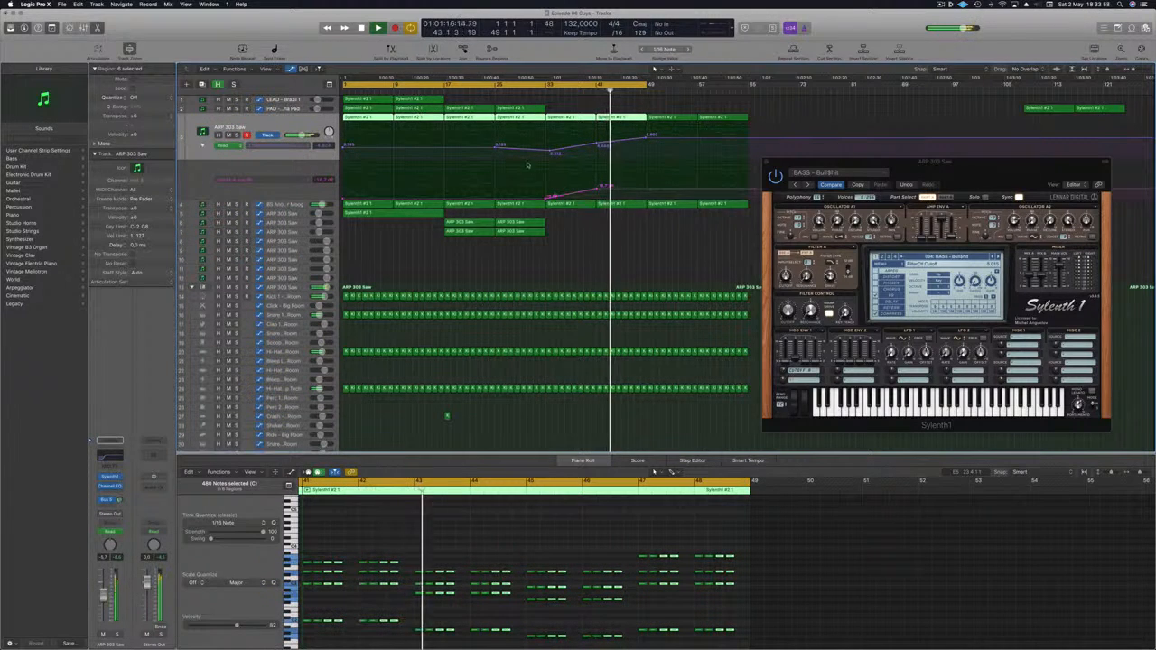
click(640, 190)
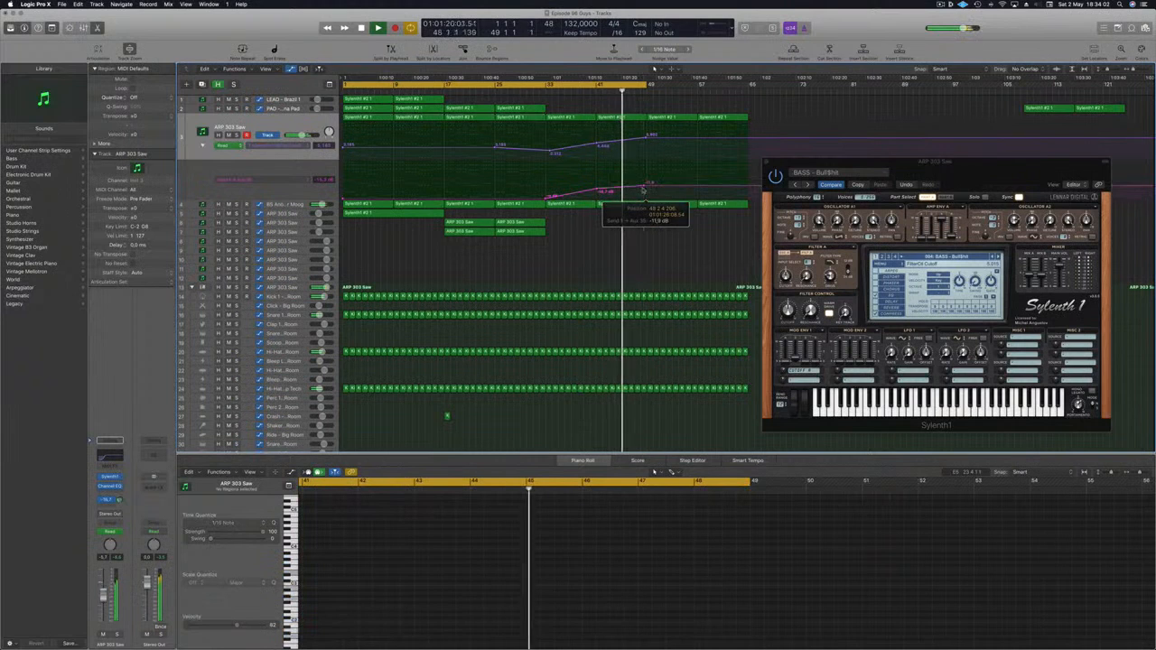
drag(643, 190, 647, 181)
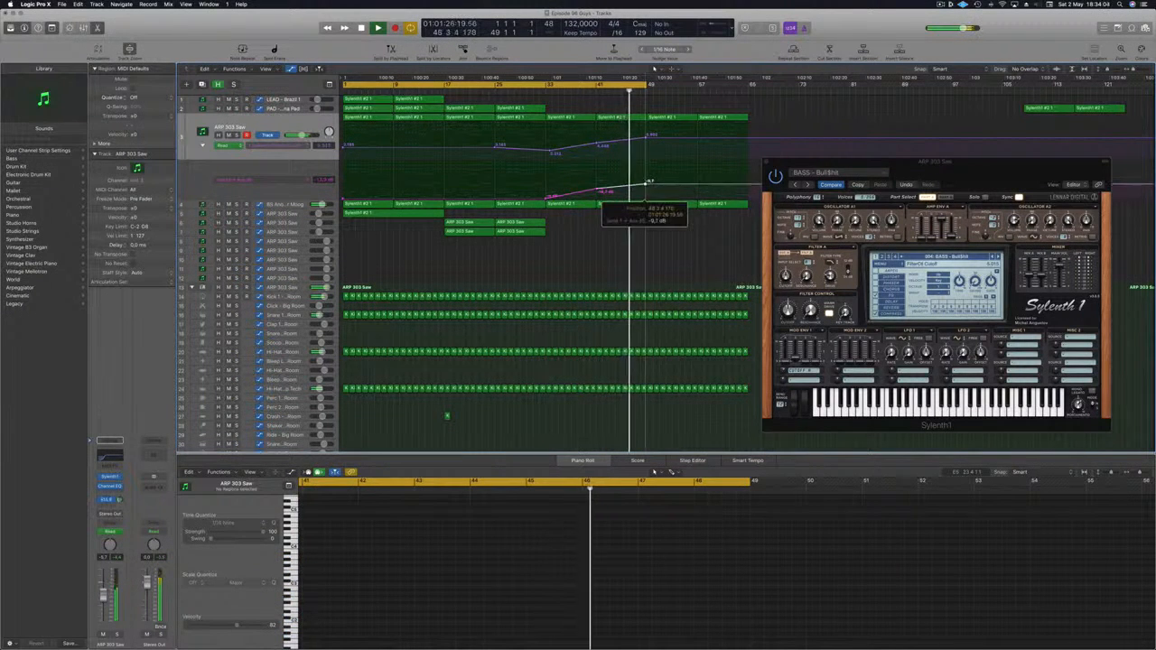
Extend the cycle range to bar 65 and copy the long opening region on the ARP 303 Saw track below BS Another Moog to bar 49
drag(645, 85, 748, 93)
drag(813, 163, 1033, 166)
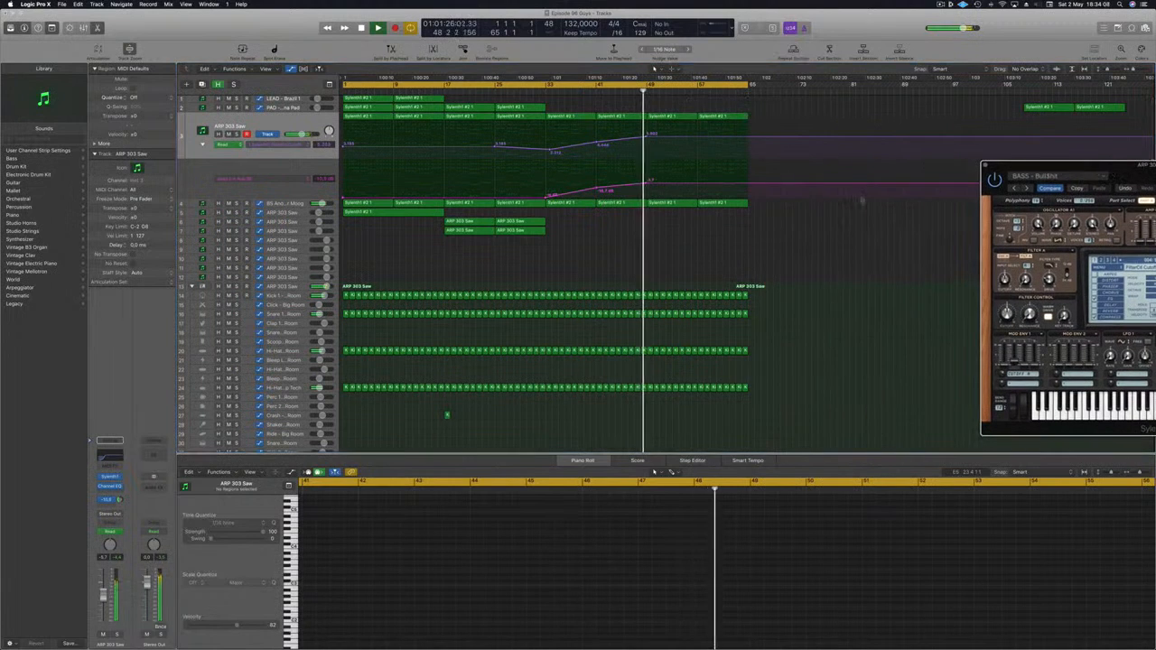
drag(390, 214, 695, 215)
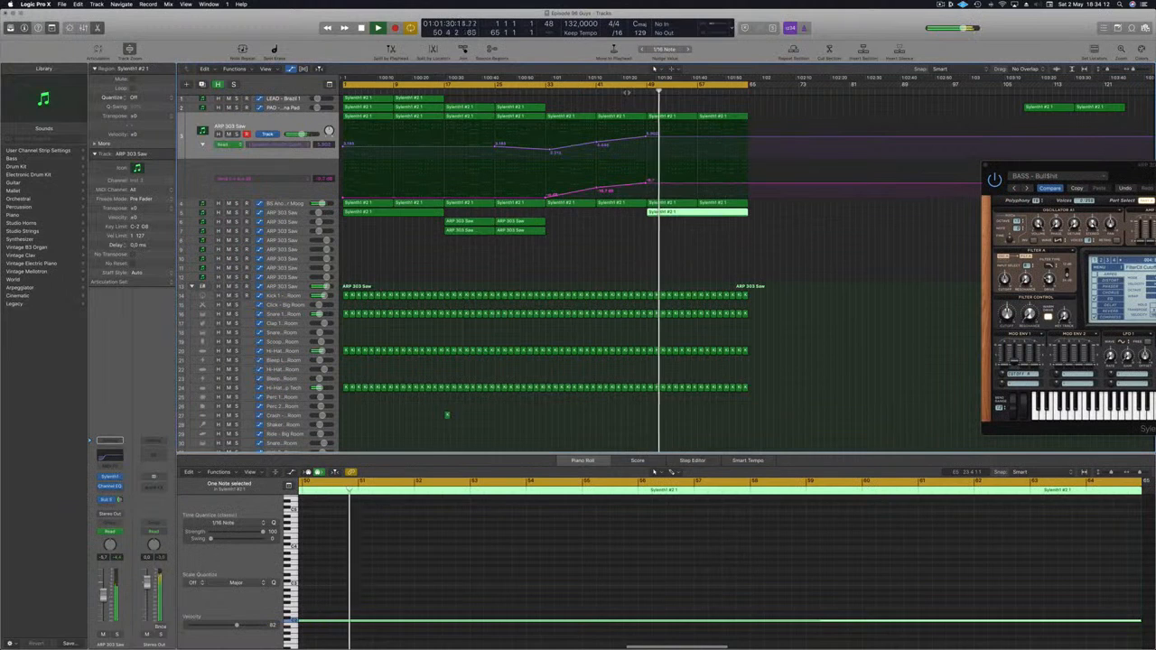
Continue the upper ARP 303 Saw track's filter cutoff and Send 1 automation with gentle rises from bar 49 to bar 65
click(748, 140)
drag(747, 140, 746, 130)
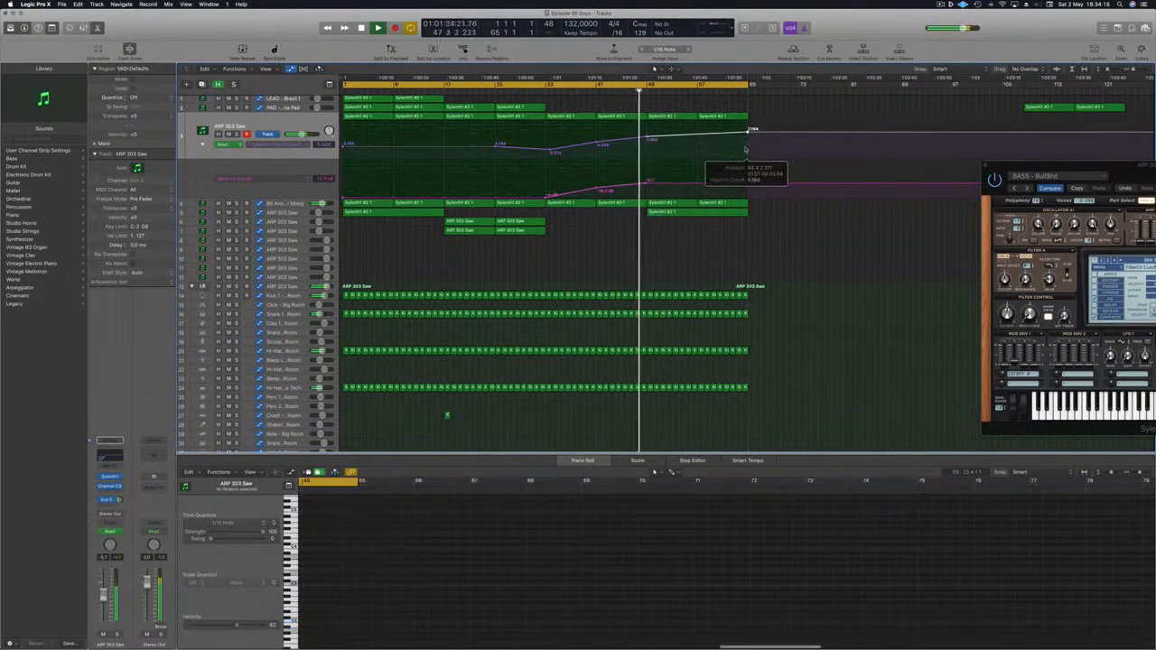
drag(749, 186, 748, 180)
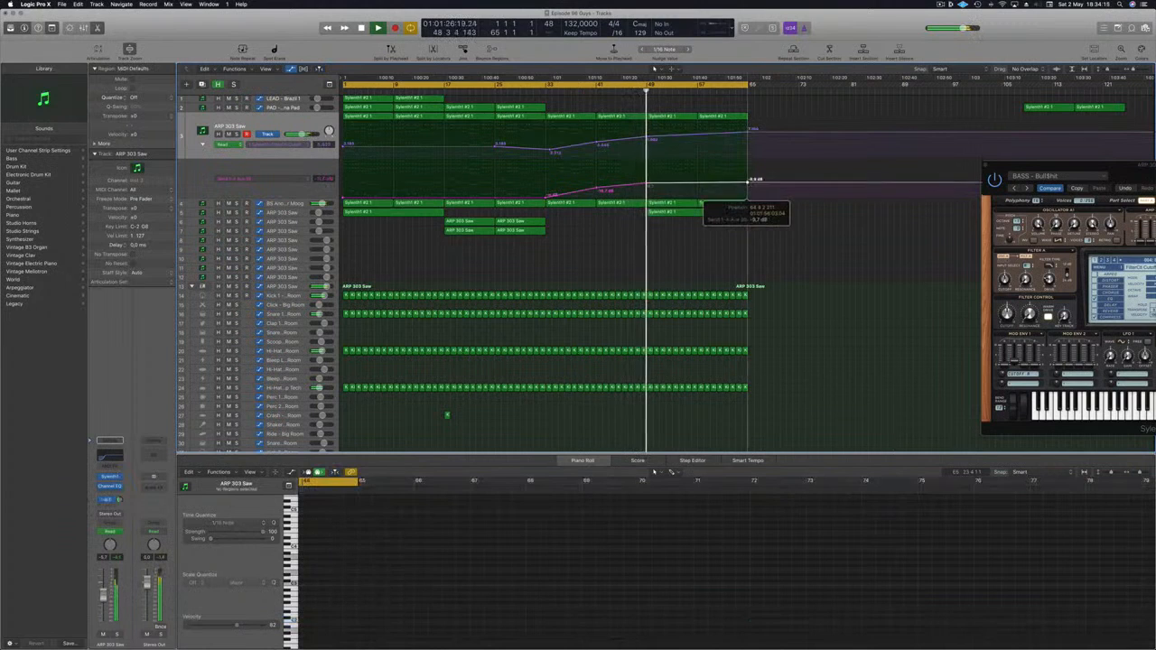
click(745, 295)
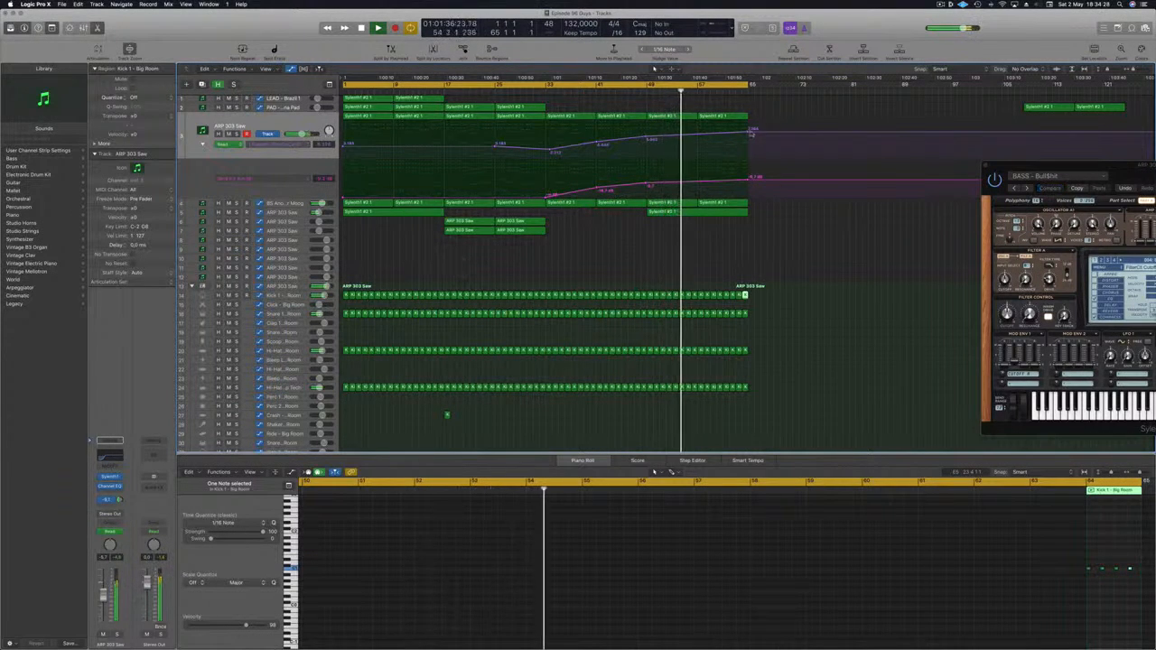
drag(747, 134, 747, 132)
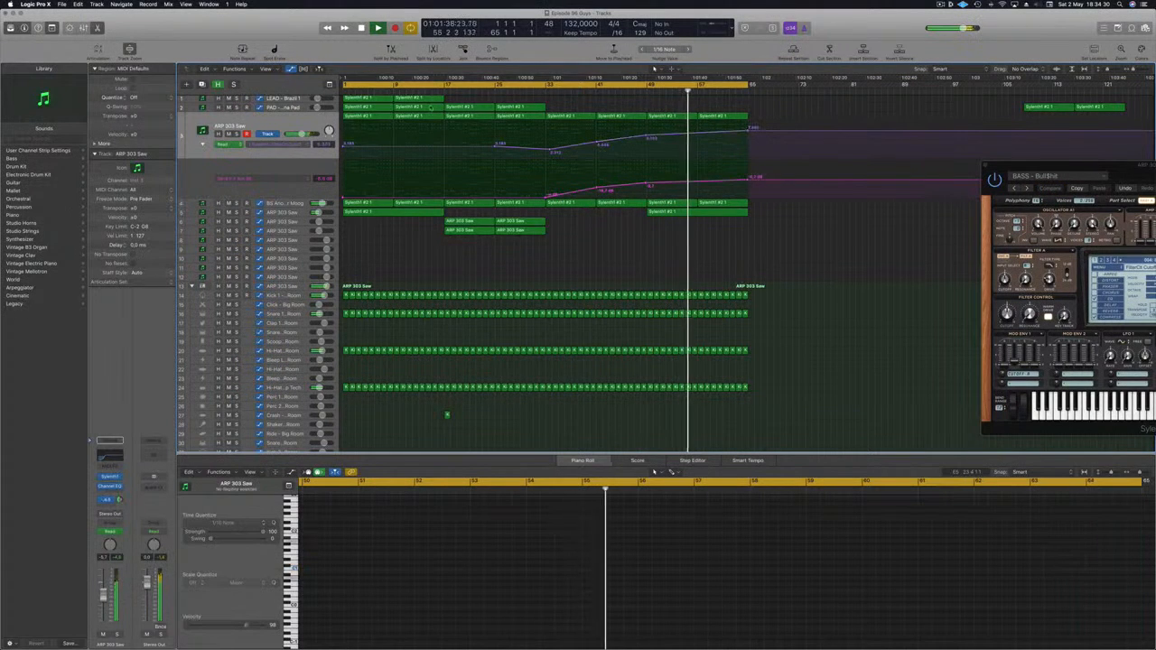
Copy two PAD - Anjuna Pad regions with their filter automation to bars 49 through 65
scroll(531, 114, up, 1)
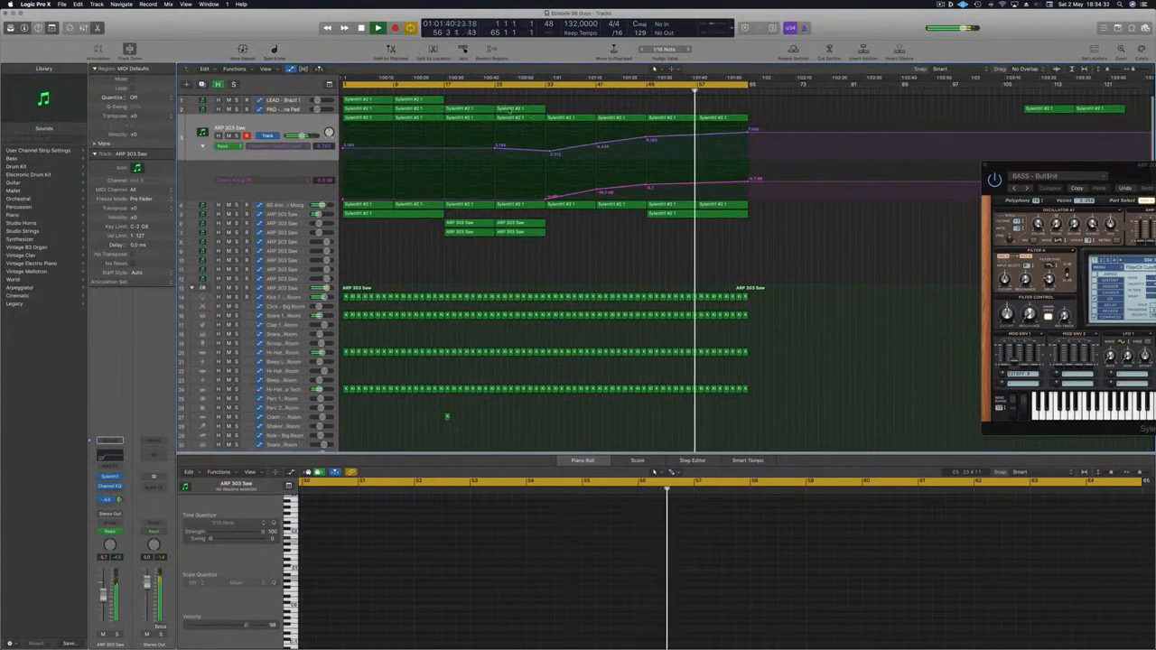
click(531, 110)
click(287, 112)
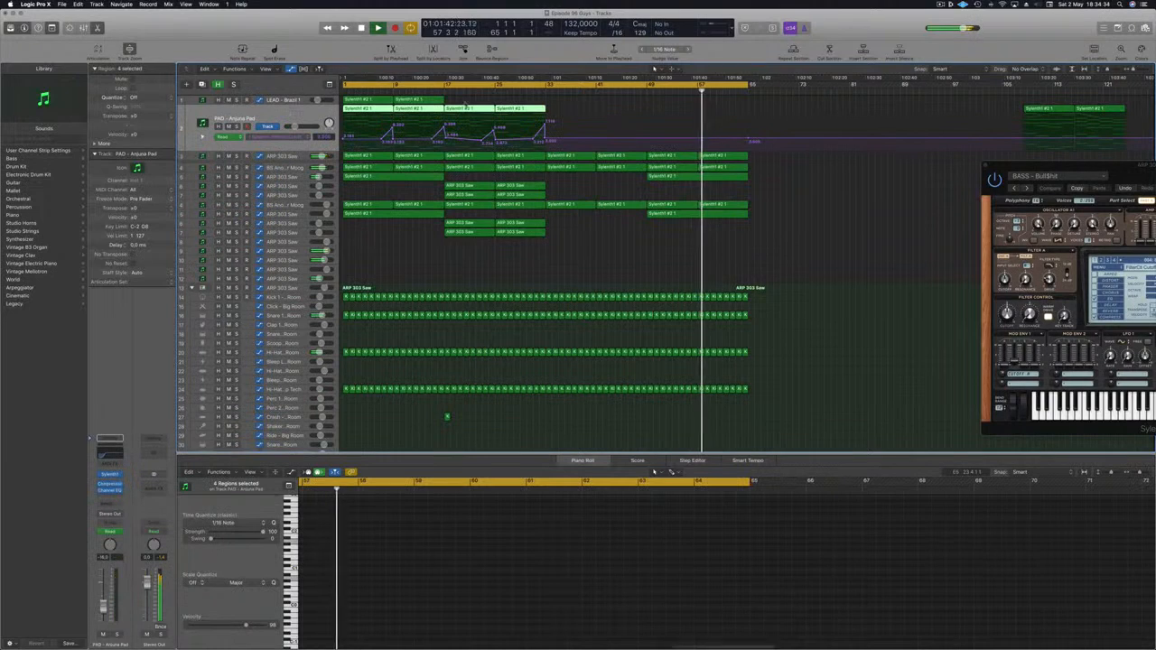
drag(577, 103, 679, 116)
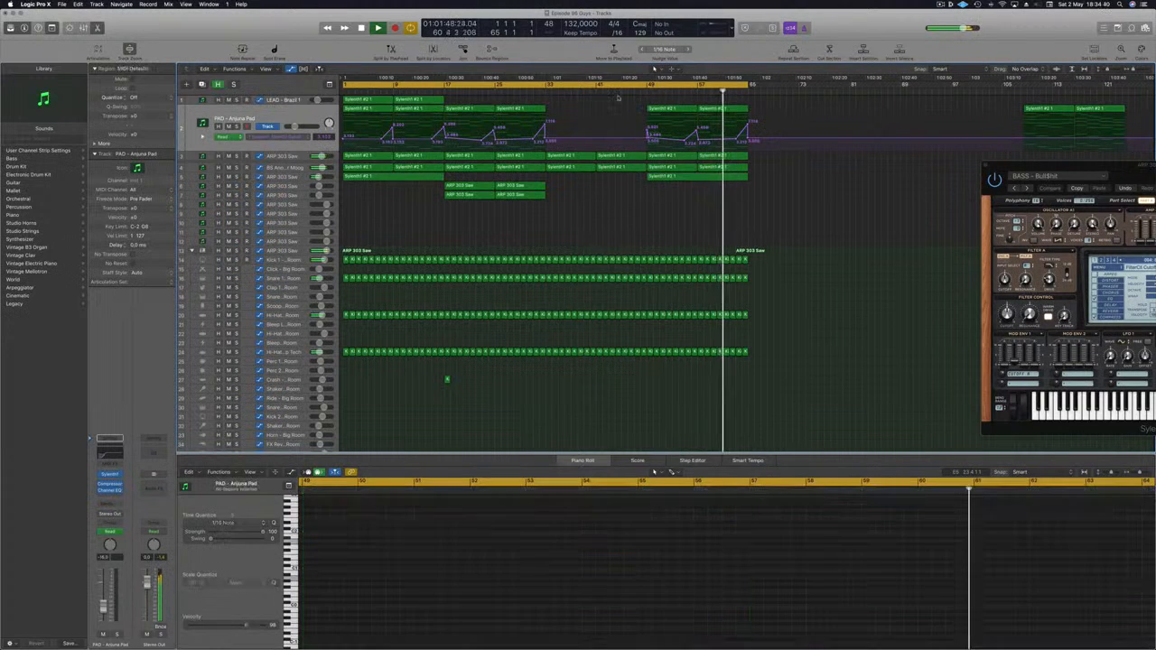
click(677, 97)
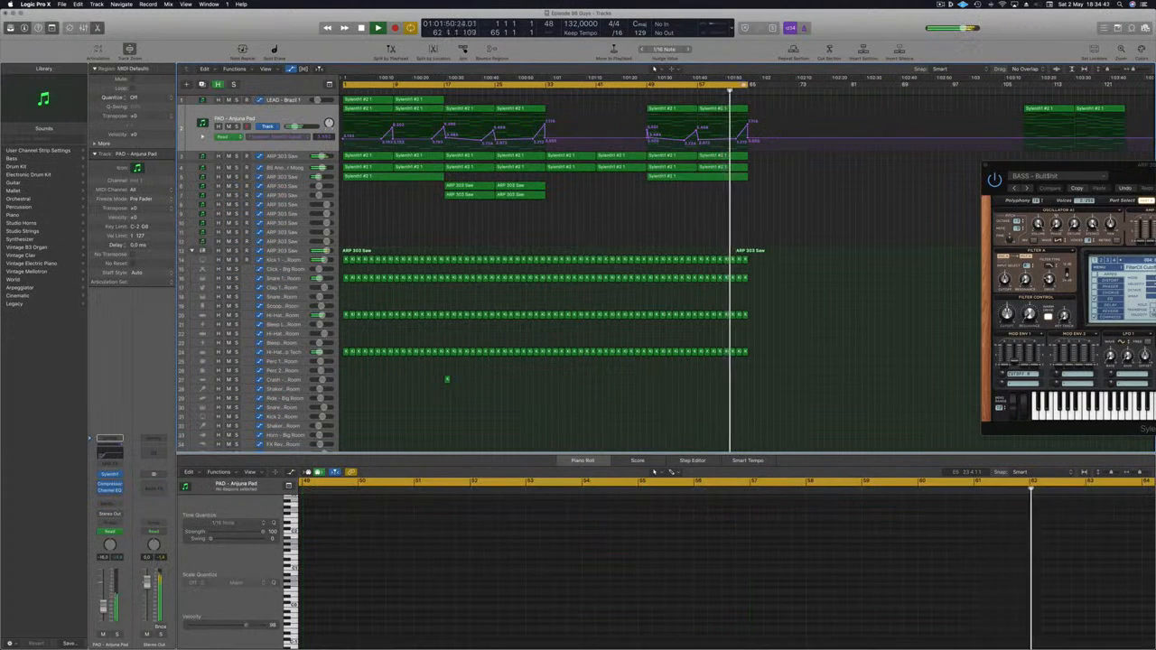
Extend the cycle range to bar 73 and play the arrangement from the start, checking the ARP 303 Saw melody part at bar 17
drag(756, 84, 799, 84)
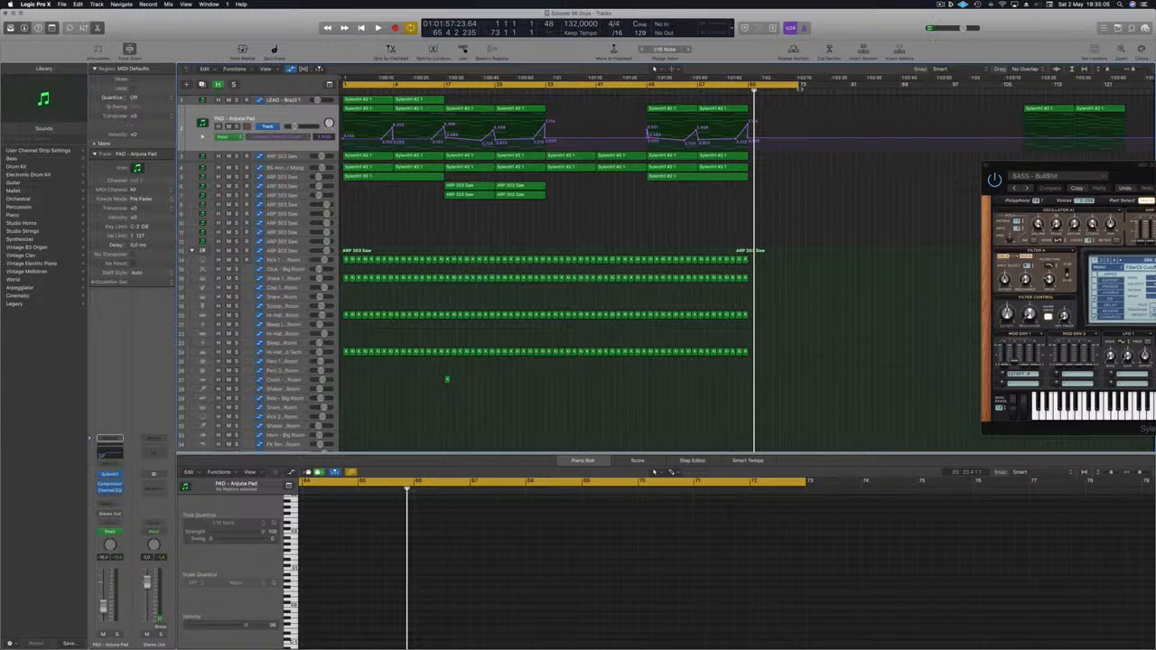
key(space)
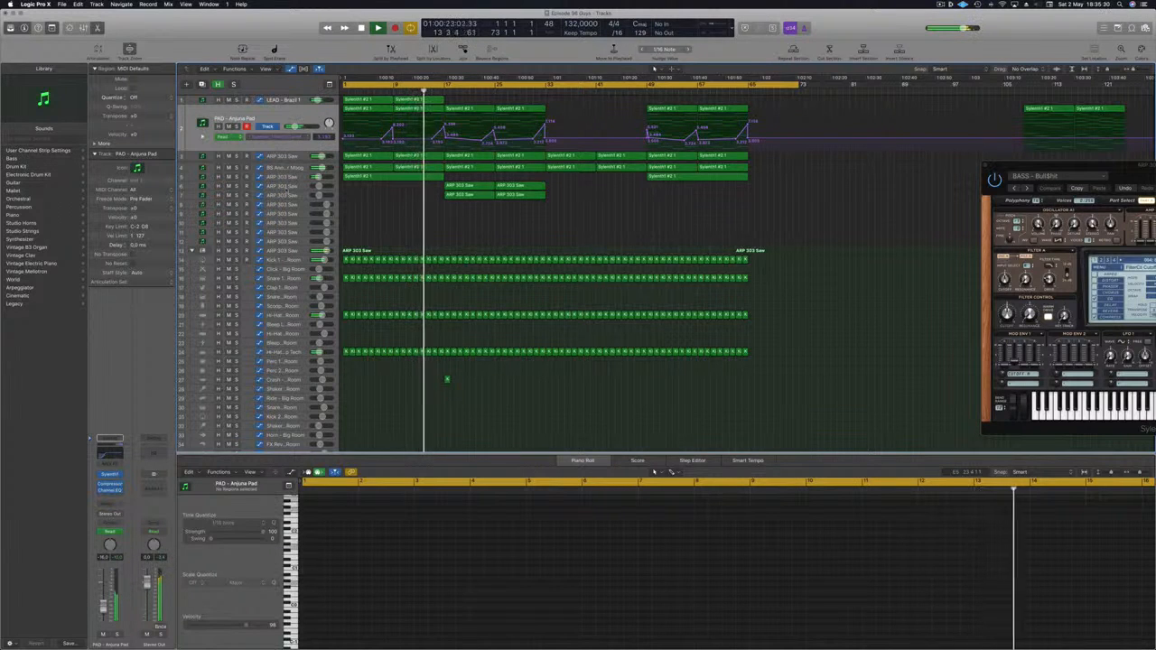
click(286, 187)
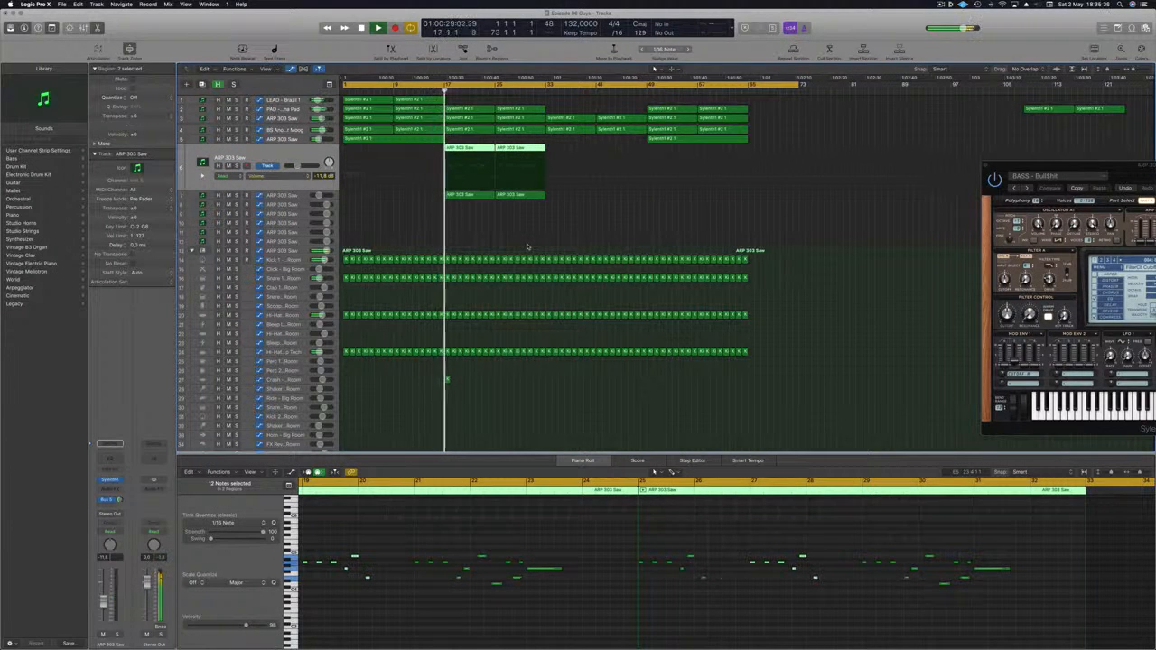
click(507, 228)
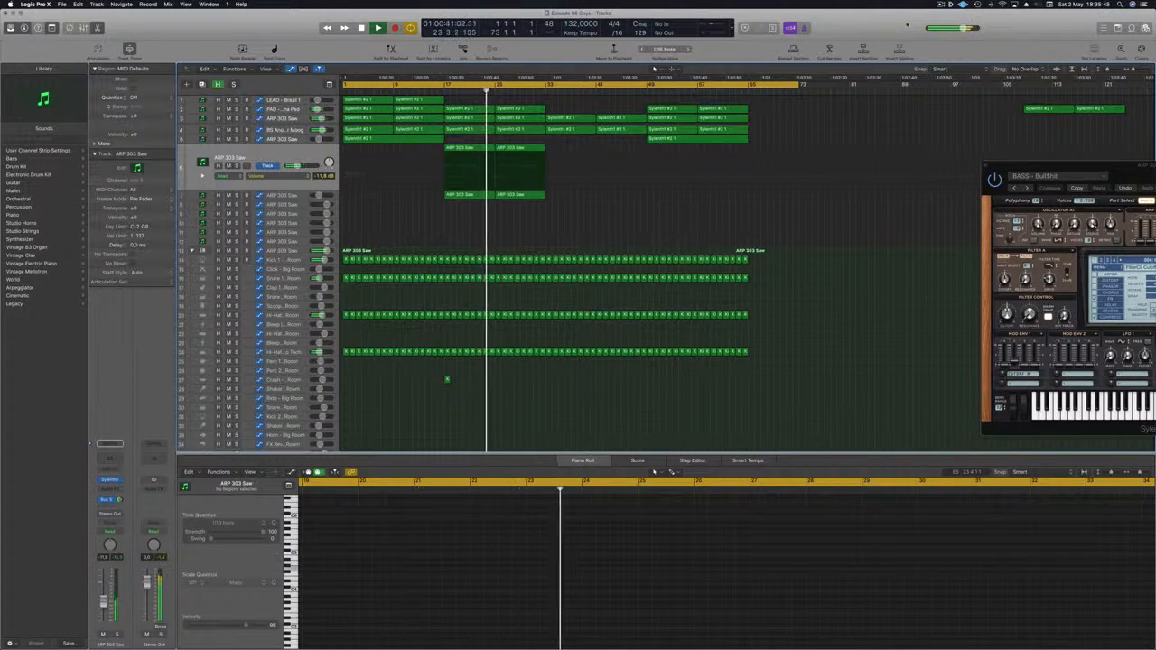
click(940, 4)
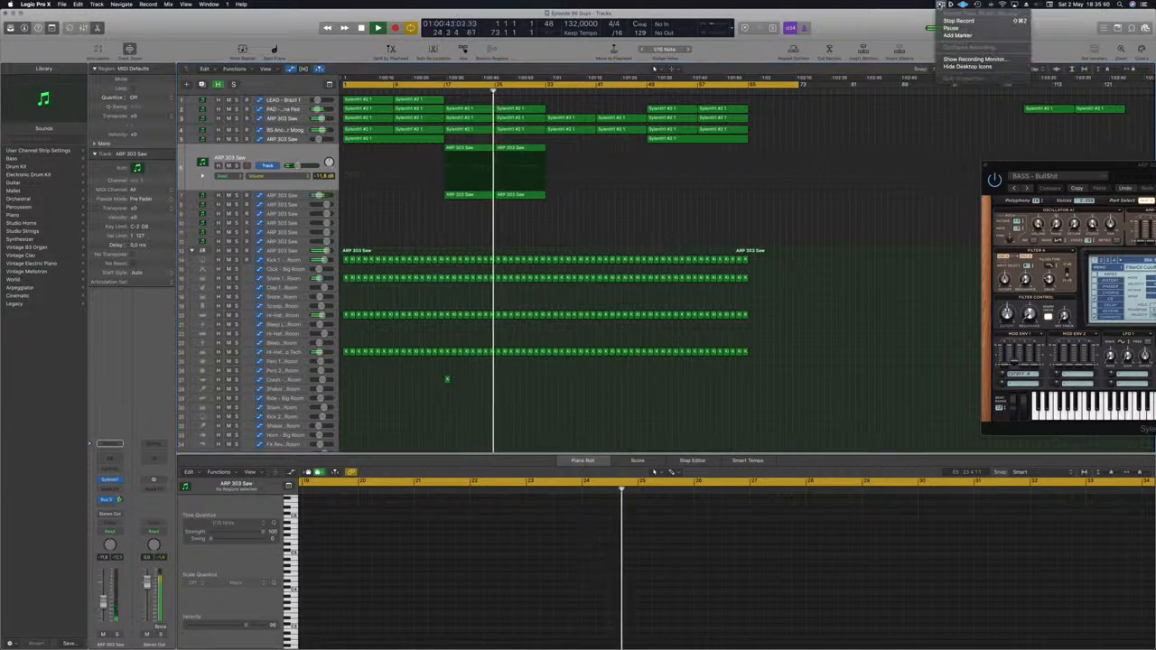
click(958, 20)
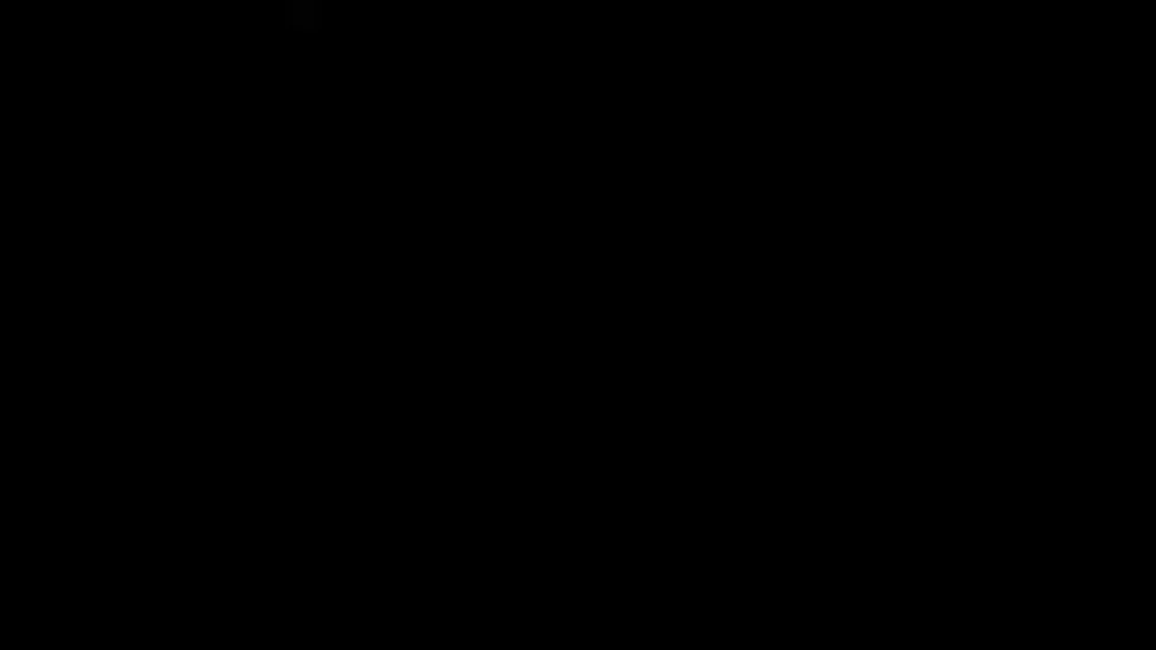